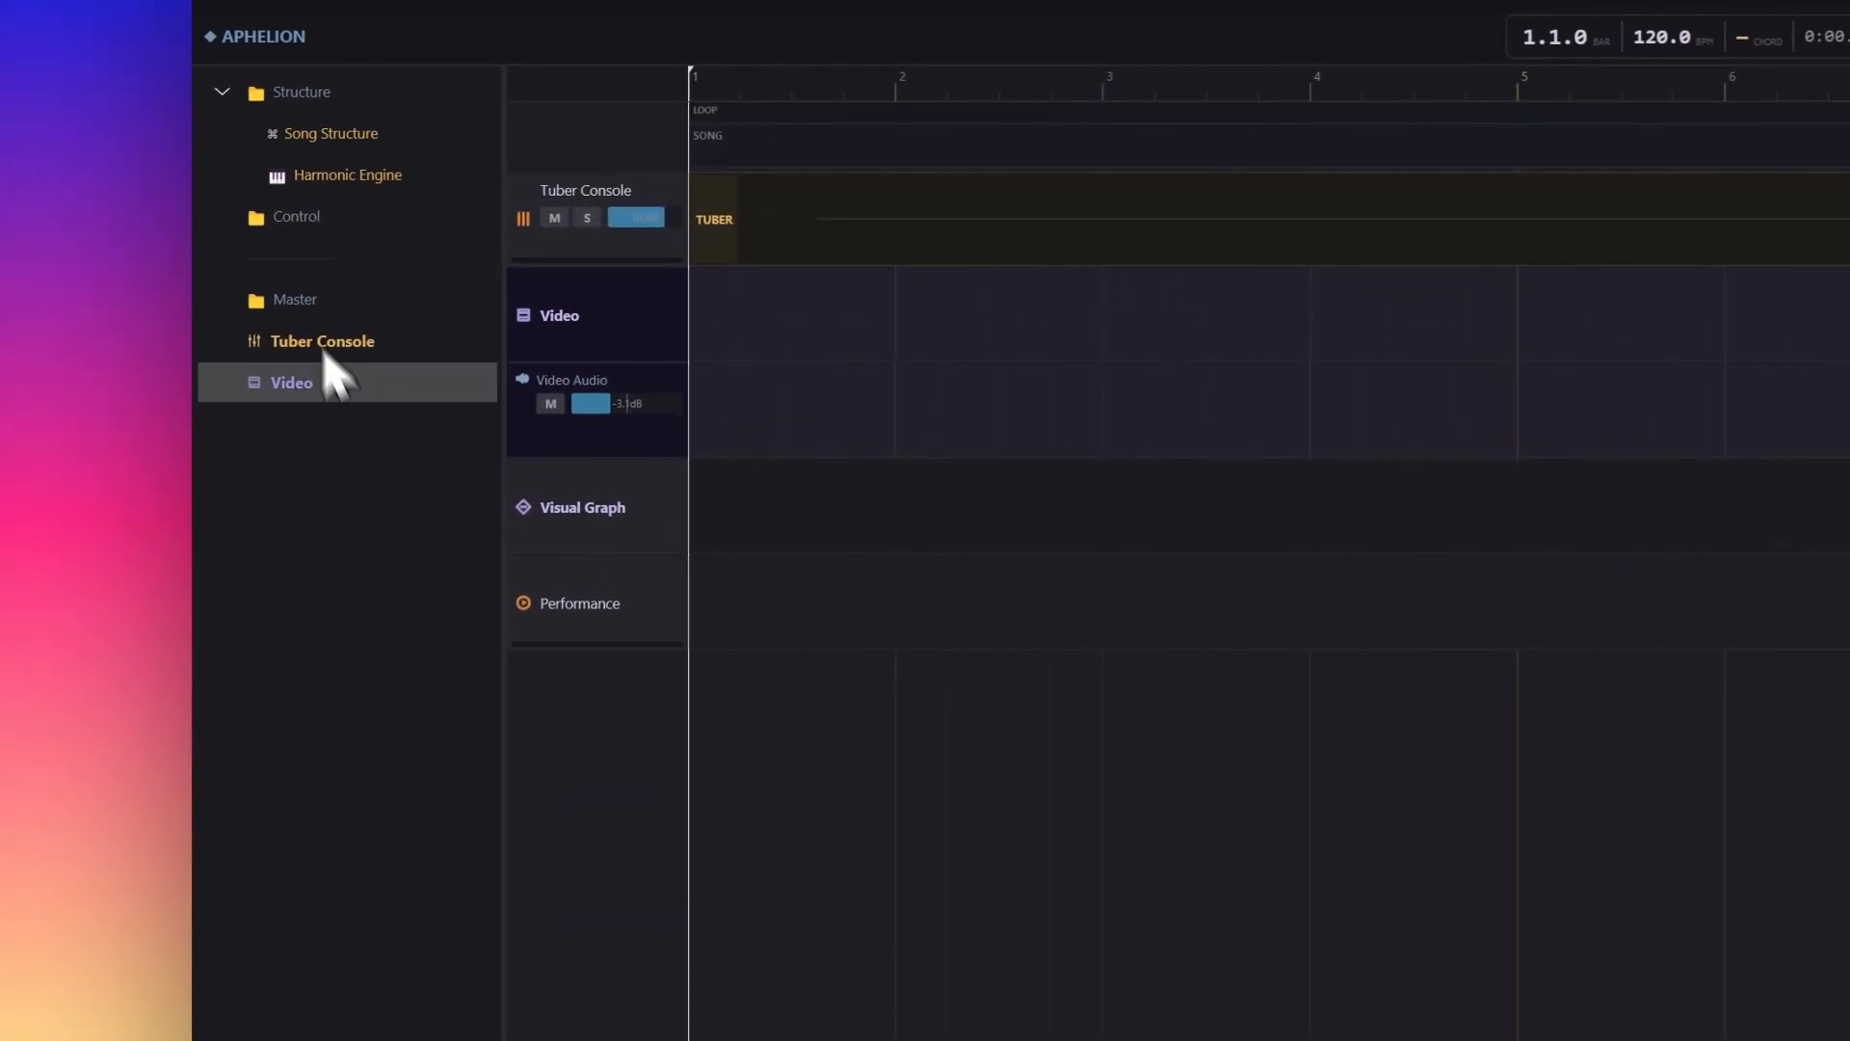
Step: Add a new track to the Master folder and insert a Preset Machine analog synth on it
right_click(306, 301)
left_click(333, 328)
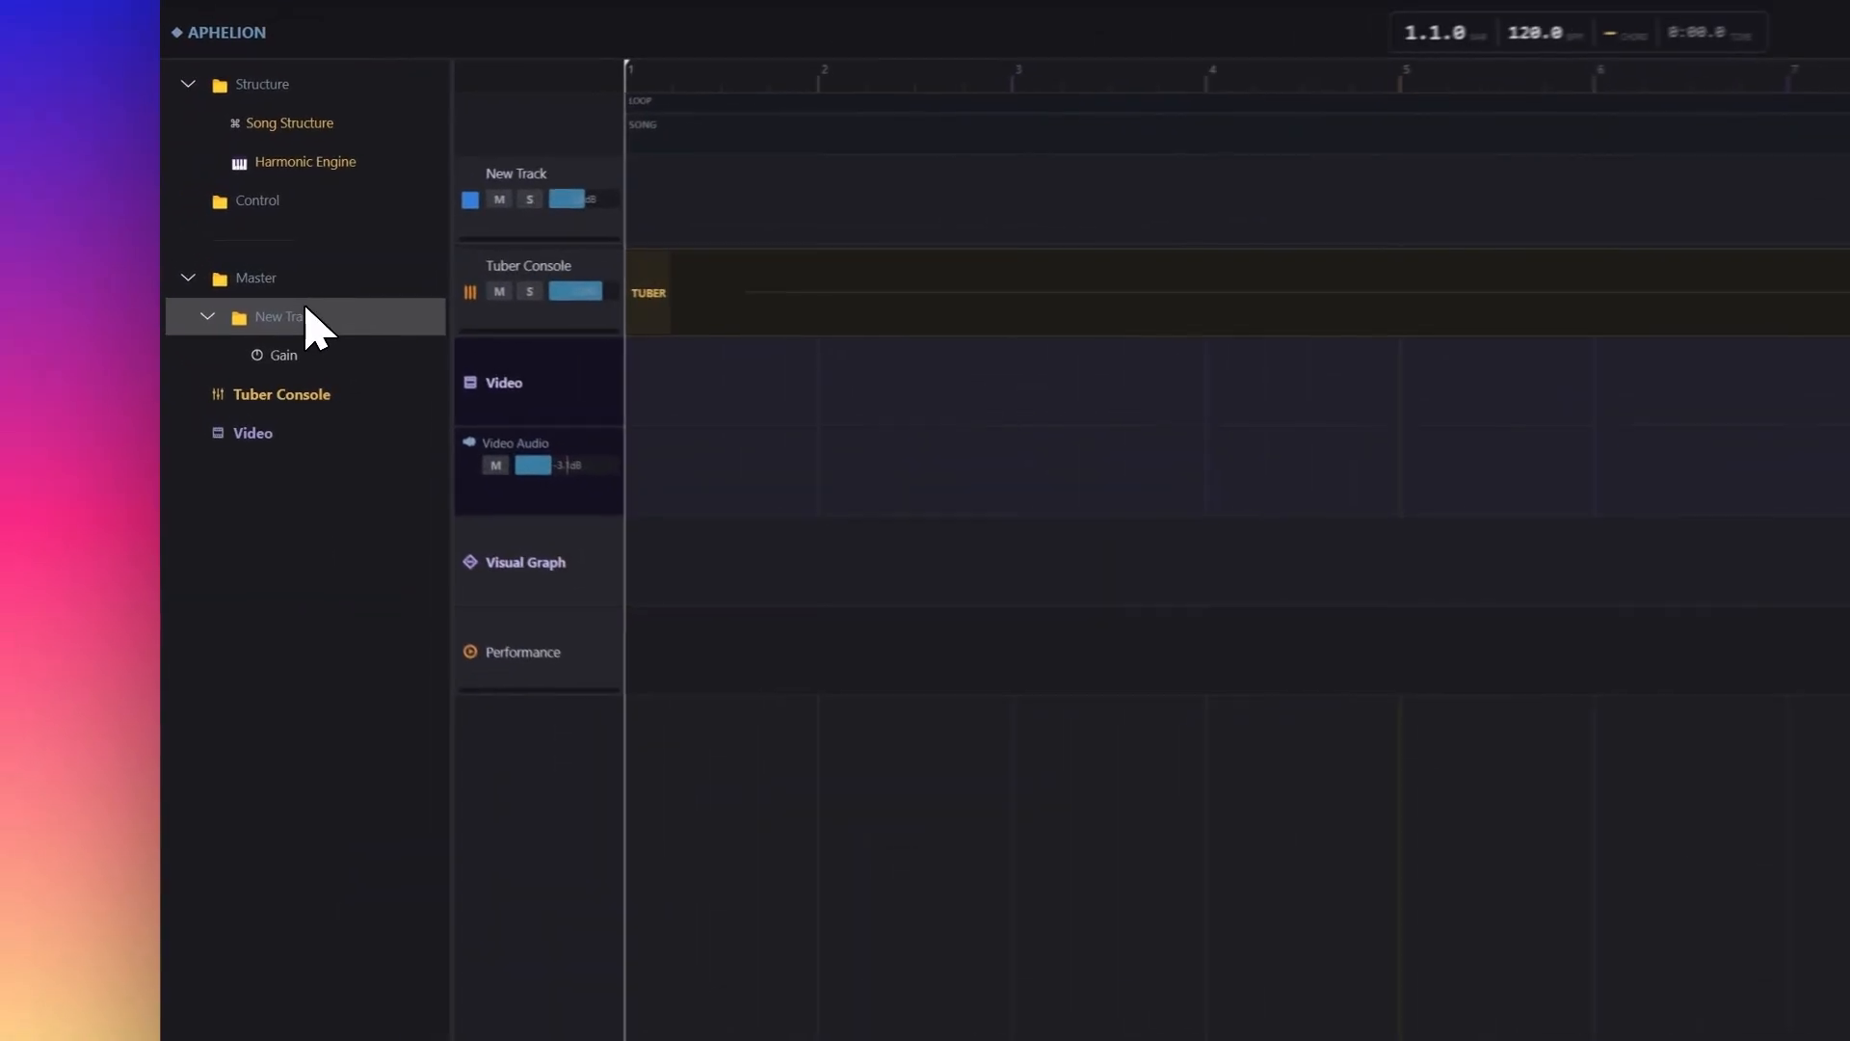
right_click(328, 328)
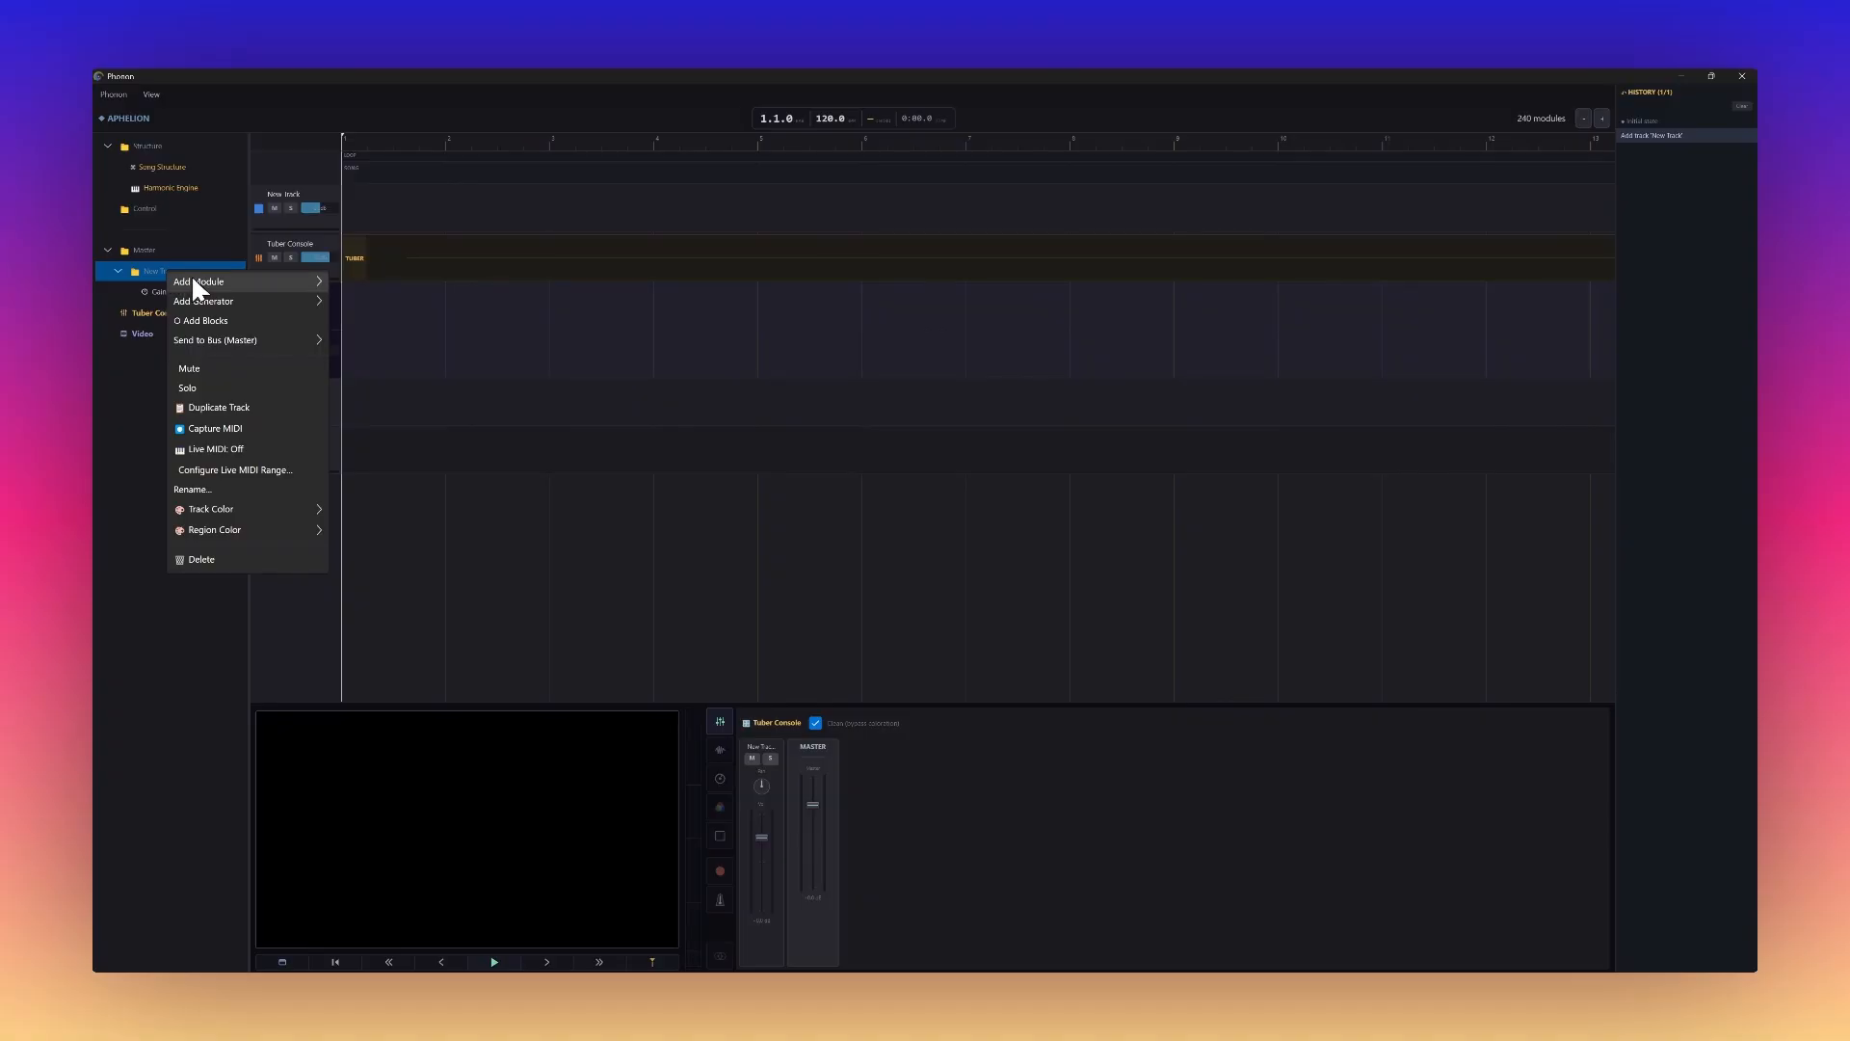
mouse_move(194, 280)
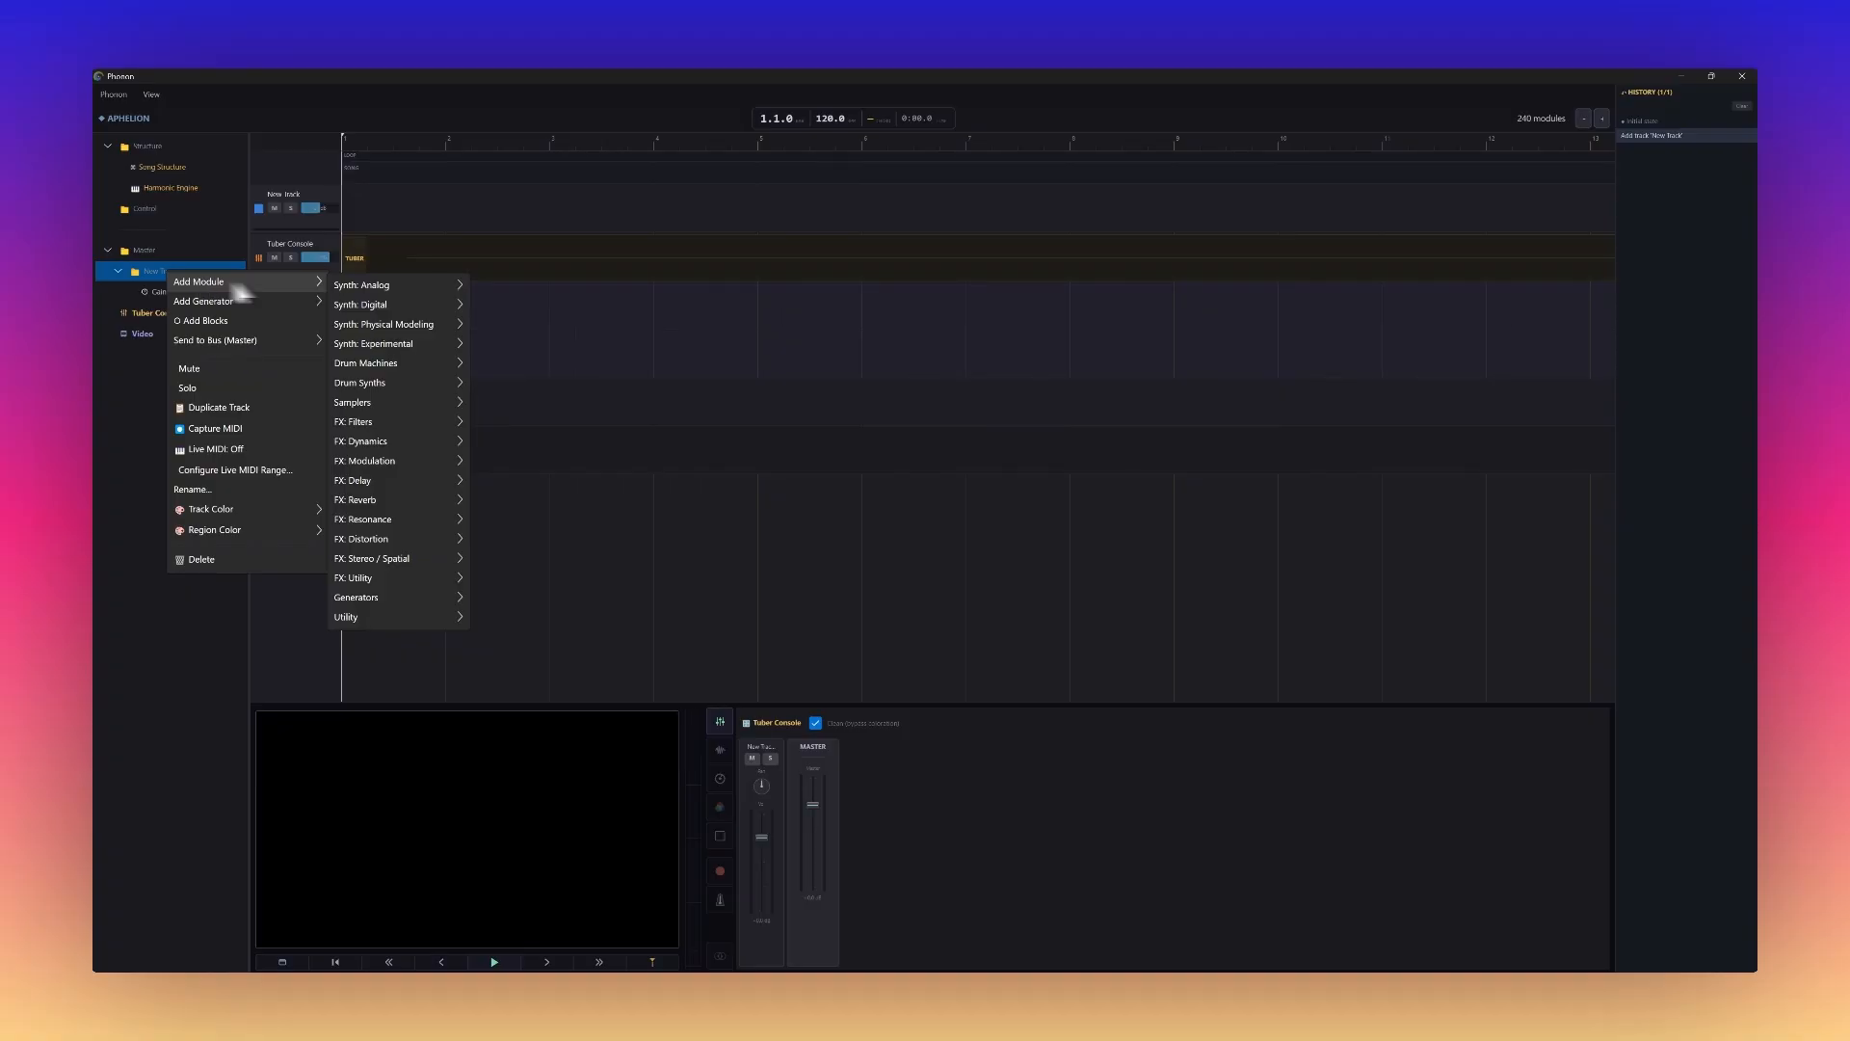
mouse_move(371, 285)
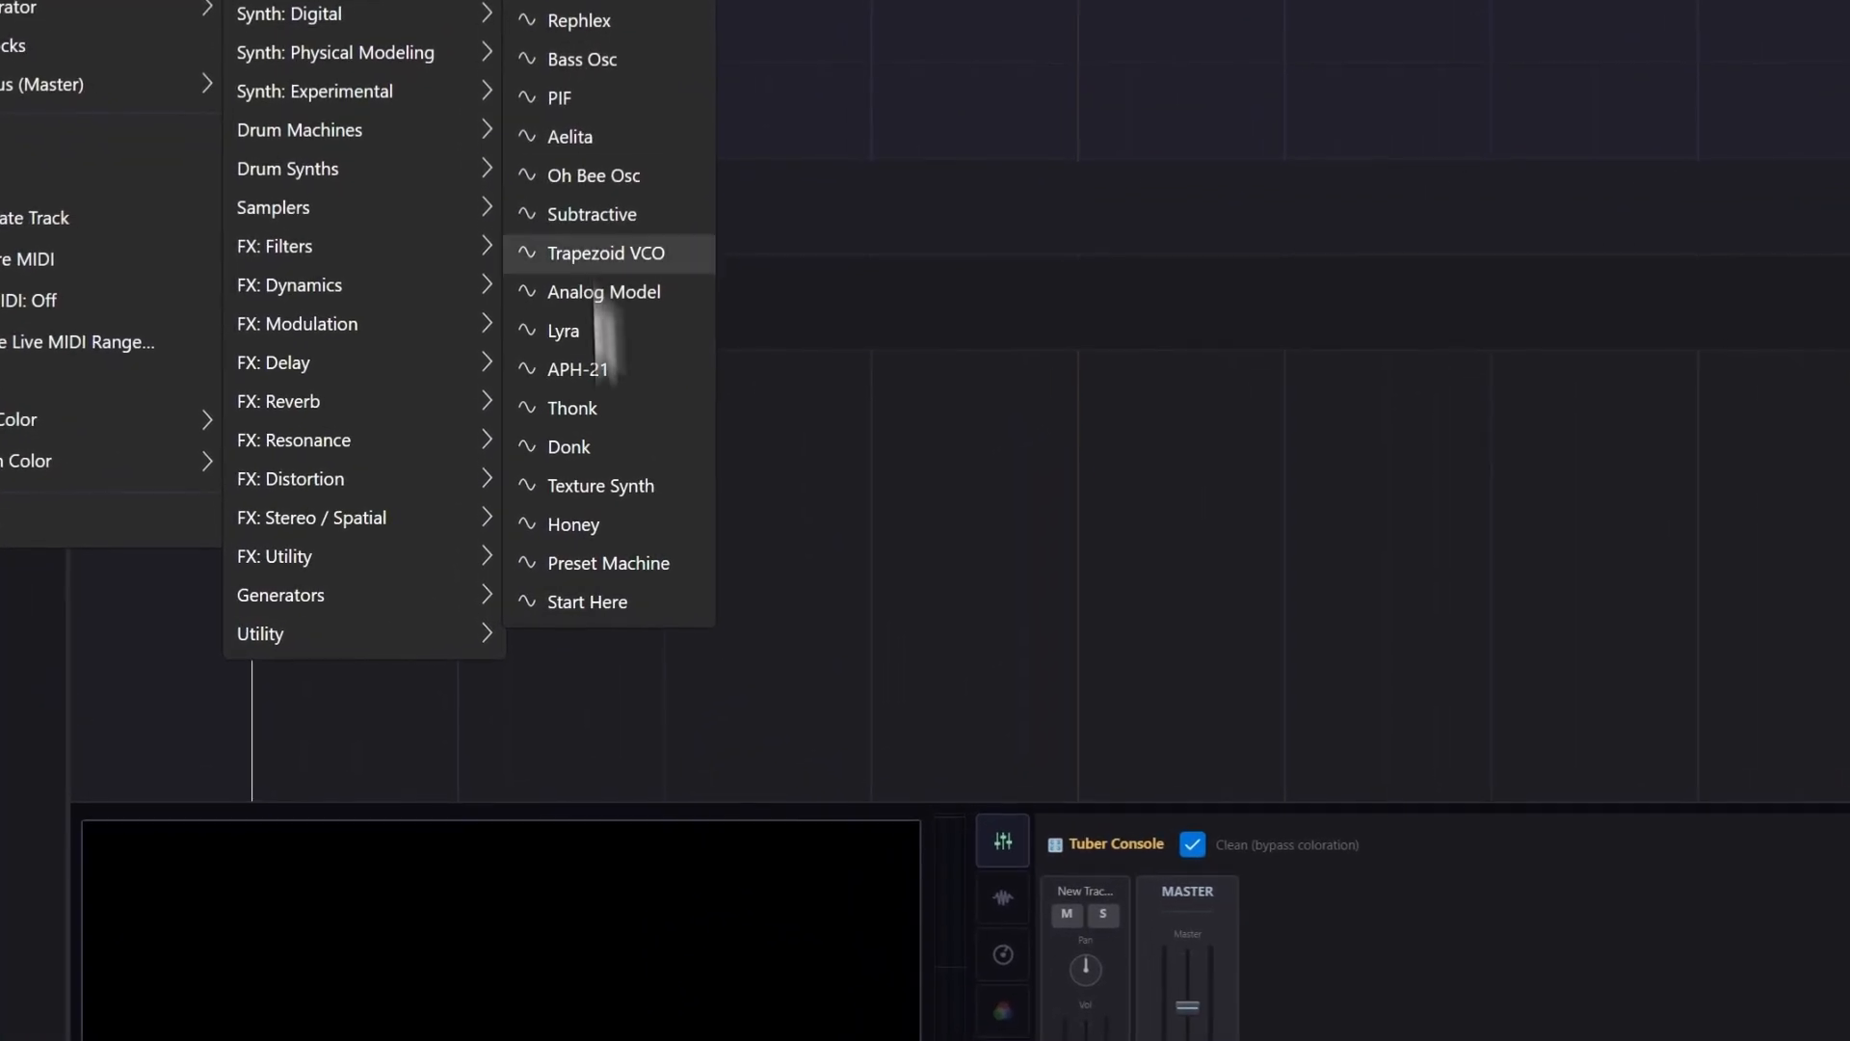
left_click(603, 565)
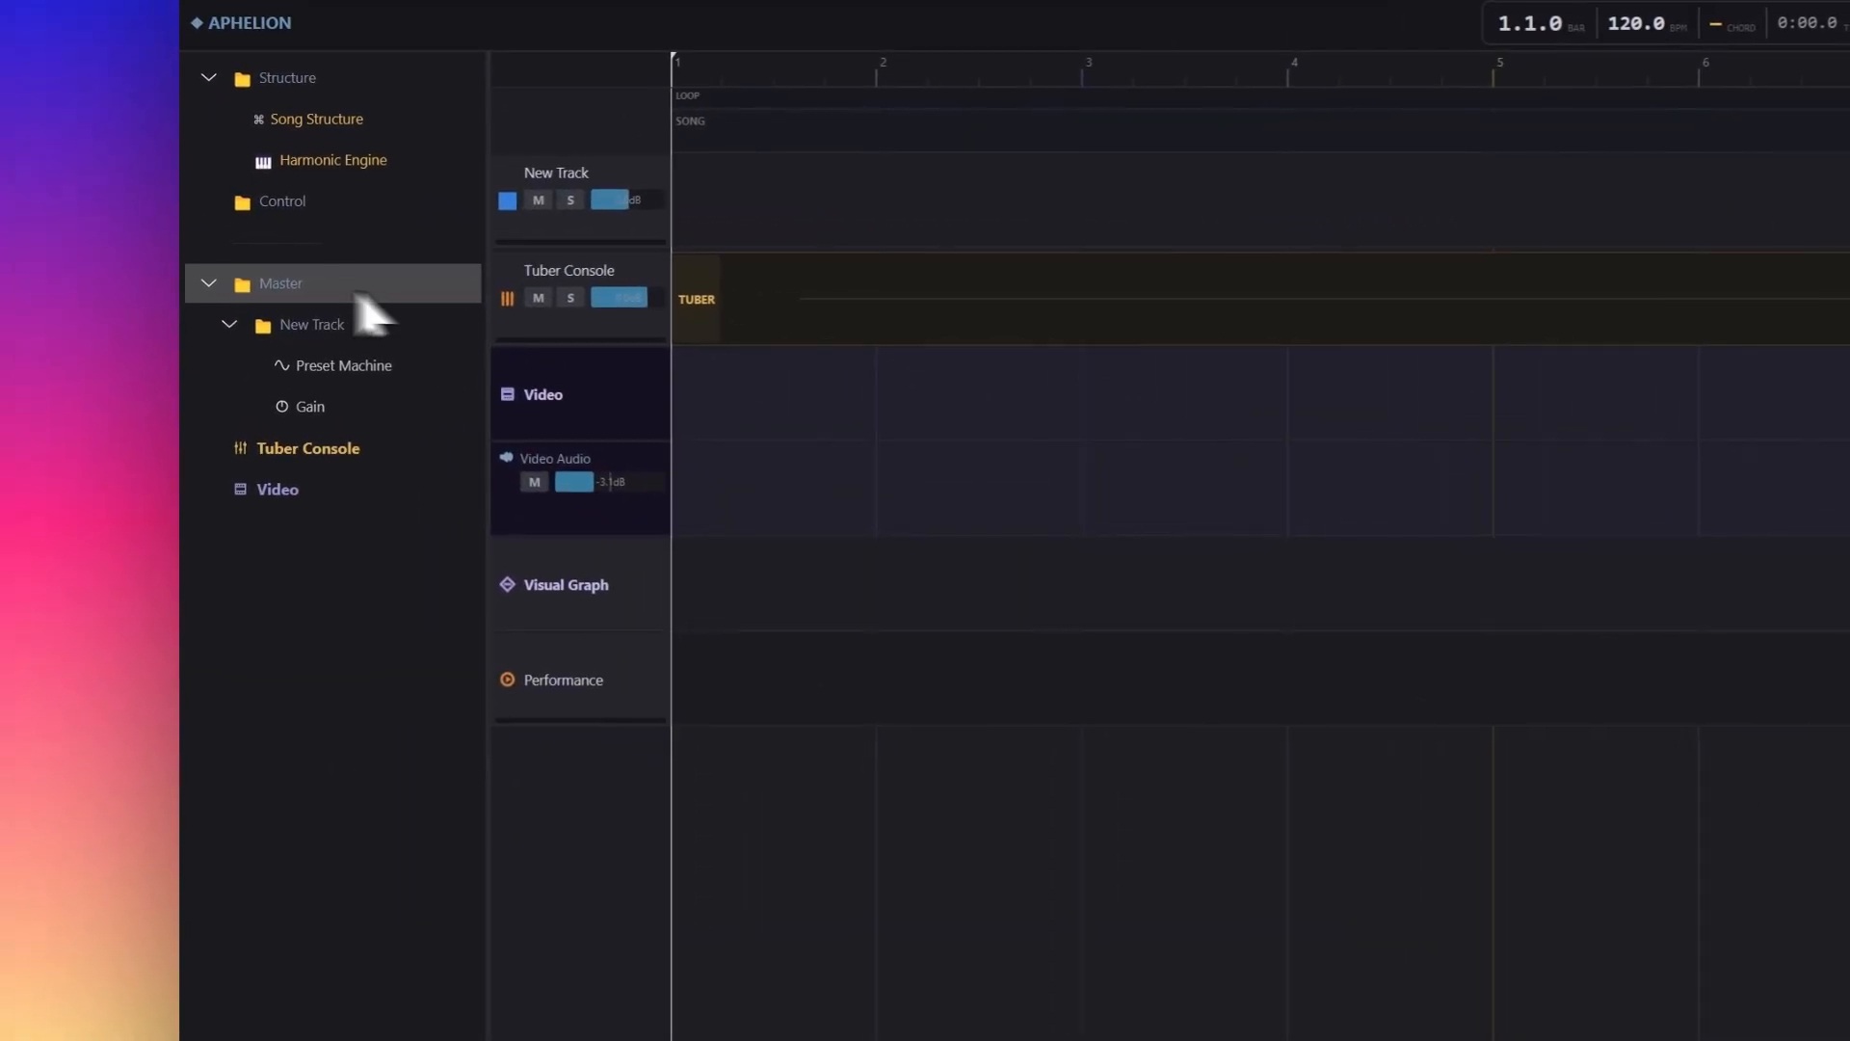
Step: Add a Harmonic Follower generator above the Preset Machine on the new track, play the song and return to the start
left_click(318, 326)
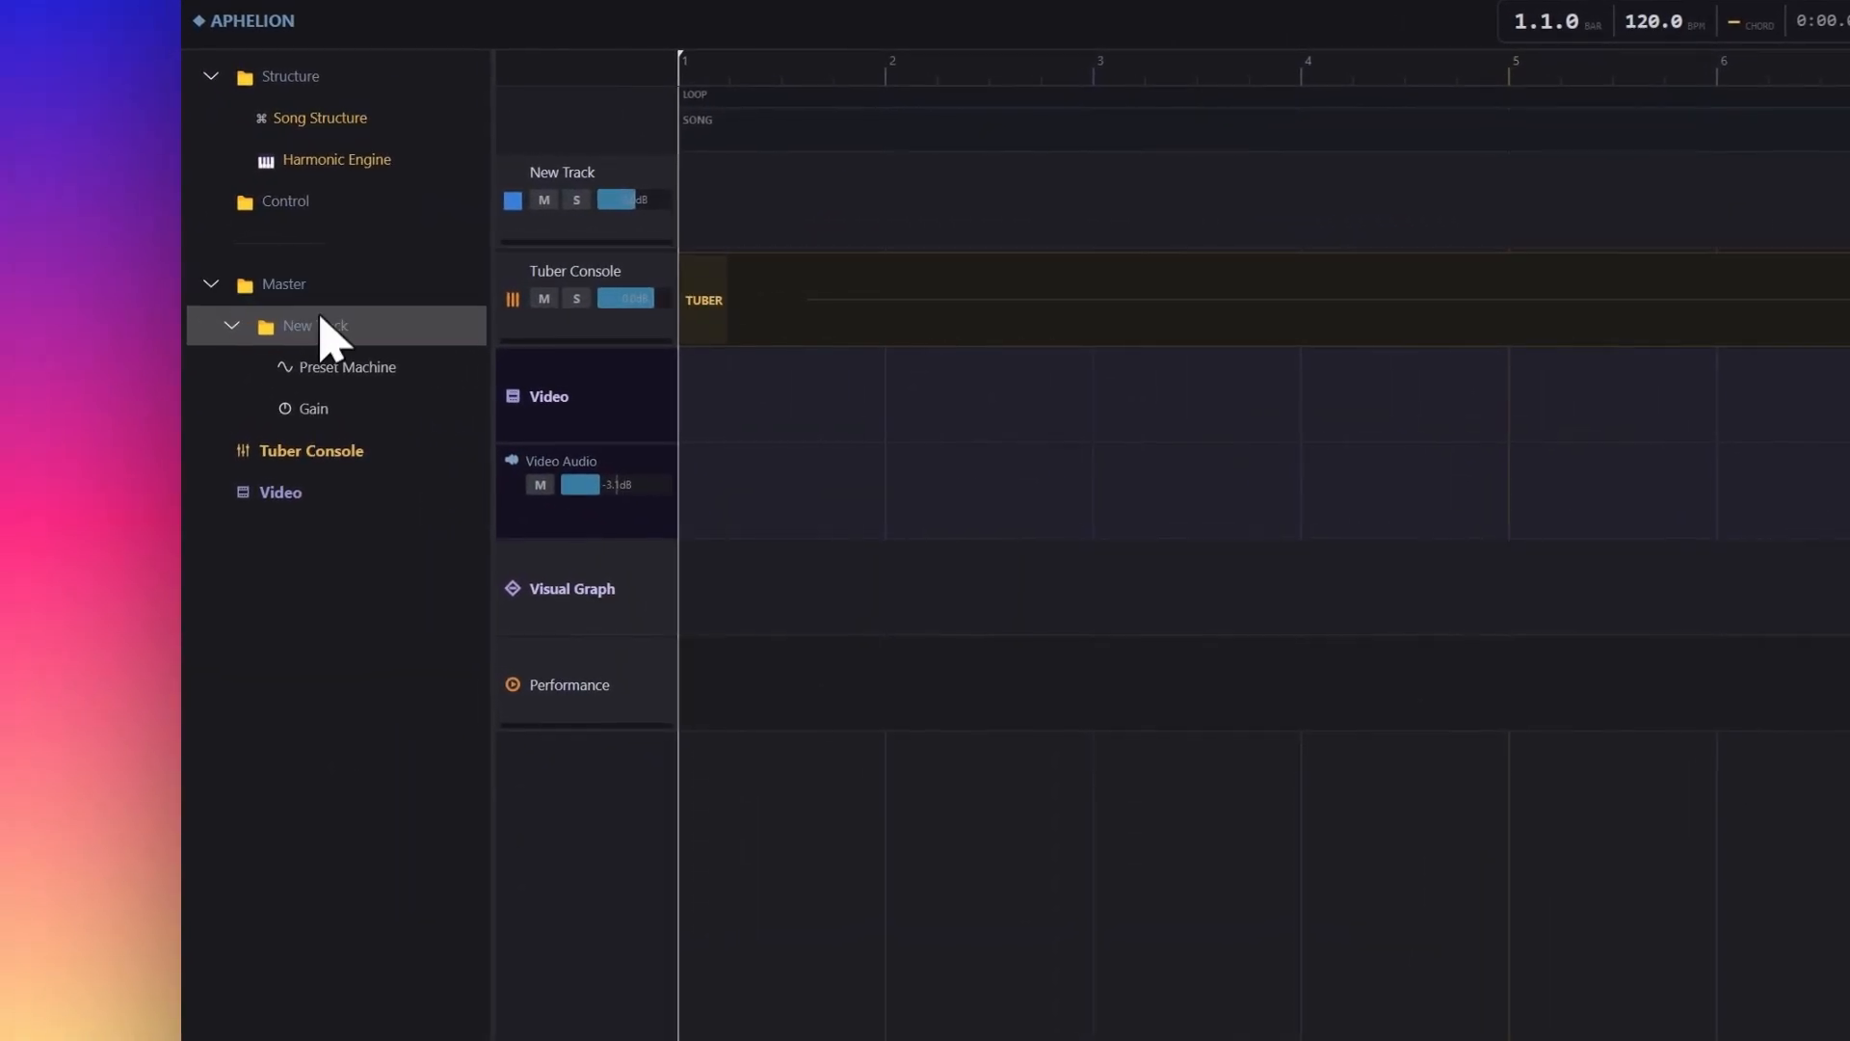
right_click(318, 326)
mouse_move(378, 389)
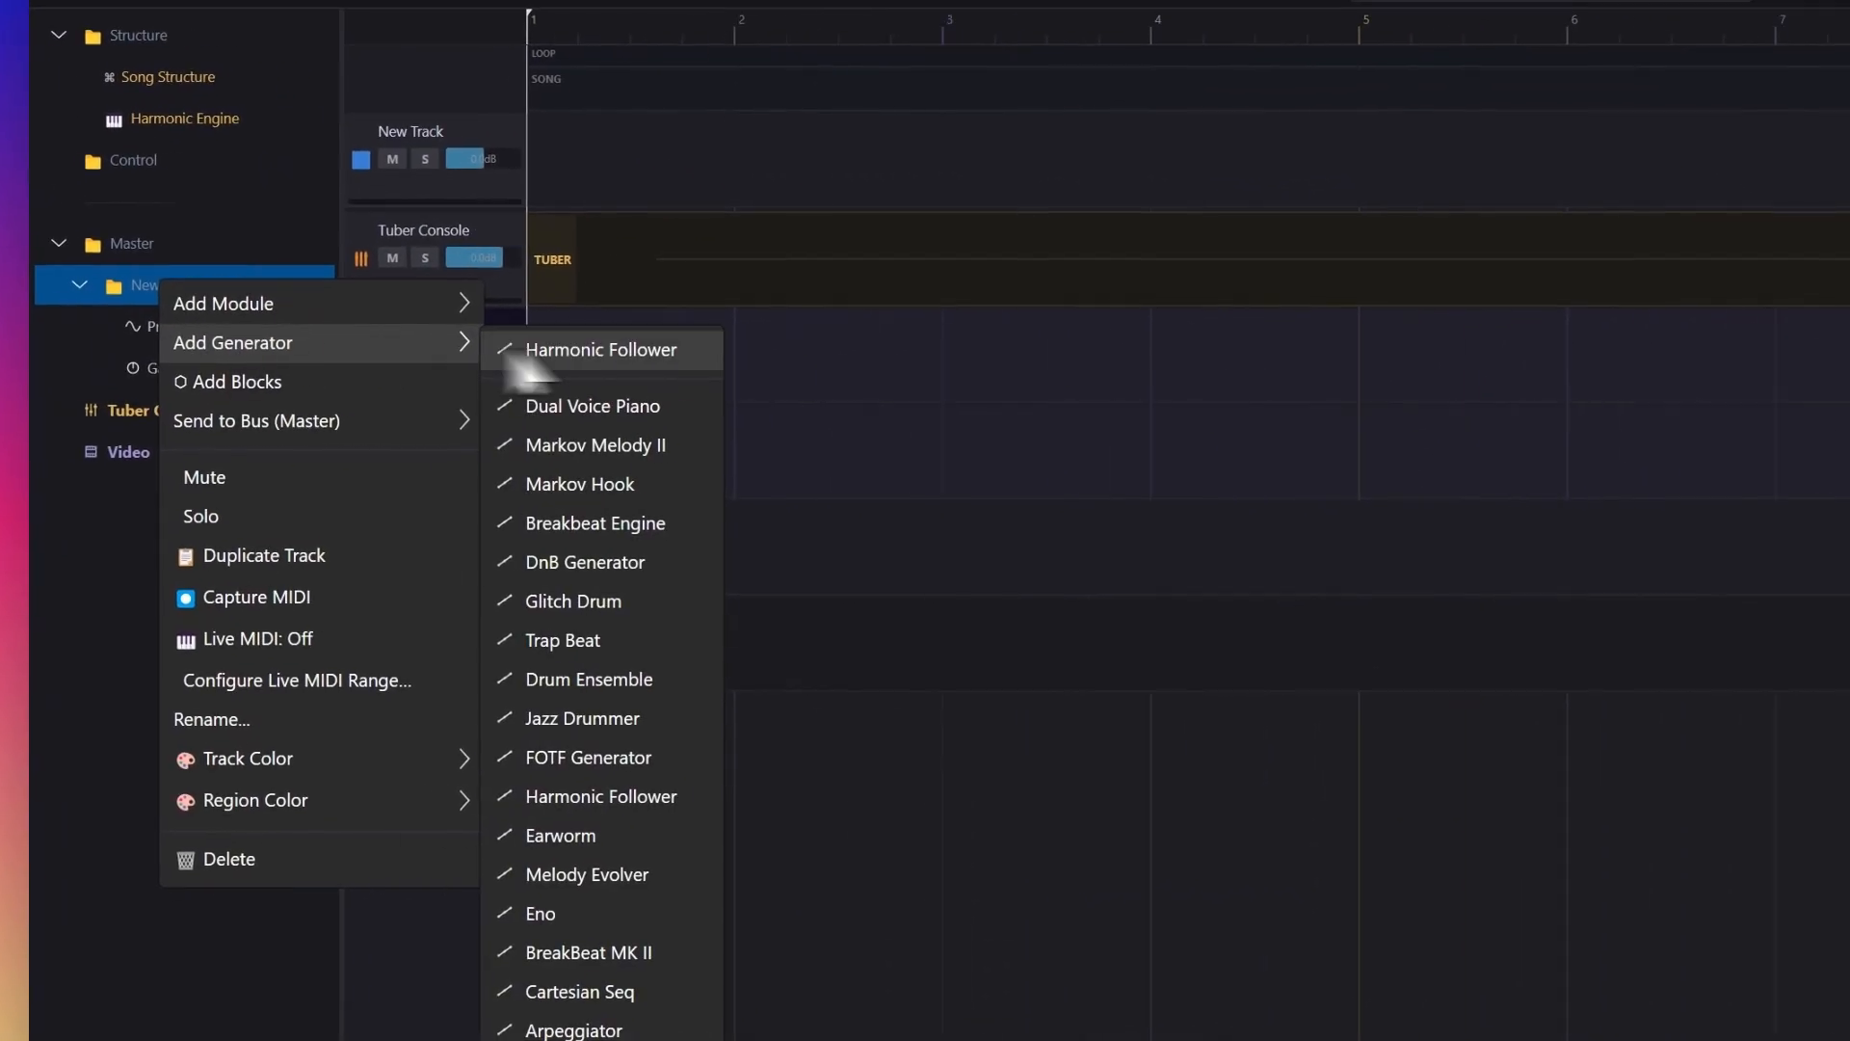
left_click(674, 352)
left_click_drag(321, 357, 320, 309)
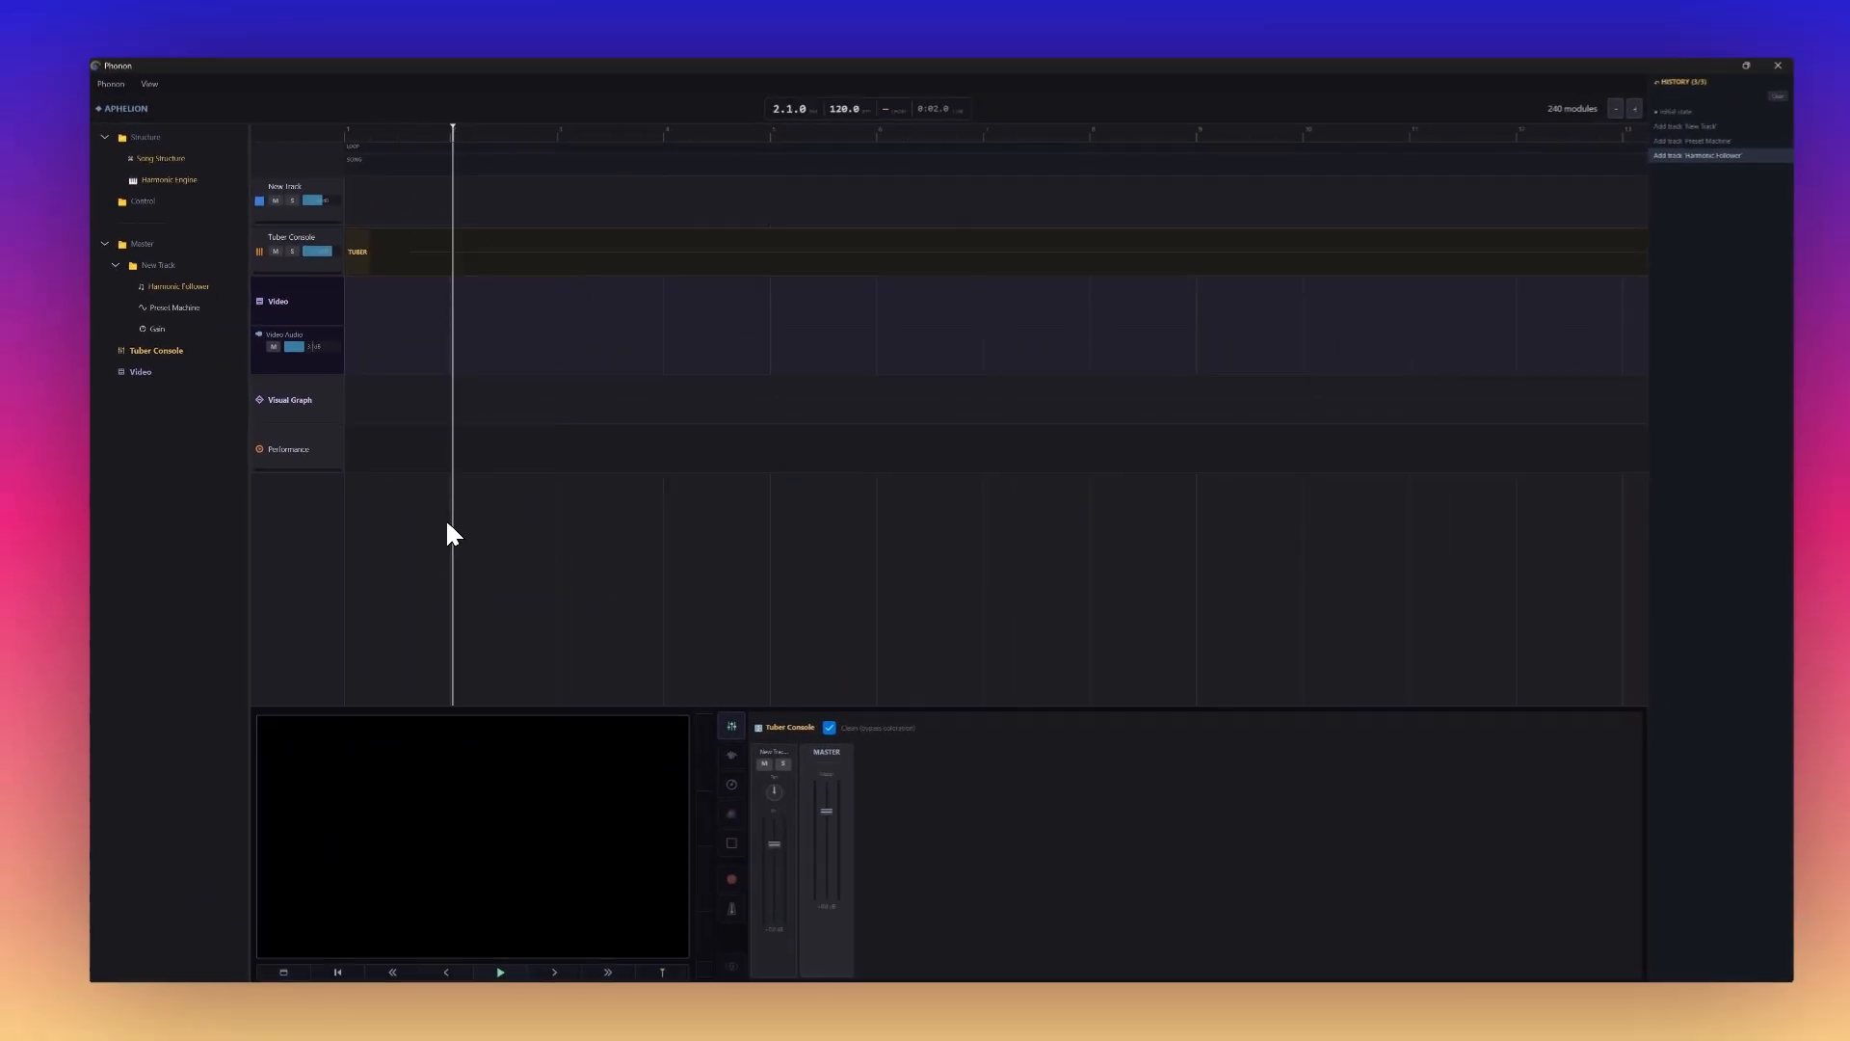
key("space")
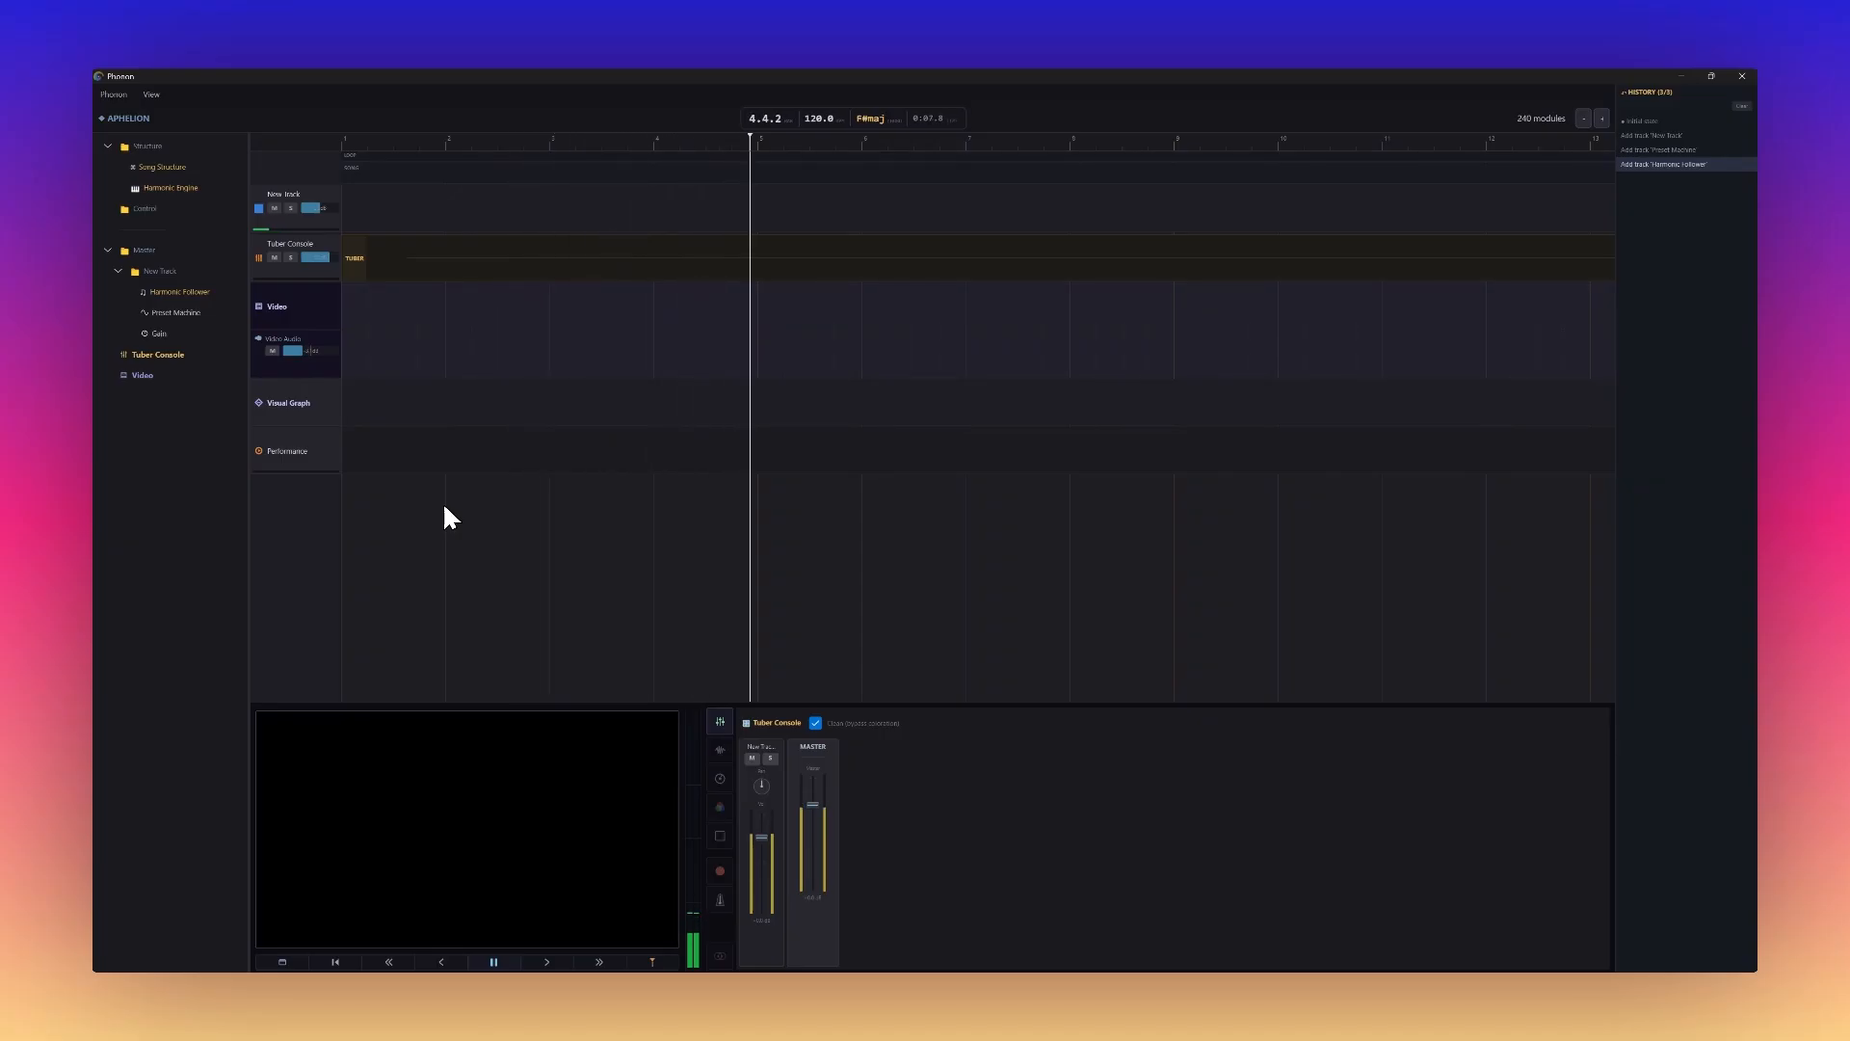
key("Home")
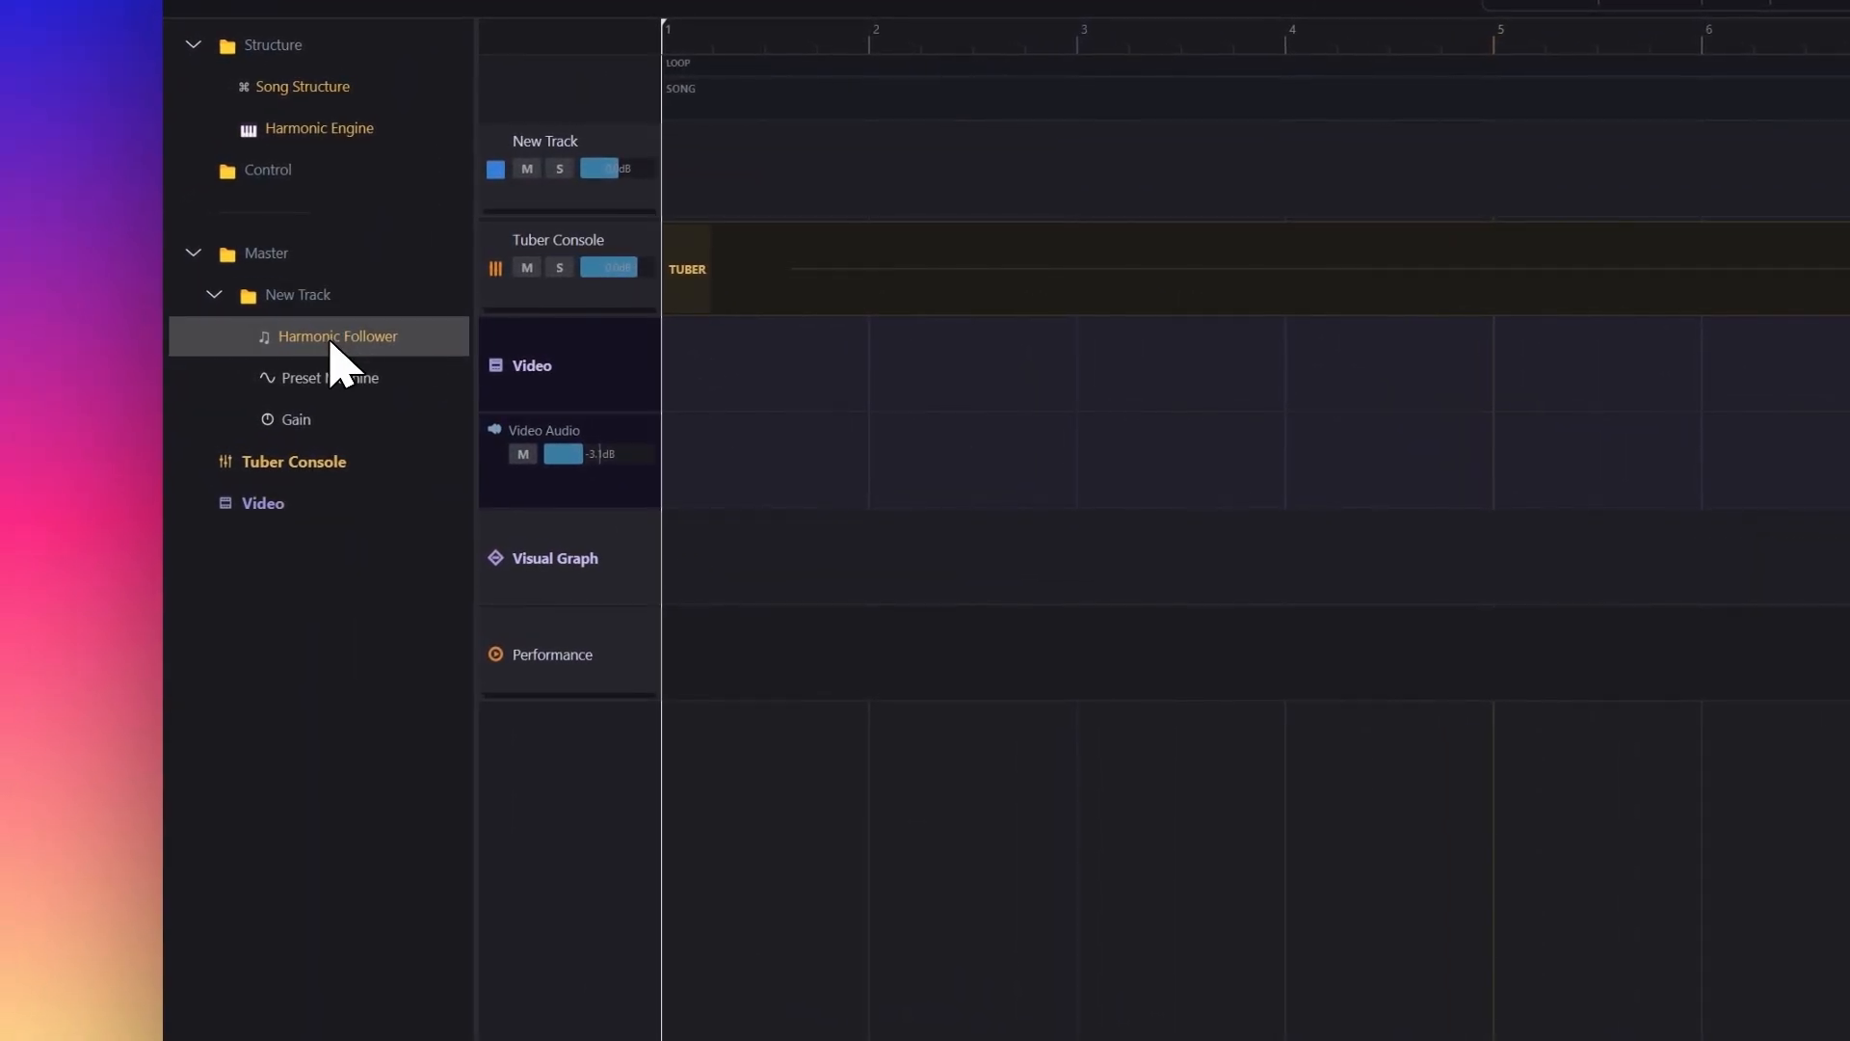
Step: Examine the Harmonic Follower and Preset Machine settings side by side, then close both windows
double_click(336, 342)
left_click_drag(455, 176, 718, 176)
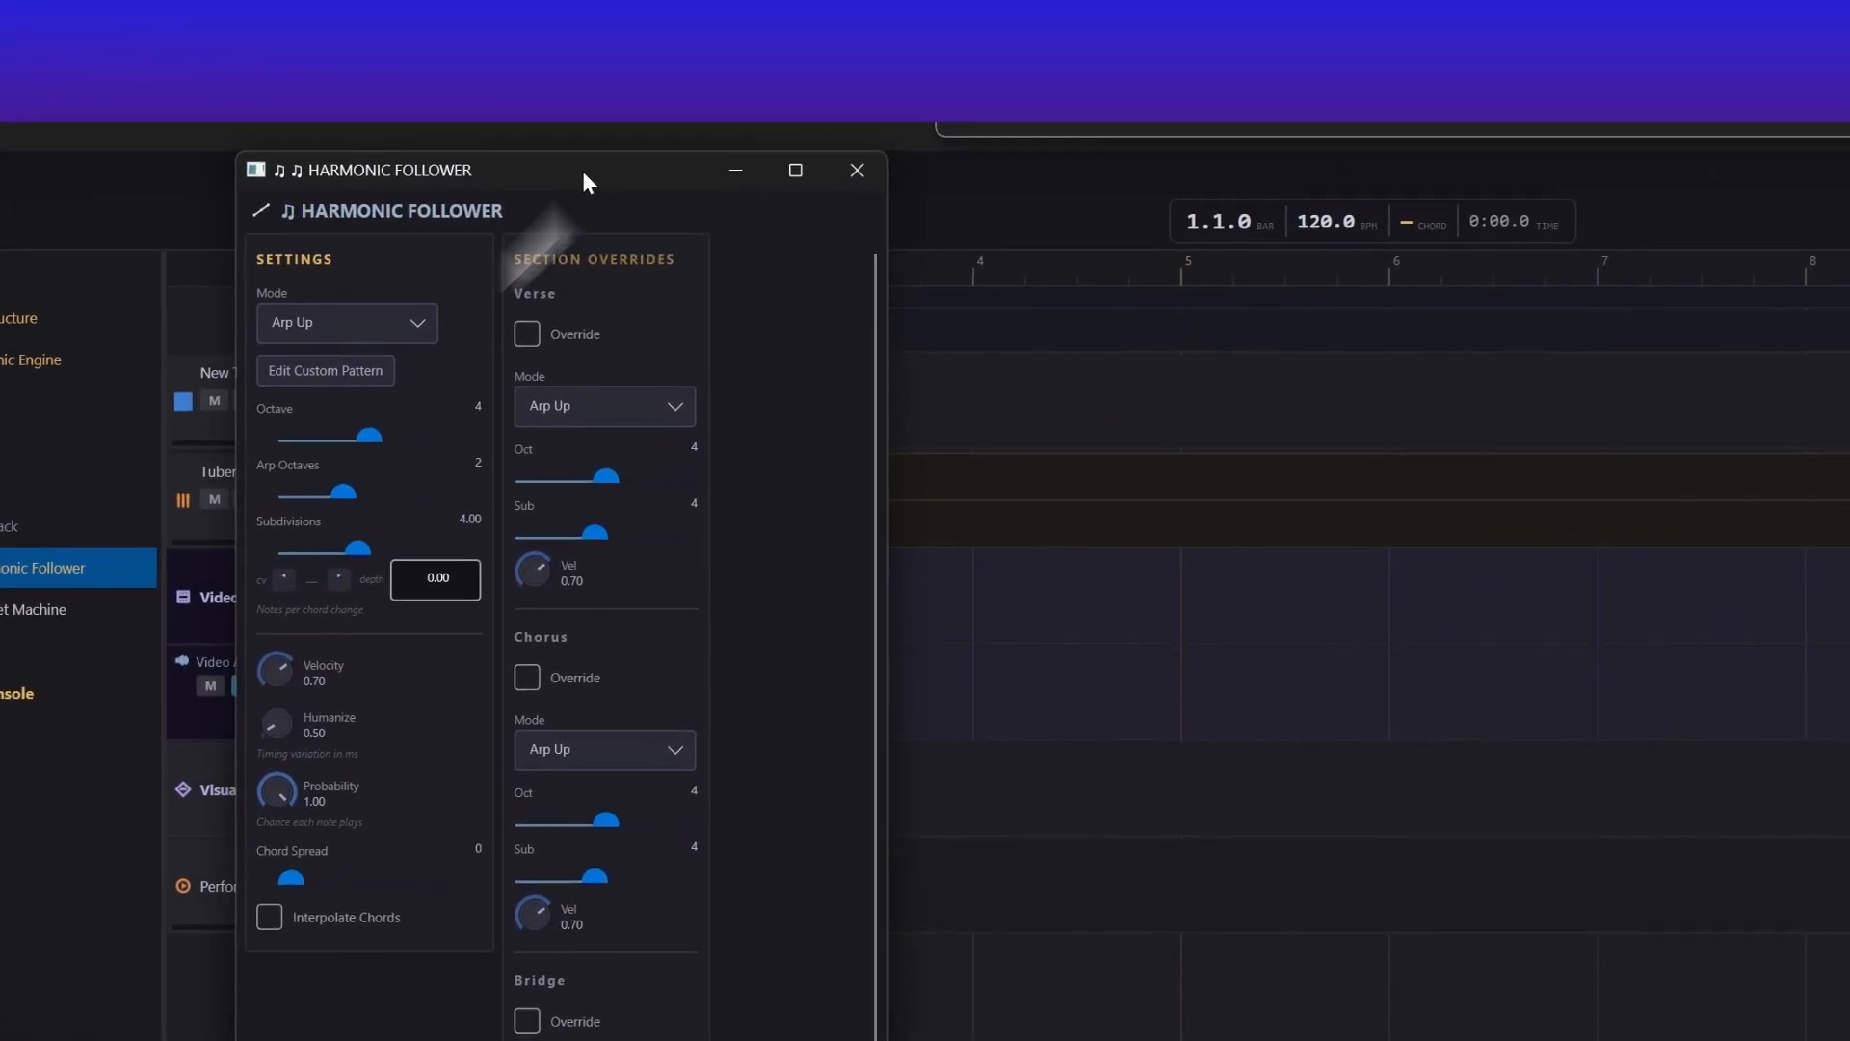
double_click(184, 614)
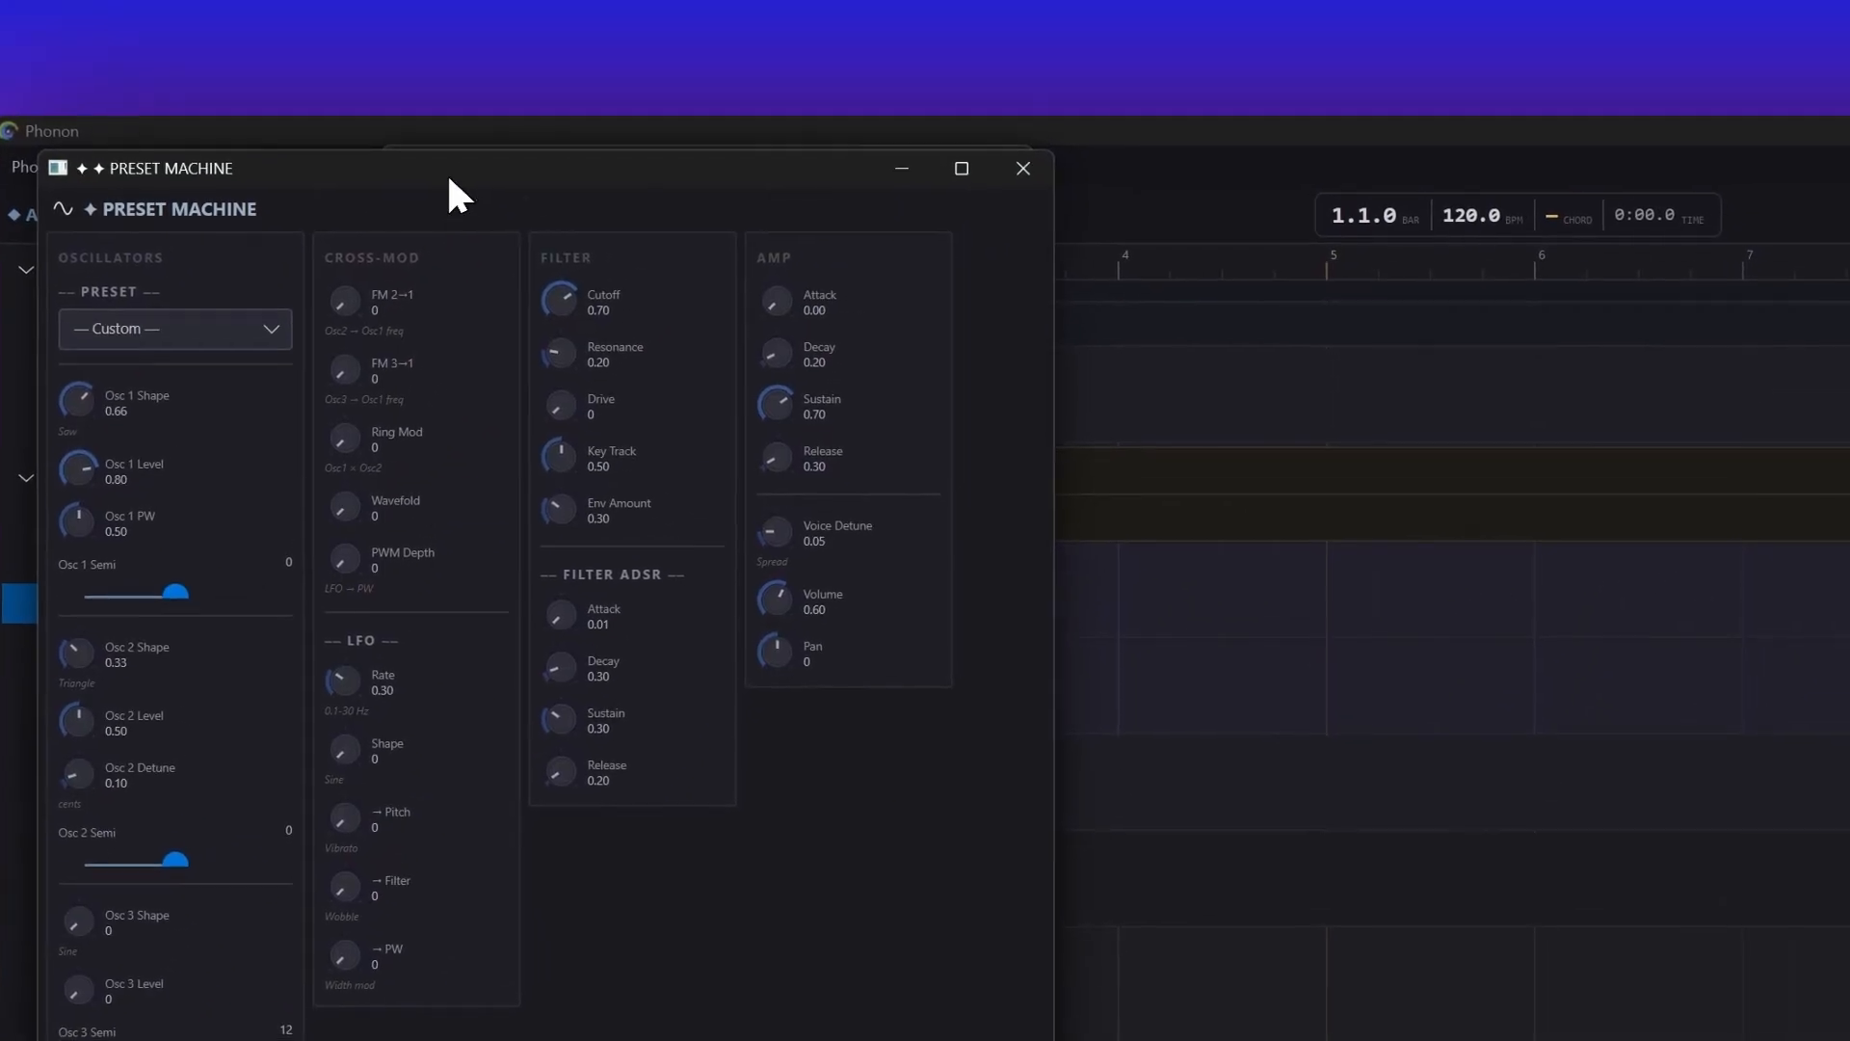
left_click_drag(543, 23, 933, 22)
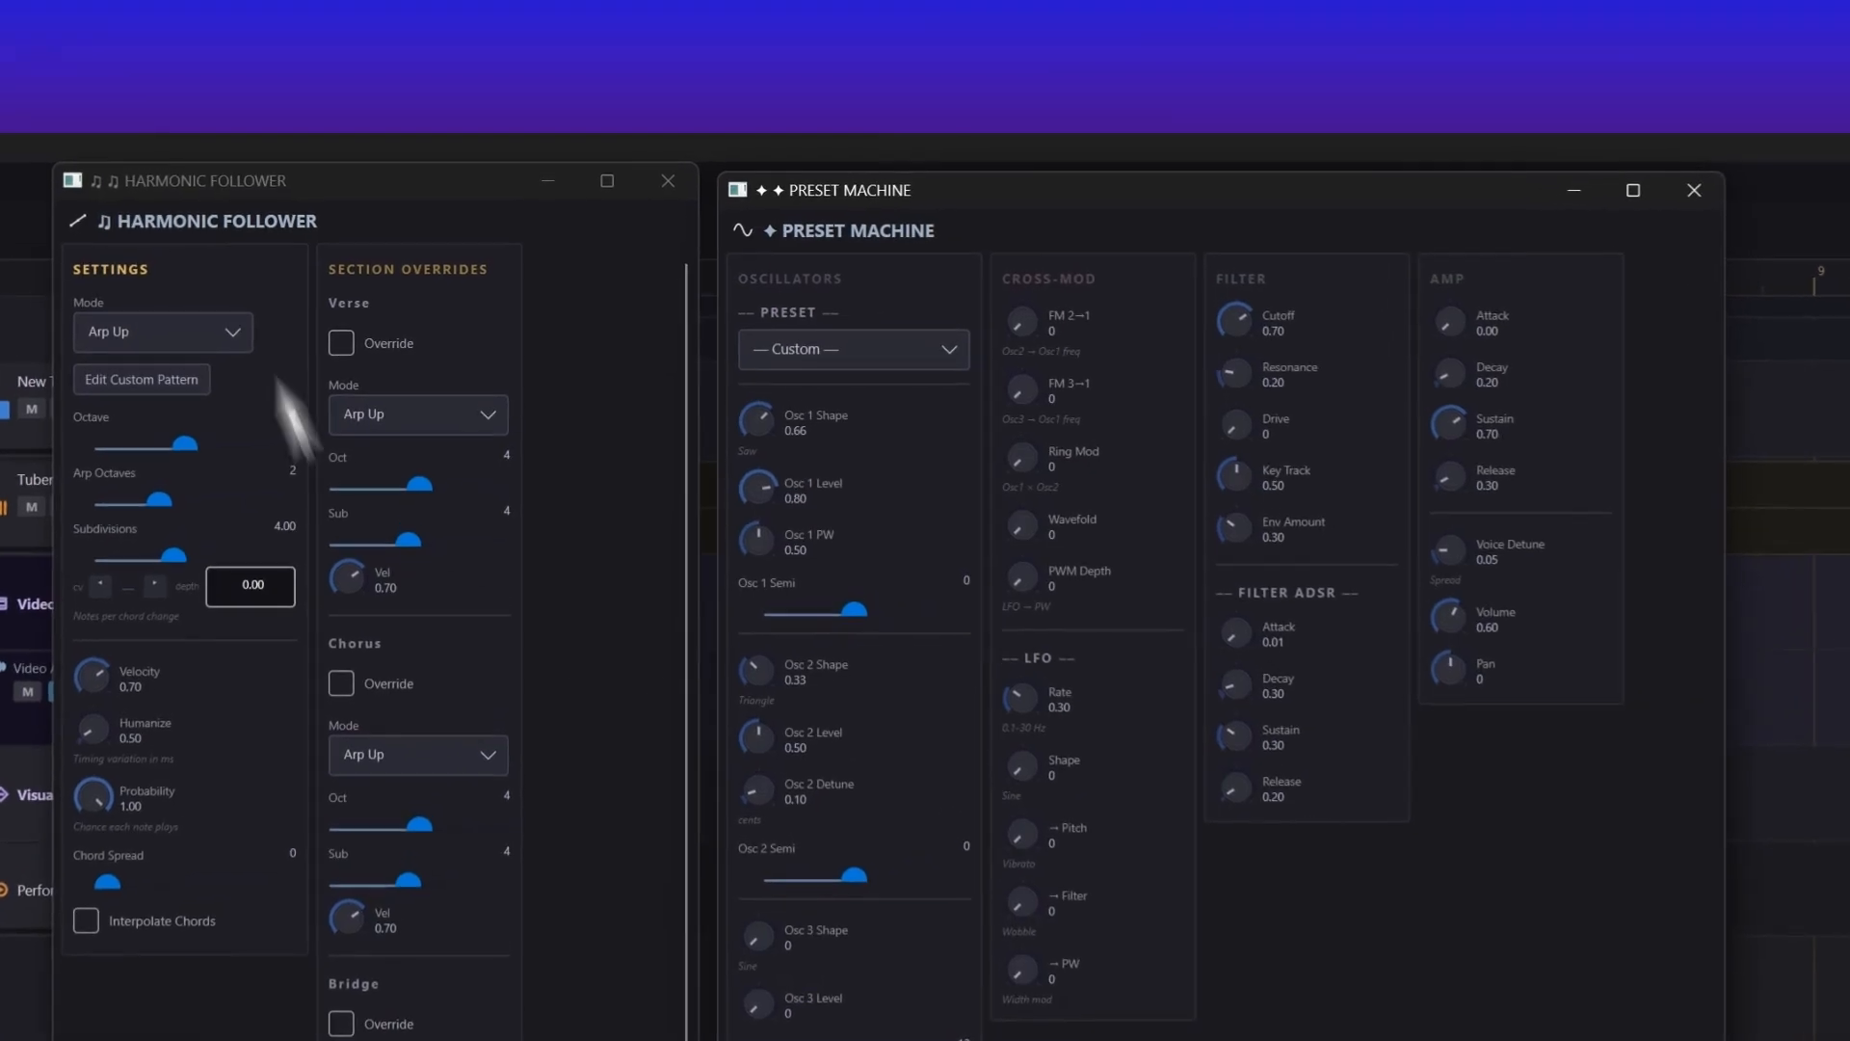
left_click(669, 182)
left_click(1704, 192)
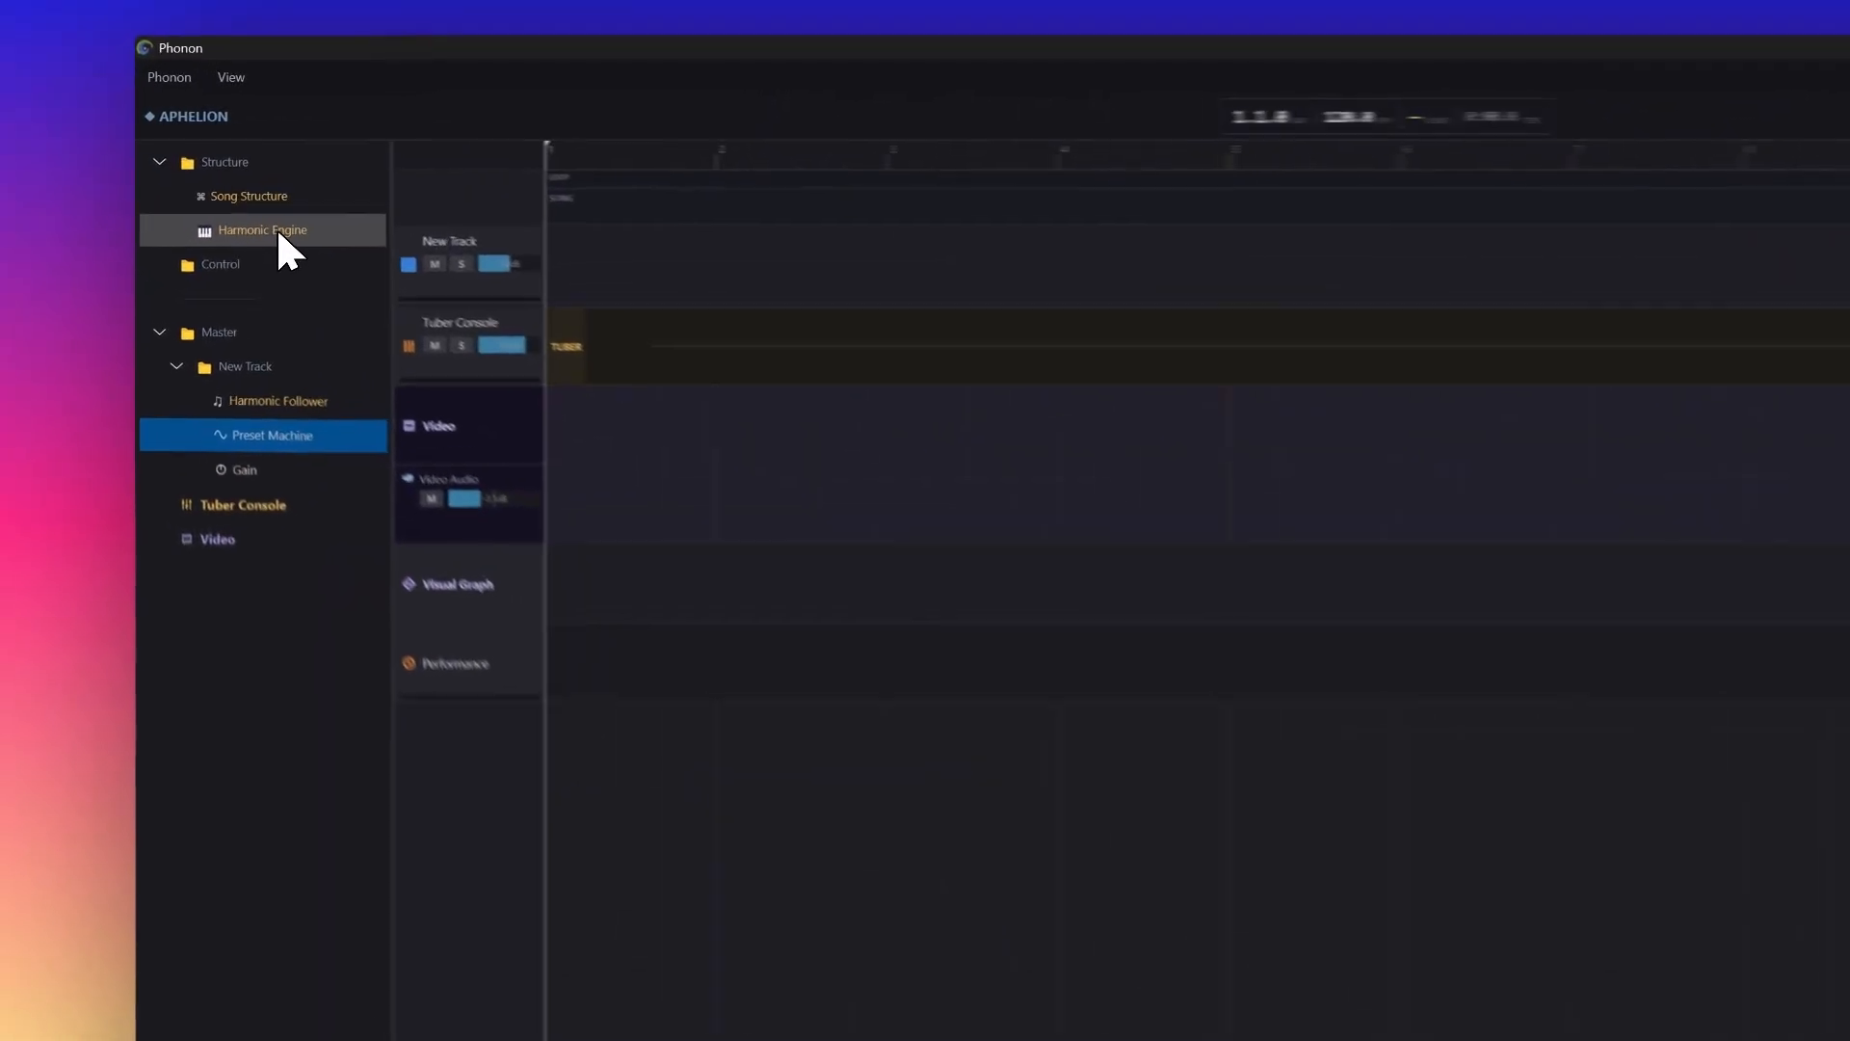
Step: Generate an Awe-Inspiring chord progression in the Harmonic Engine, then audition it and return to the start
left_click(333, 256)
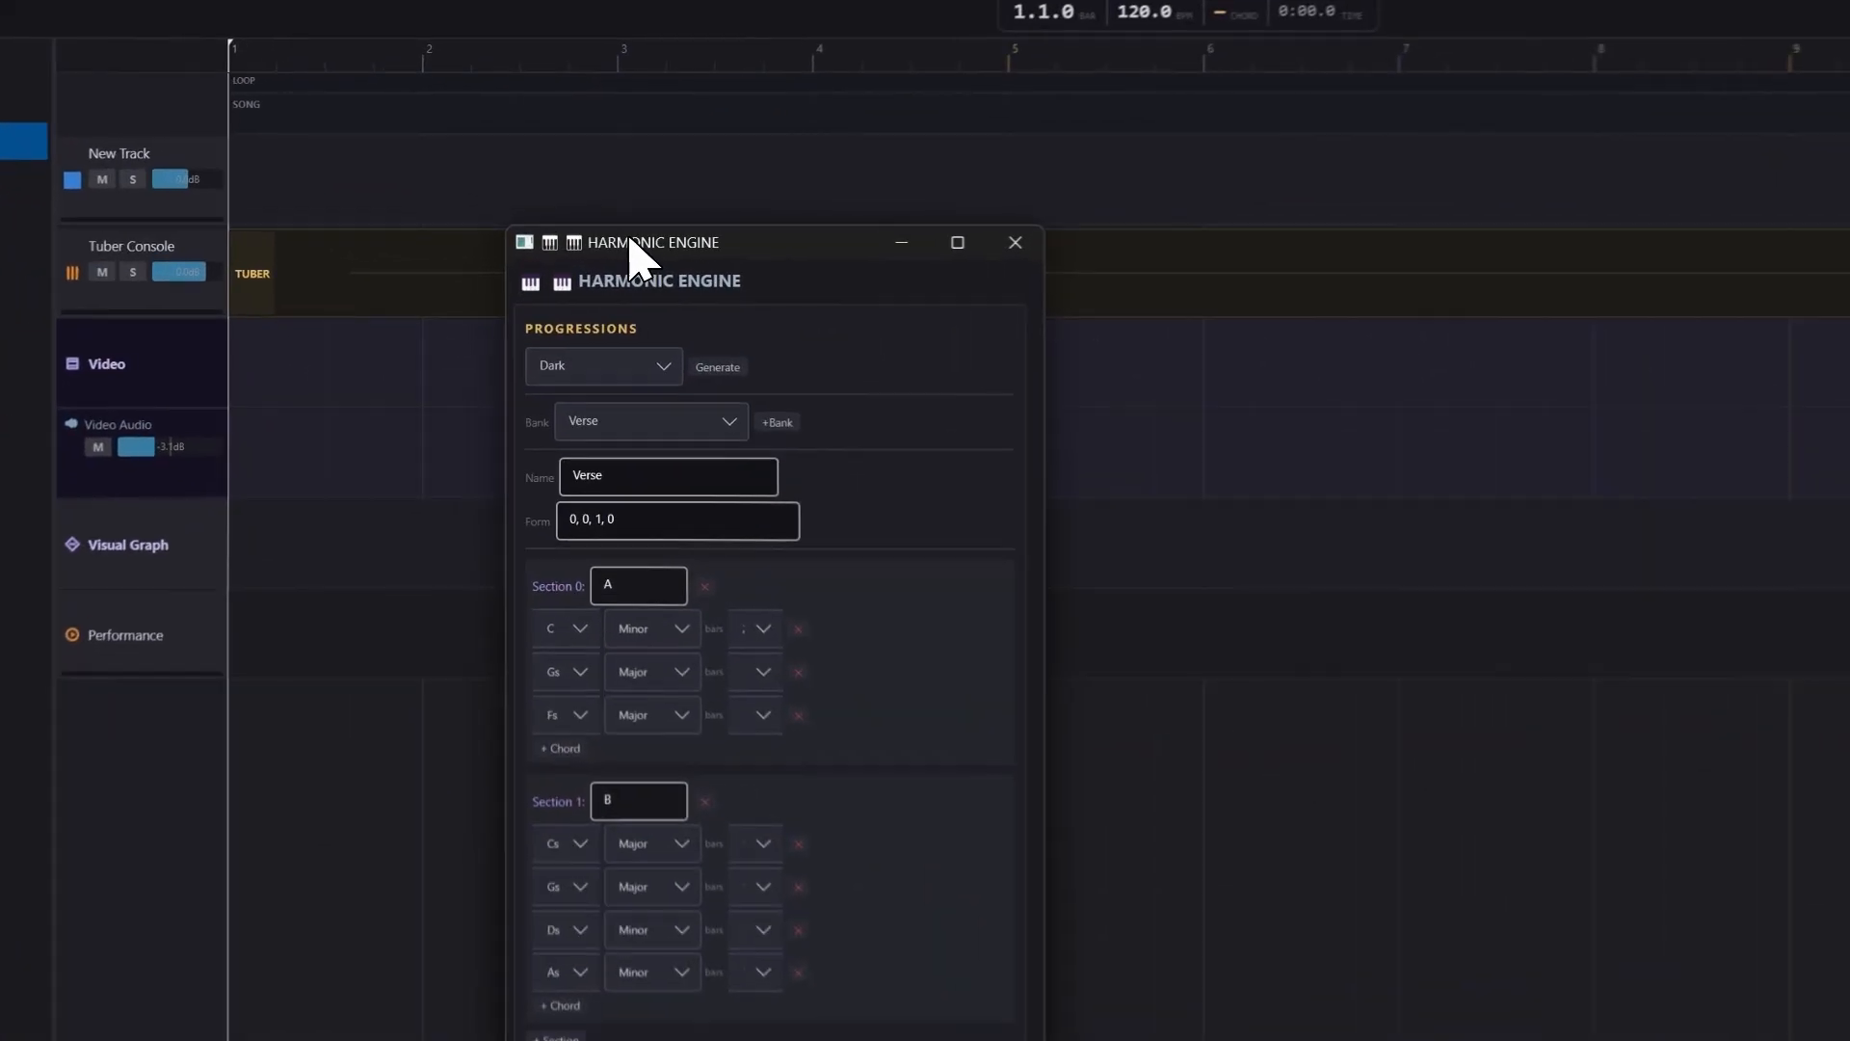
left_click(626, 354)
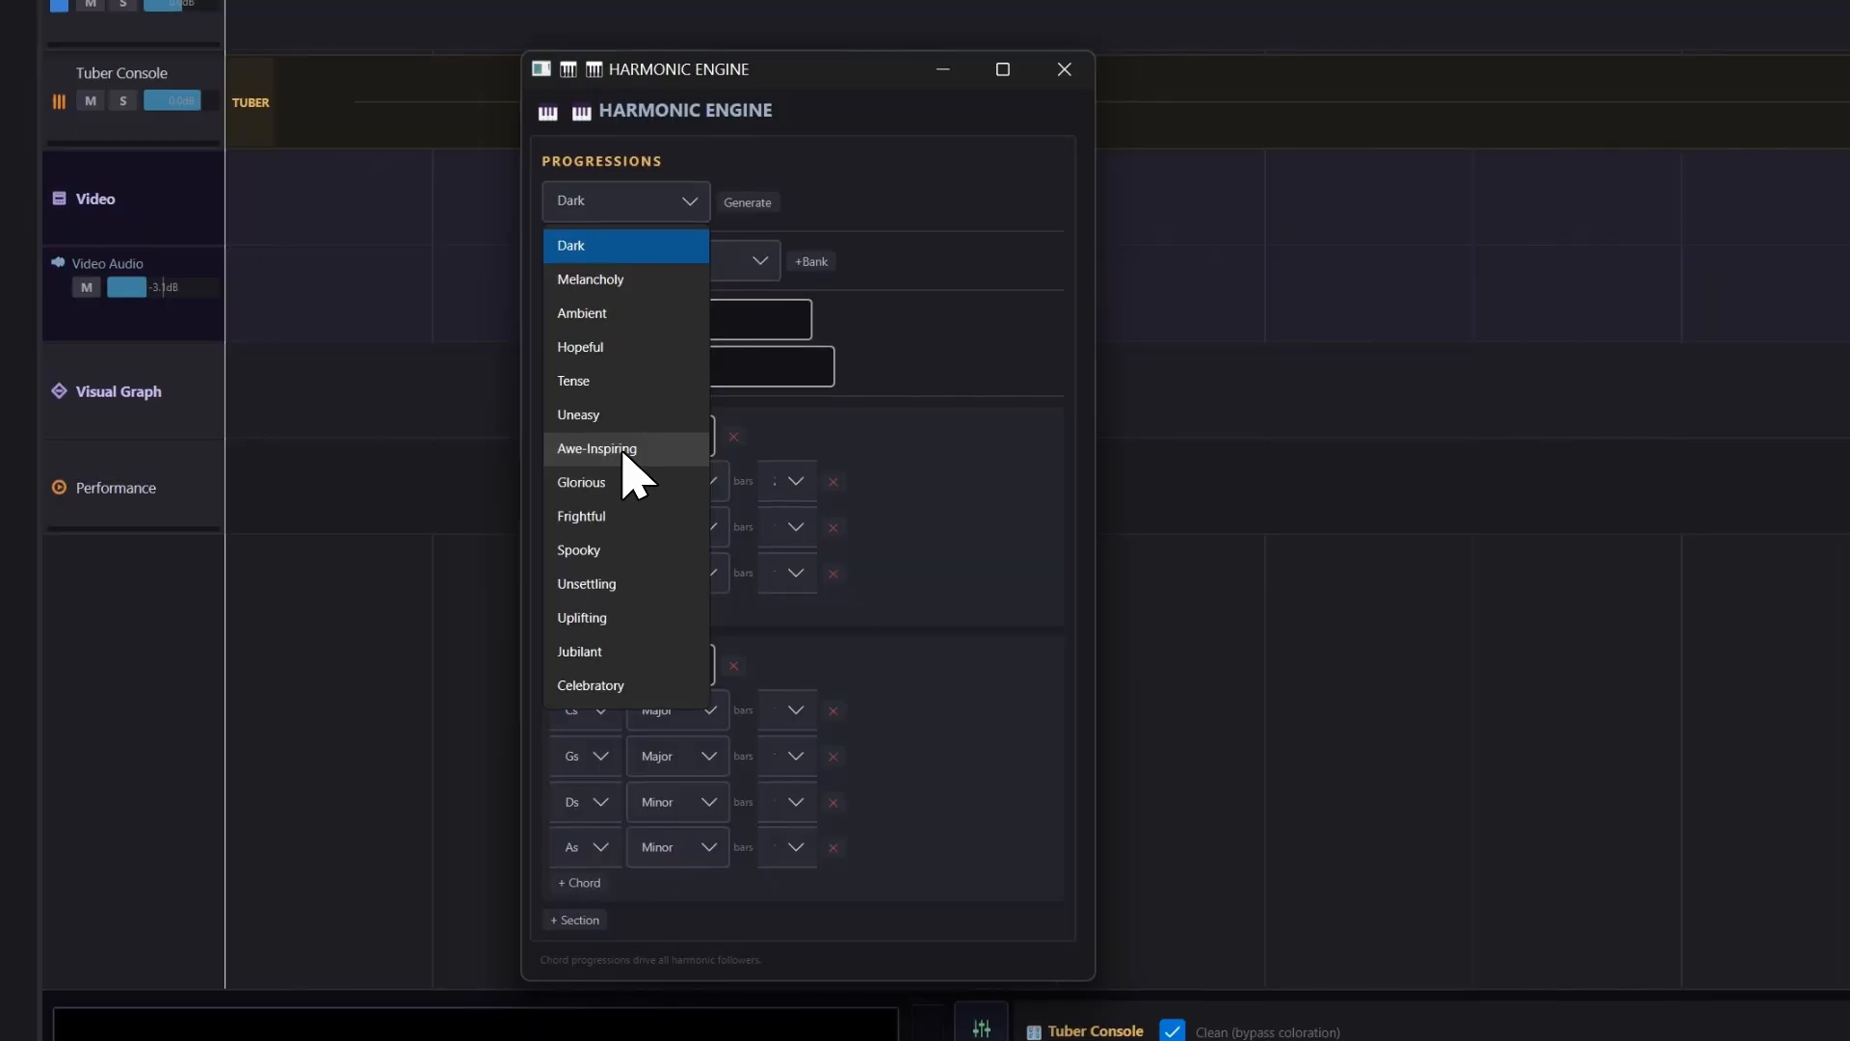
left_click(619, 449)
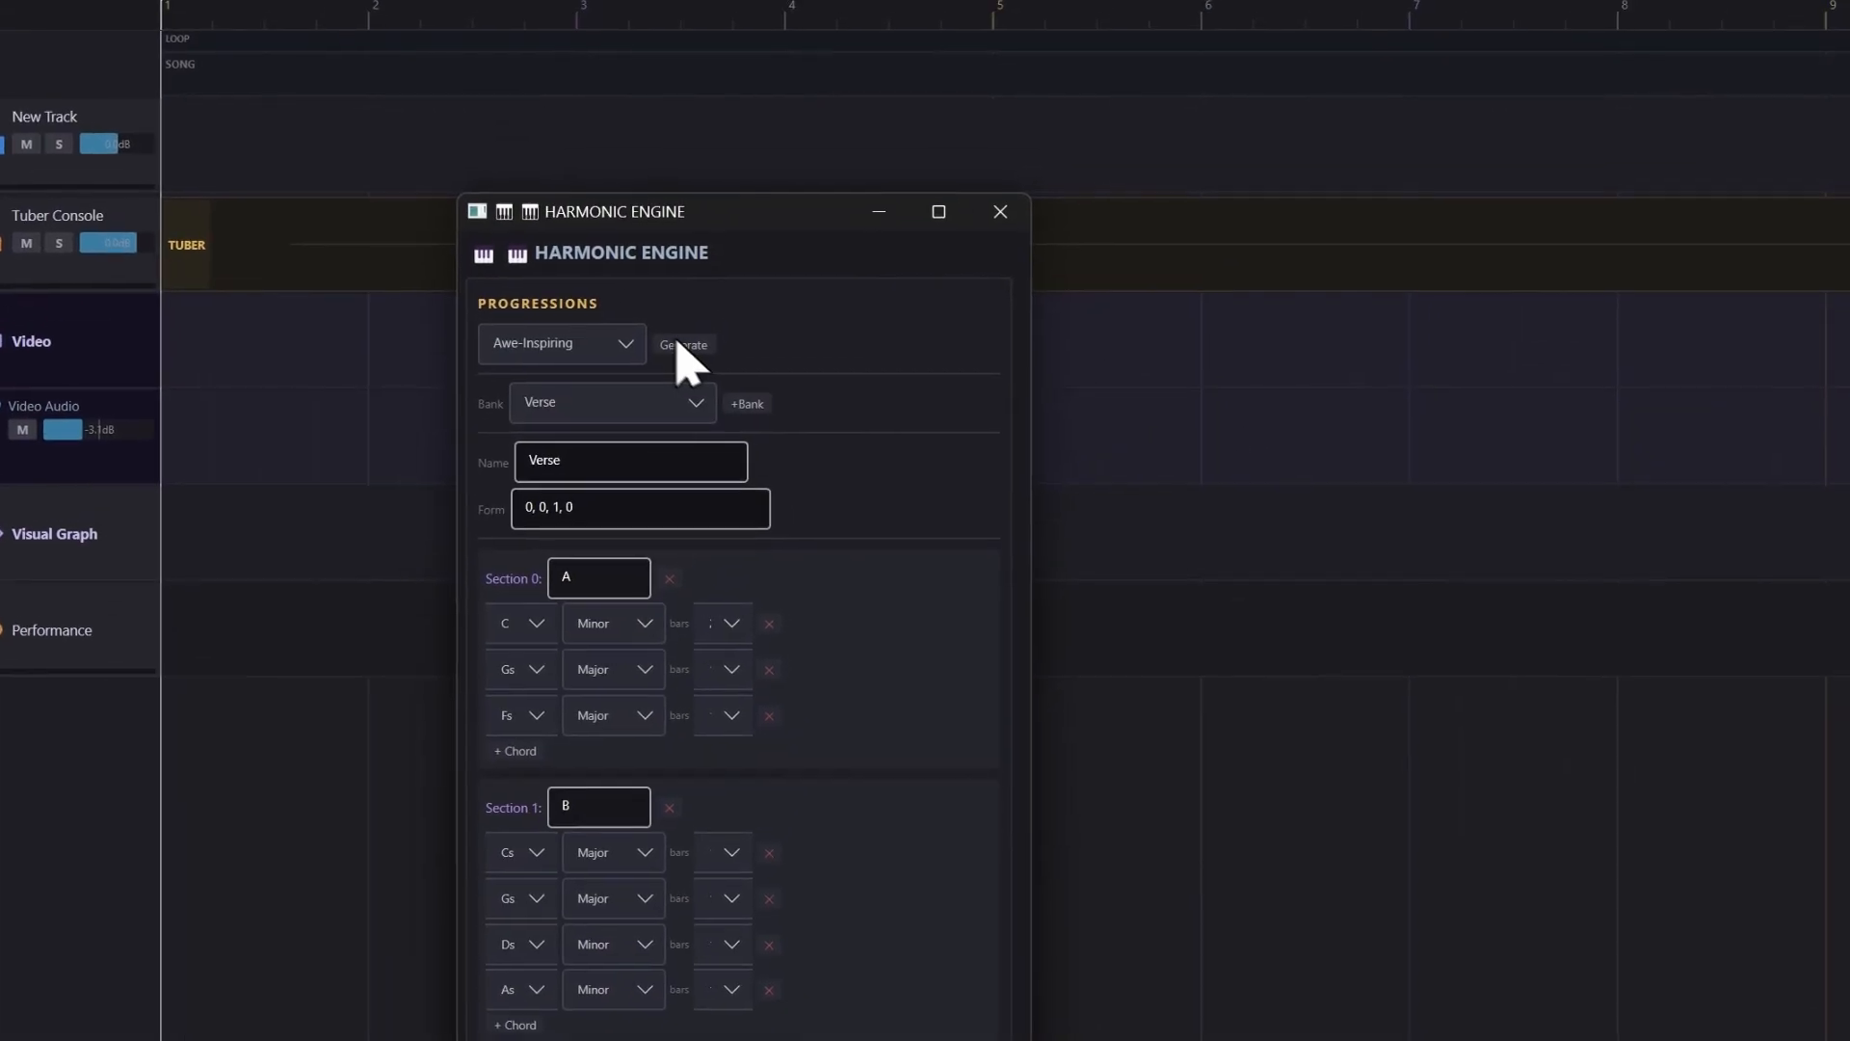
left_click(748, 201)
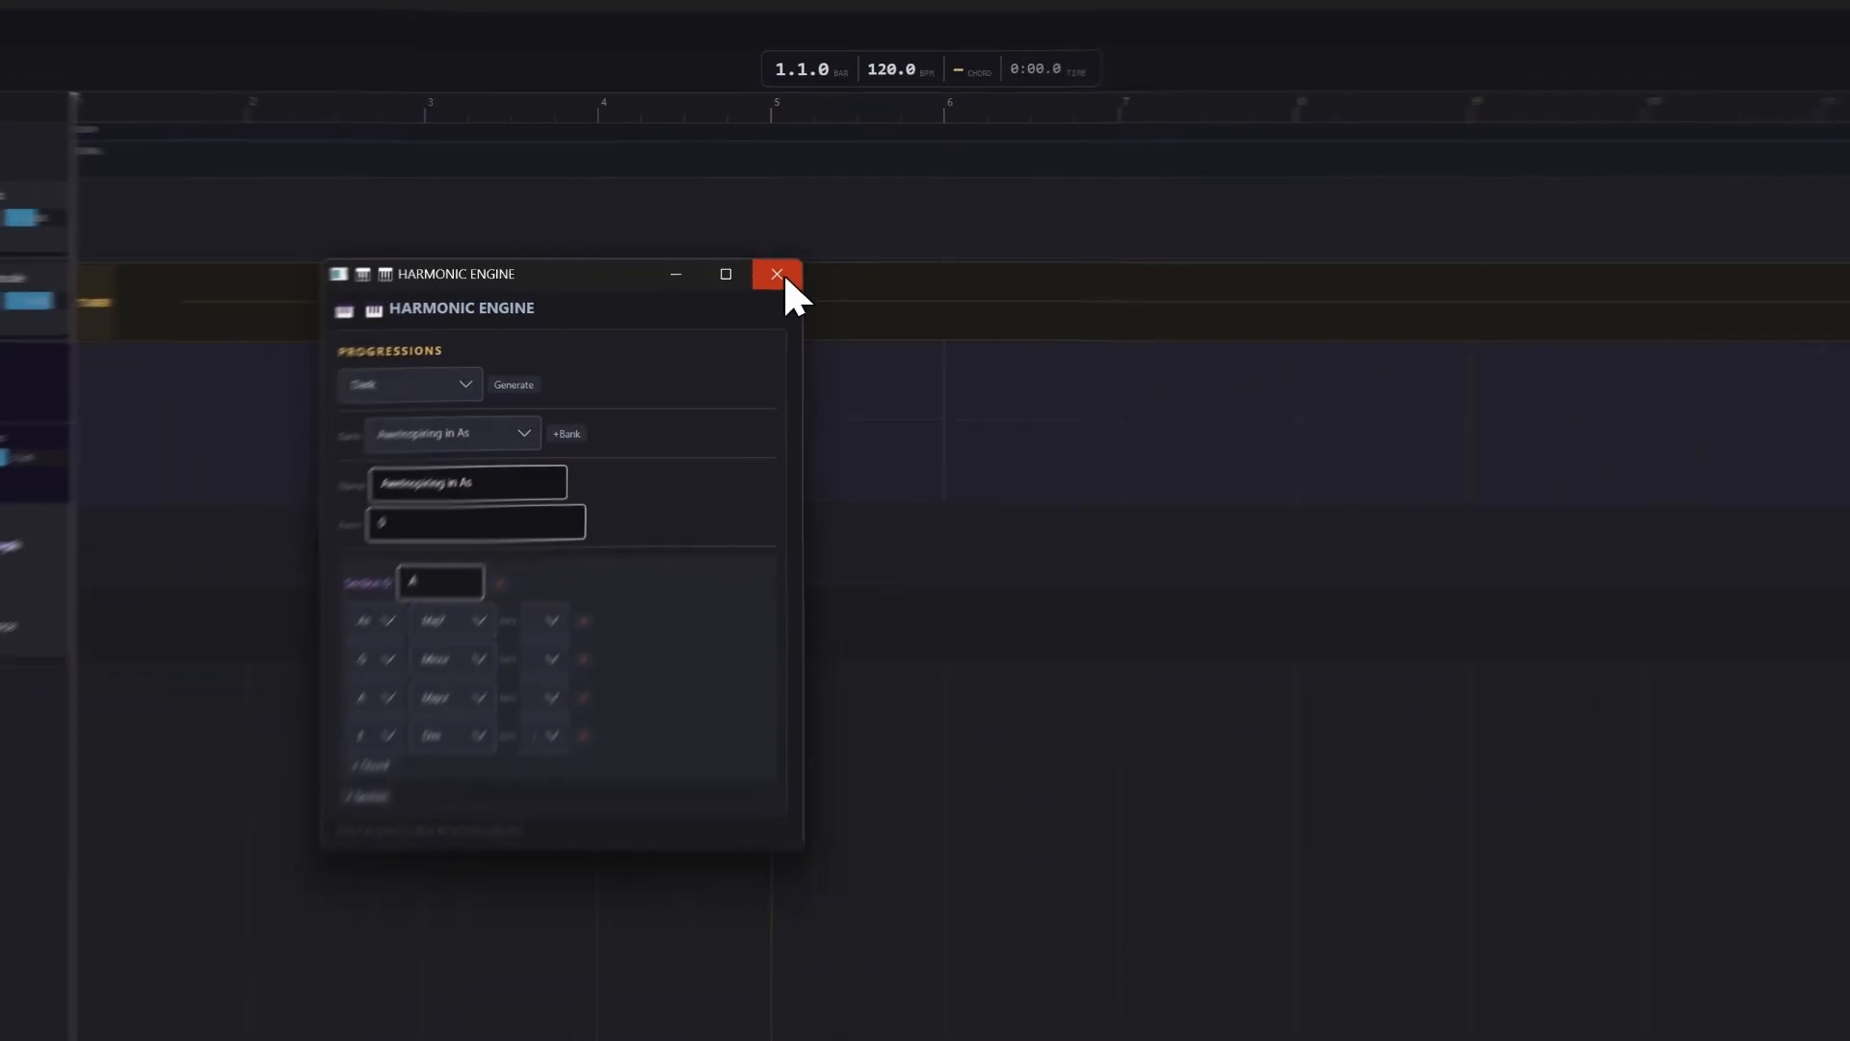
left_click(785, 290)
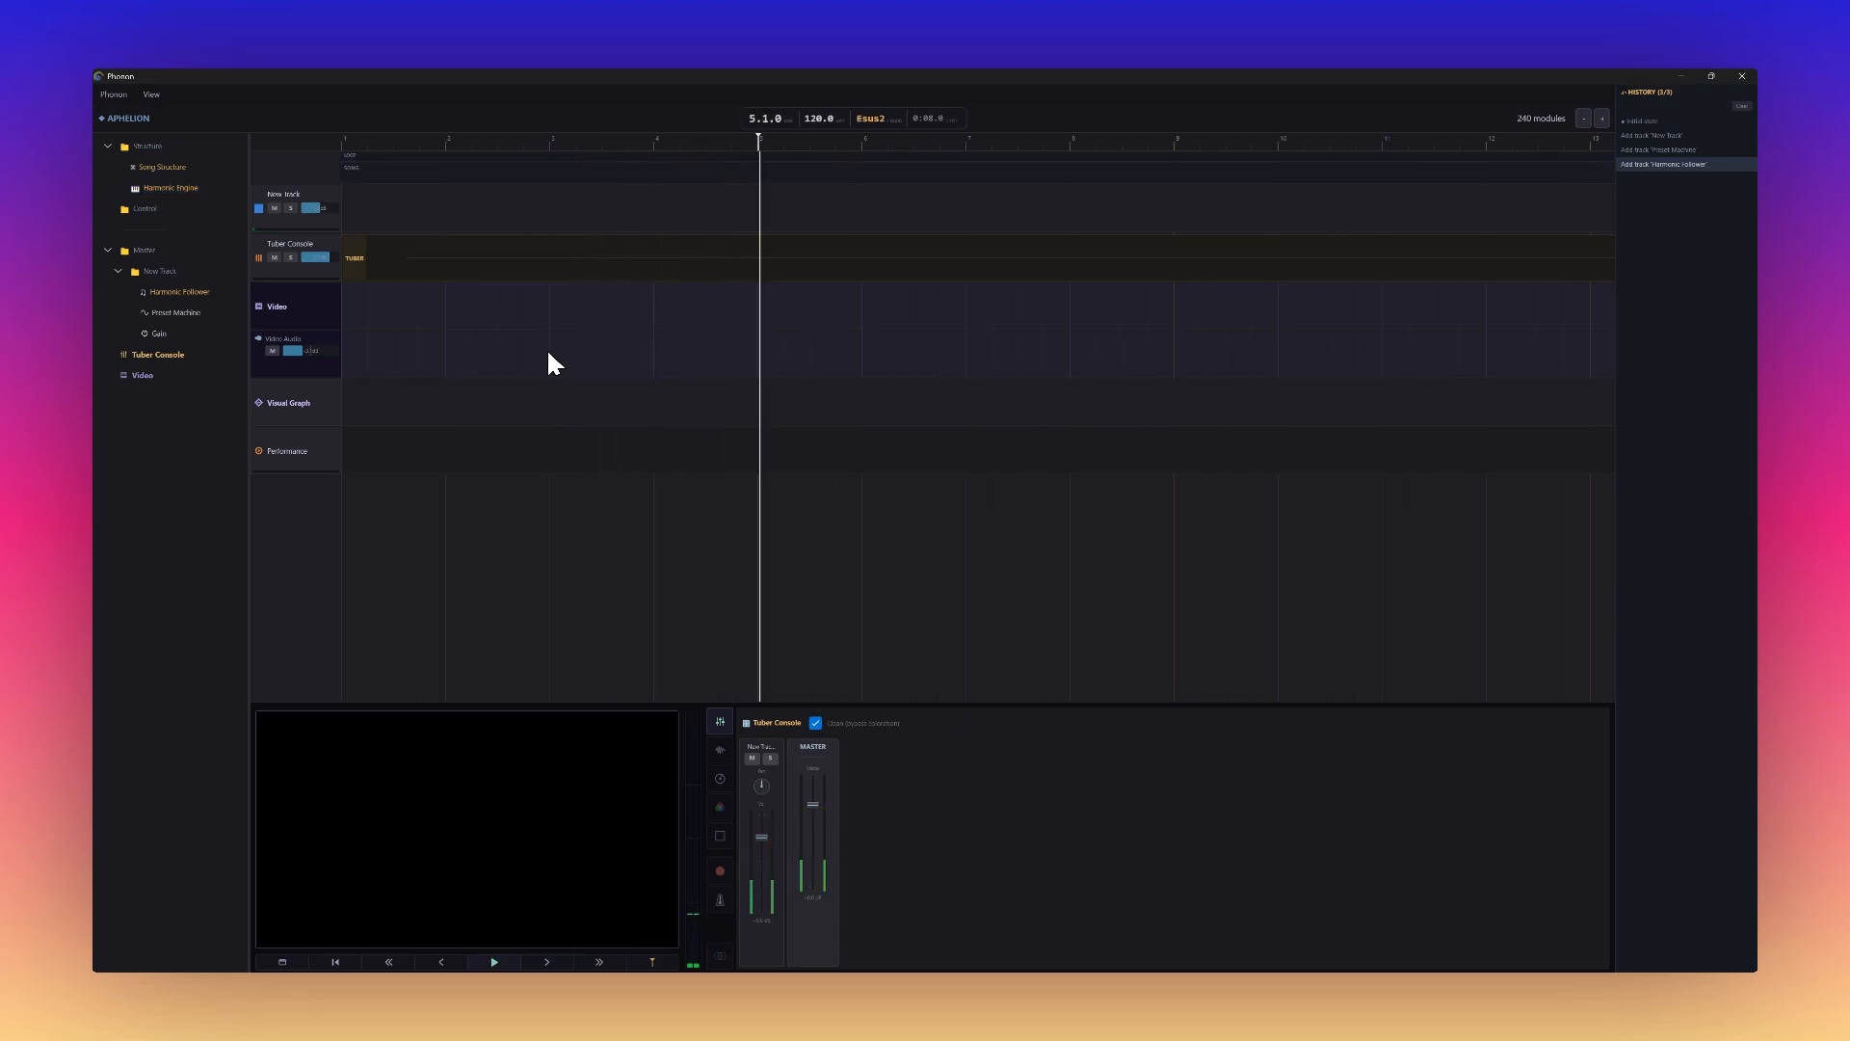
key("Home")
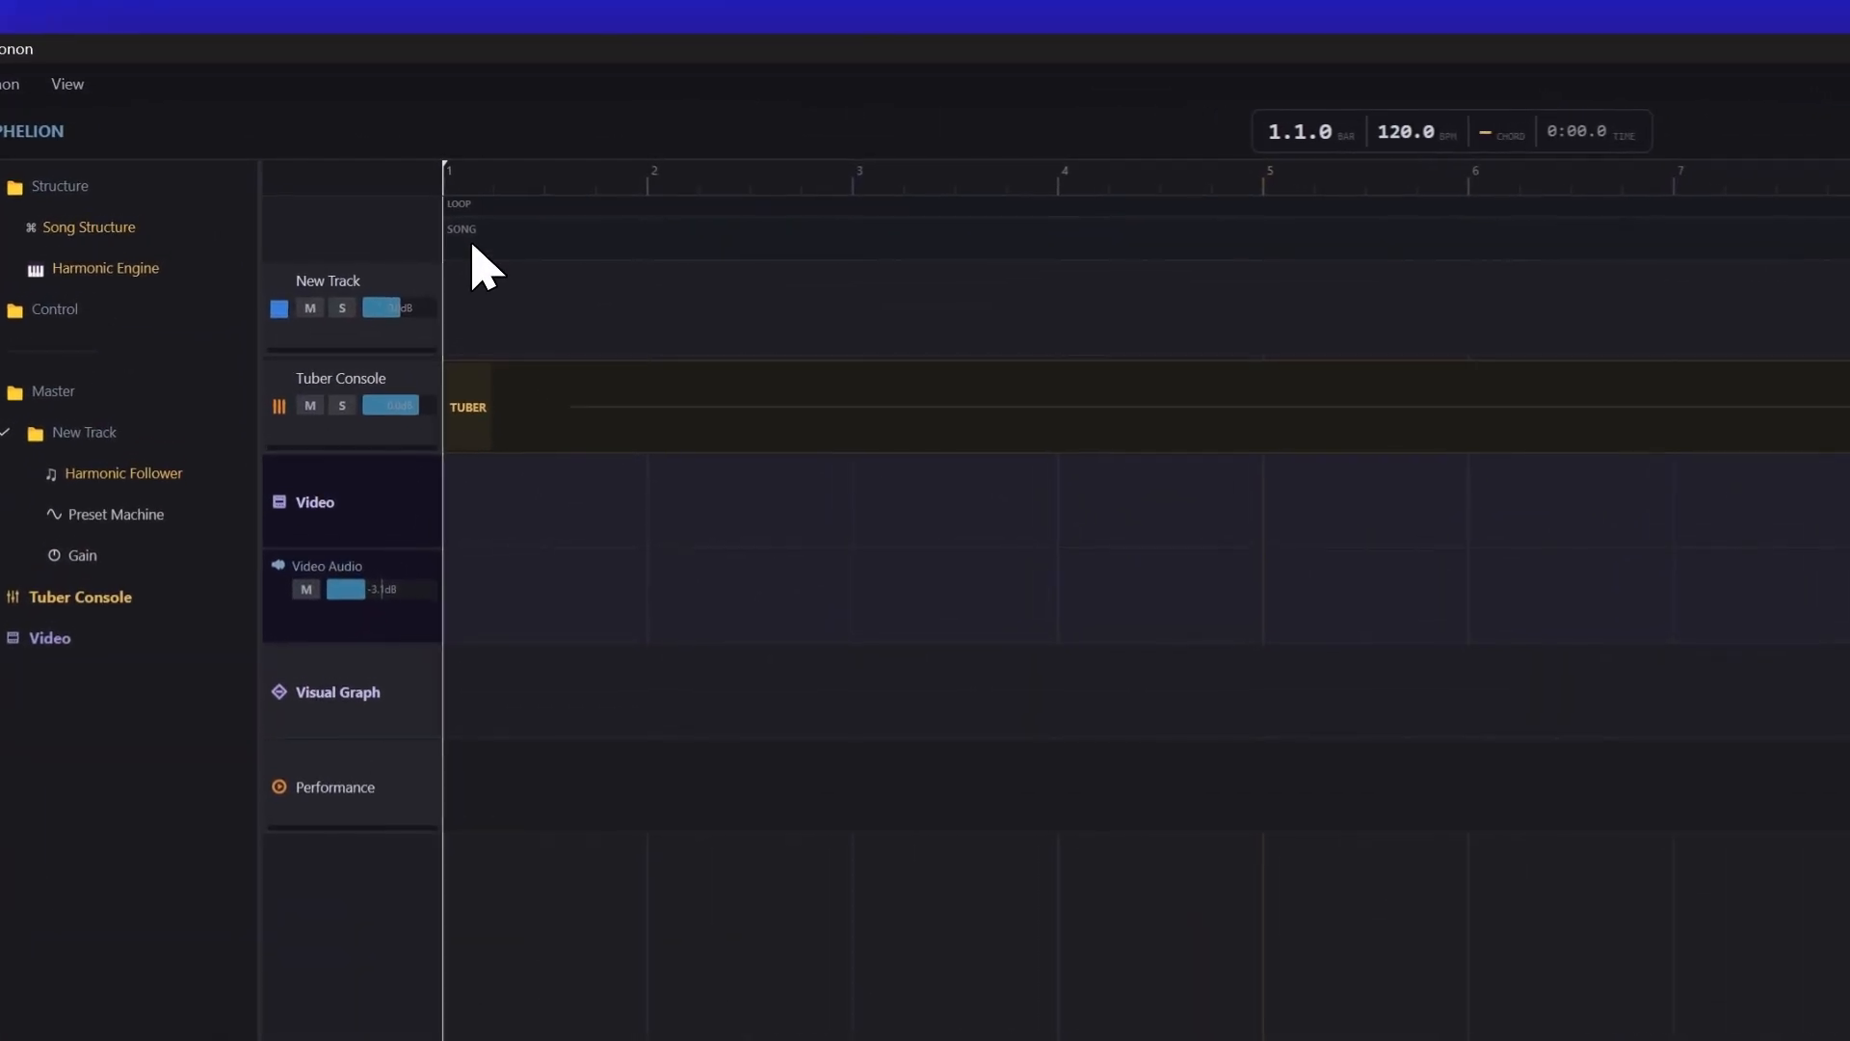
Step: Create a one-bar section at bar 1 of the song lane
right_click(475, 249)
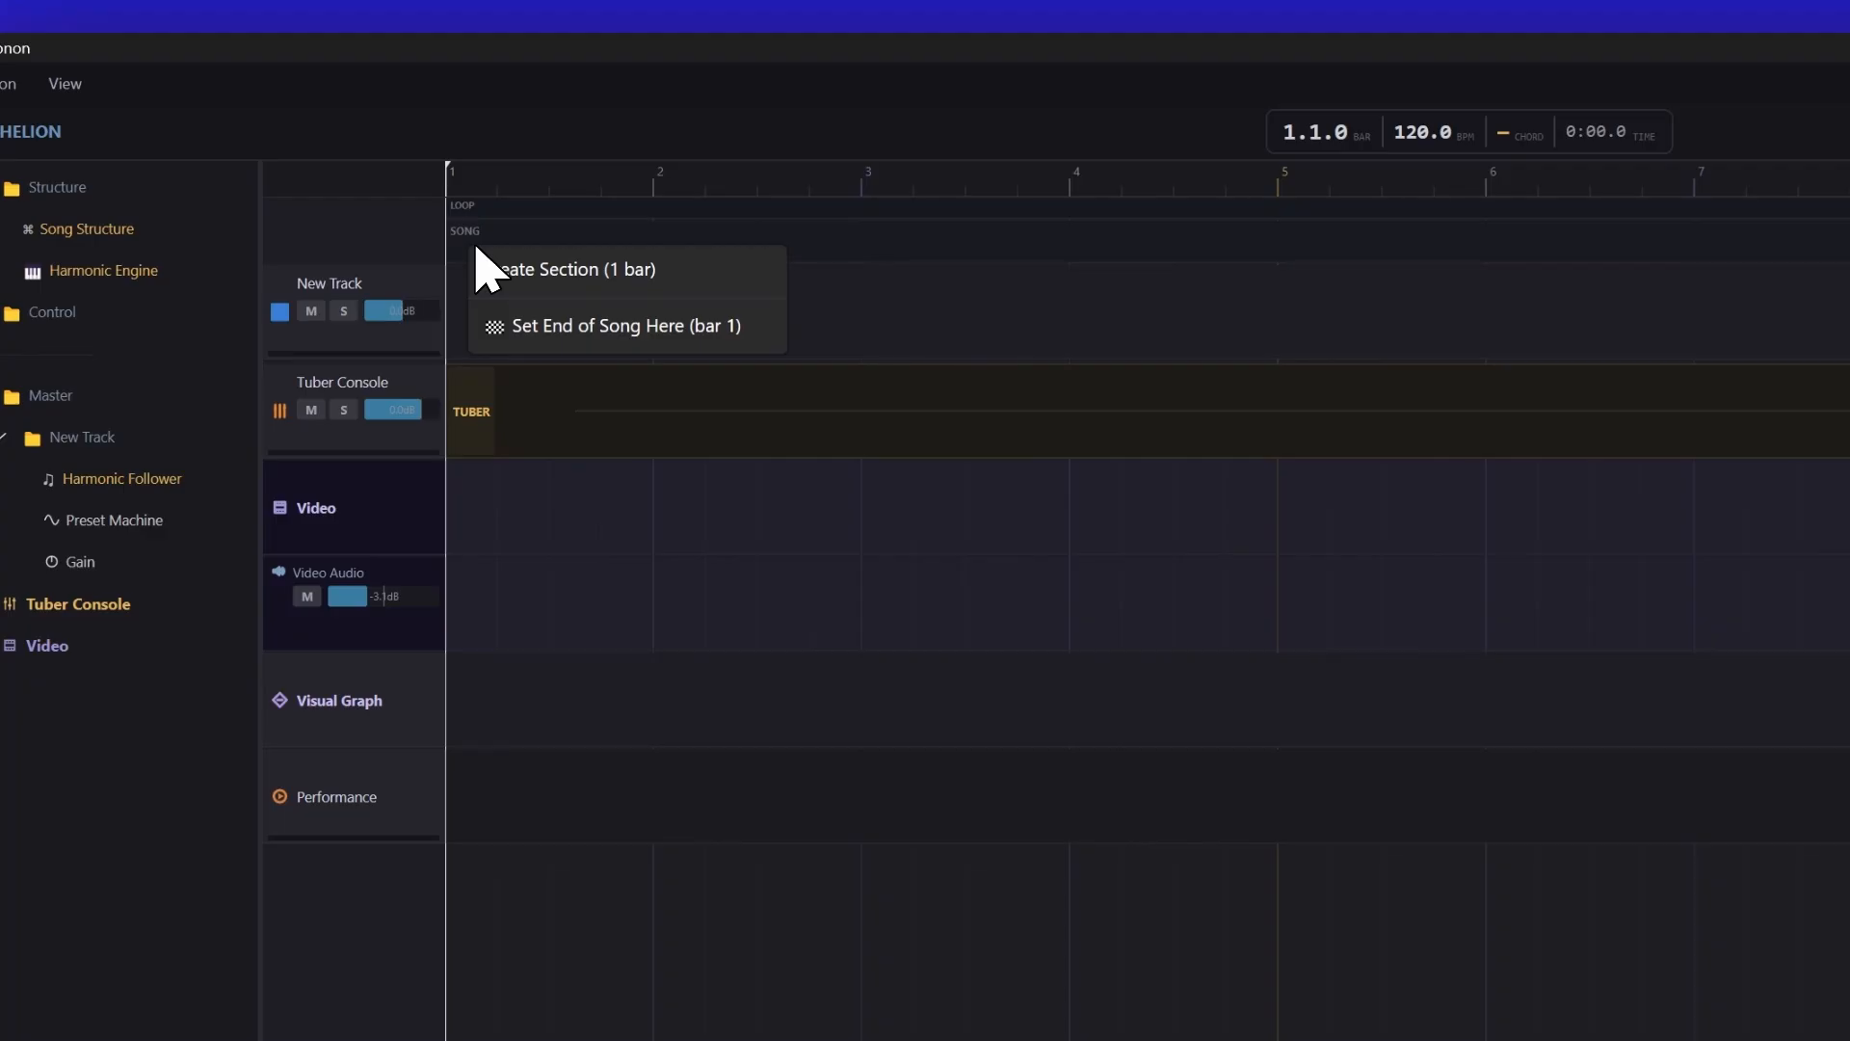
left_click(539, 270)
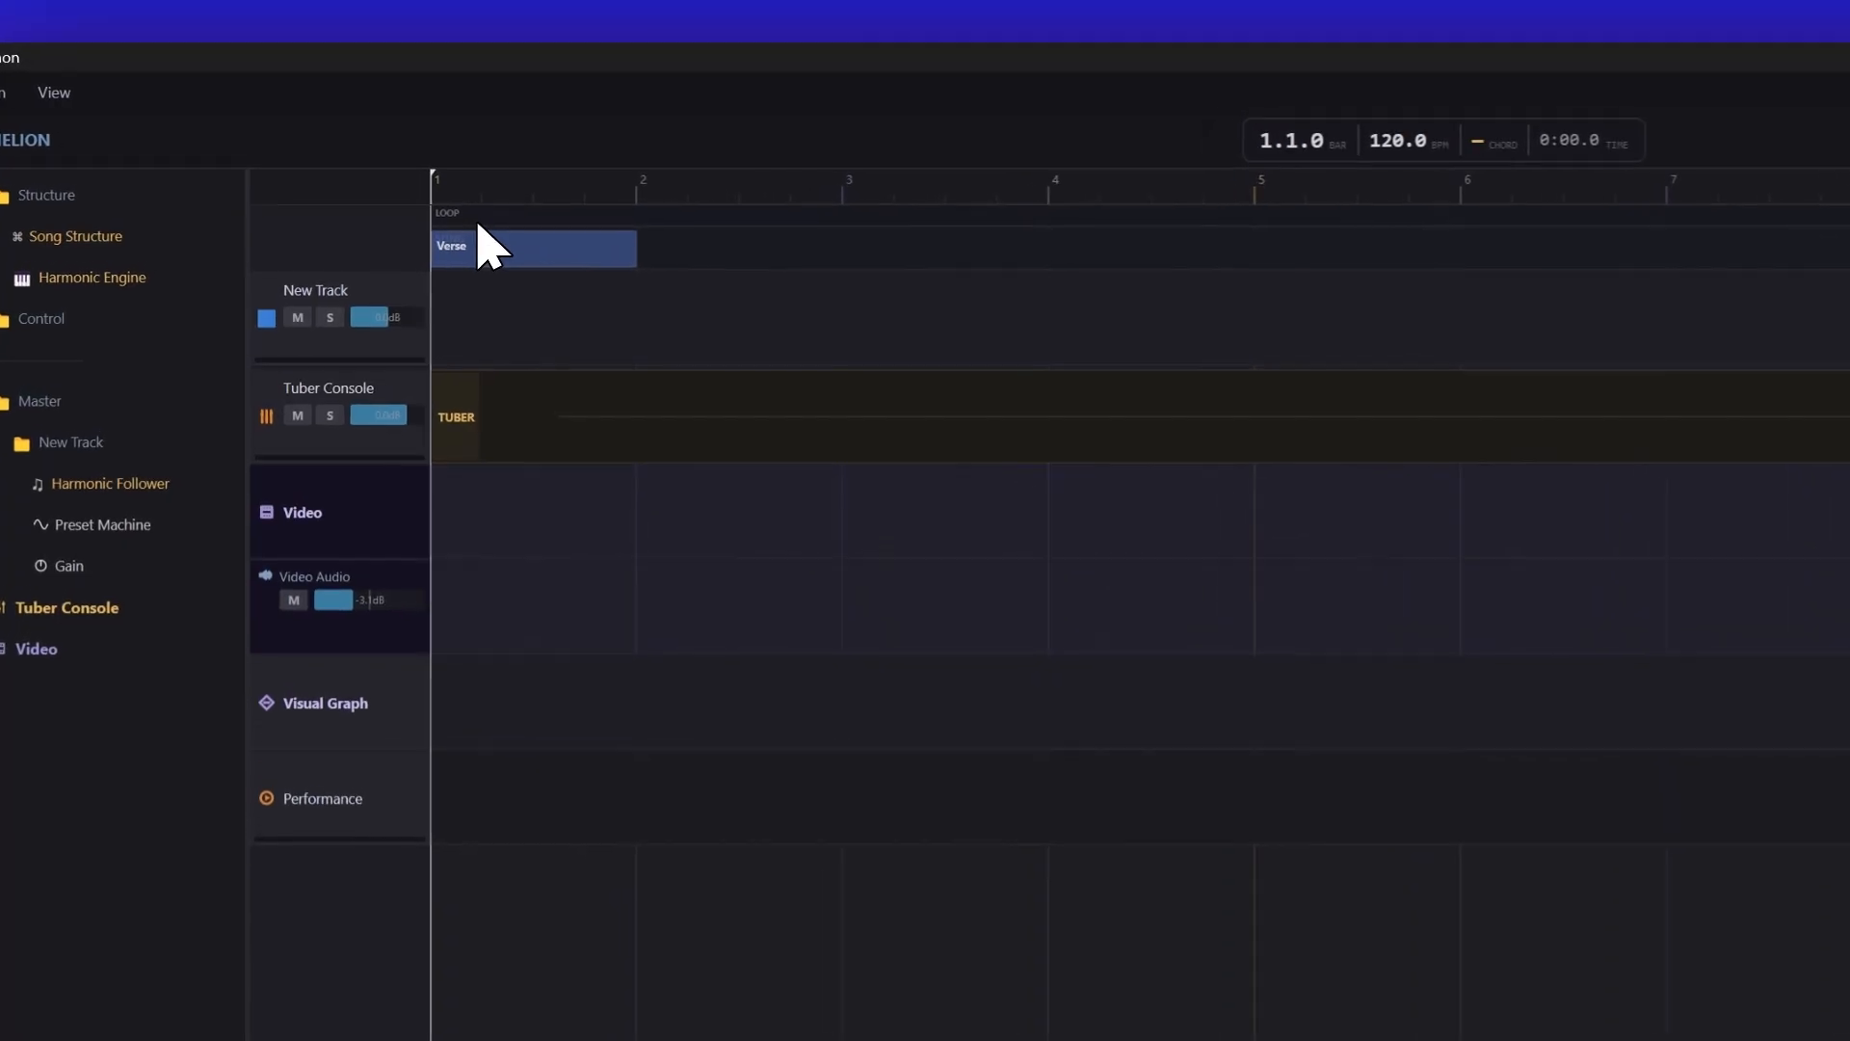
Step: Review the section types available for the Verse region and the harmonic bank assigned to each section in Song Structure
right_click(482, 241)
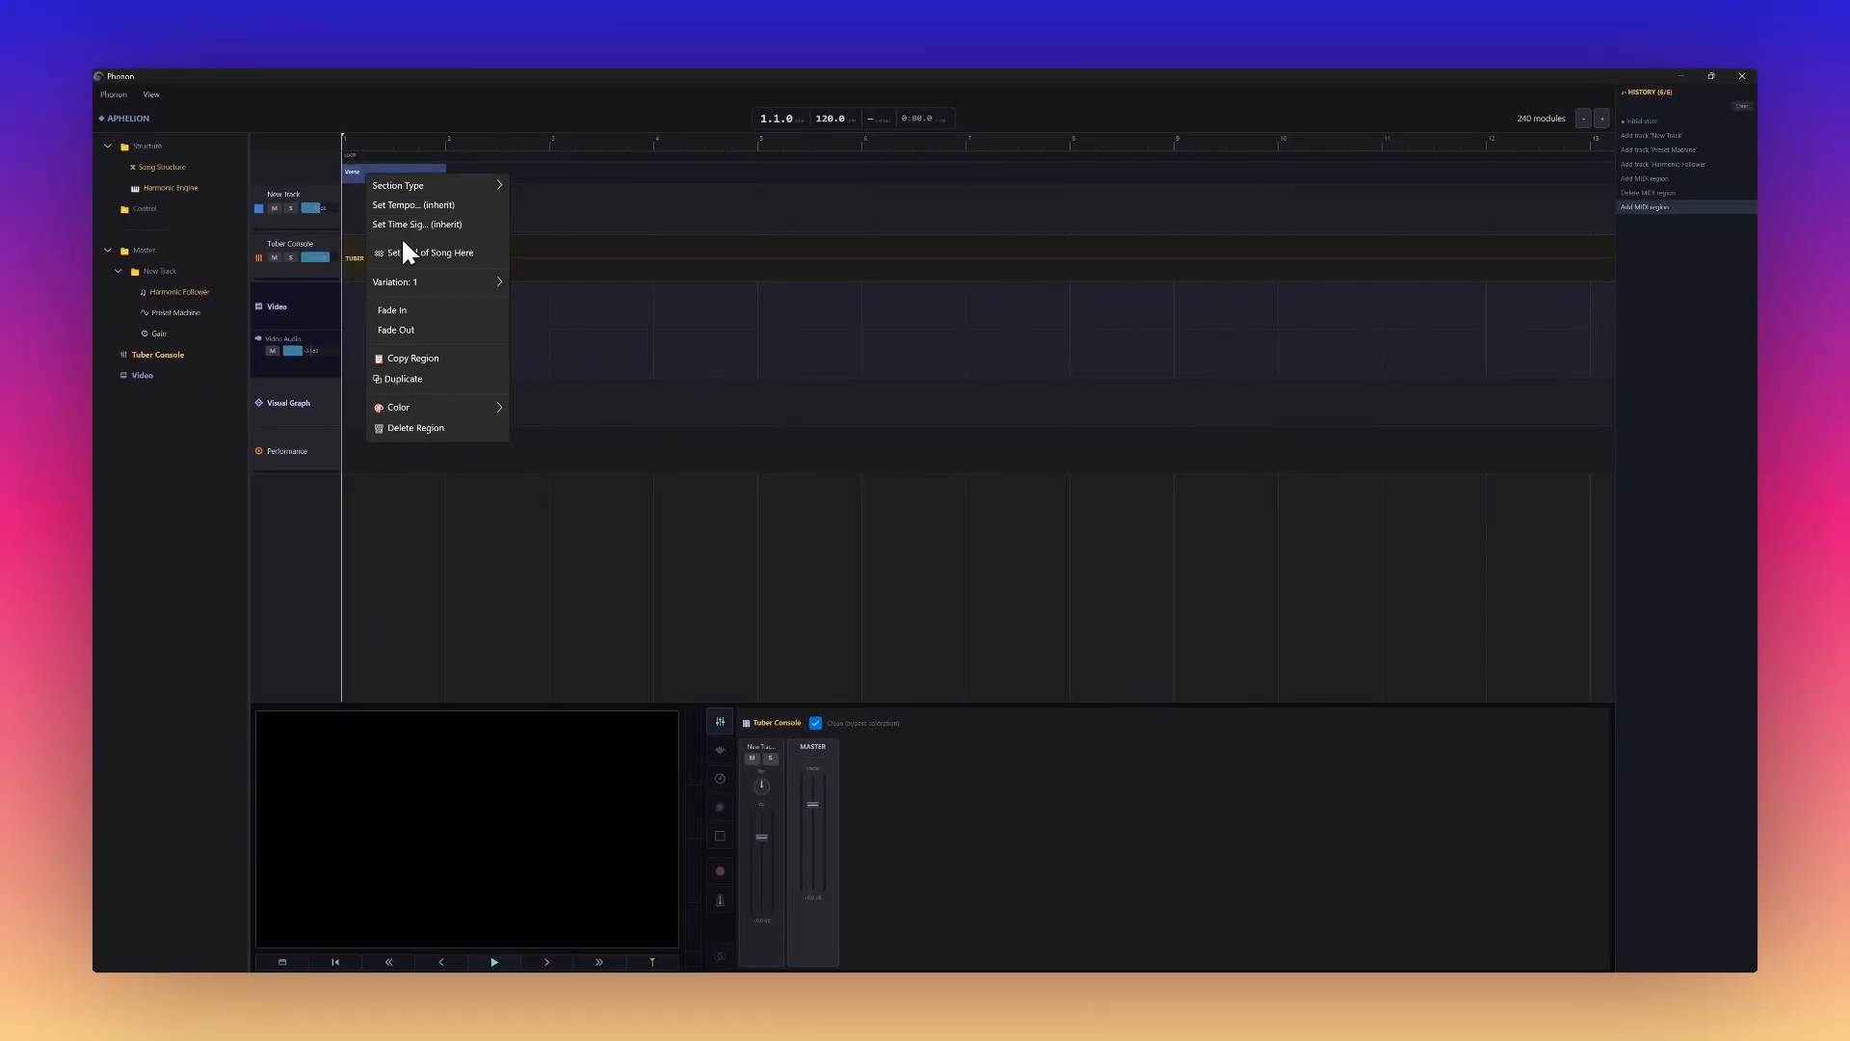
mouse_move(388, 183)
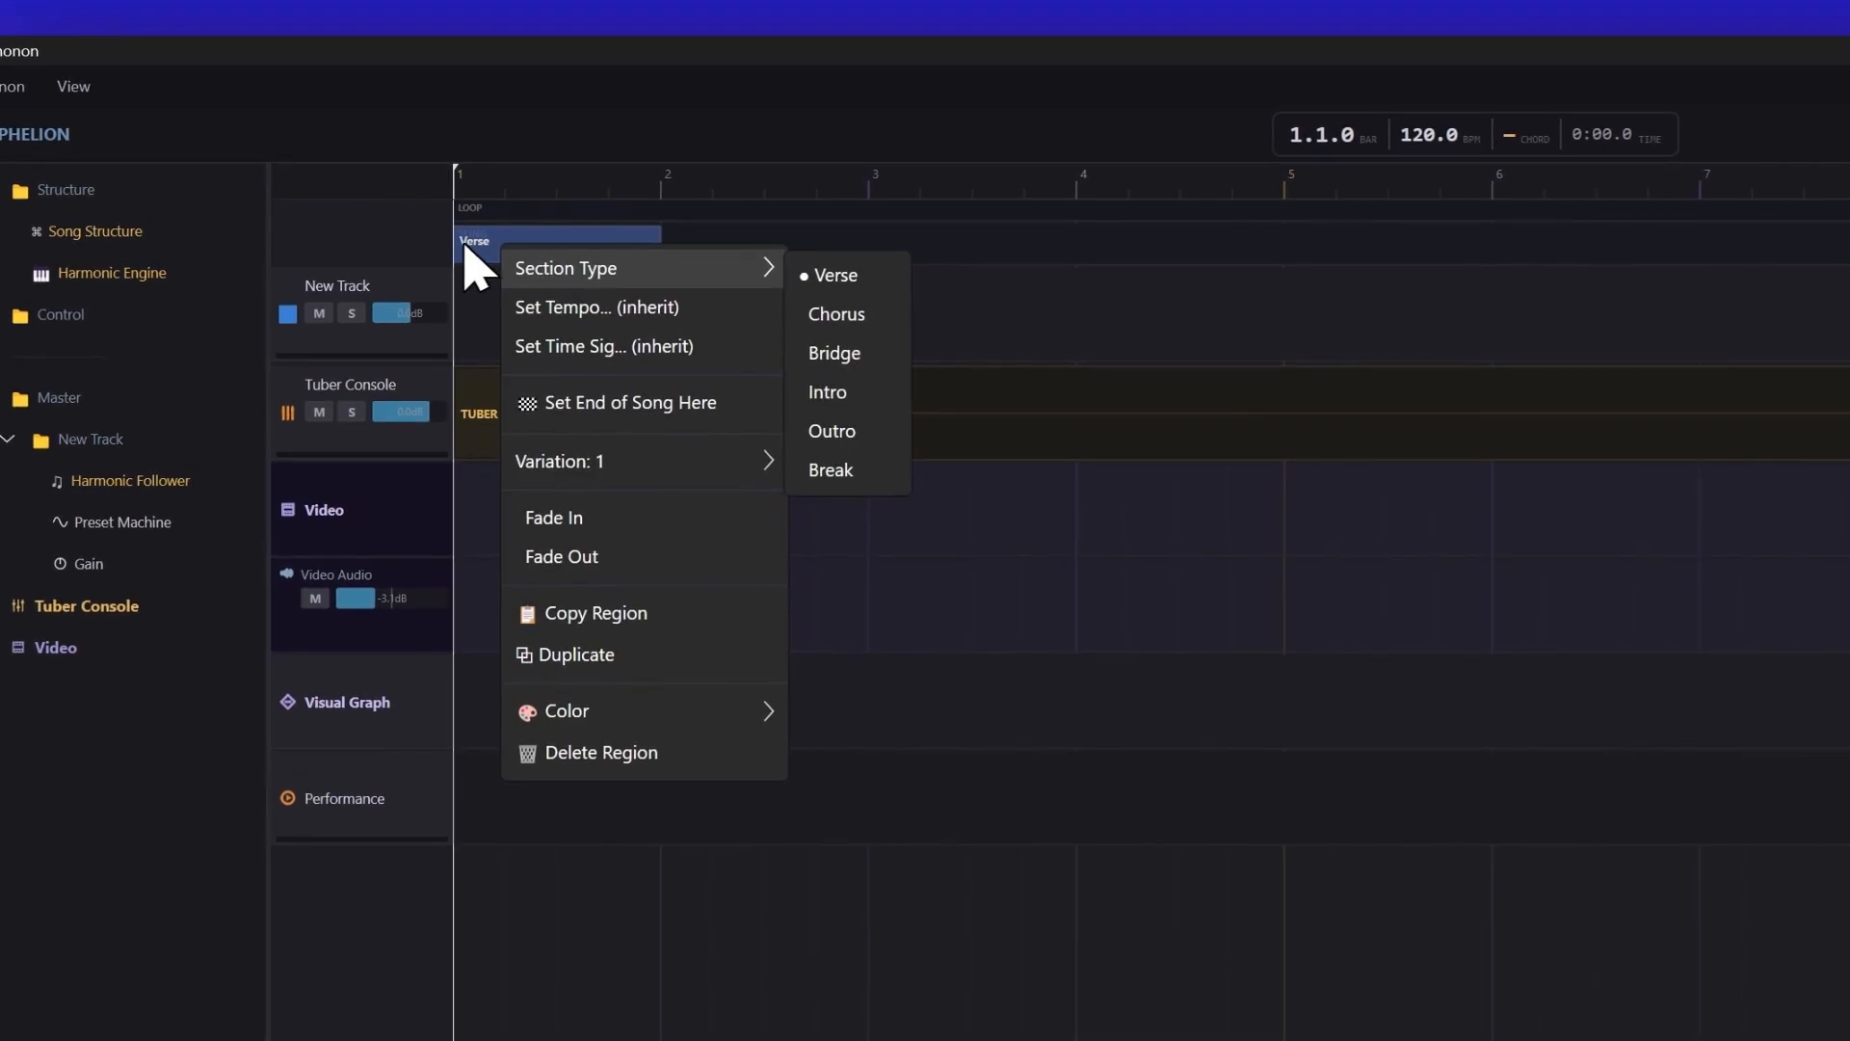
left_click(465, 245)
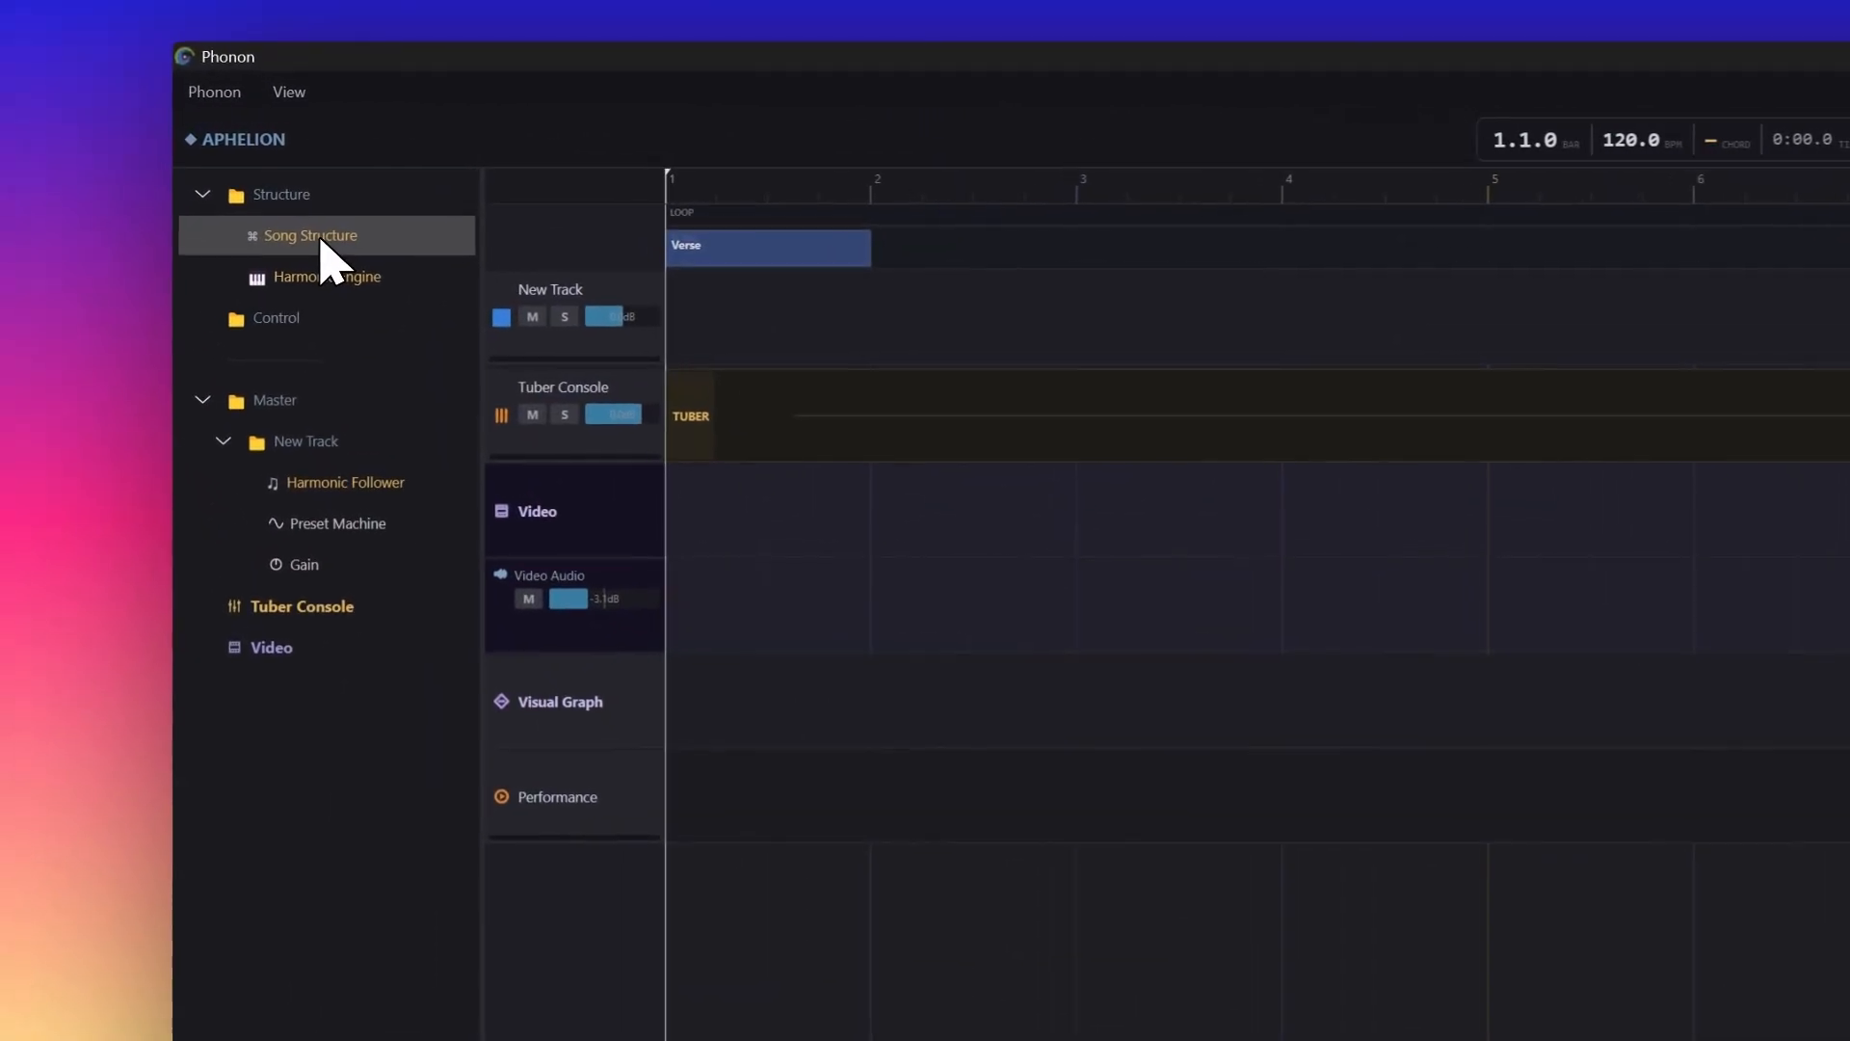
left_click(321, 243)
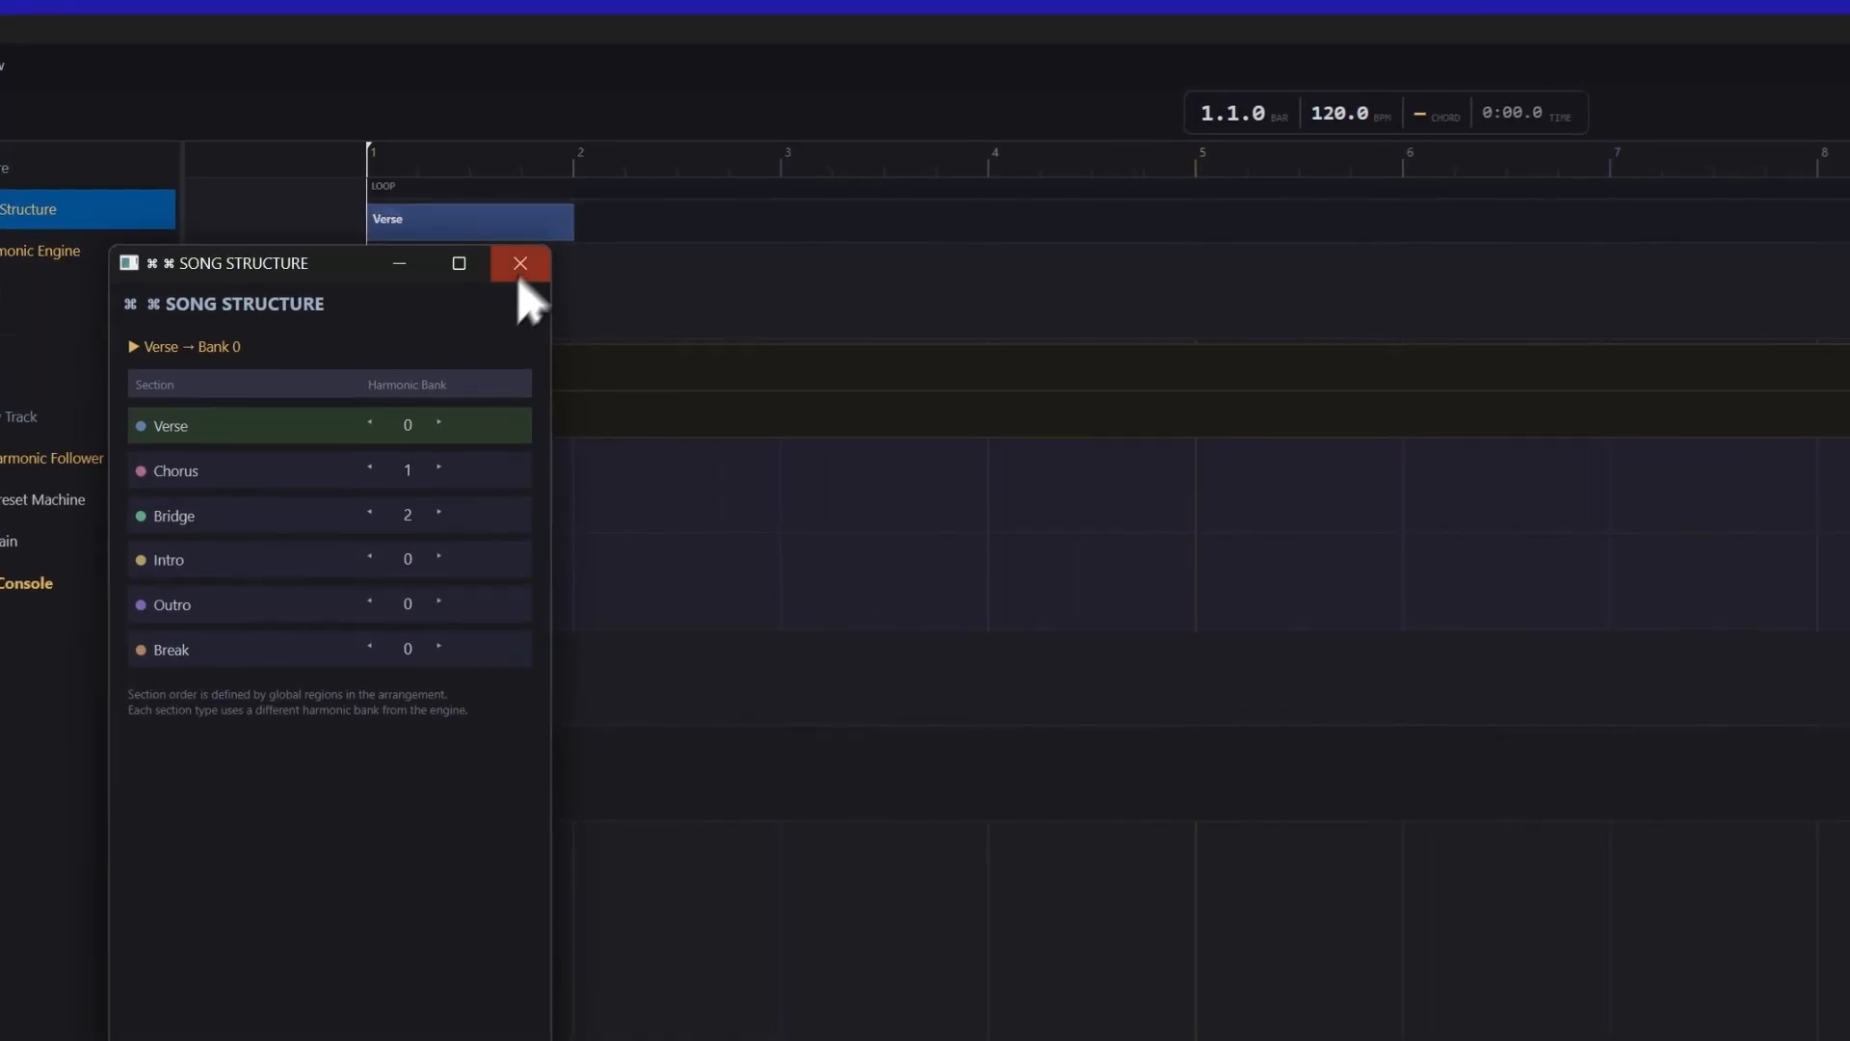
left_click(524, 264)
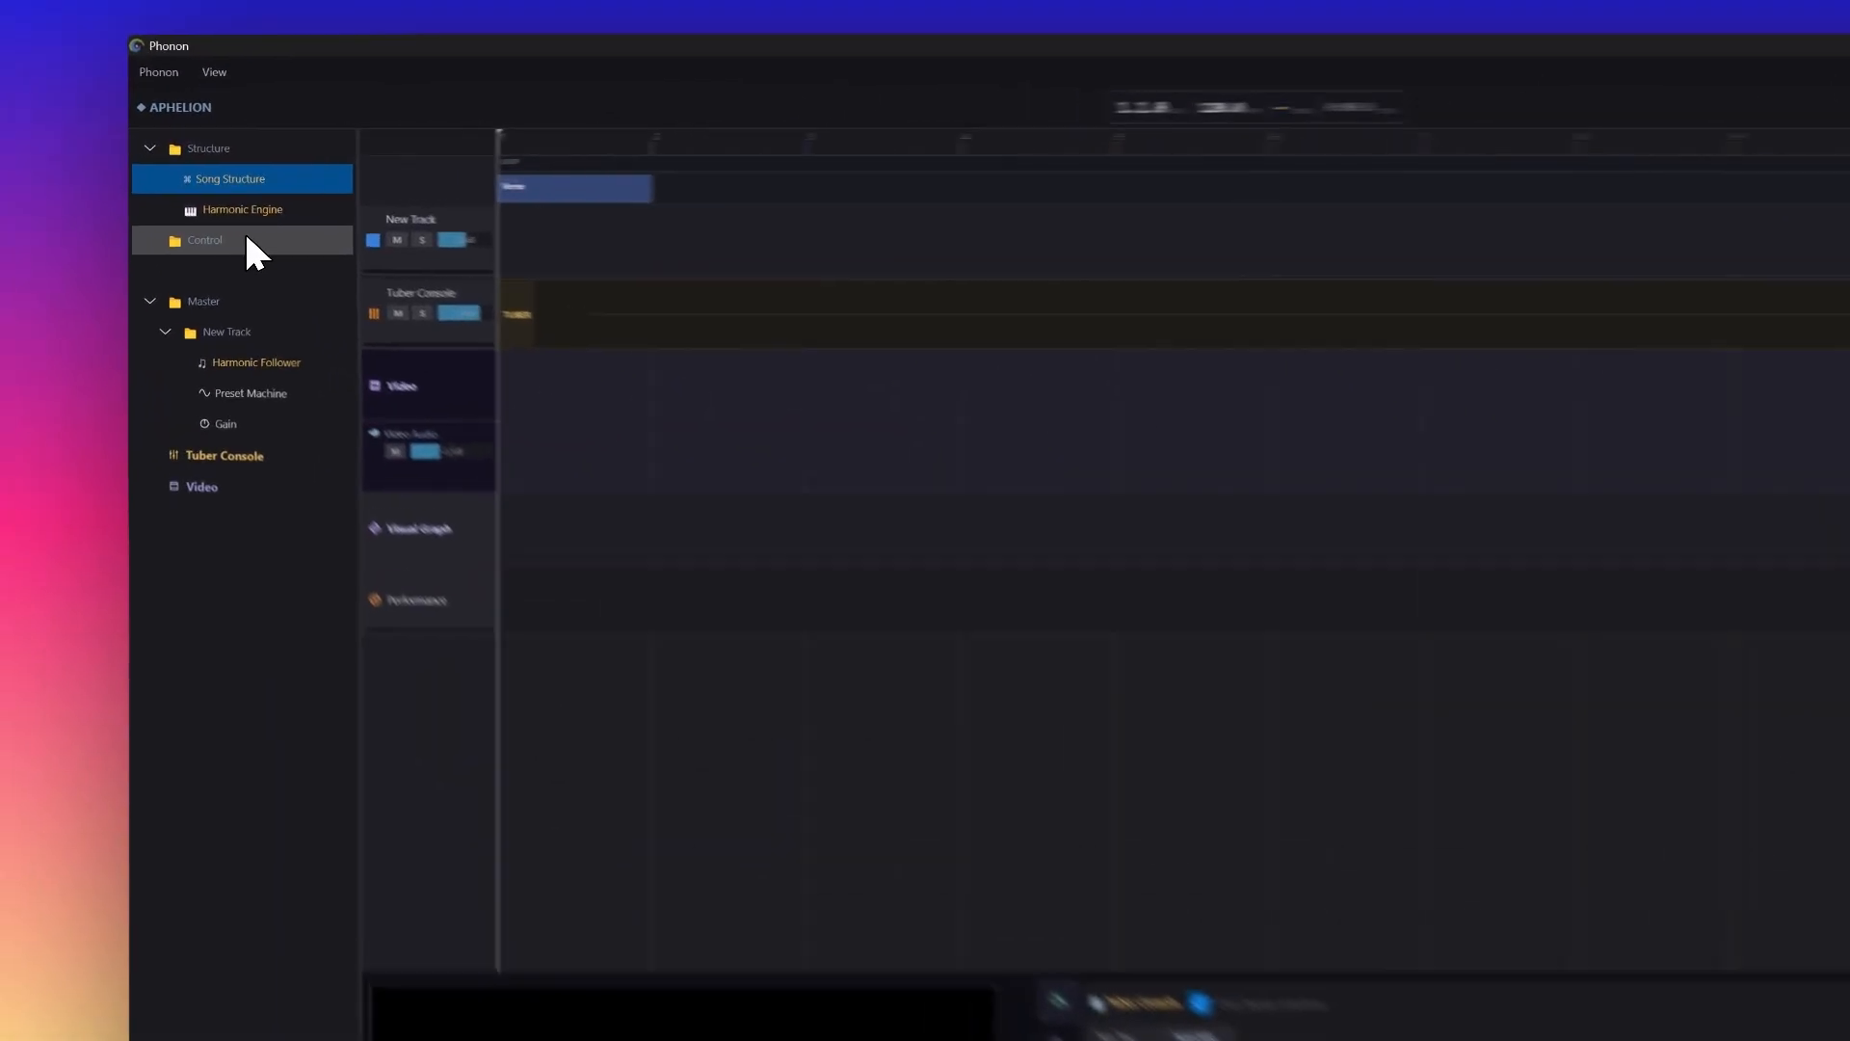
Step: Add an LFO control module to the Control folder
right_click(329, 272)
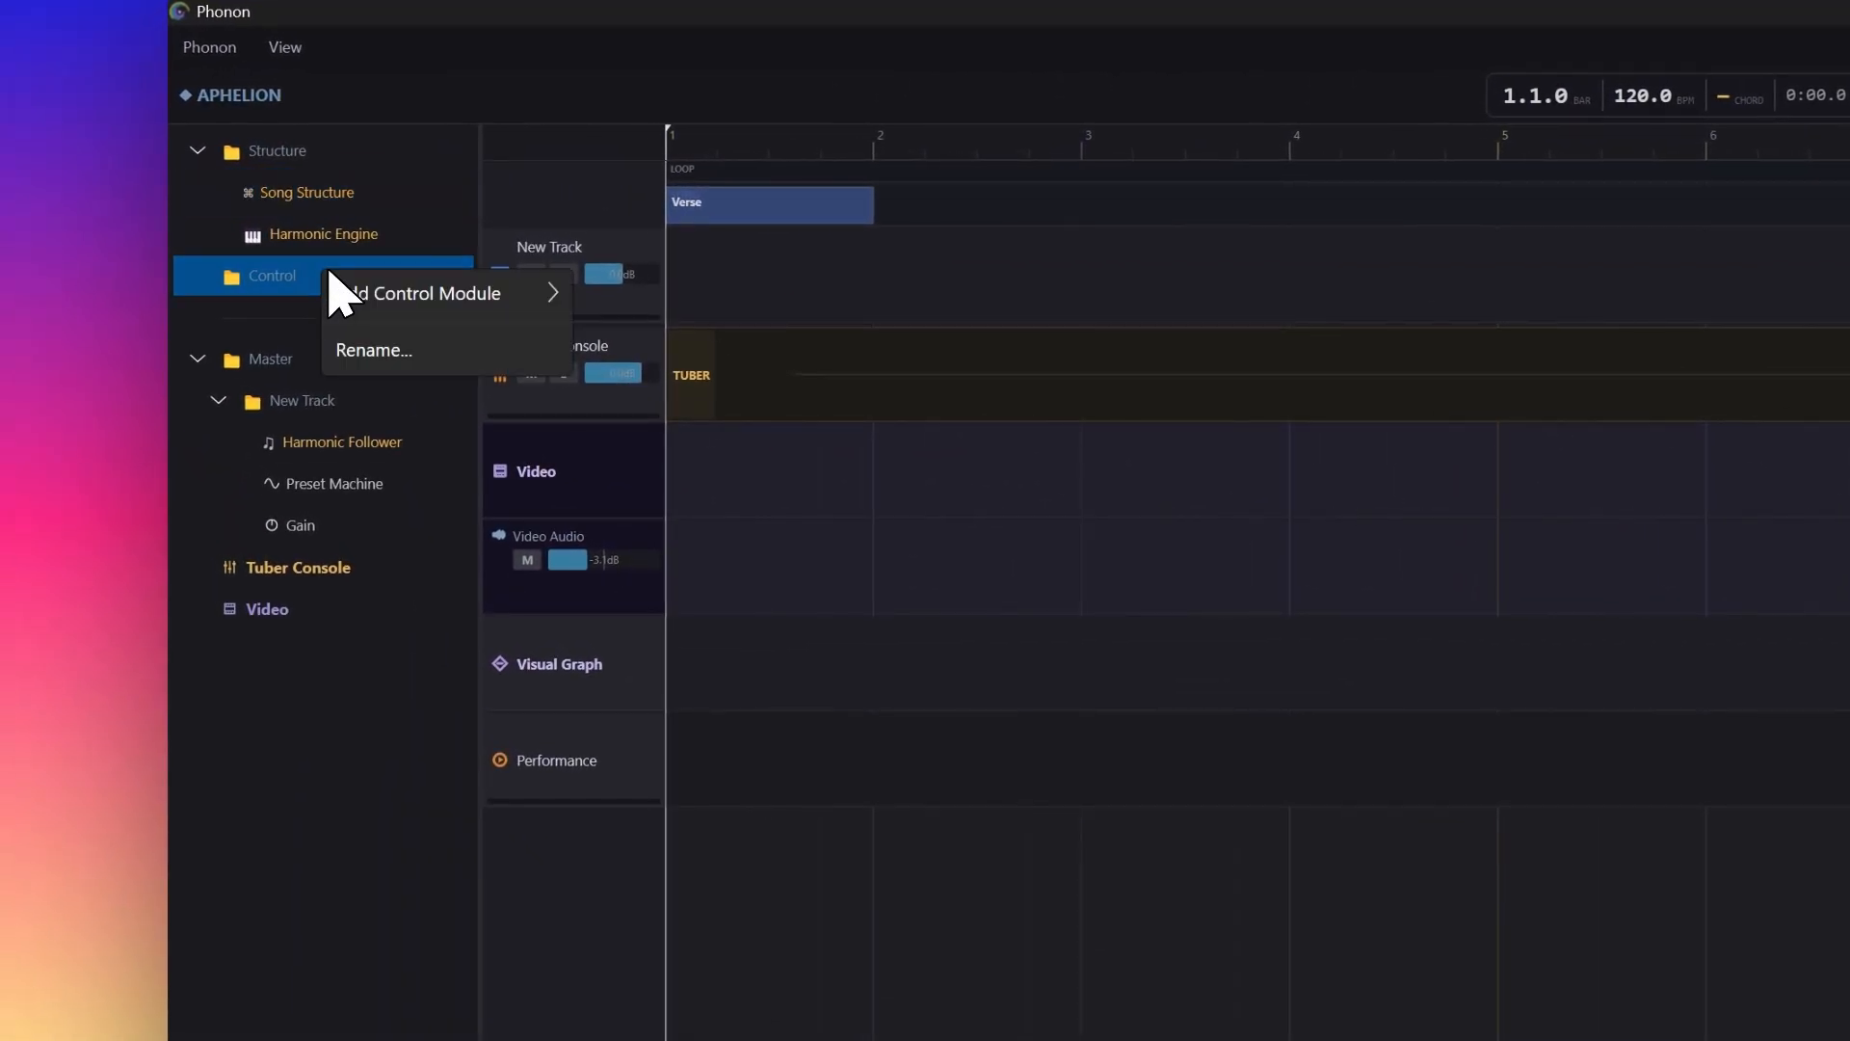
mouse_move(373, 290)
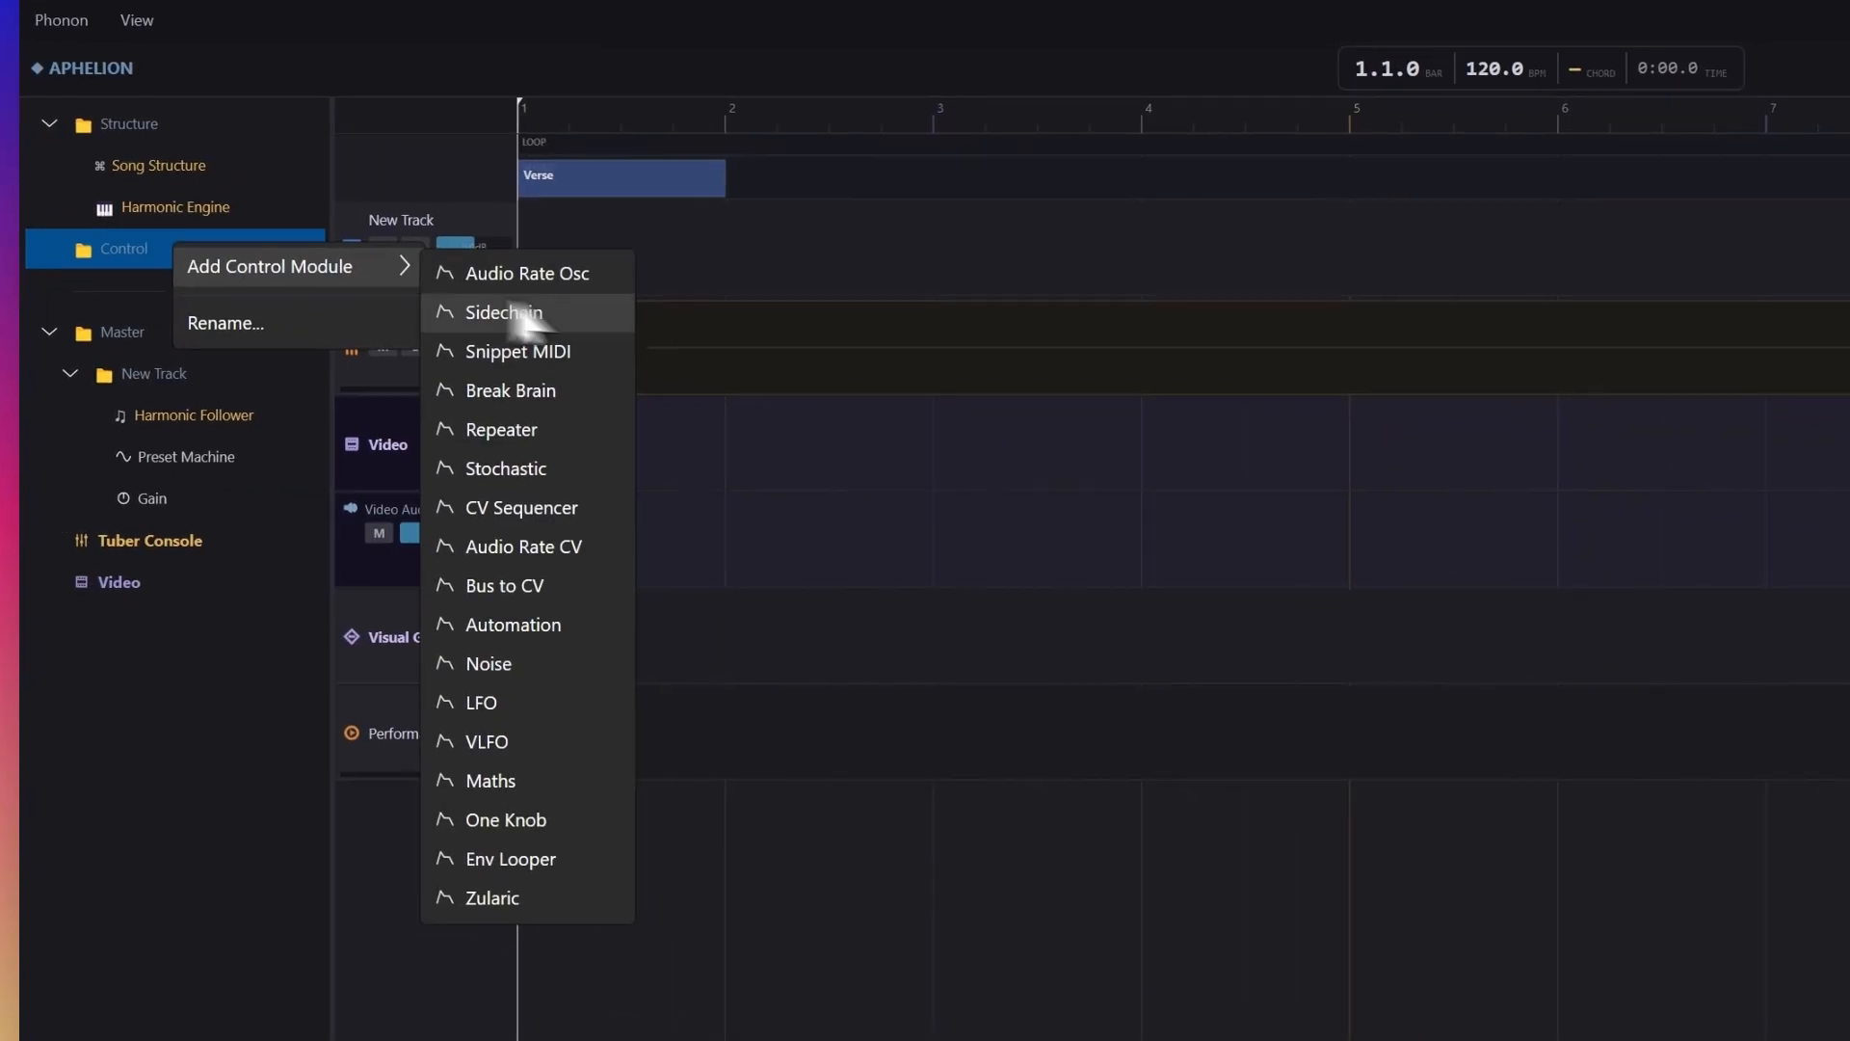
left_click(461, 453)
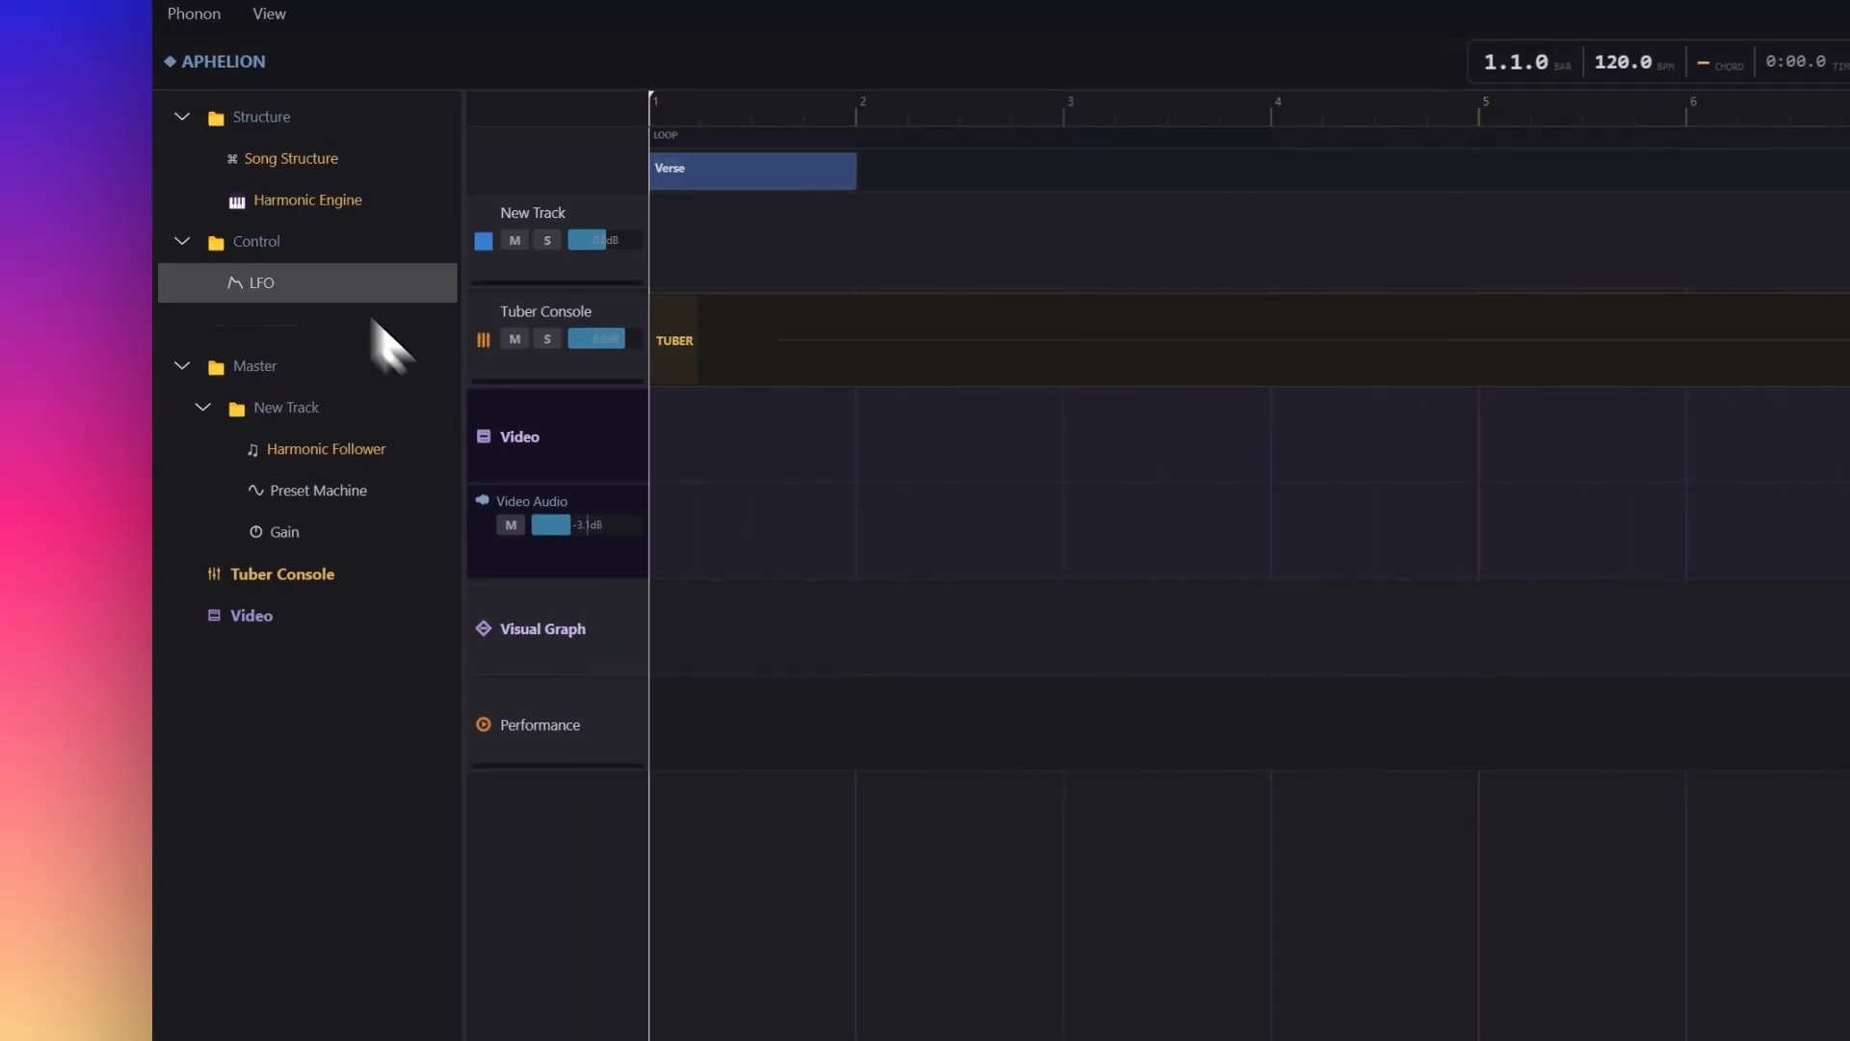
Step: Set the LFO's target bus to 16 and close its settings
left_click(328, 282)
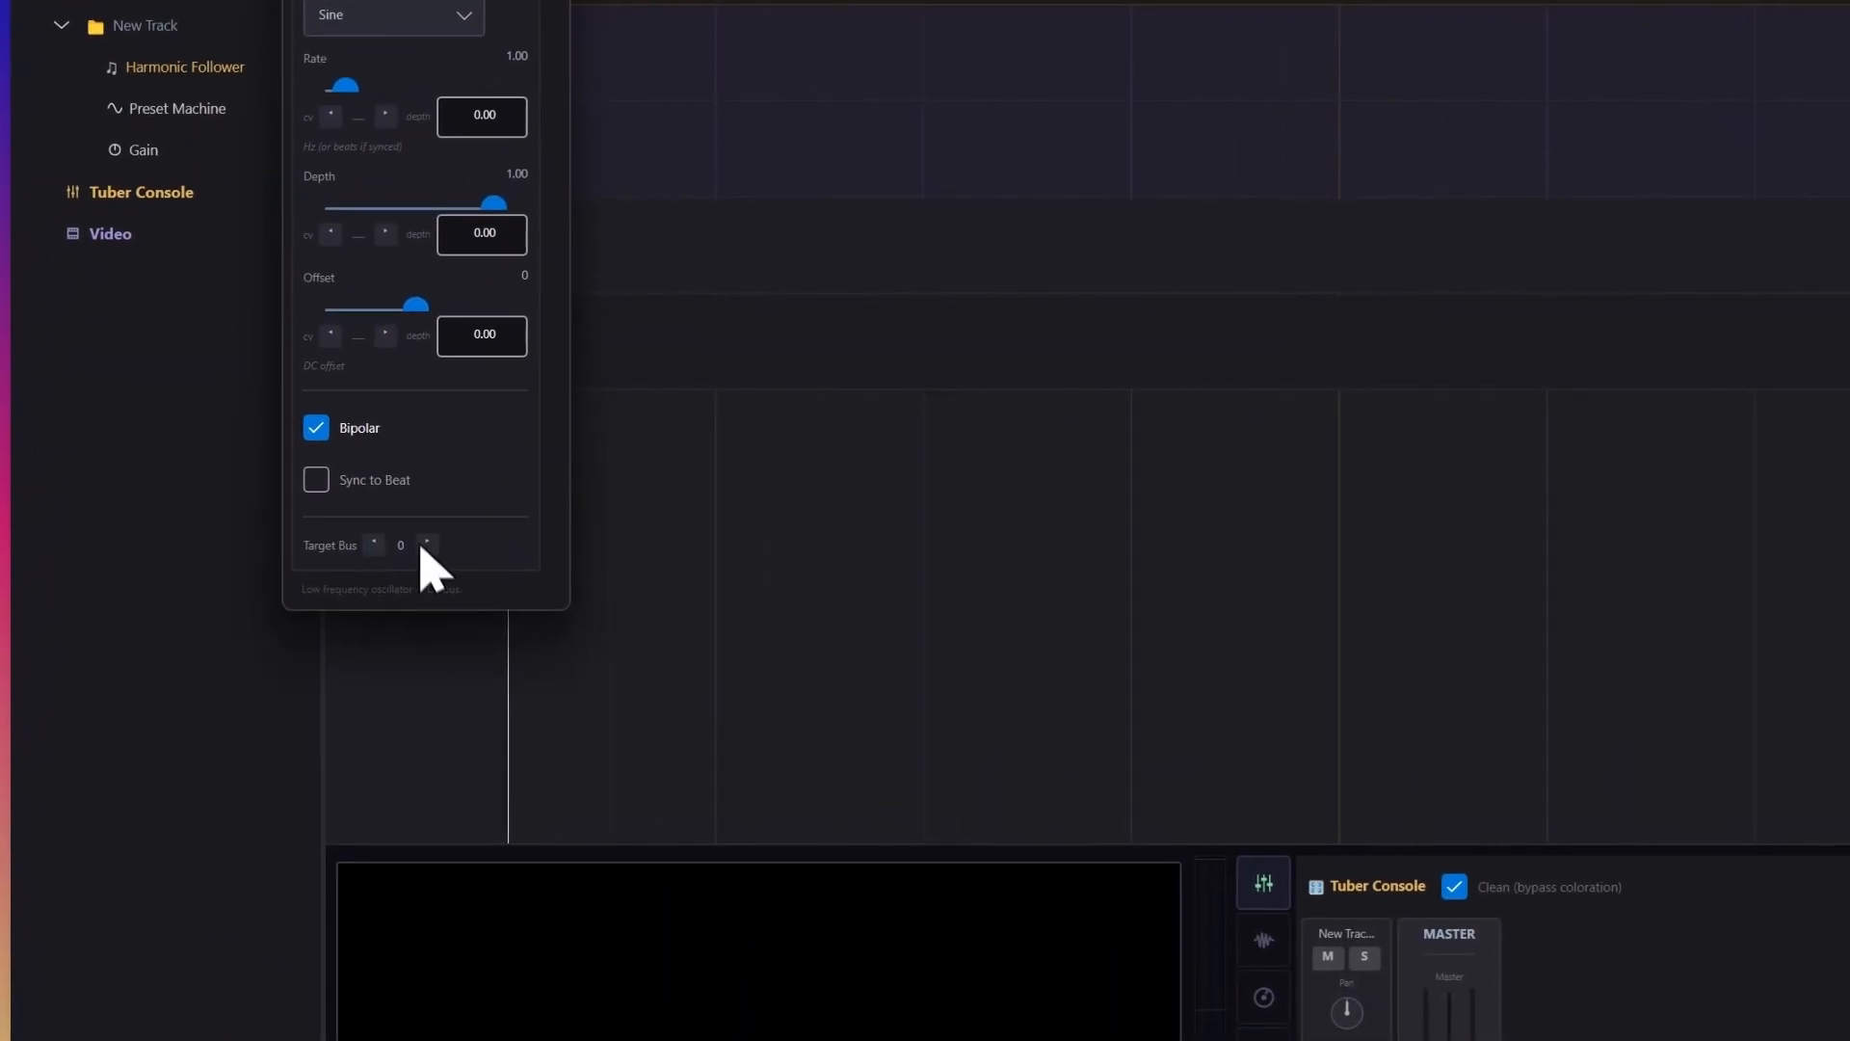
left_click(430, 546)
left_click(432, 546)
left_click(432, 546)
left_click(432, 546)
left_click(432, 547)
left_click(431, 547)
left_click(432, 546)
left_click(434, 548)
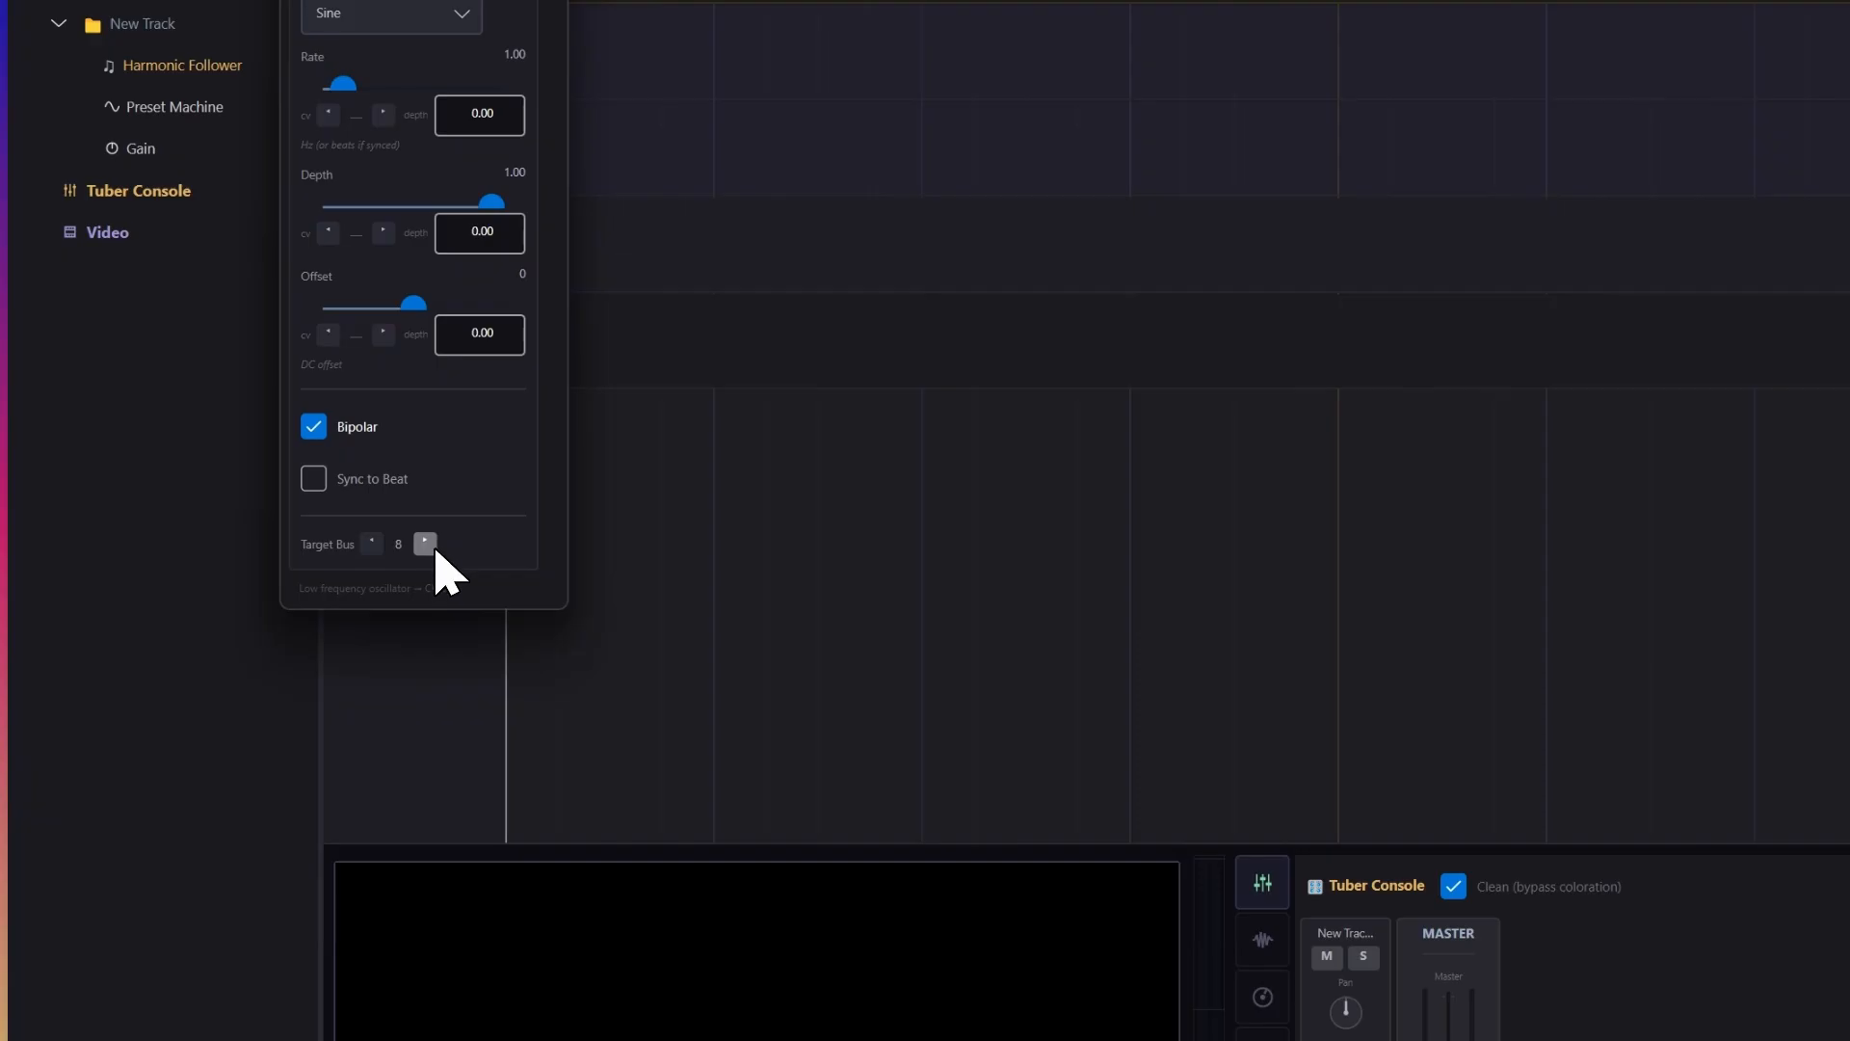
left_click(432, 546)
left_click(433, 546)
left_click(432, 547)
left_click(432, 546)
left_click(432, 547)
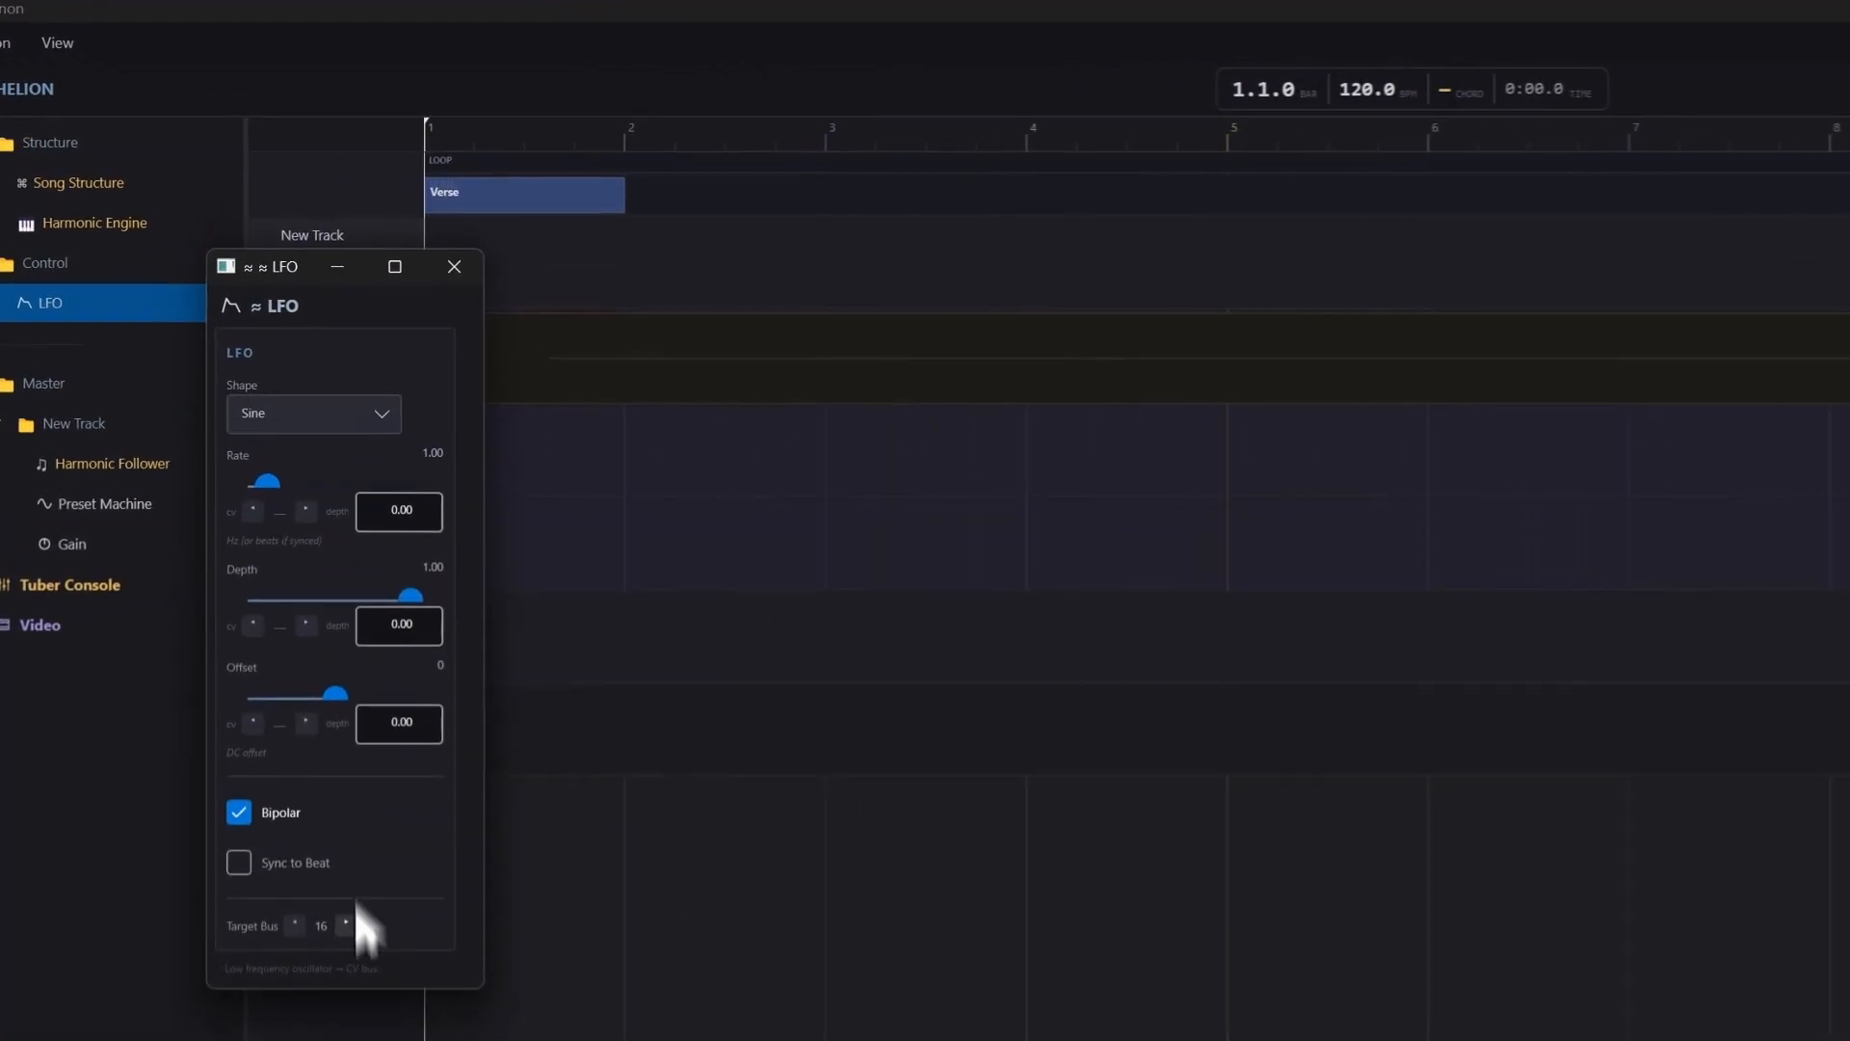
left_click(463, 271)
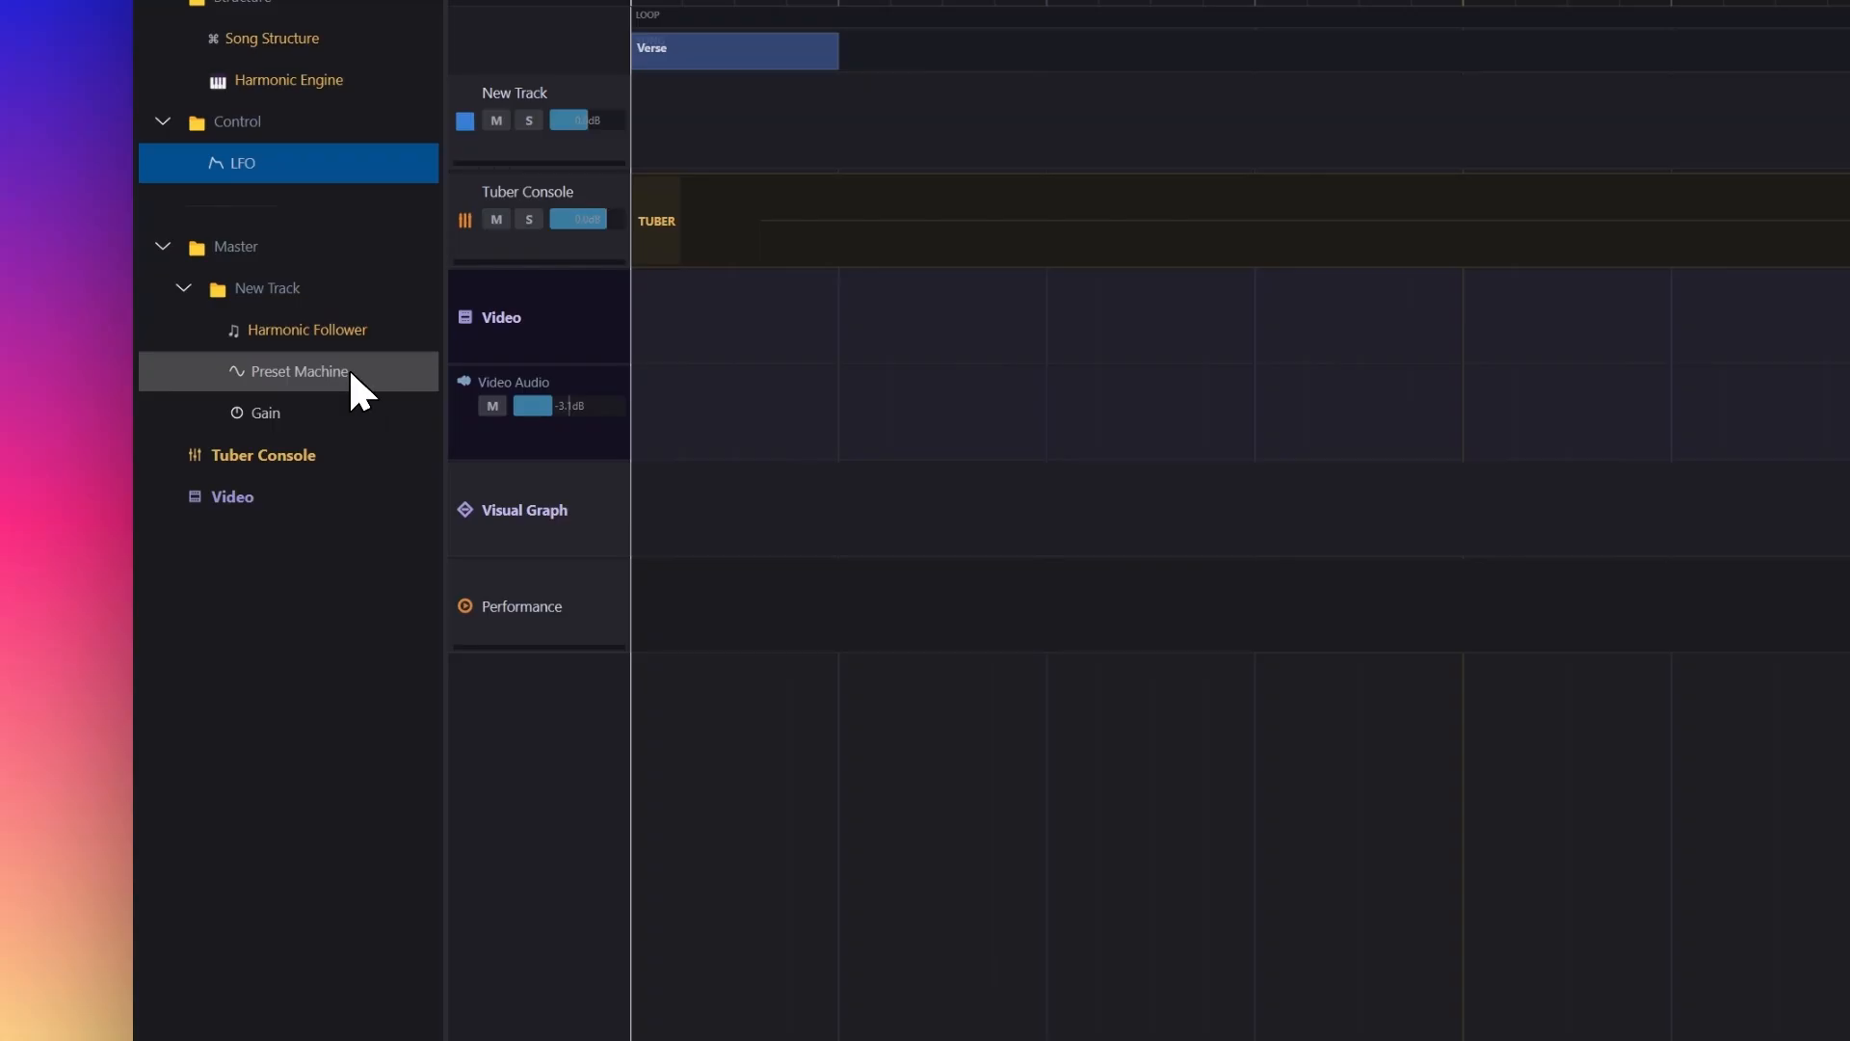
Step: Apply CV modulation to the Preset Machine's filter Cutoff, with the CV bus matching the LFO's target bus
left_click(349, 370)
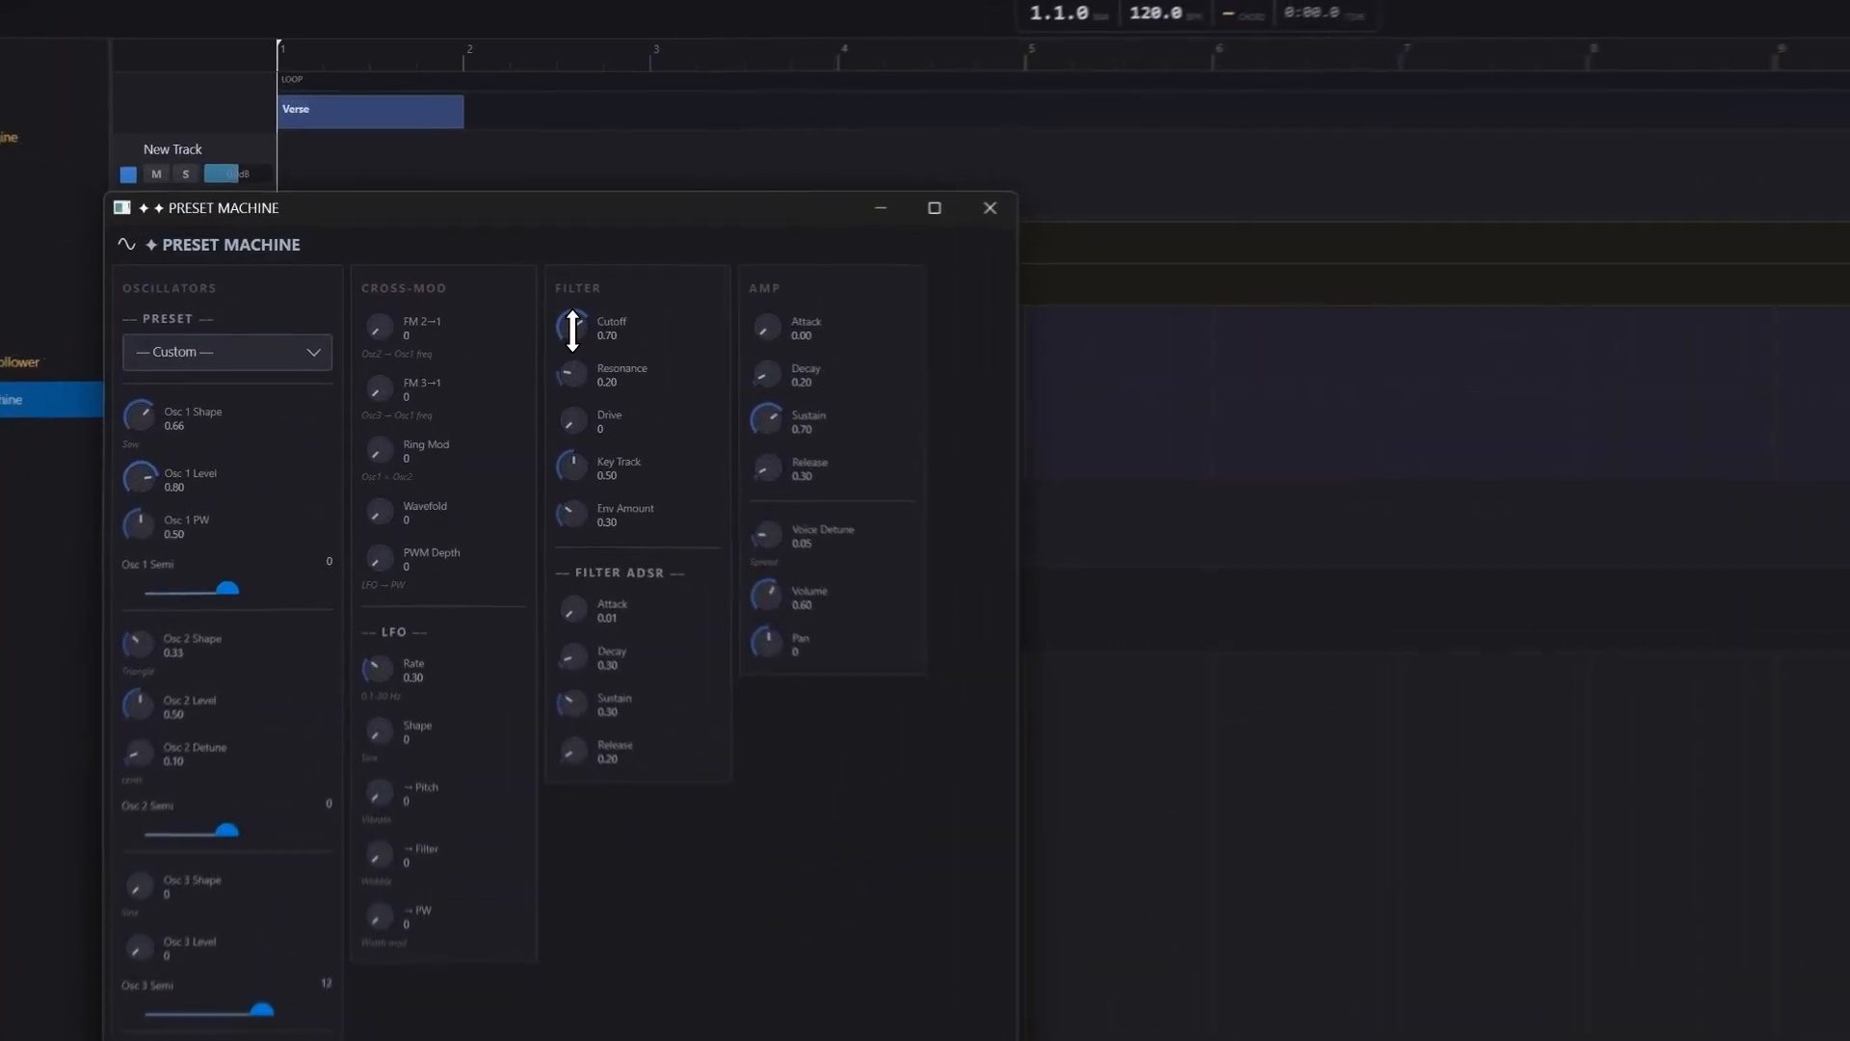
right_click(590, 337)
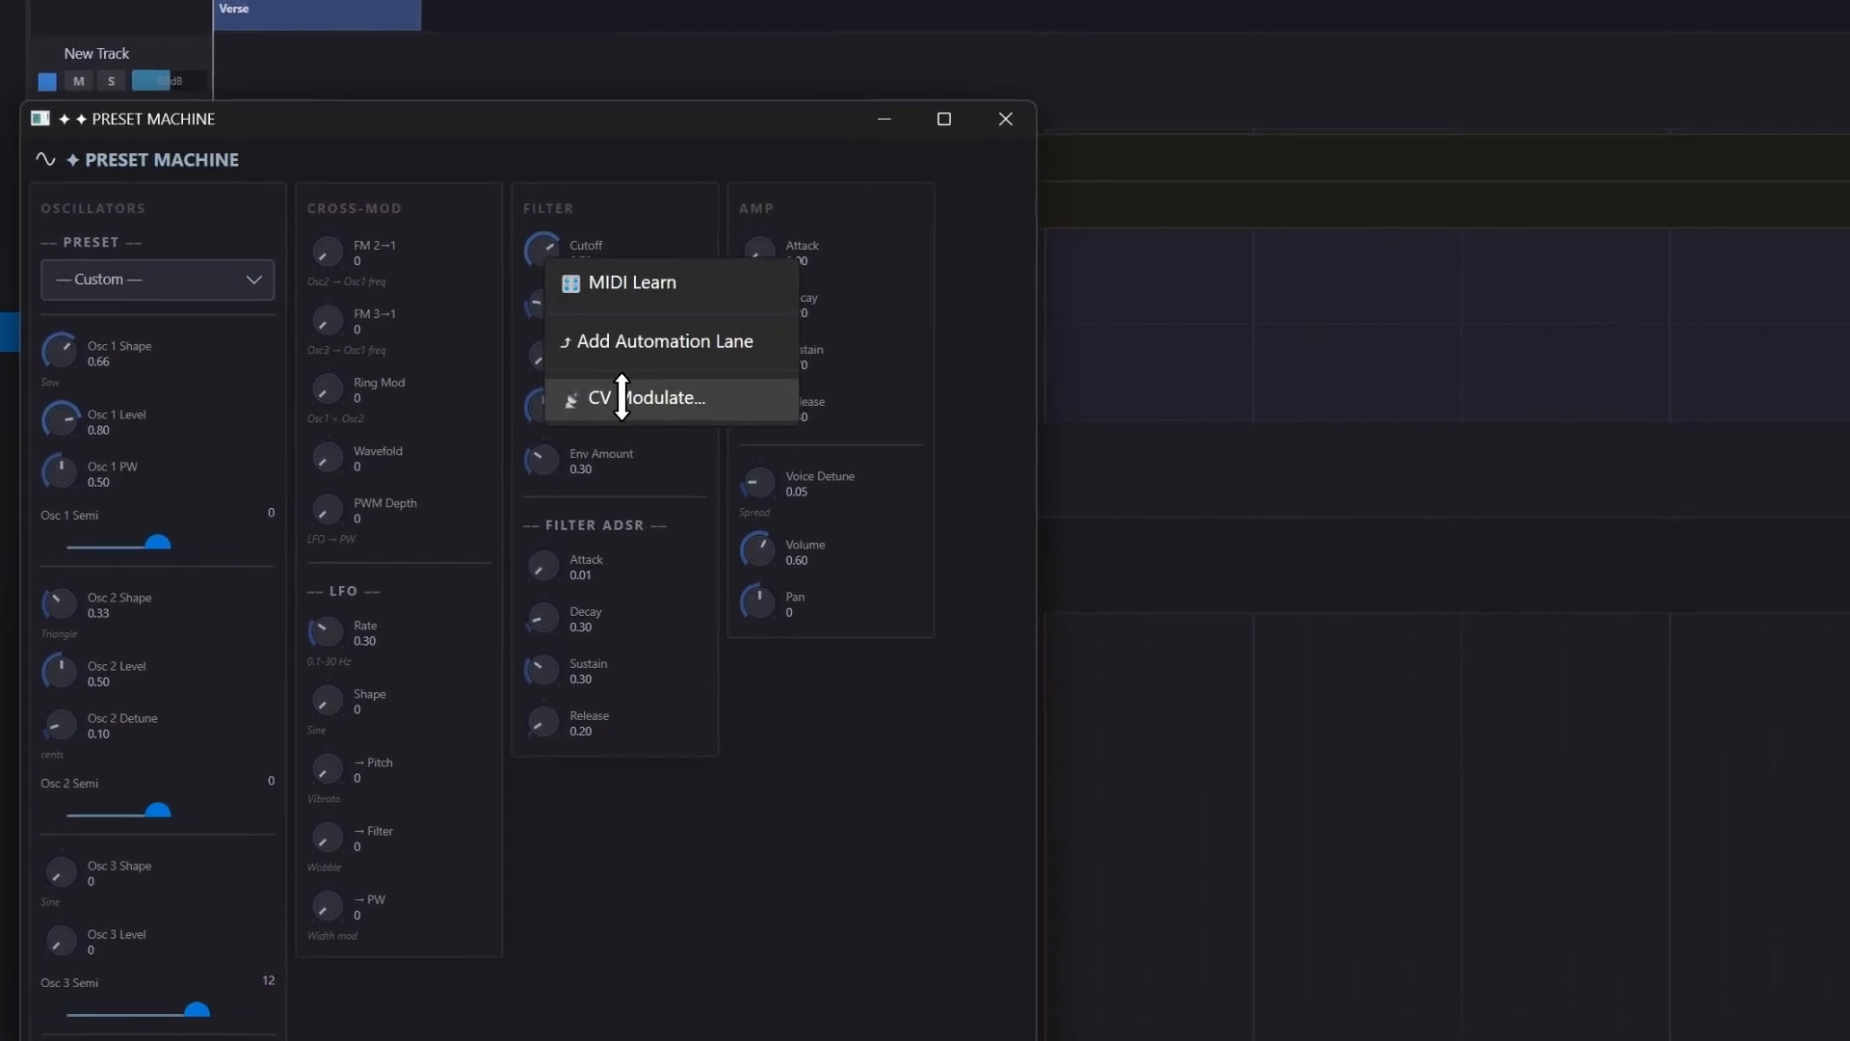
left_click(622, 398)
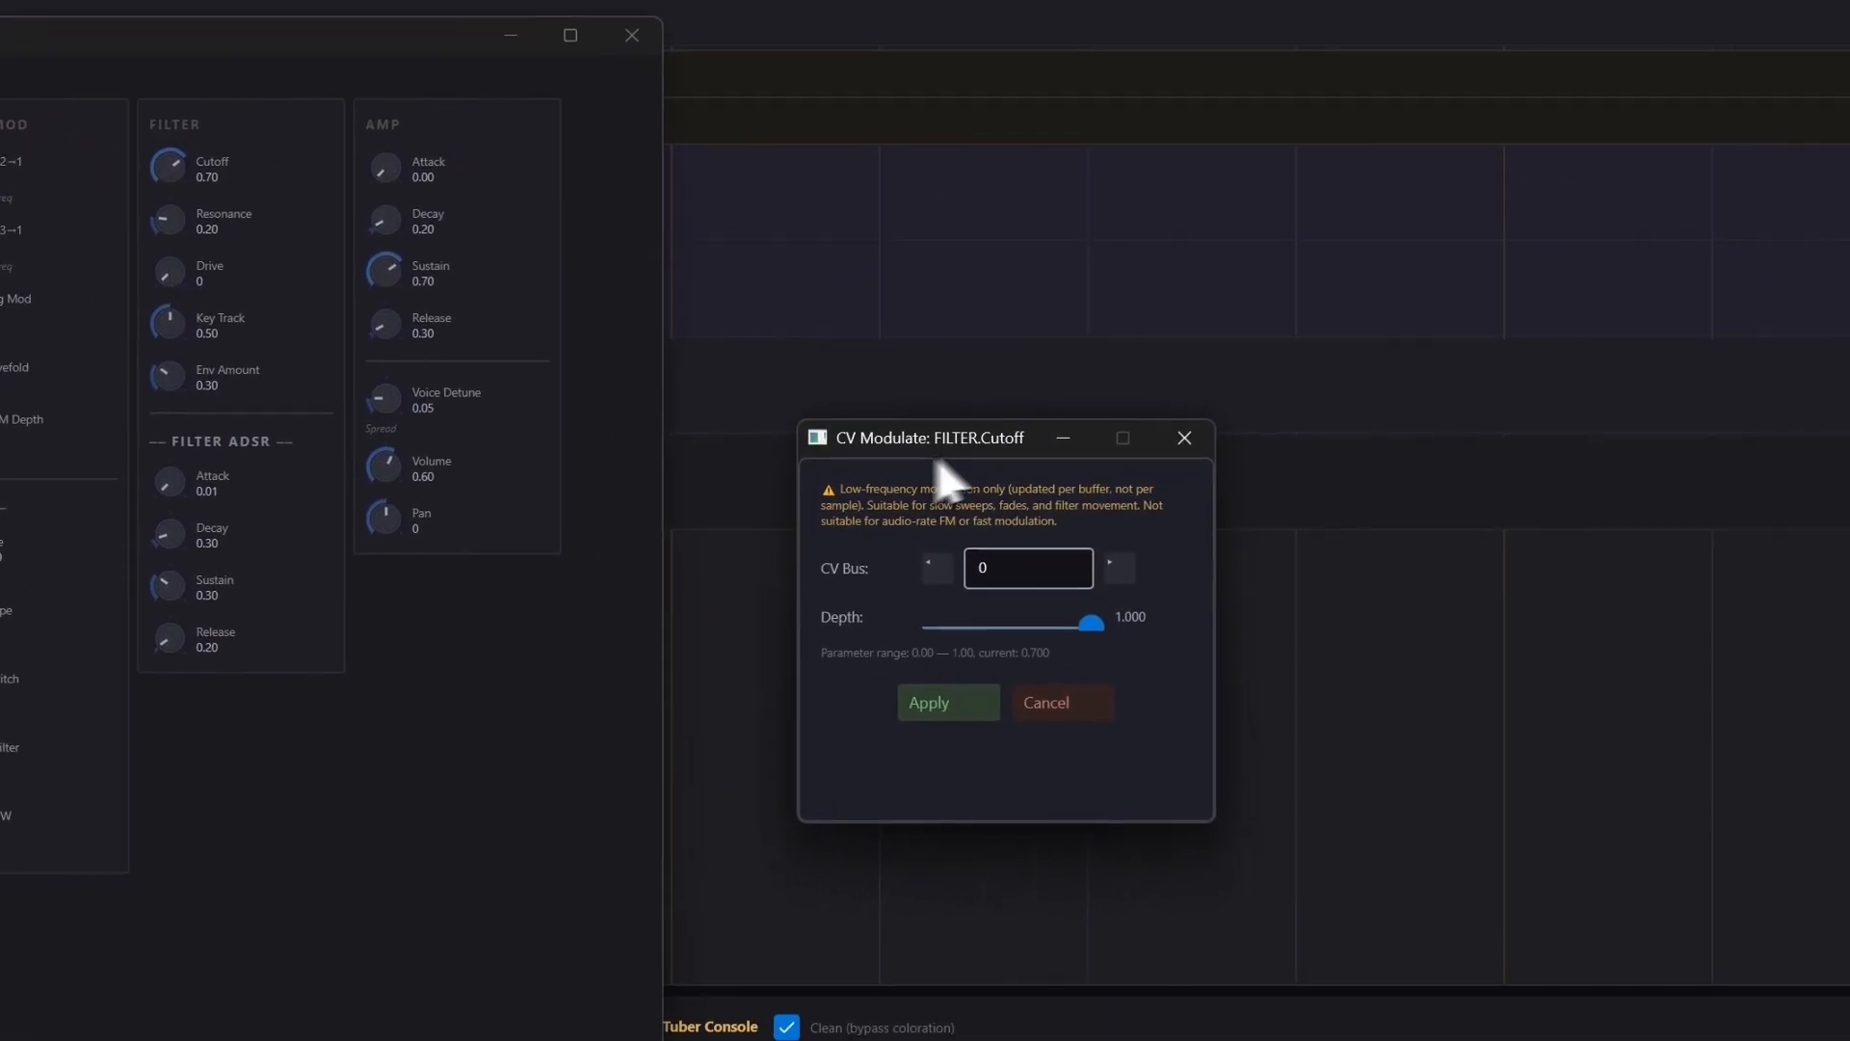
left_click_drag(1197, 480, 617, 464)
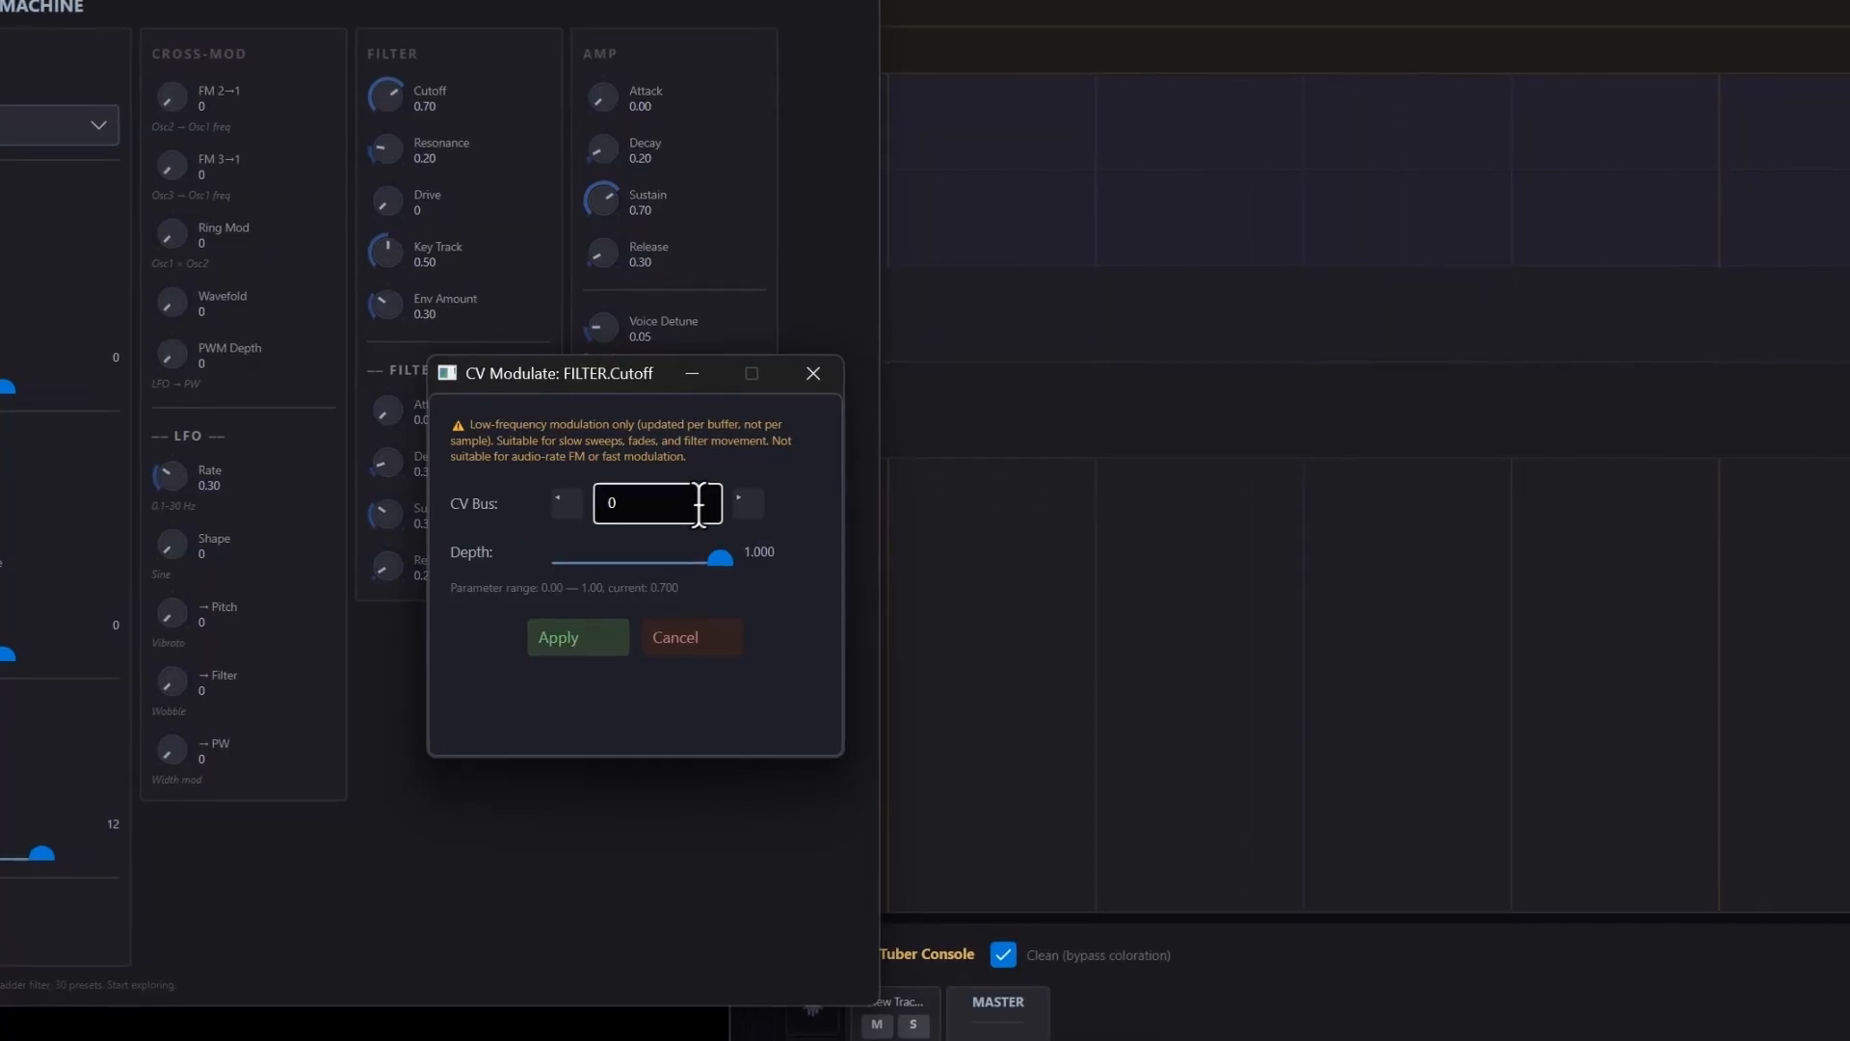
triple_click(744, 502)
triple_click(744, 502)
triple_click(744, 502)
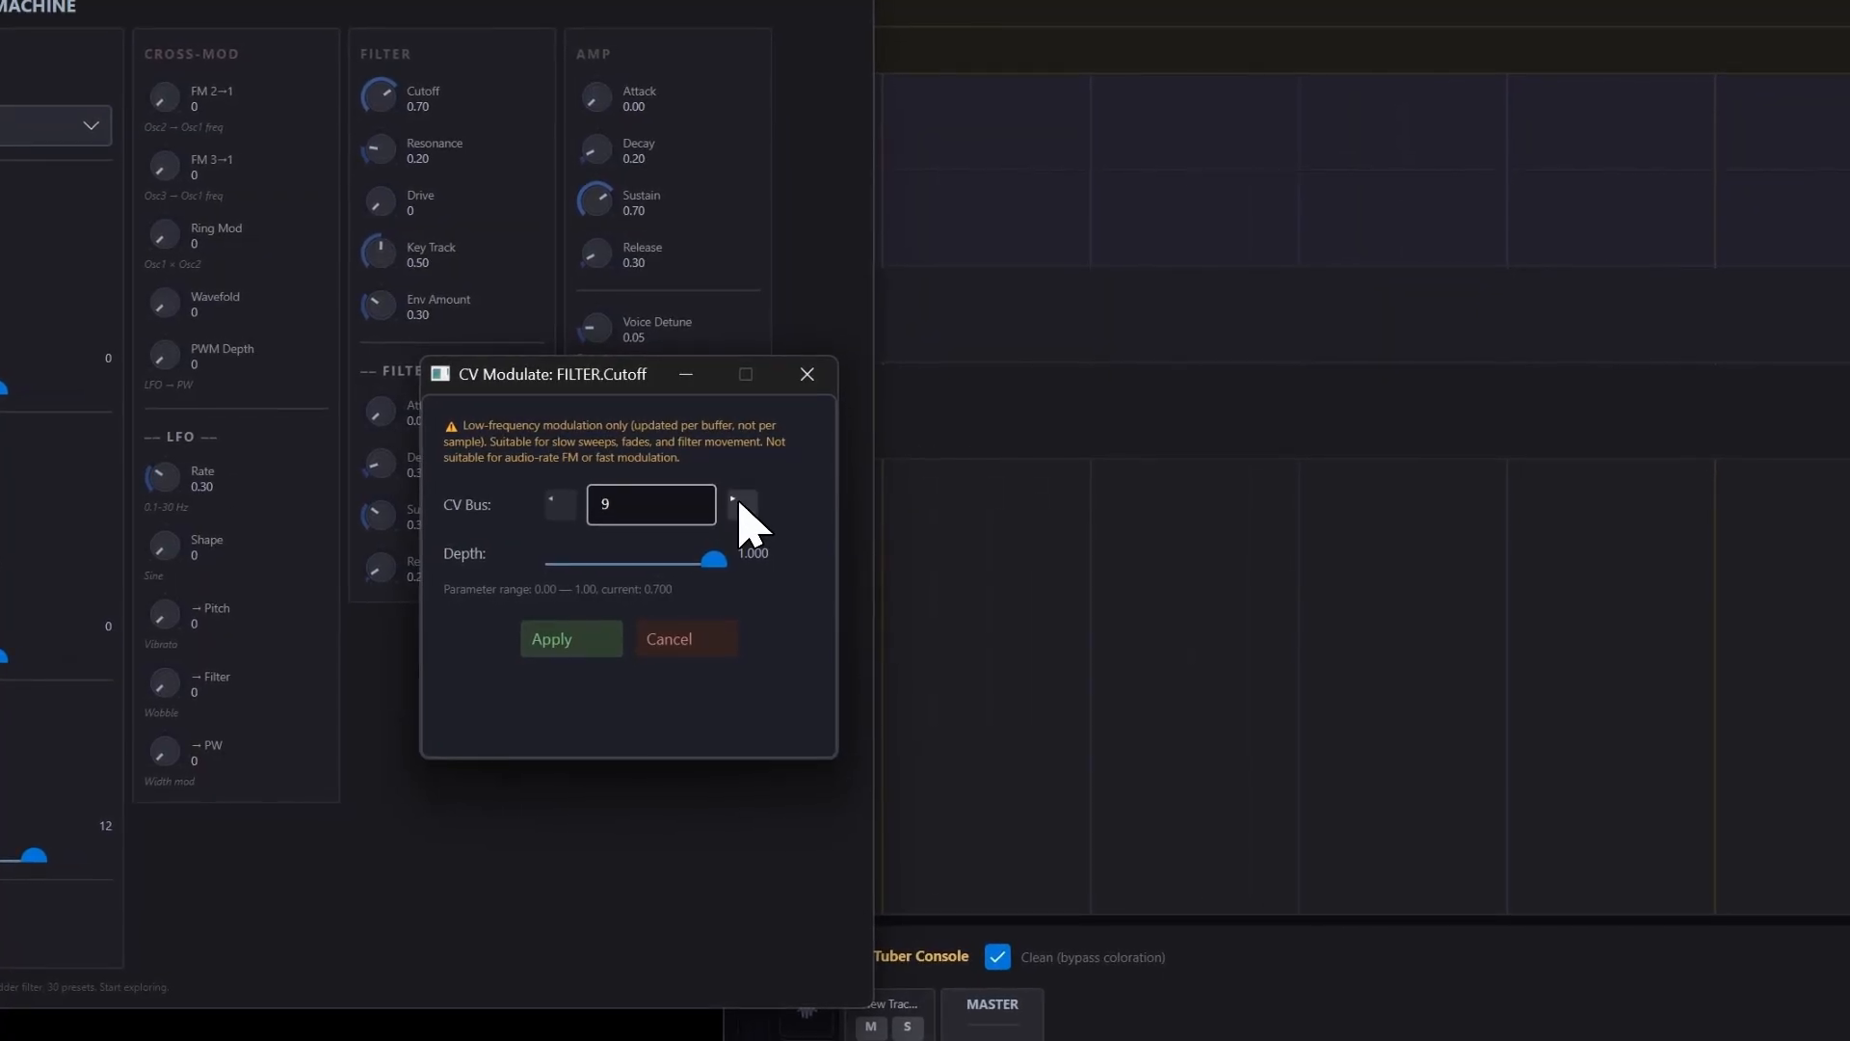
triple_click(742, 502)
double_click(740, 503)
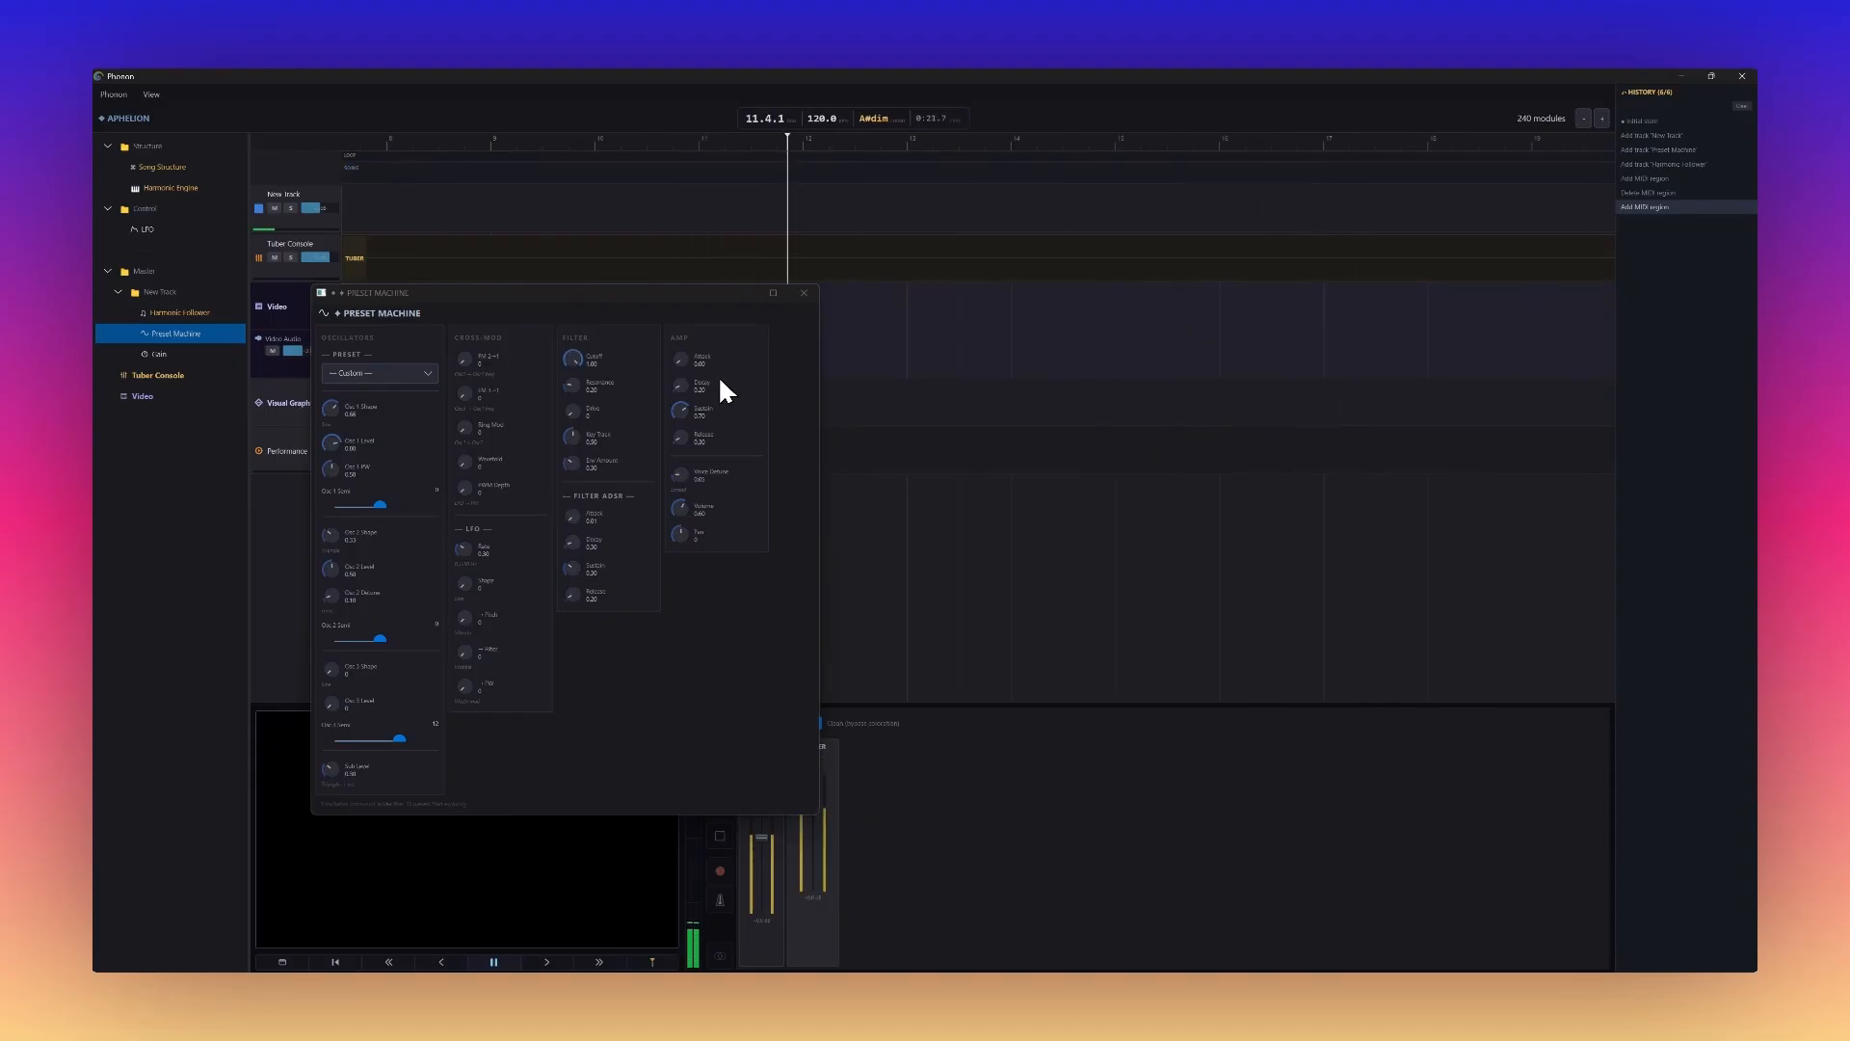
Step: Stop playback and add an automation lane for the Preset Machine's filter Resonance
key("space")
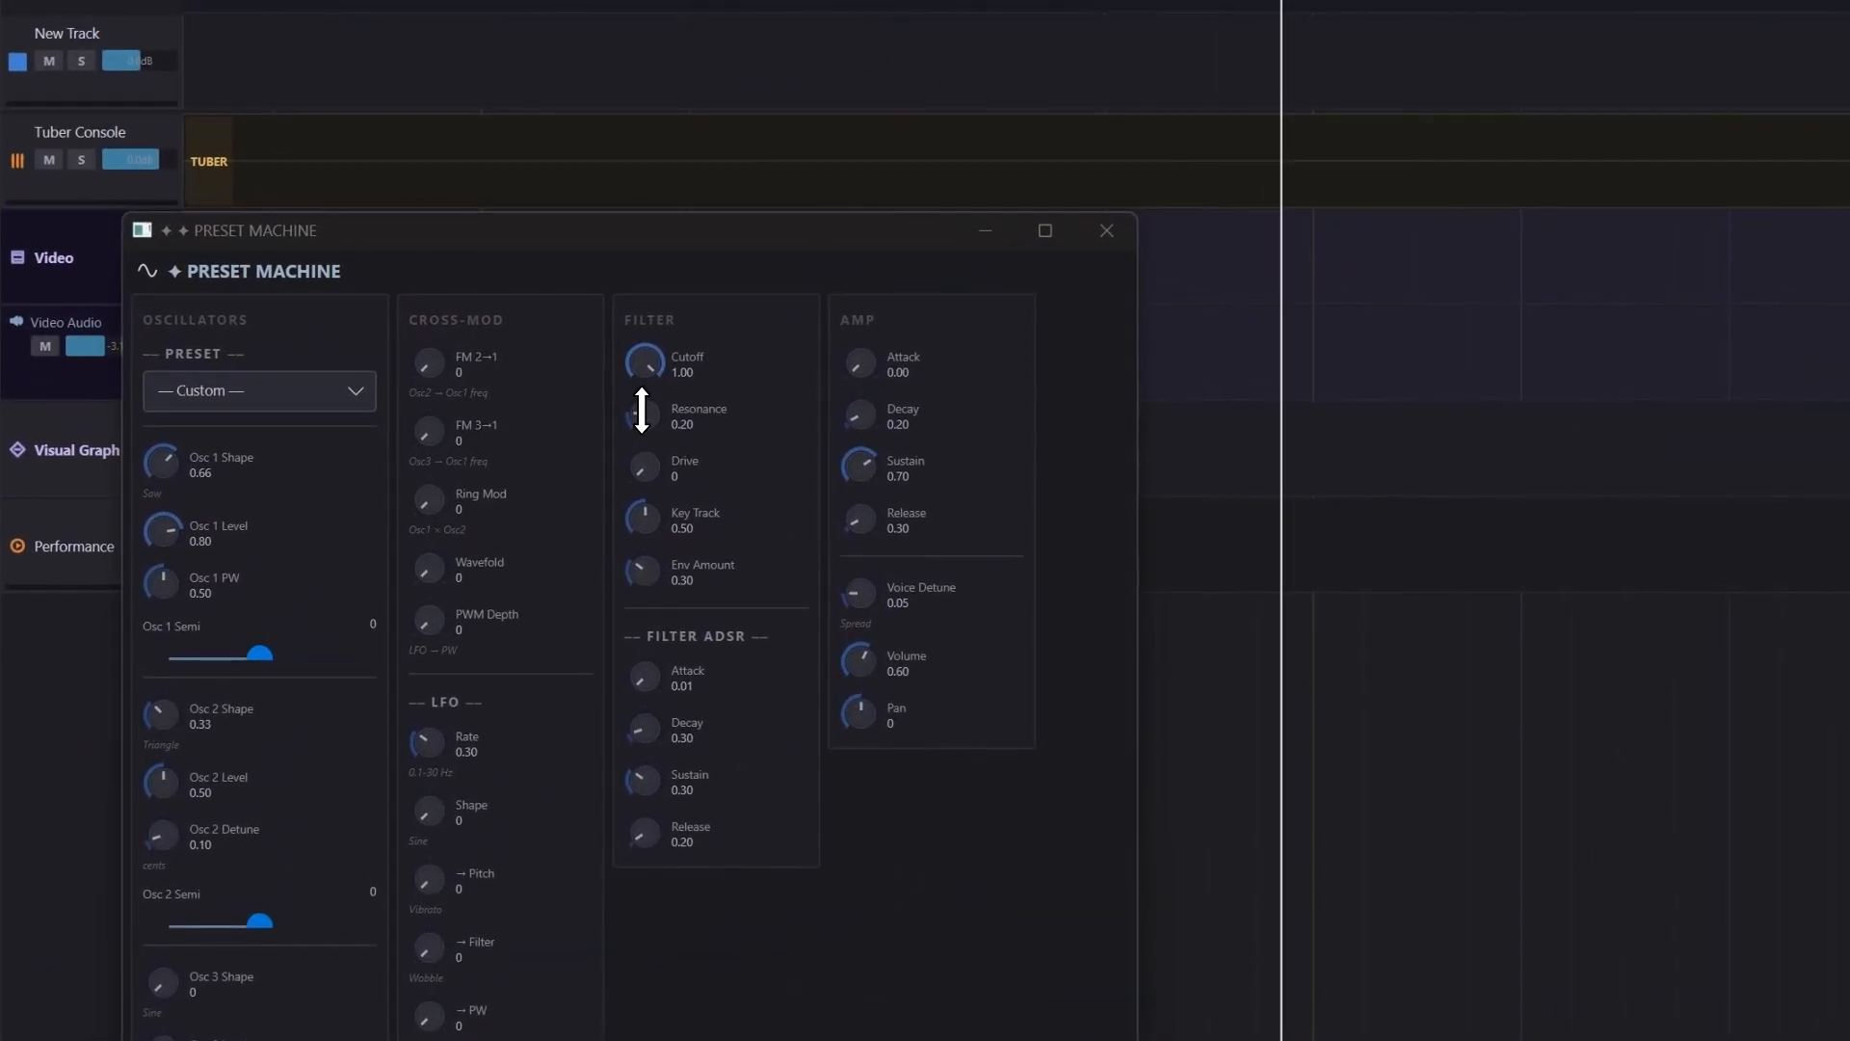
right_click(642, 409)
left_click(662, 447)
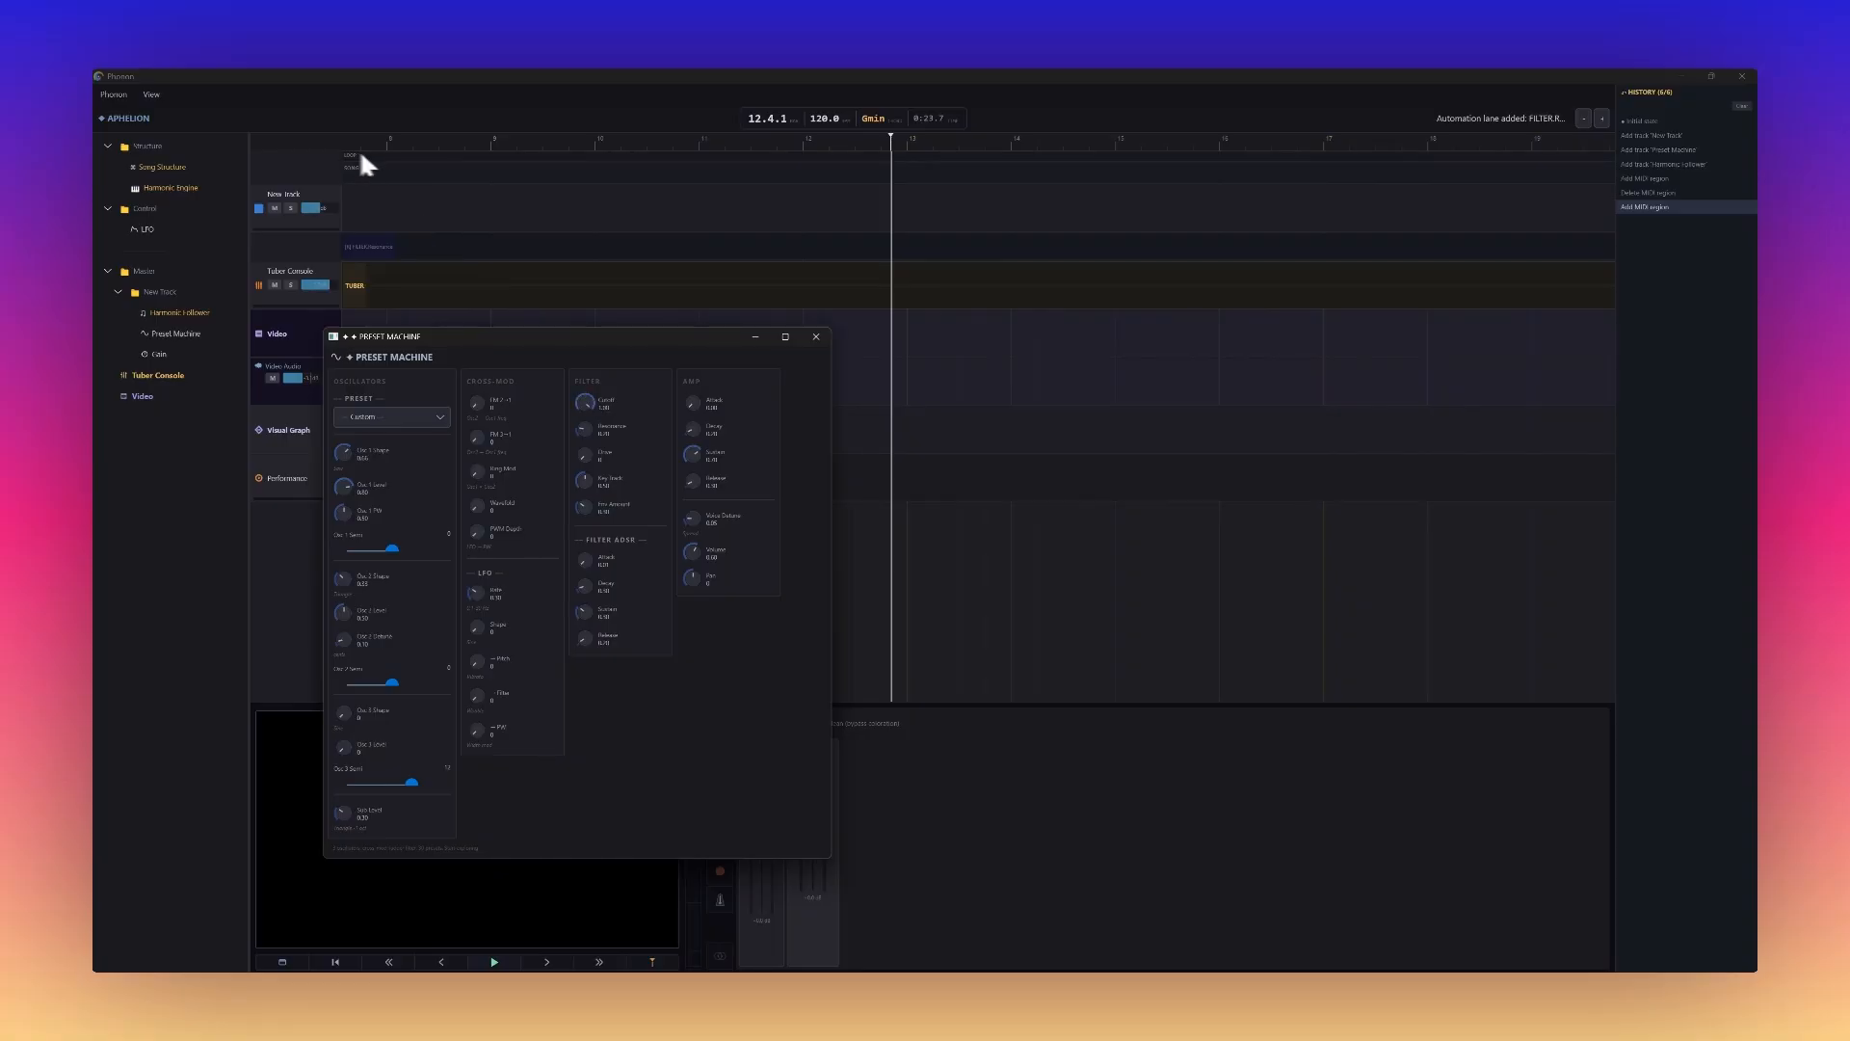
Step: Set a four-bar loop from bar 1 to bar 5 on the timeline
scroll(365, 160, "left", 7)
double_click(365, 160)
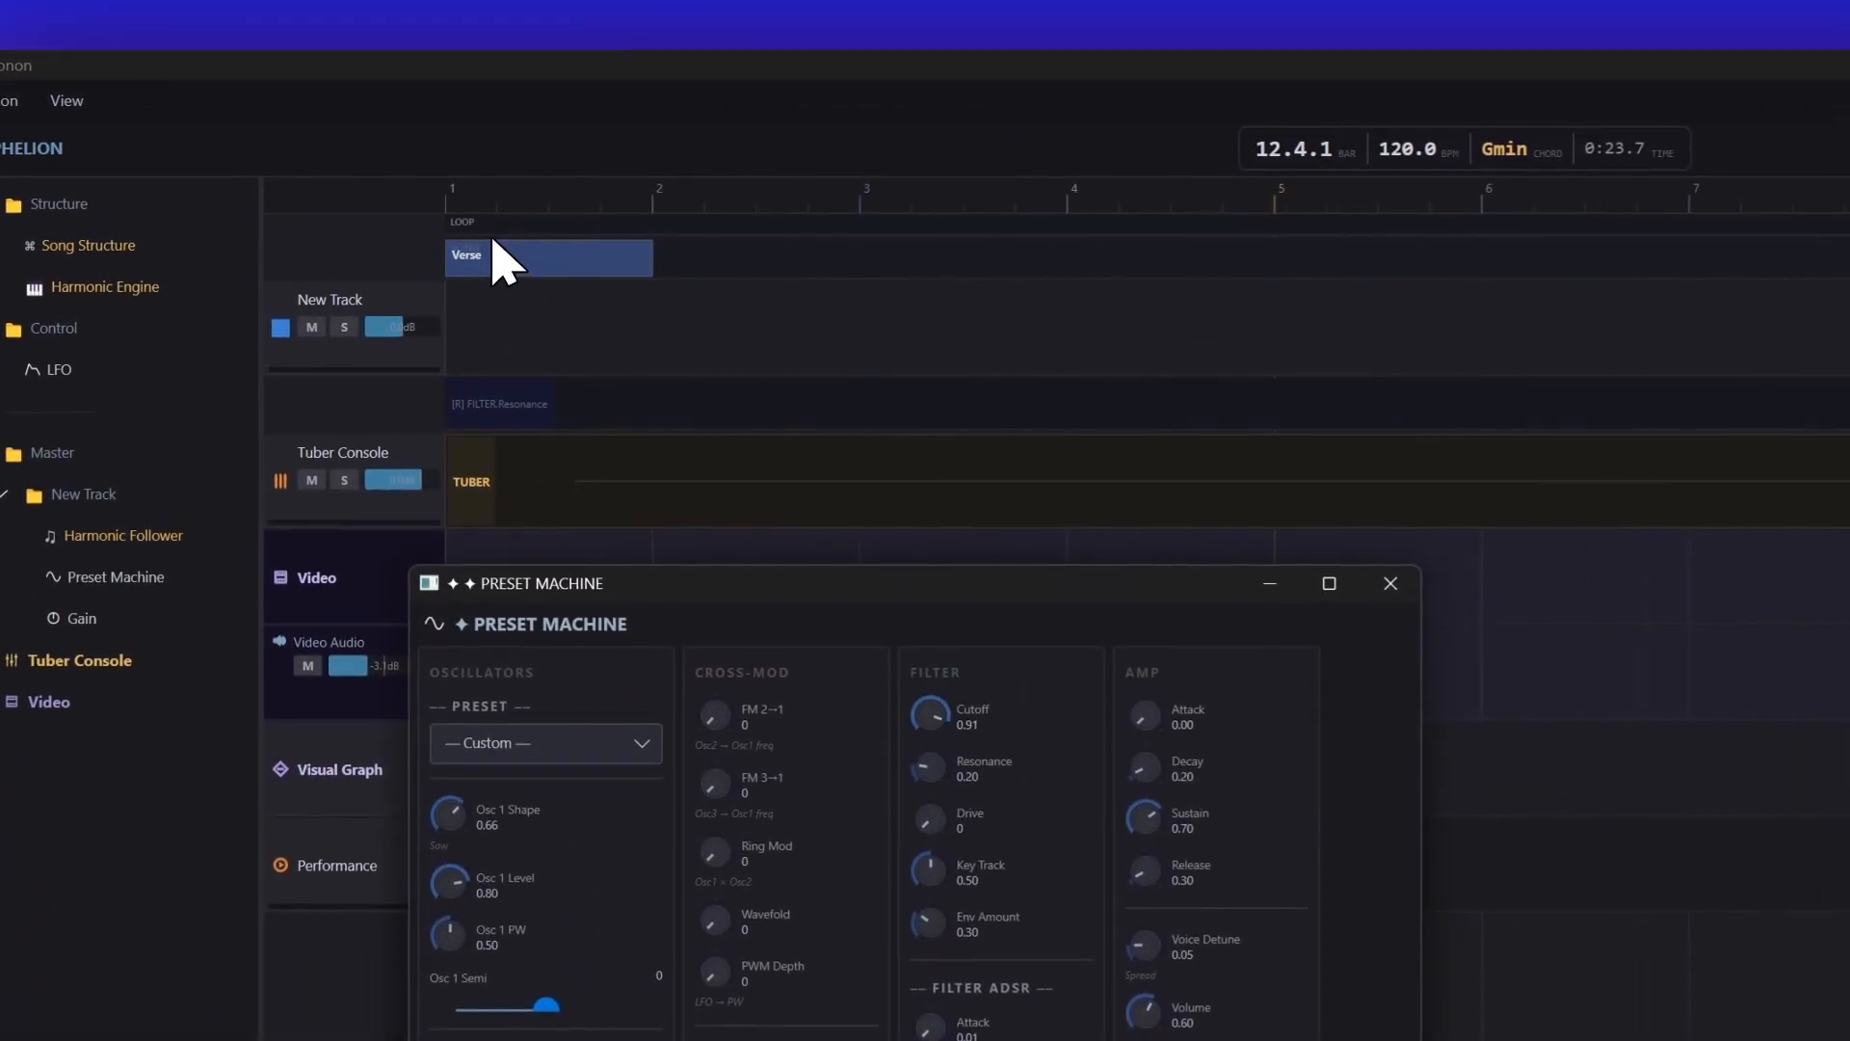
left_click_drag(471, 228, 1258, 245)
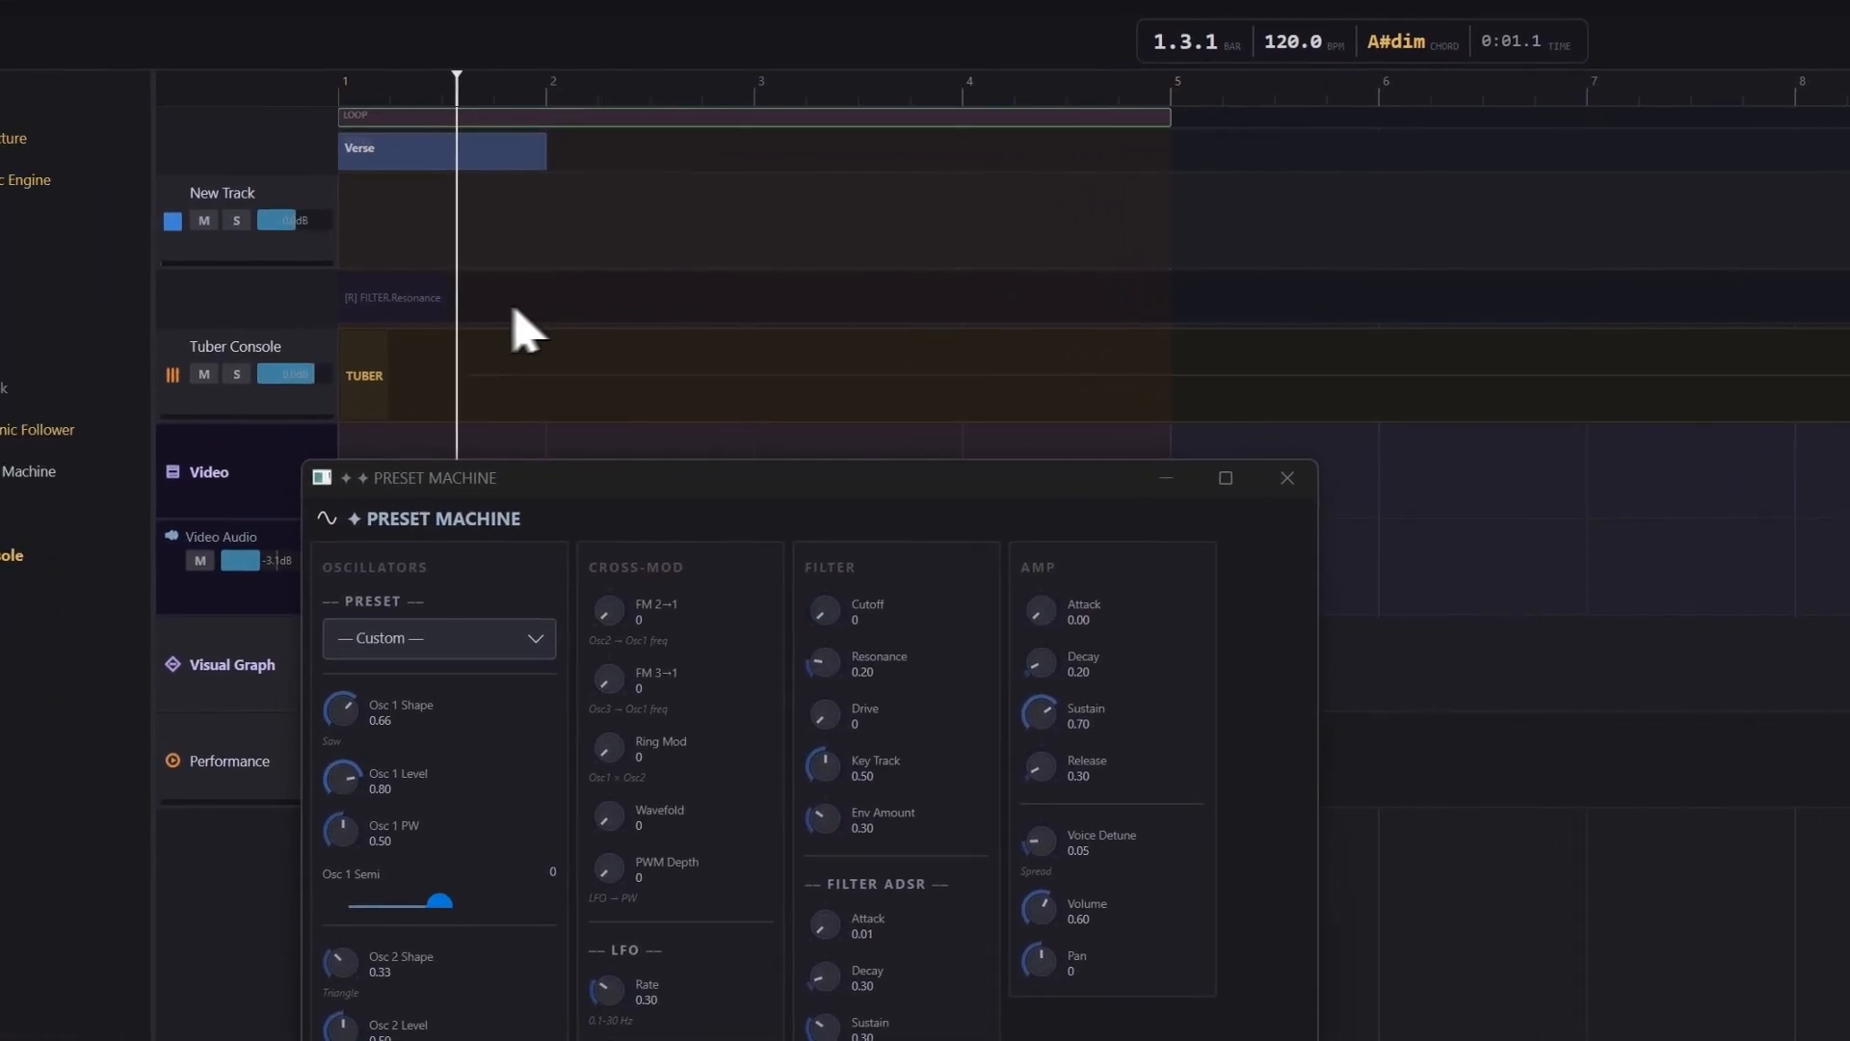
Step: Draw a zigzag of automation points across the looped bars in the filter Resonance lane and audition it
left_click(350, 305)
left_click(594, 310)
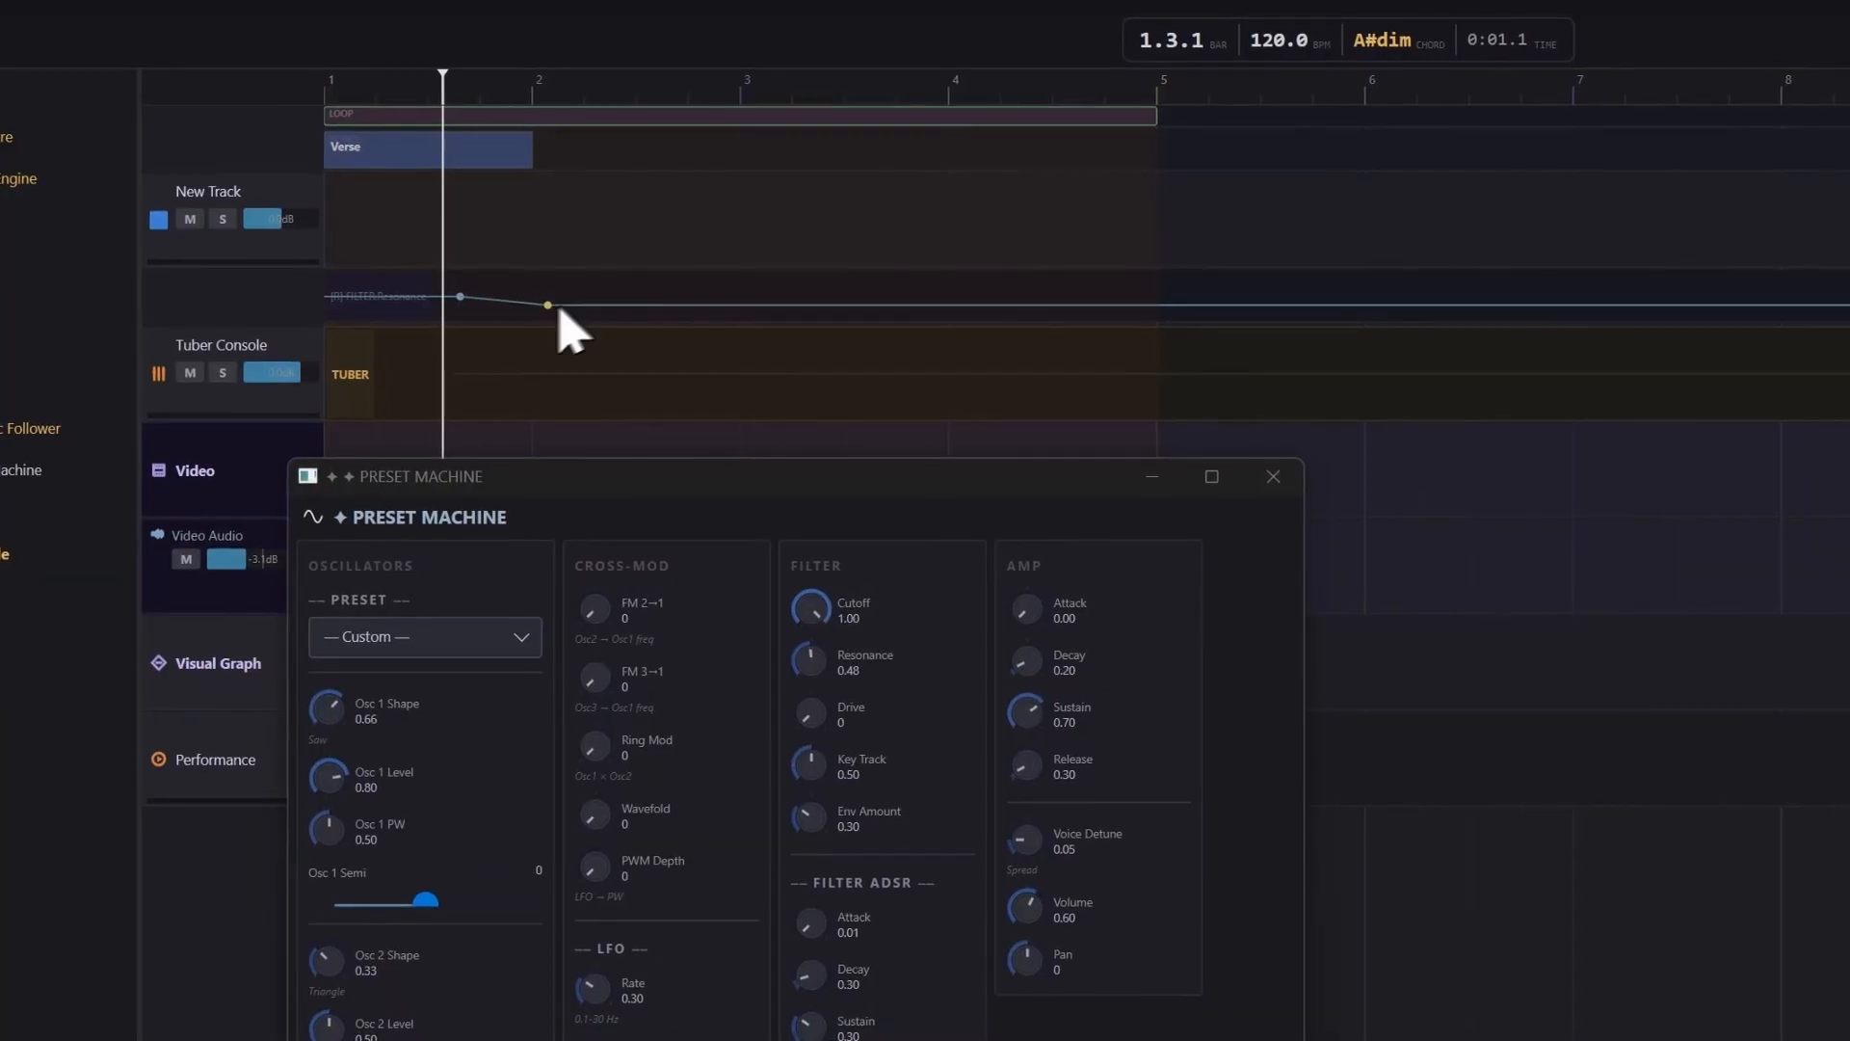
left_click(640, 298)
left_click(594, 293)
left_click(638, 325)
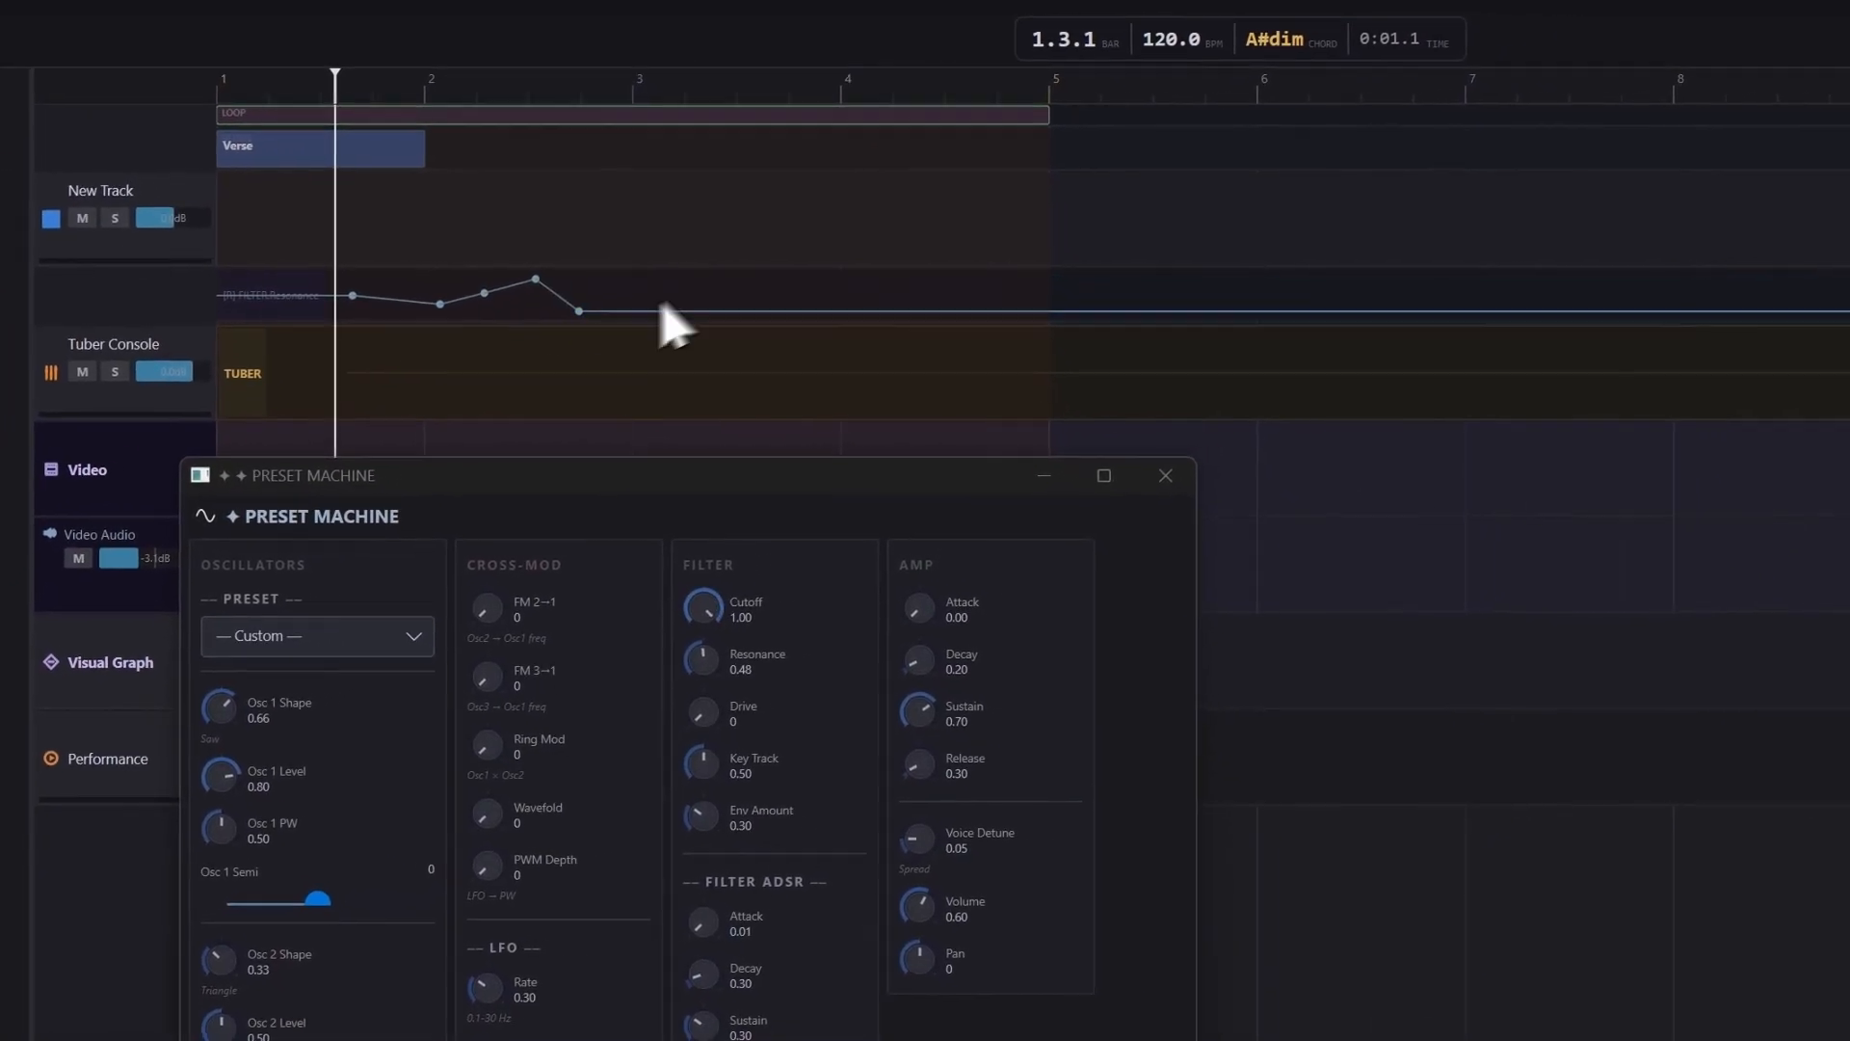
left_click(737, 297)
left_click(787, 328)
left_click(752, 293)
left_click(804, 305)
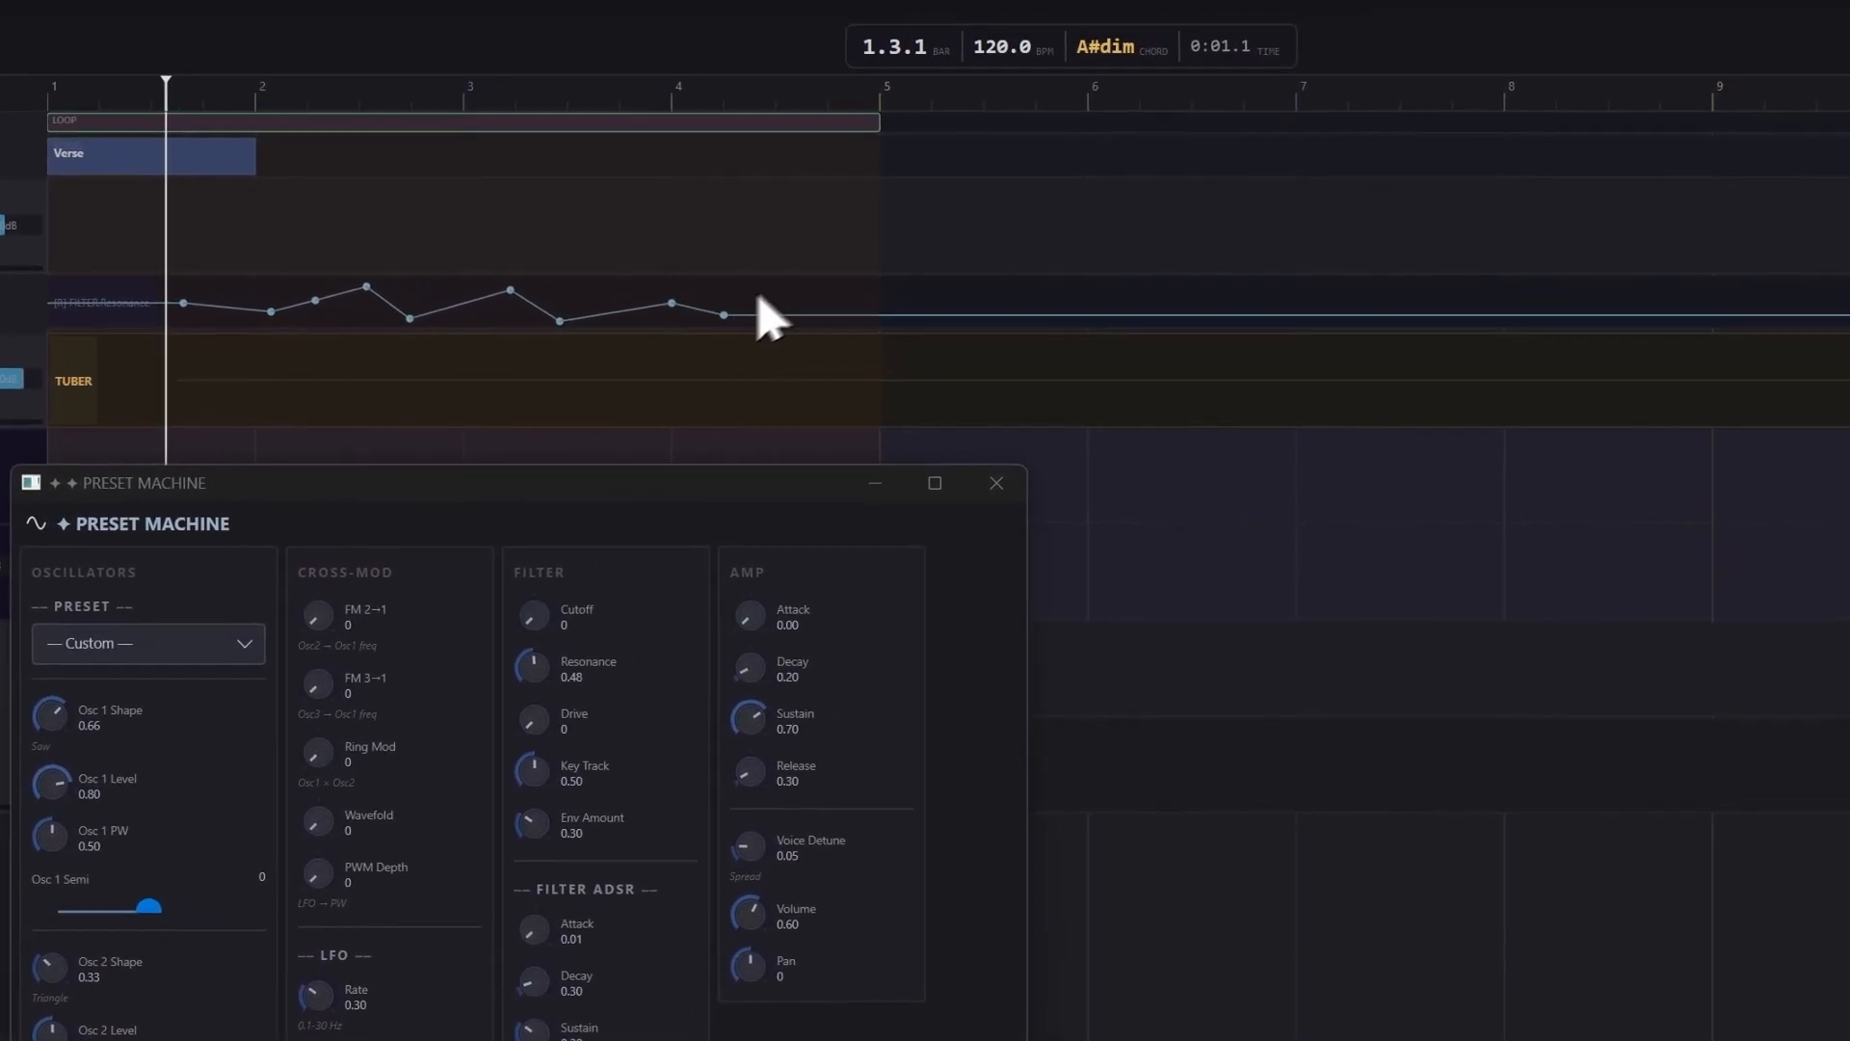
left_click(853, 270)
left_click(907, 305)
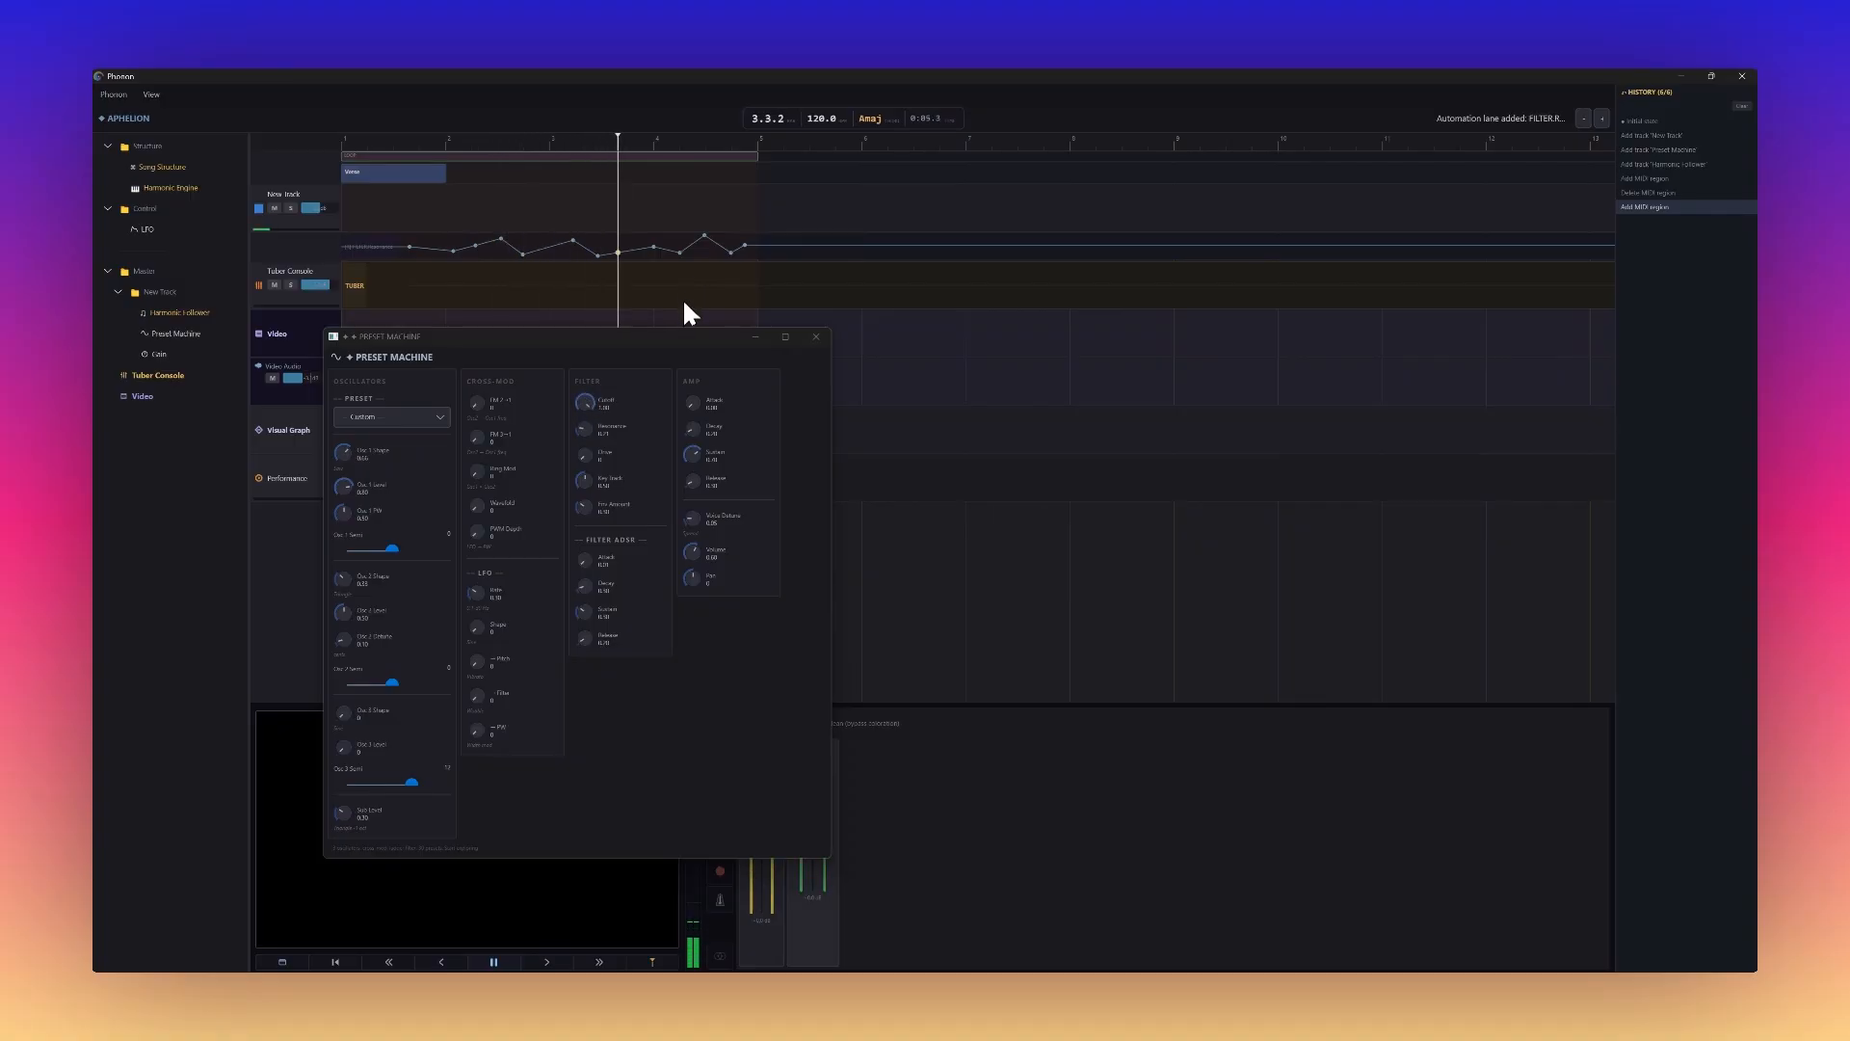
key("space")
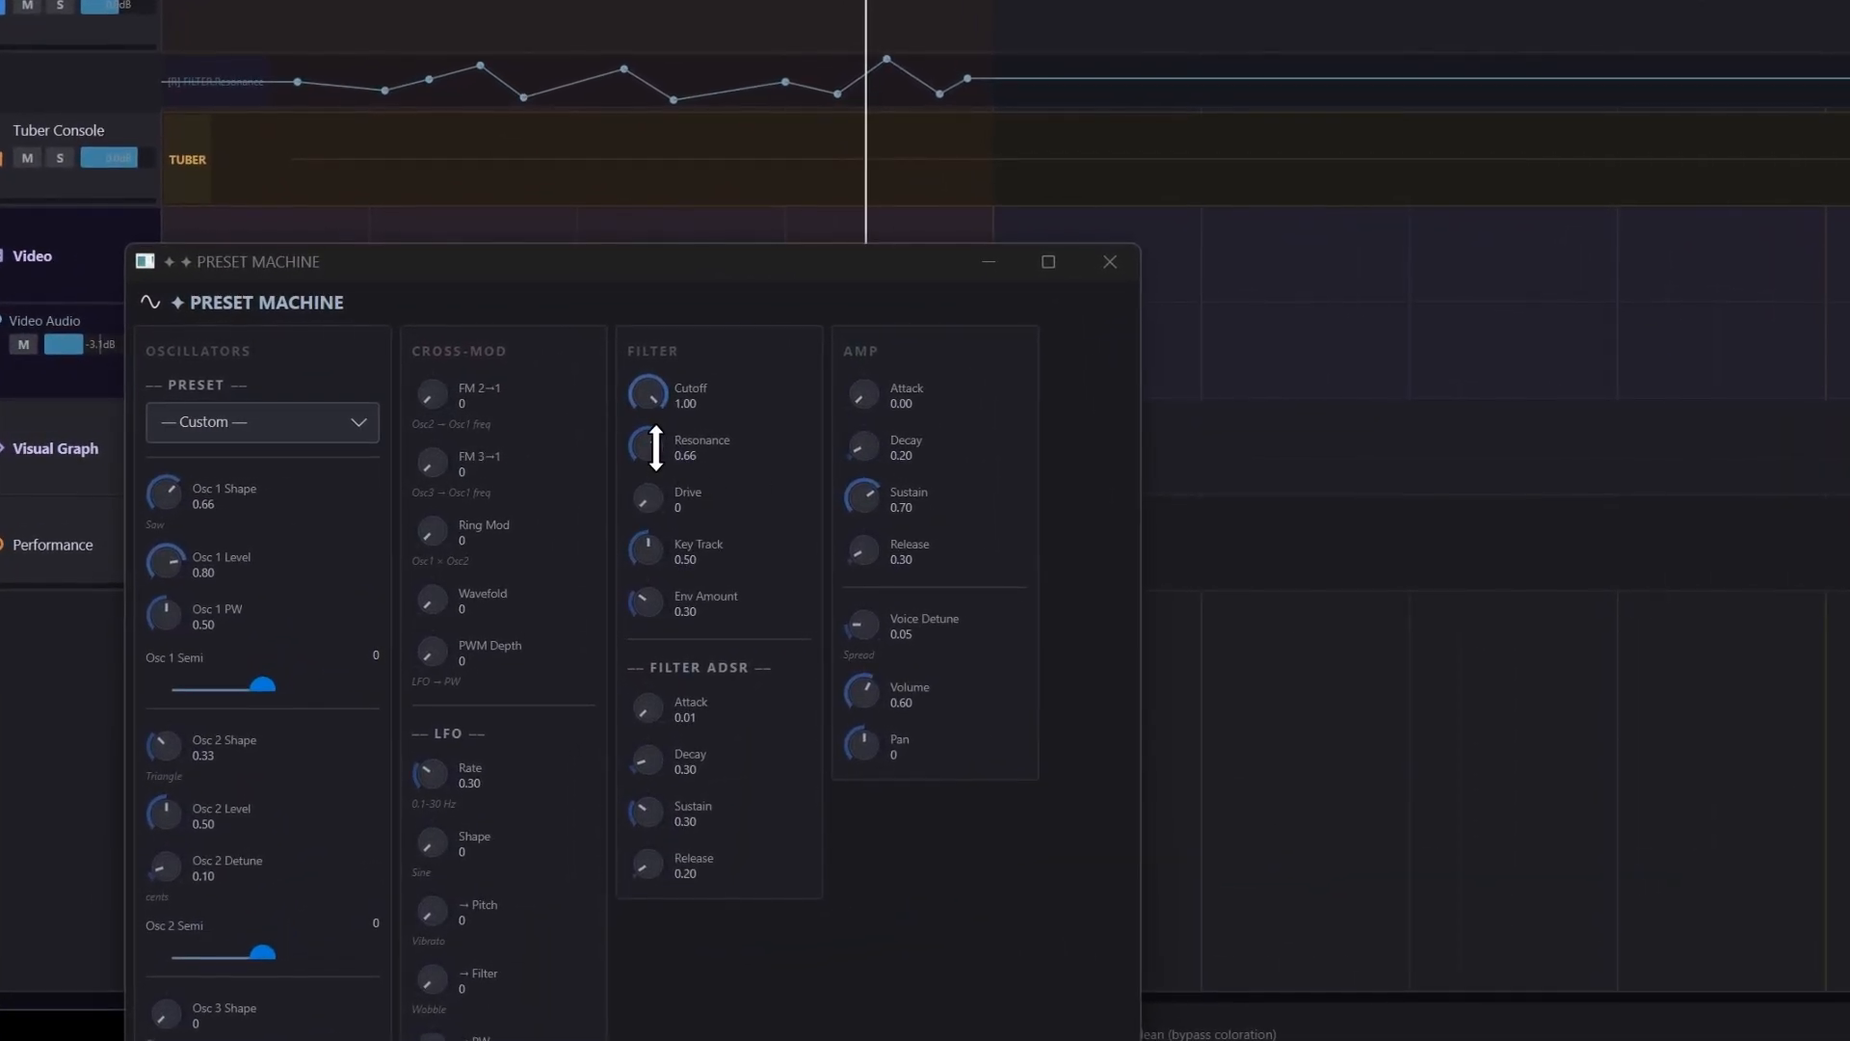
Step: Delete the filter Resonance automation lane
right_click(646, 445)
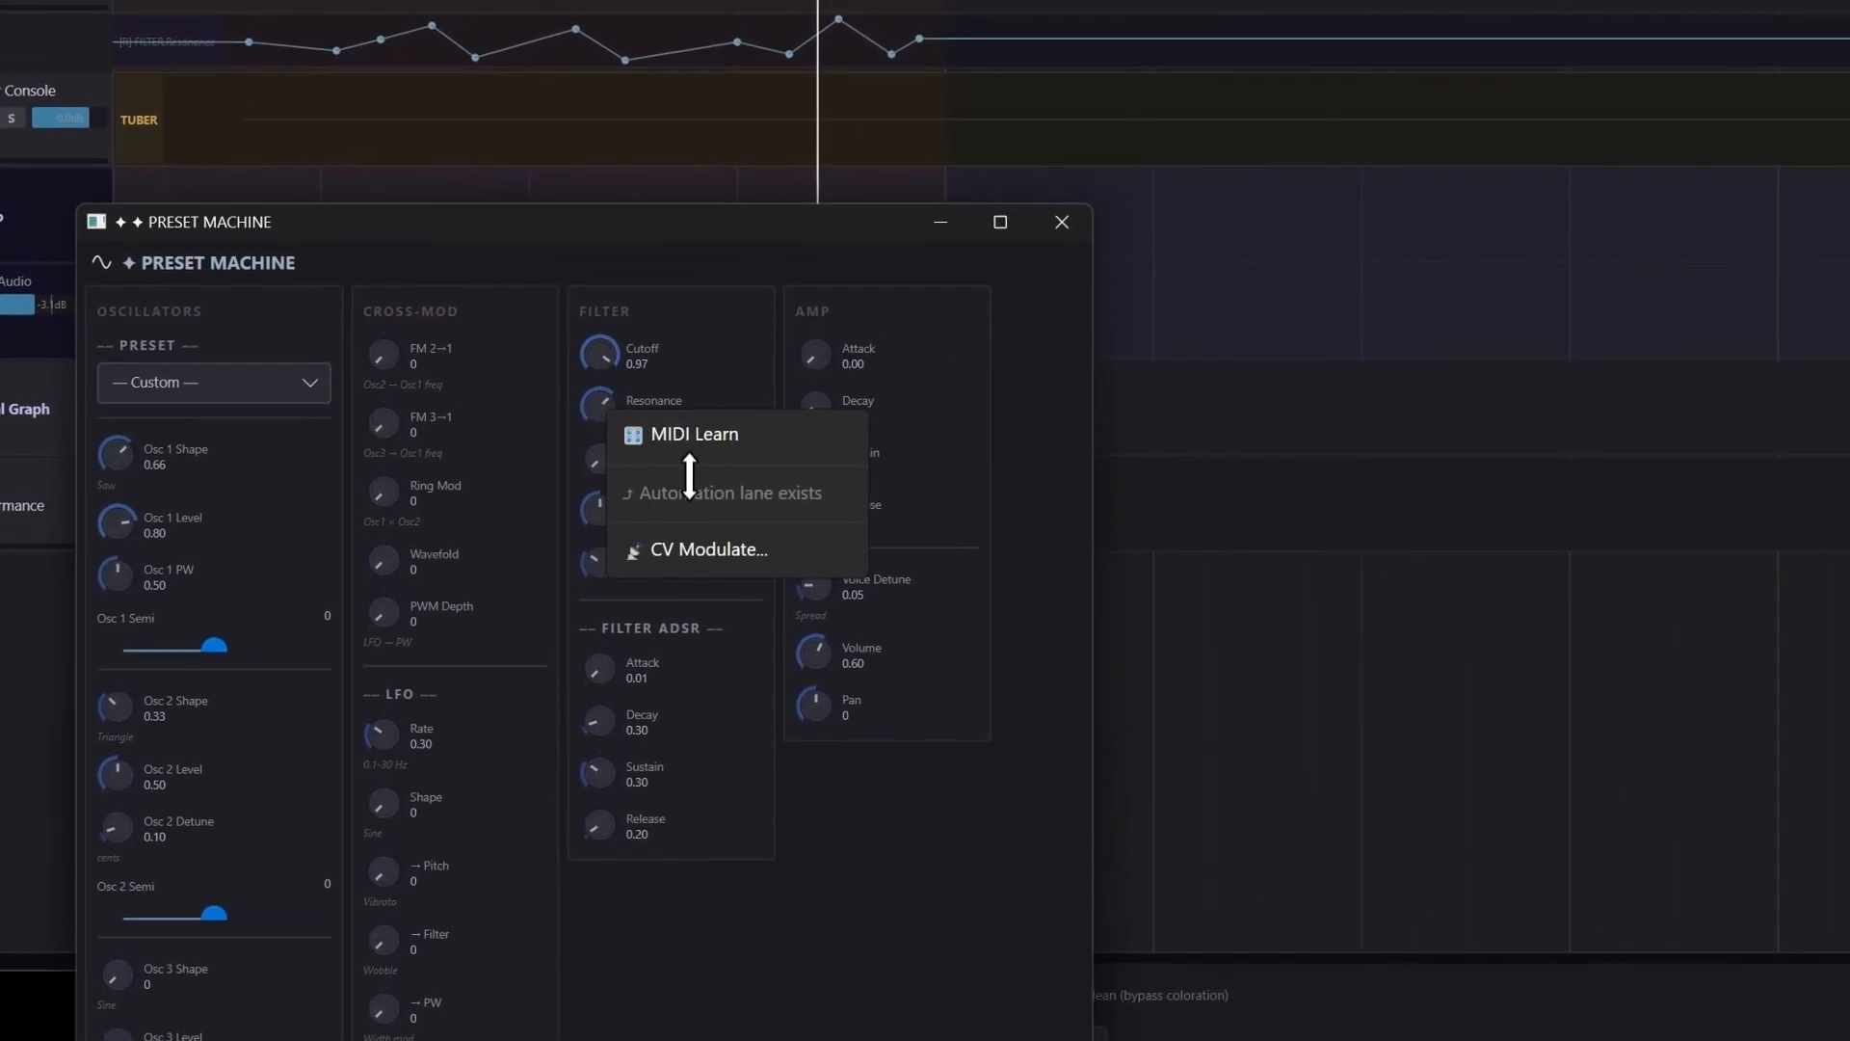
right_click(607, 280)
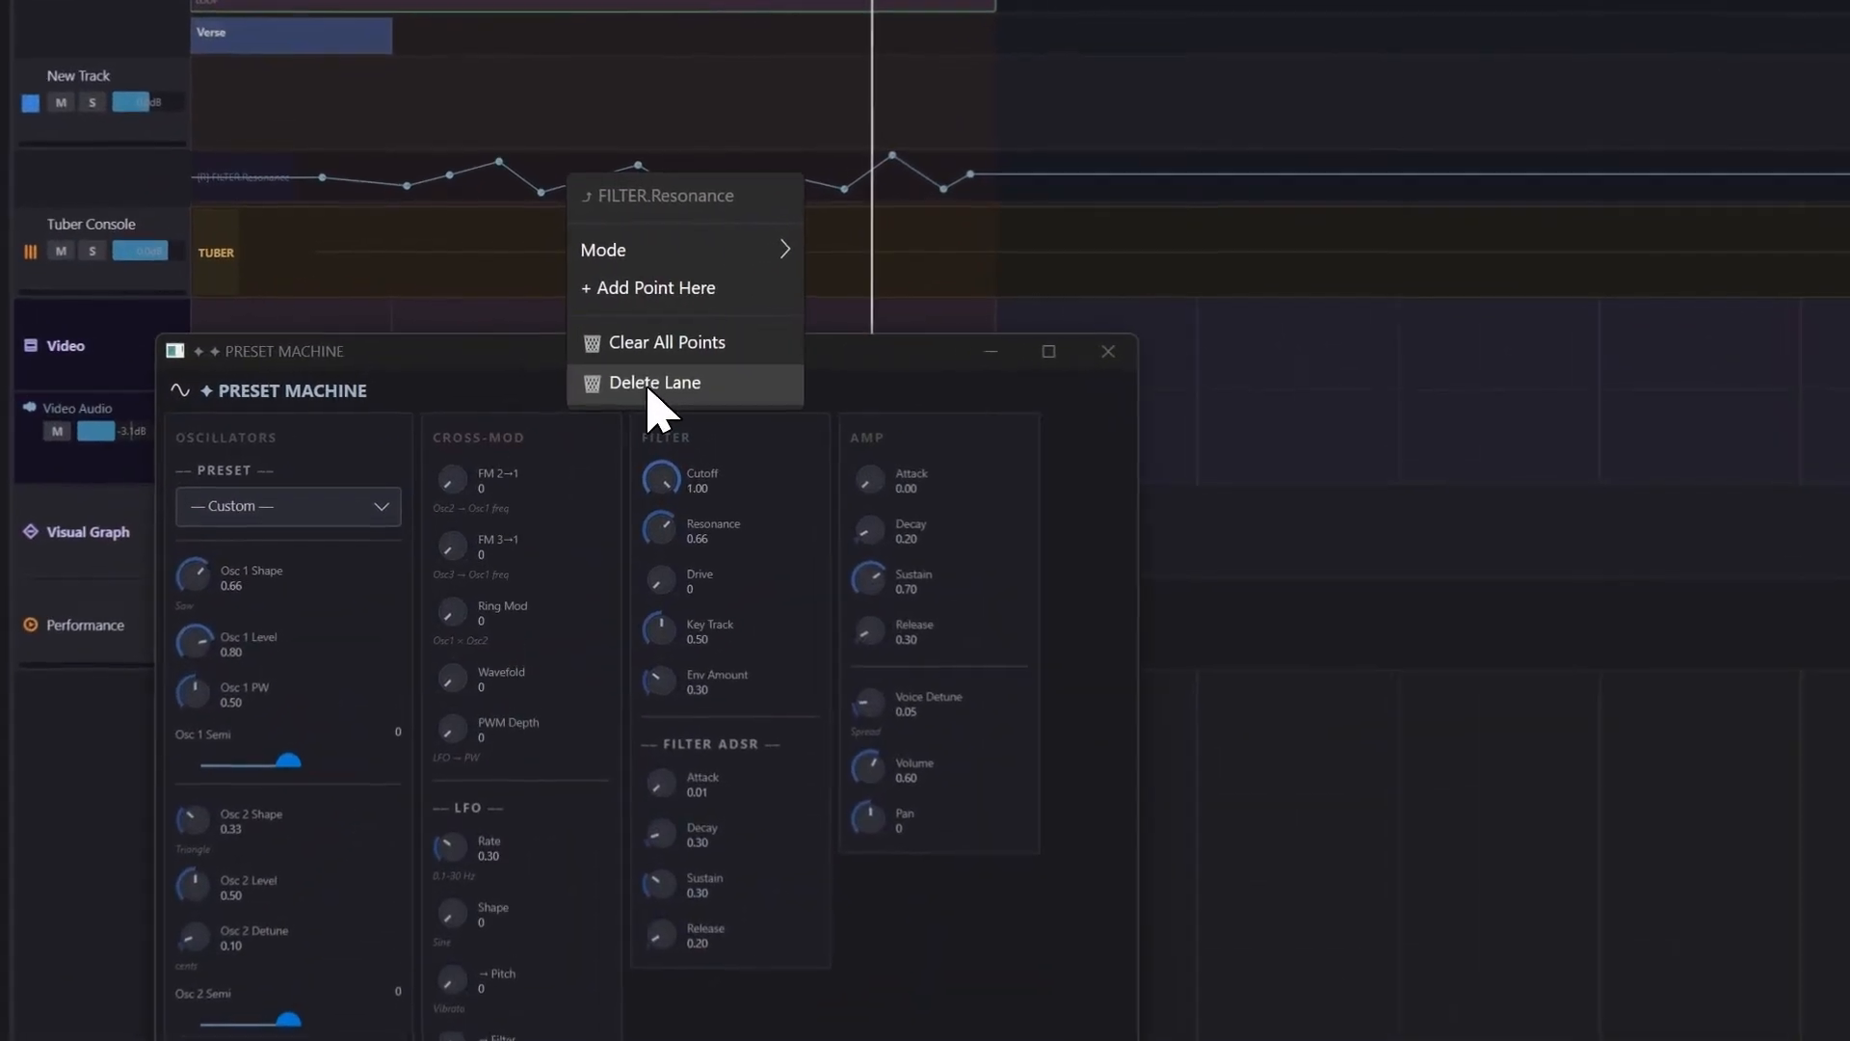
left_click(653, 386)
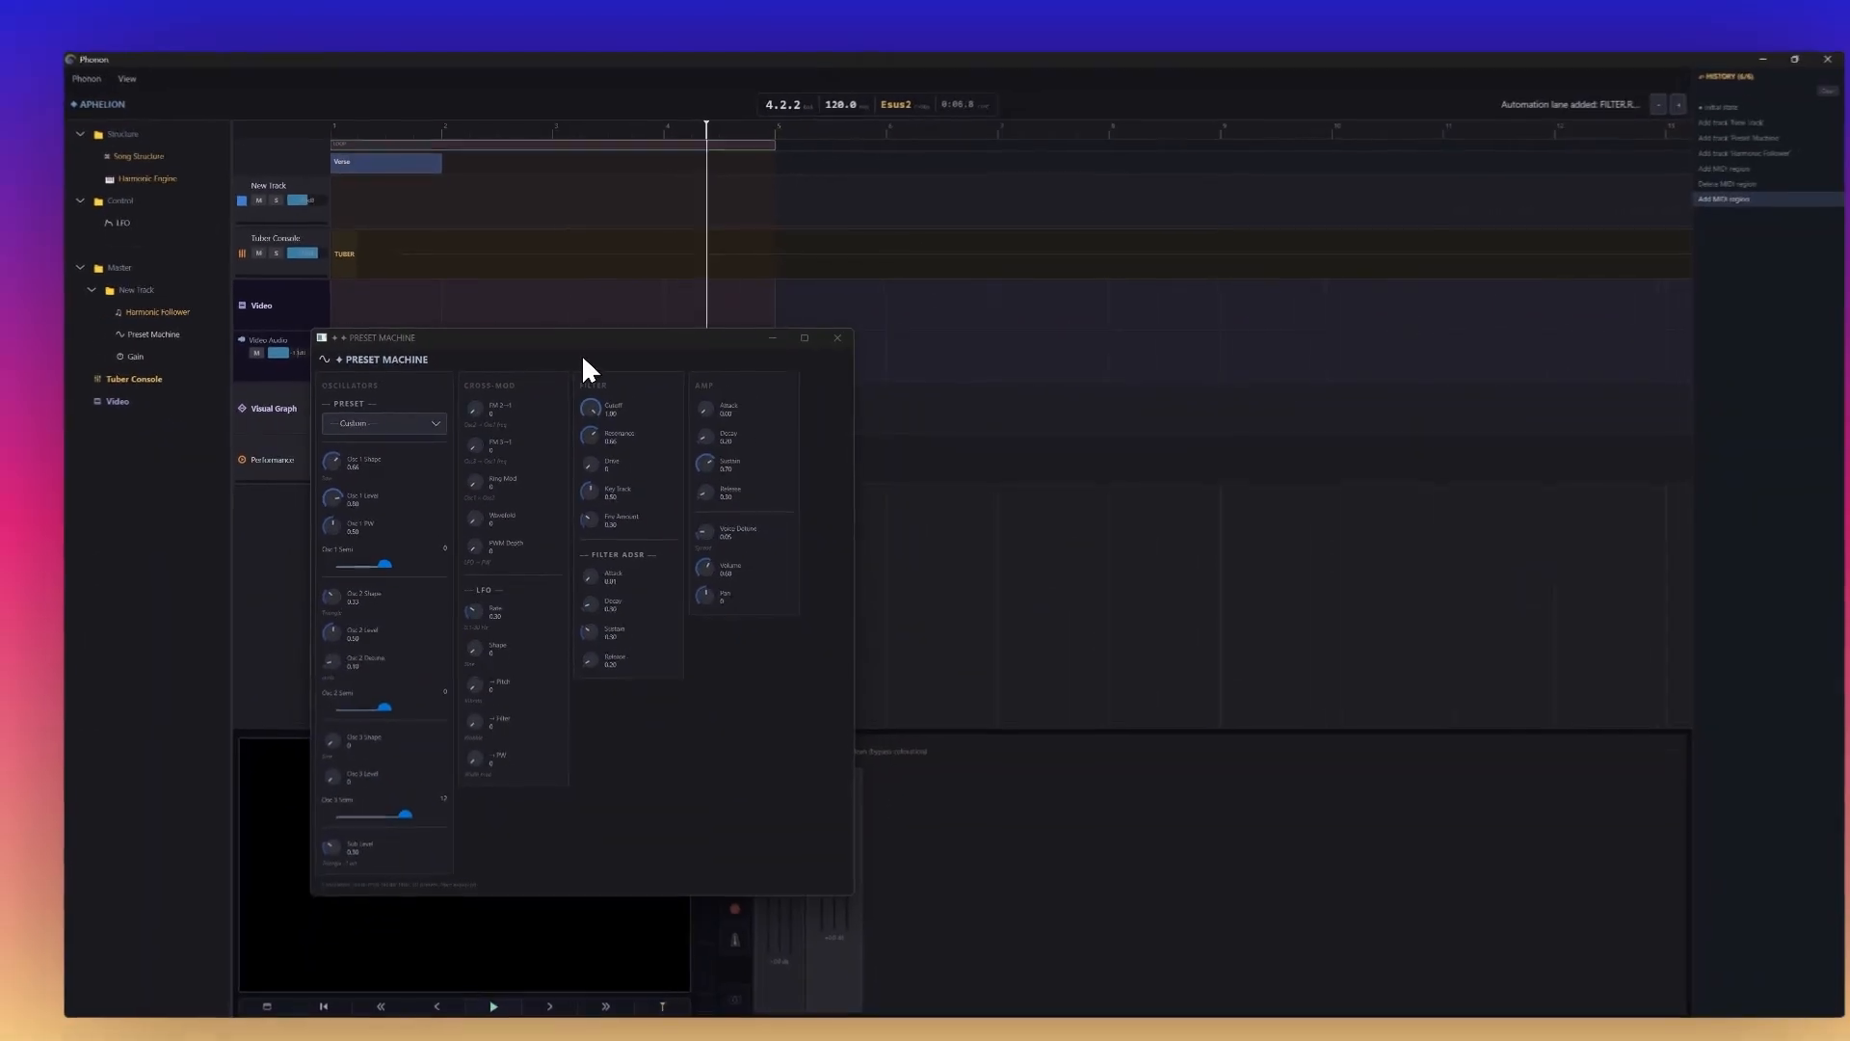
Step: Audition the loop briefly and mute the Harmonic Follower on New Track
key("space")
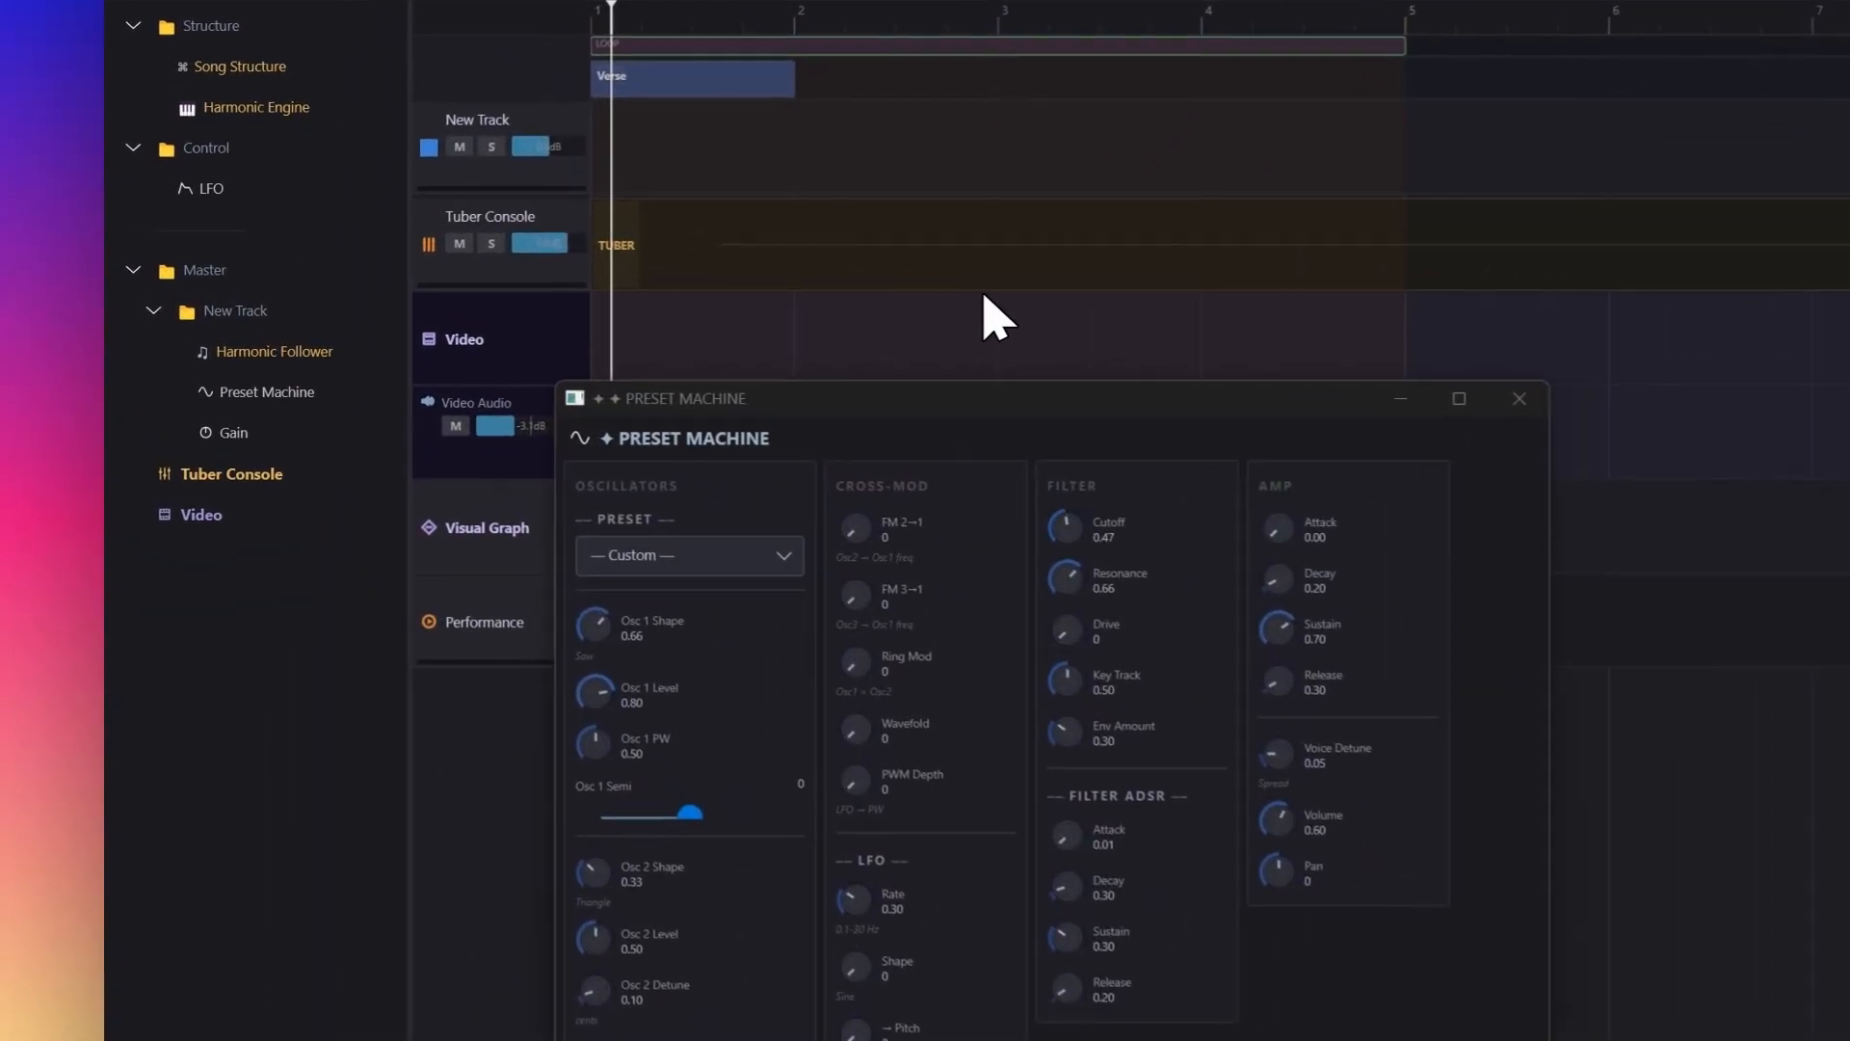
right_click(340, 351)
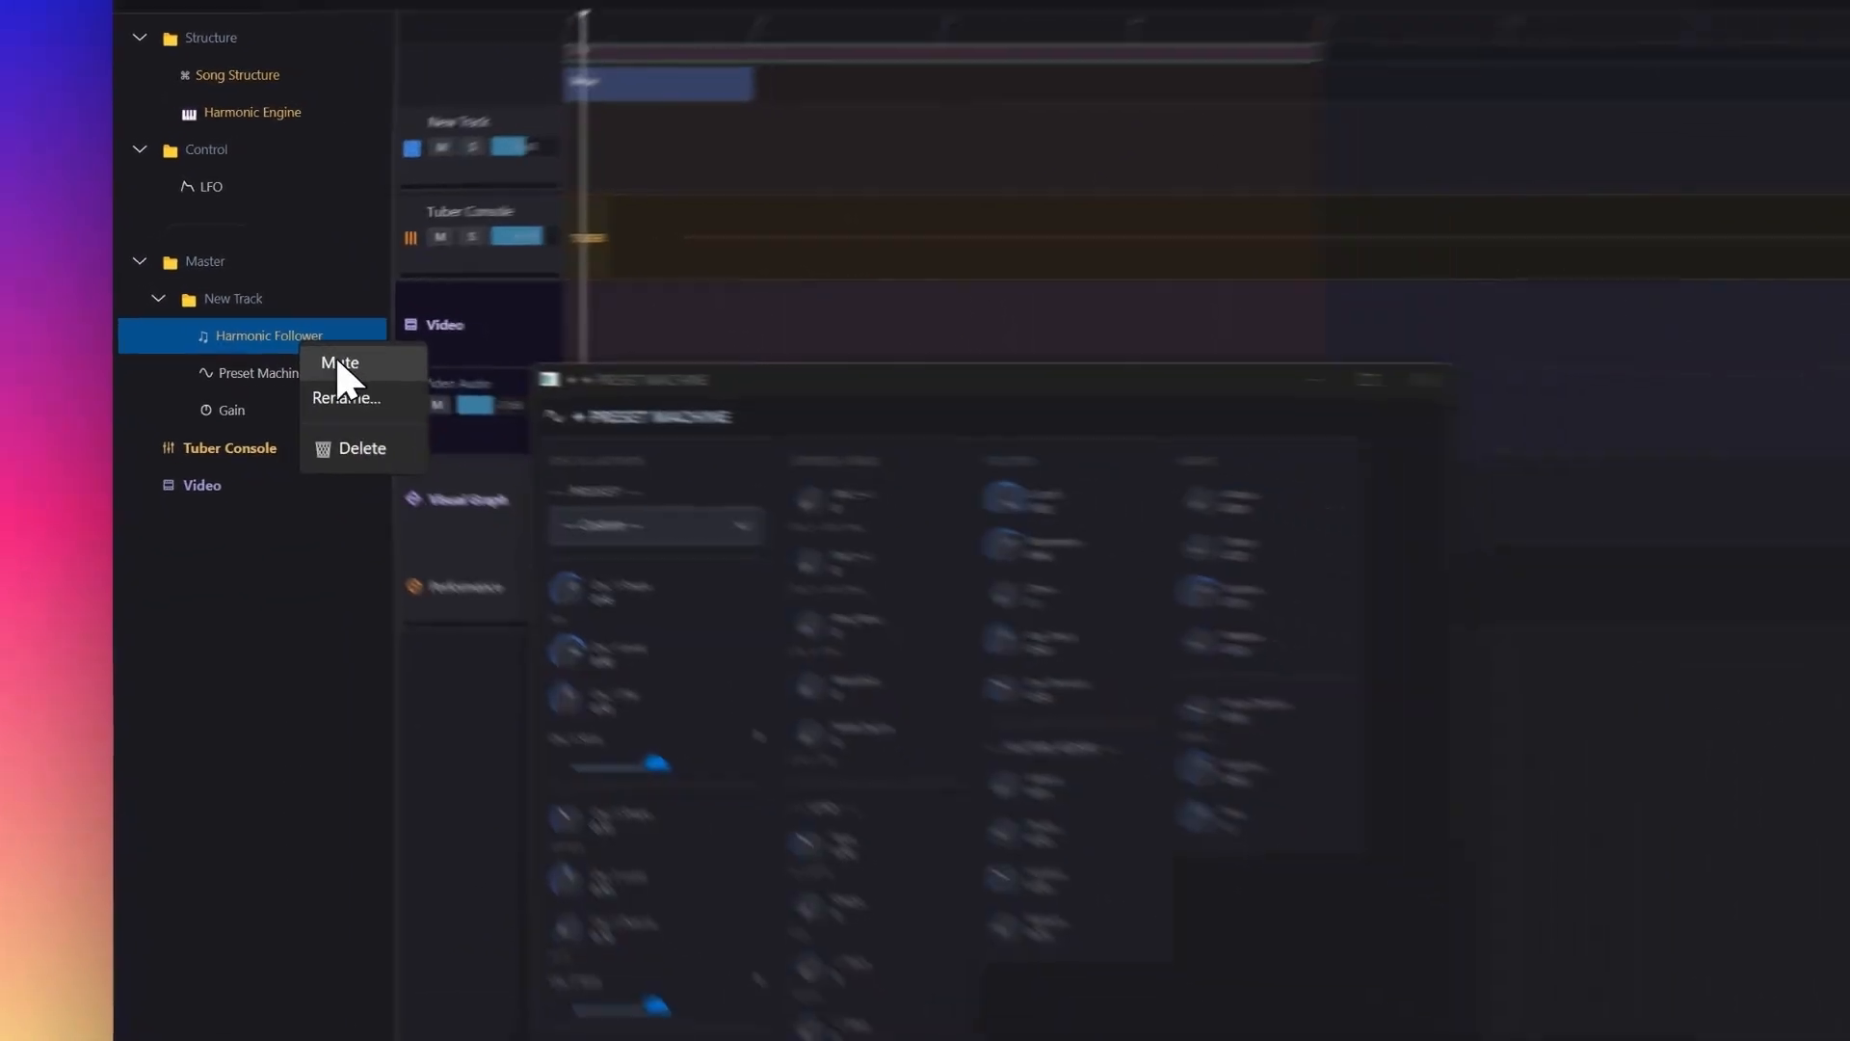
left_click(337, 363)
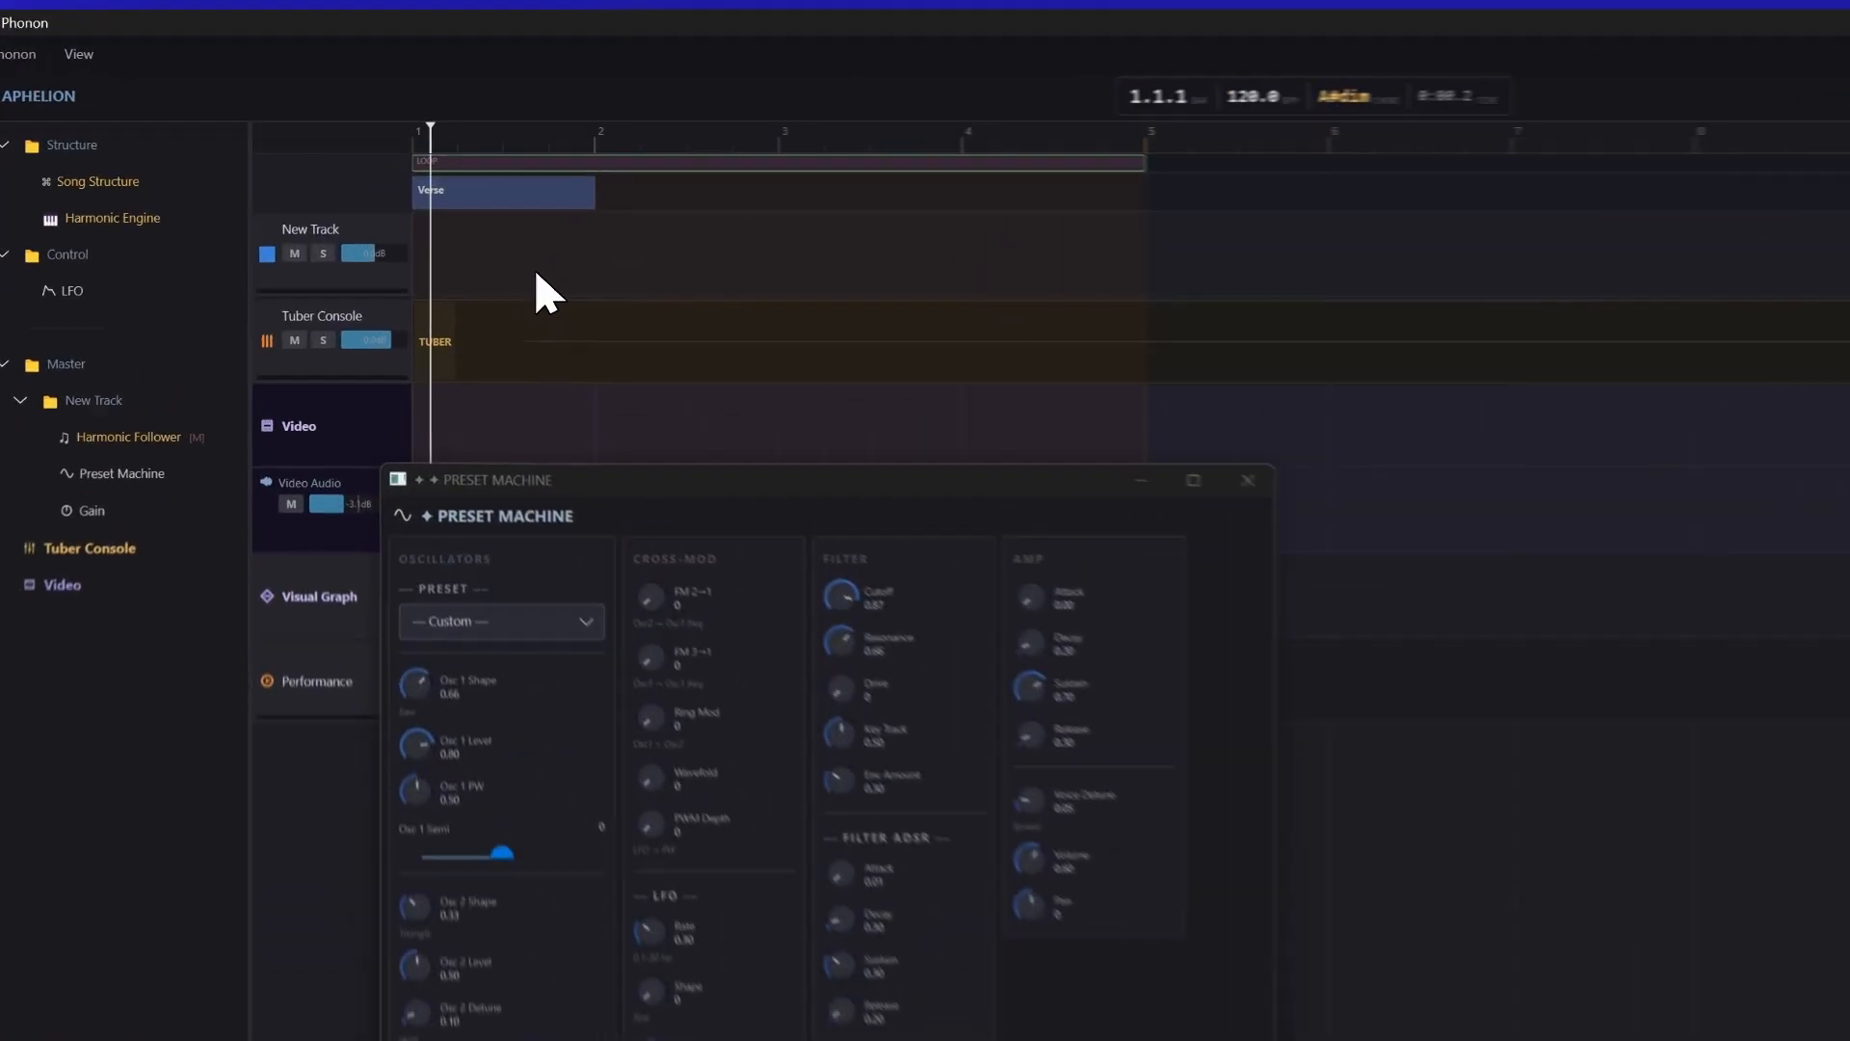
Step: Create a MIDI region at bar 1 of New Track, with its piano roll open, and extend it to bar 5
right_click(462, 265)
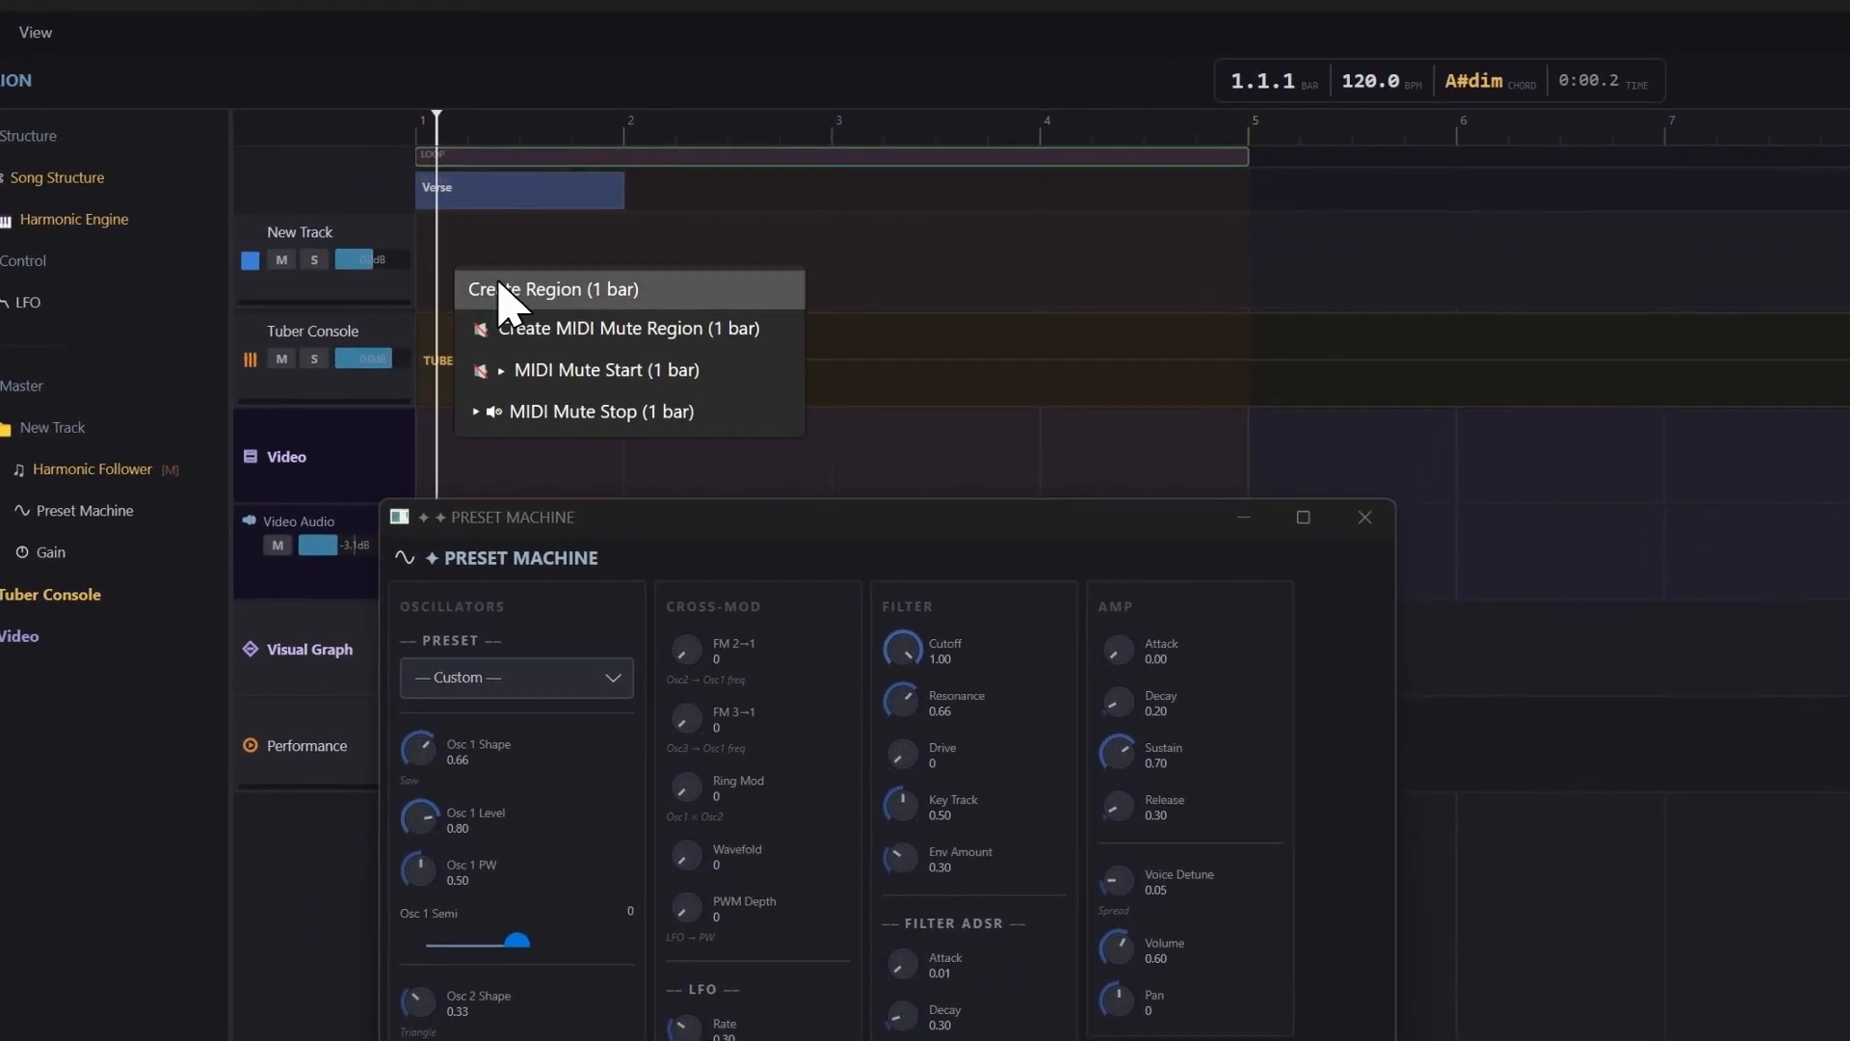
left_click(492, 295)
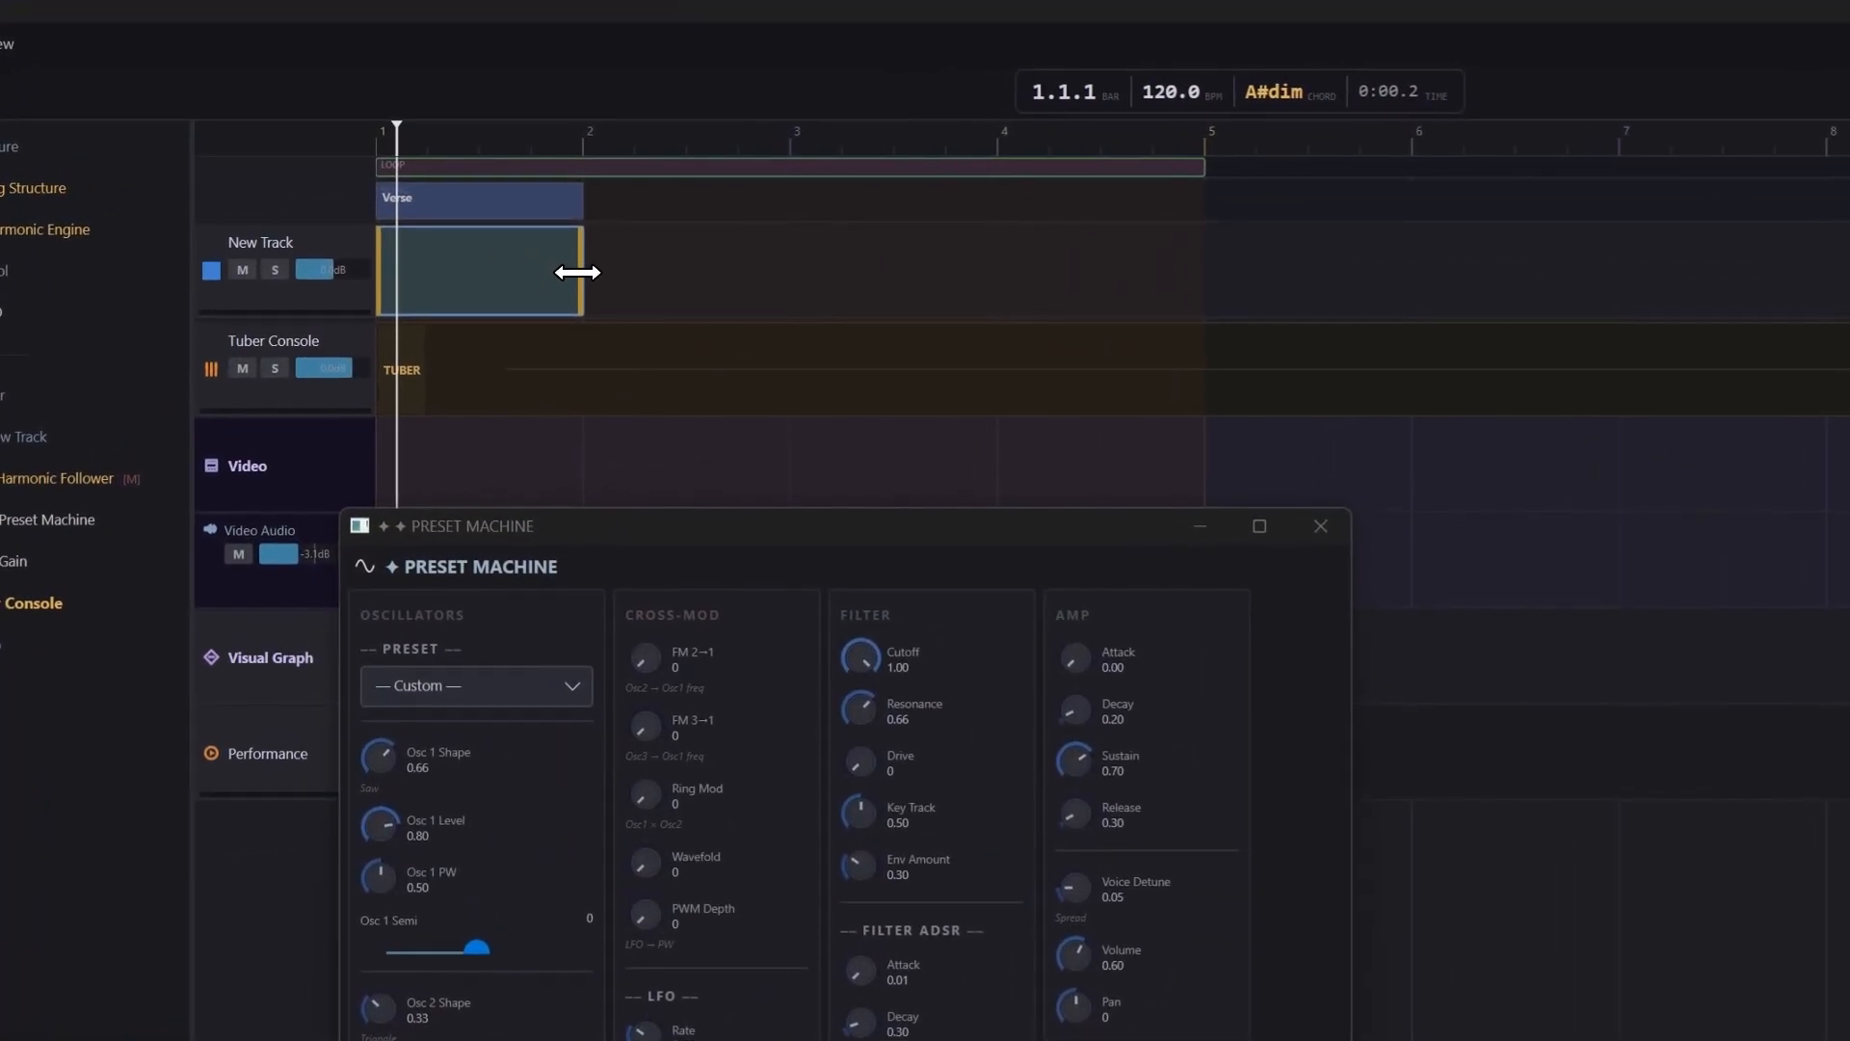
double_click(535, 292)
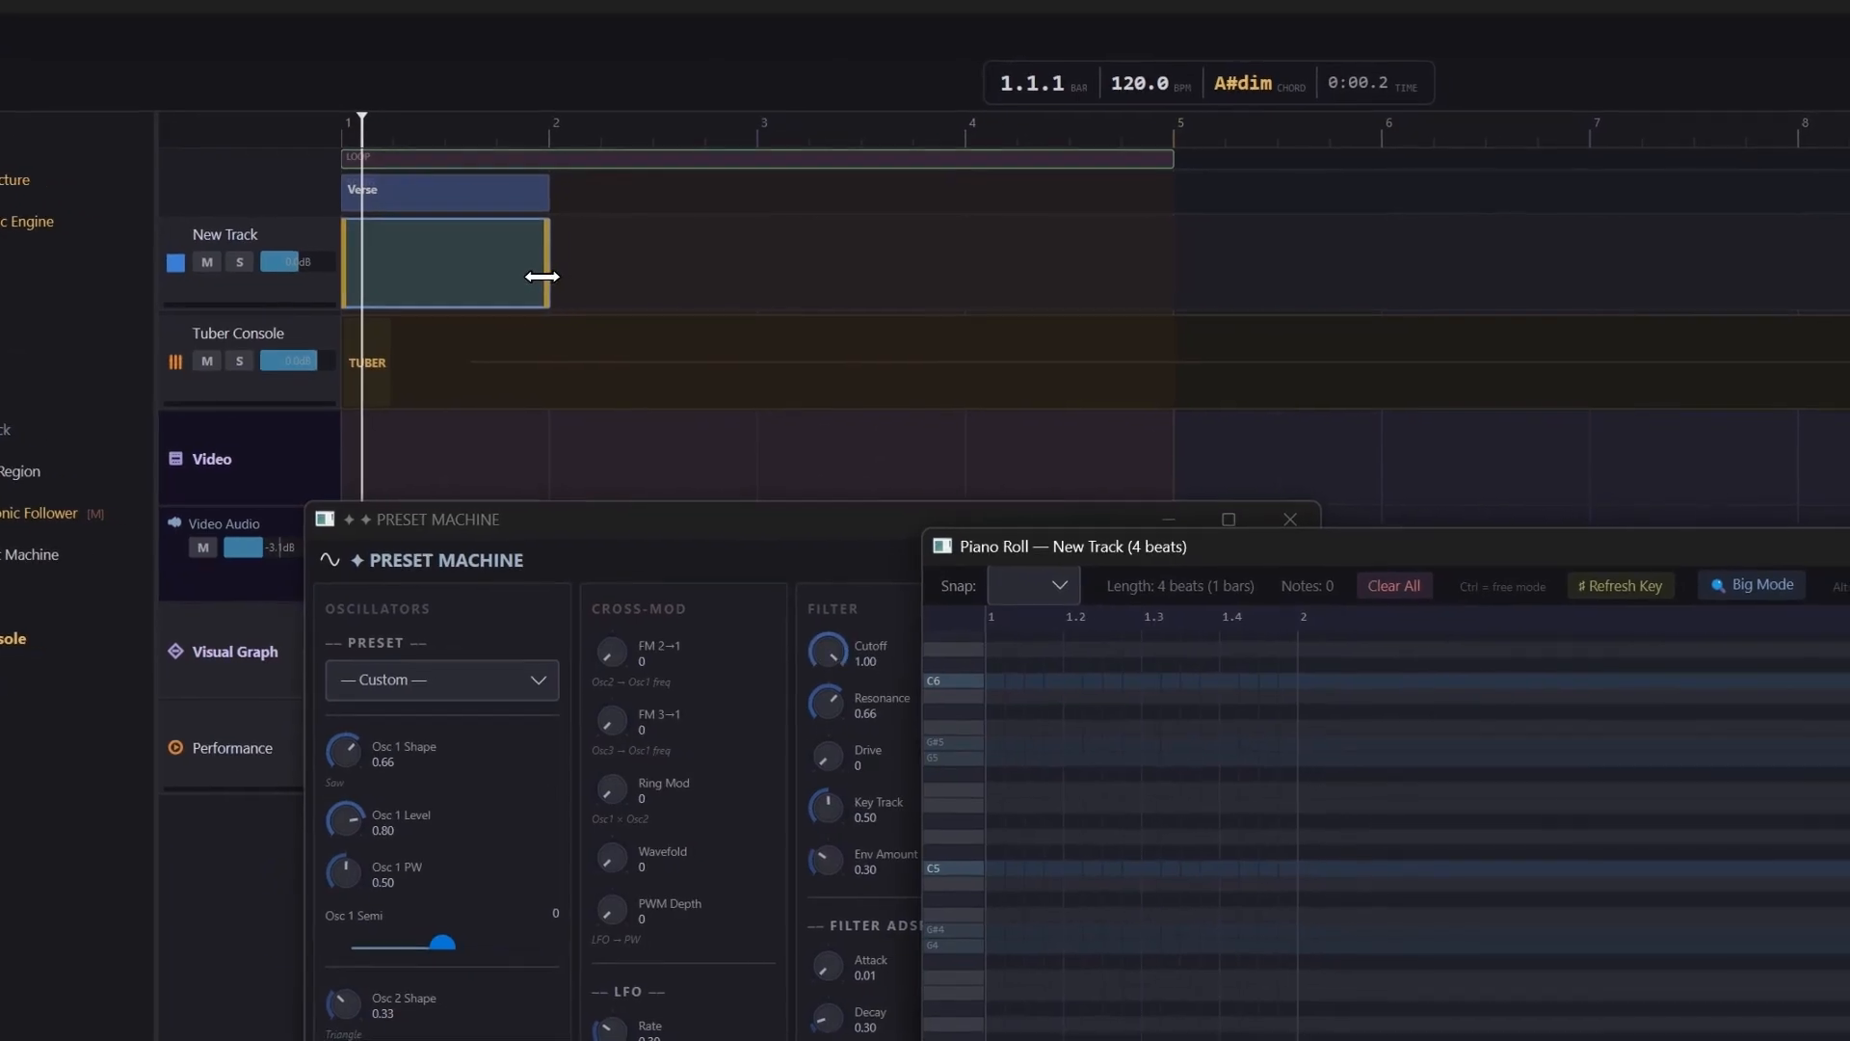
left_click_drag(540, 282, 1162, 302)
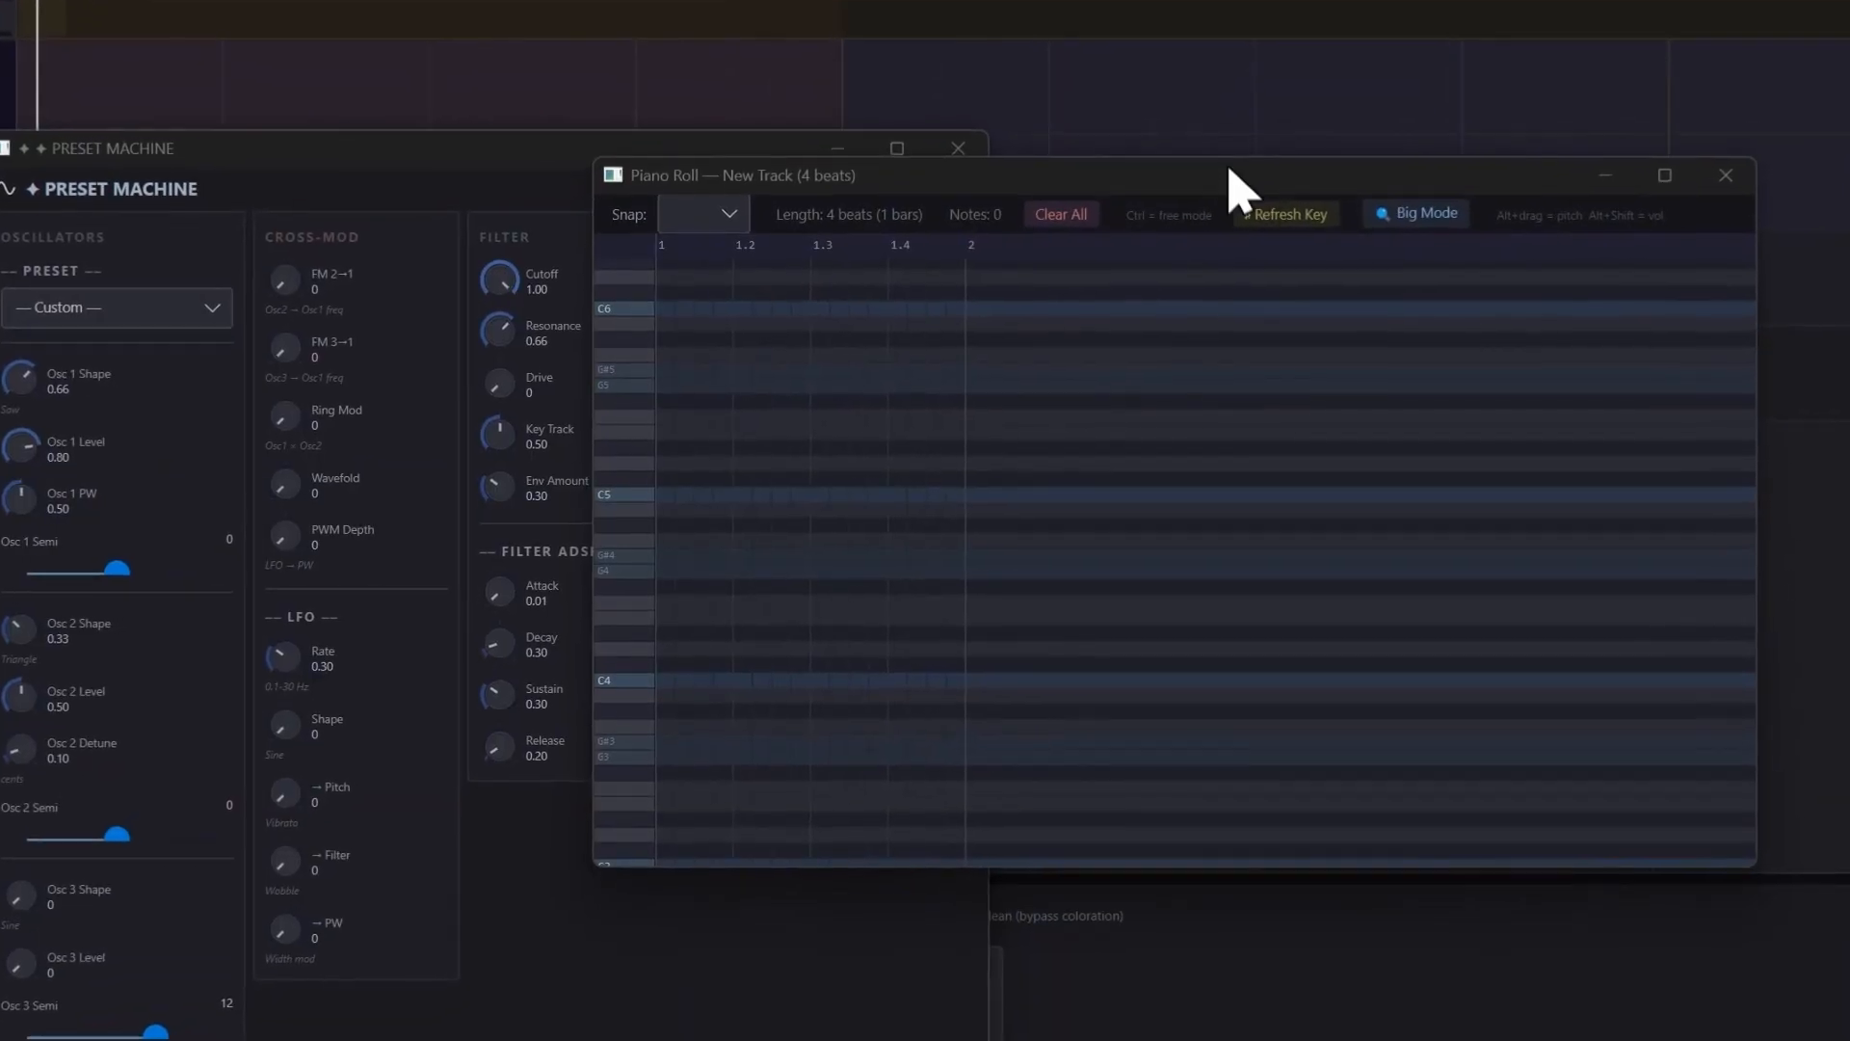
Step: Place twelve short notes at scattered pitches between about A#3 and B4 across the region's four bars
left_click(727, 556)
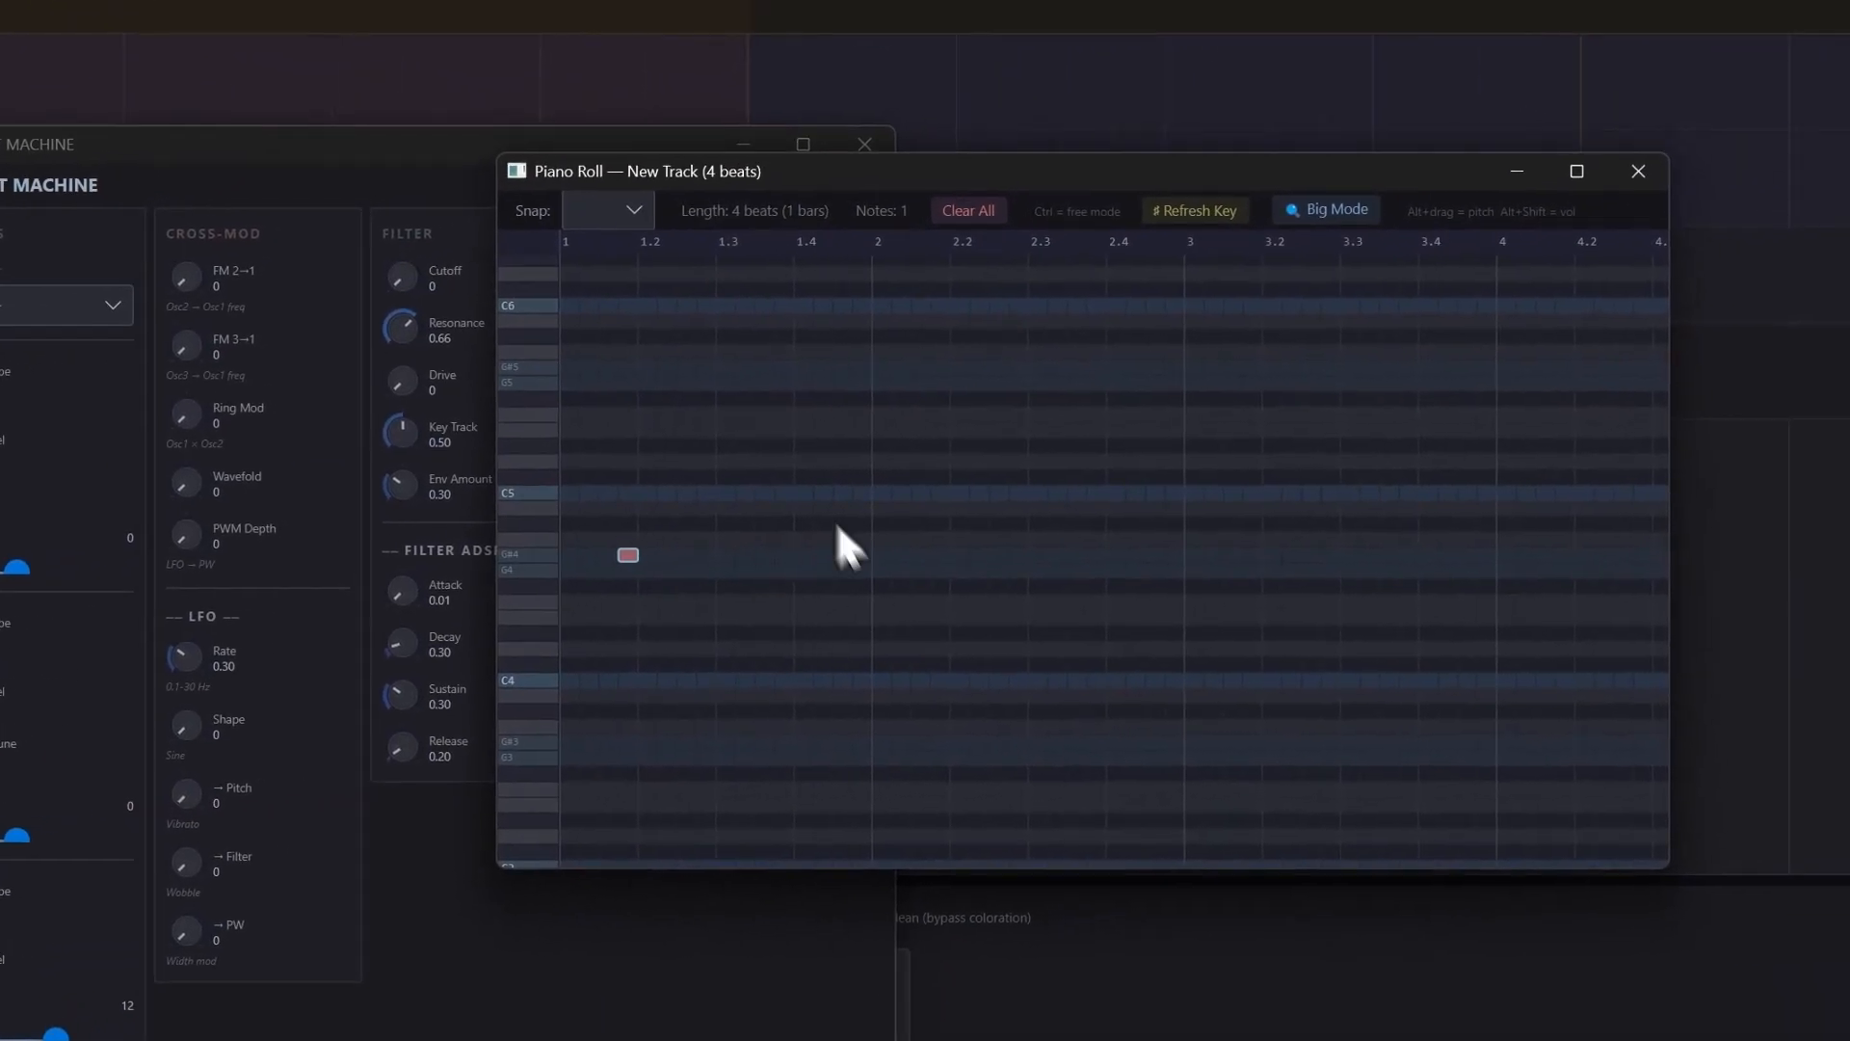
left_click(938, 509)
left_click(1017, 712)
left_click(956, 536)
left_click(1112, 520)
left_click(1190, 598)
left_click(1327, 614)
left_click(1385, 505)
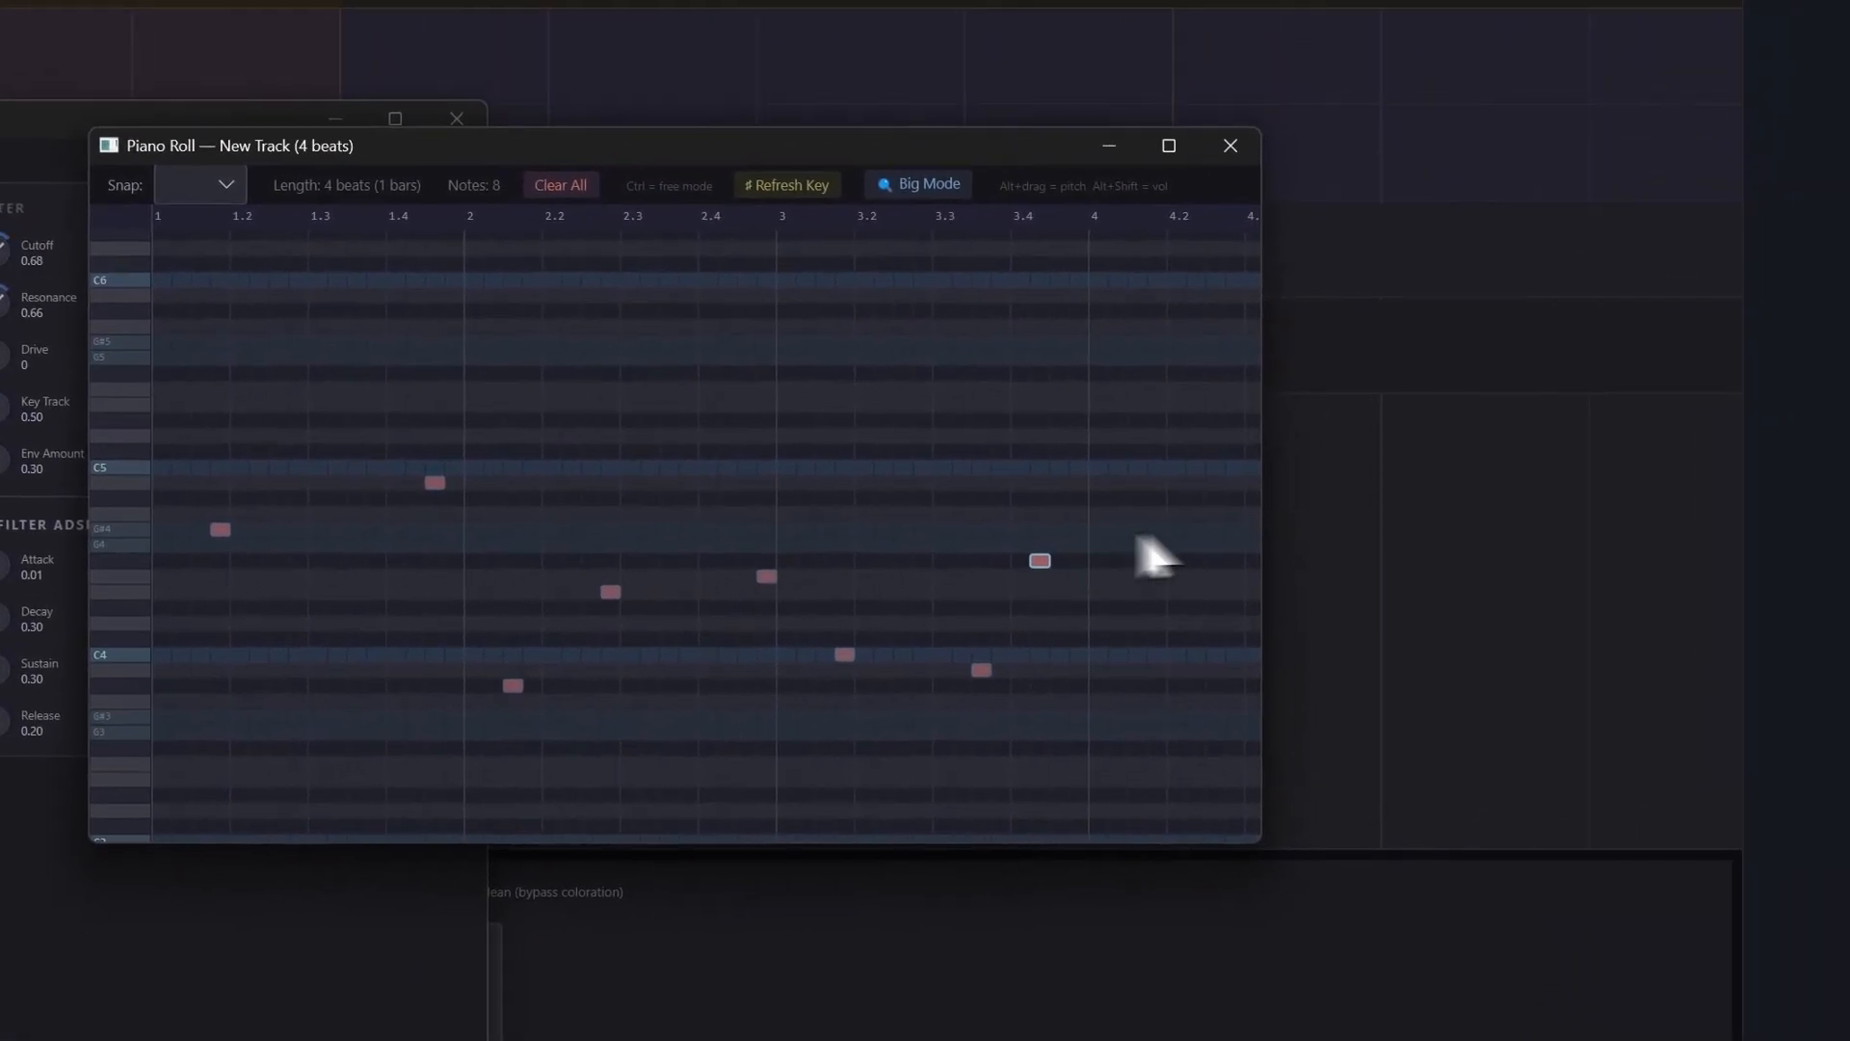
left_click(1483, 474)
left_click(1580, 521)
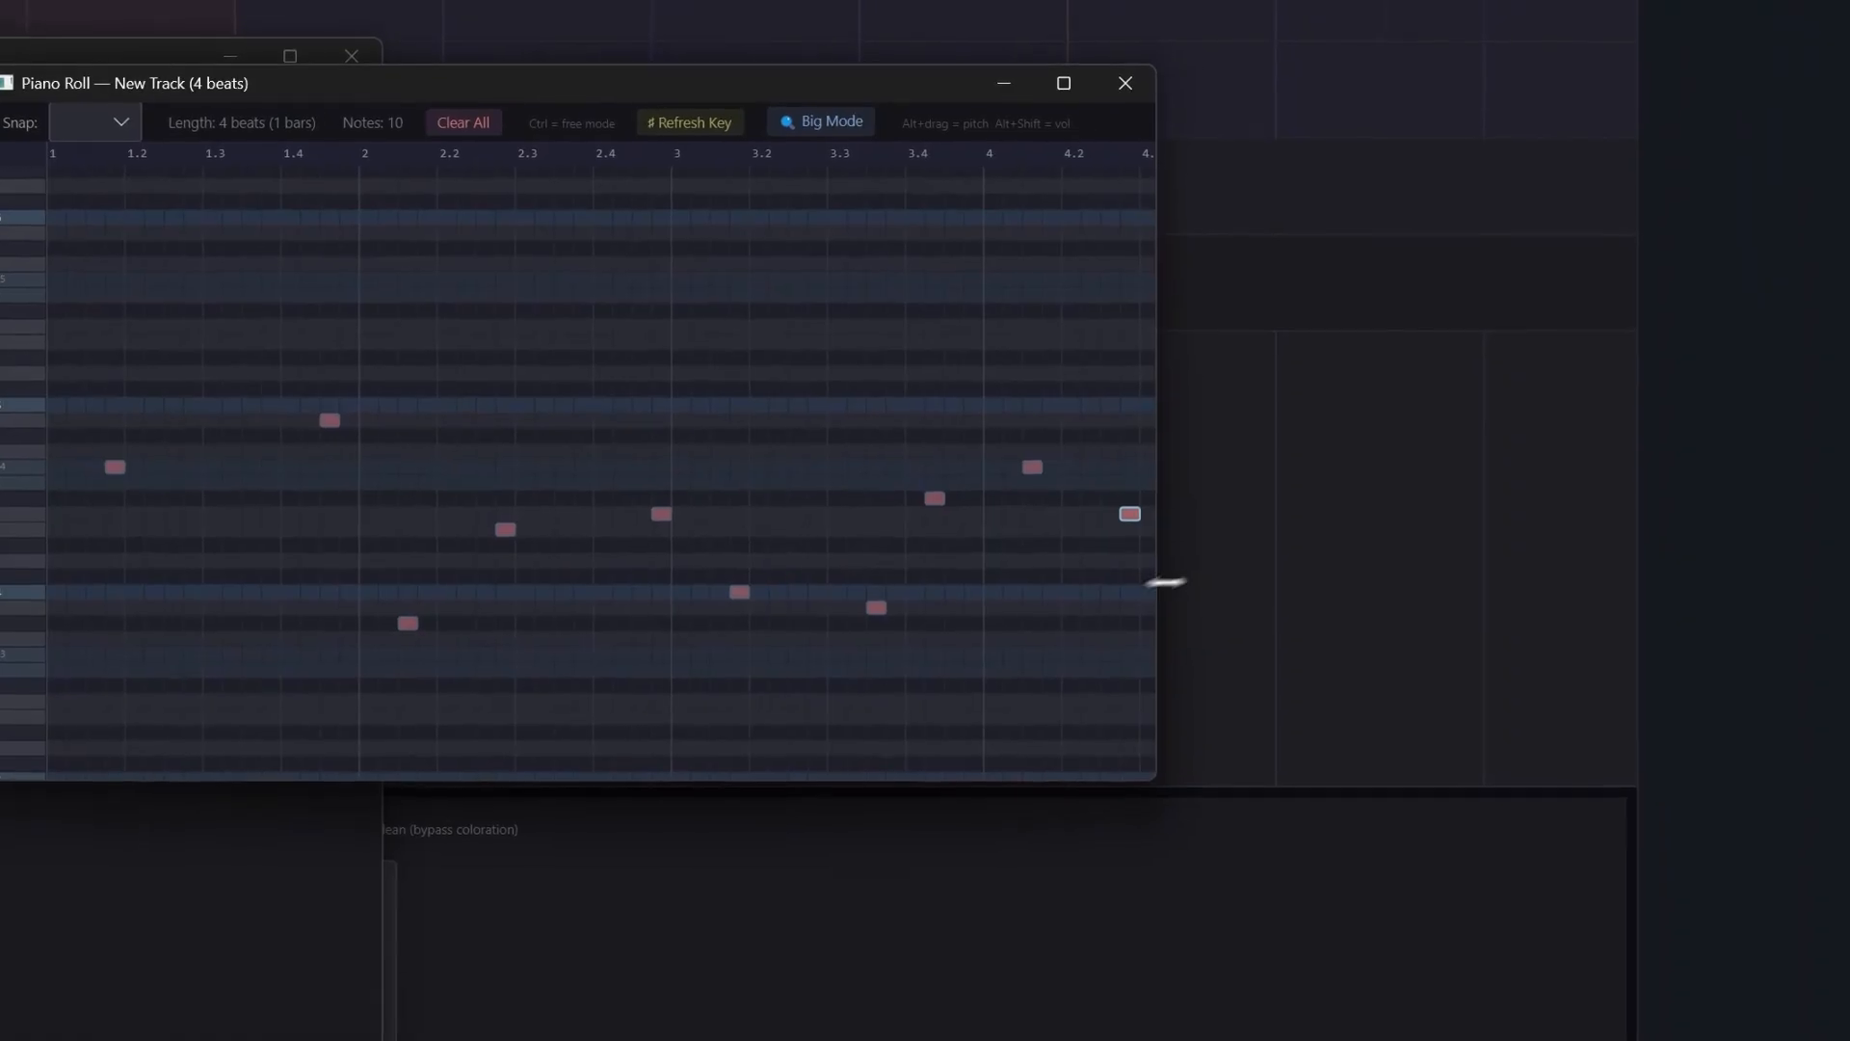
left_click_drag(1195, 622, 1362, 601)
left_click(1200, 554)
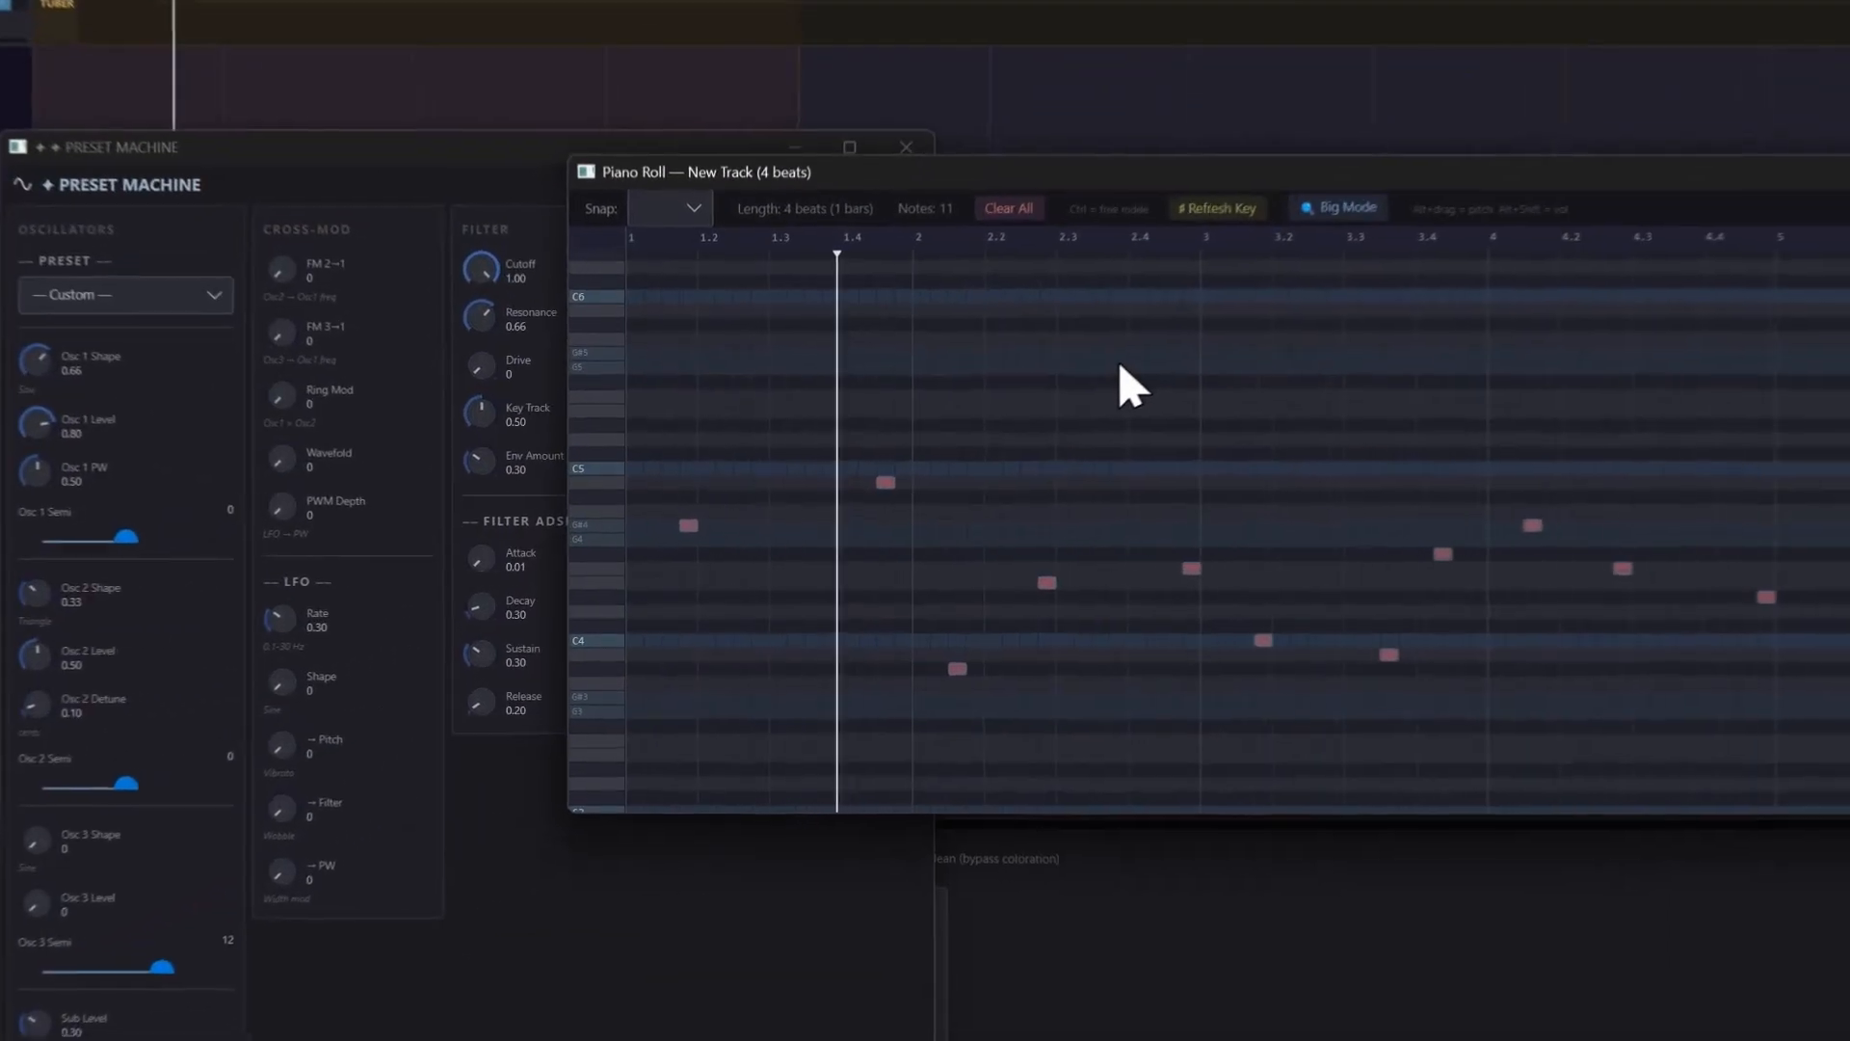
left_click(786, 552)
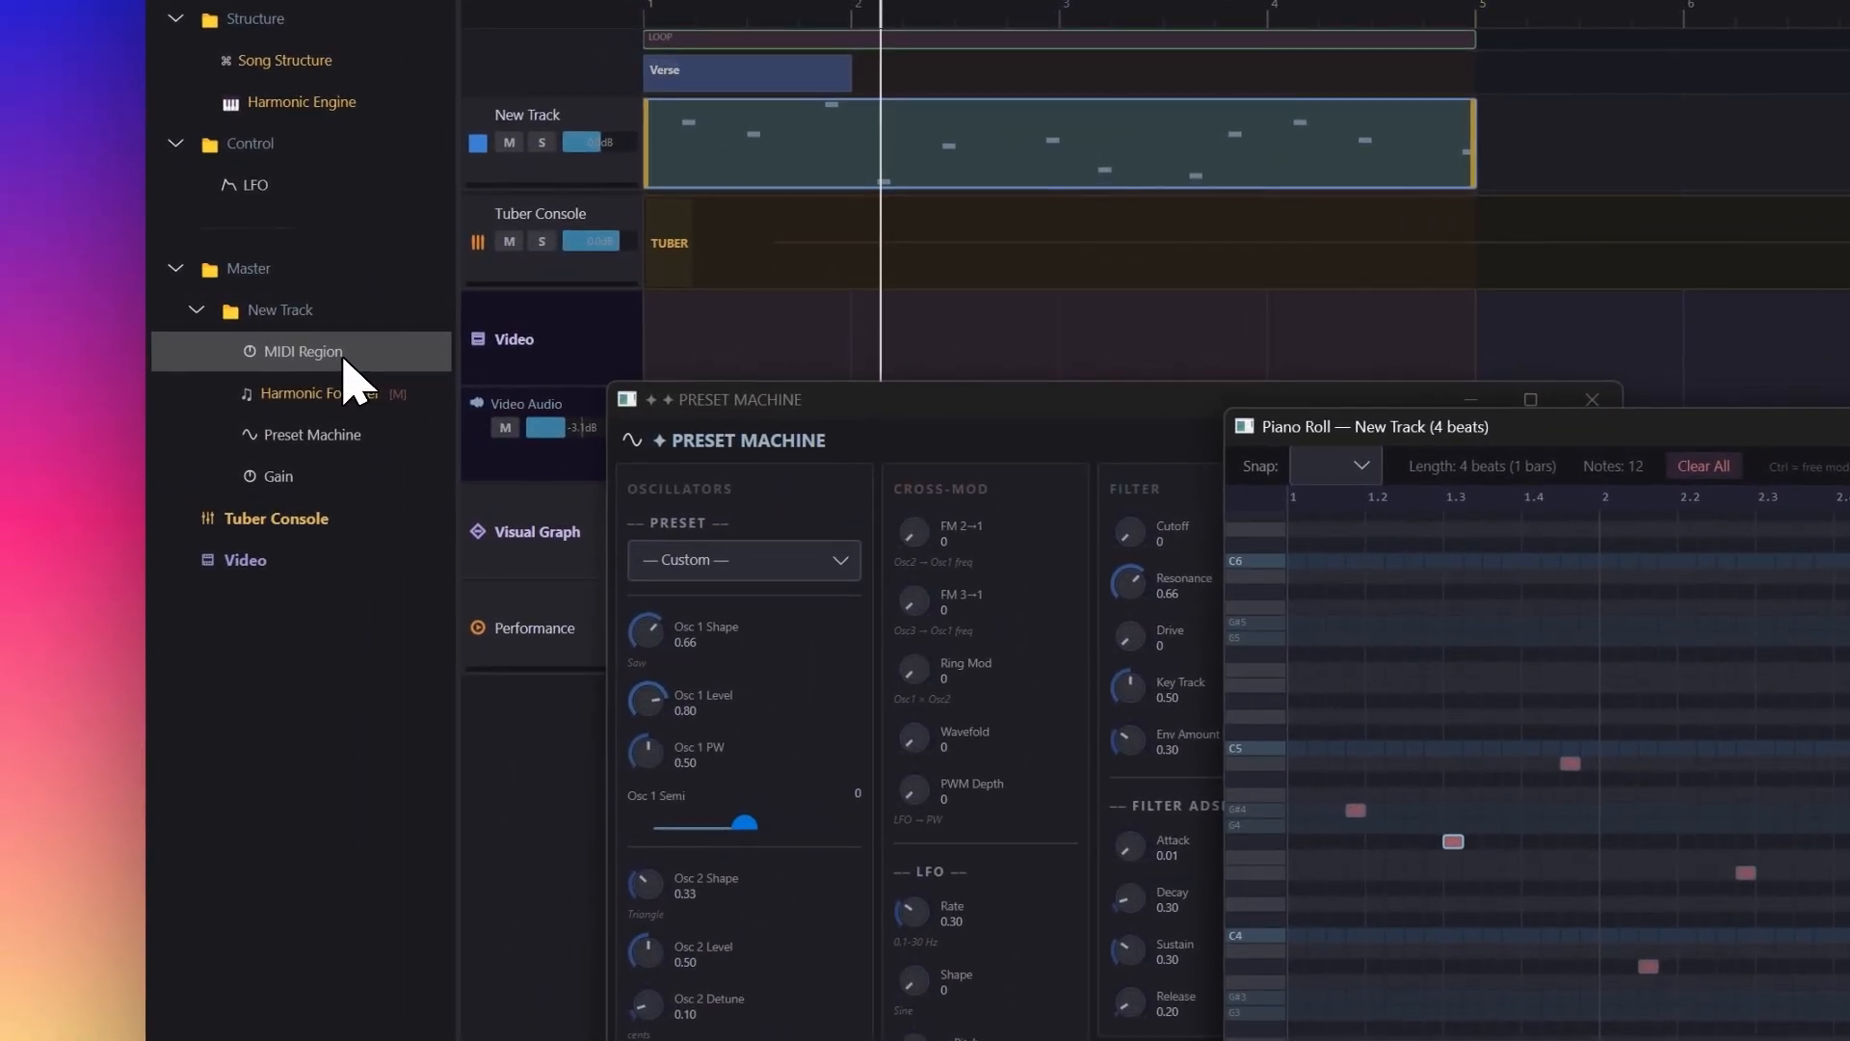
Step: Enable Quantize to Harmony for the MIDI Region with Harmony Mode set to Chord Tones, and close its settings
double_click(337, 355)
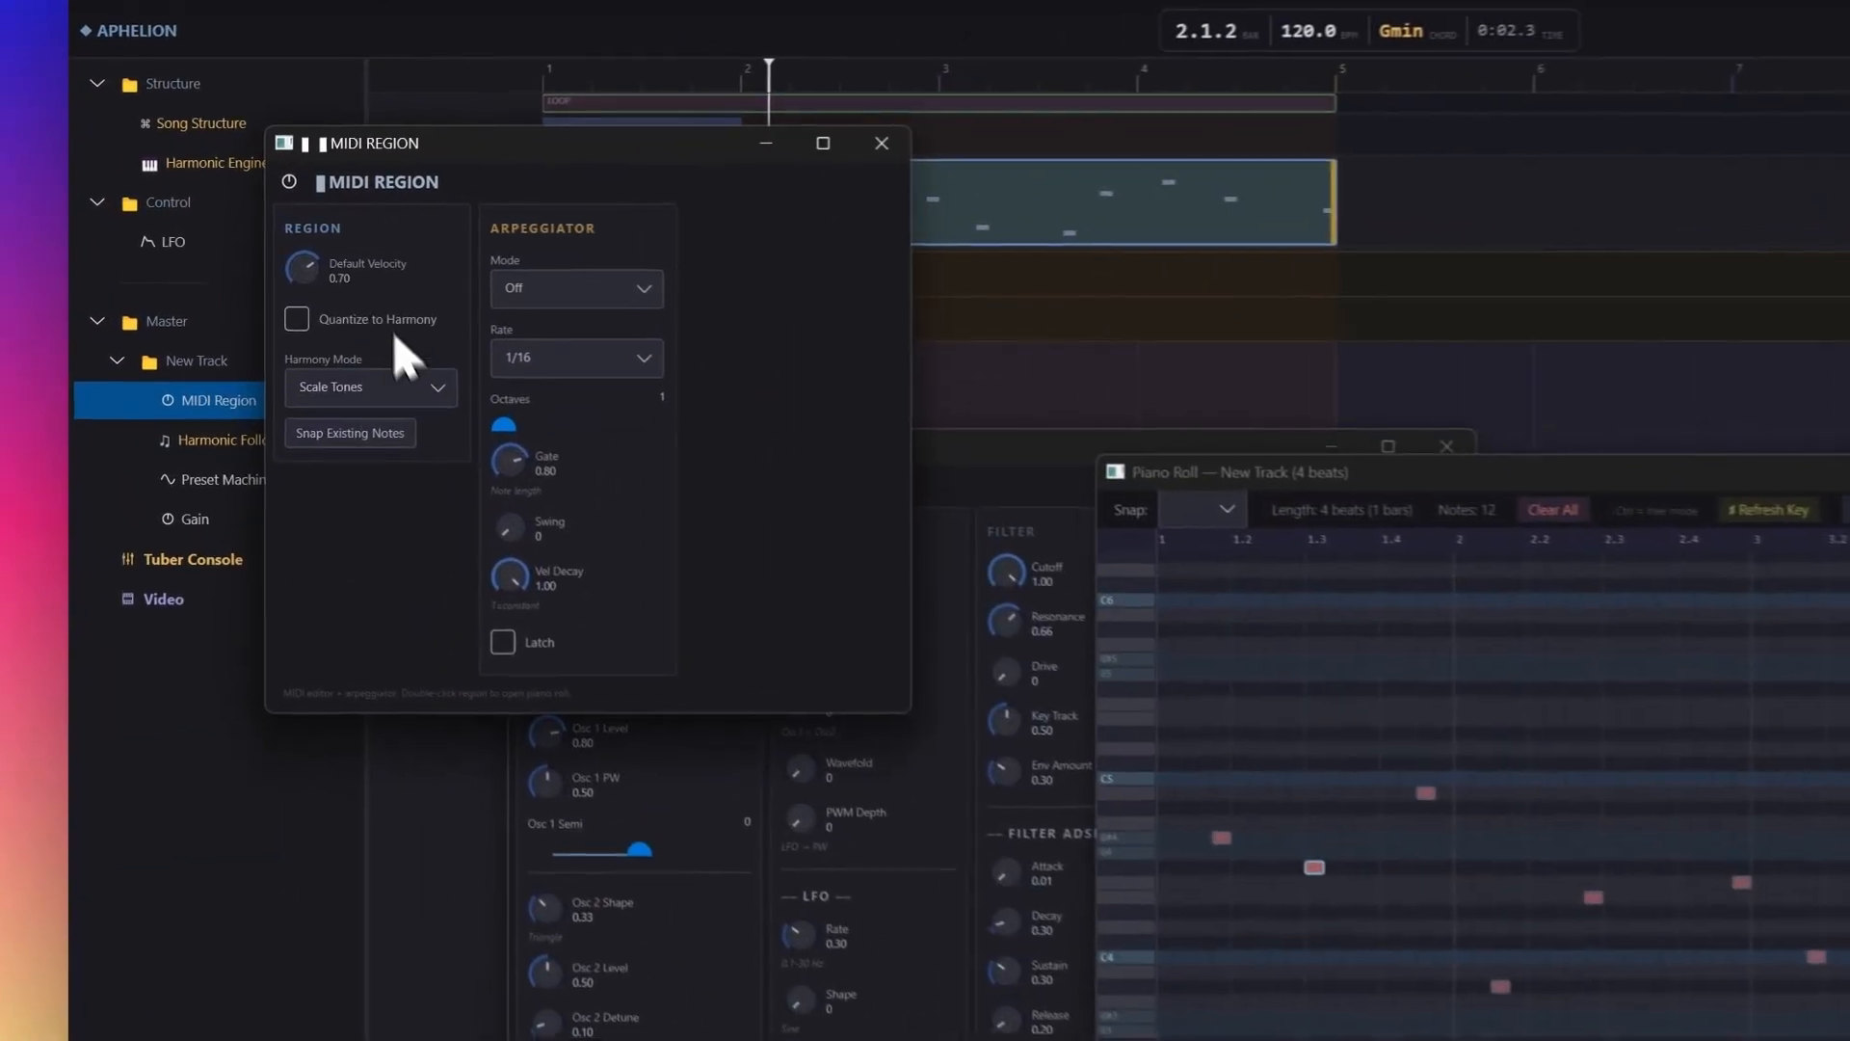
left_click(397, 321)
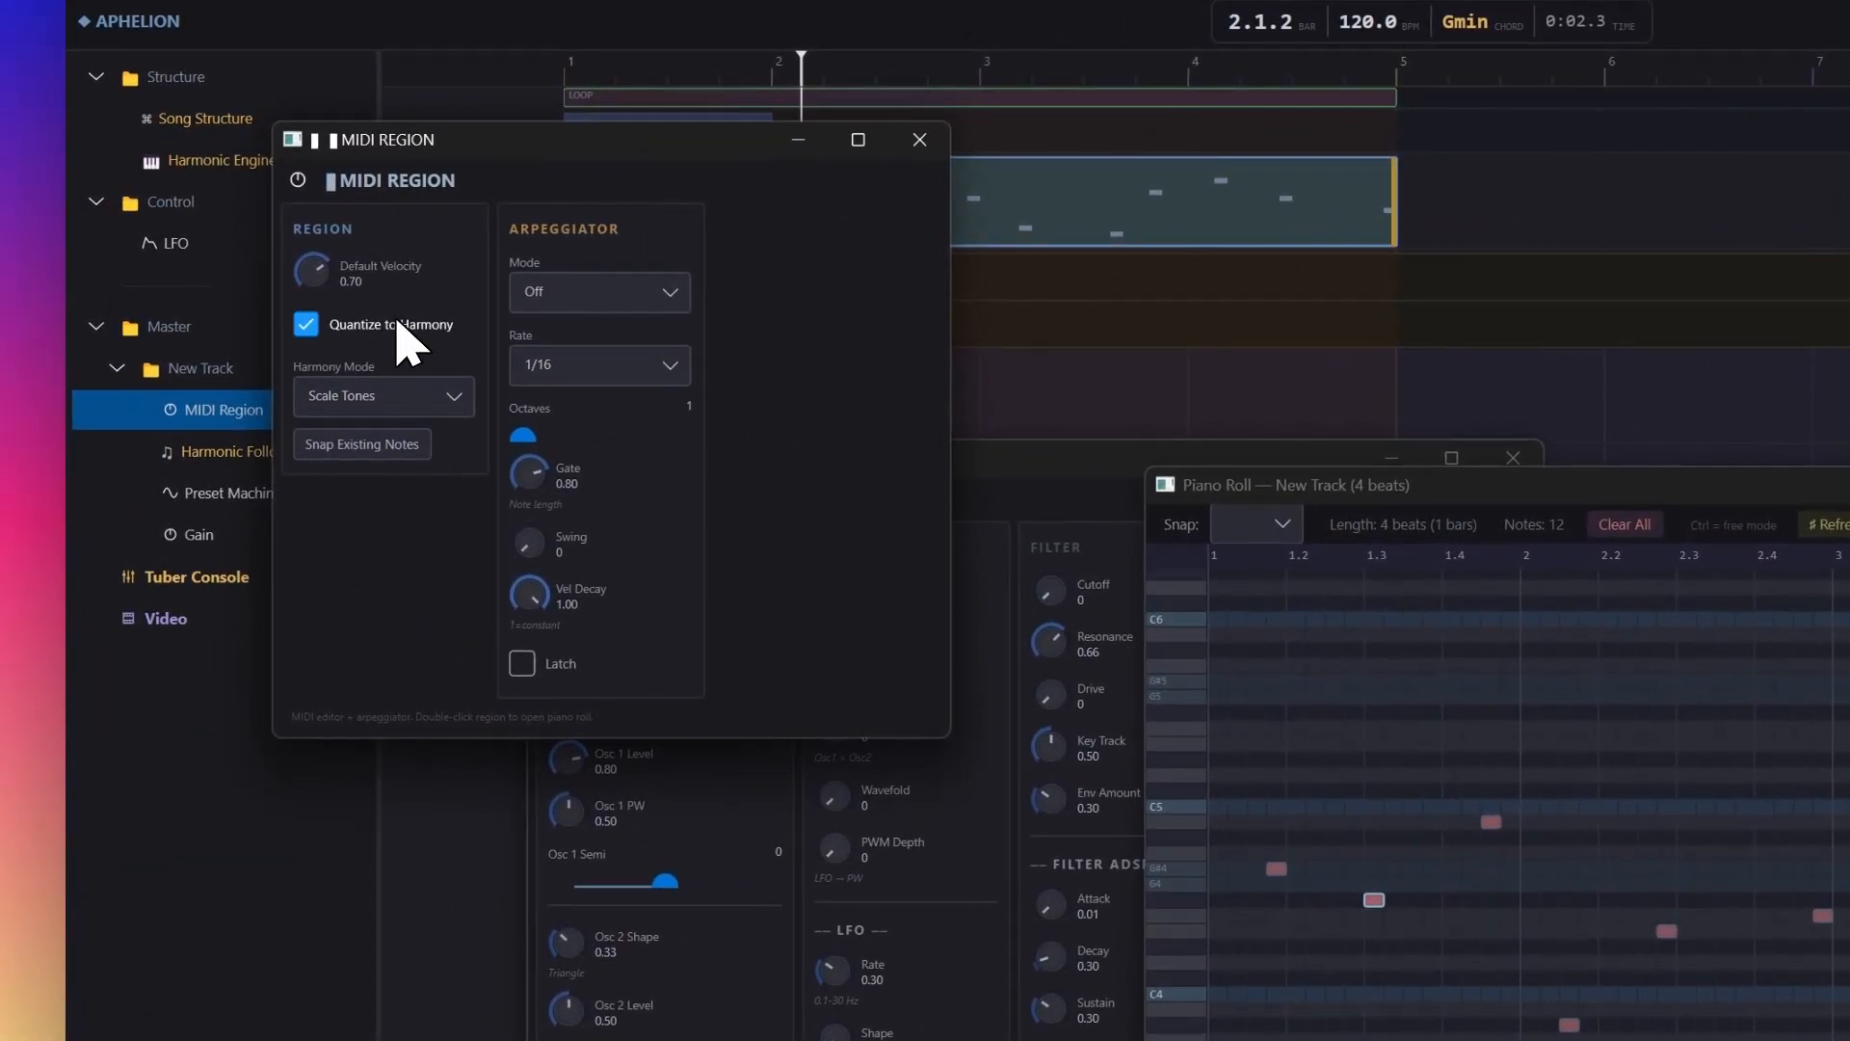
left_click(383, 396)
left_click(391, 469)
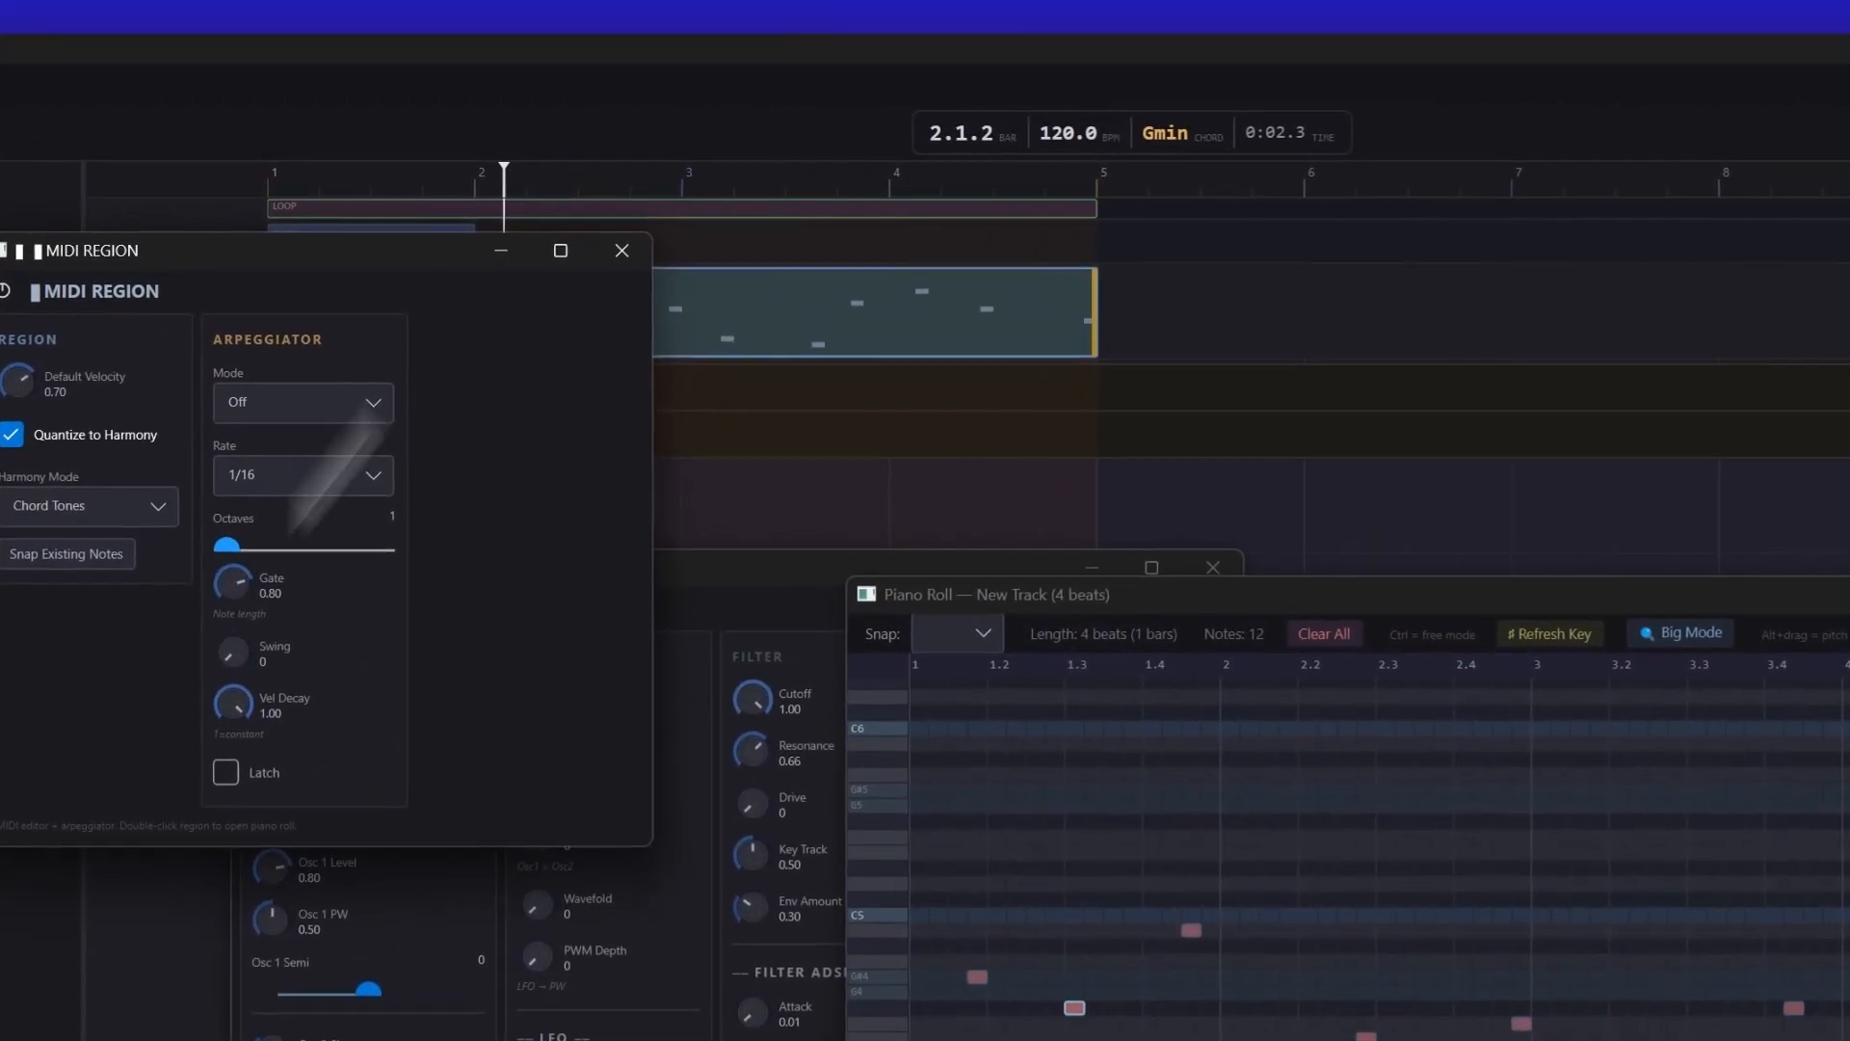
left_click(621, 250)
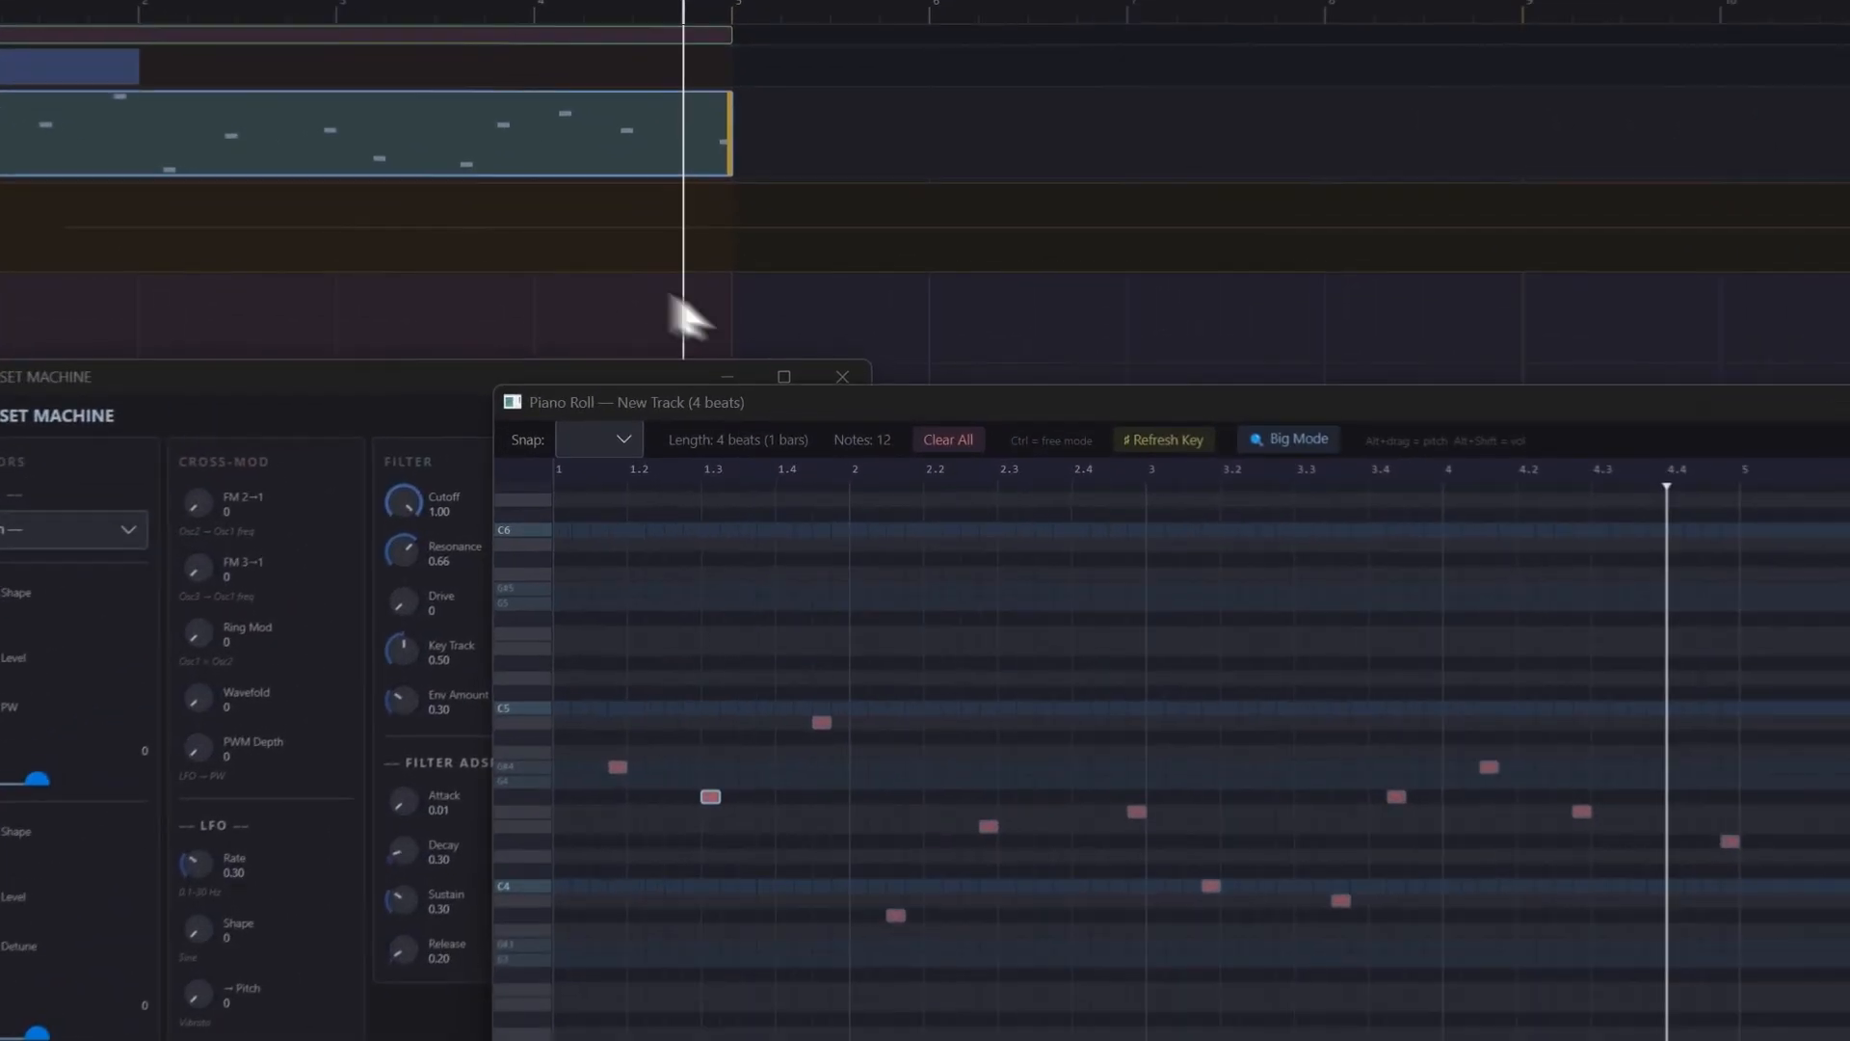
Step: Close the Preset Machine window
left_click(828, 355)
left_click(832, 364)
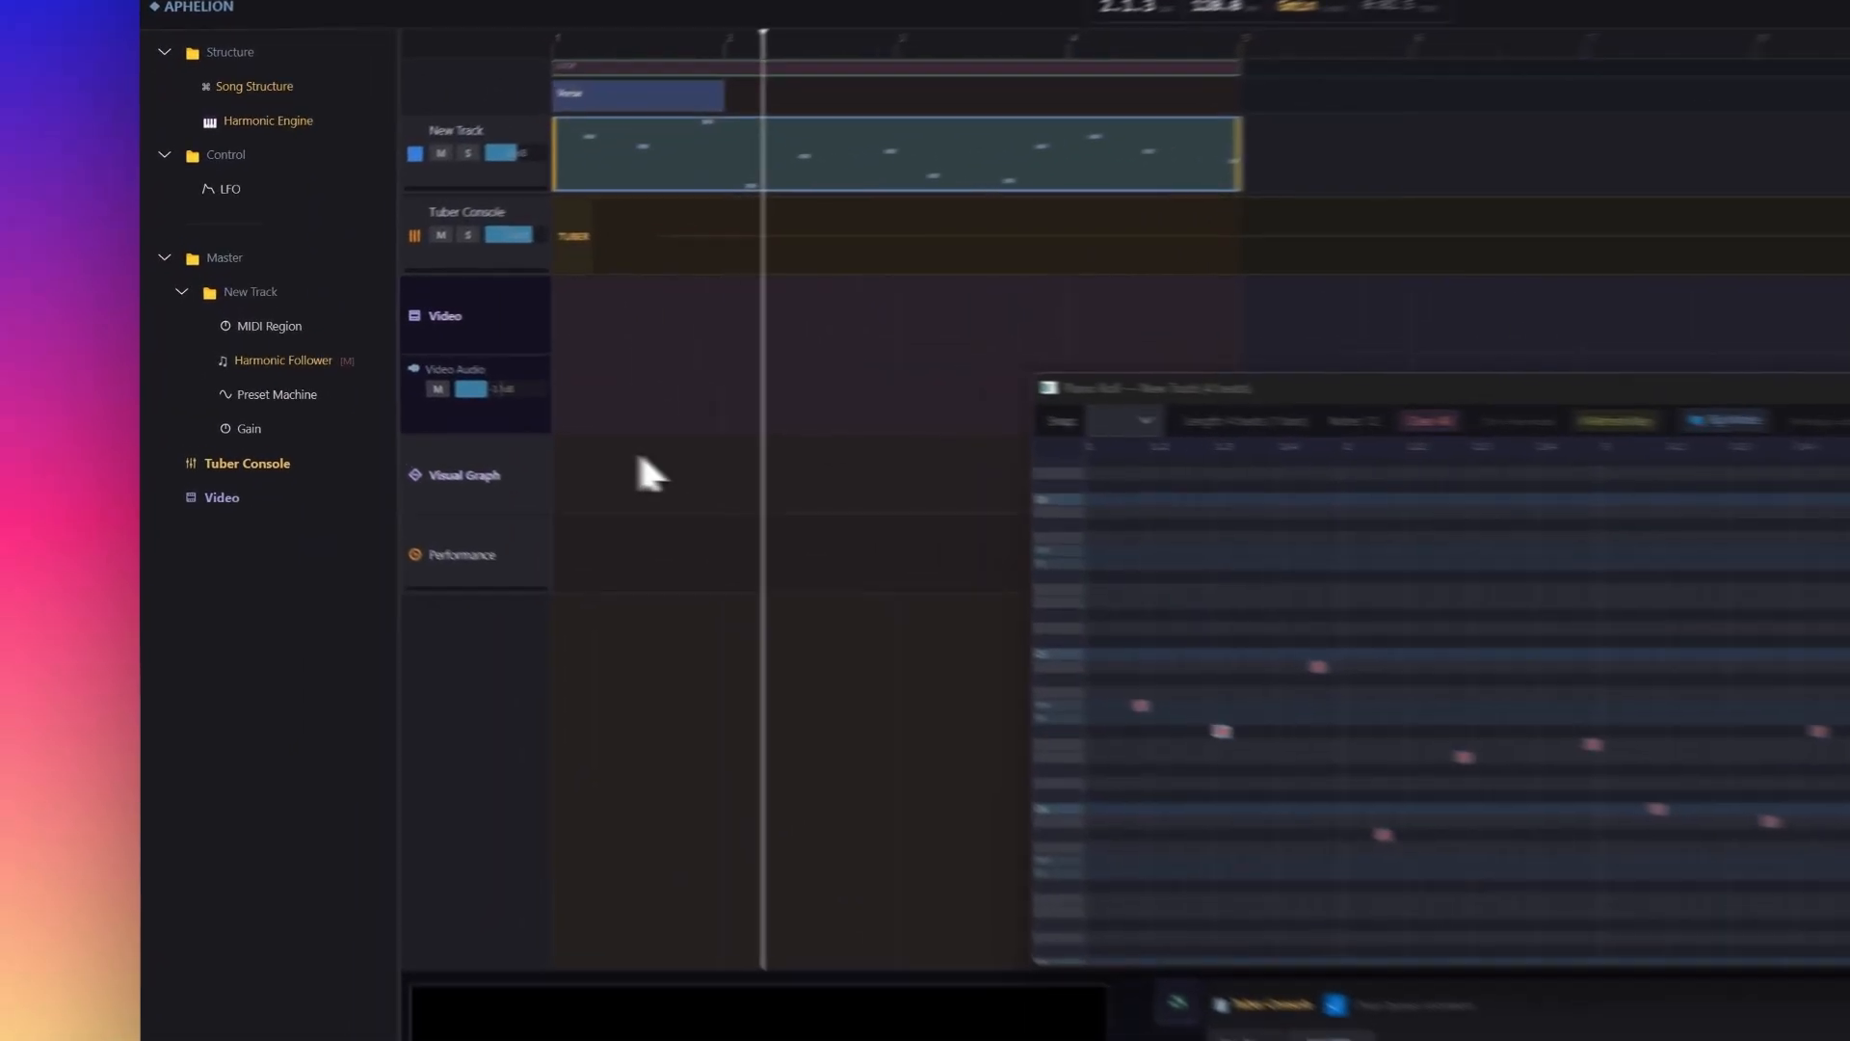
Step: Delete the Preset Machine from New Track and add the Donk analog synth module in its place
right_click(333, 375)
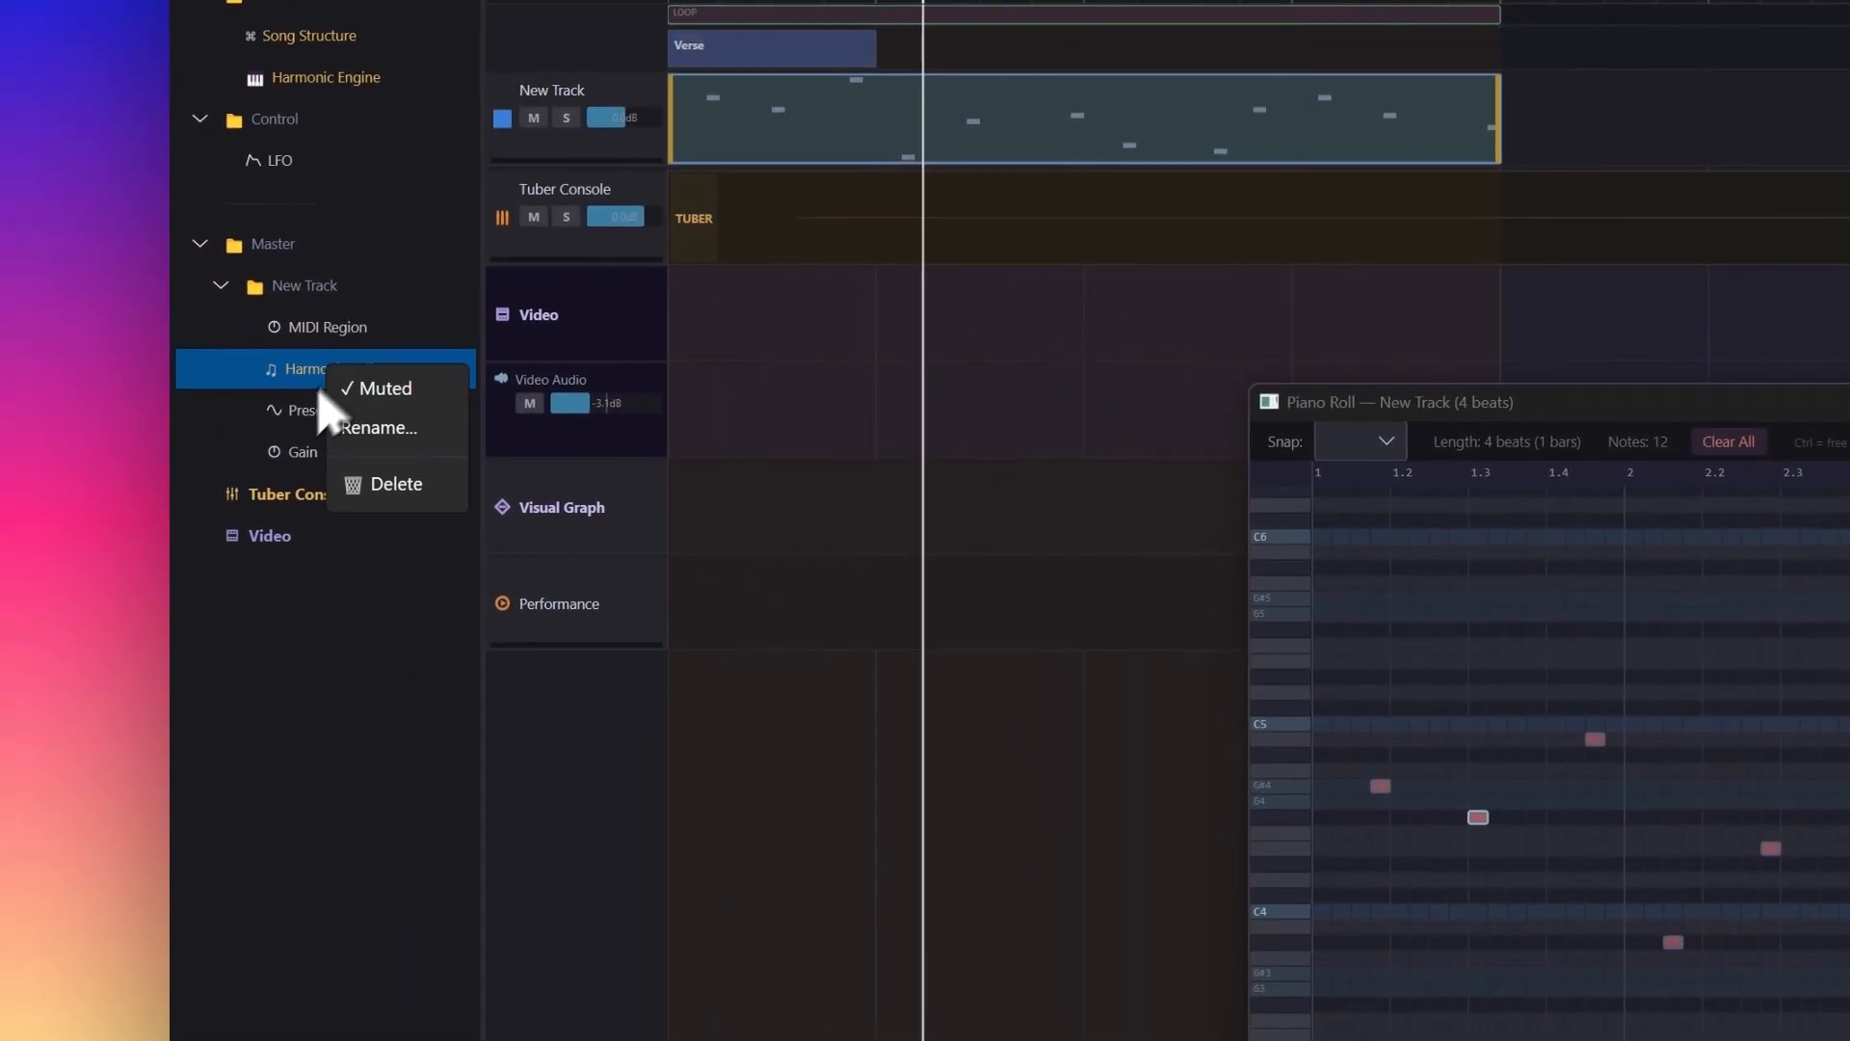
right_click(299, 413)
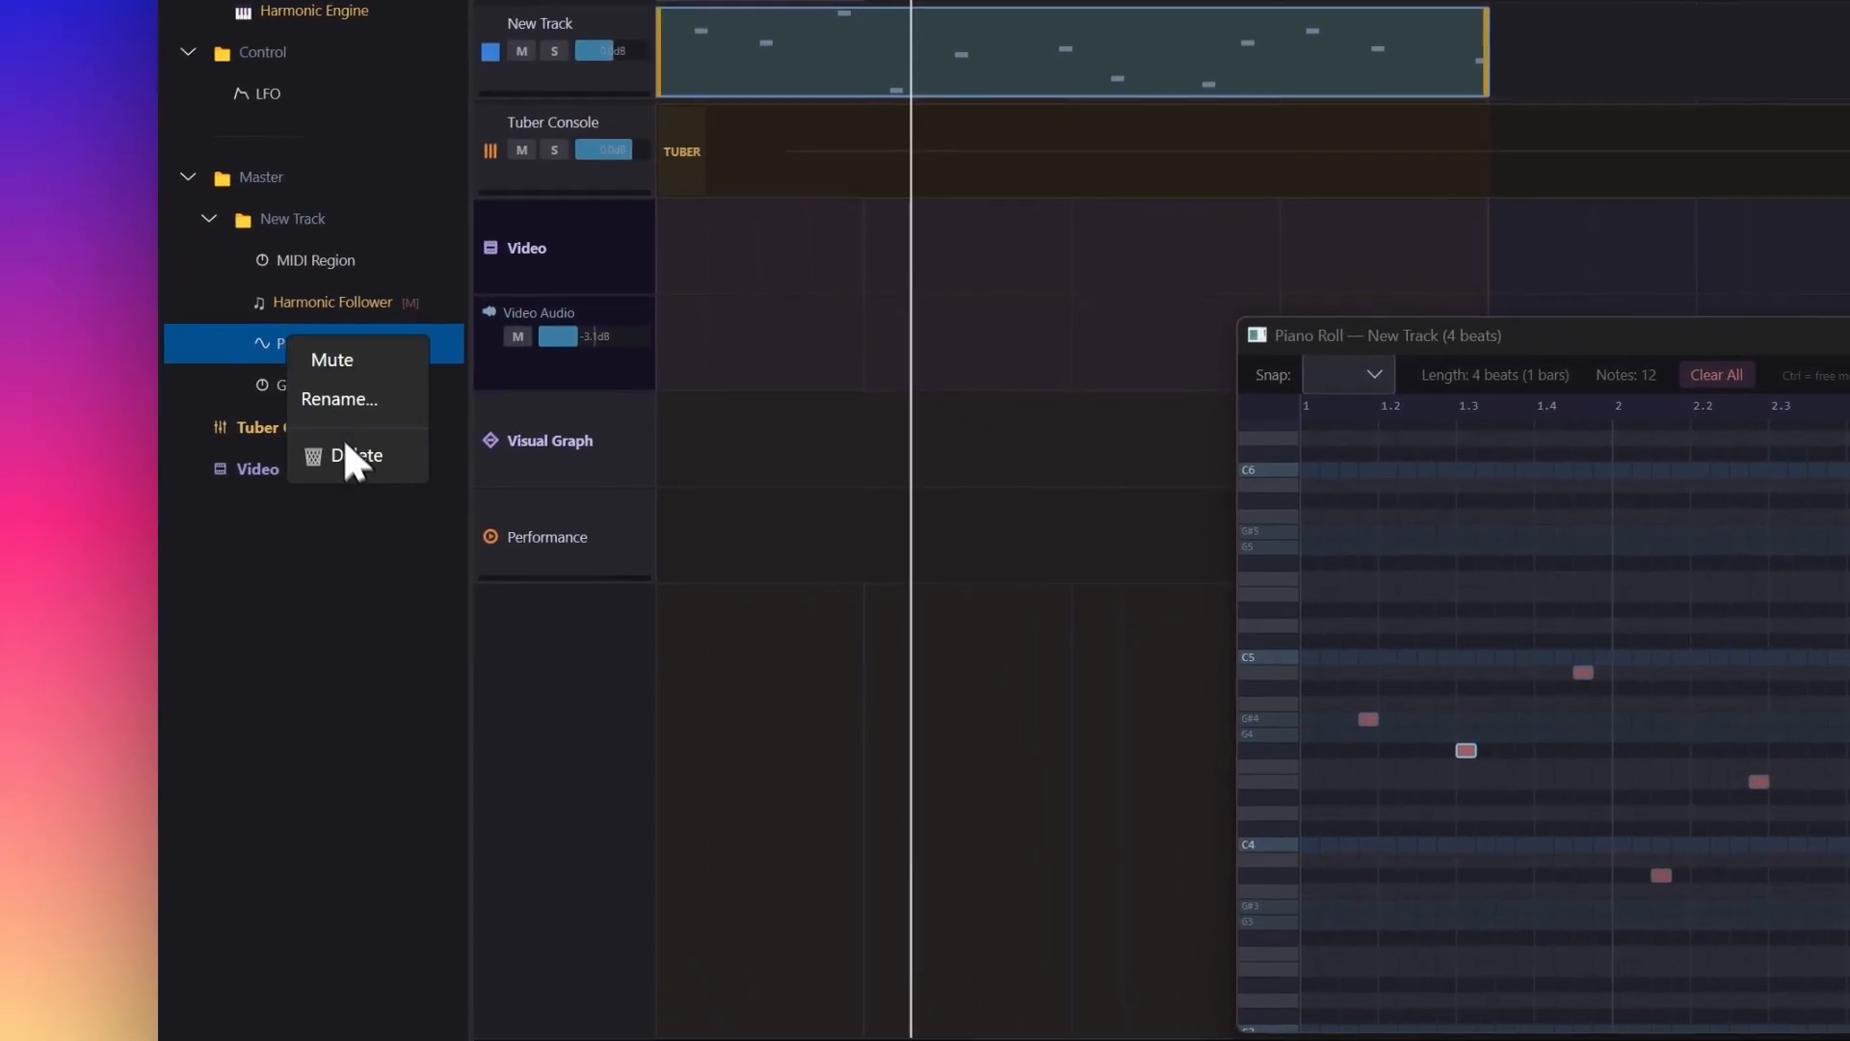
left_click(347, 452)
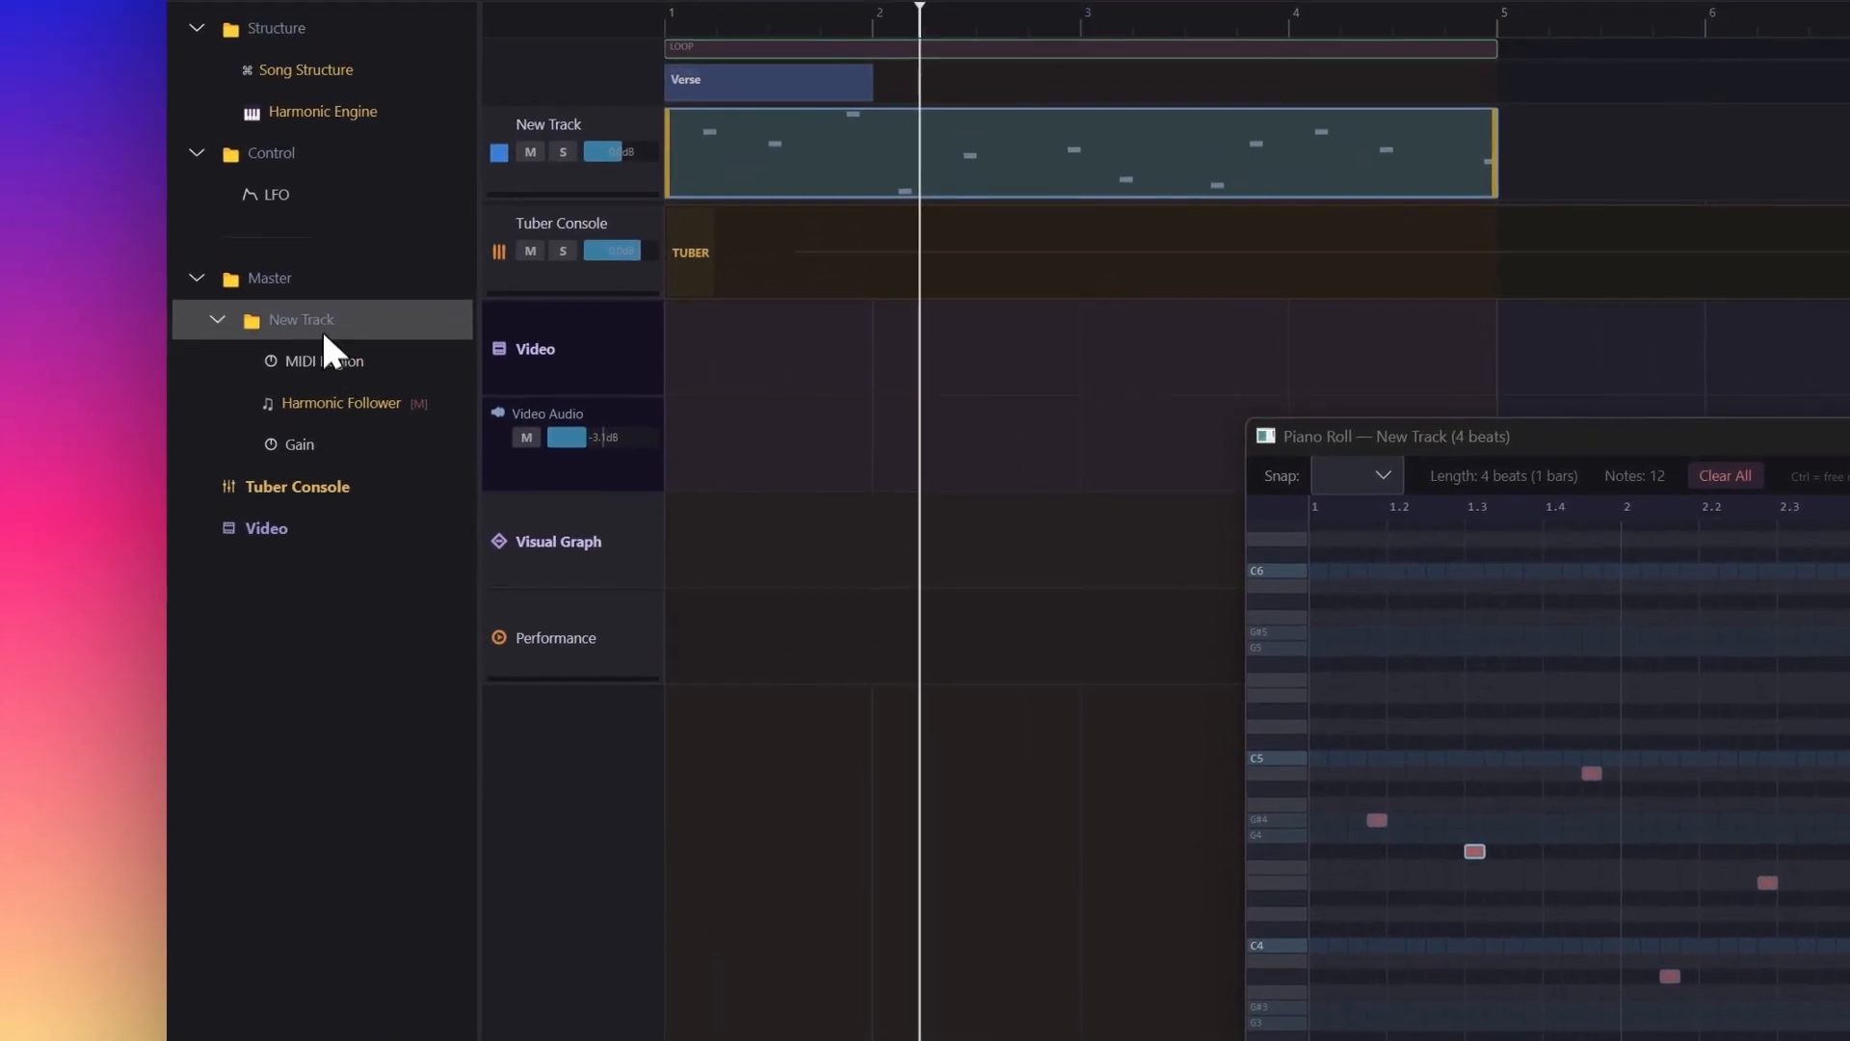
right_click(307, 225)
mouse_move(197, 310)
mouse_move(376, 313)
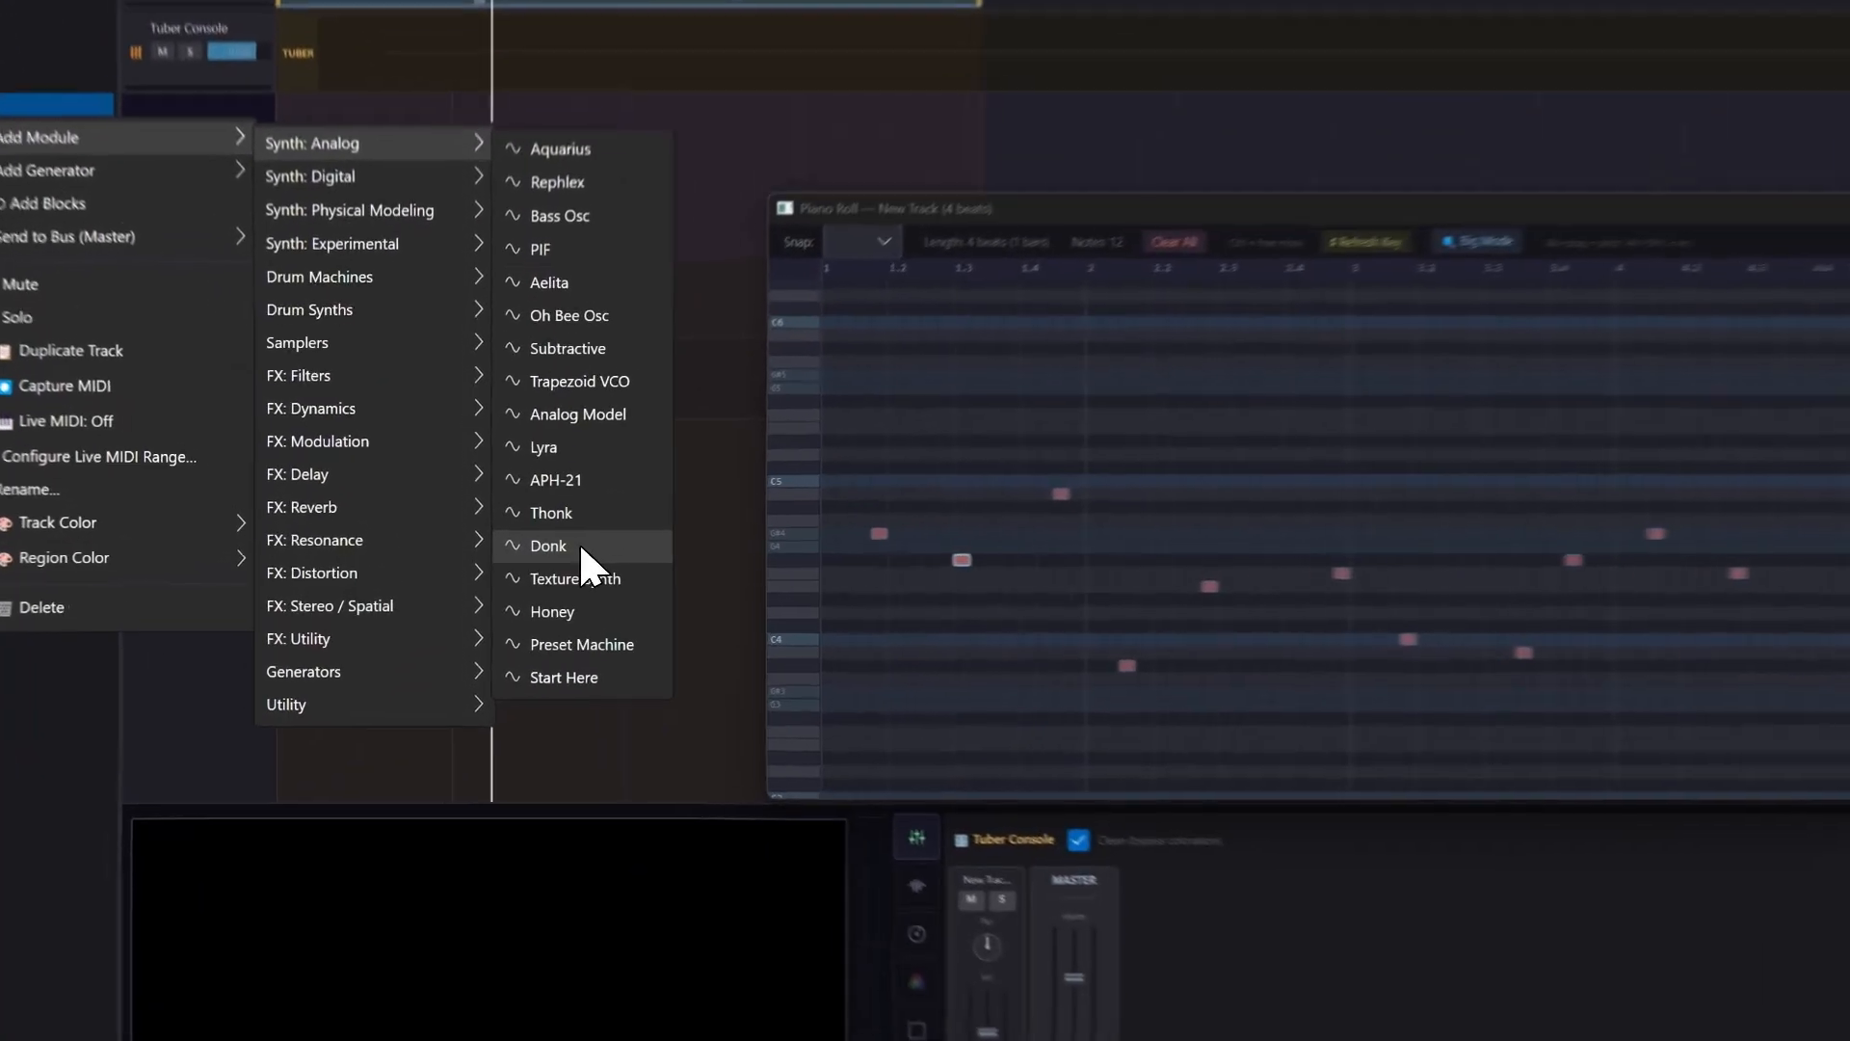
left_click(605, 547)
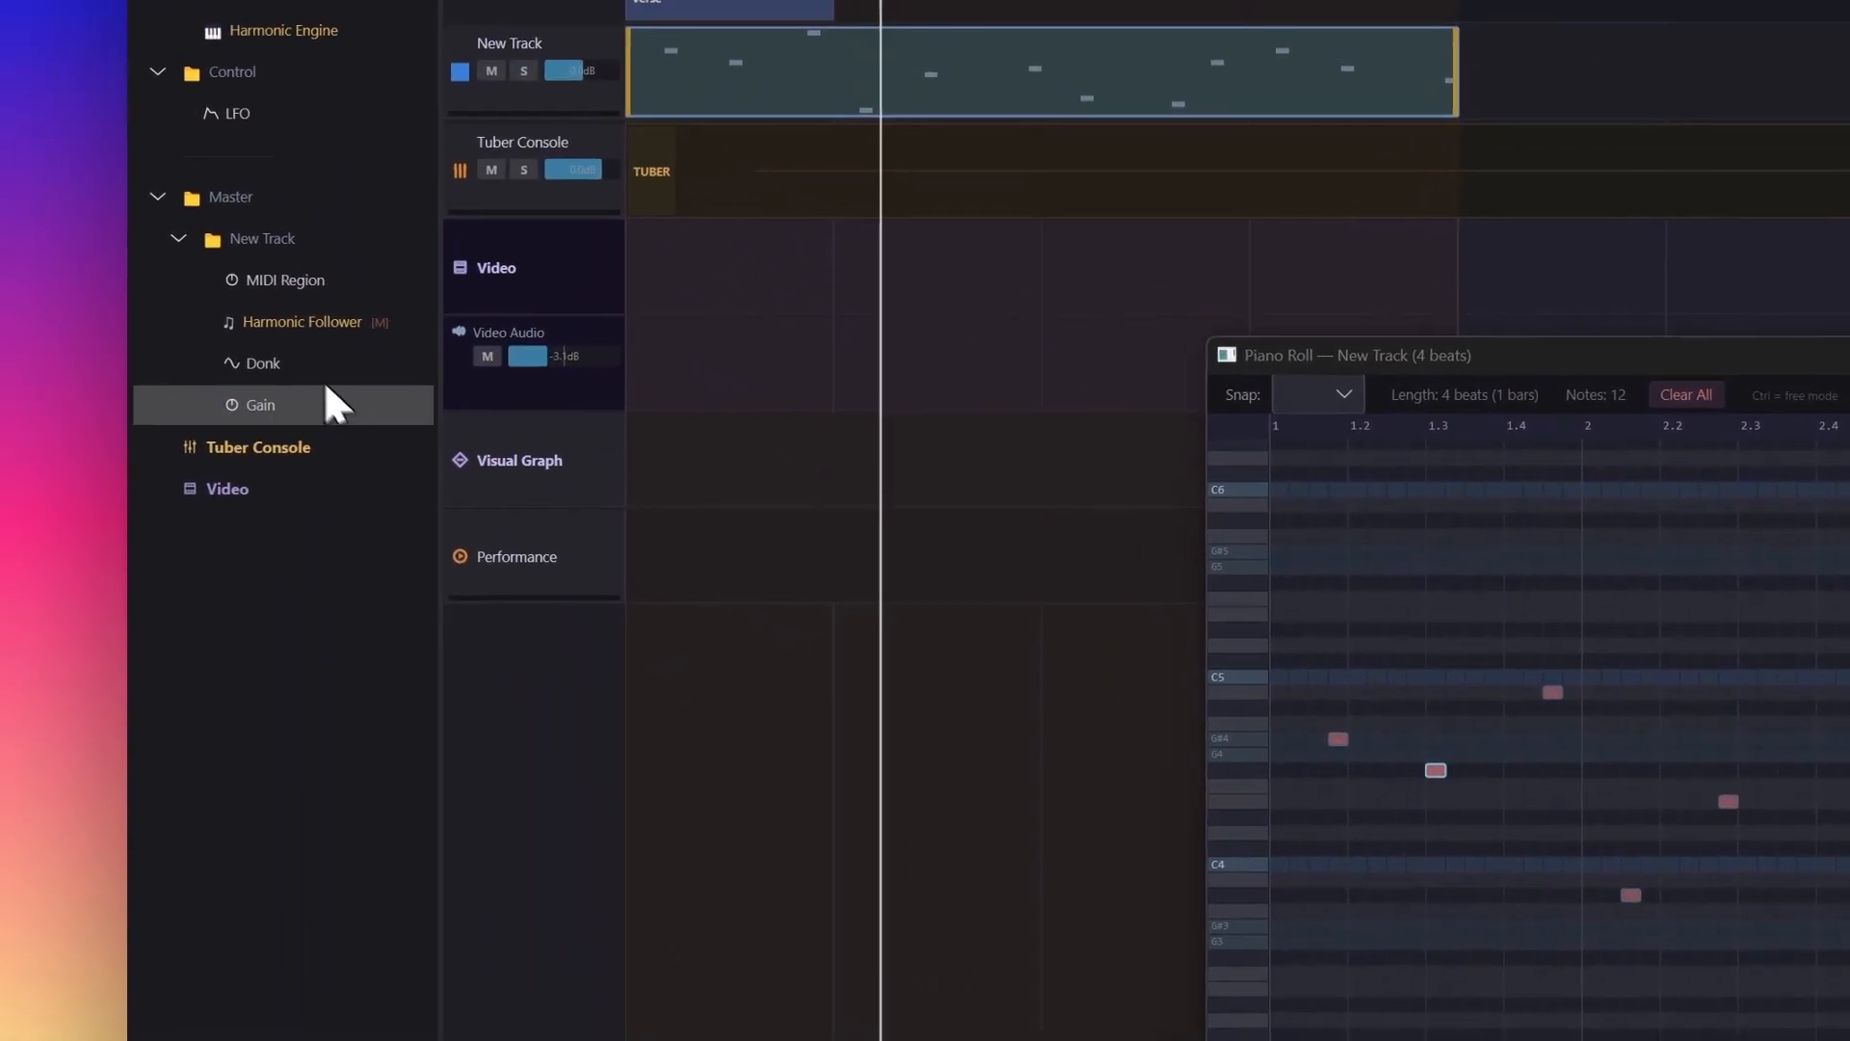
Step: Load the Hard Bounce preset in the Donk module and close its window
double_click(326, 373)
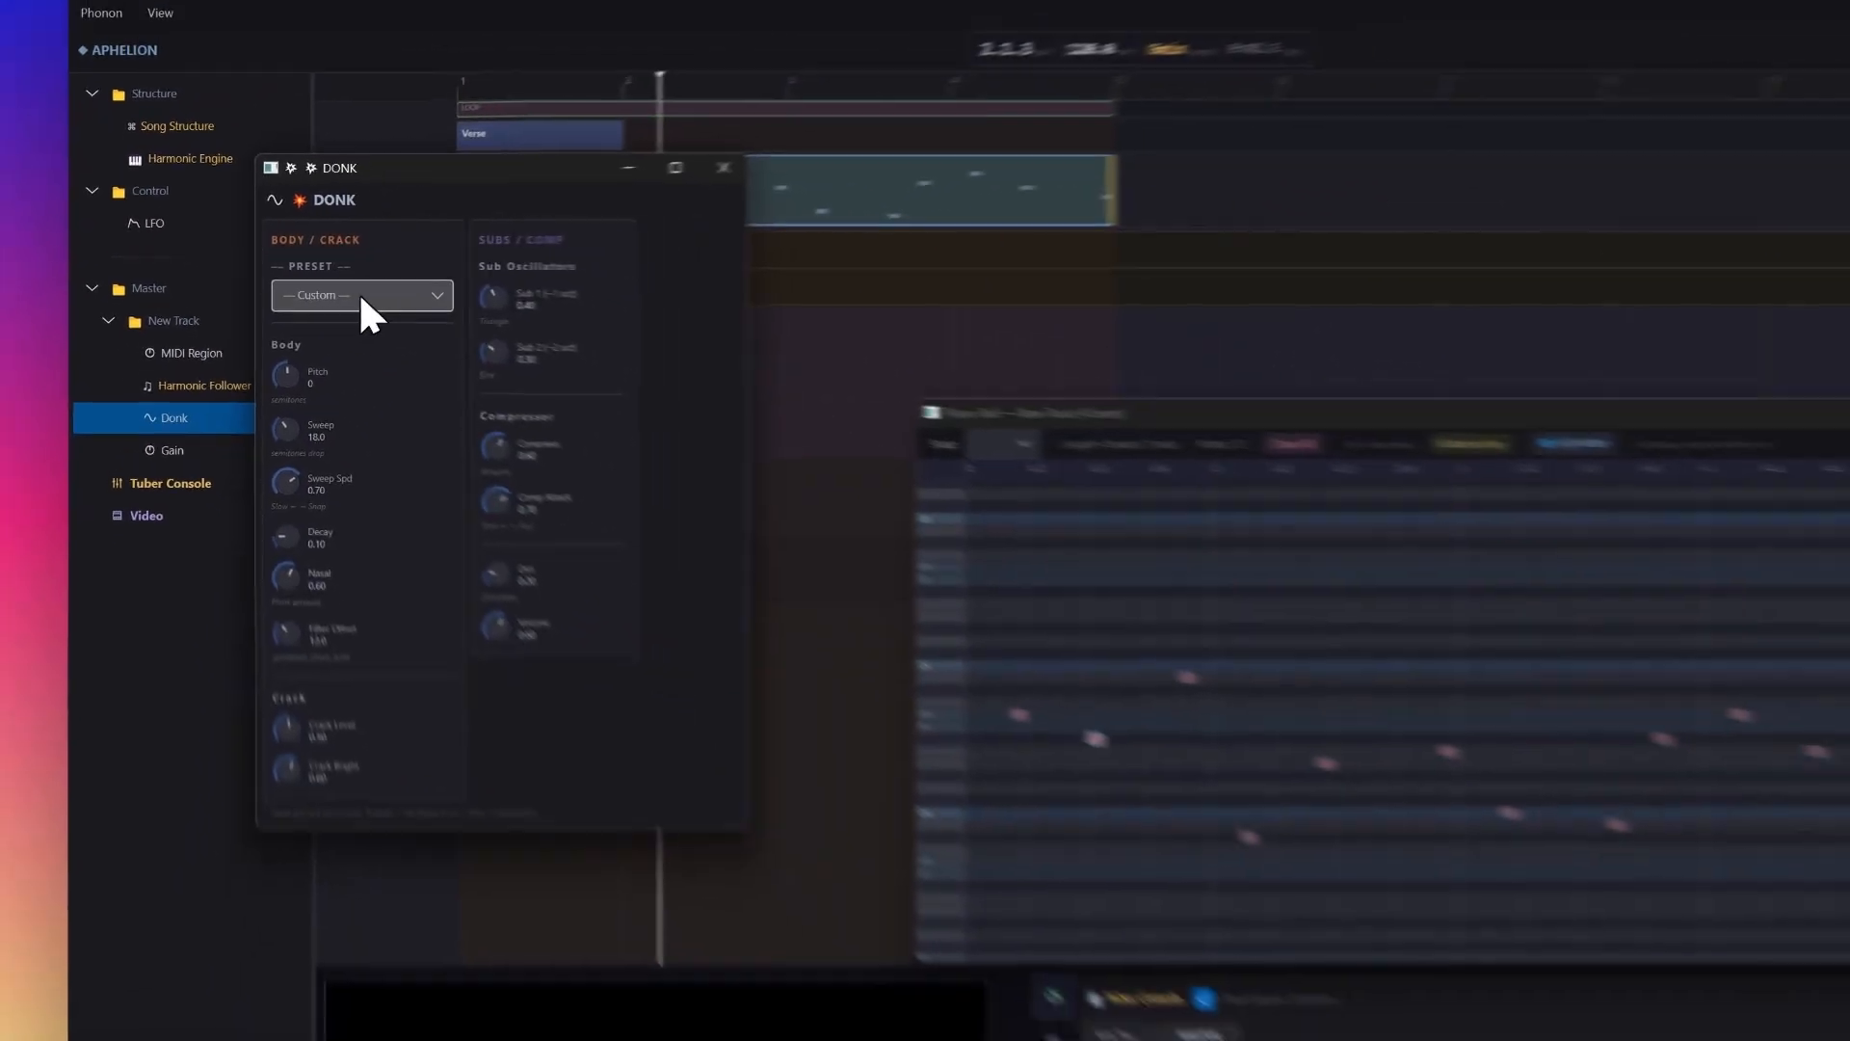
left_click(505, 207)
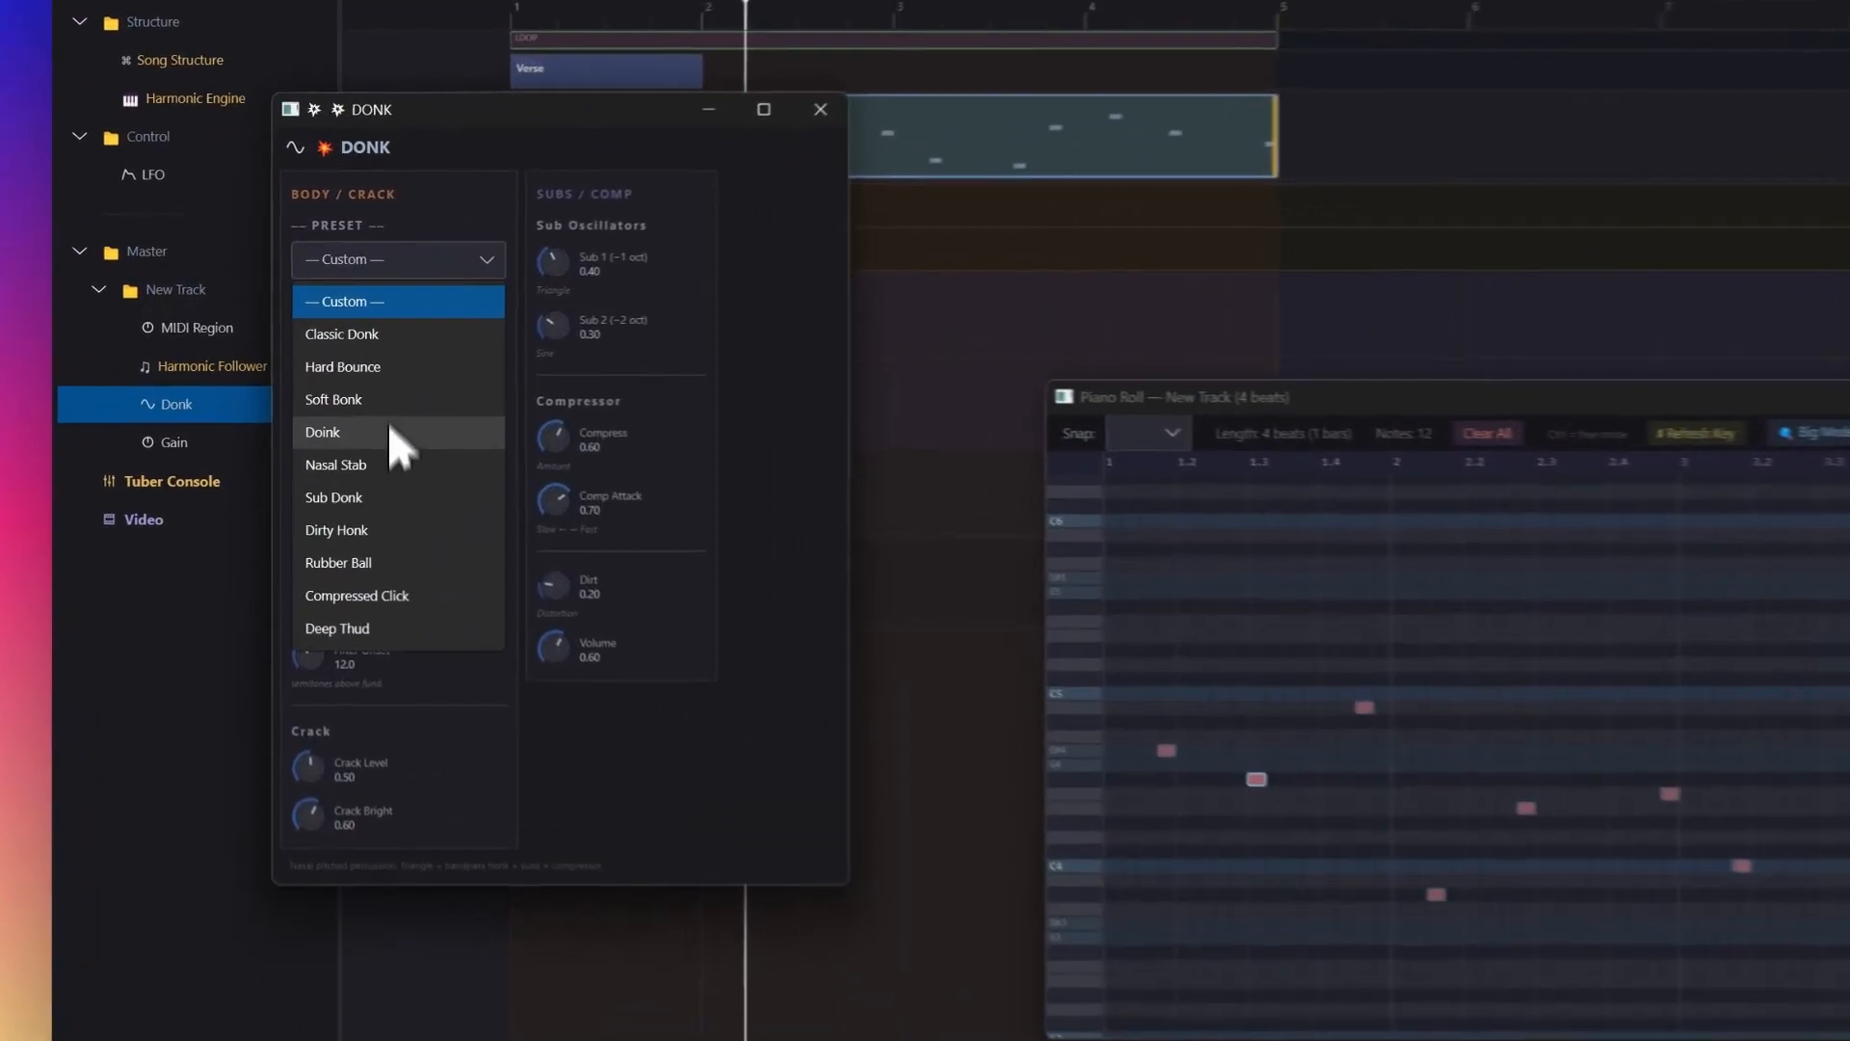
left_click(399, 371)
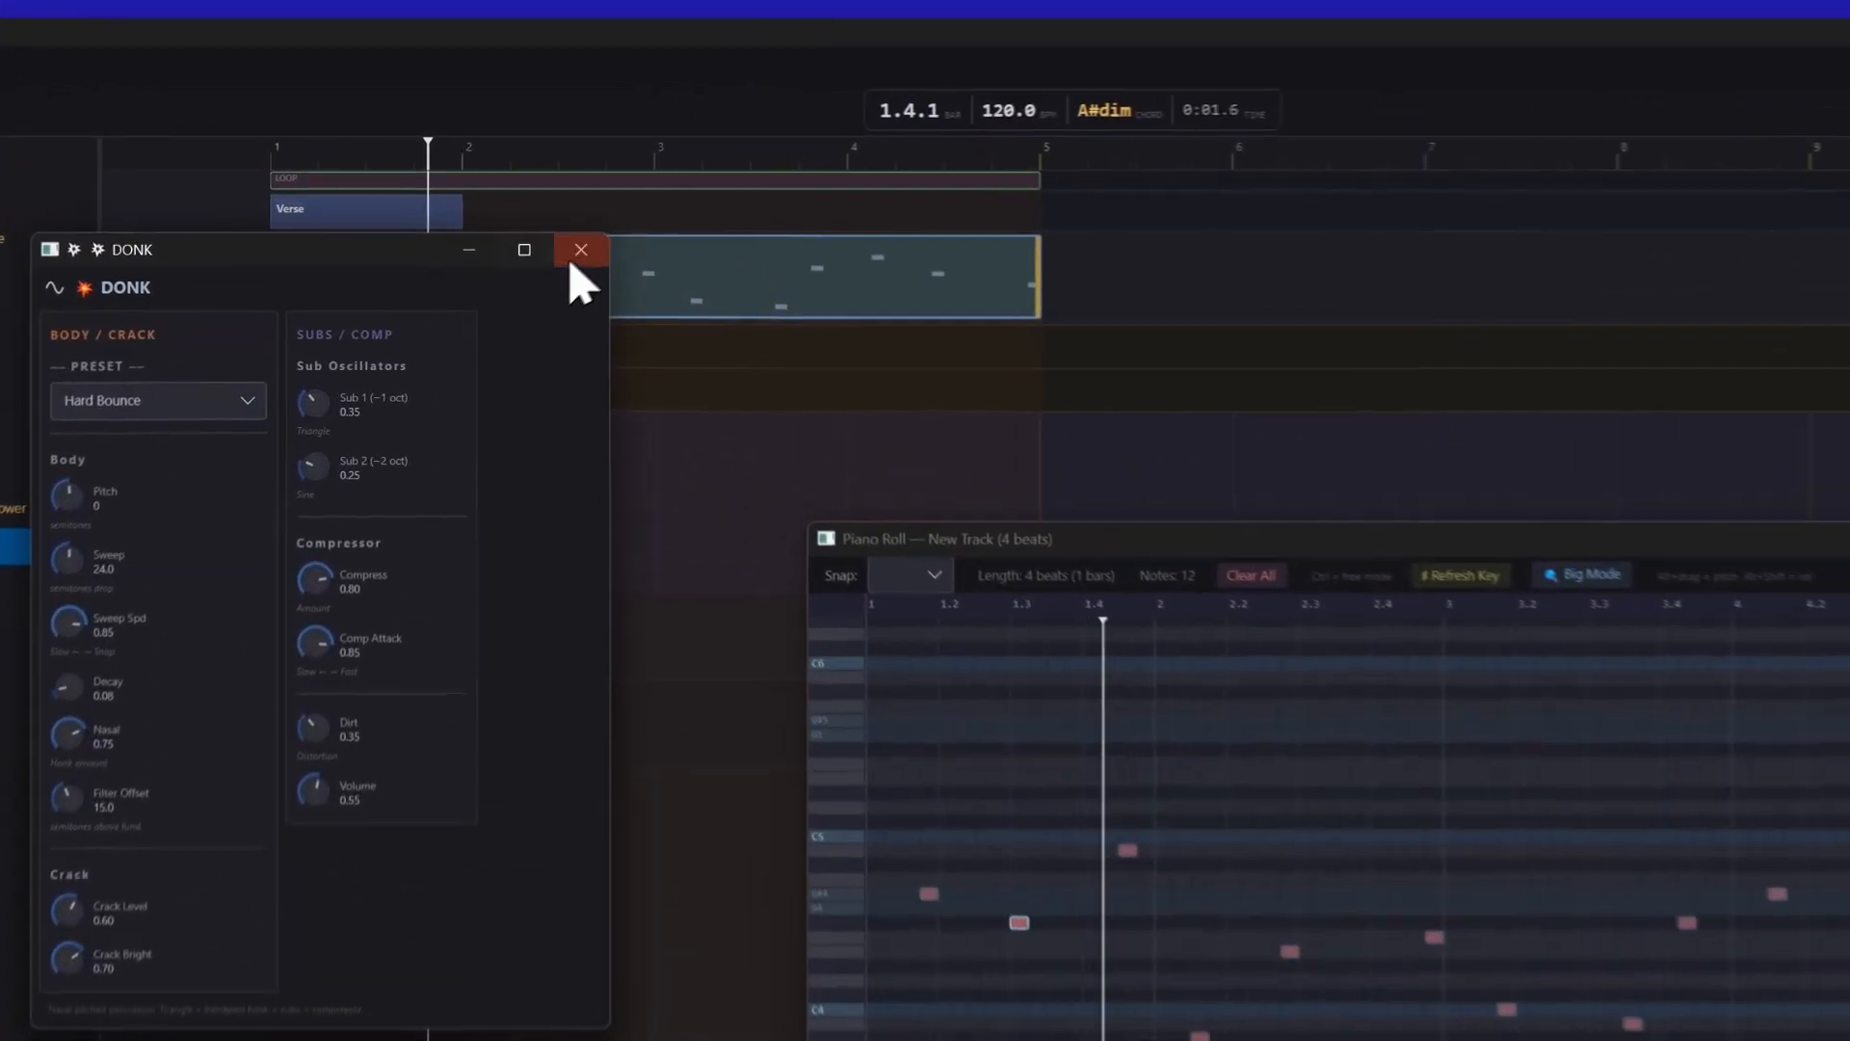
left_click(595, 261)
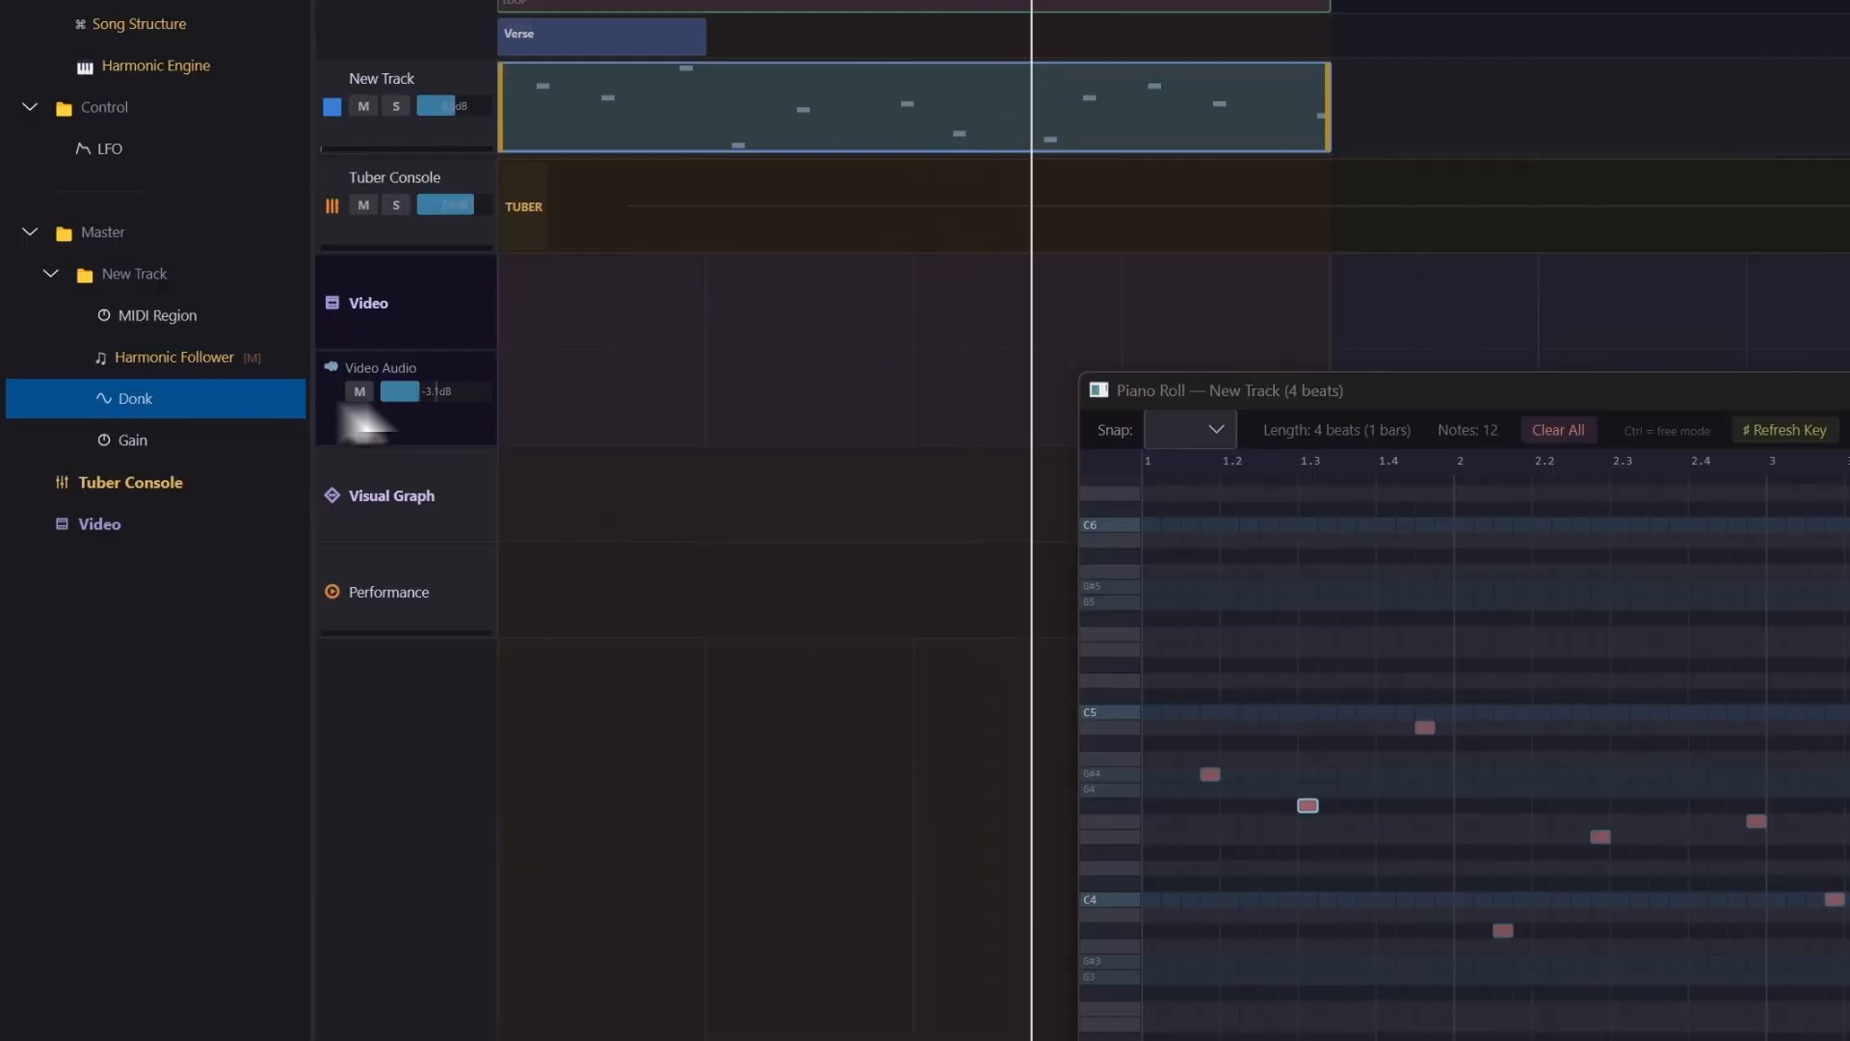
Step: Lower the volume of New Track's Gain module to 0.46 and close its window
left_click(188, 439)
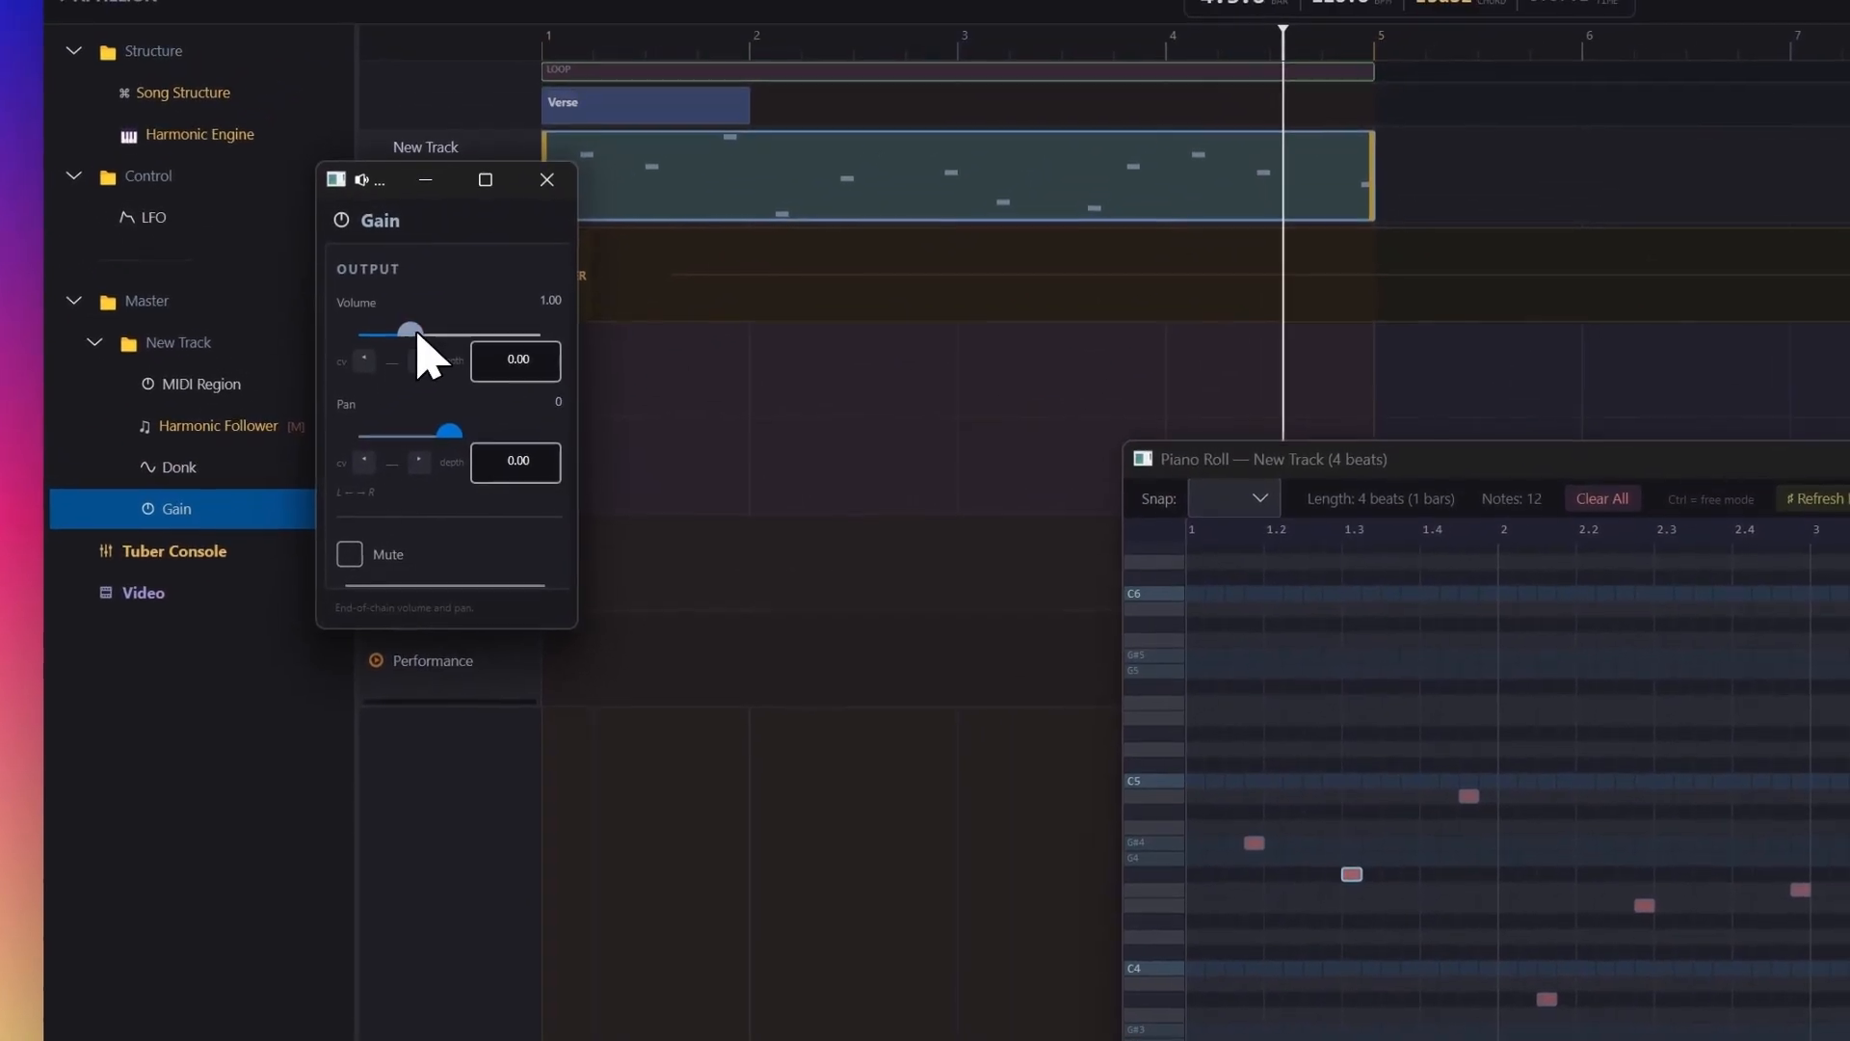
left_click_drag(417, 334, 392, 332)
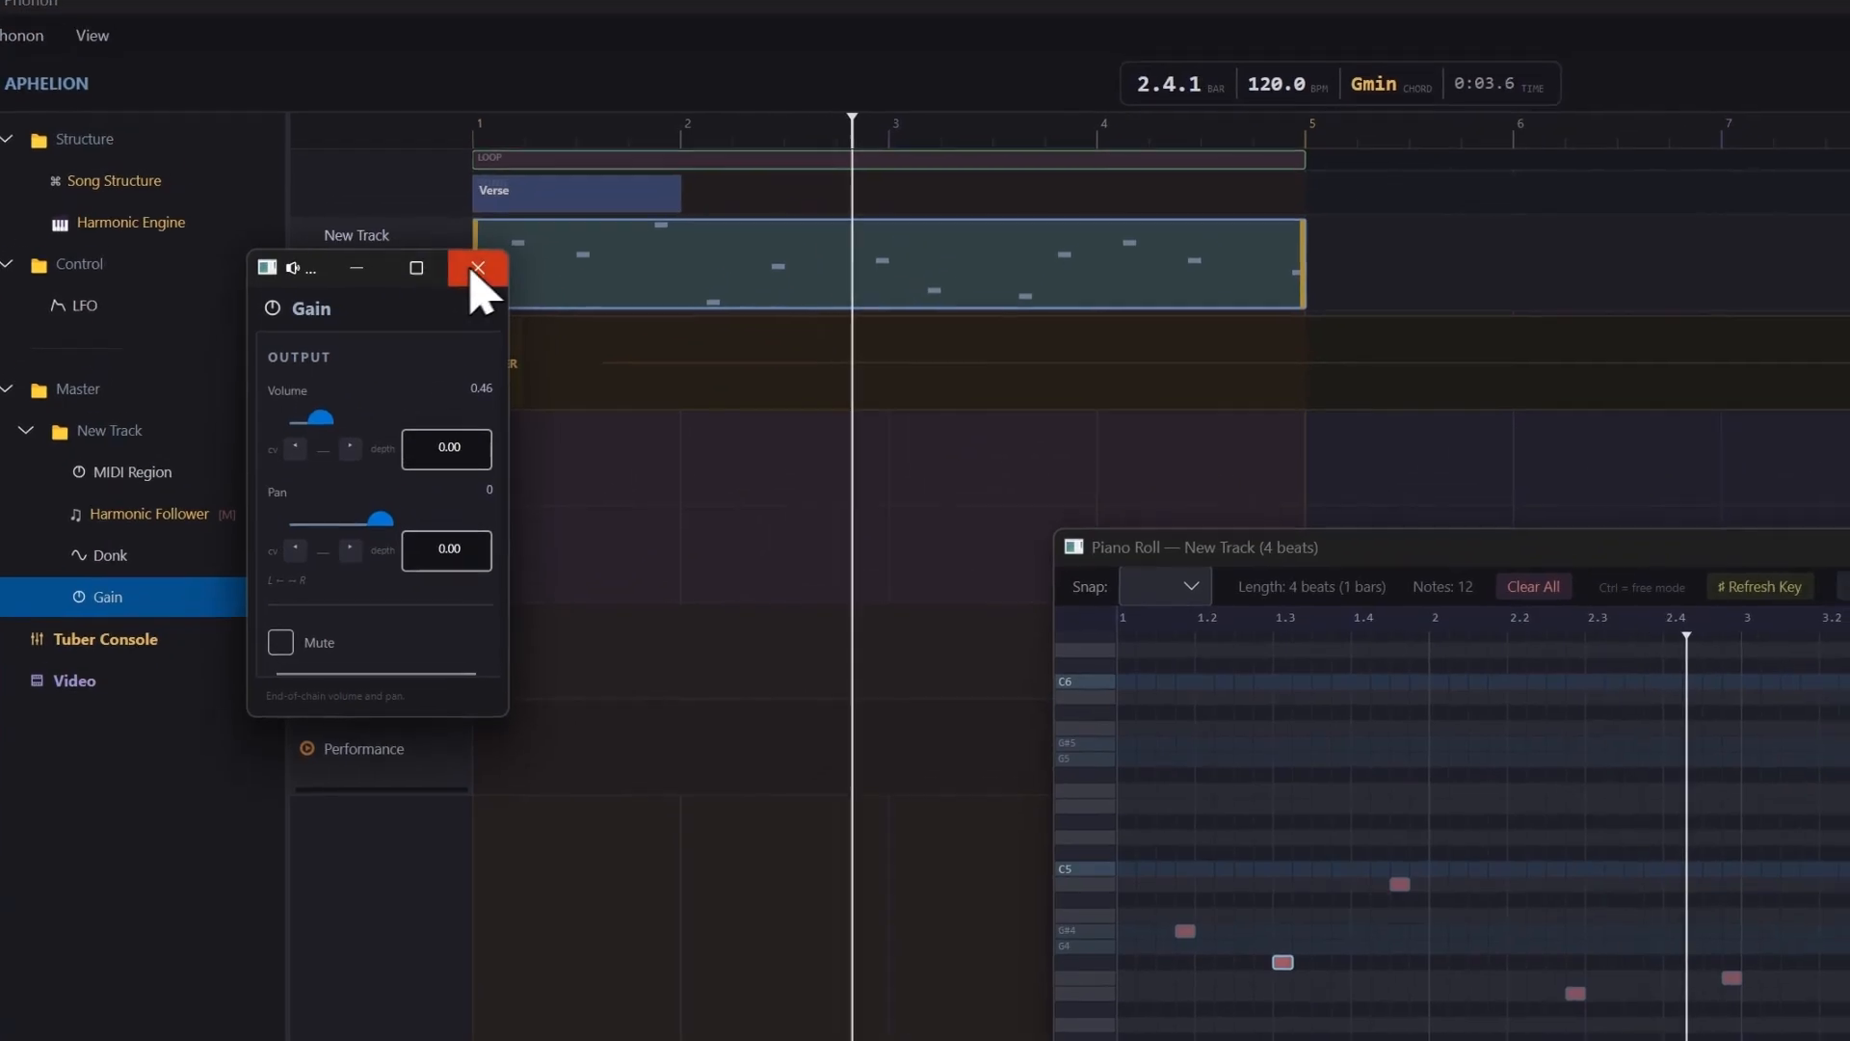
left_click(540, 200)
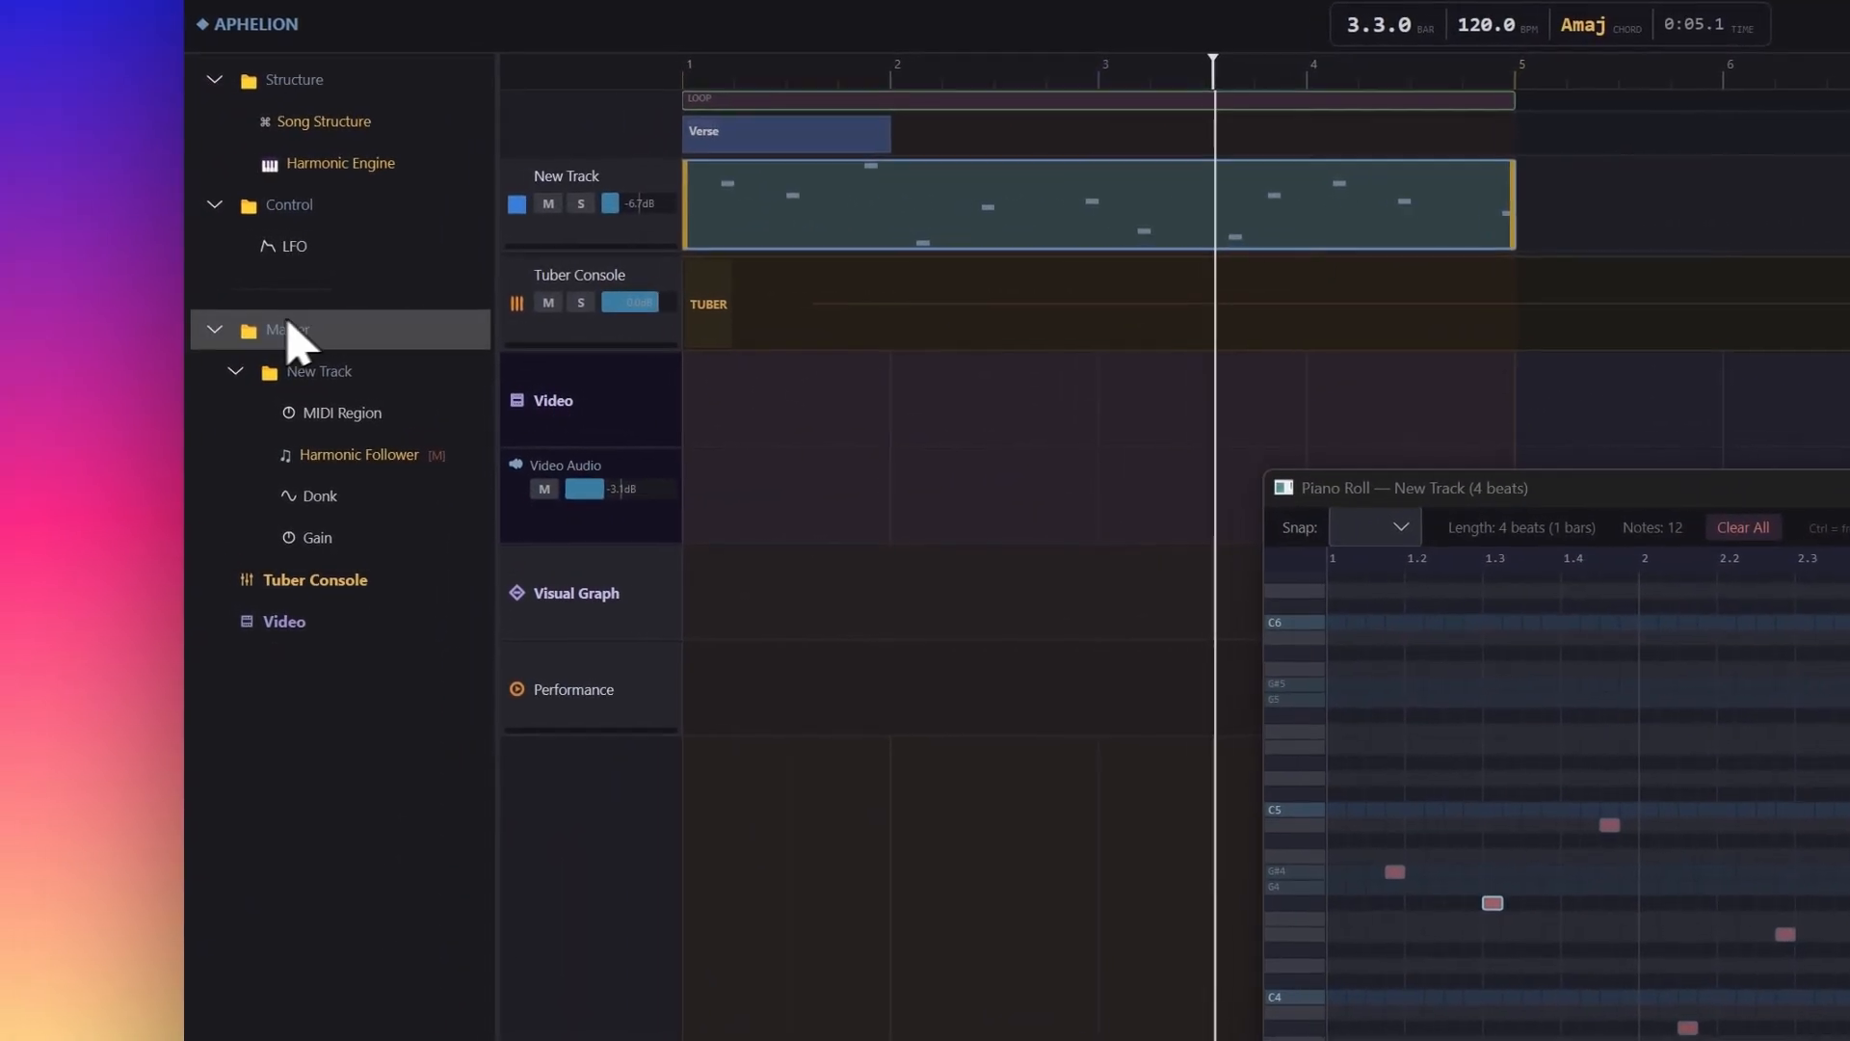
Step: Add a second track under Master and rename it Drums
right_click(294, 330)
left_click(322, 323)
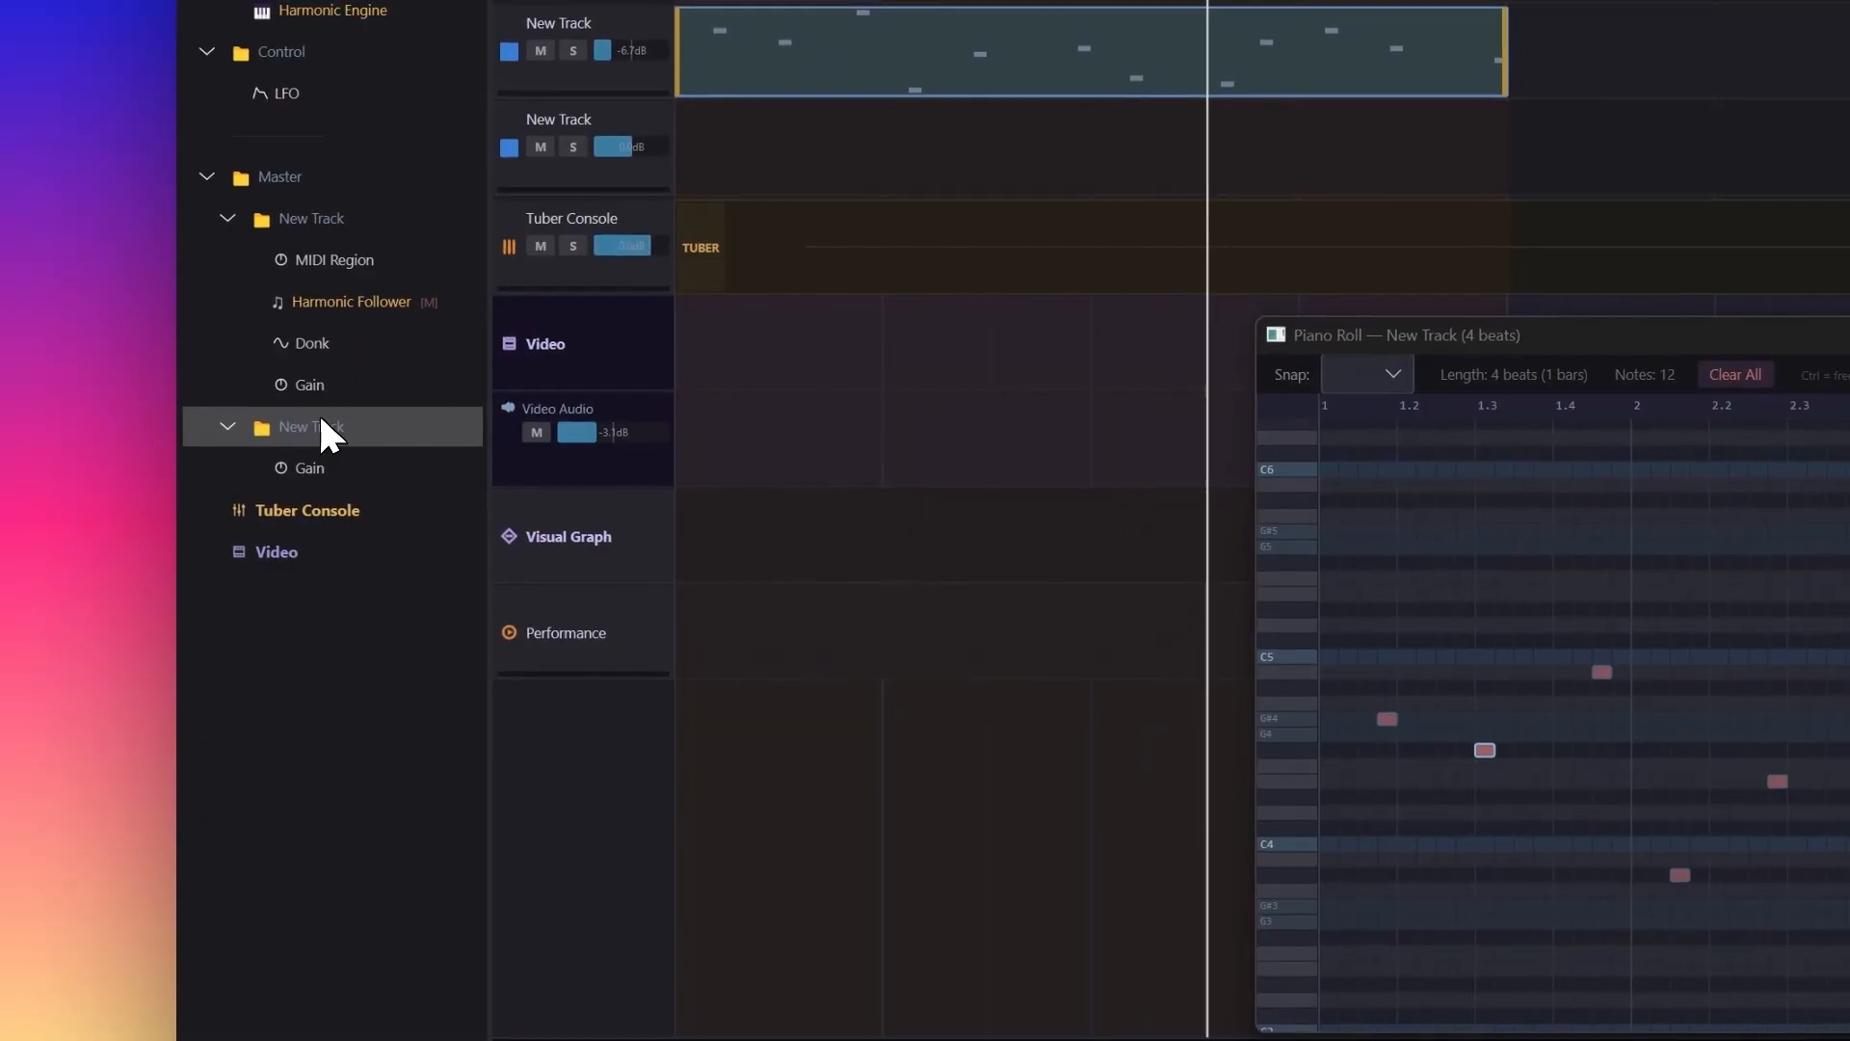
left_click(323, 424)
left_click(323, 424)
right_click(323, 424)
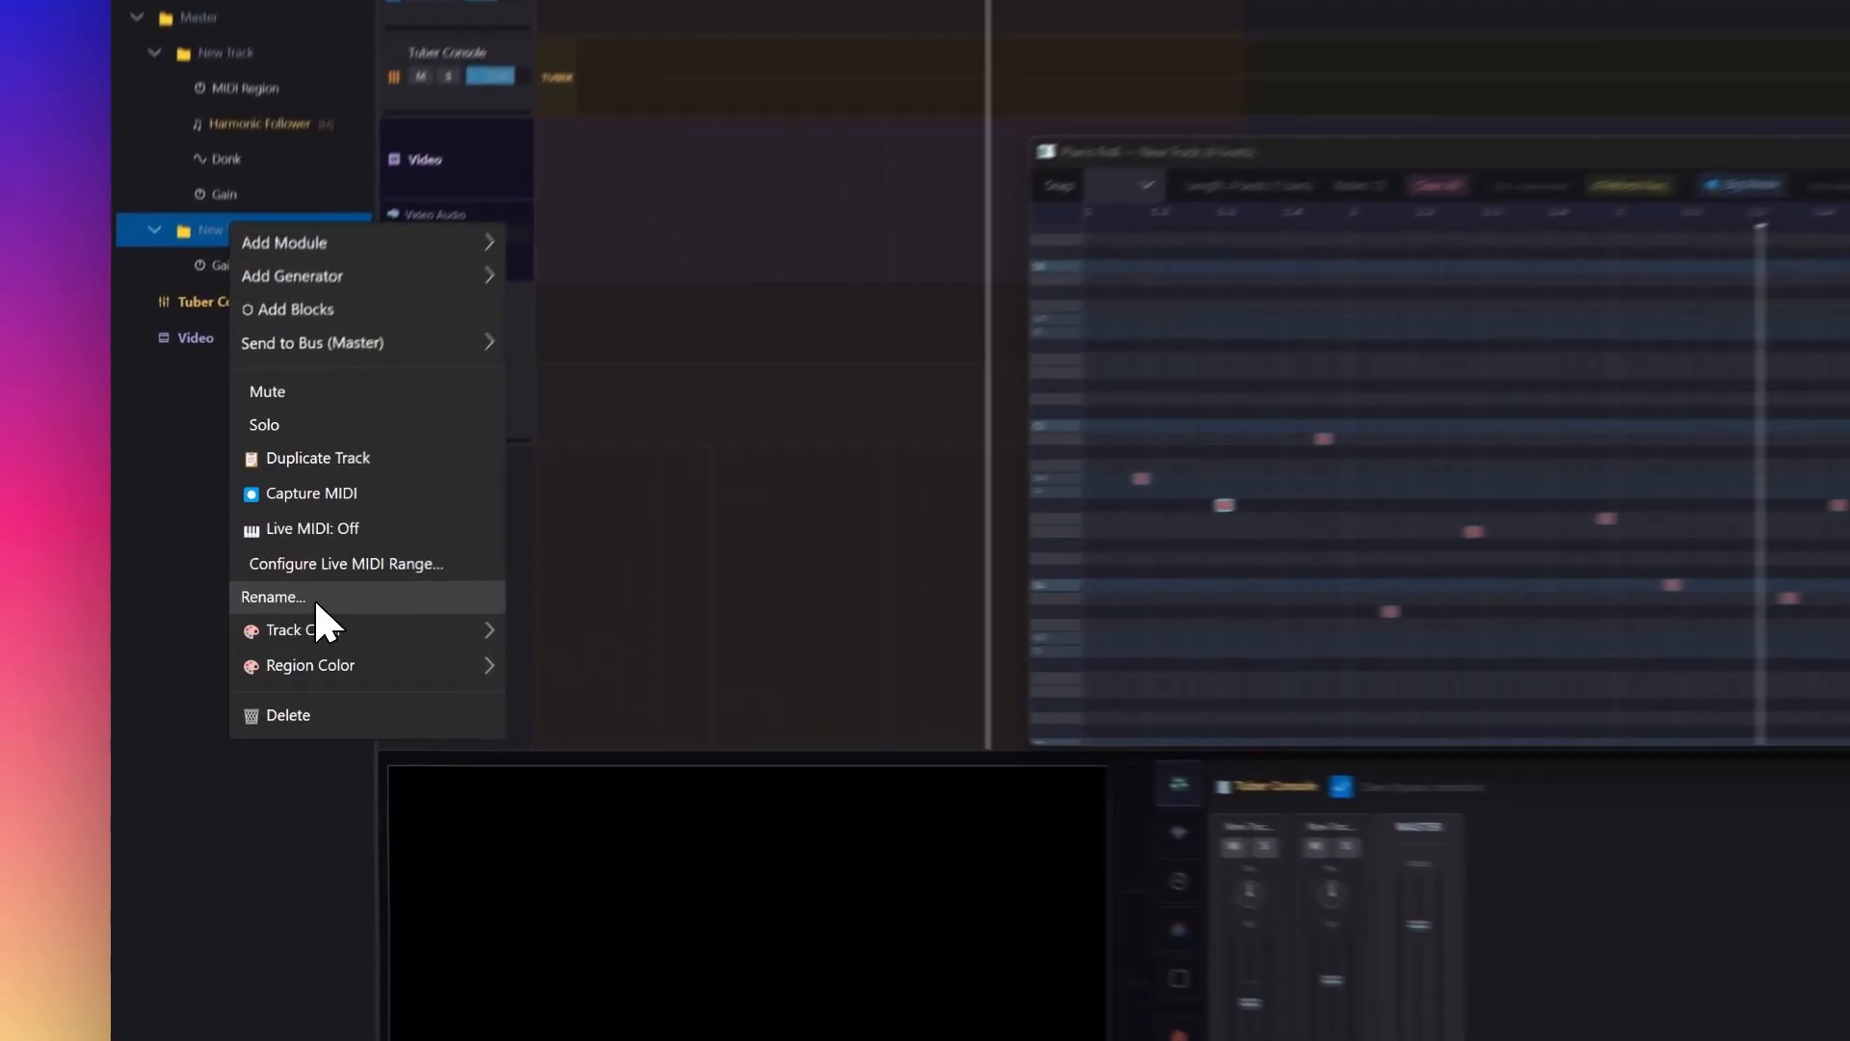
left_click(357, 591)
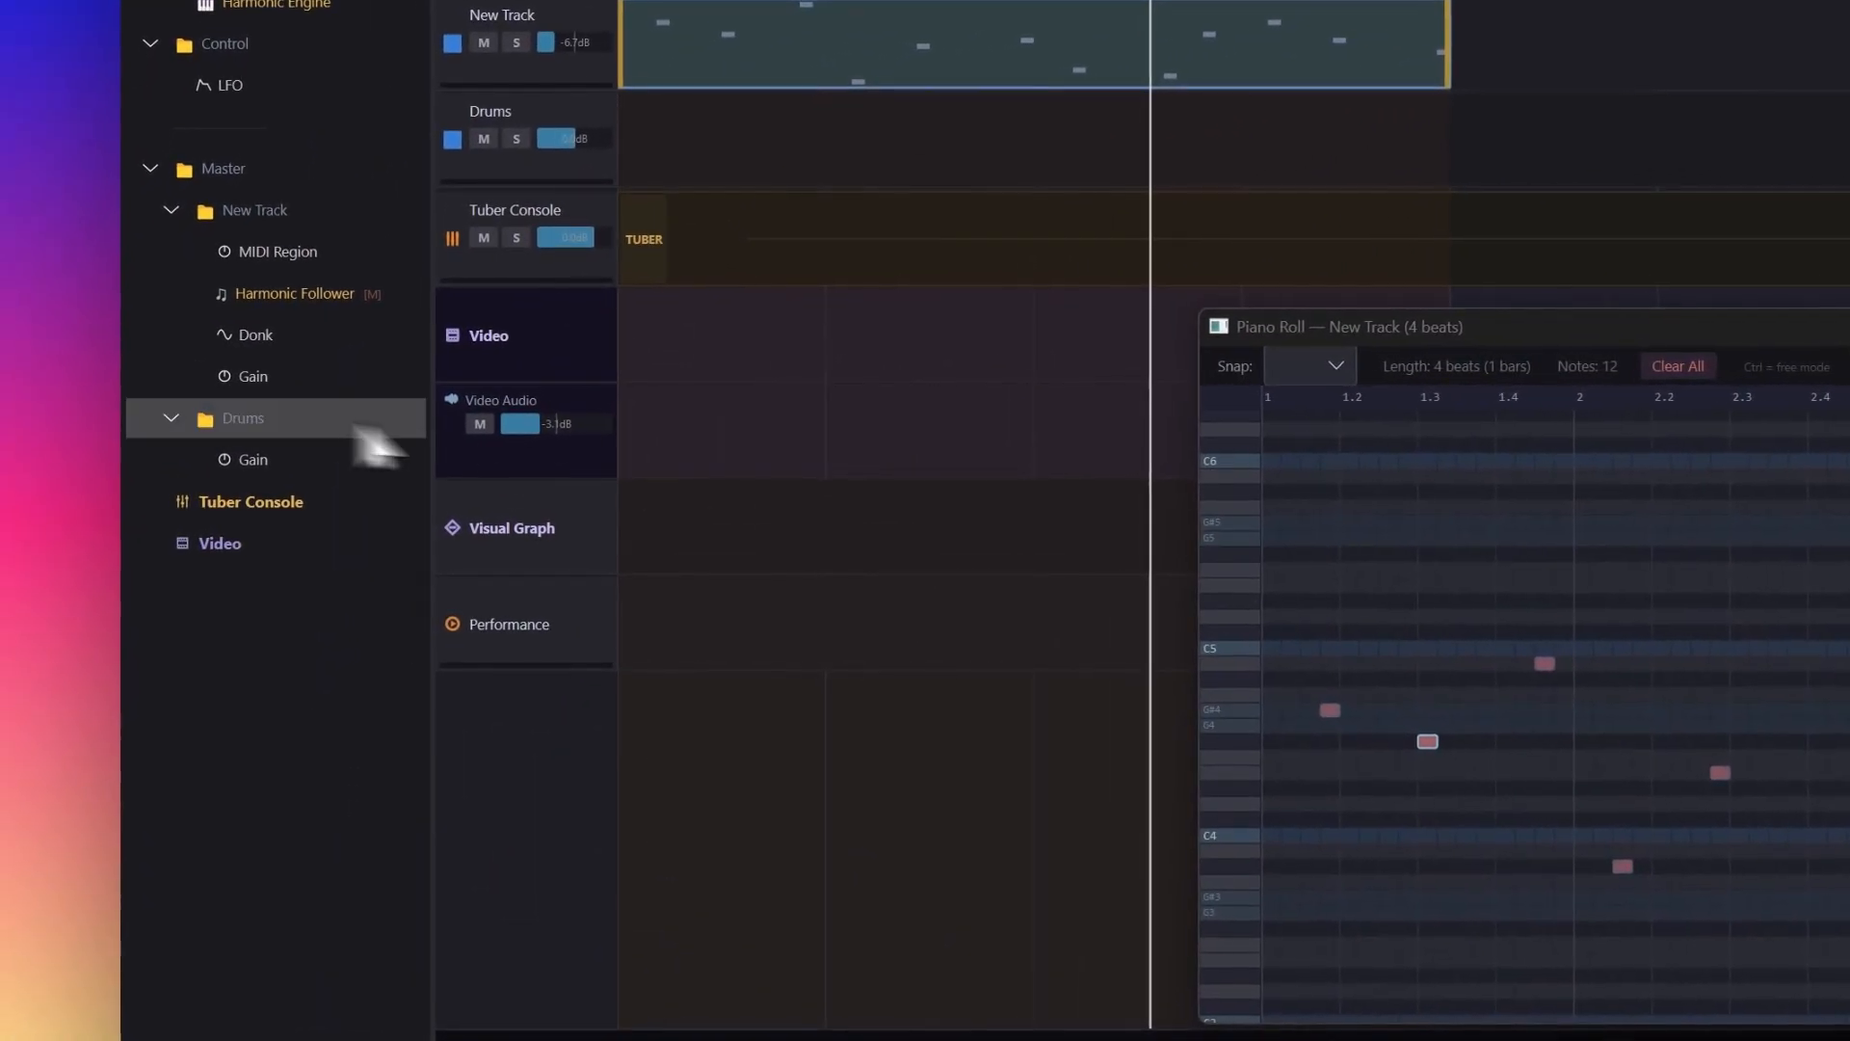
Step: Set the Drums track's color to Red
right_click(290, 418)
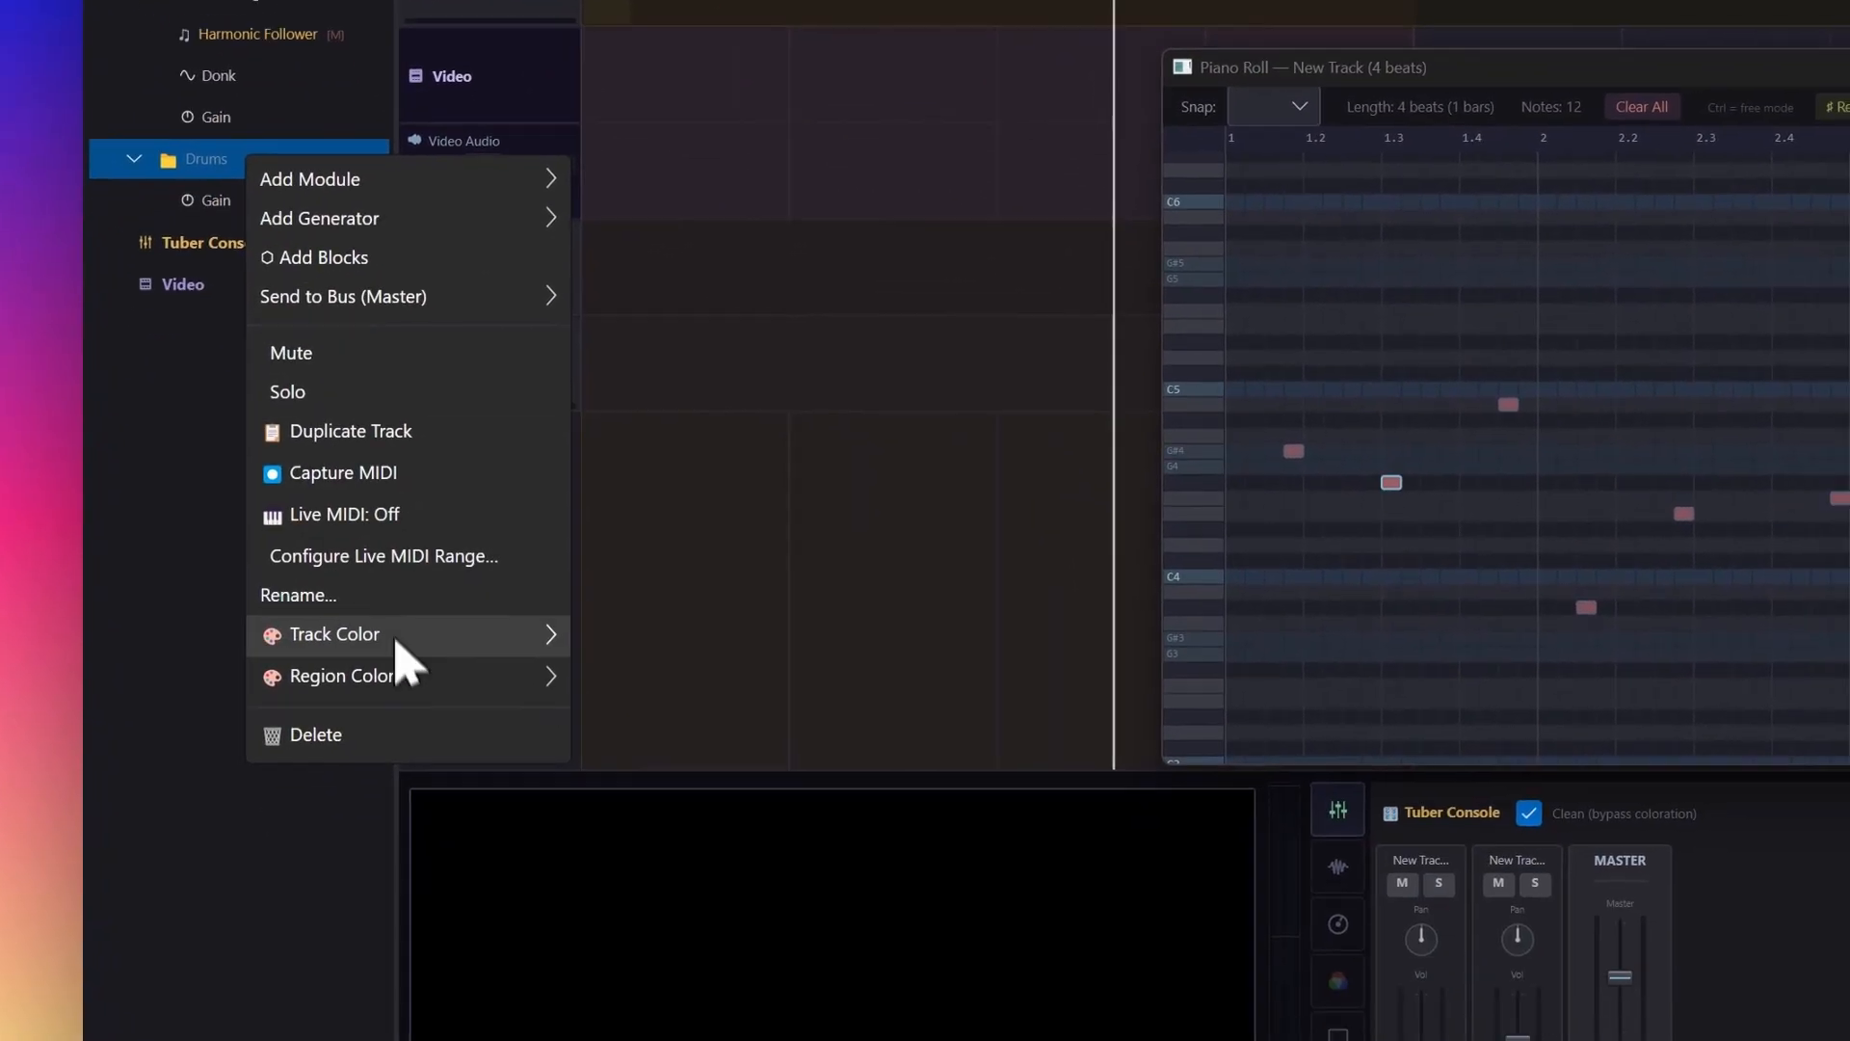
mouse_move(523, 906)
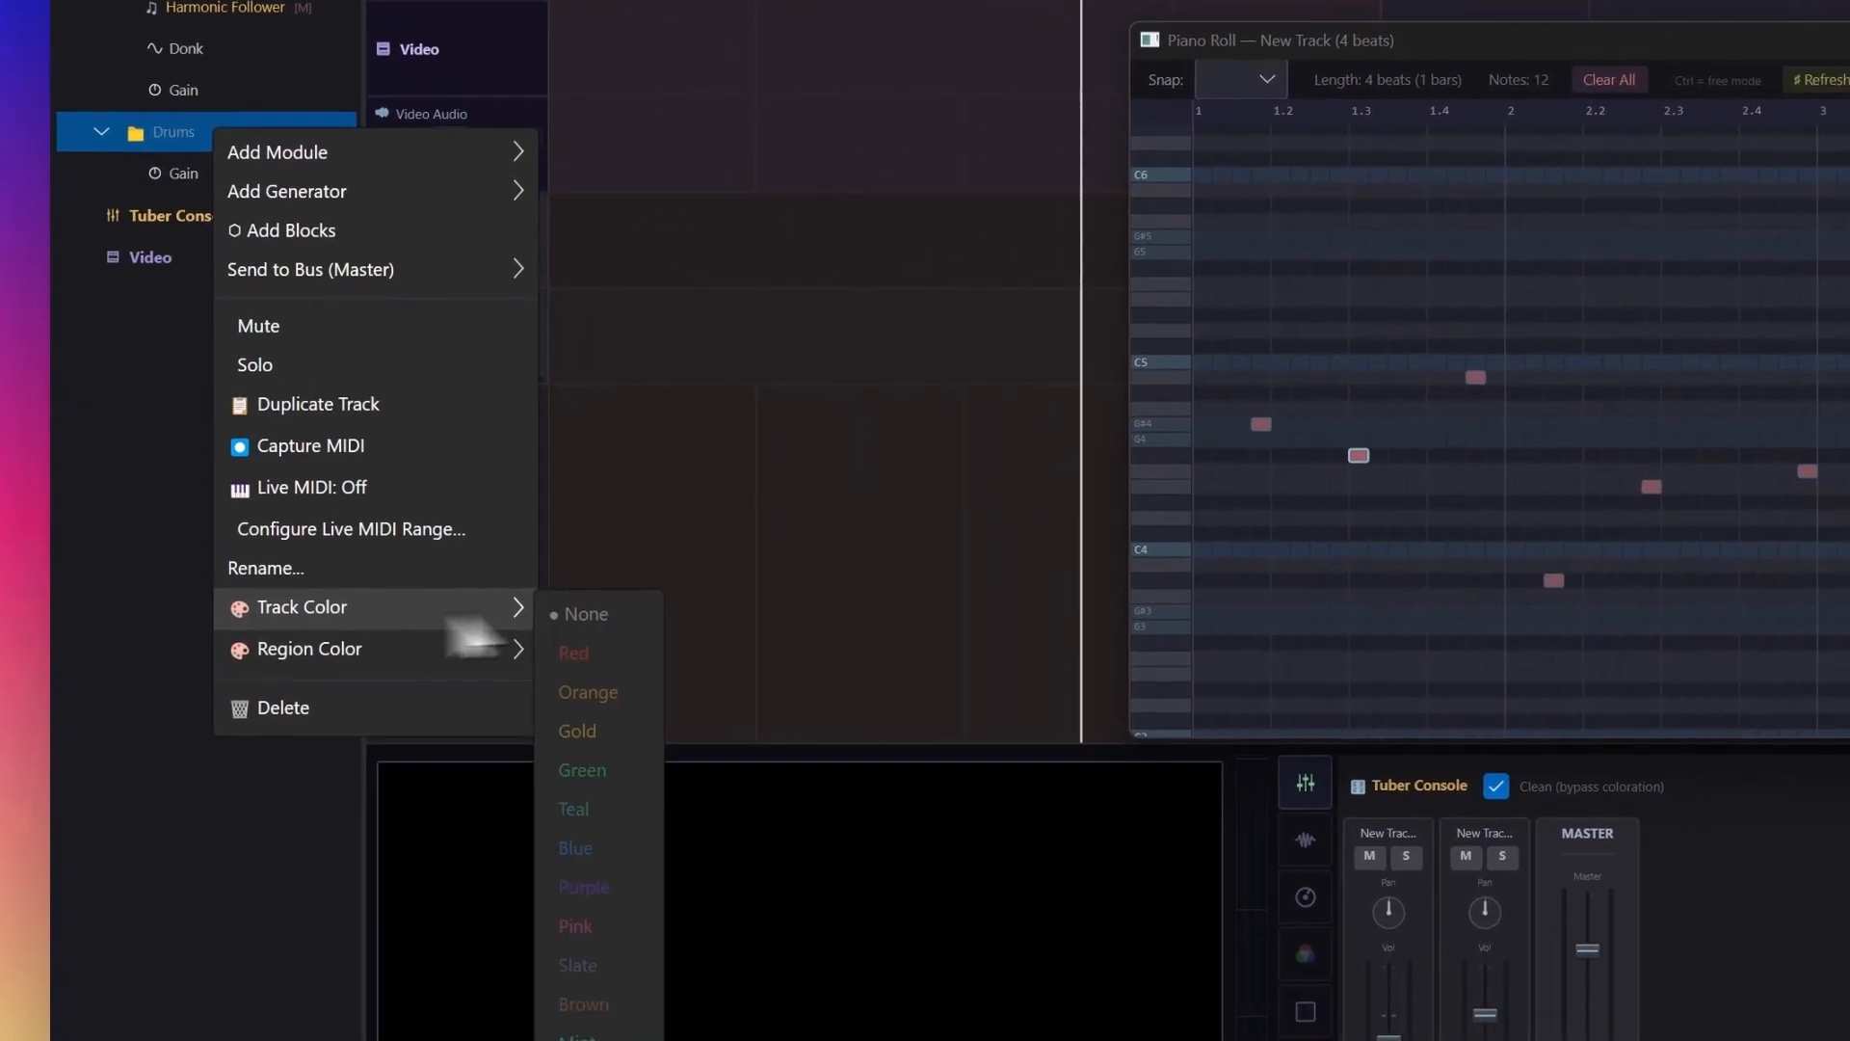
left_click(573, 652)
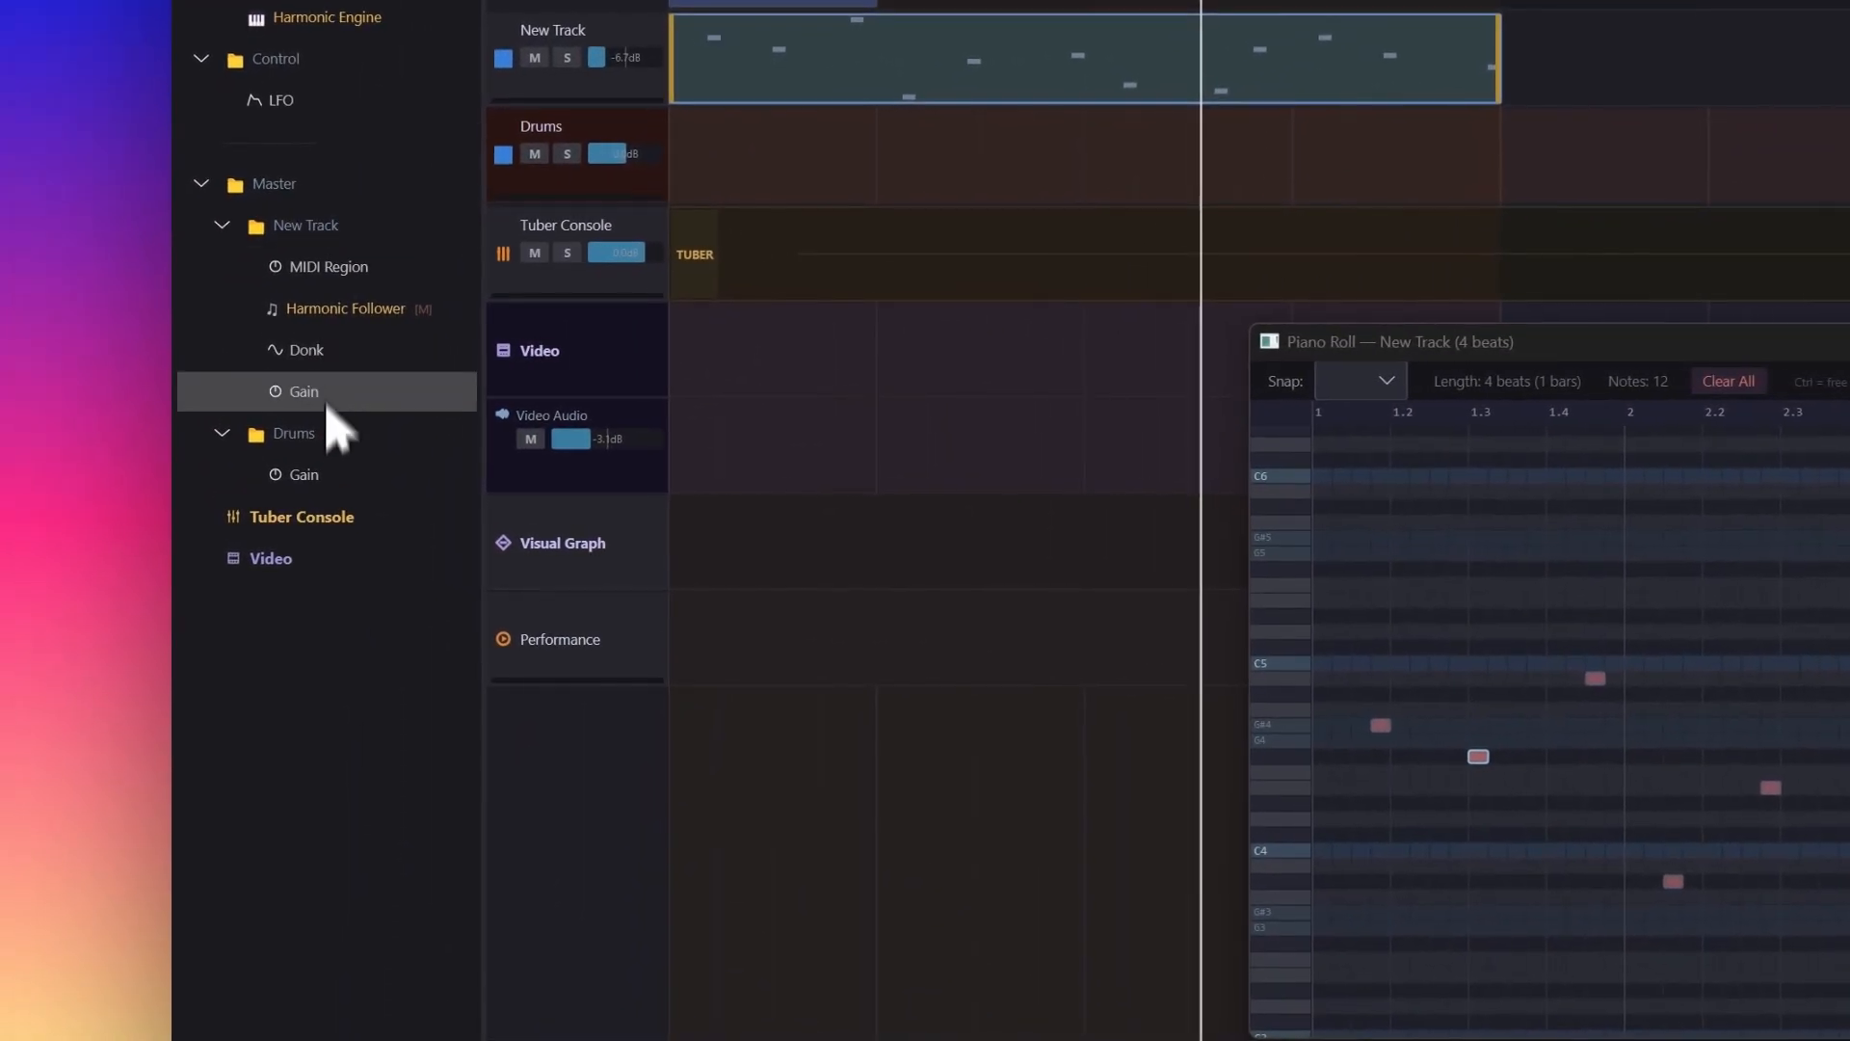
Step: Add the DnB Generator to the Drums track
right_click(325, 433)
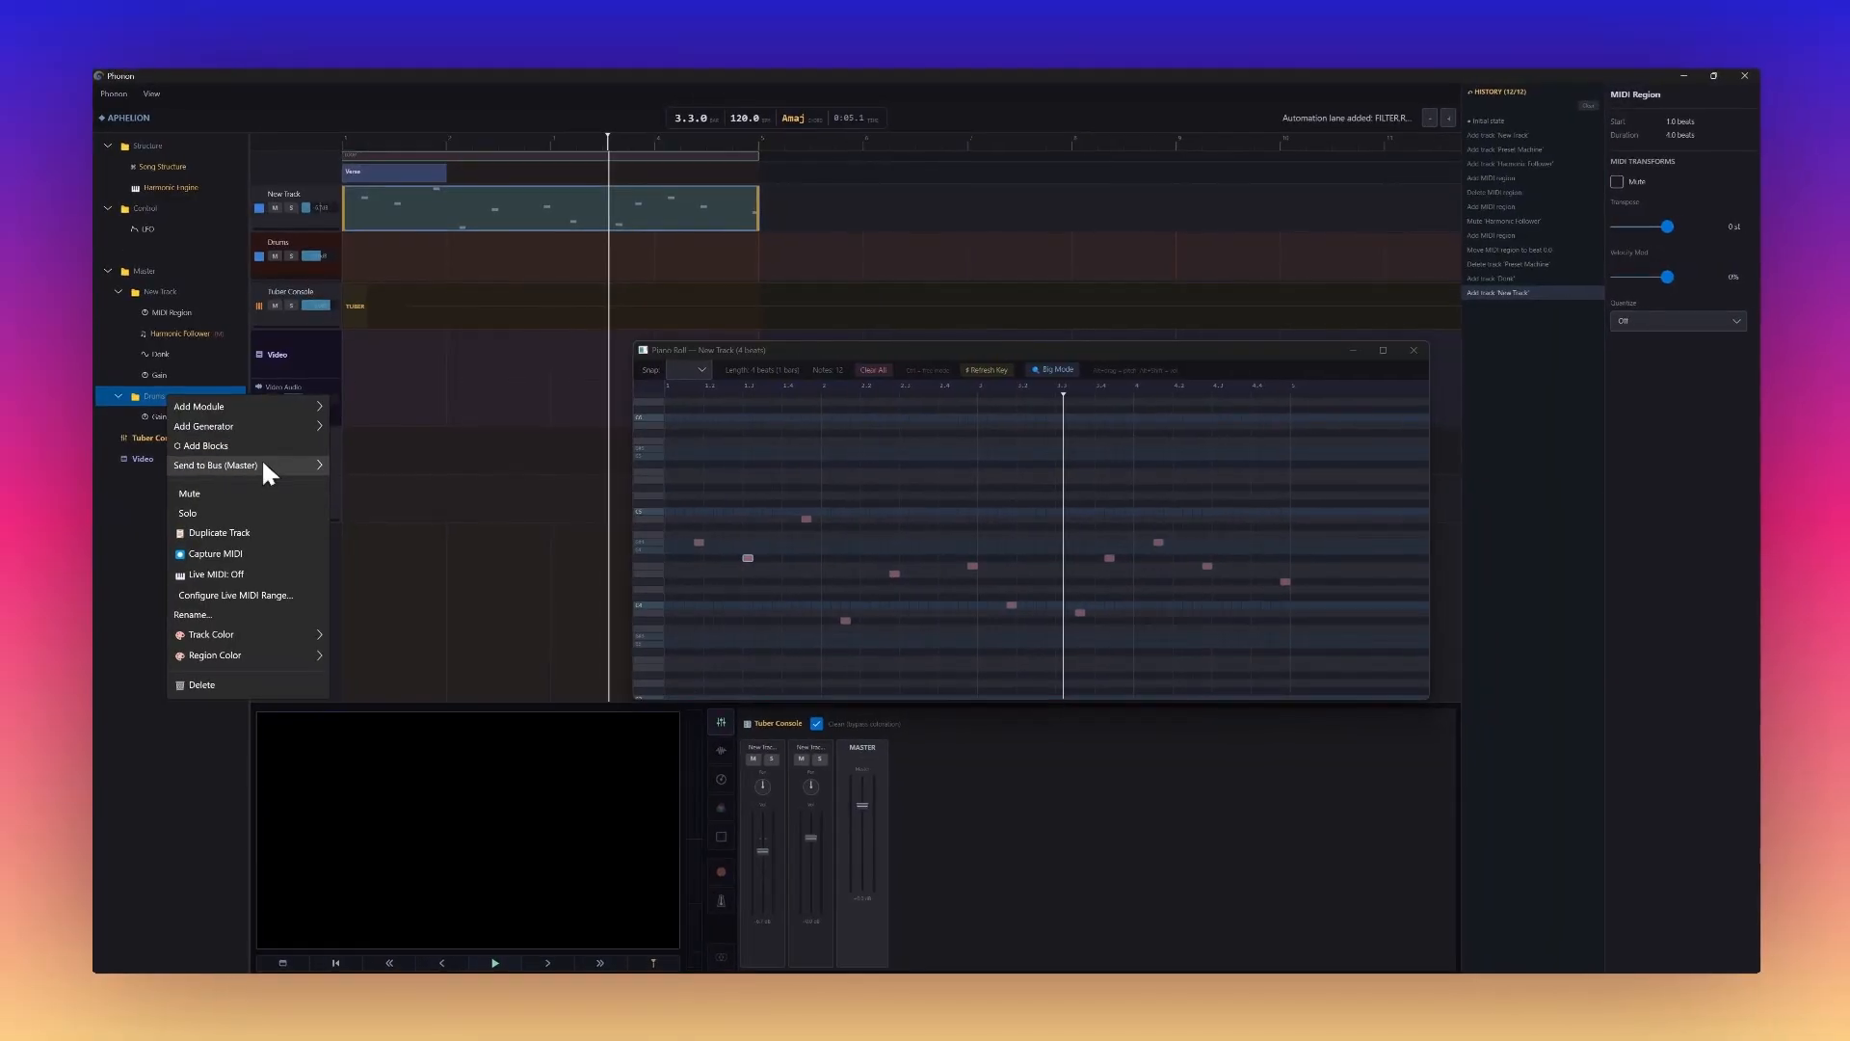
mouse_move(268, 426)
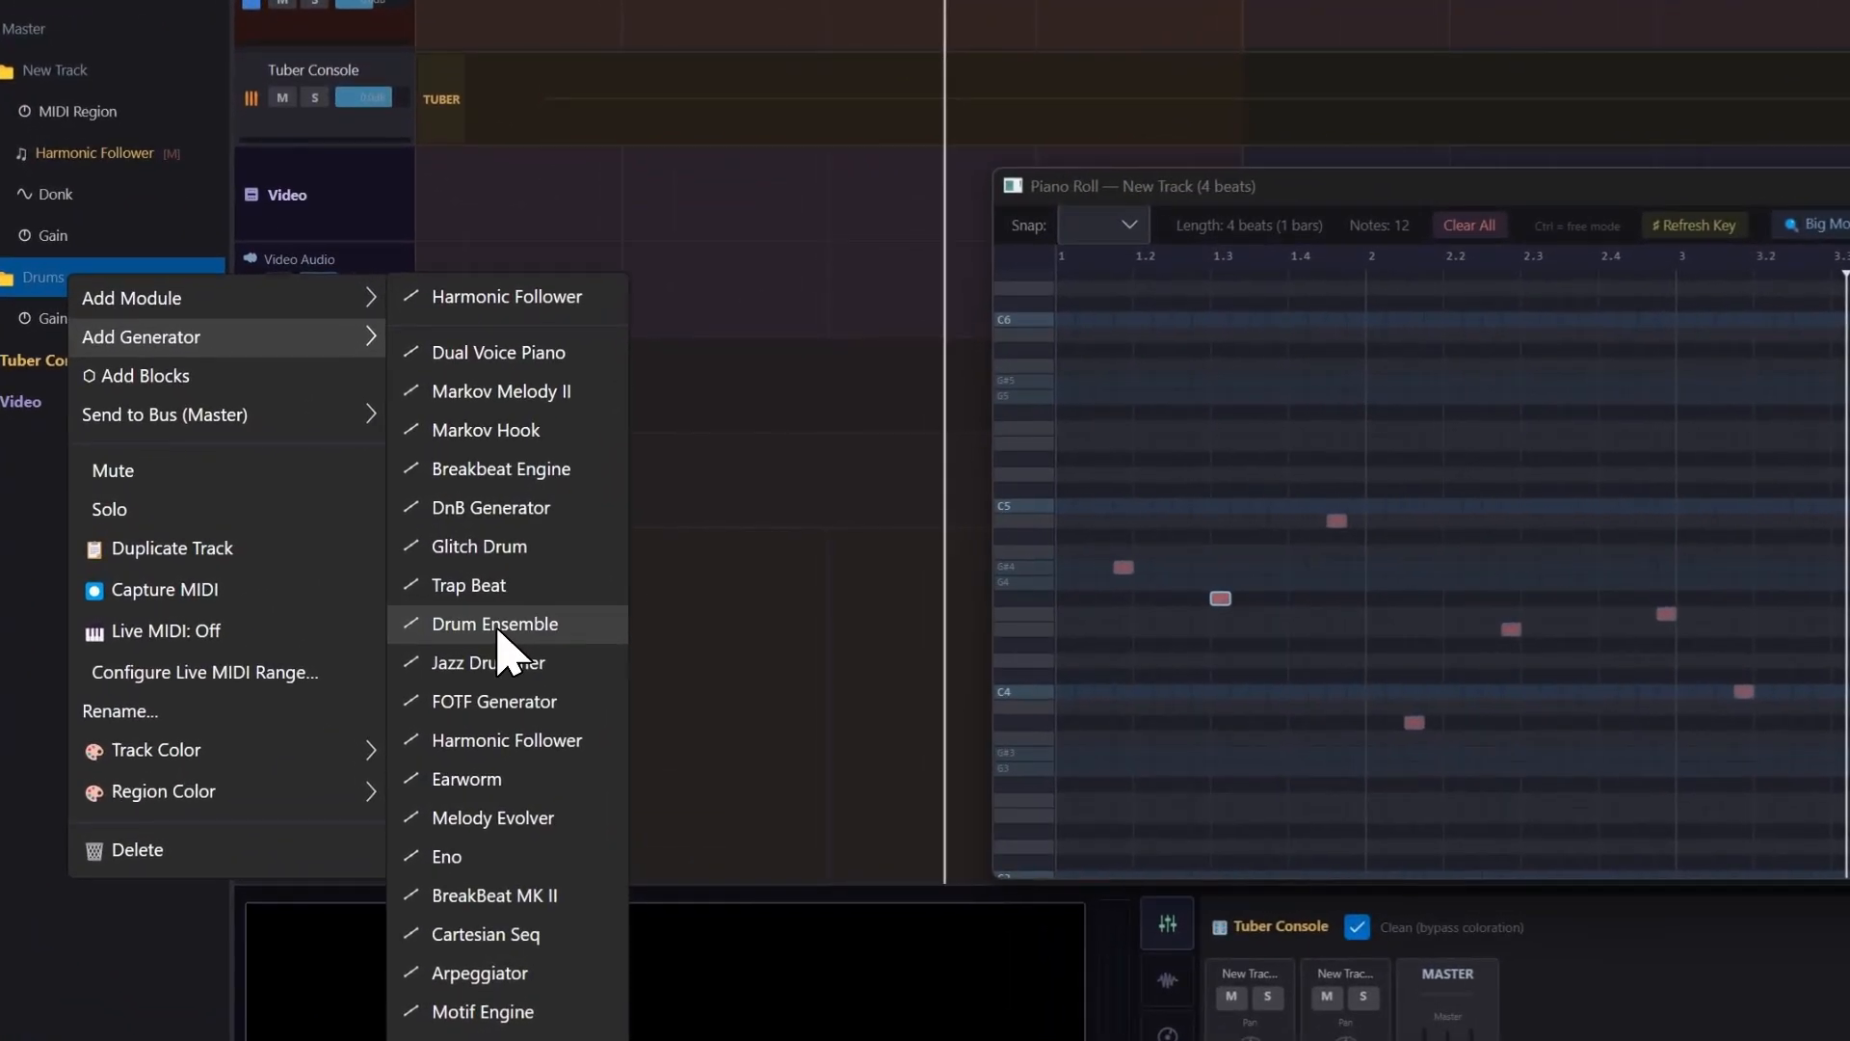
left_click(501, 508)
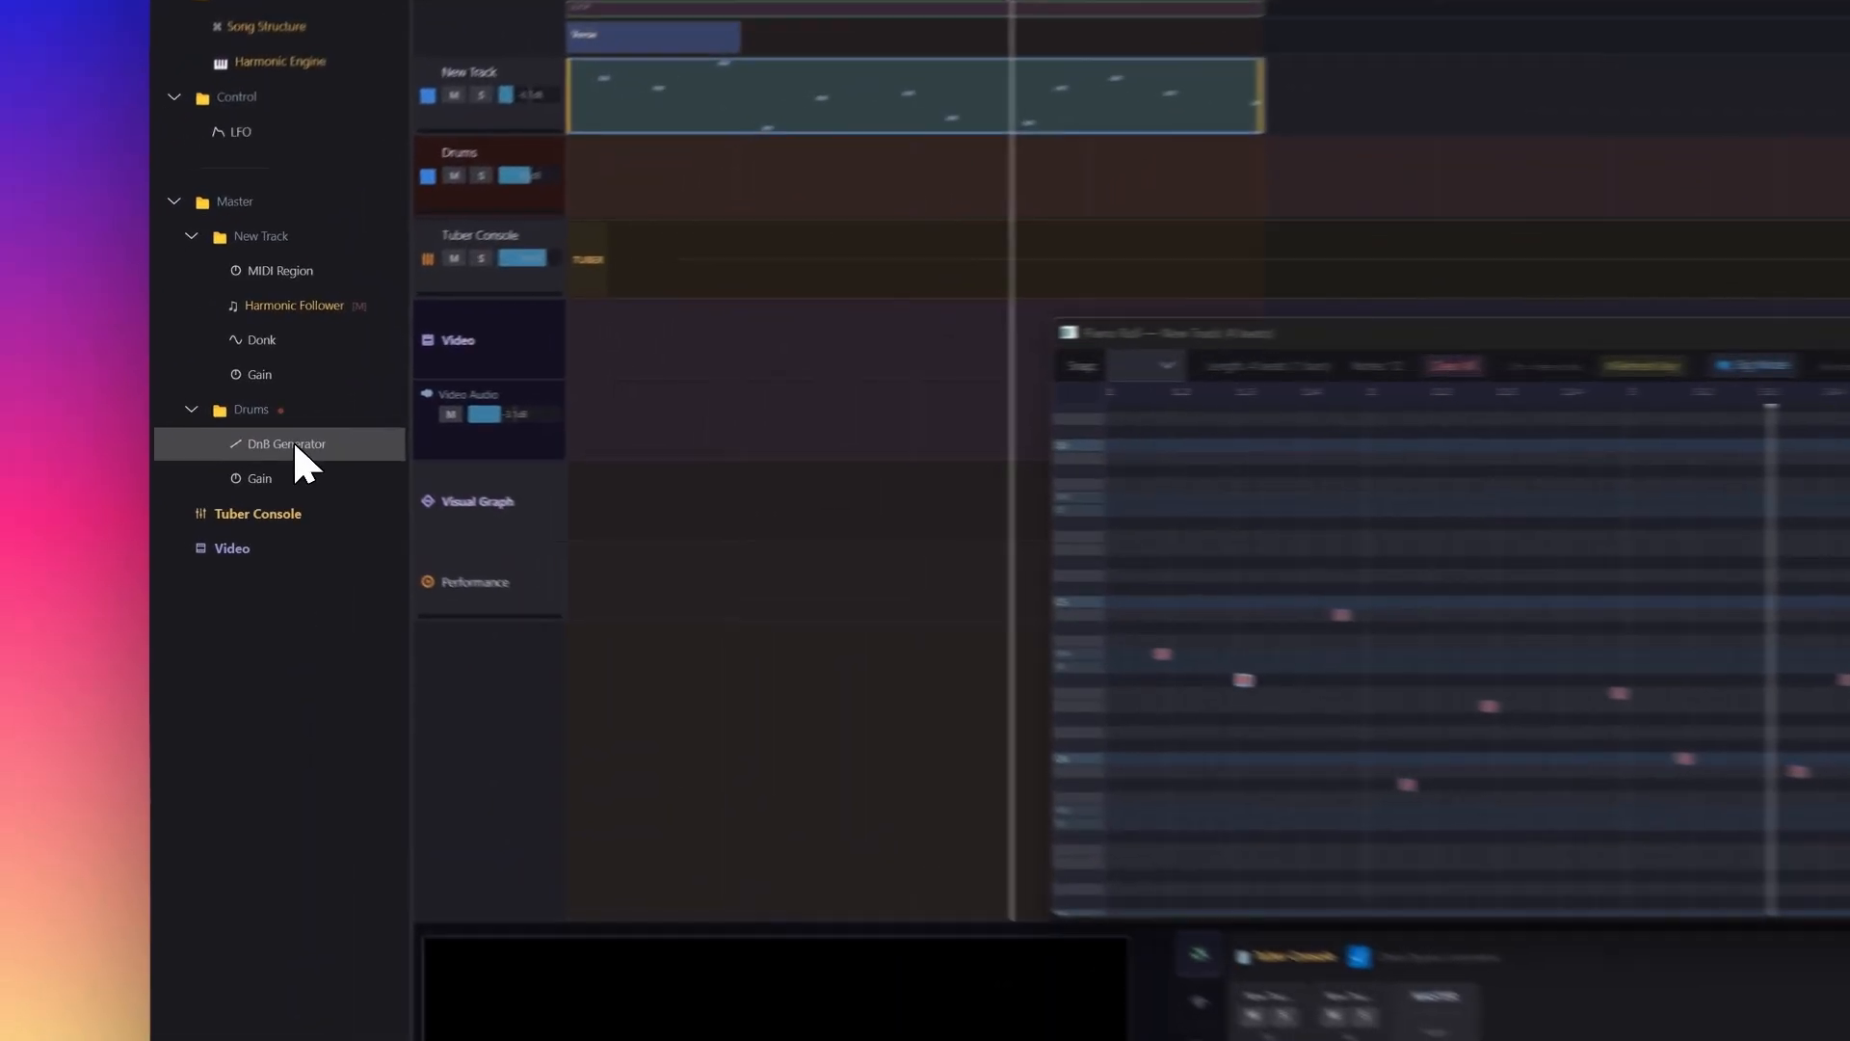
Step: Add the Analog Kick II and Hi-Hat Synth drum synth modules to the Drums track
right_click(314, 416)
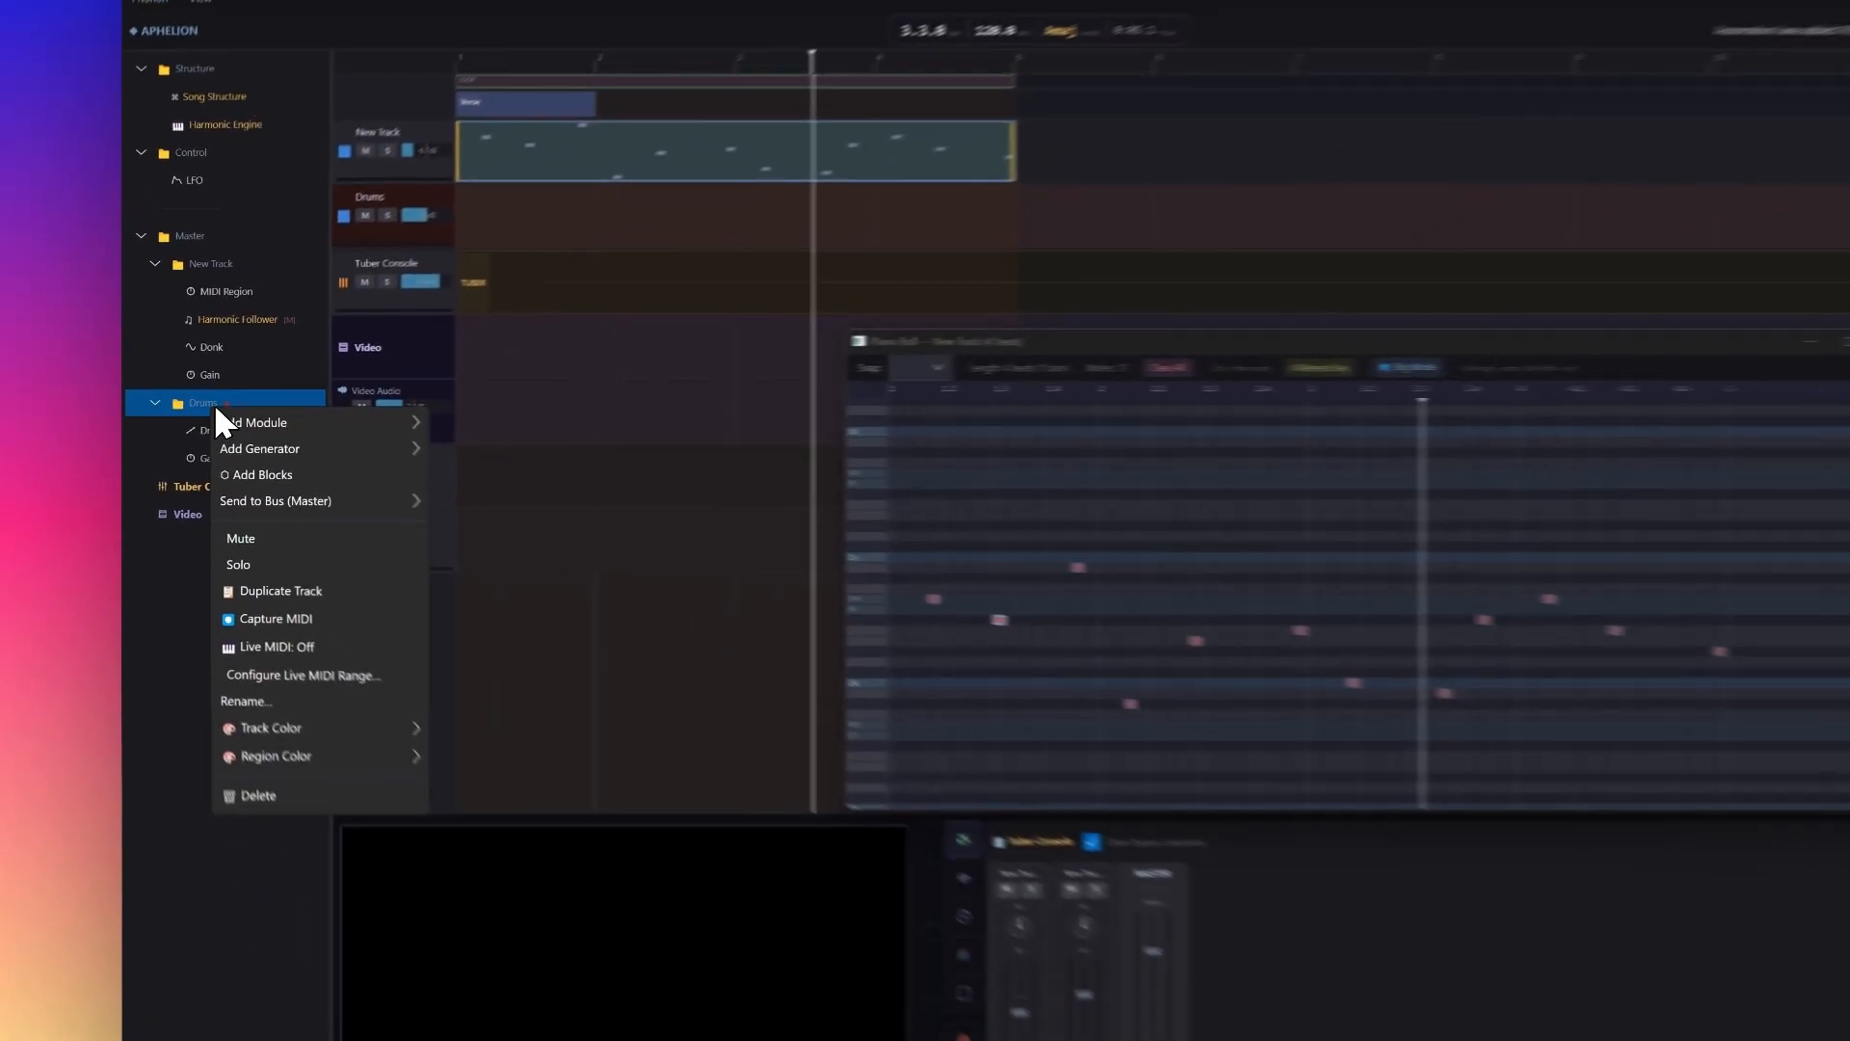
mouse_move(193, 410)
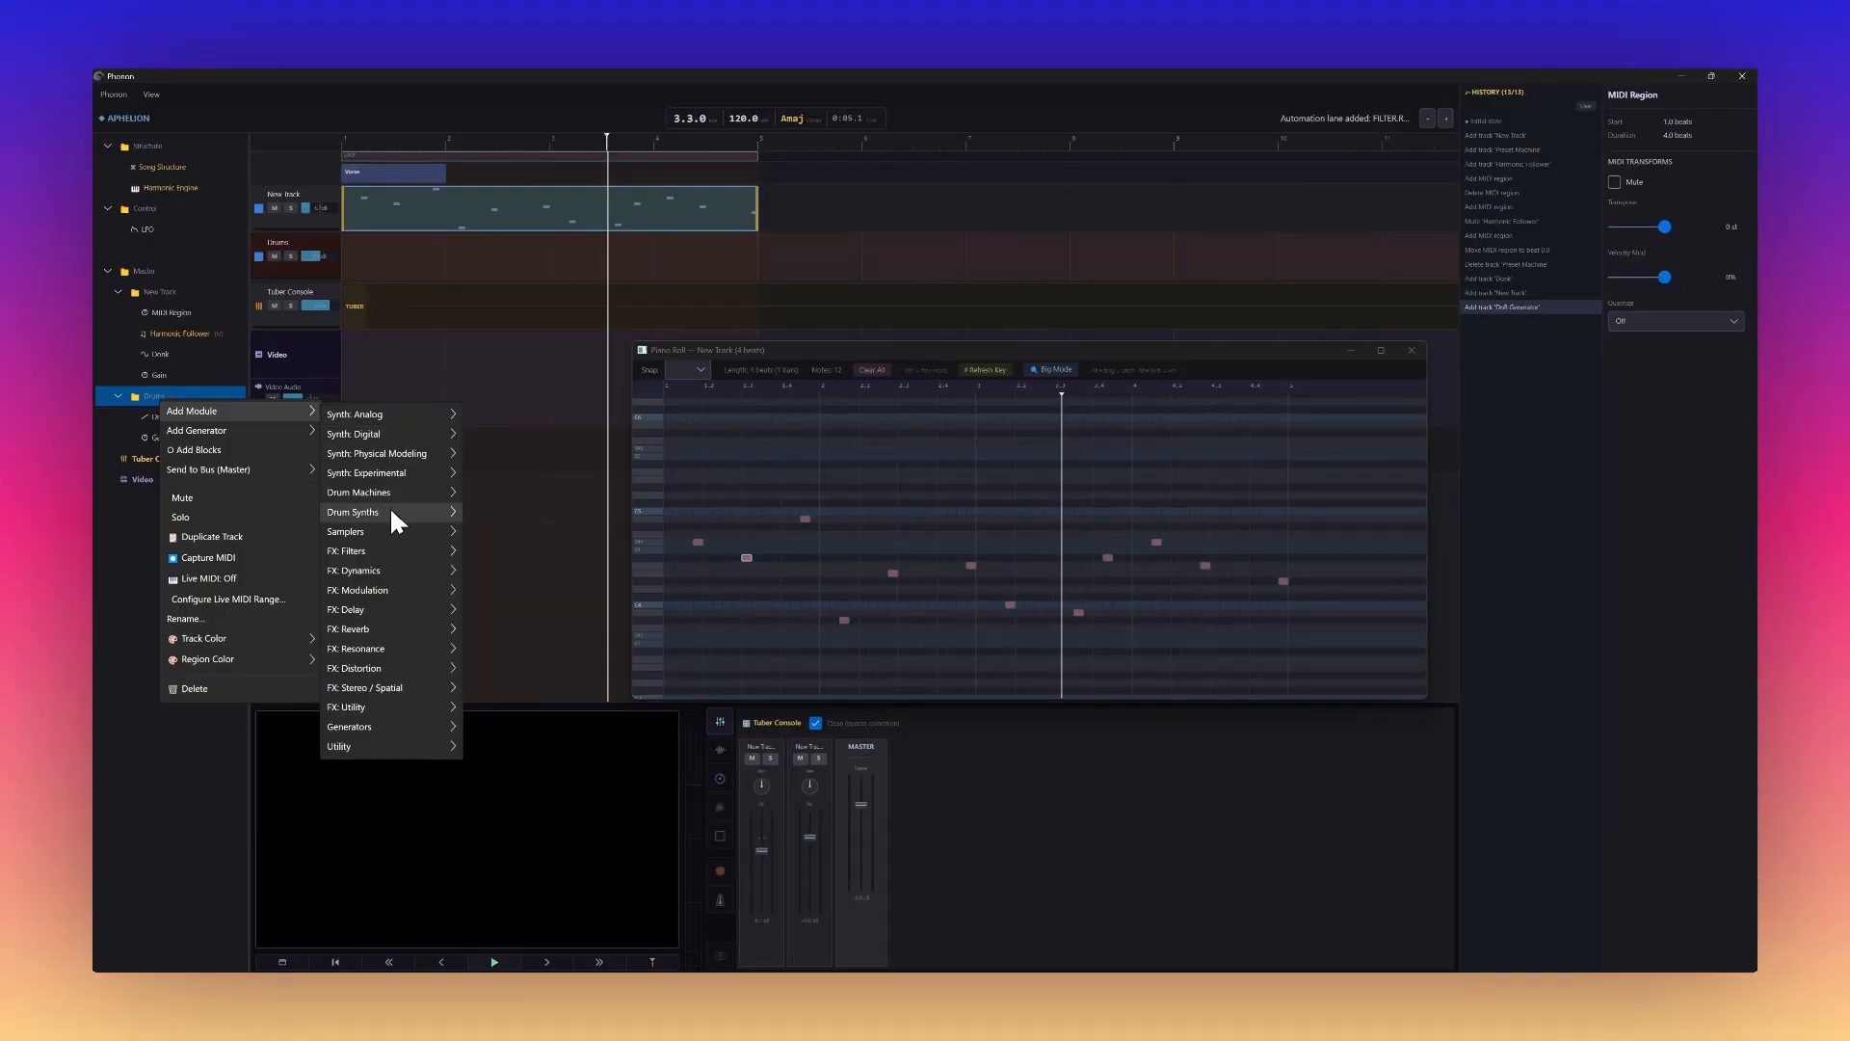
mouse_move(385, 513)
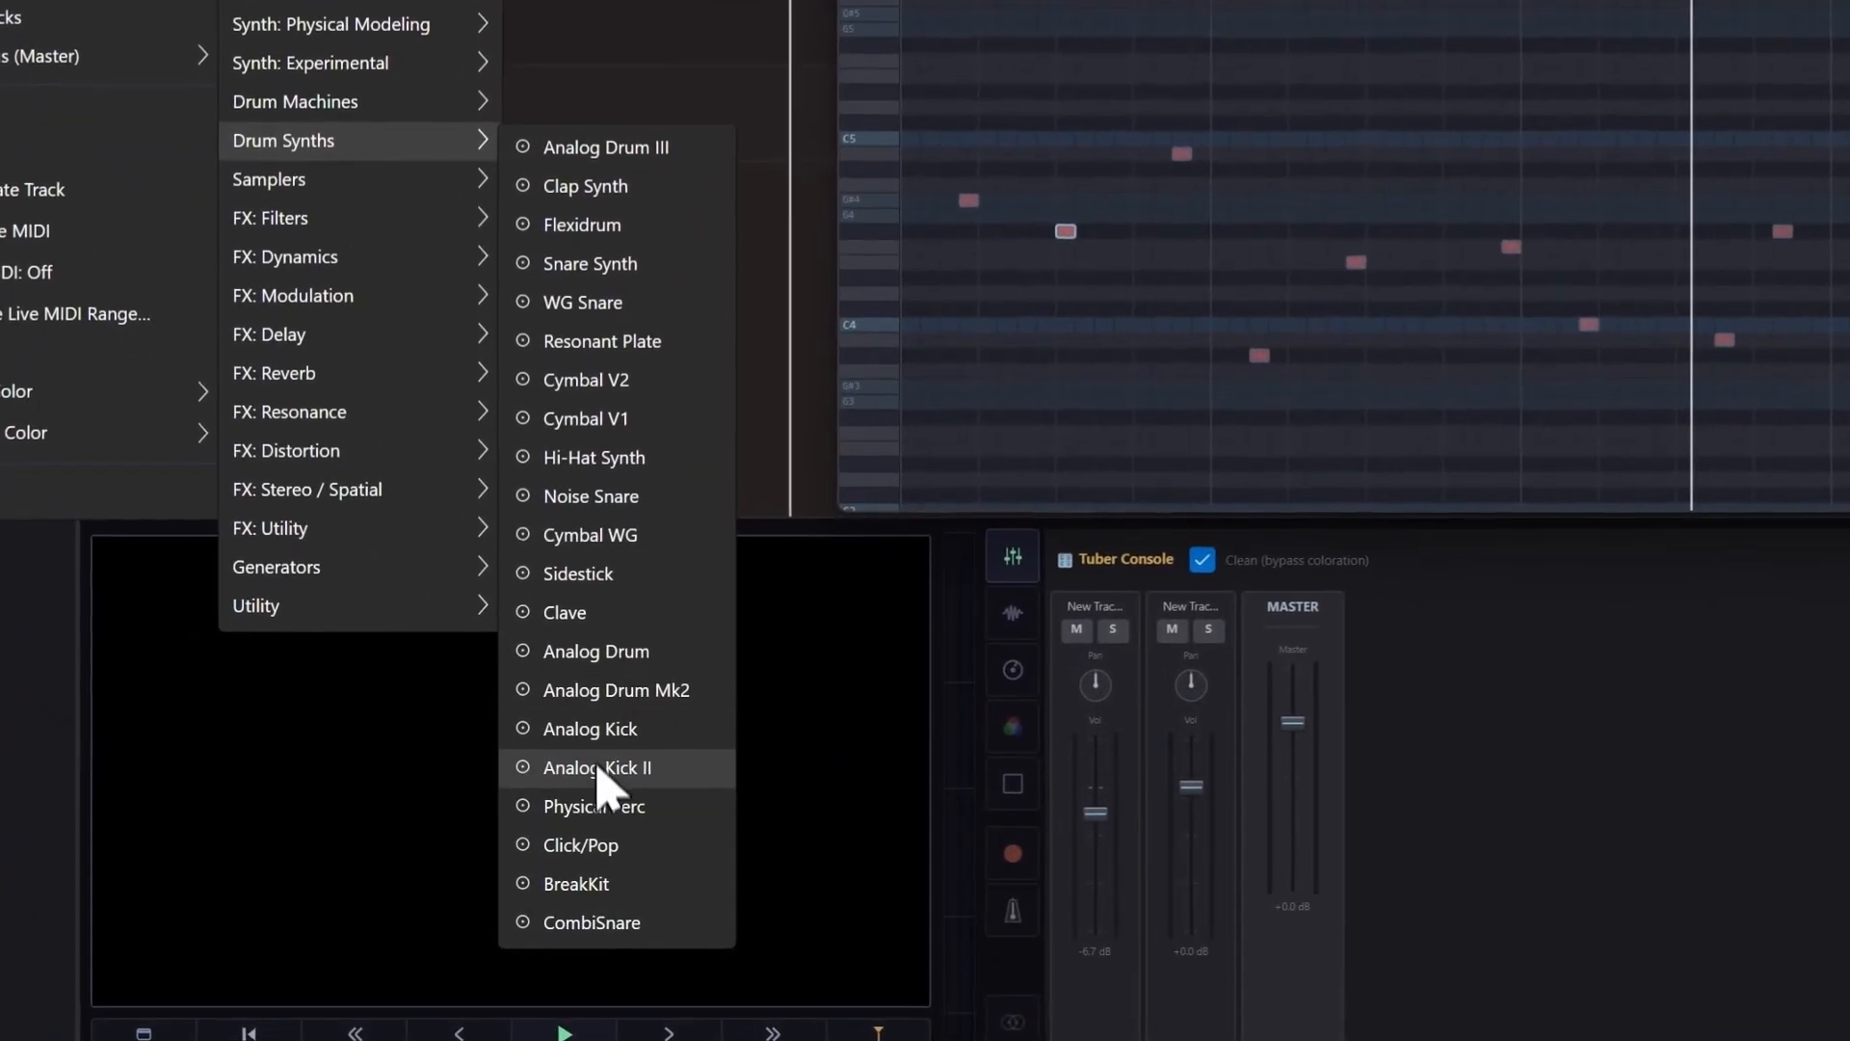
left_click(598, 771)
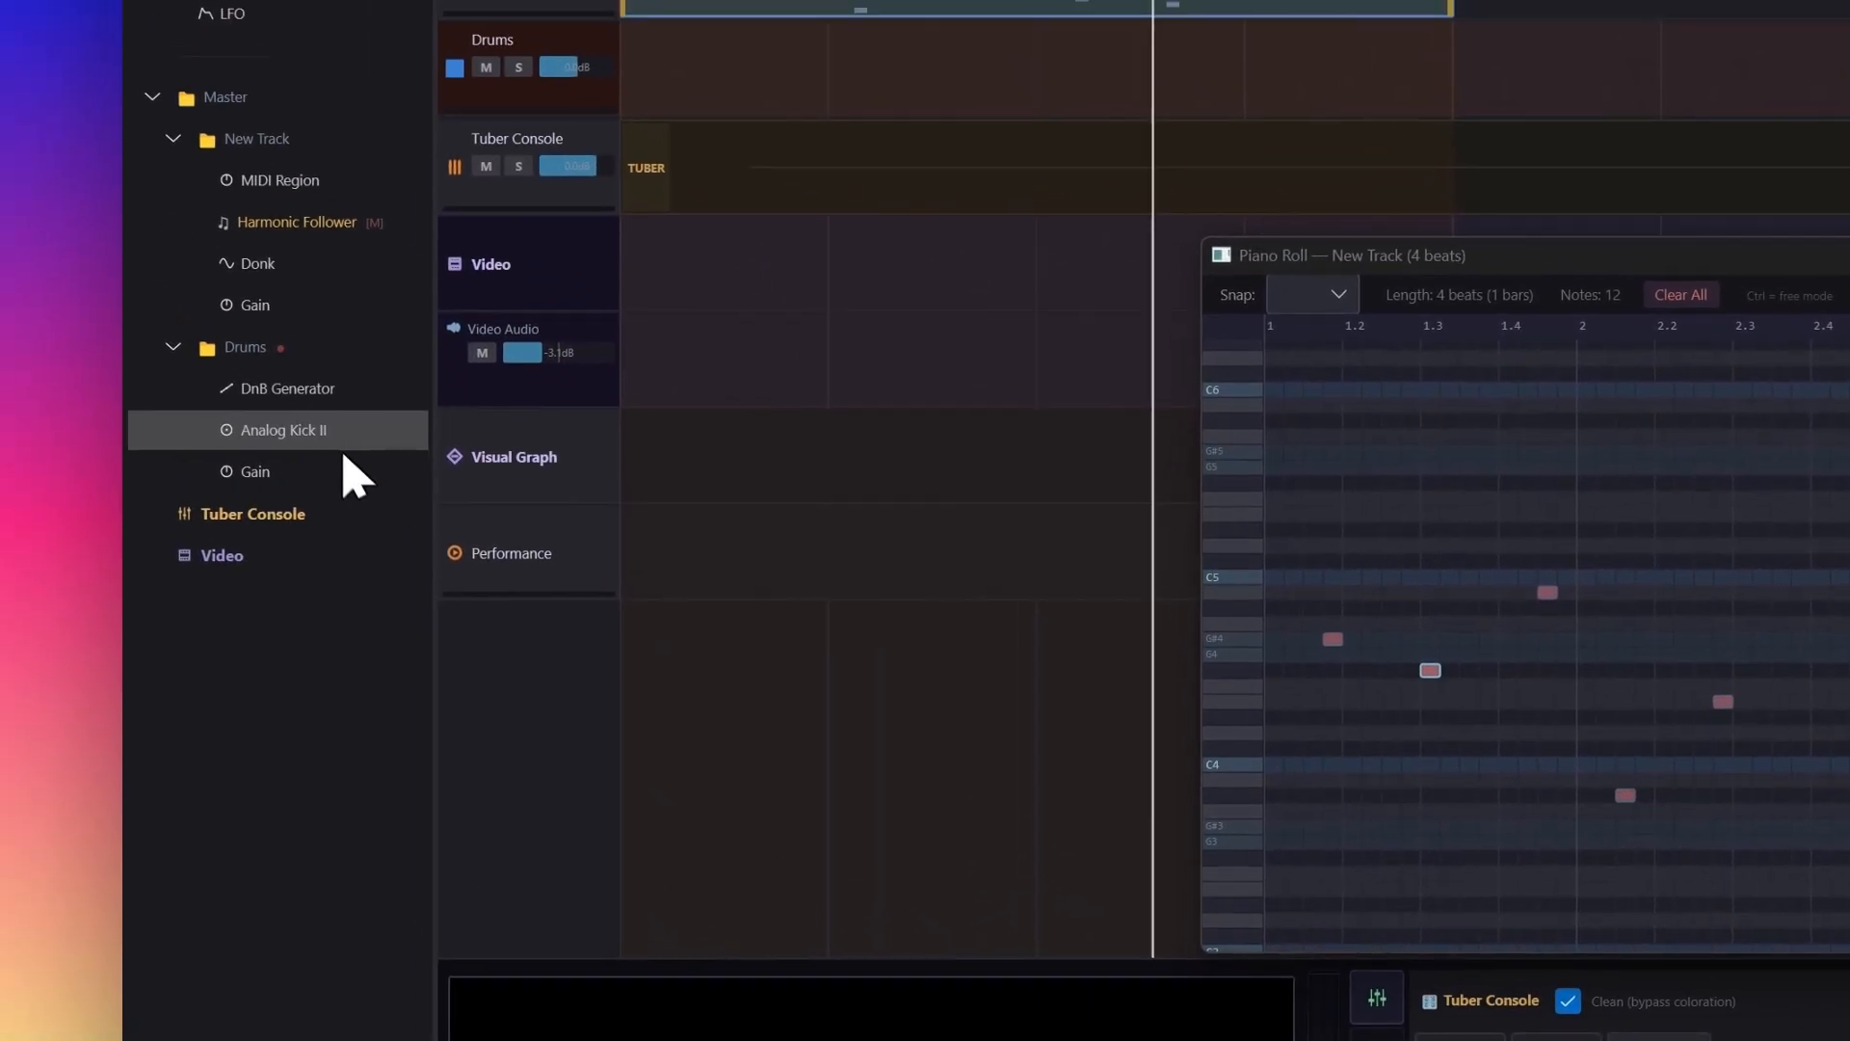
right_click(302, 402)
mouse_move(463, 435)
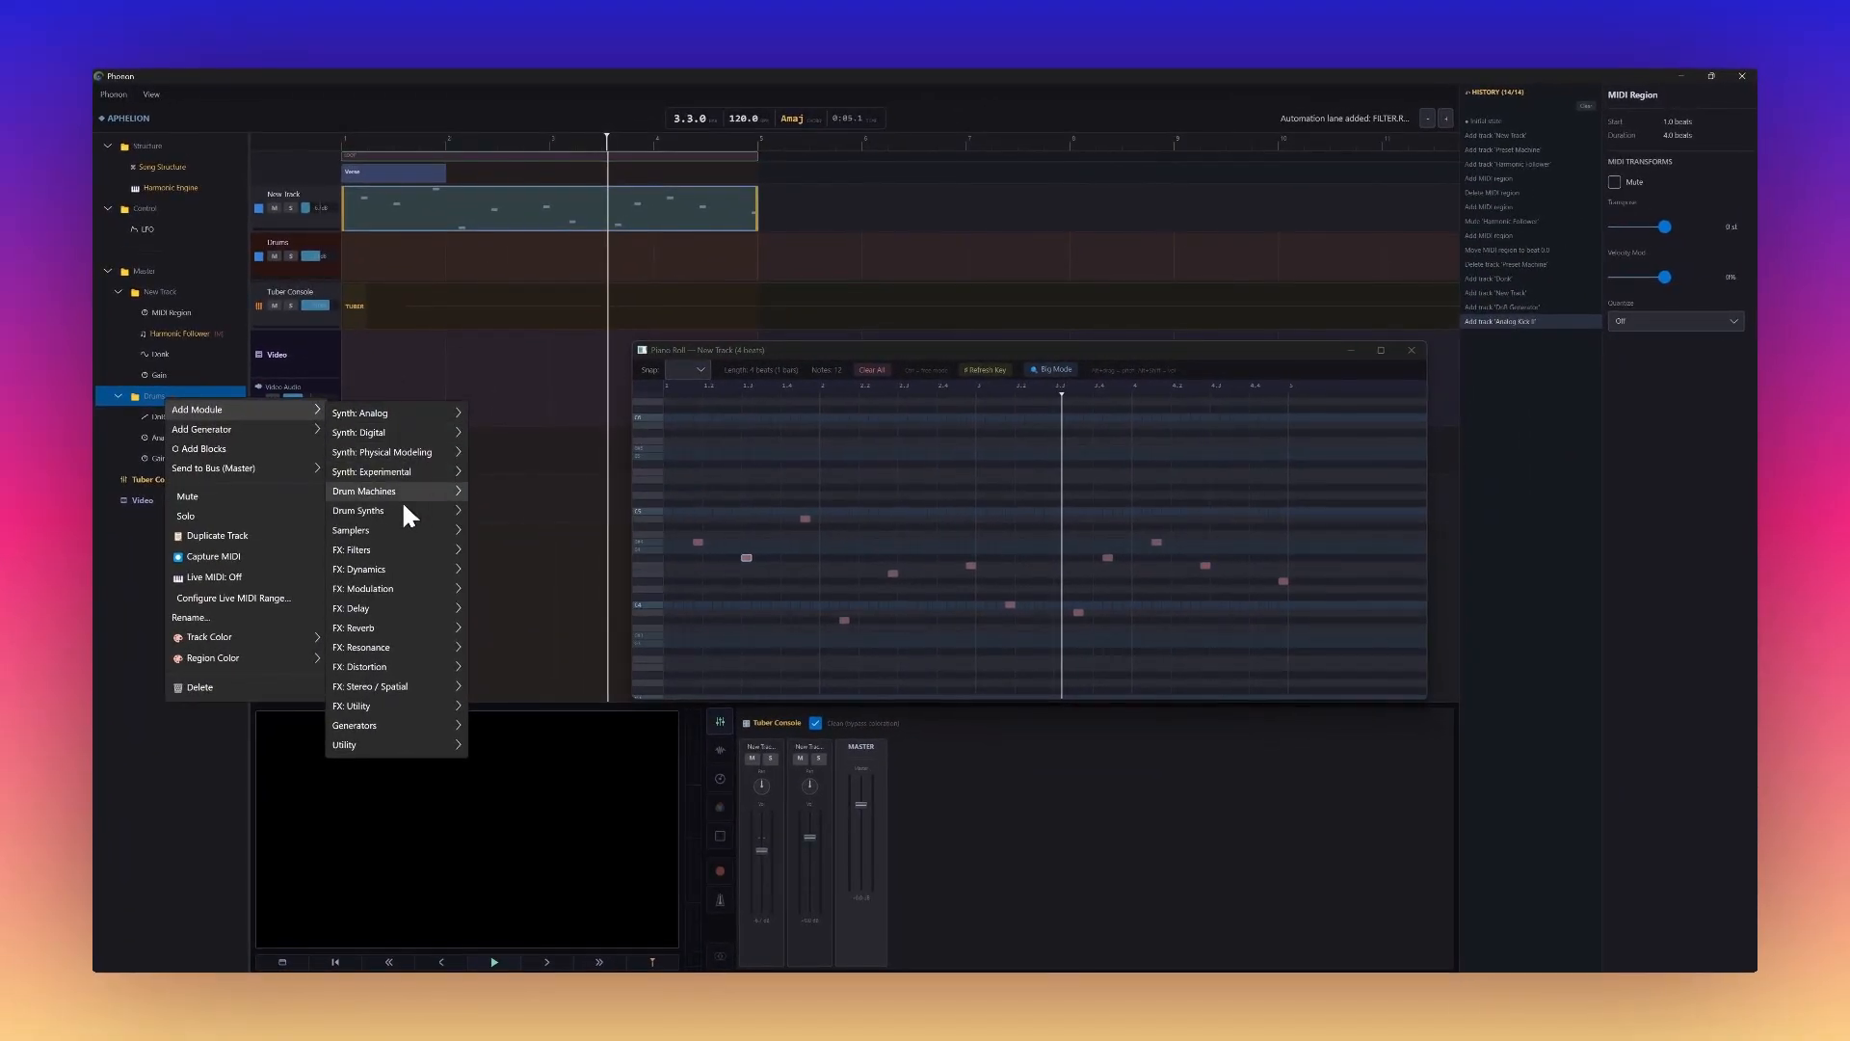
mouse_move(403, 508)
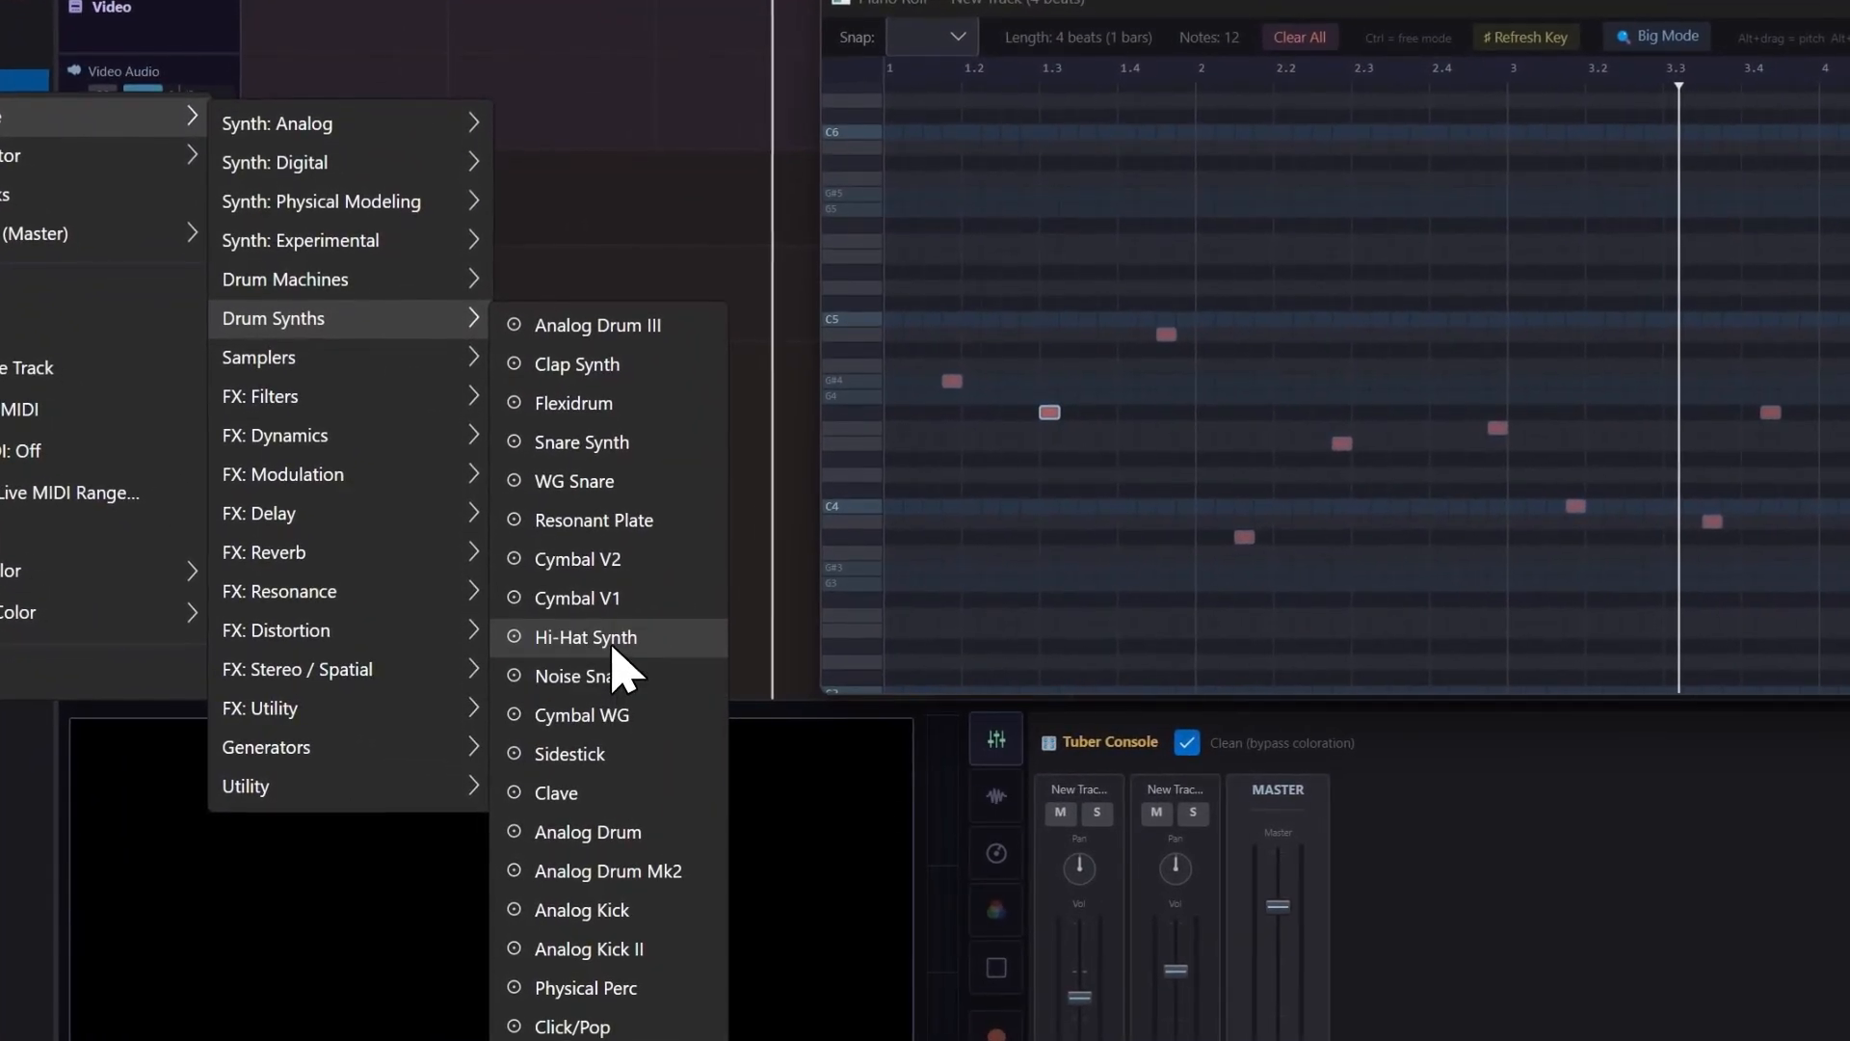
left_click(614, 648)
Step: Add the CombiSnare drum synth module to the Drums track
right_click(314, 422)
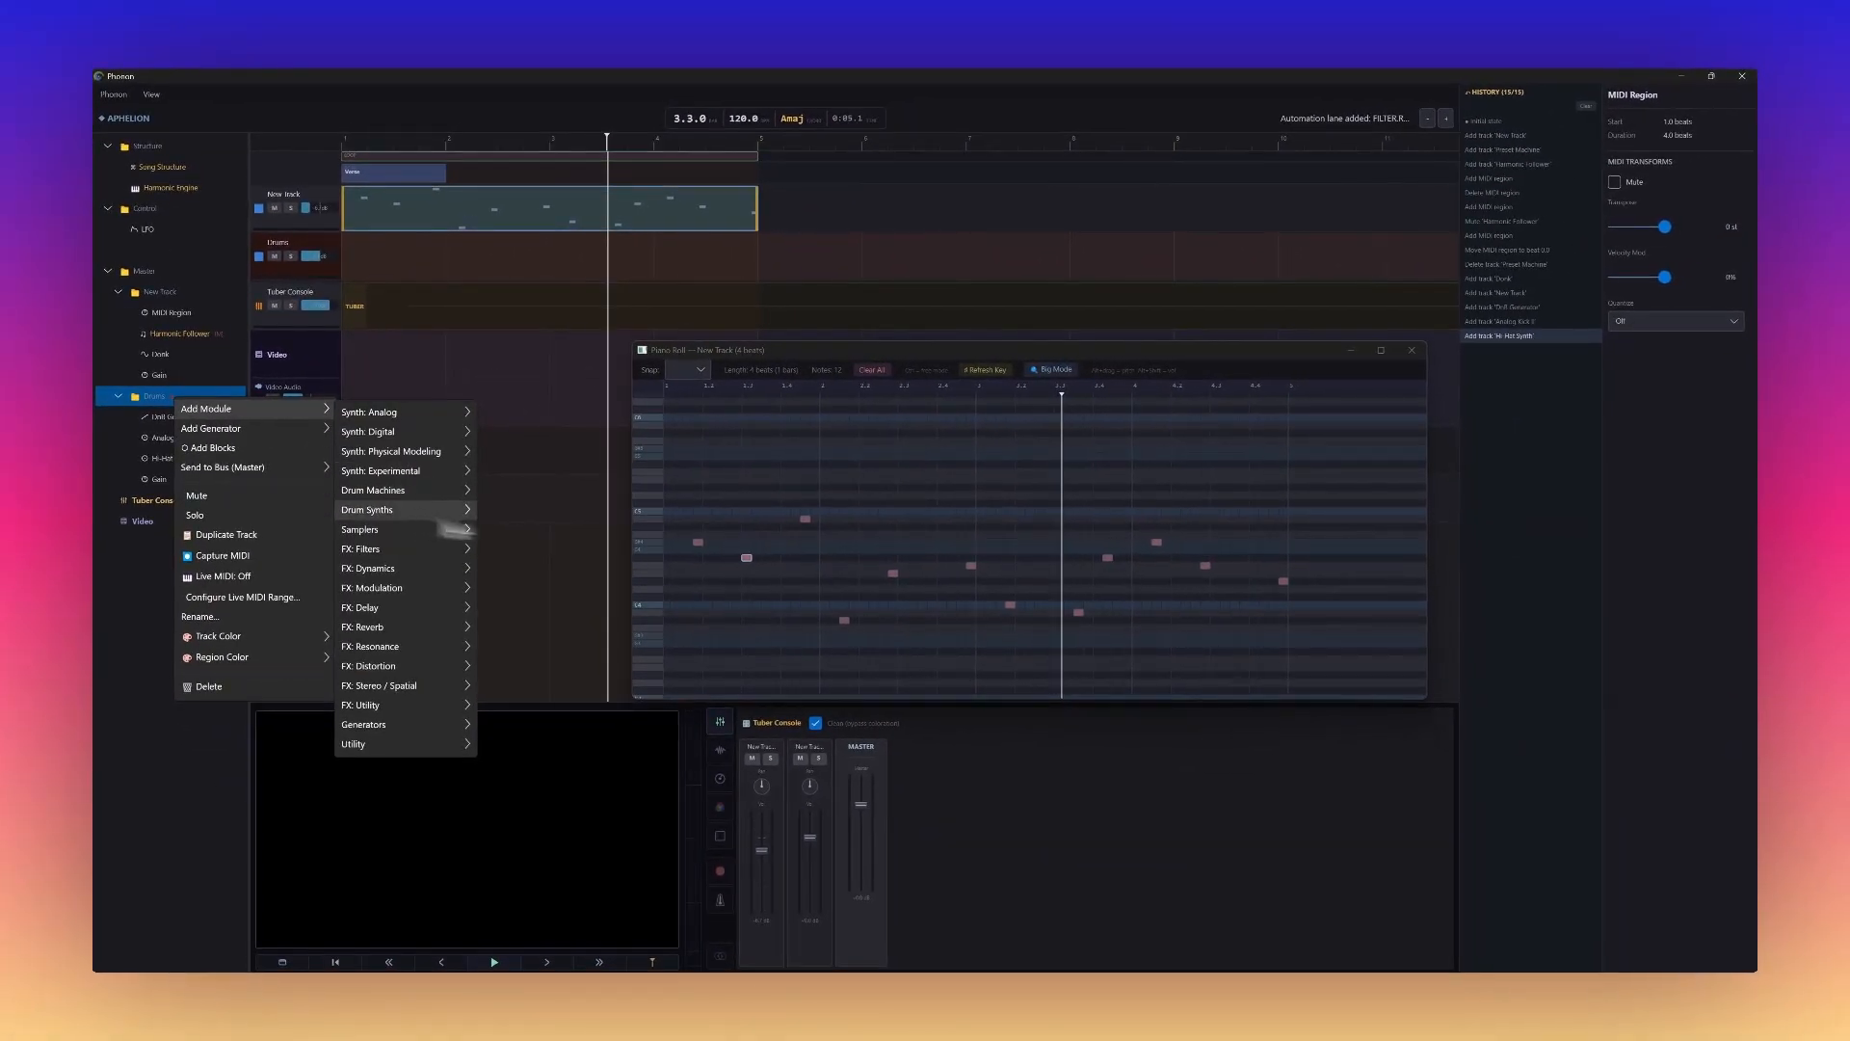
mouse_move(443, 509)
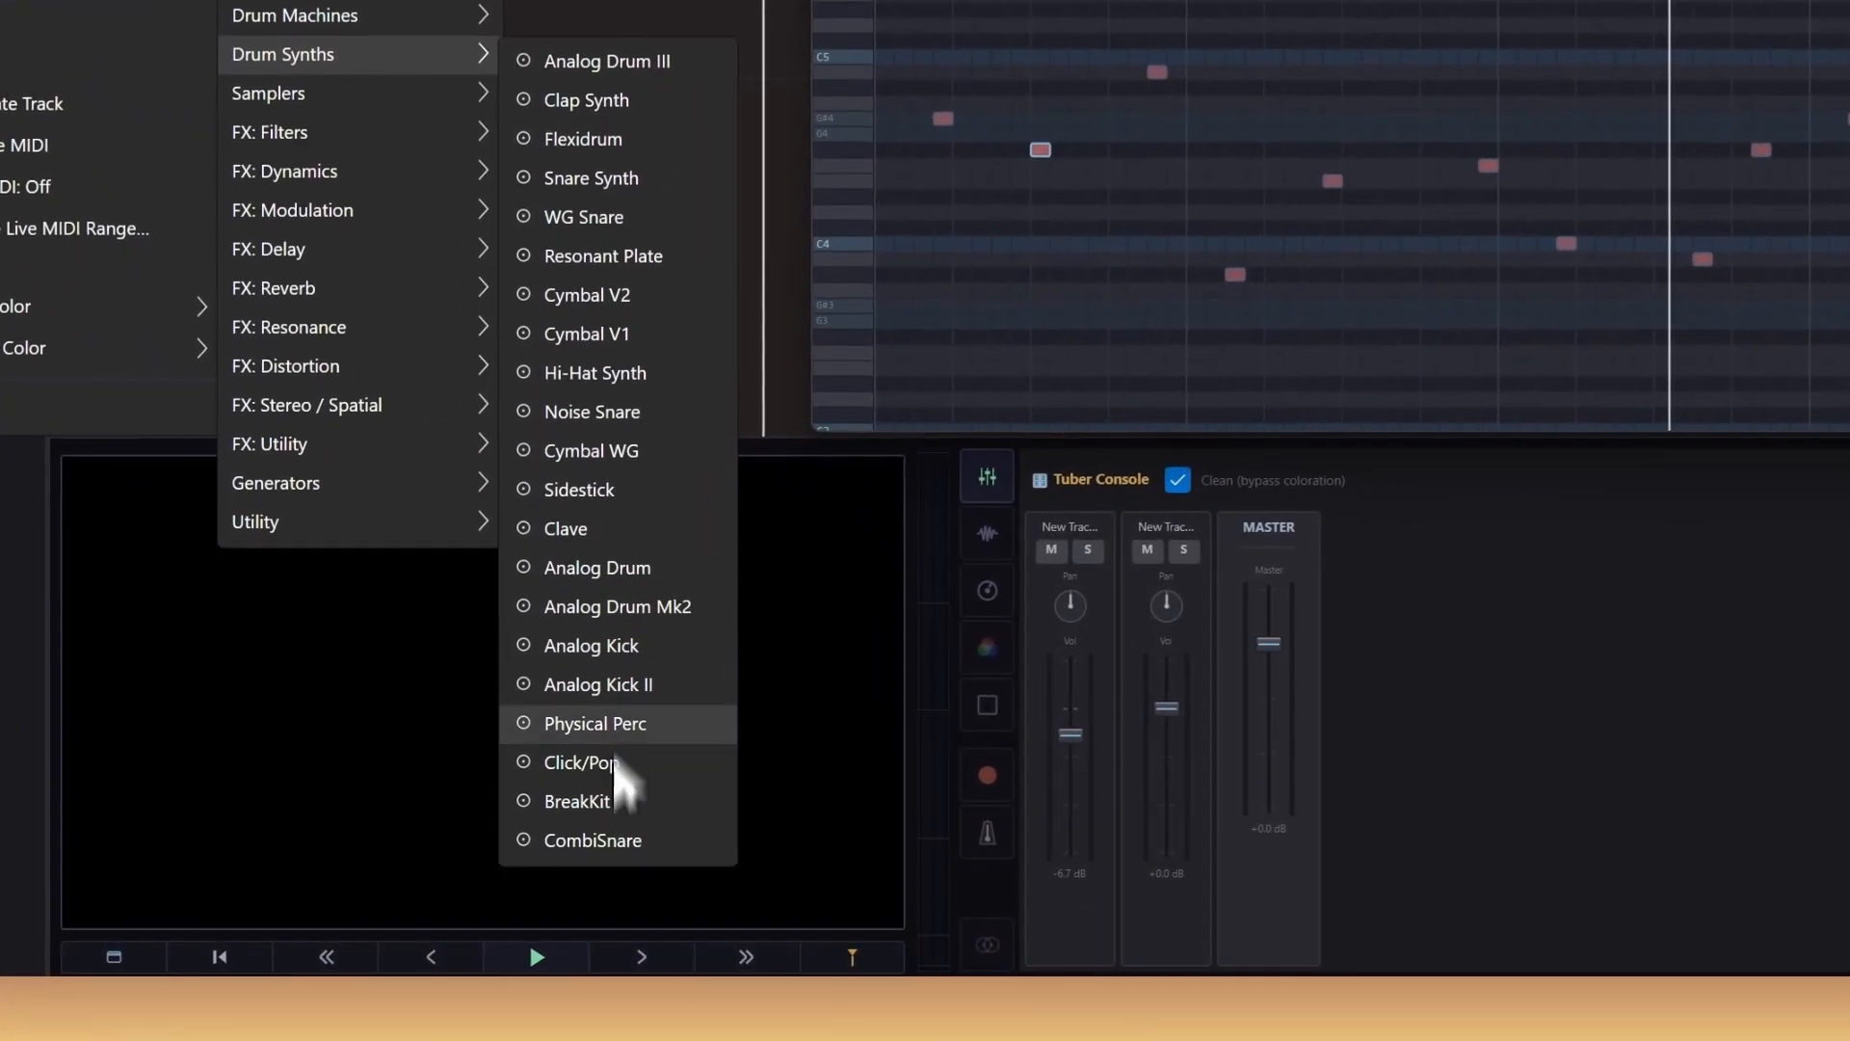
left_click(617, 842)
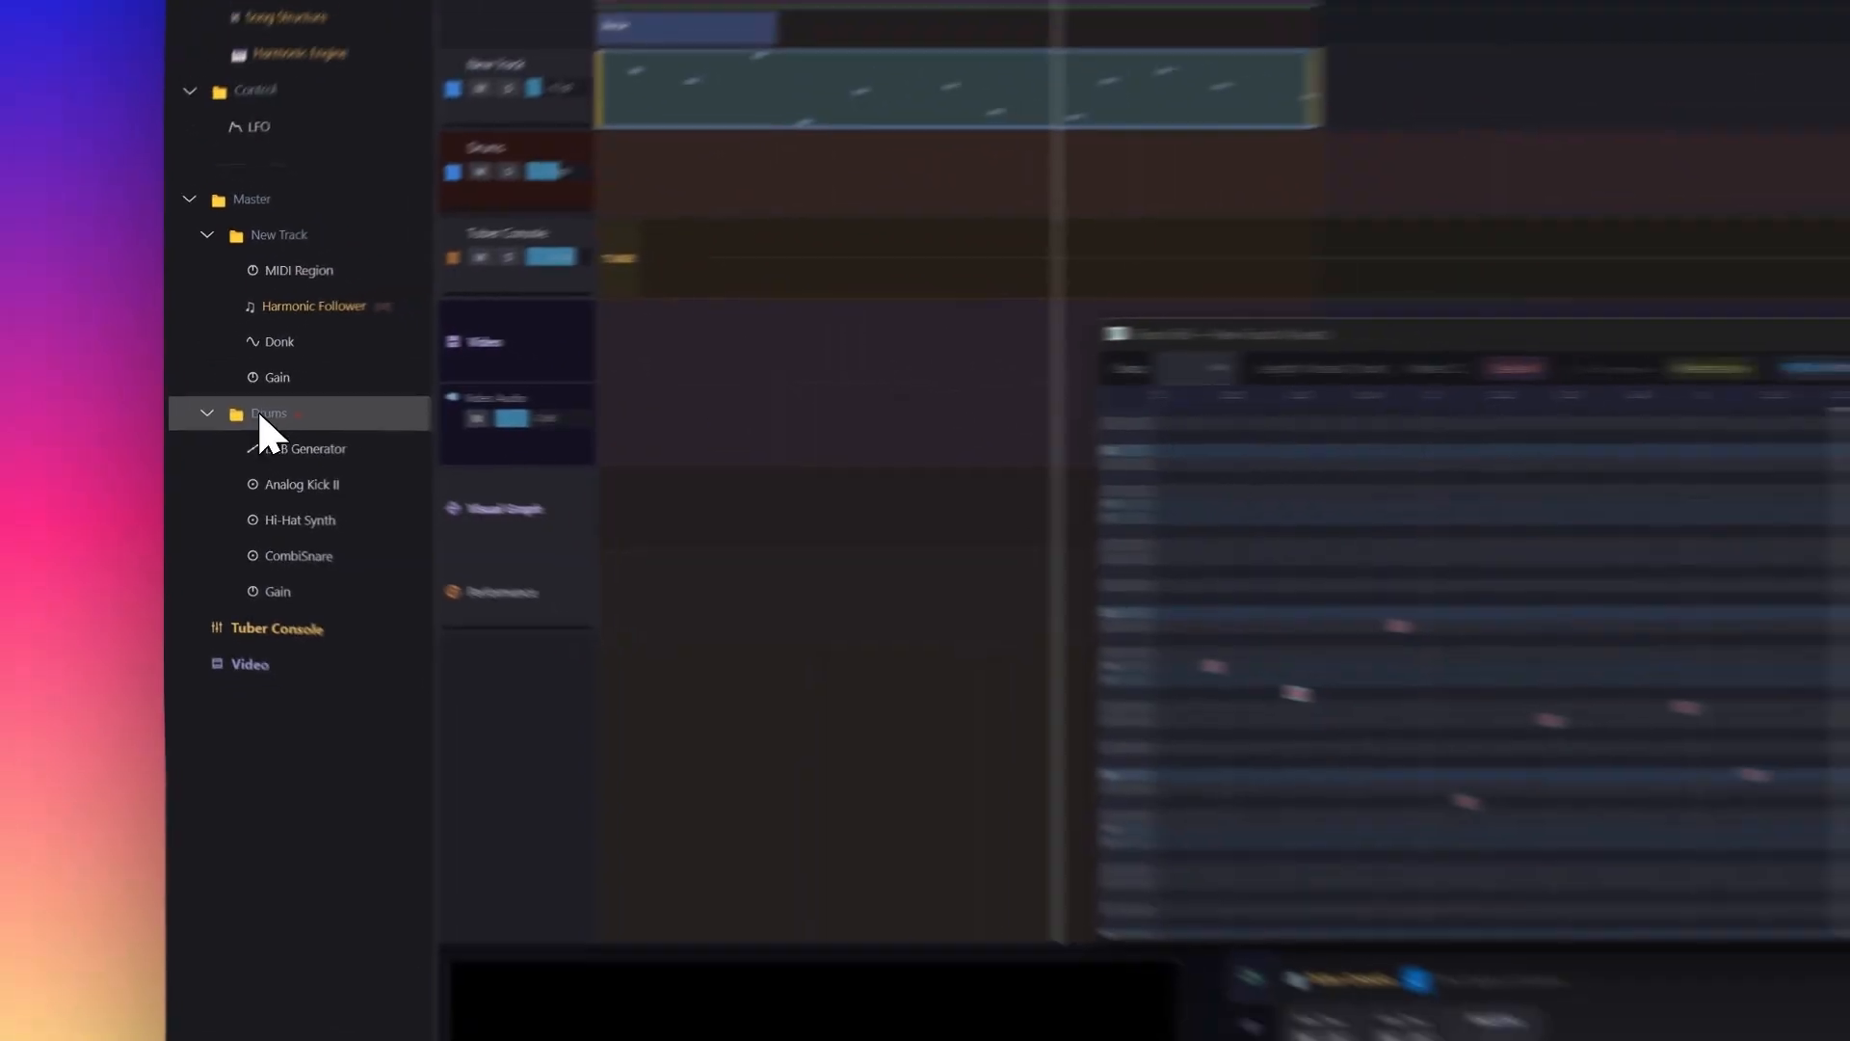
Step: Add the Cymbal V2 drum synth module to the Drums track and start playback
right_click(258, 409)
mouse_move(310, 435)
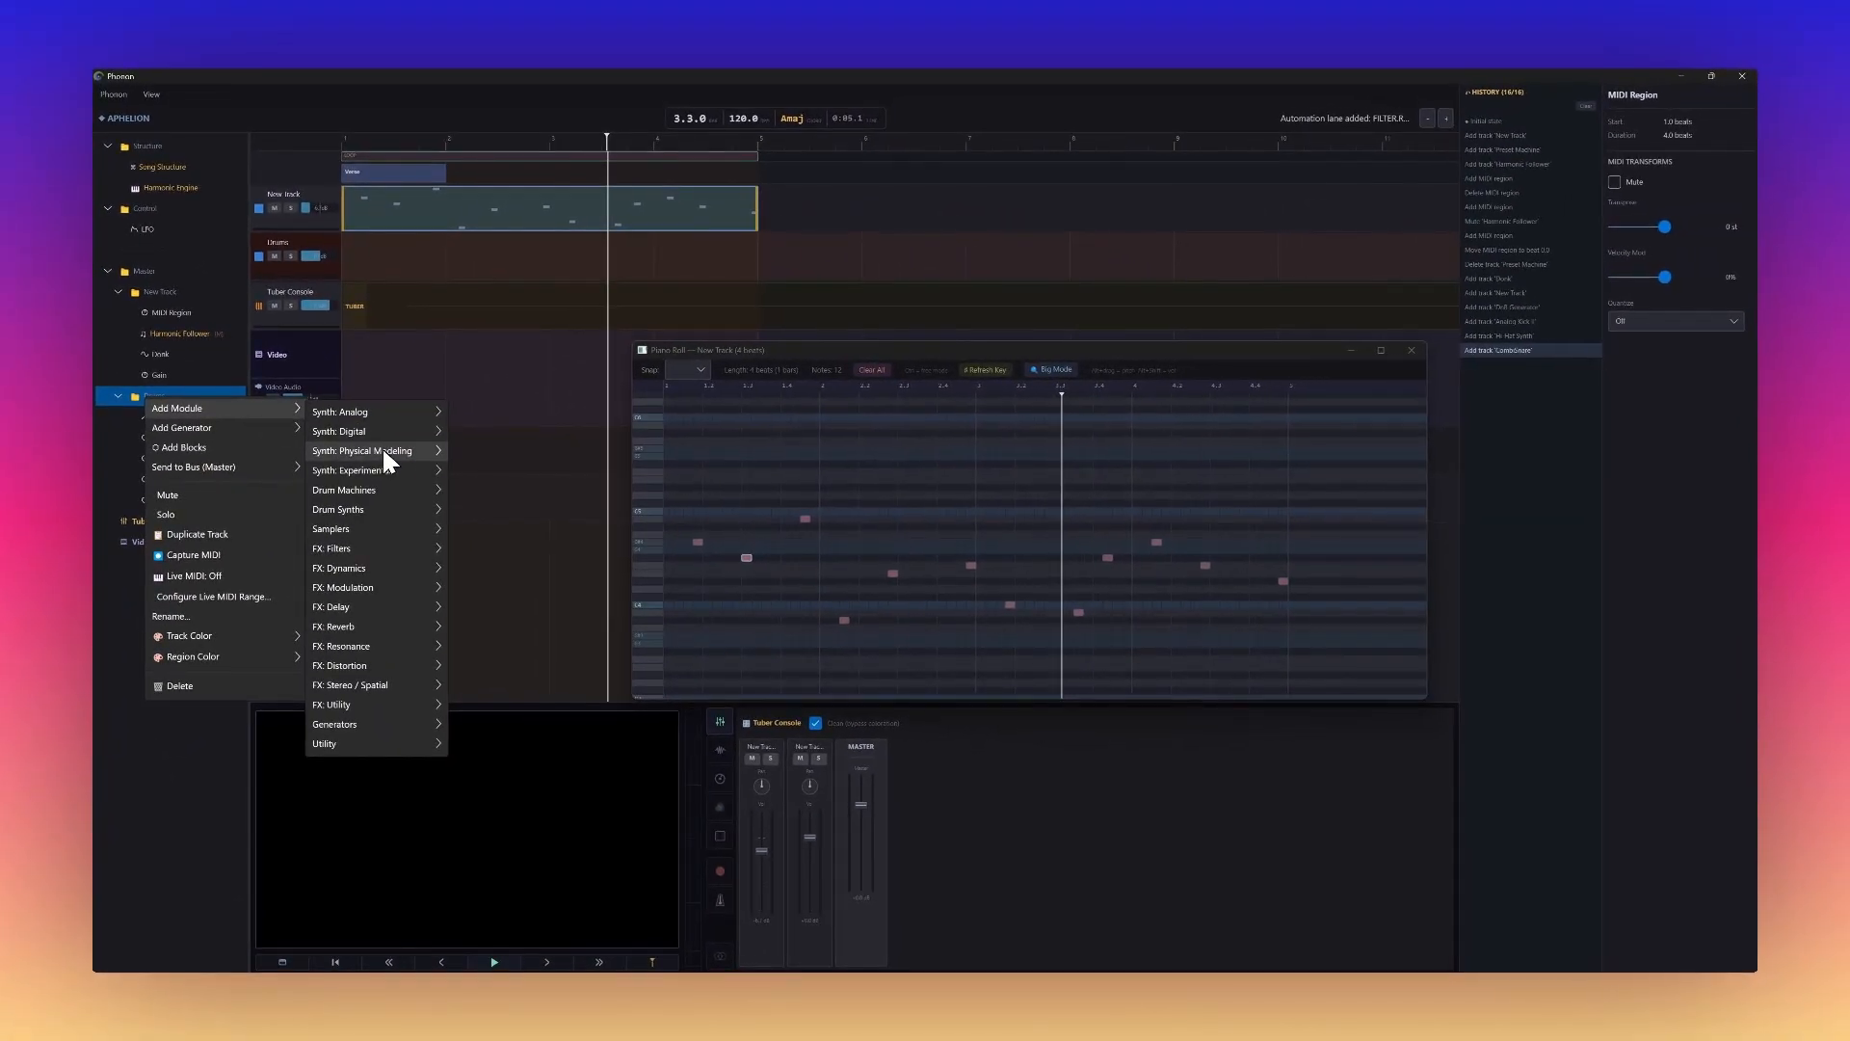
mouse_move(383, 453)
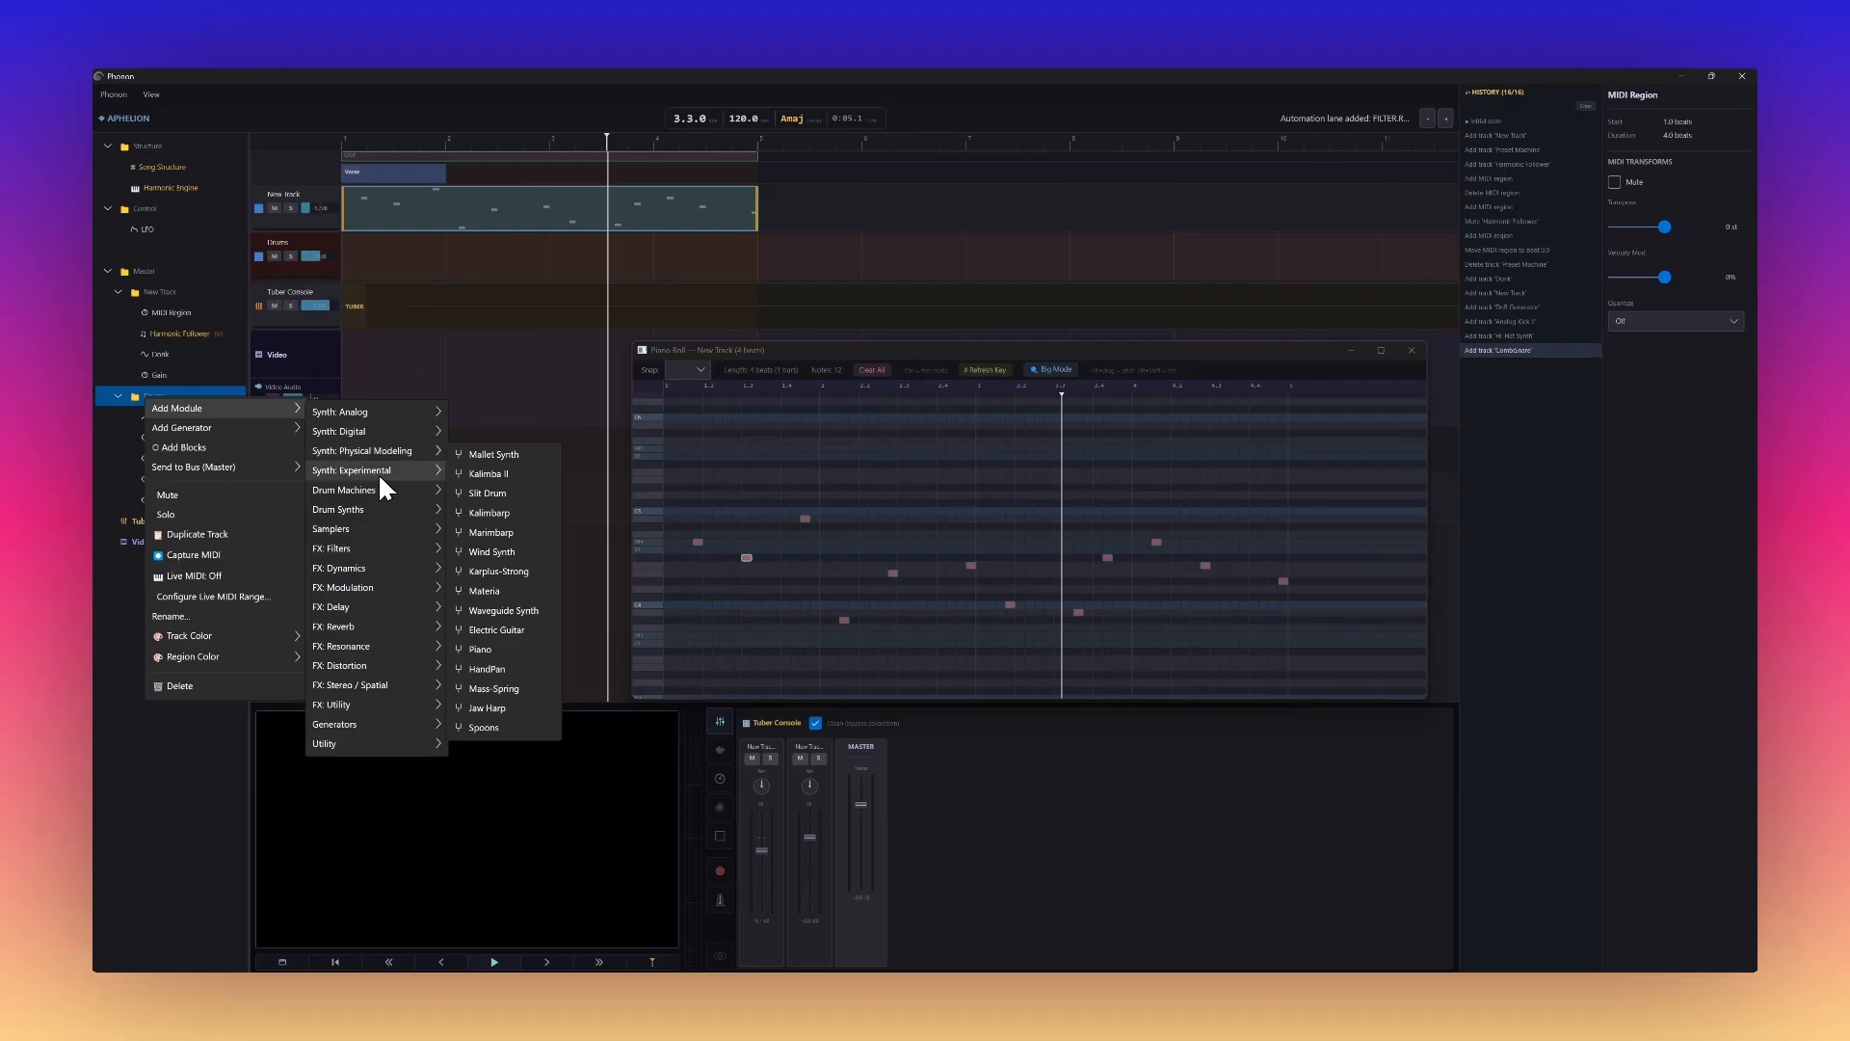
mouse_move(378, 488)
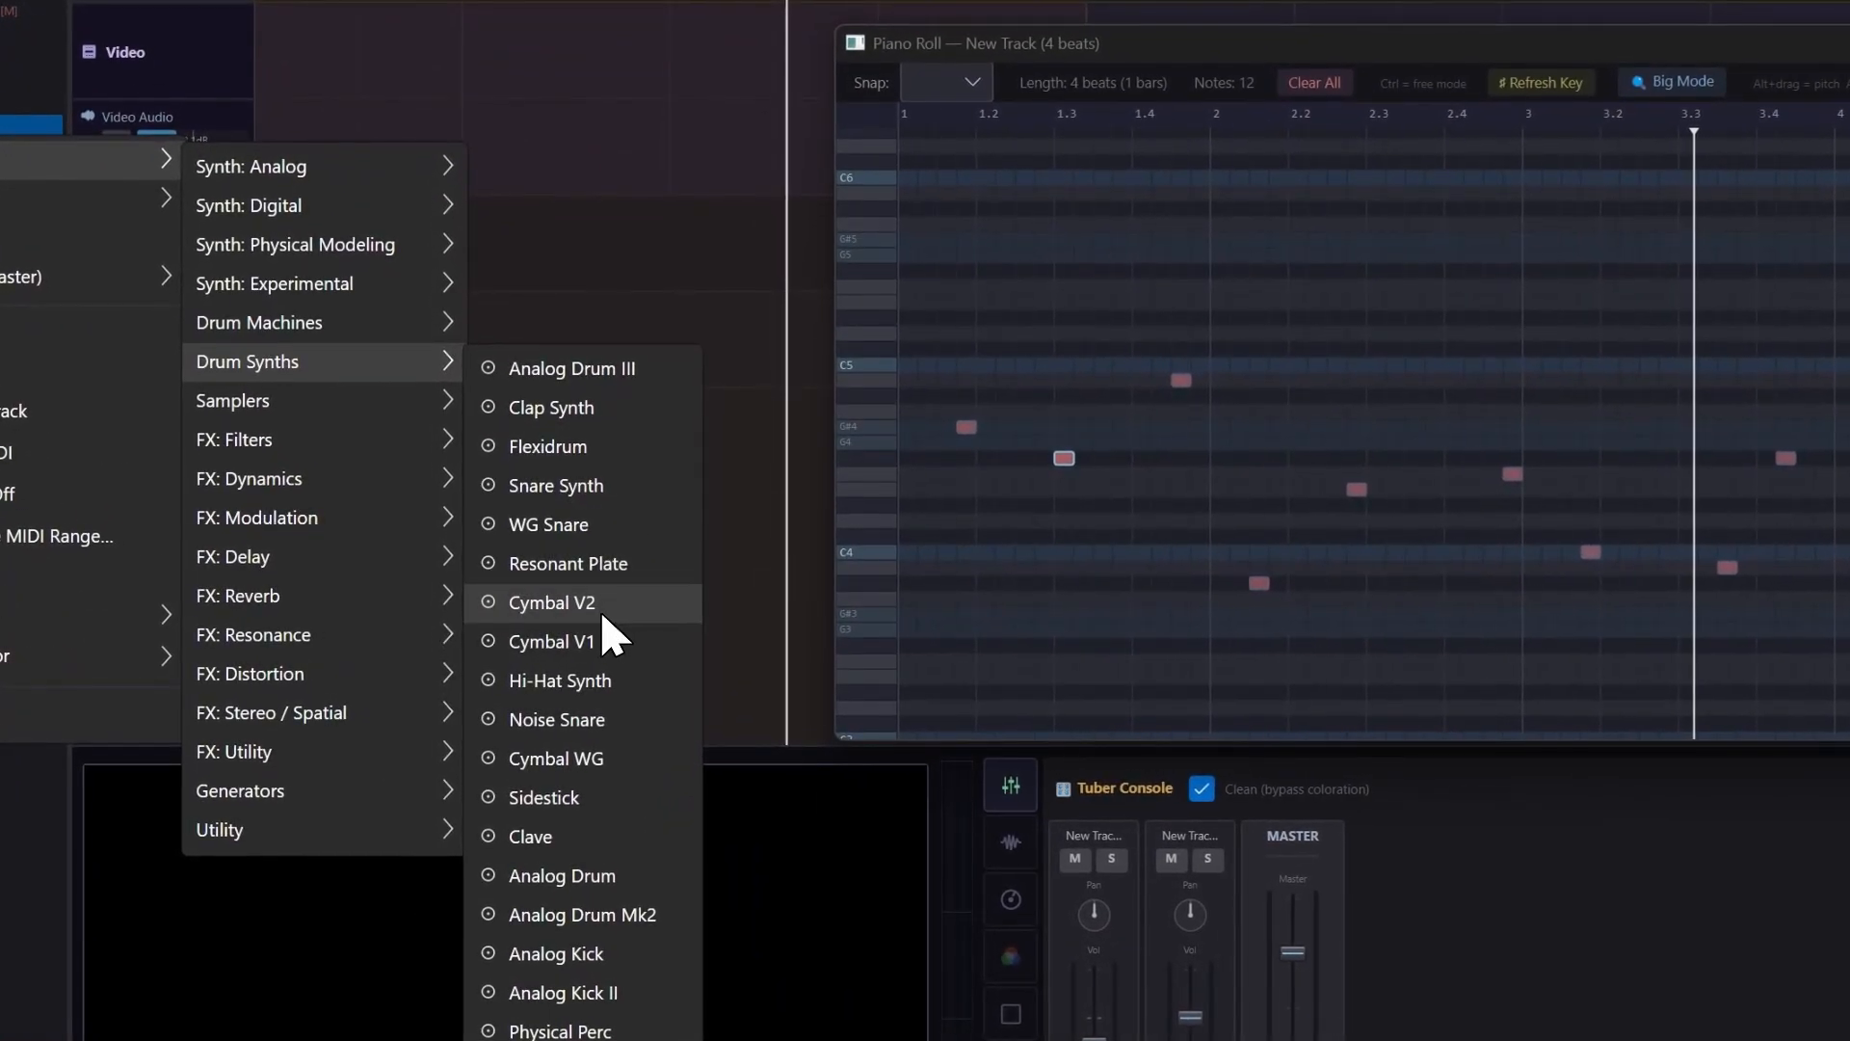
left_click(610, 609)
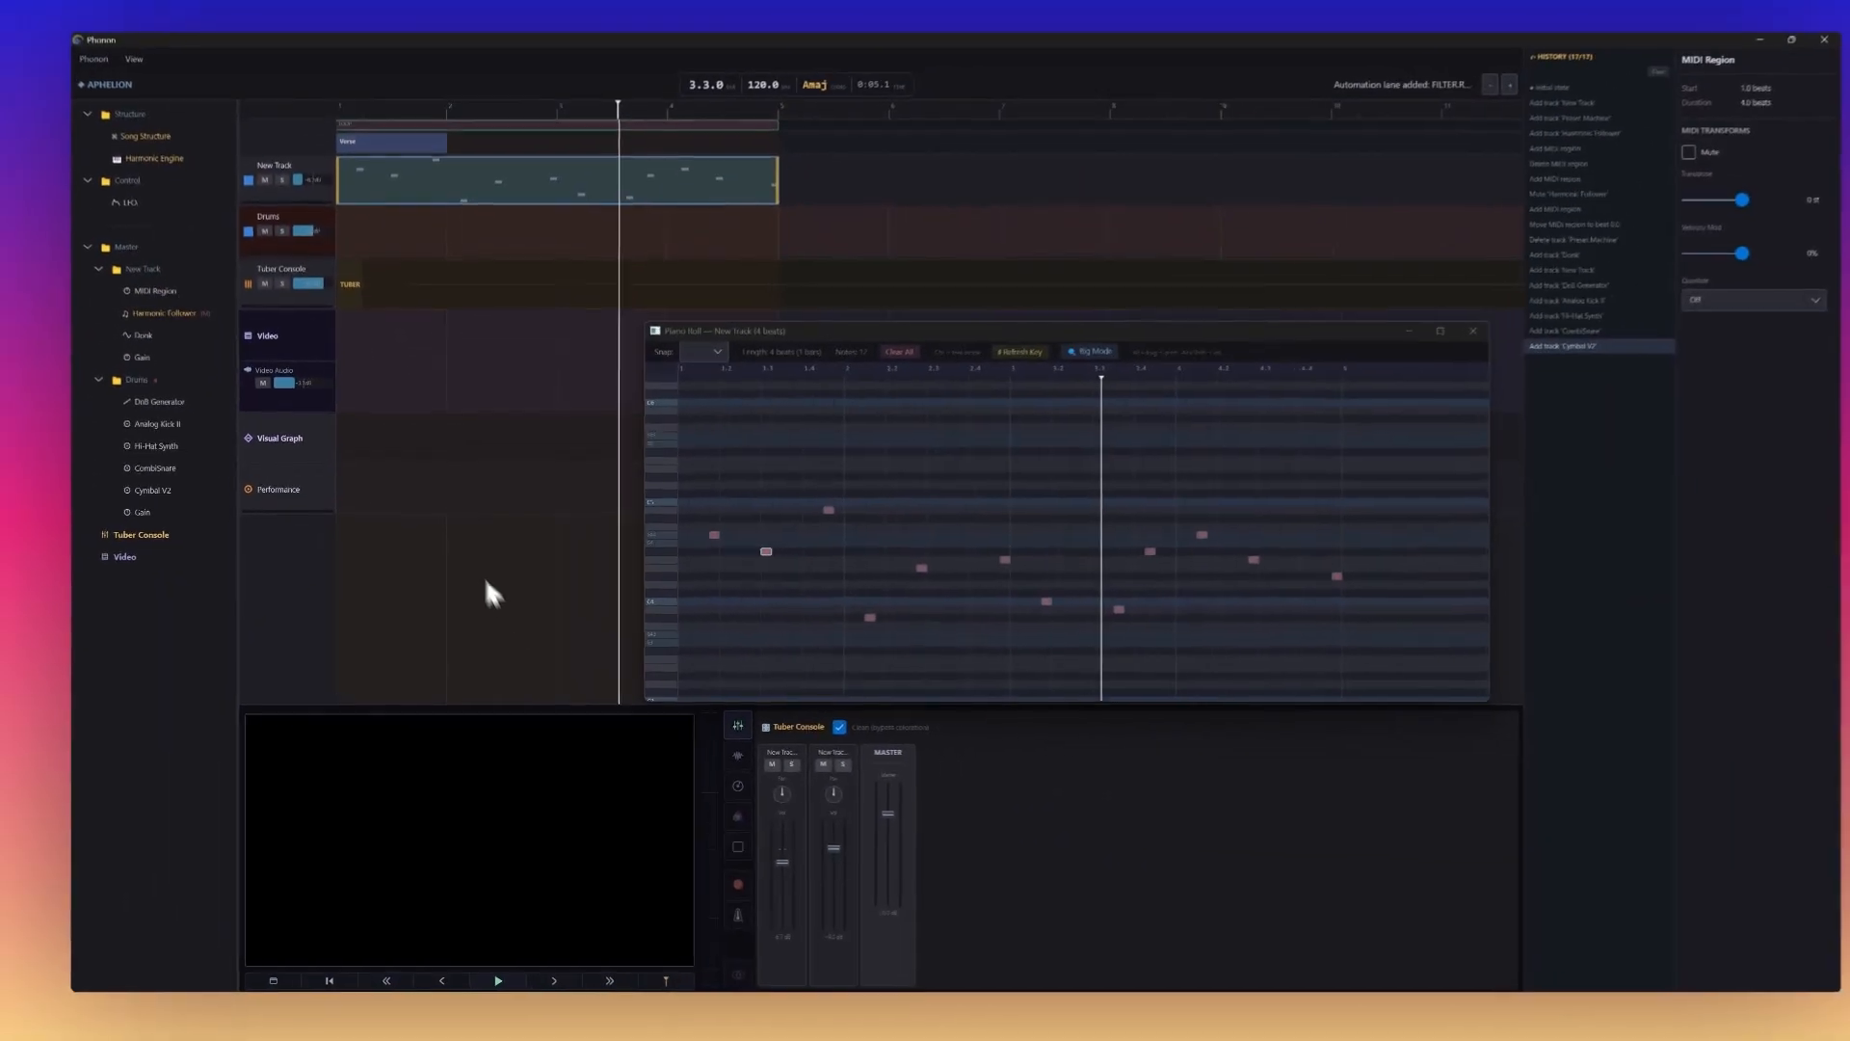
key("space")
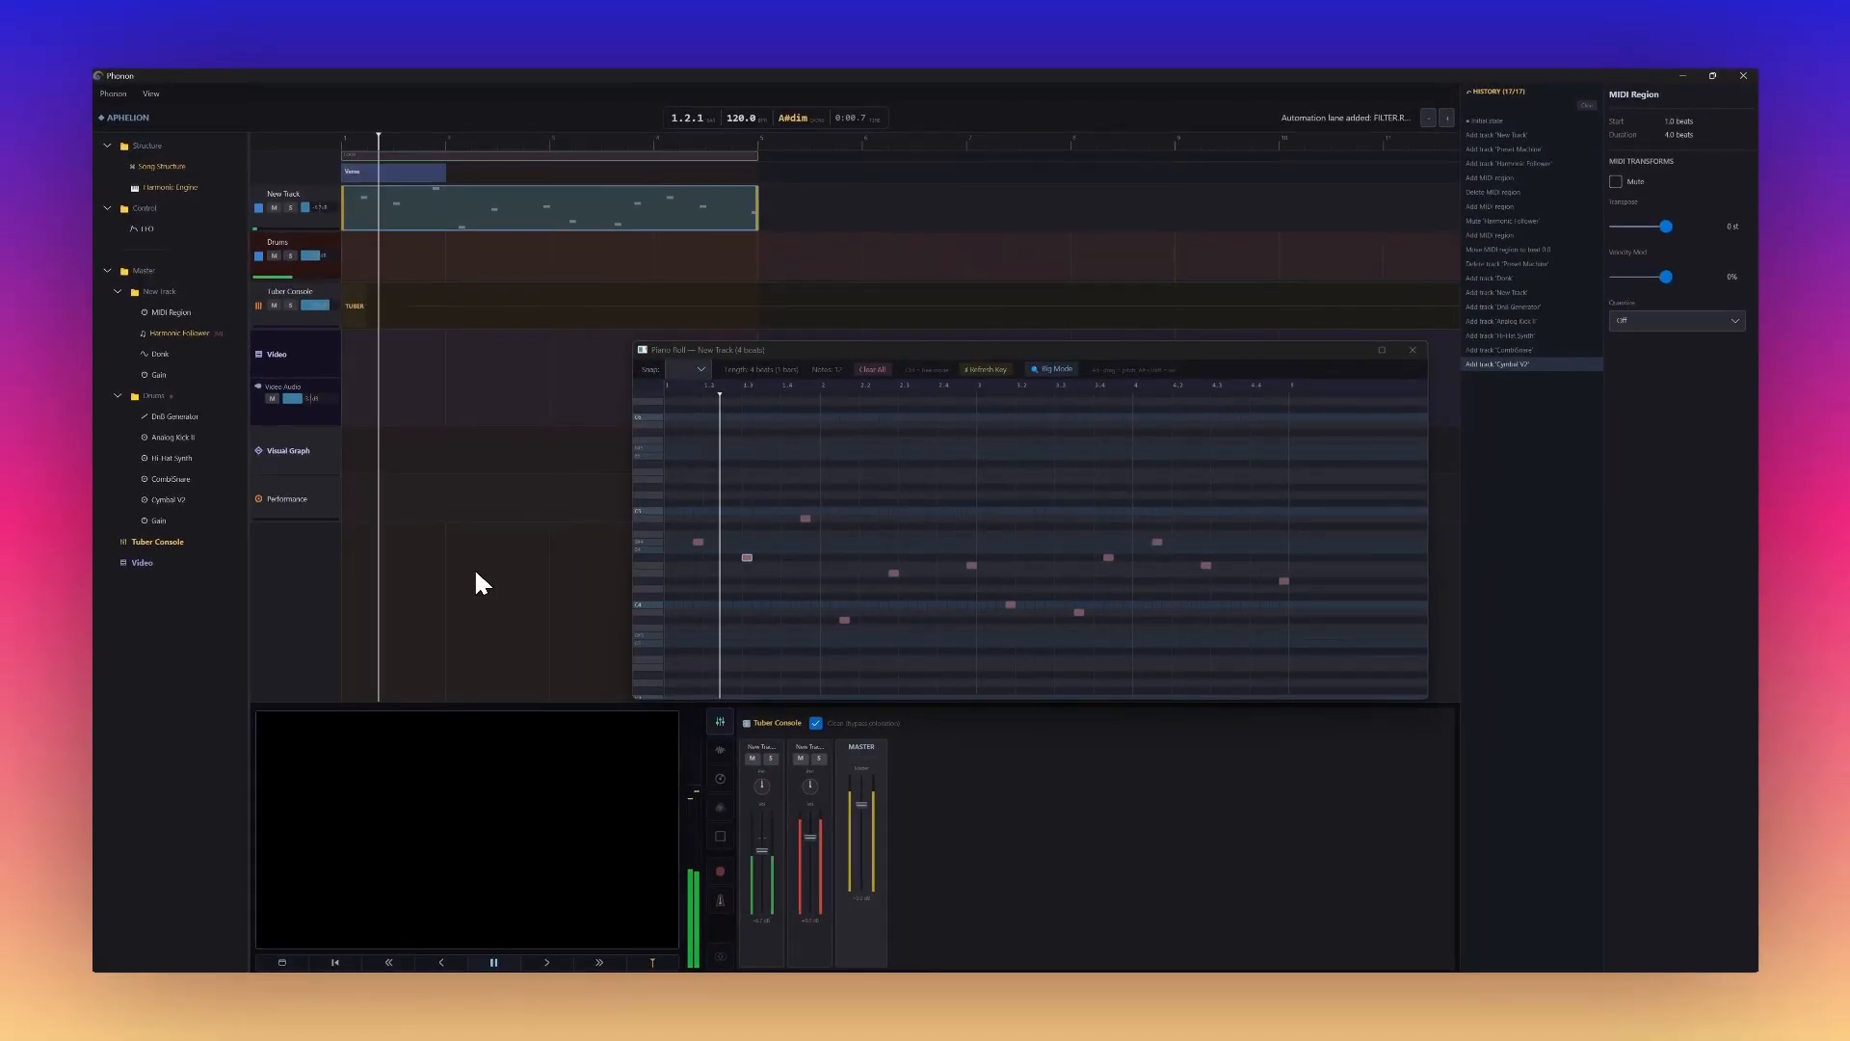
Step: Stop playback and mute the Hi-Hat Synth, CombiSnare and Cymbal V2 modules in the Drums track
key("space")
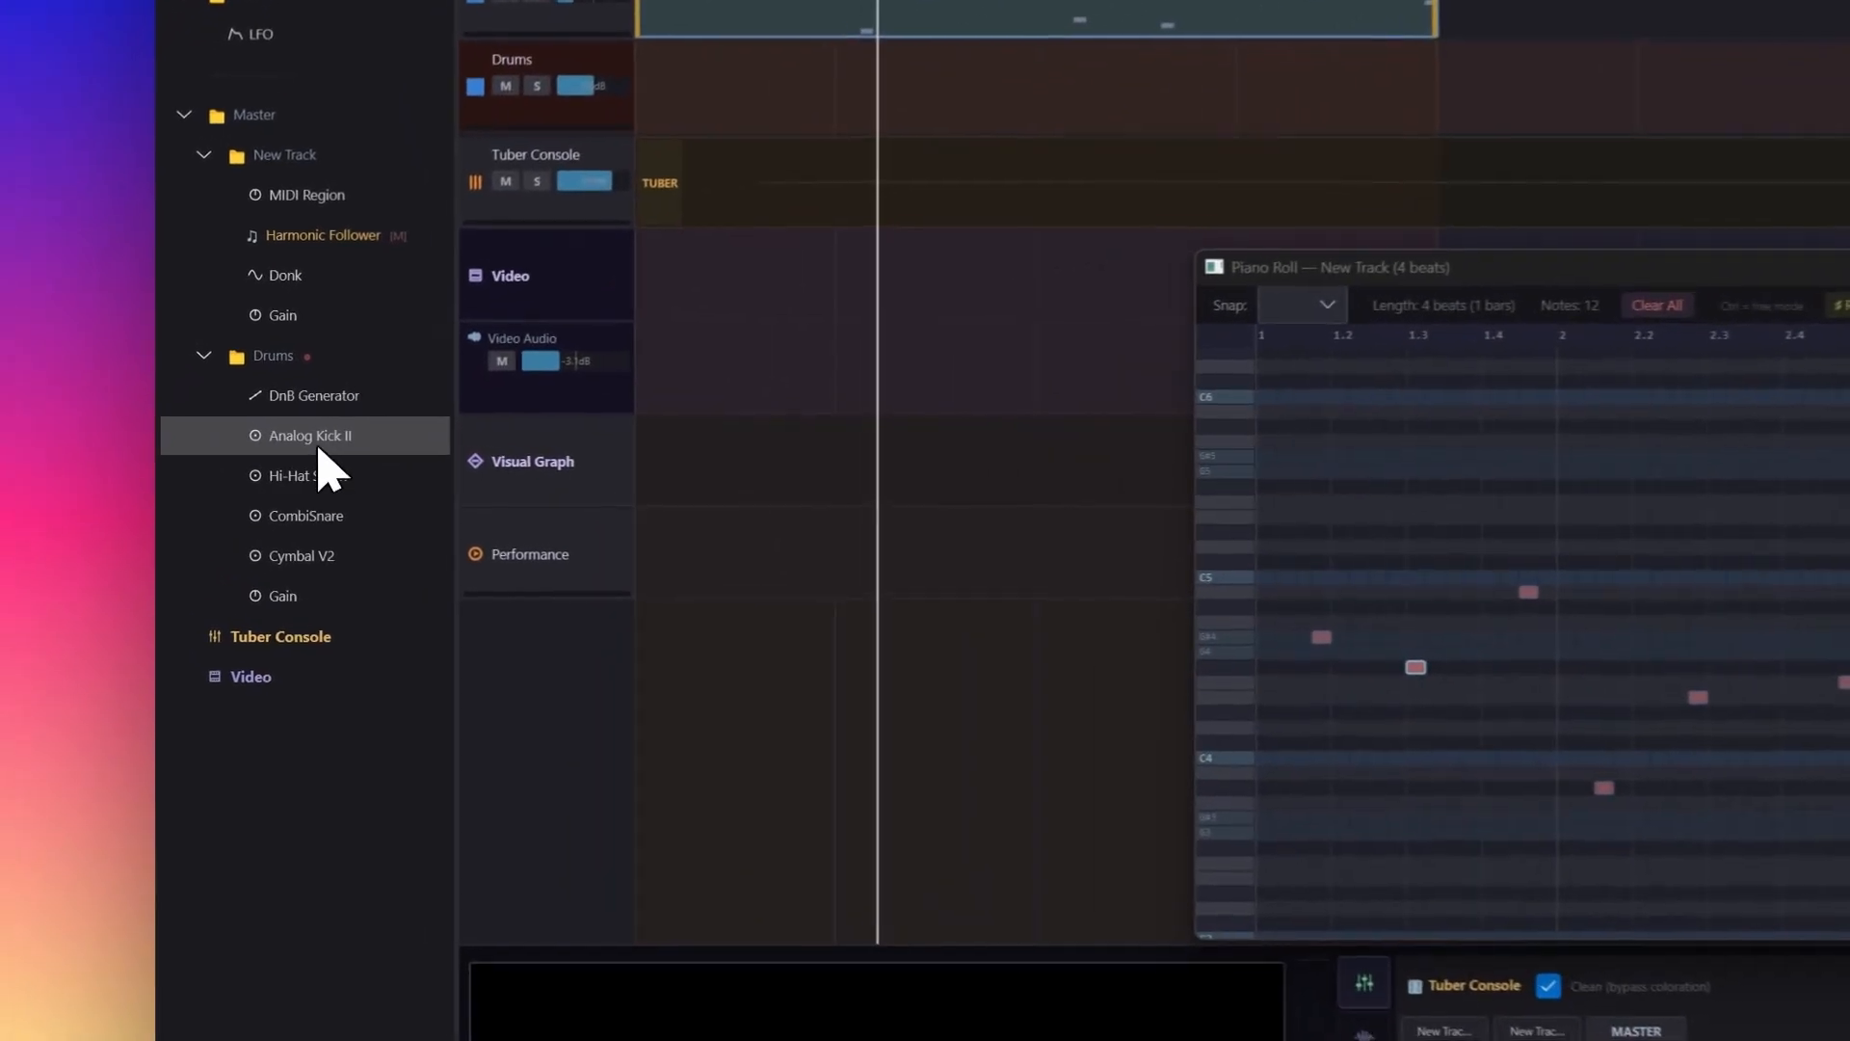
right_click(335, 472)
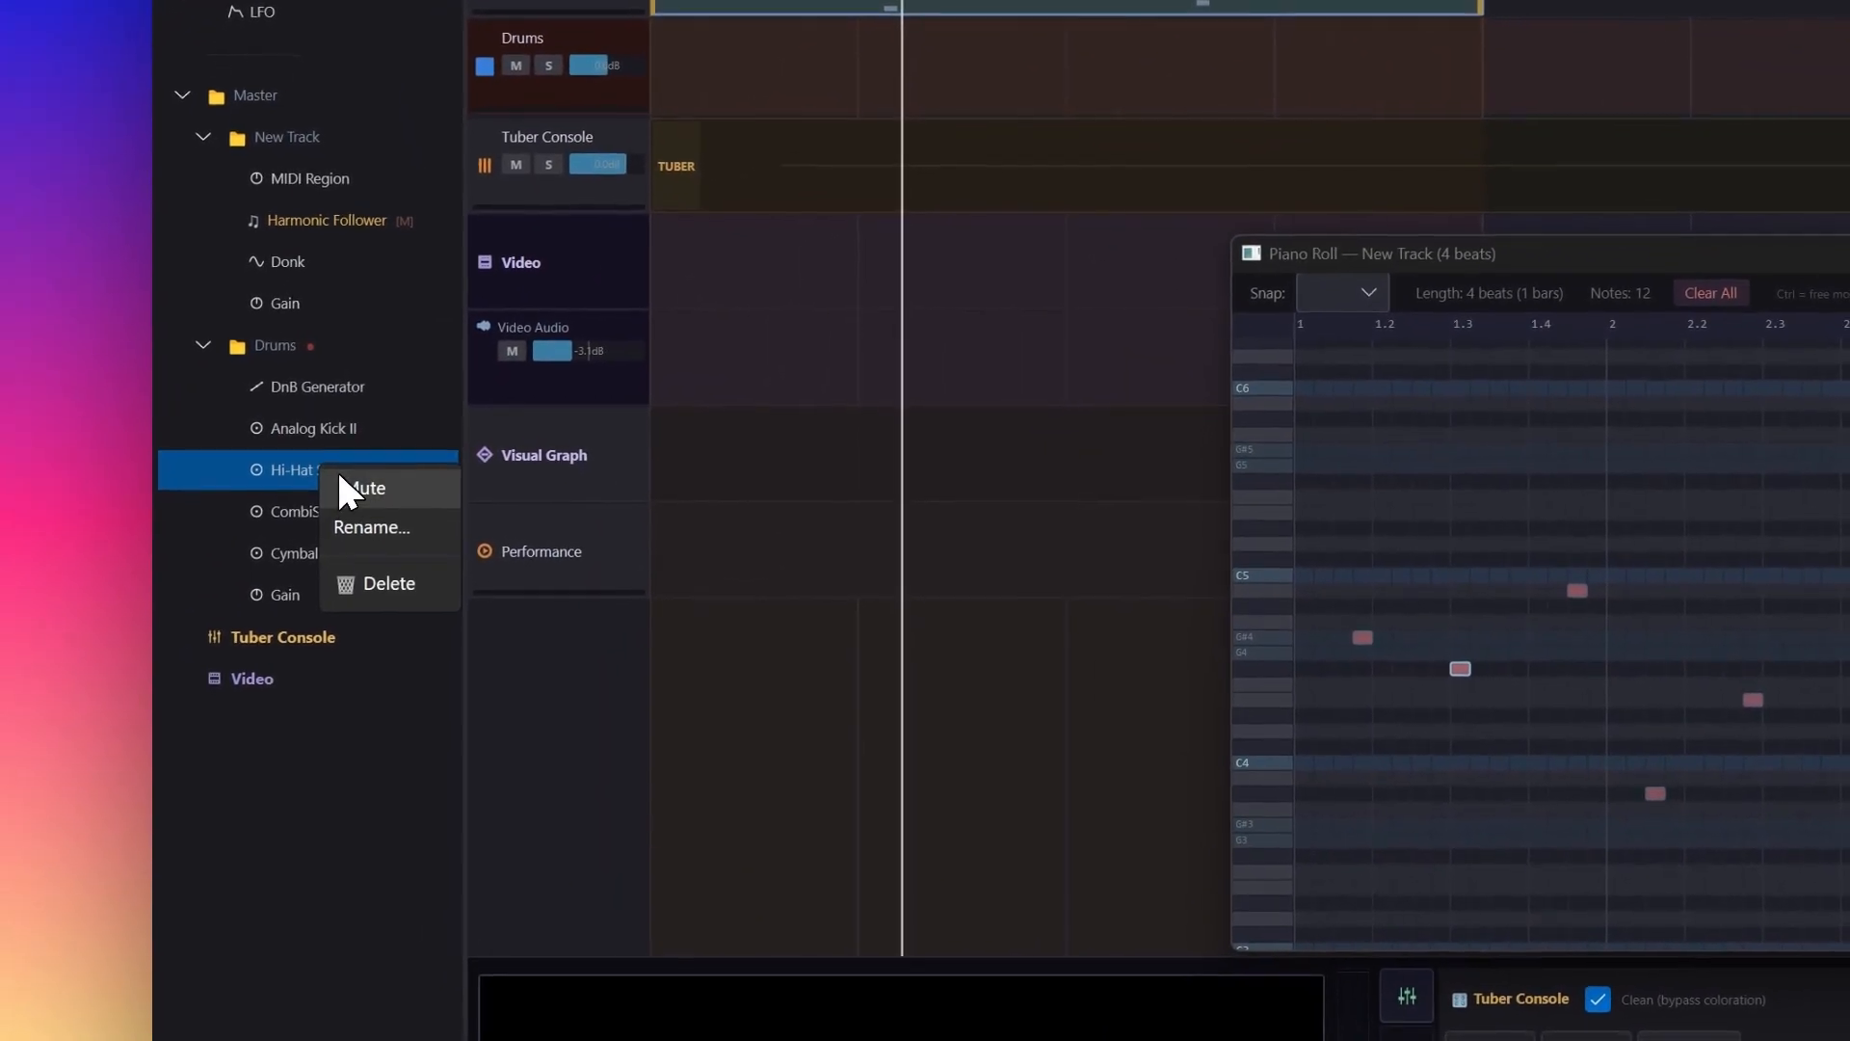
left_click(347, 493)
right_click(338, 521)
left_click(345, 505)
left_click(337, 523)
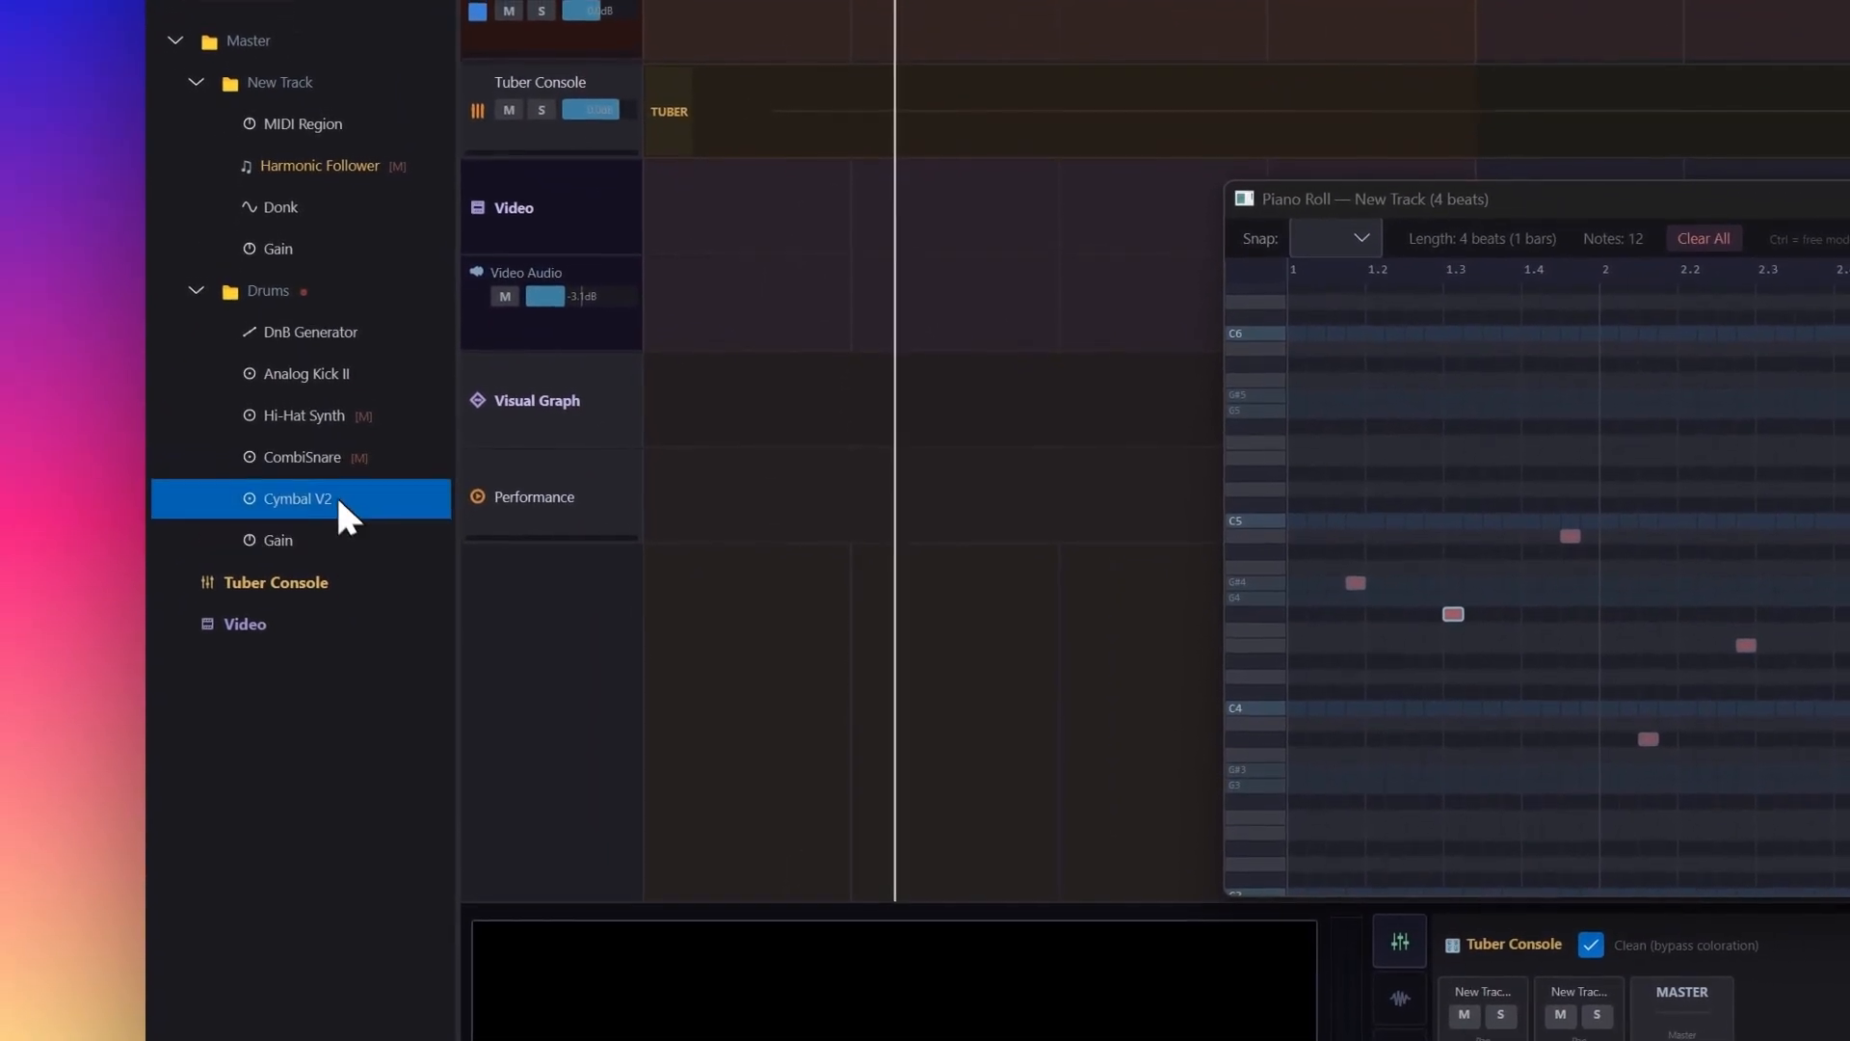
right_click(337, 516)
left_click(354, 537)
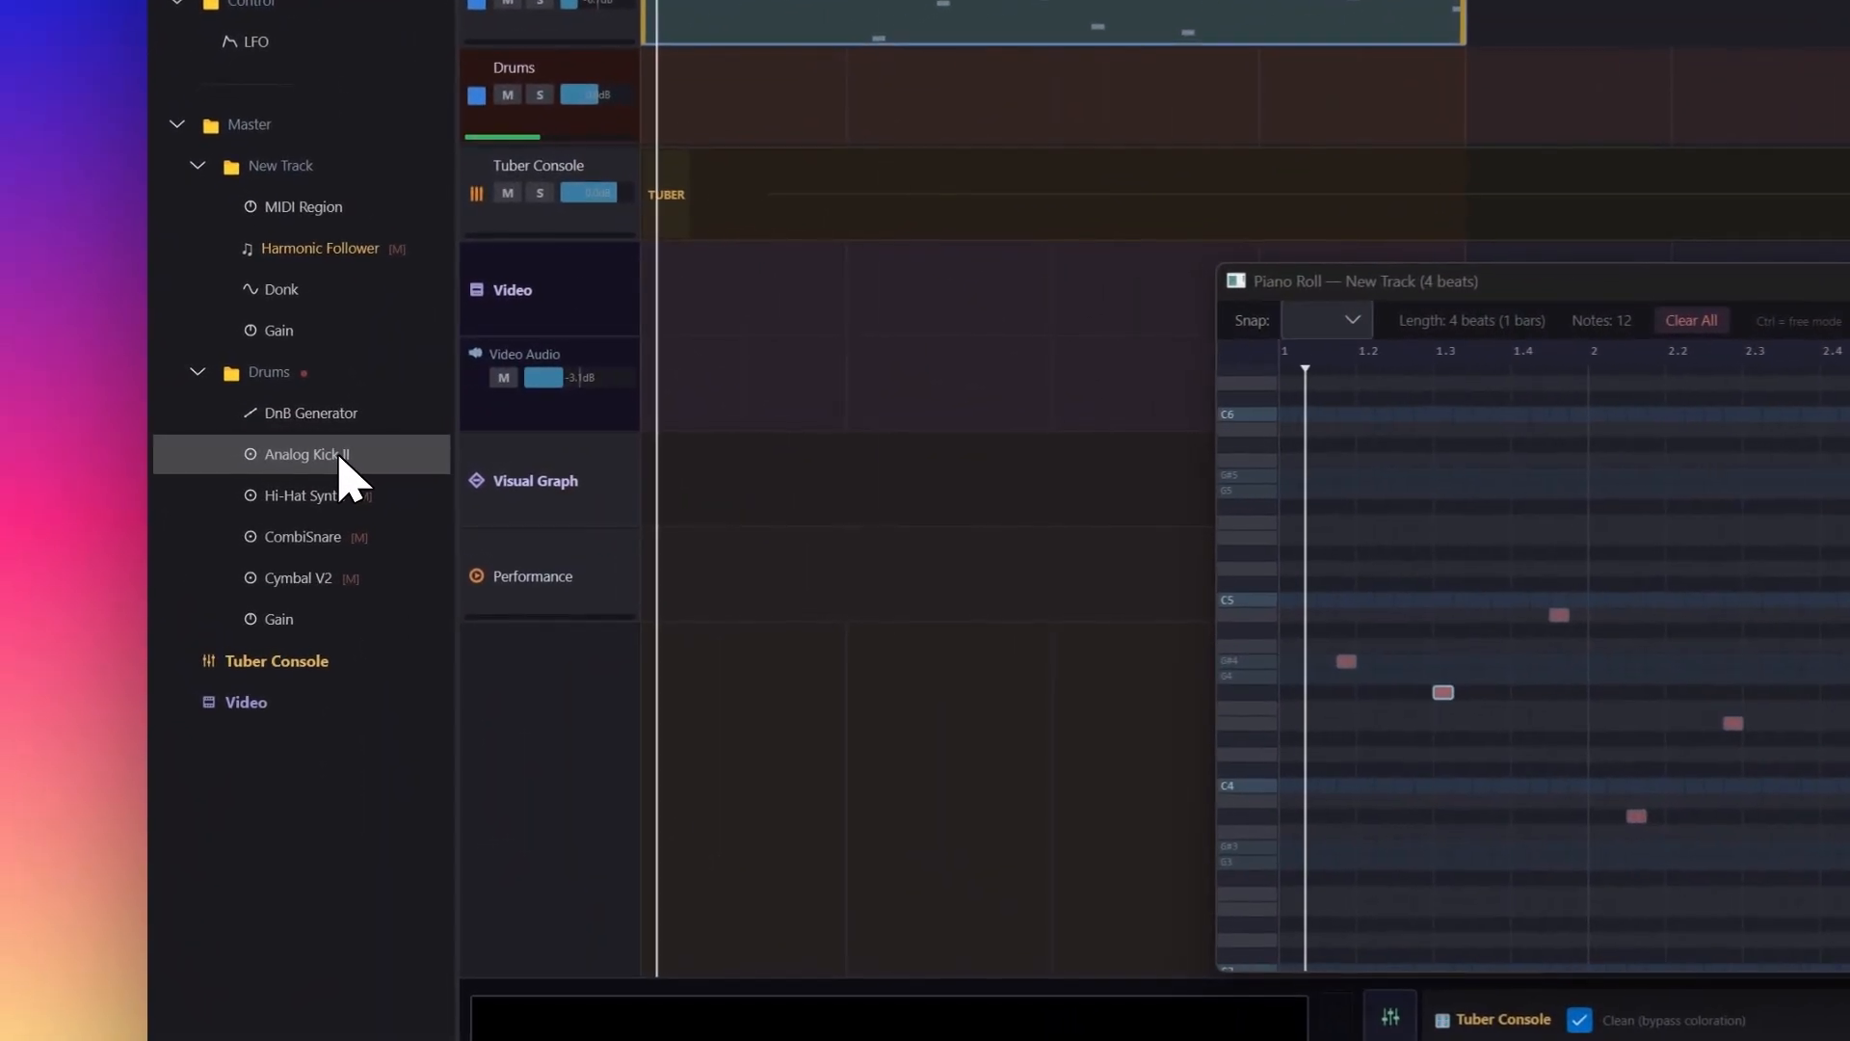
Step: Set Analog Kick II's body Decay to 0.17, Metal Noise to 79, Metal Level to 0.09 and output Volume to 0.73
double_click(339, 455)
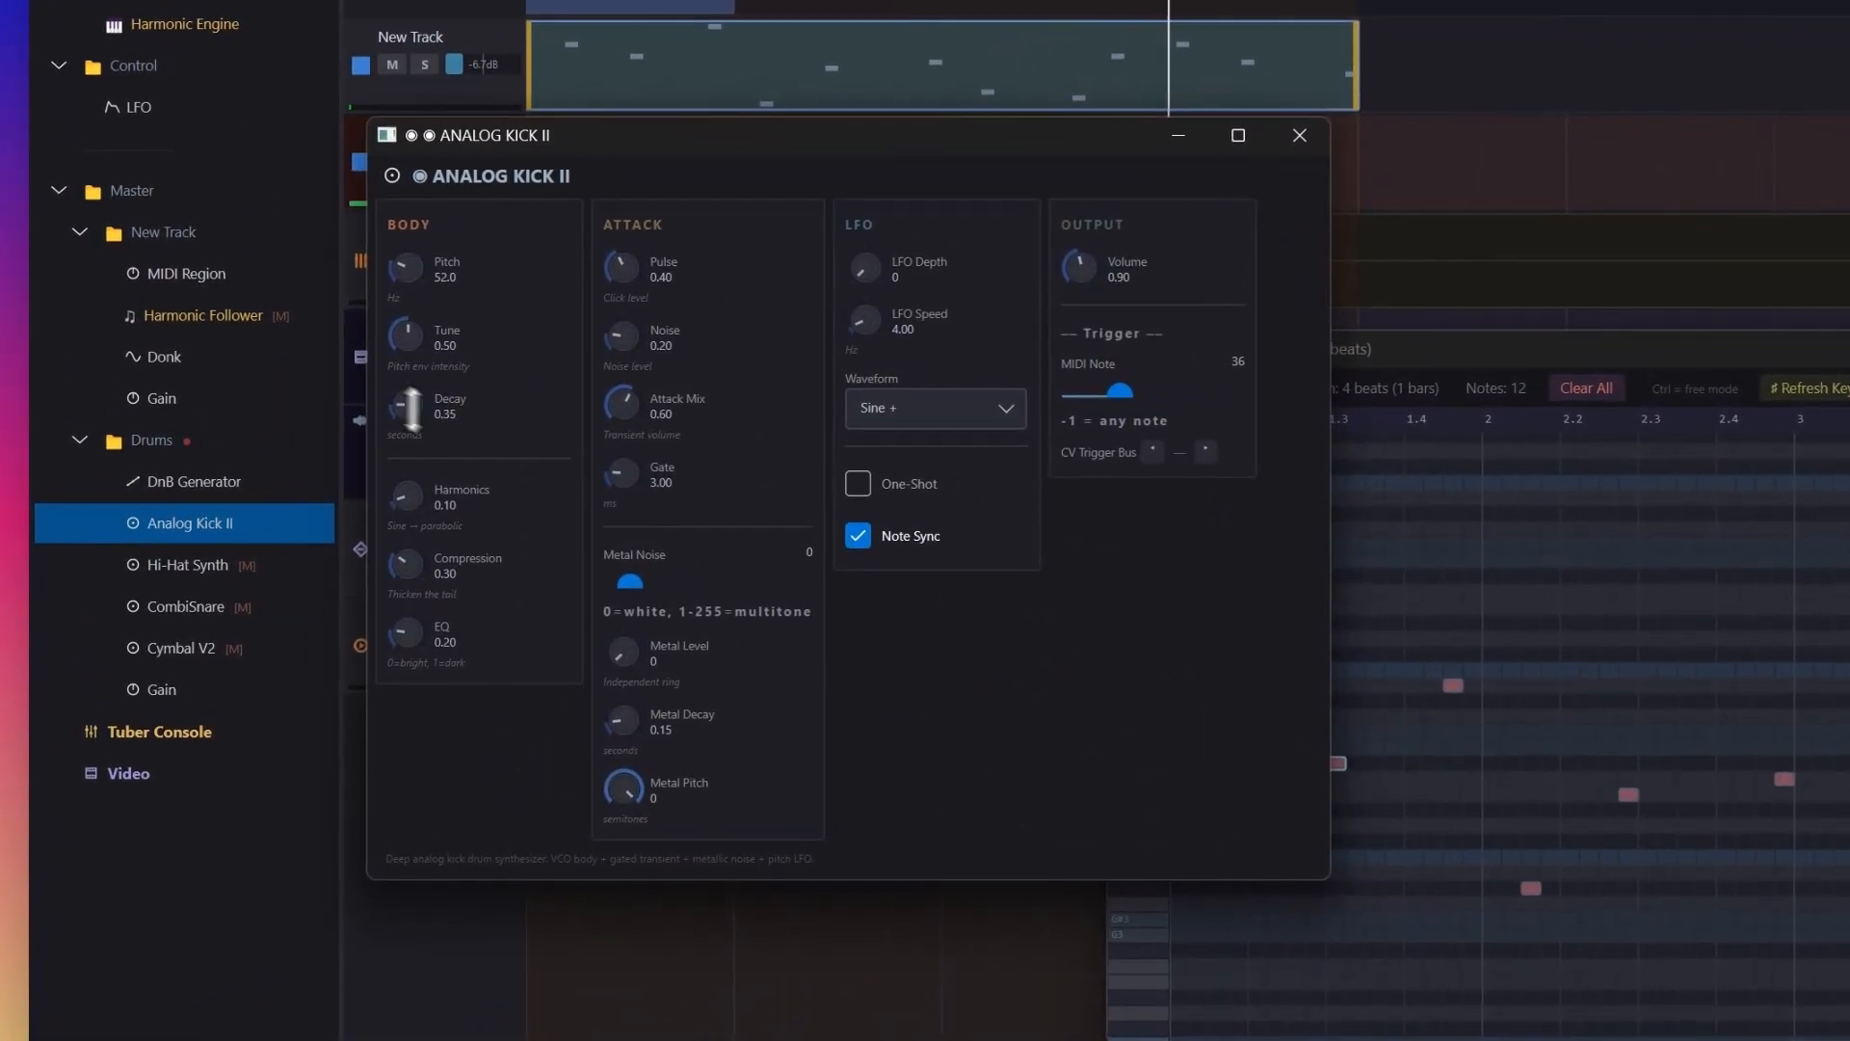
left_click_drag(412, 409, 414, 420)
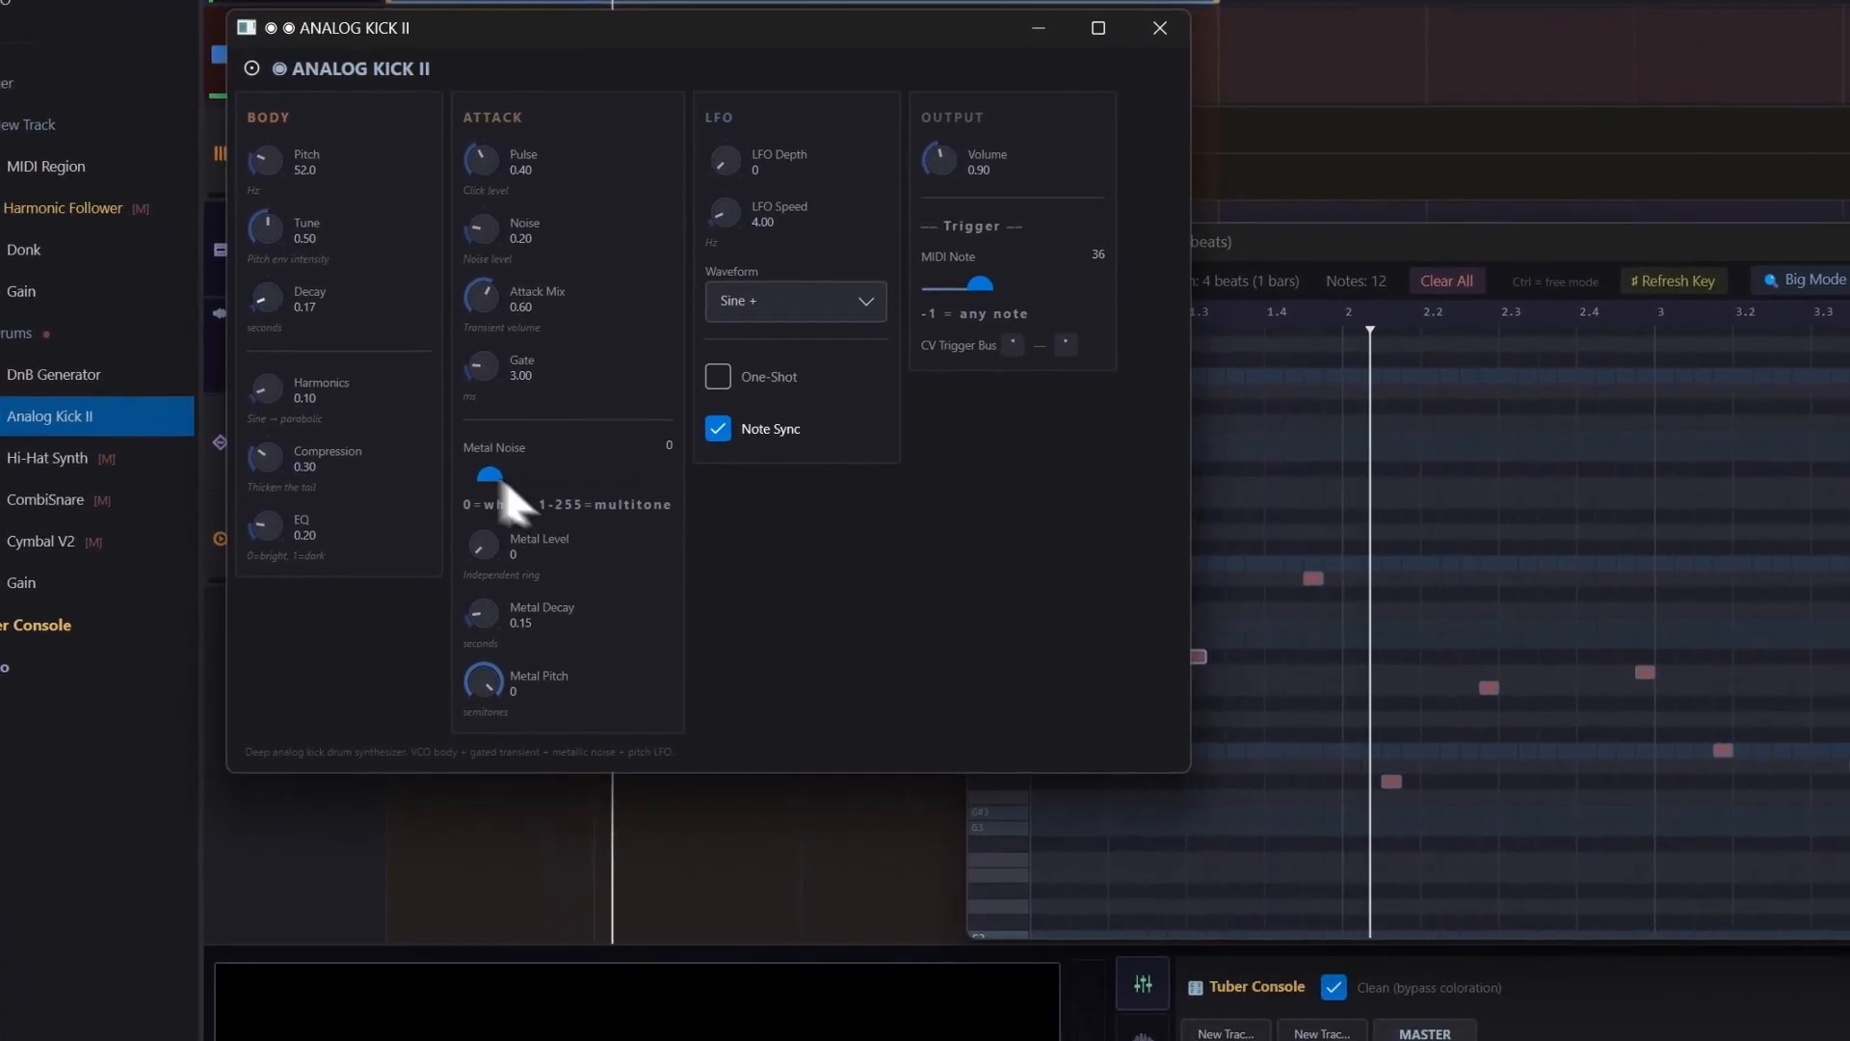
left_click_drag(627, 574, 675, 577)
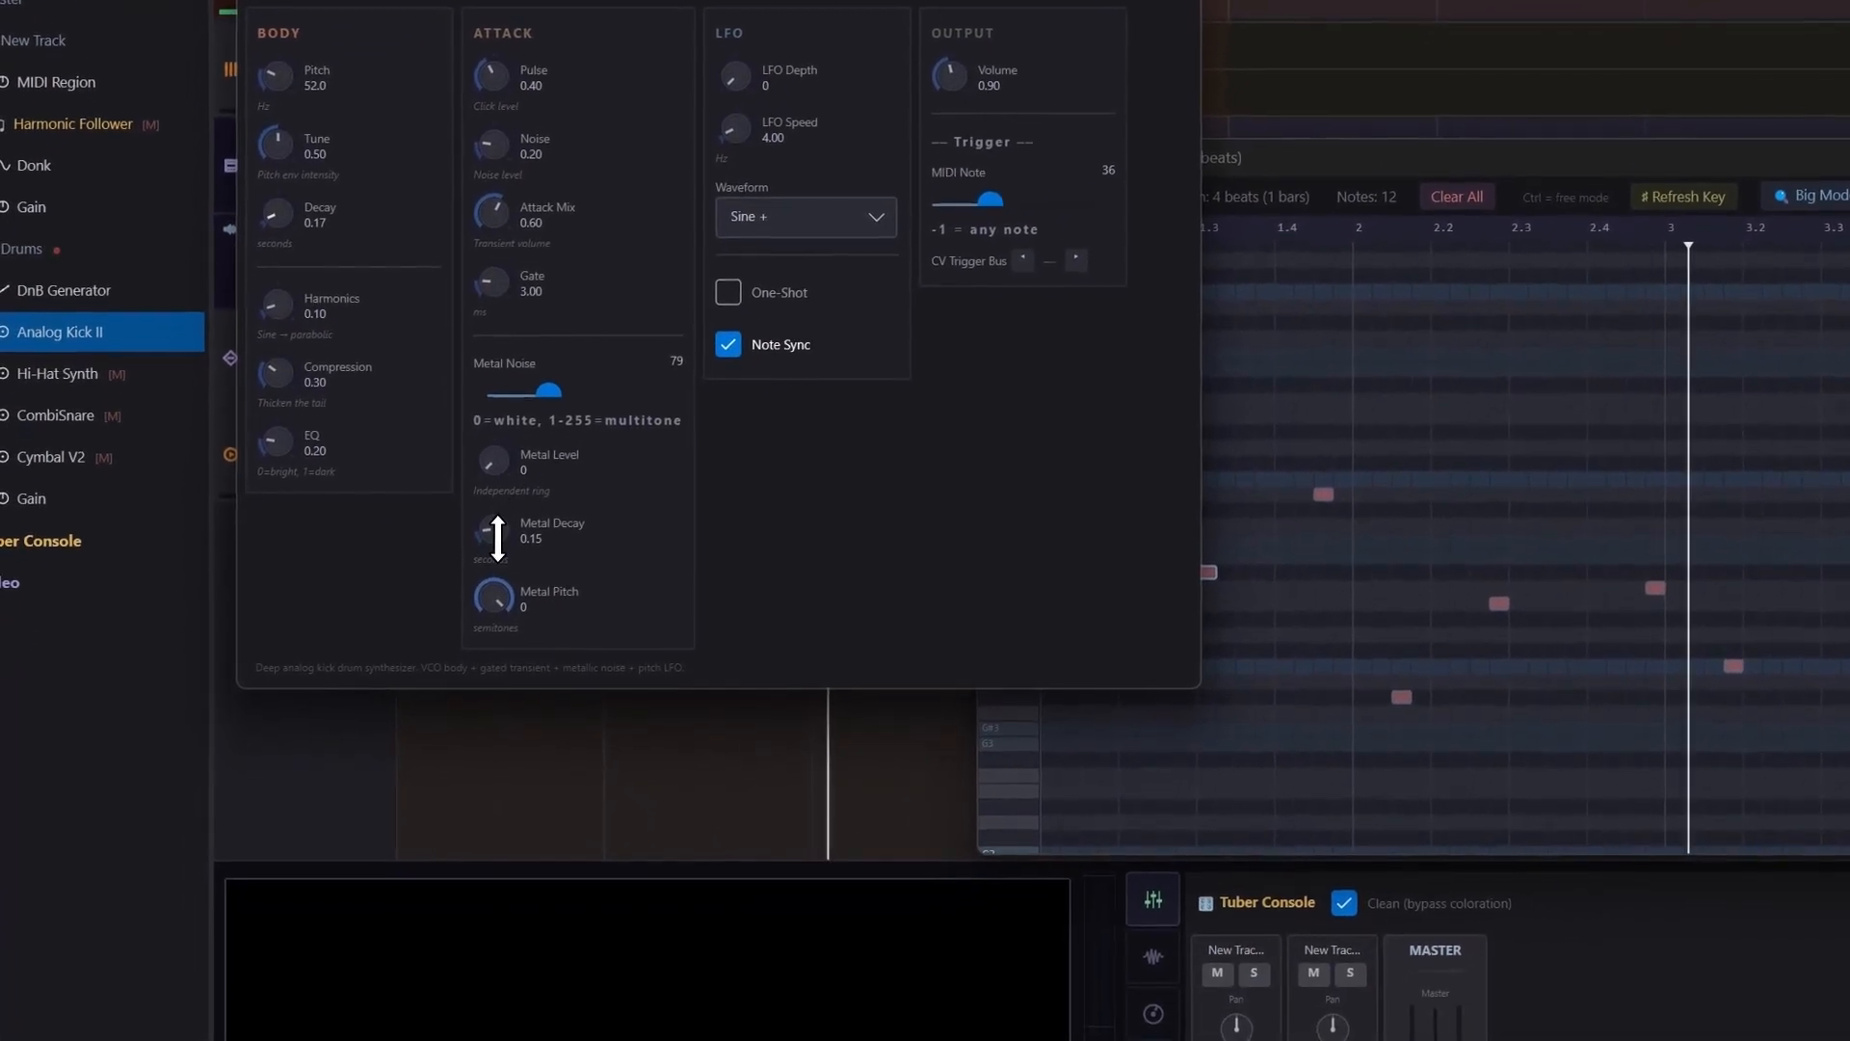
left_click_drag(498, 461, 497, 508)
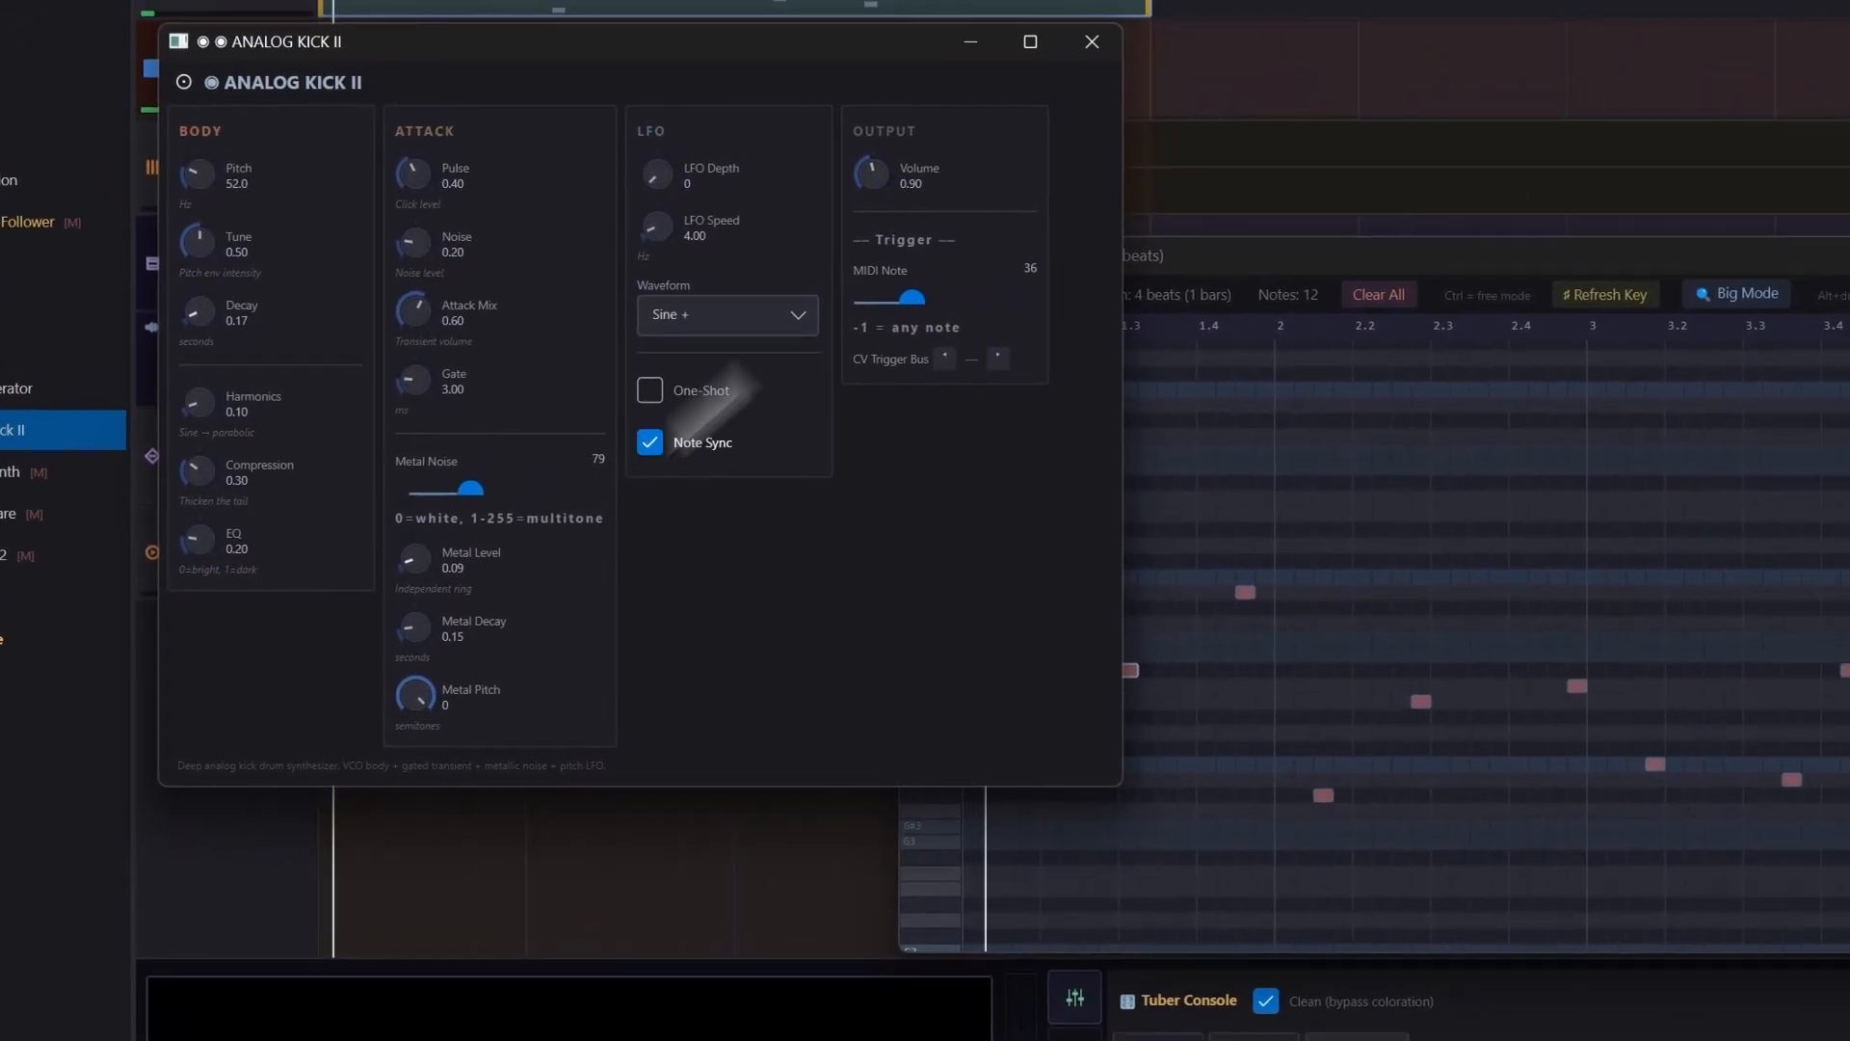
left_click_drag(960, 116, 961, 144)
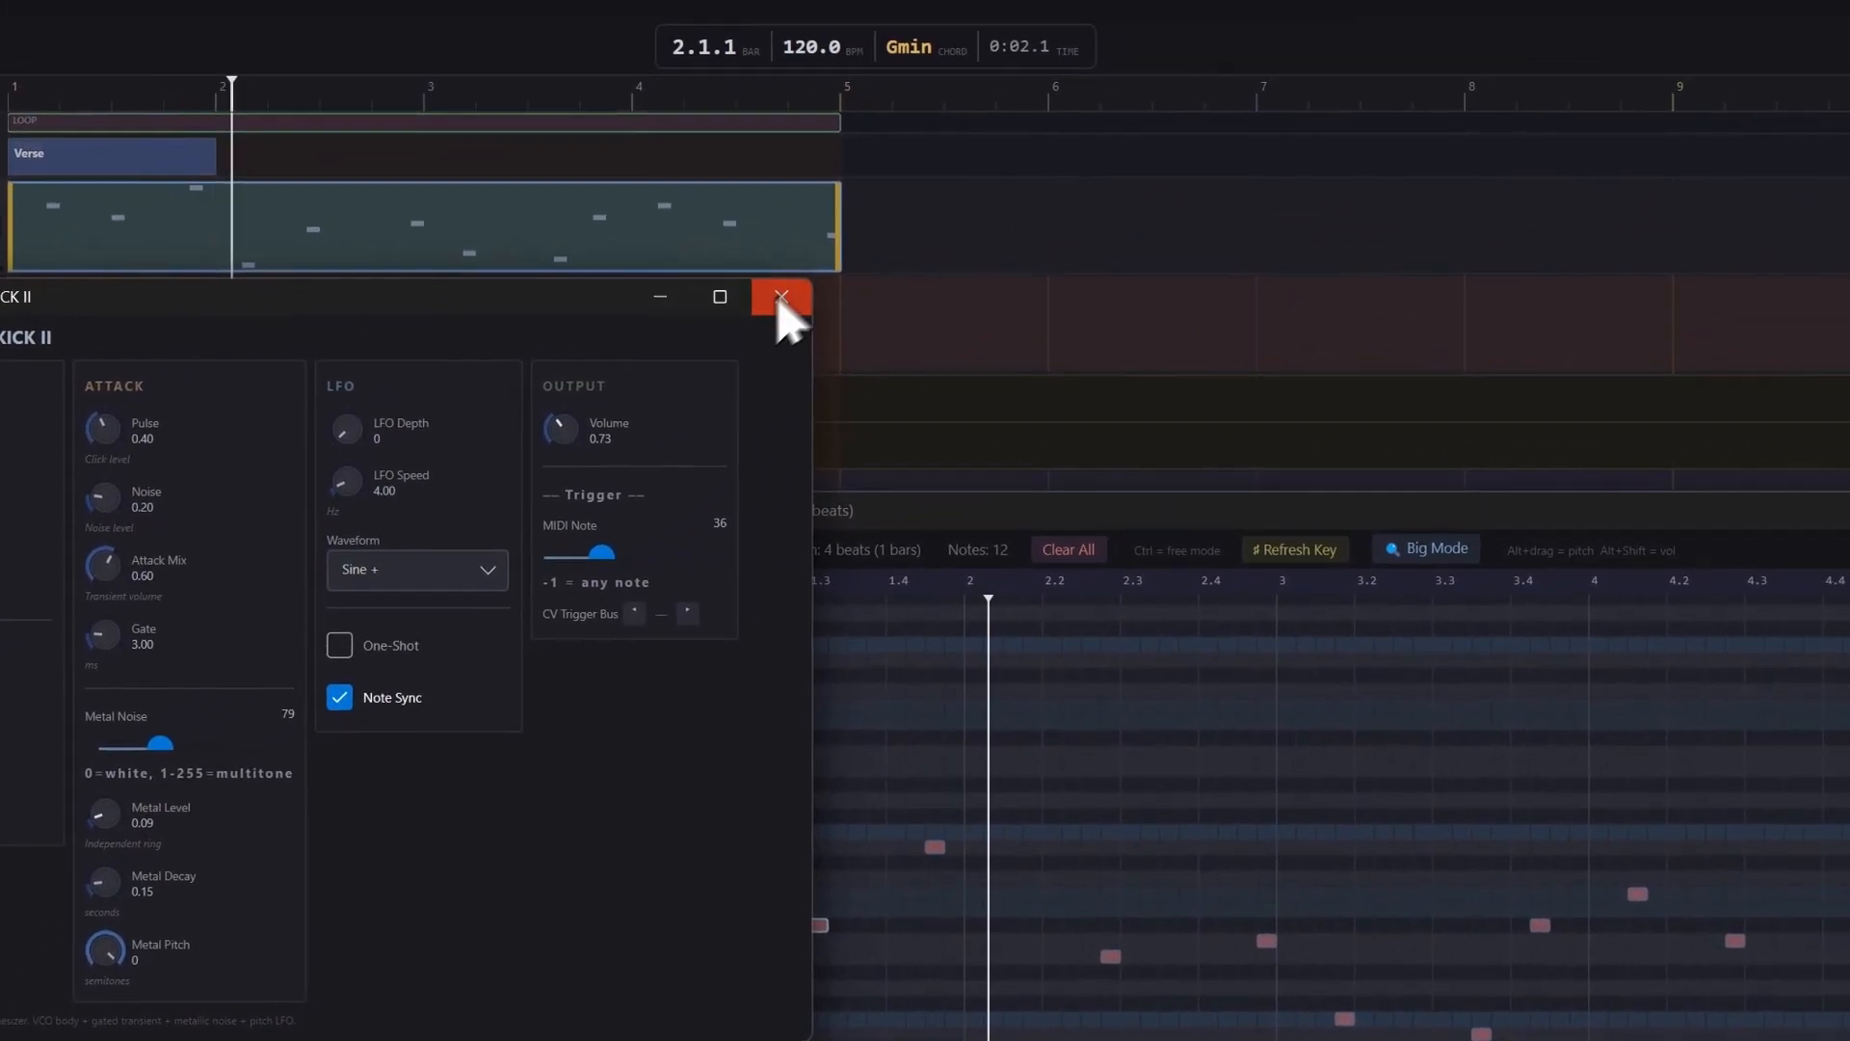
left_click(894, 214)
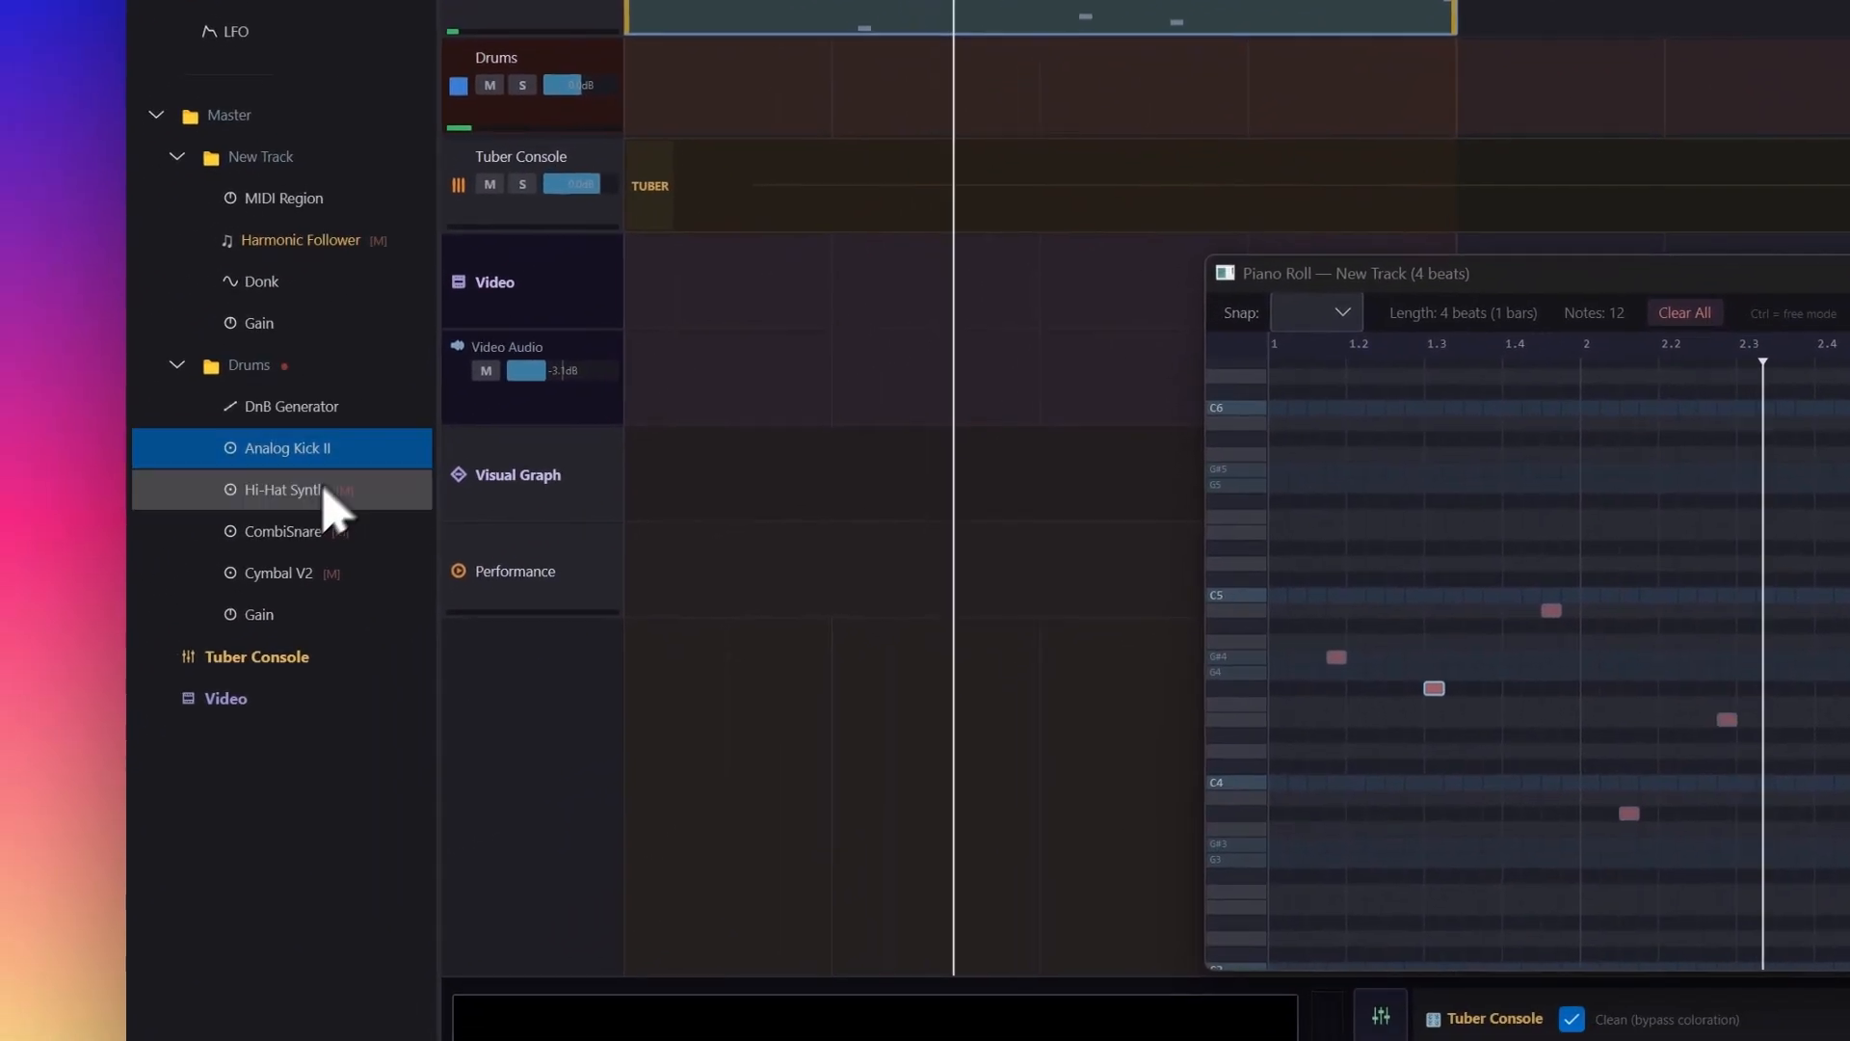
Step: Unmute the Hi-Hat Synth and CombiSnare modules in the Drums track
right_click(331, 491)
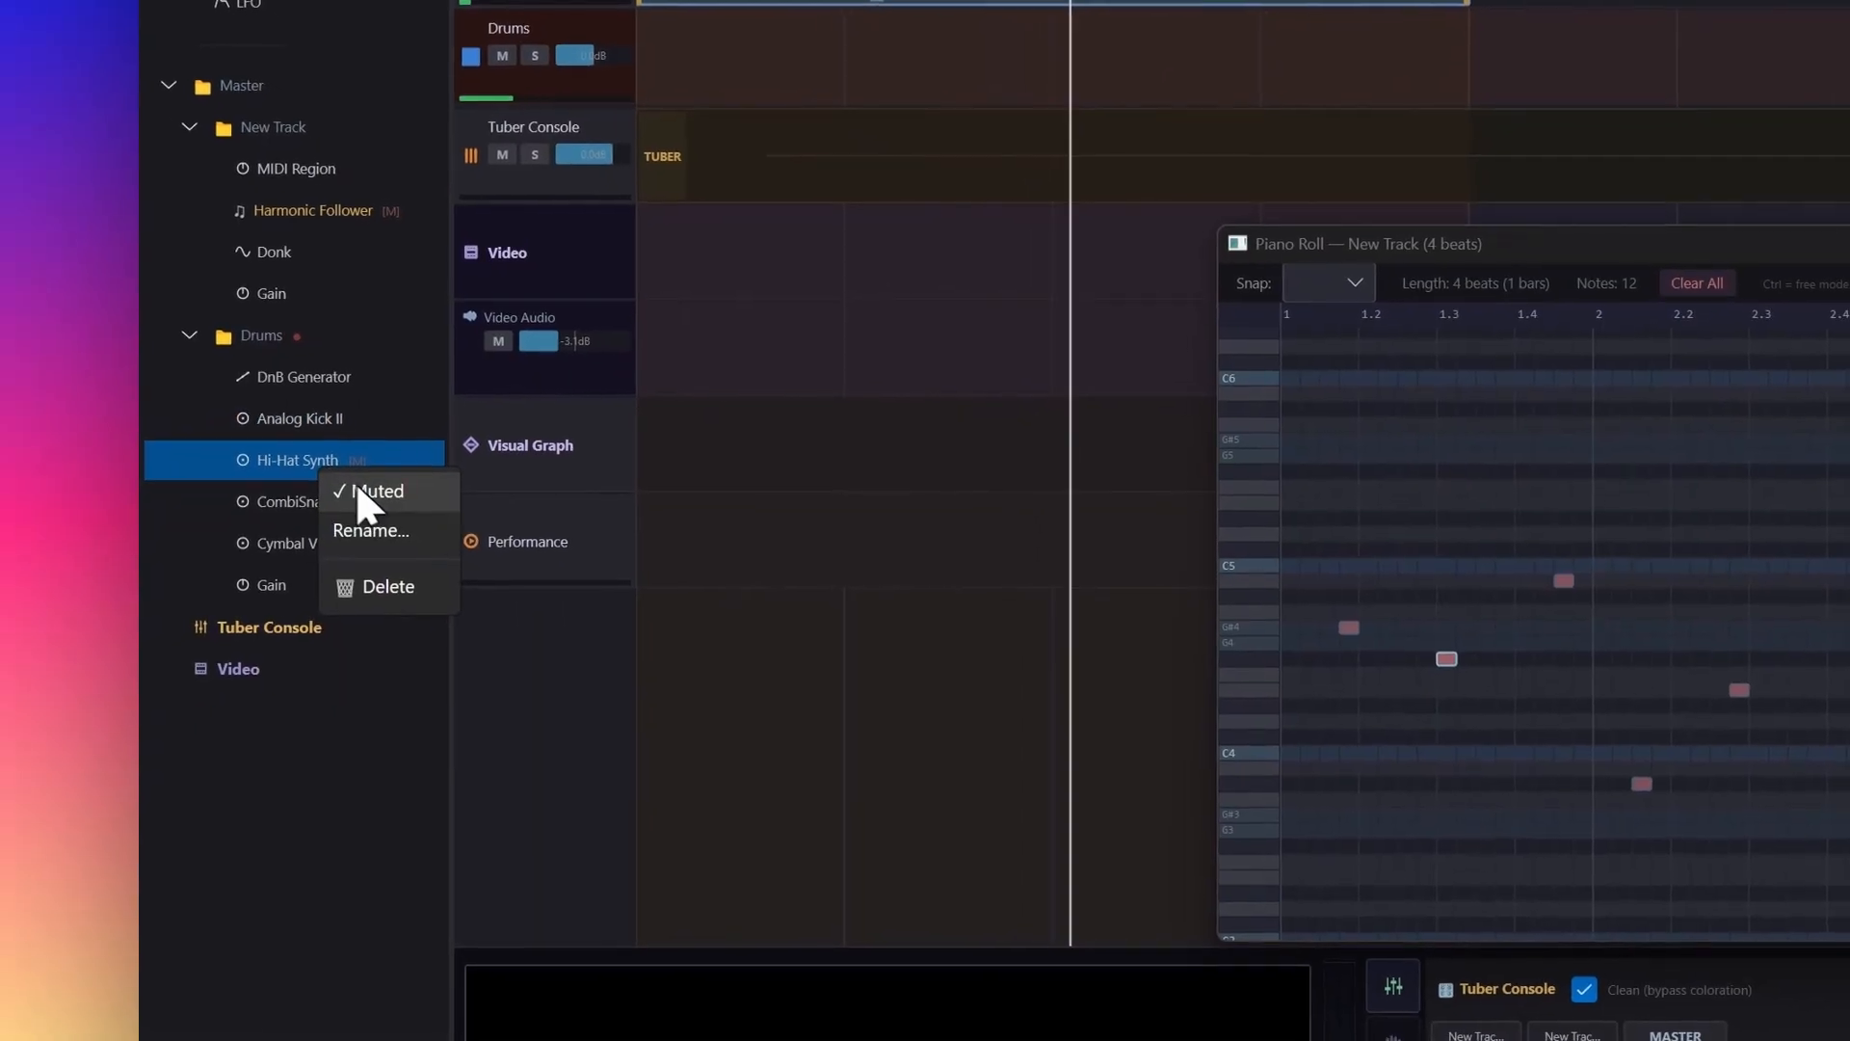
left_click(364, 520)
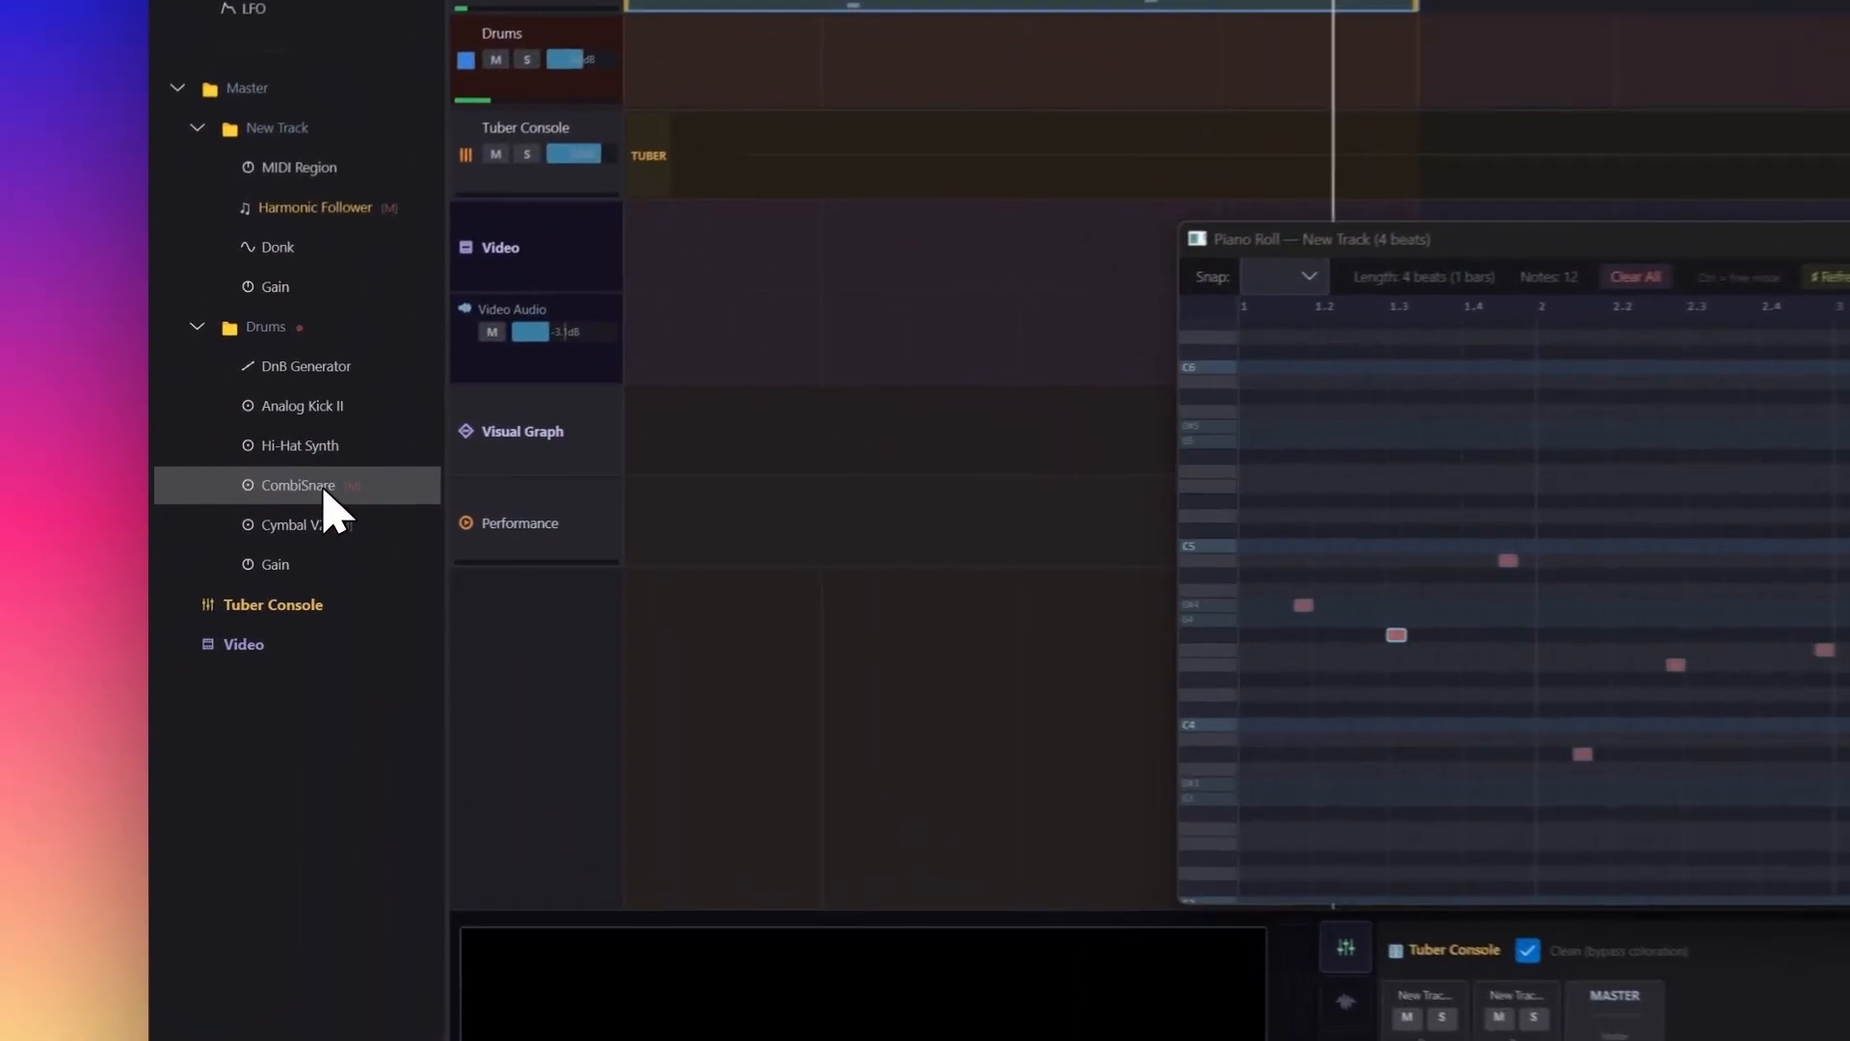
right_click(328, 492)
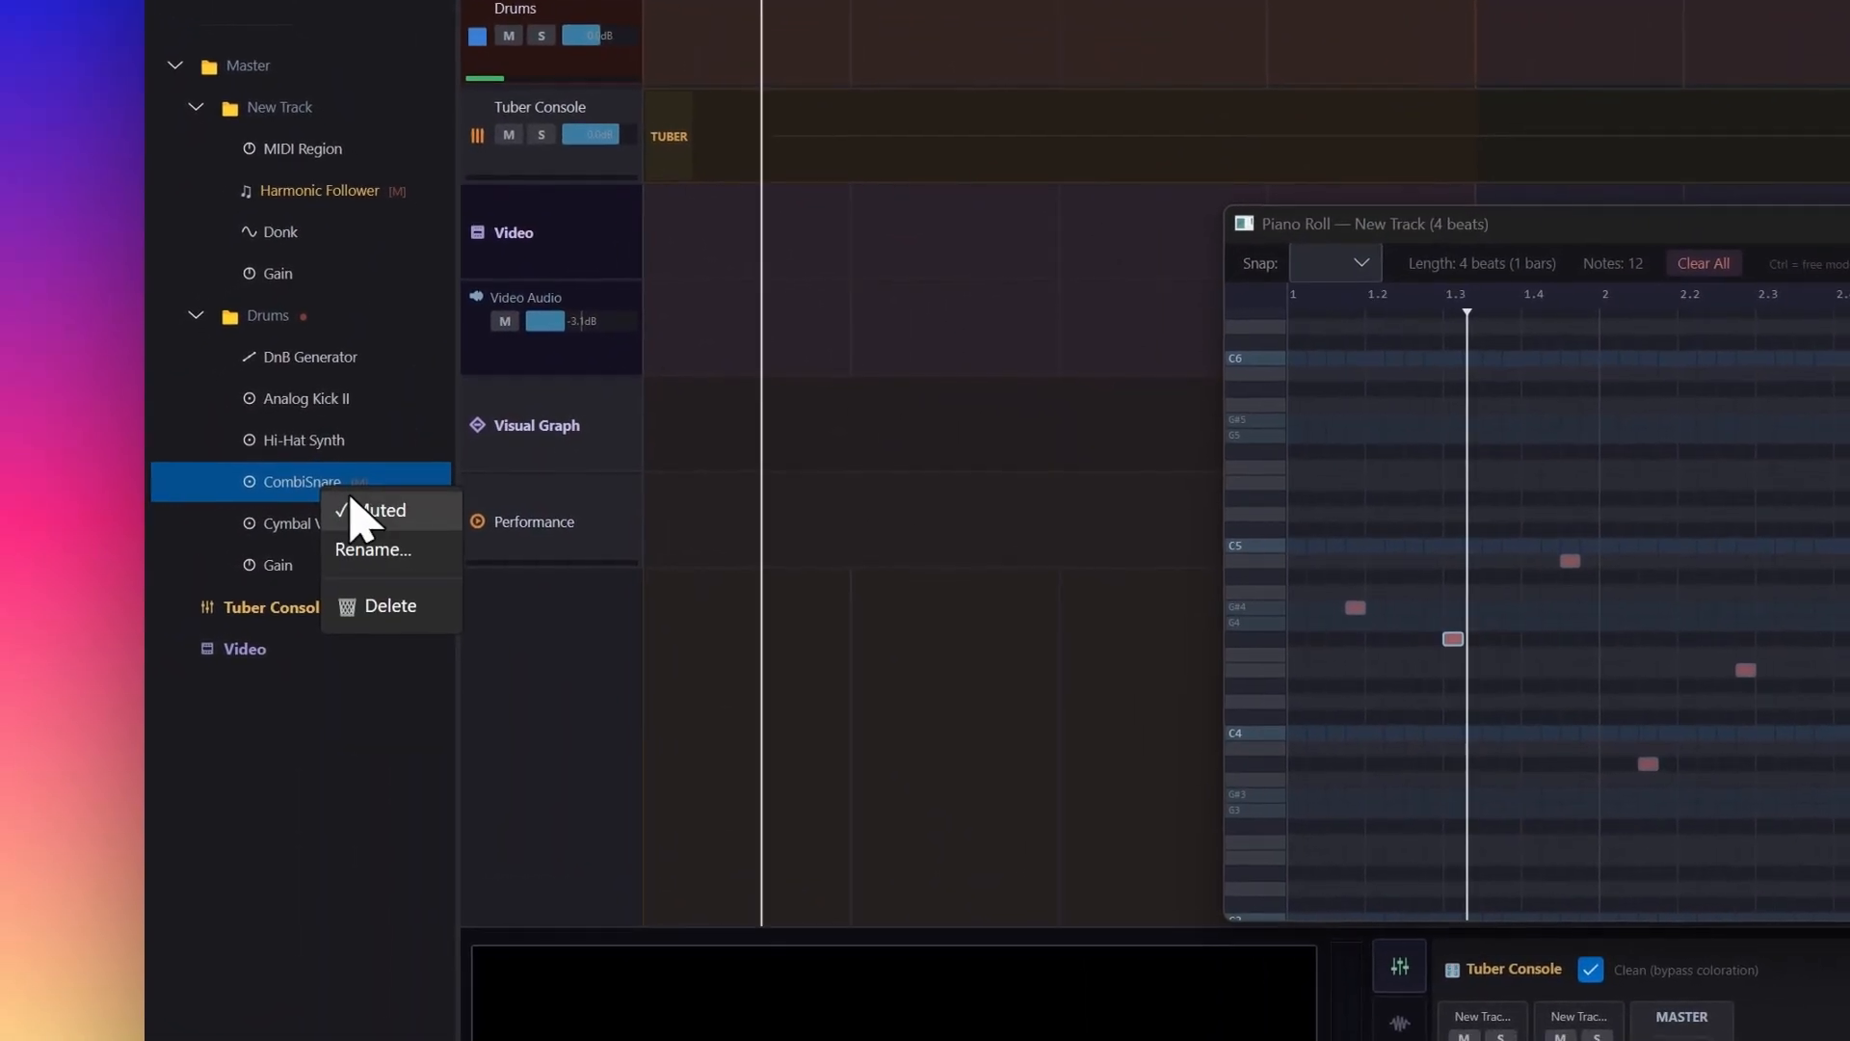
left_click(354, 505)
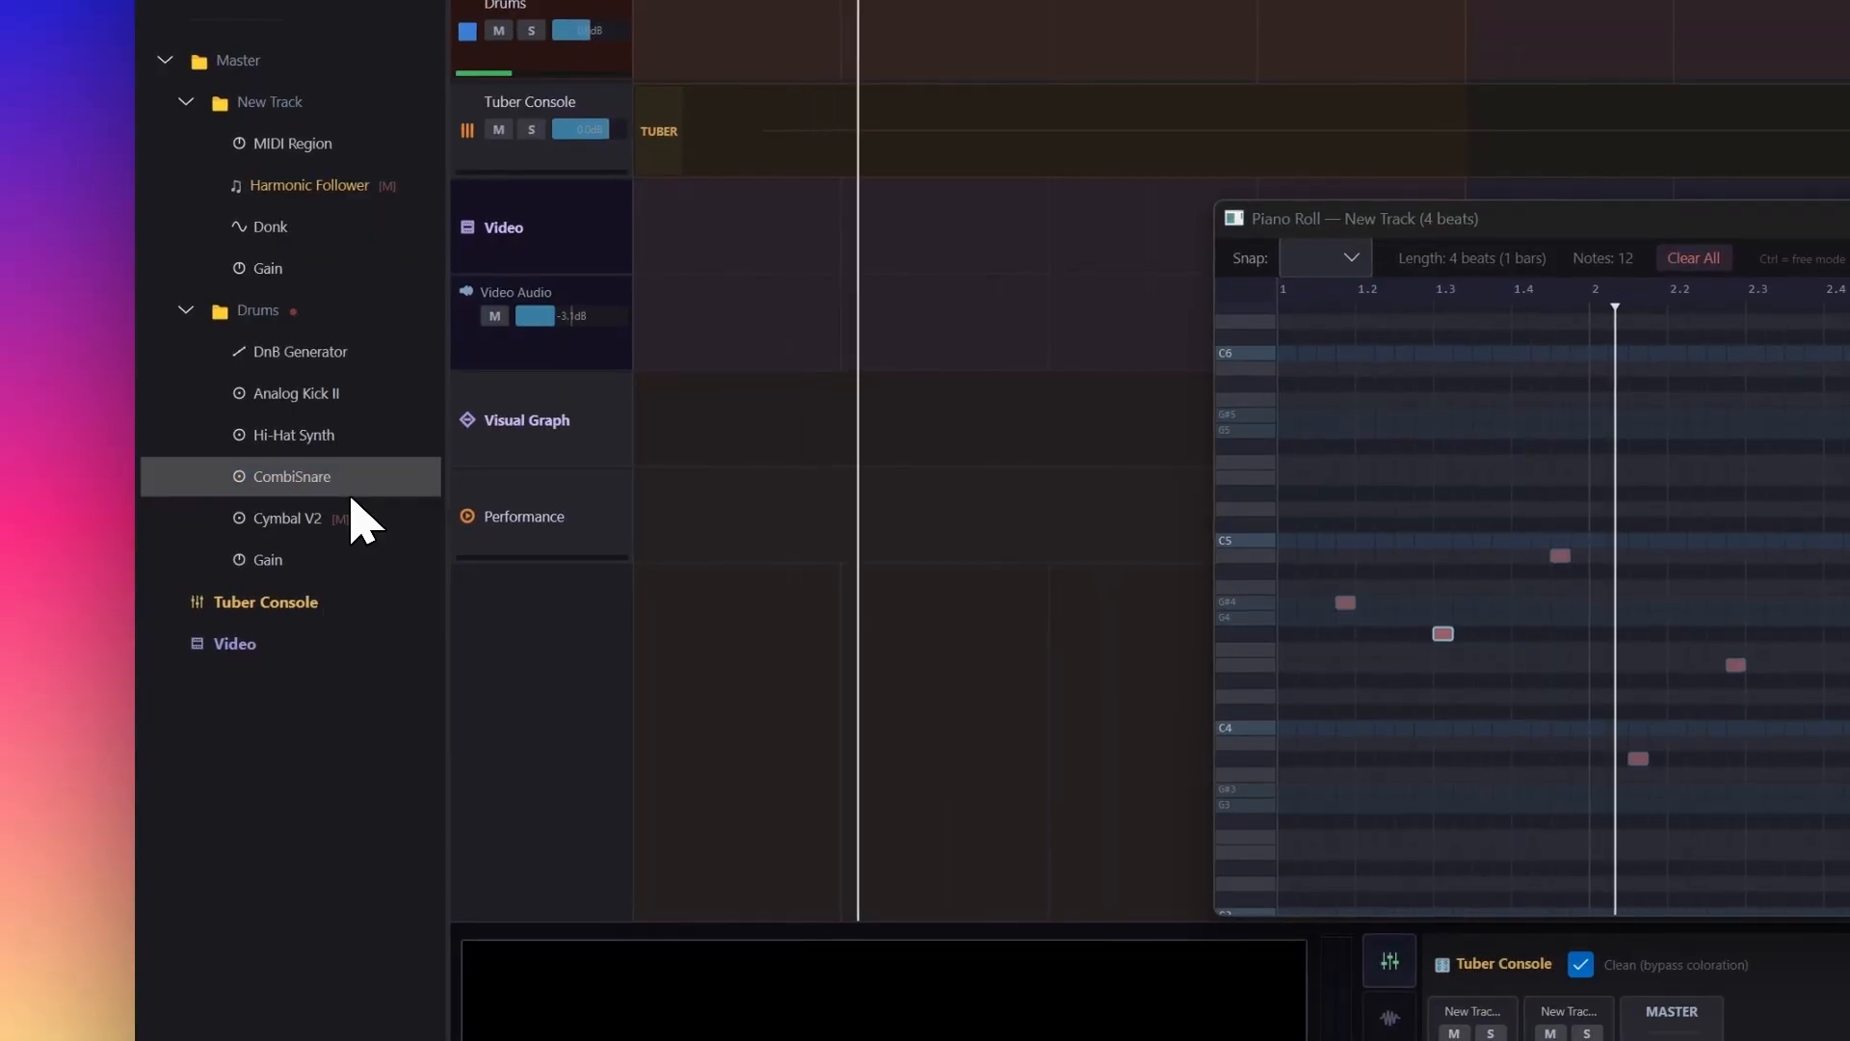
Step: Set CombiSnare's membrane Material to 0.33, global Volume to 0.42, stick Hardness to 0.71 and stick Level to 10.0
double_click(338, 493)
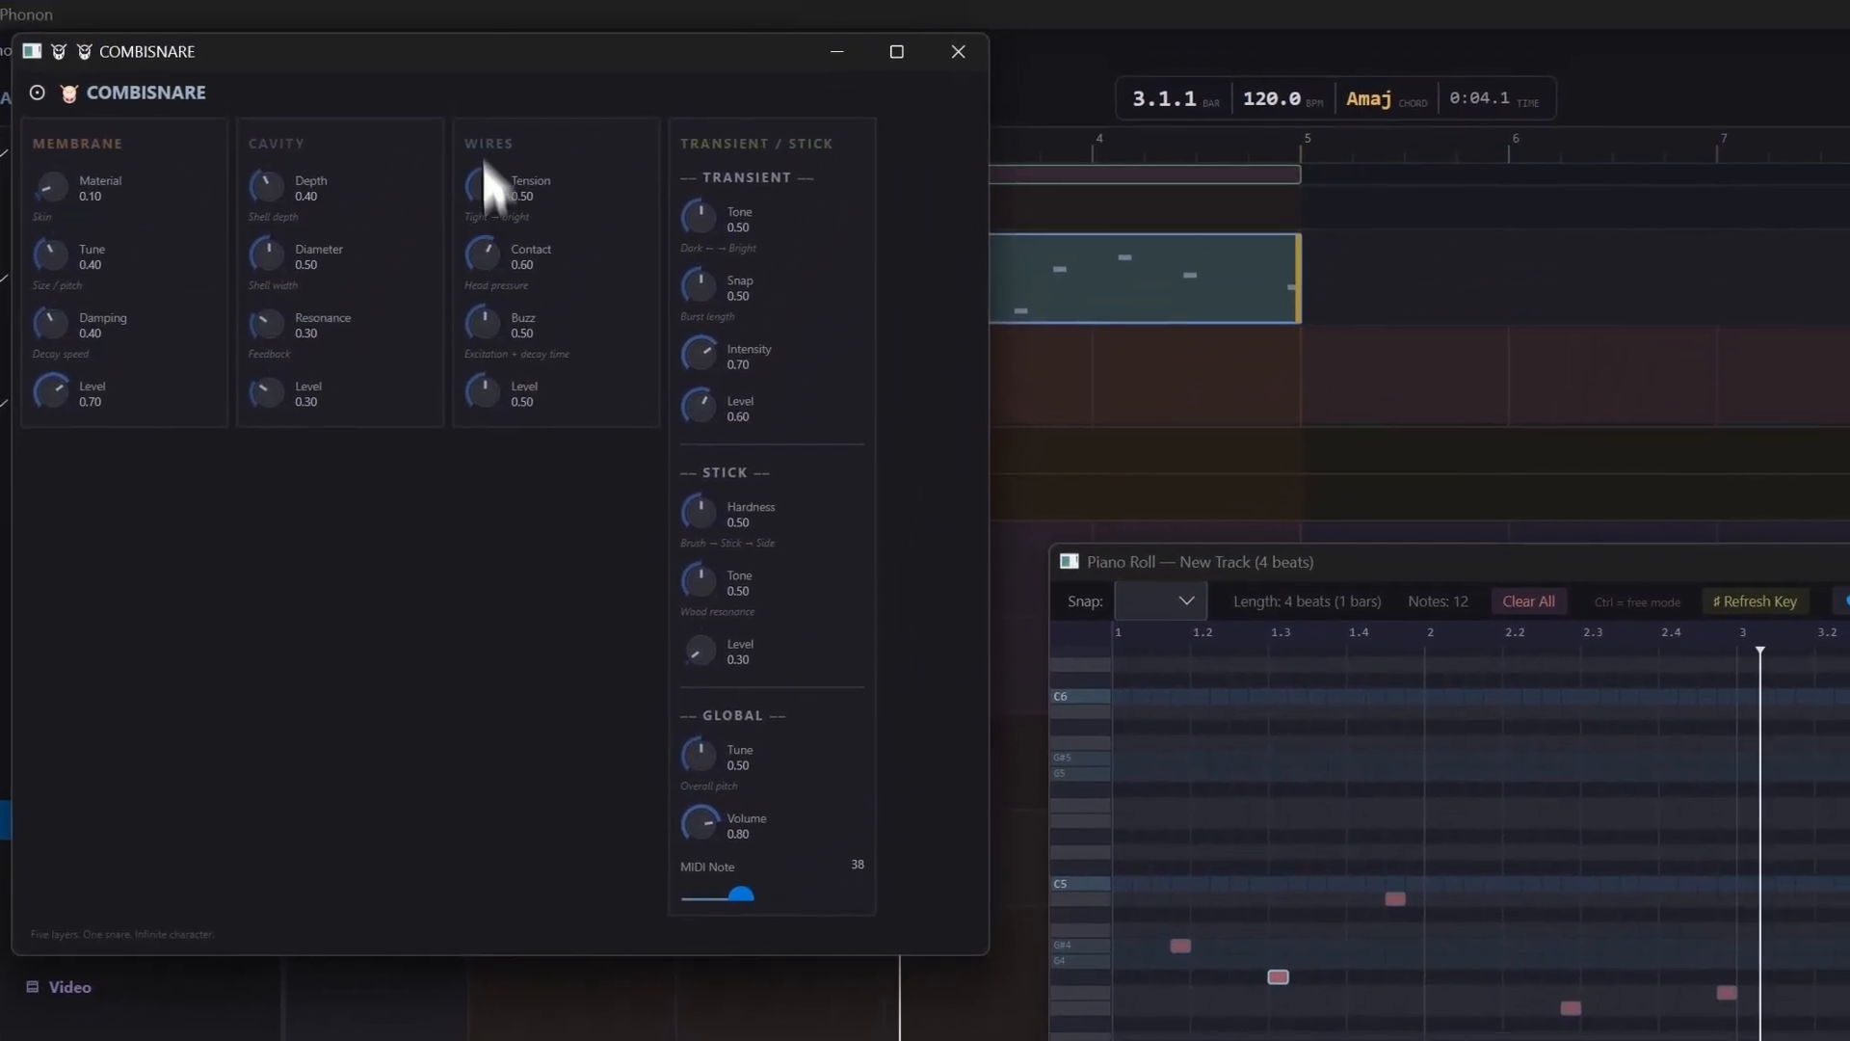
left_click_drag(450, 170, 980, 659)
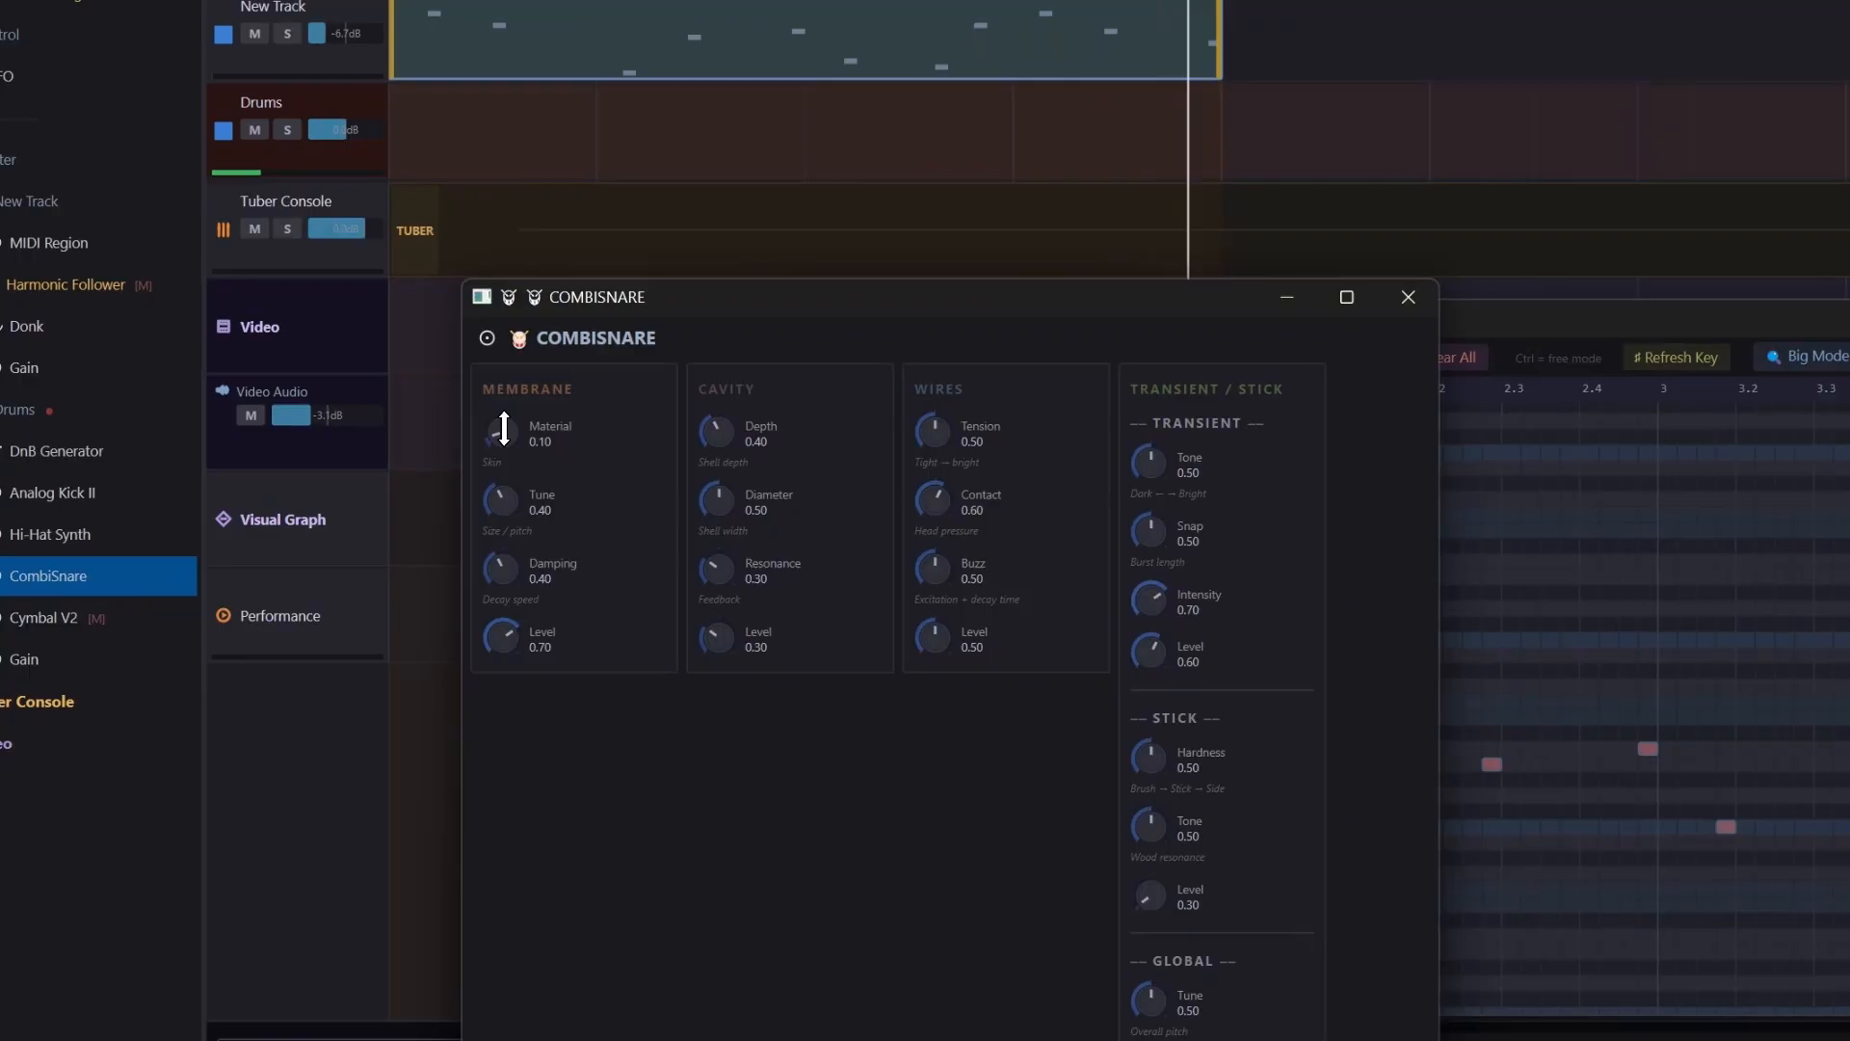
mouse_move(503, 428)
left_mouse_down()
mouse_move(501, 373)
mouse_move(501, 425)
left_mouse_up()
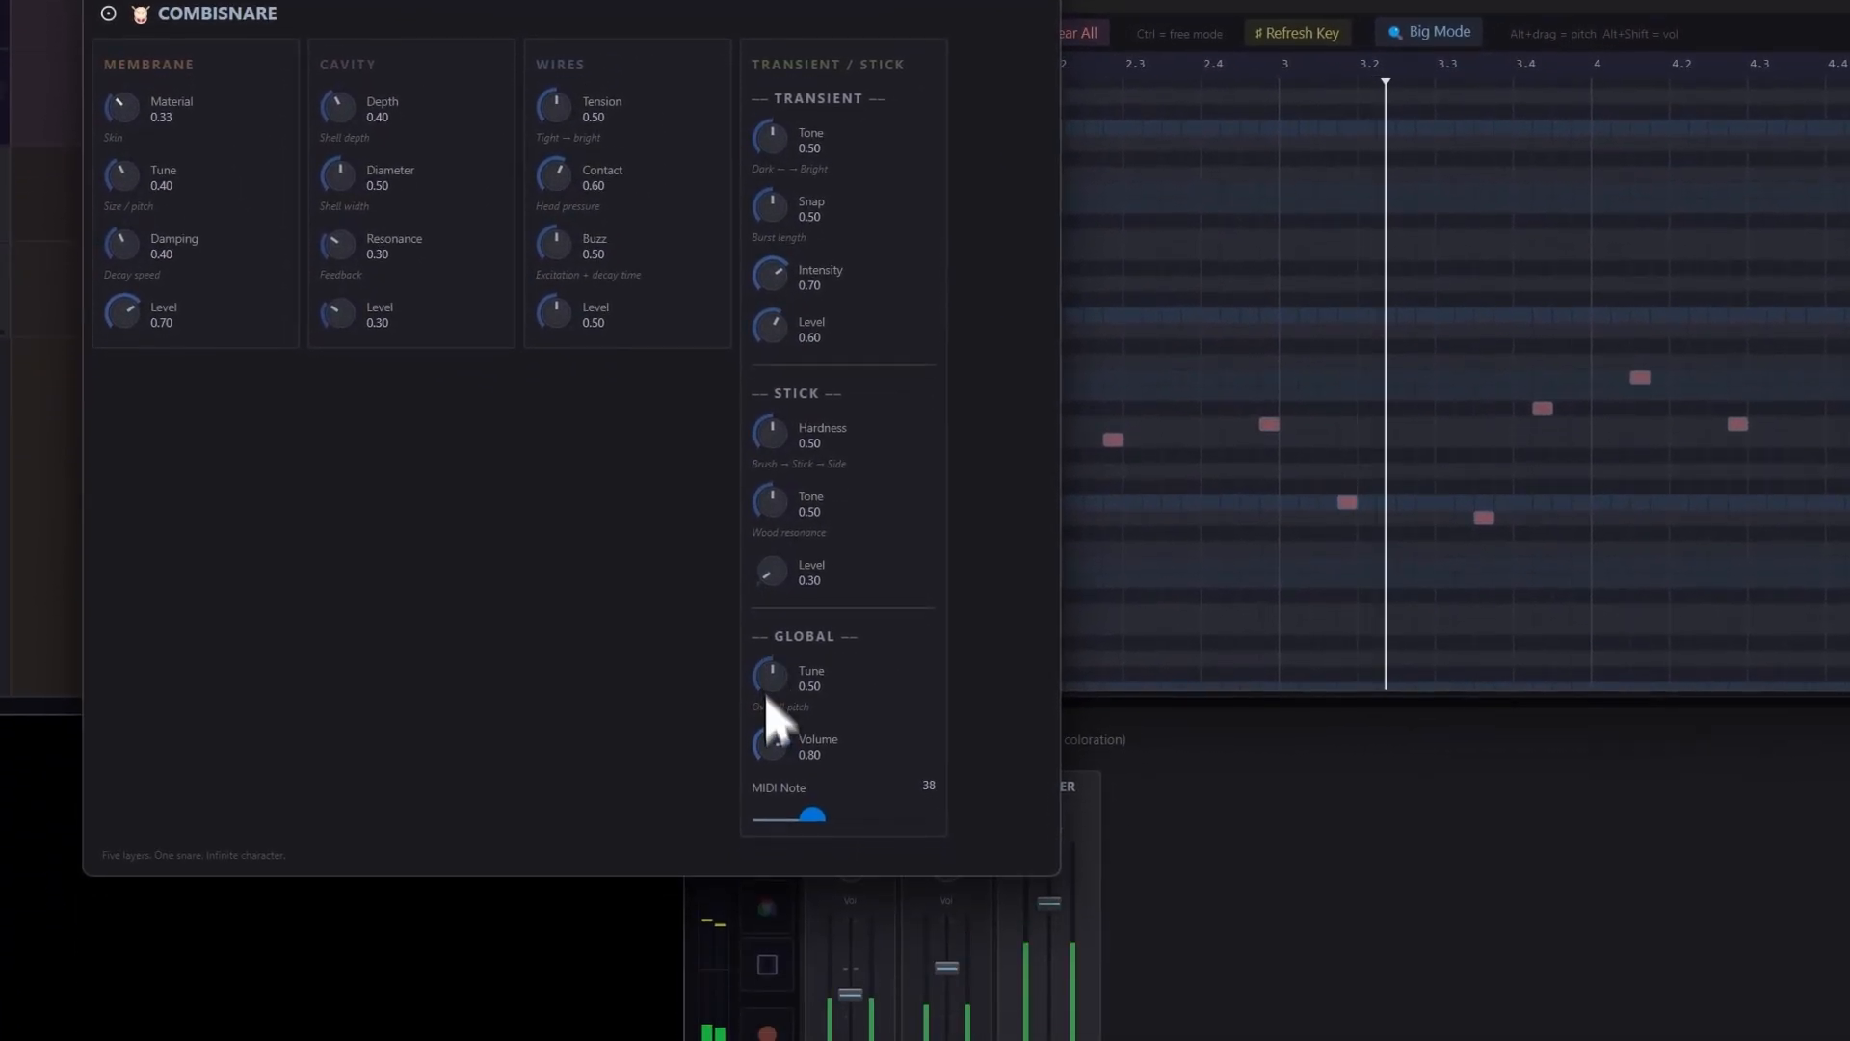
left_click_drag(881, 1015, 879, 1035)
left_click_drag(761, 696, 770, 695)
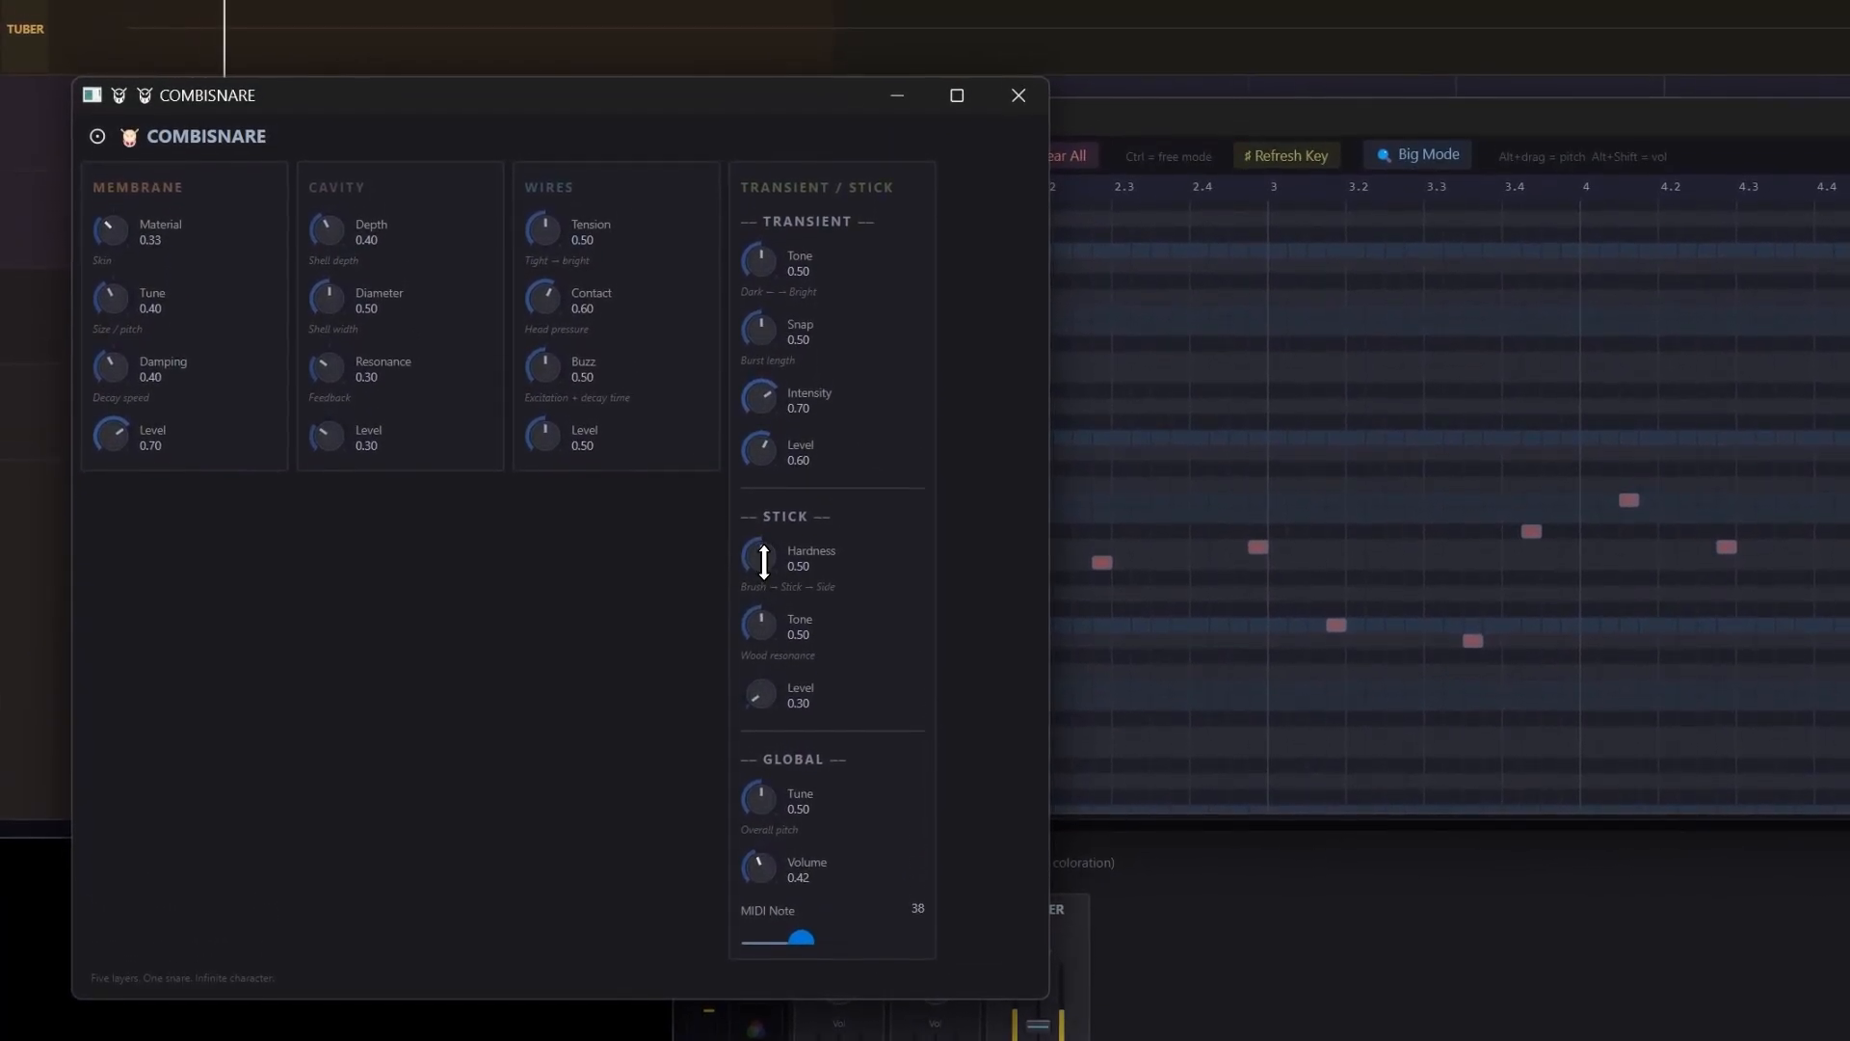
left_click_drag(764, 562, 763, 521)
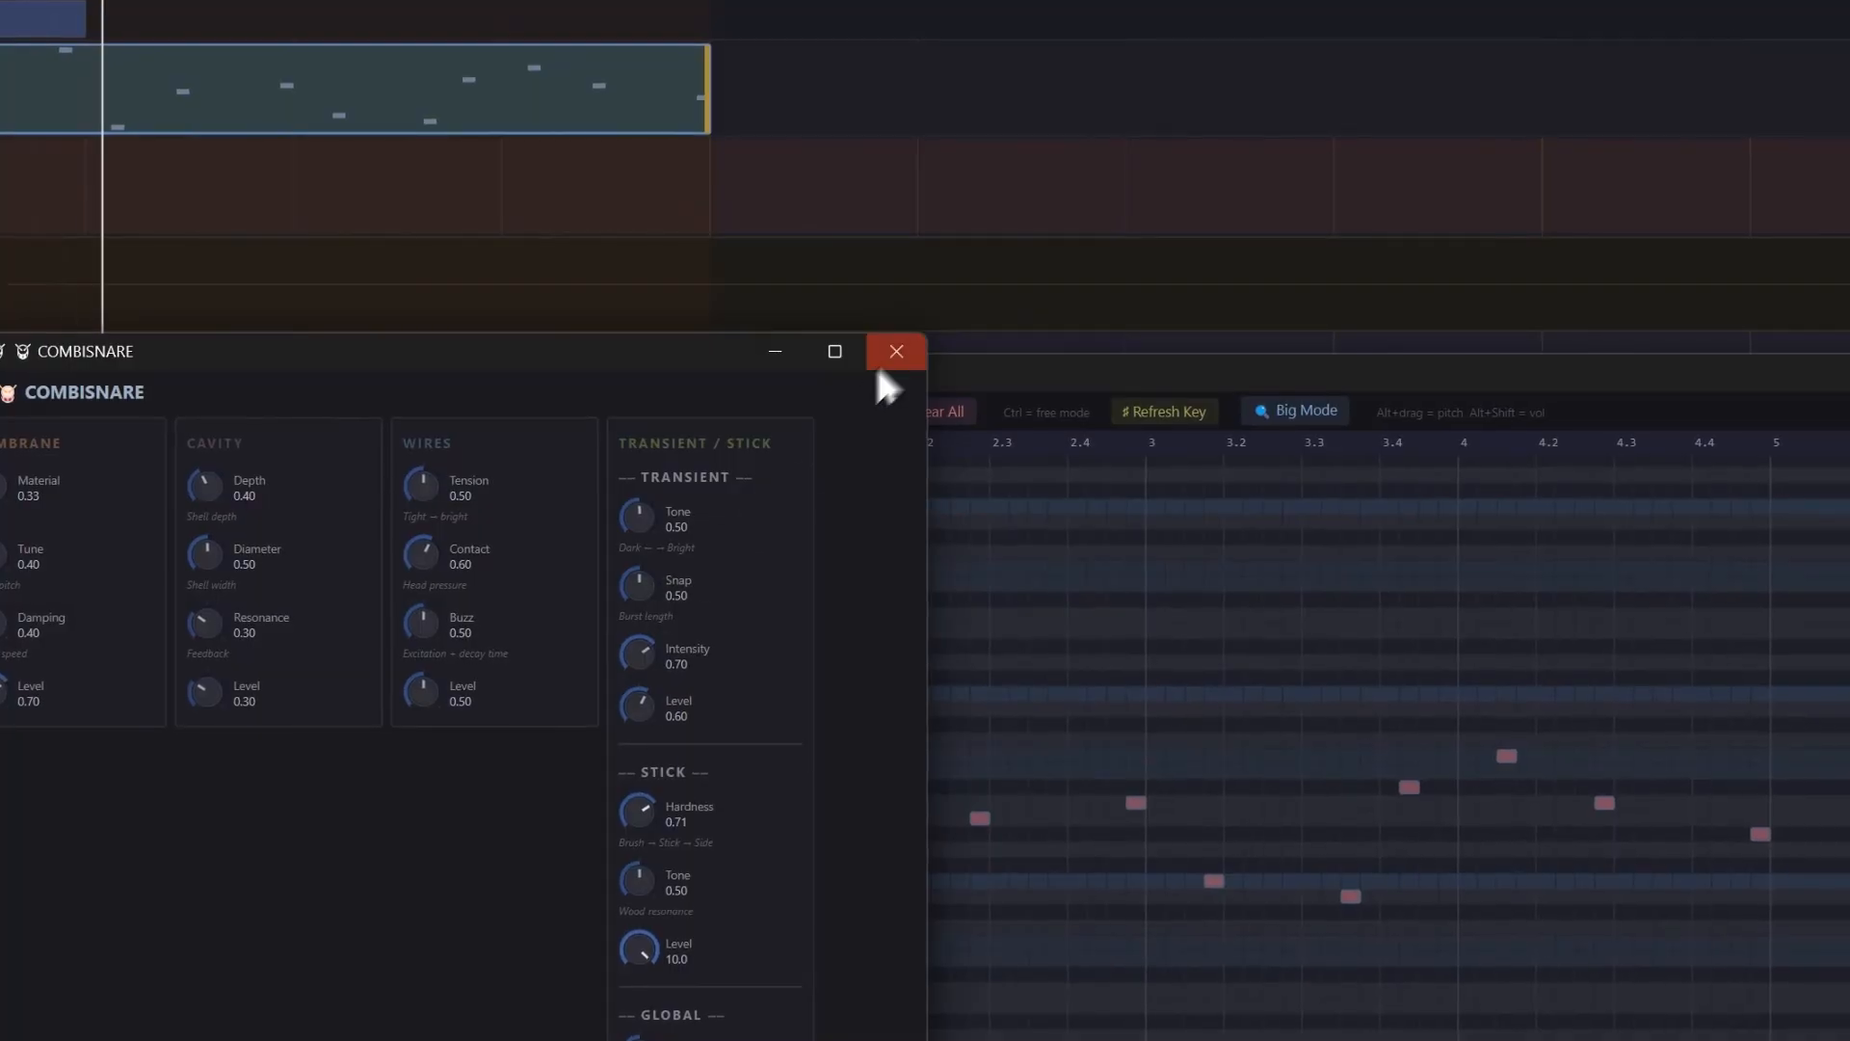
left_click(895, 352)
Step: Unmute Cymbal V2 and set its exciter Level to 0.74 and output Volume to 0.08
right_click(333, 501)
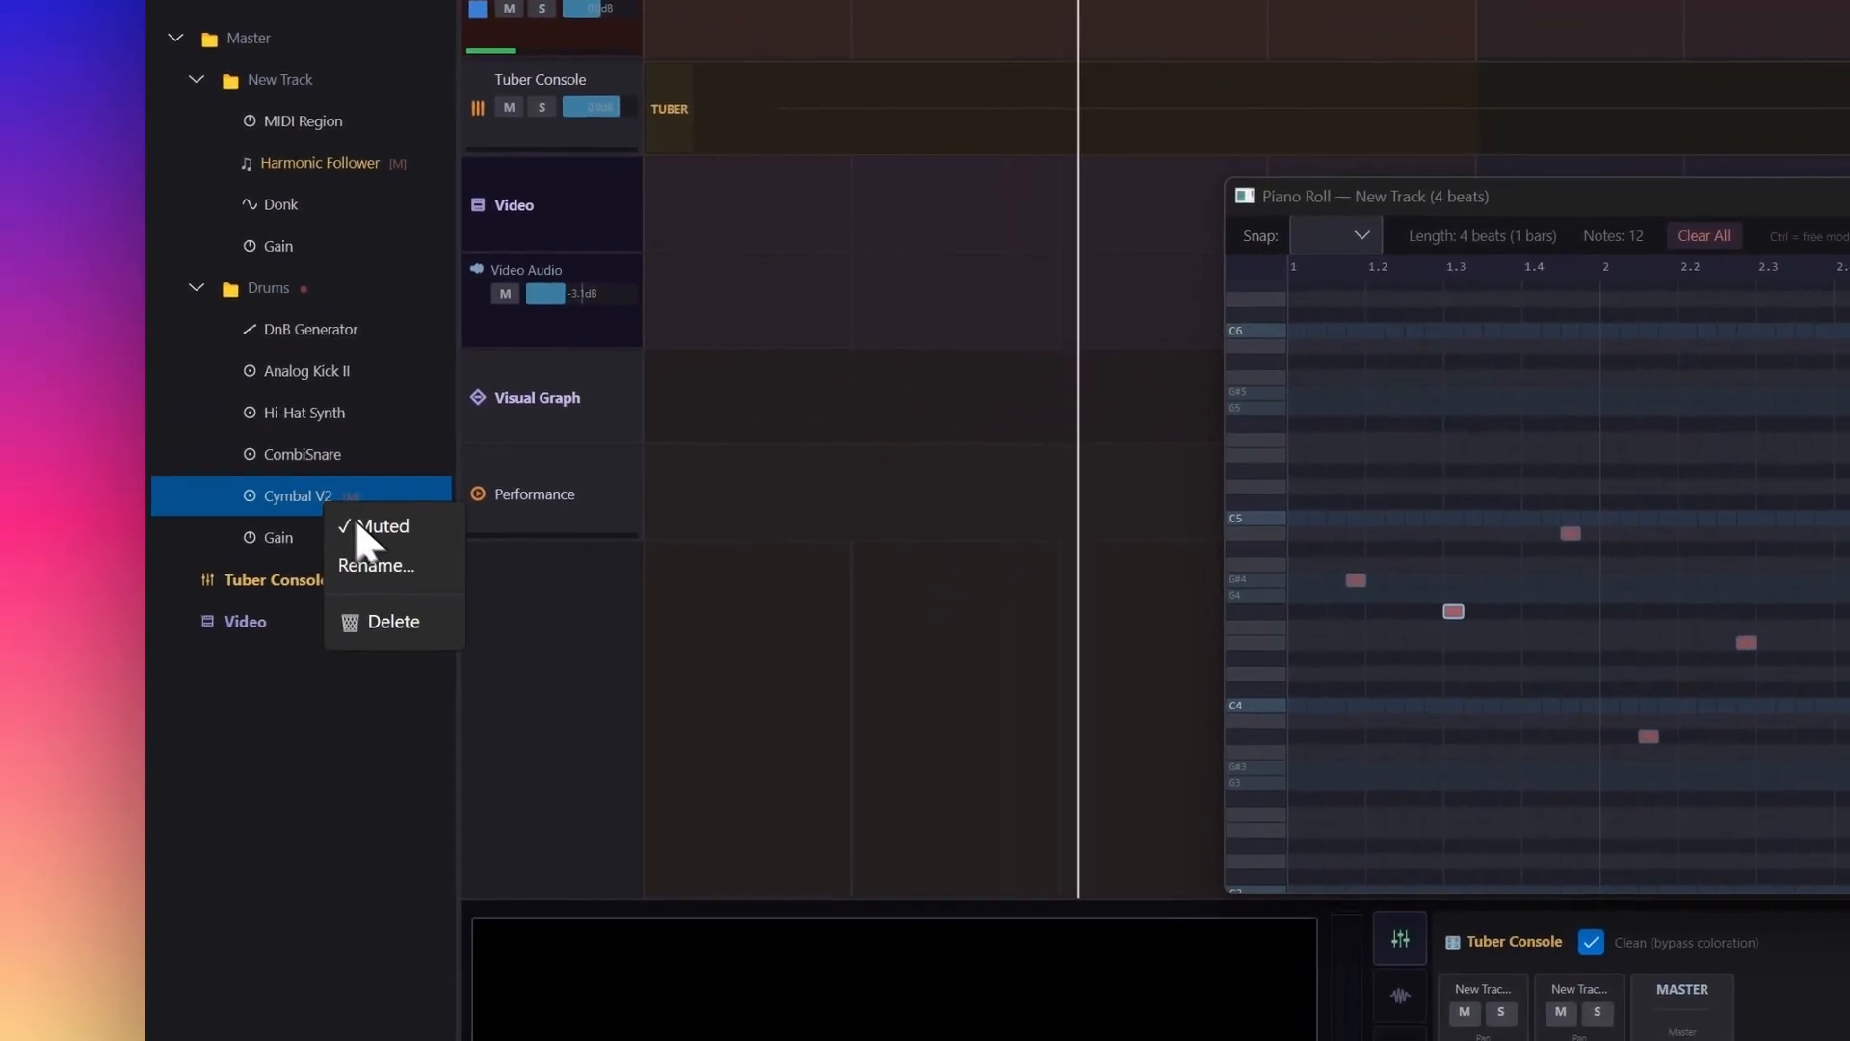
left_click(376, 526)
double_click(332, 499)
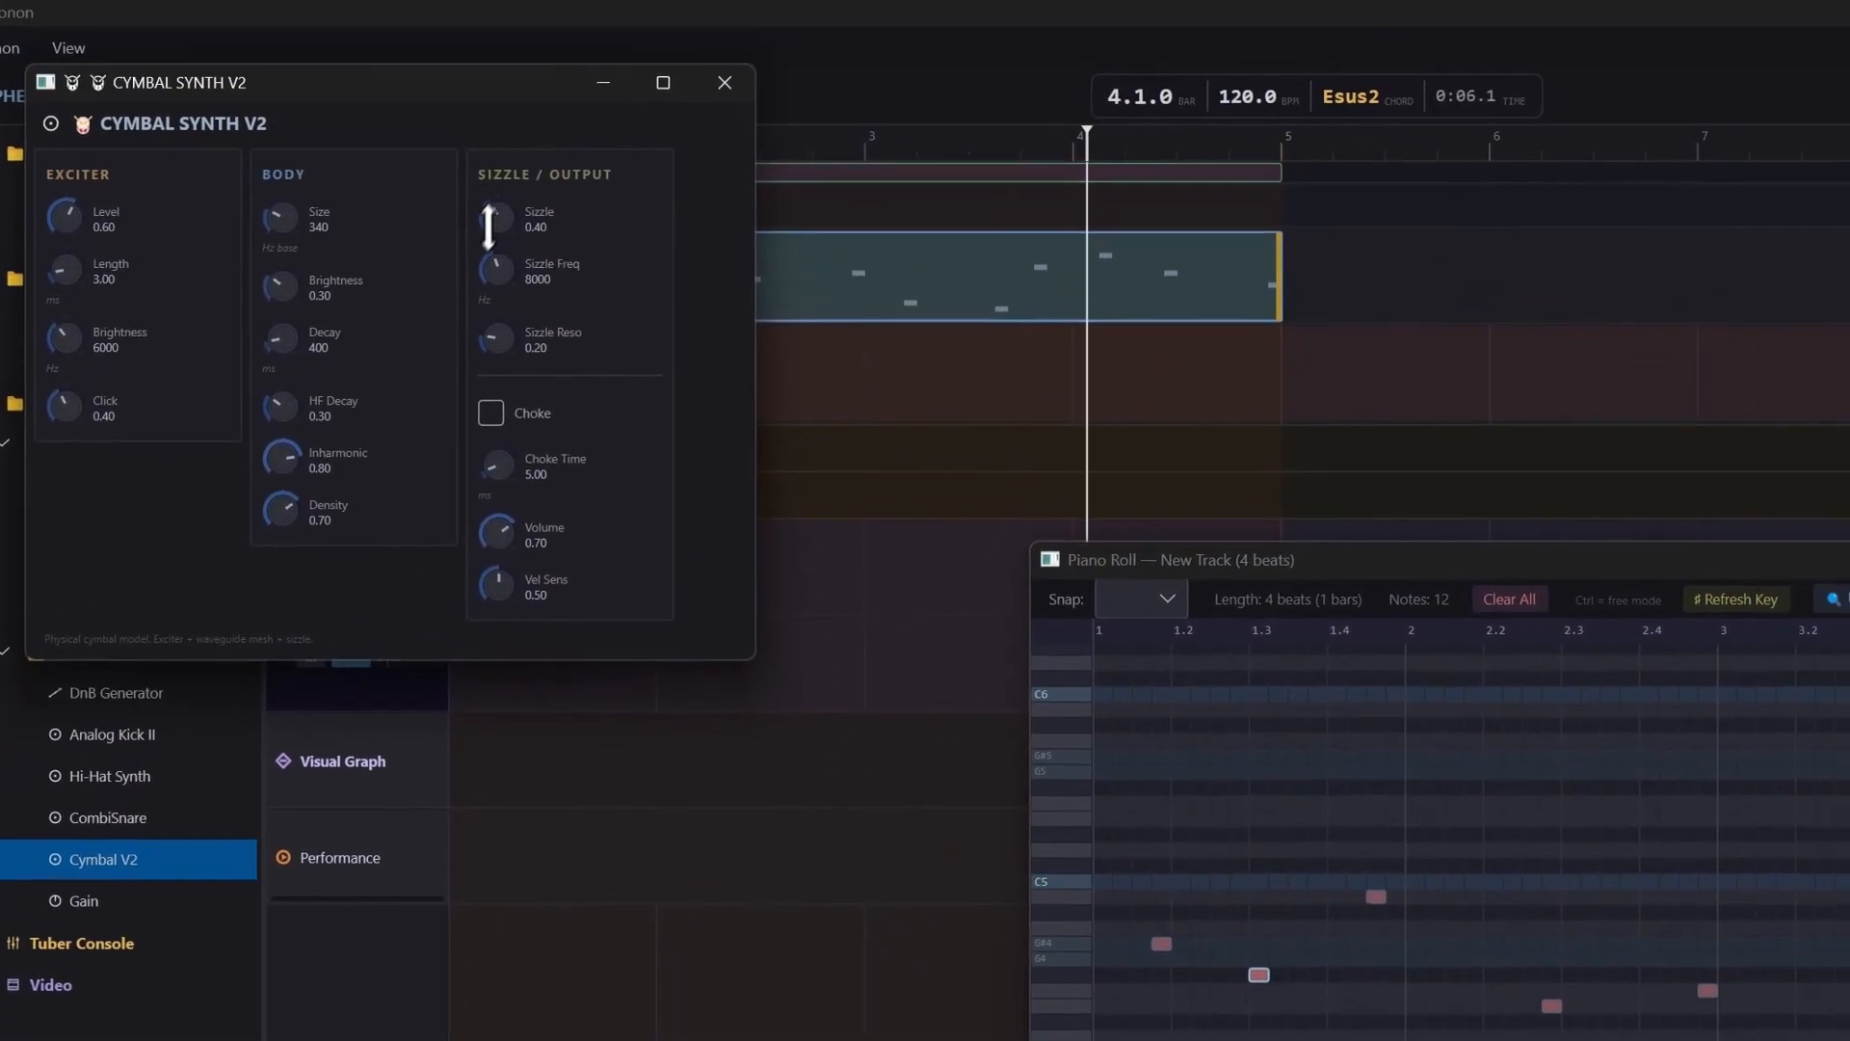
left_click_drag(63, 218, 71, 282)
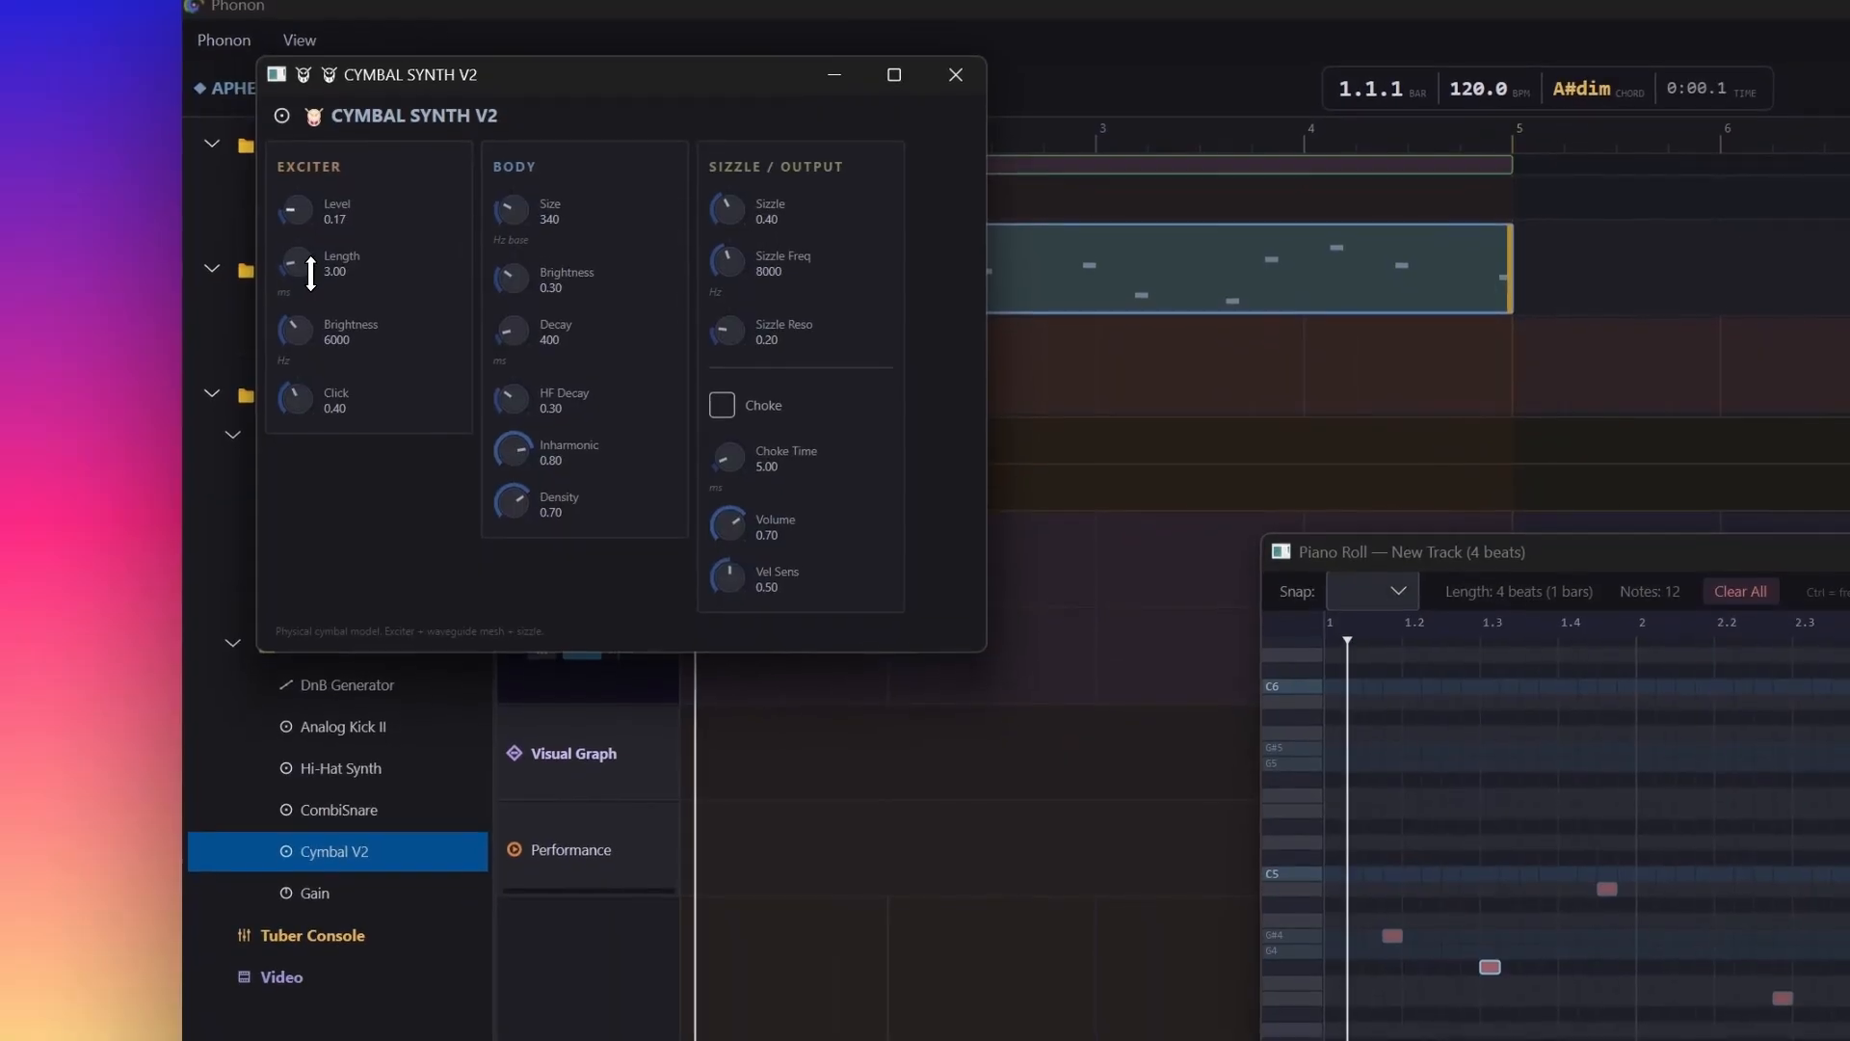
left_click_drag(311, 273, 311, 189)
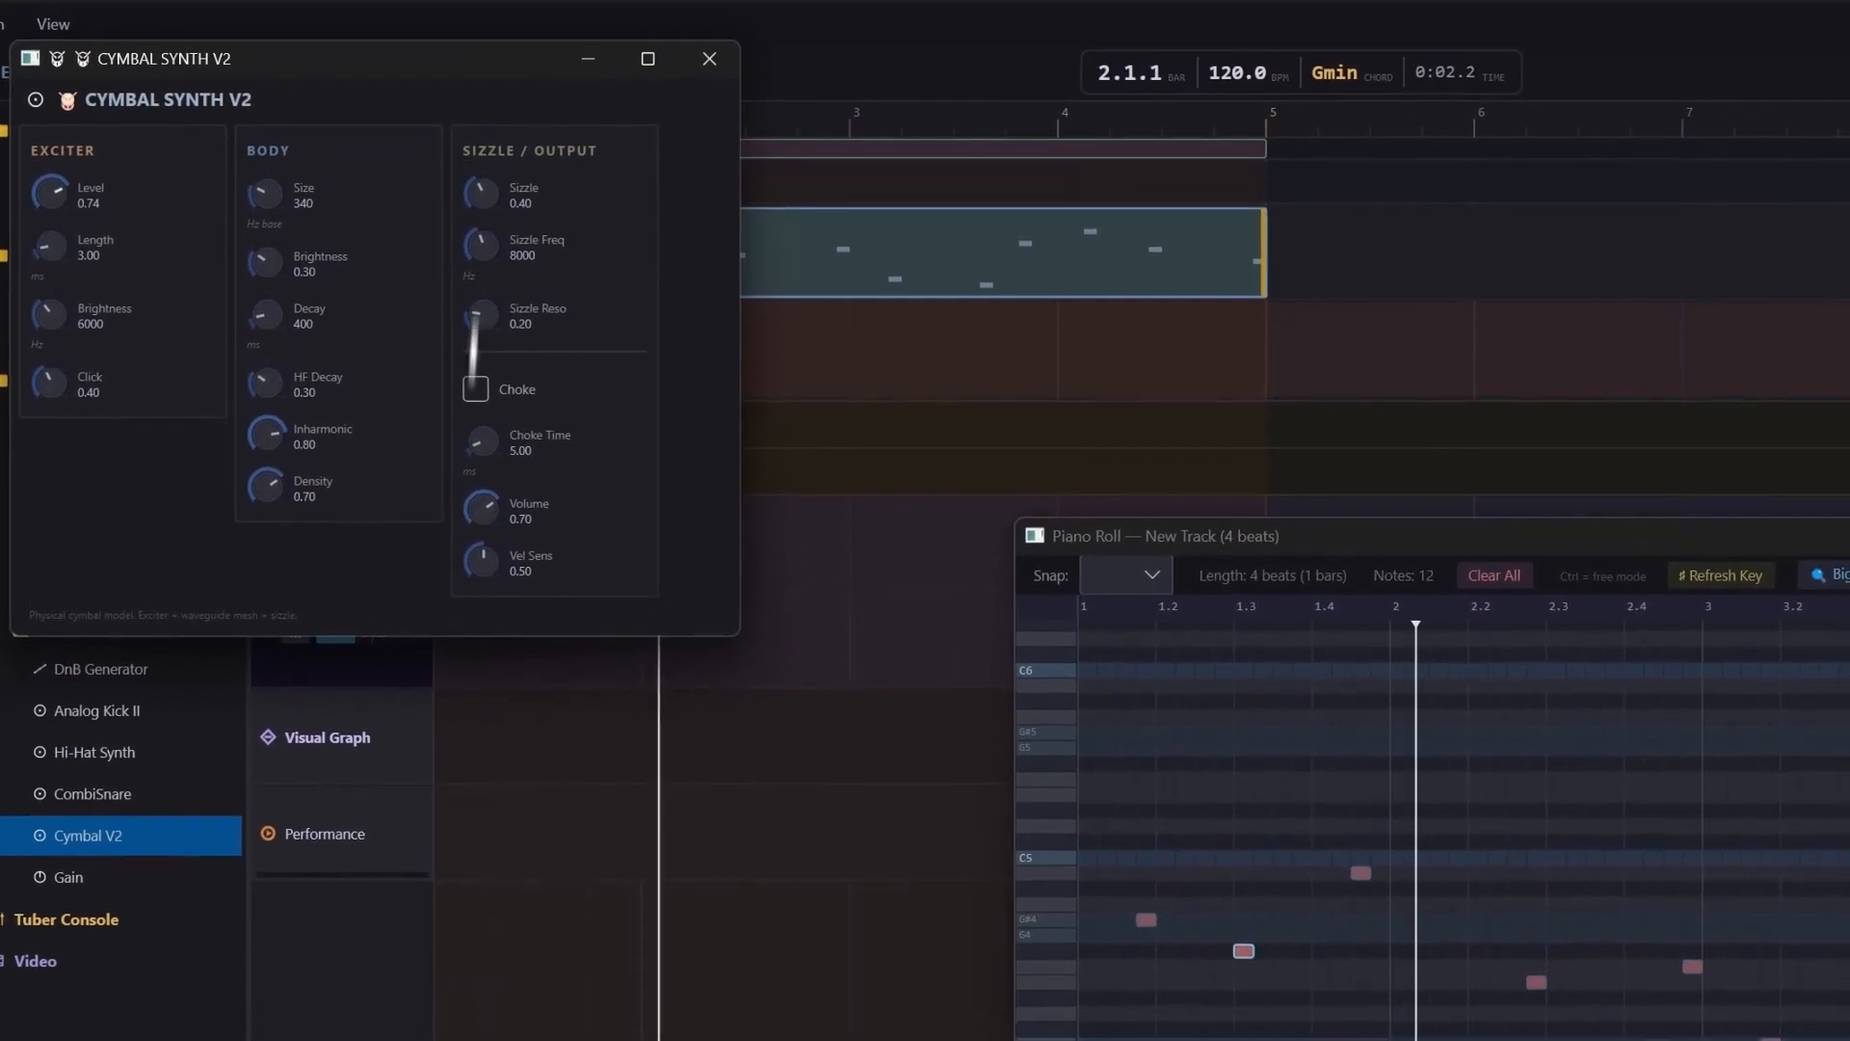
left_click_drag(482, 508, 484, 577)
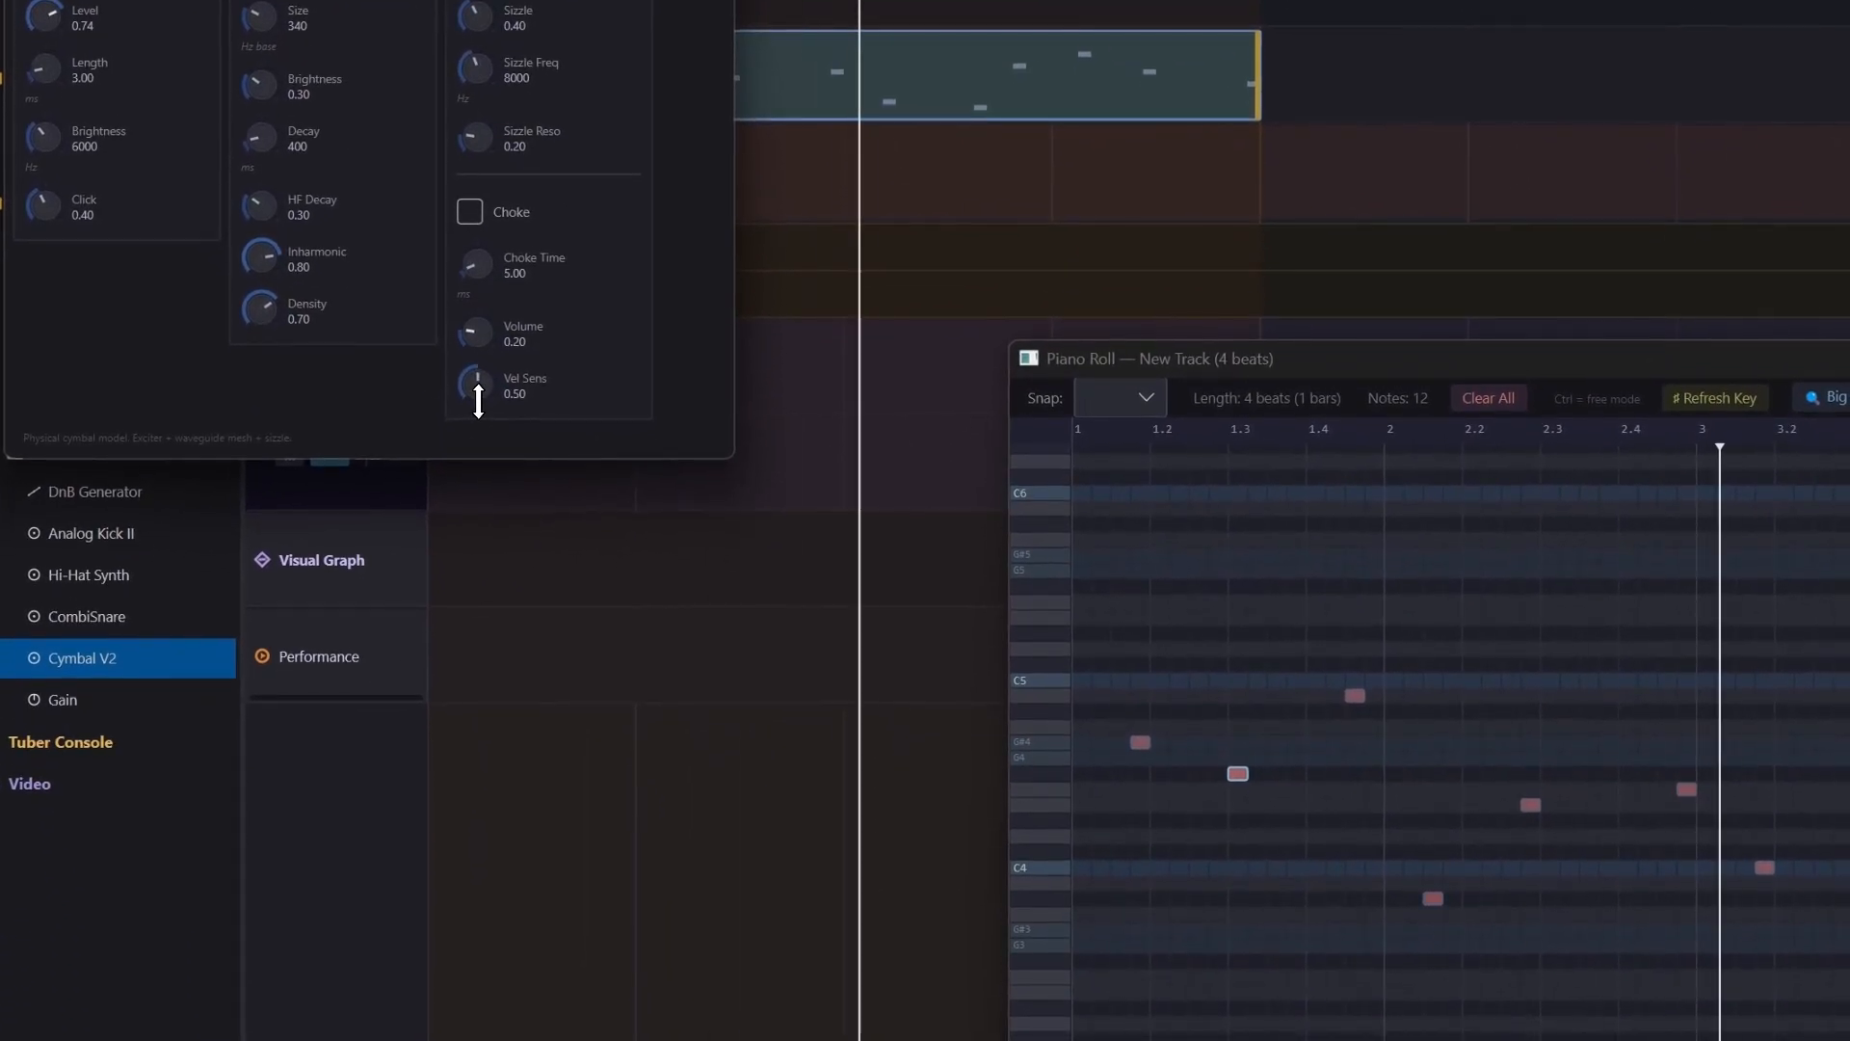
left_click_drag(478, 403, 478, 418)
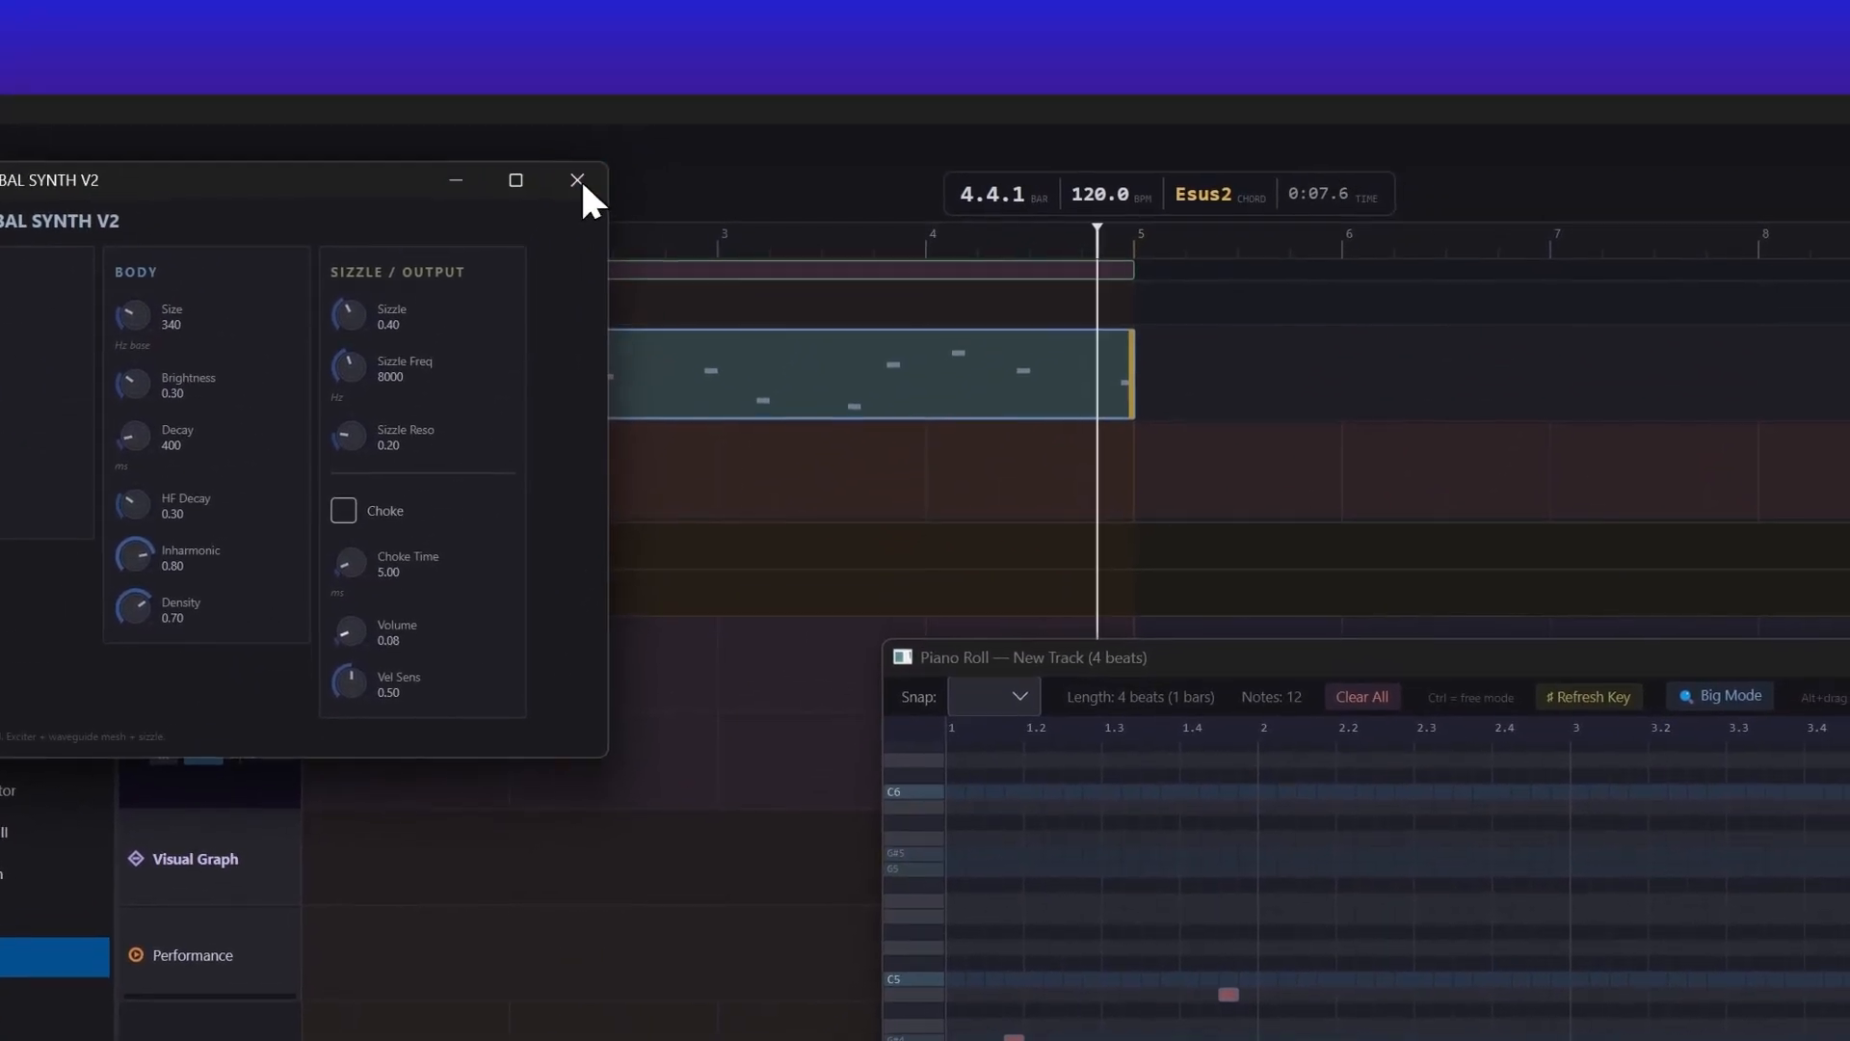
left_click(582, 183)
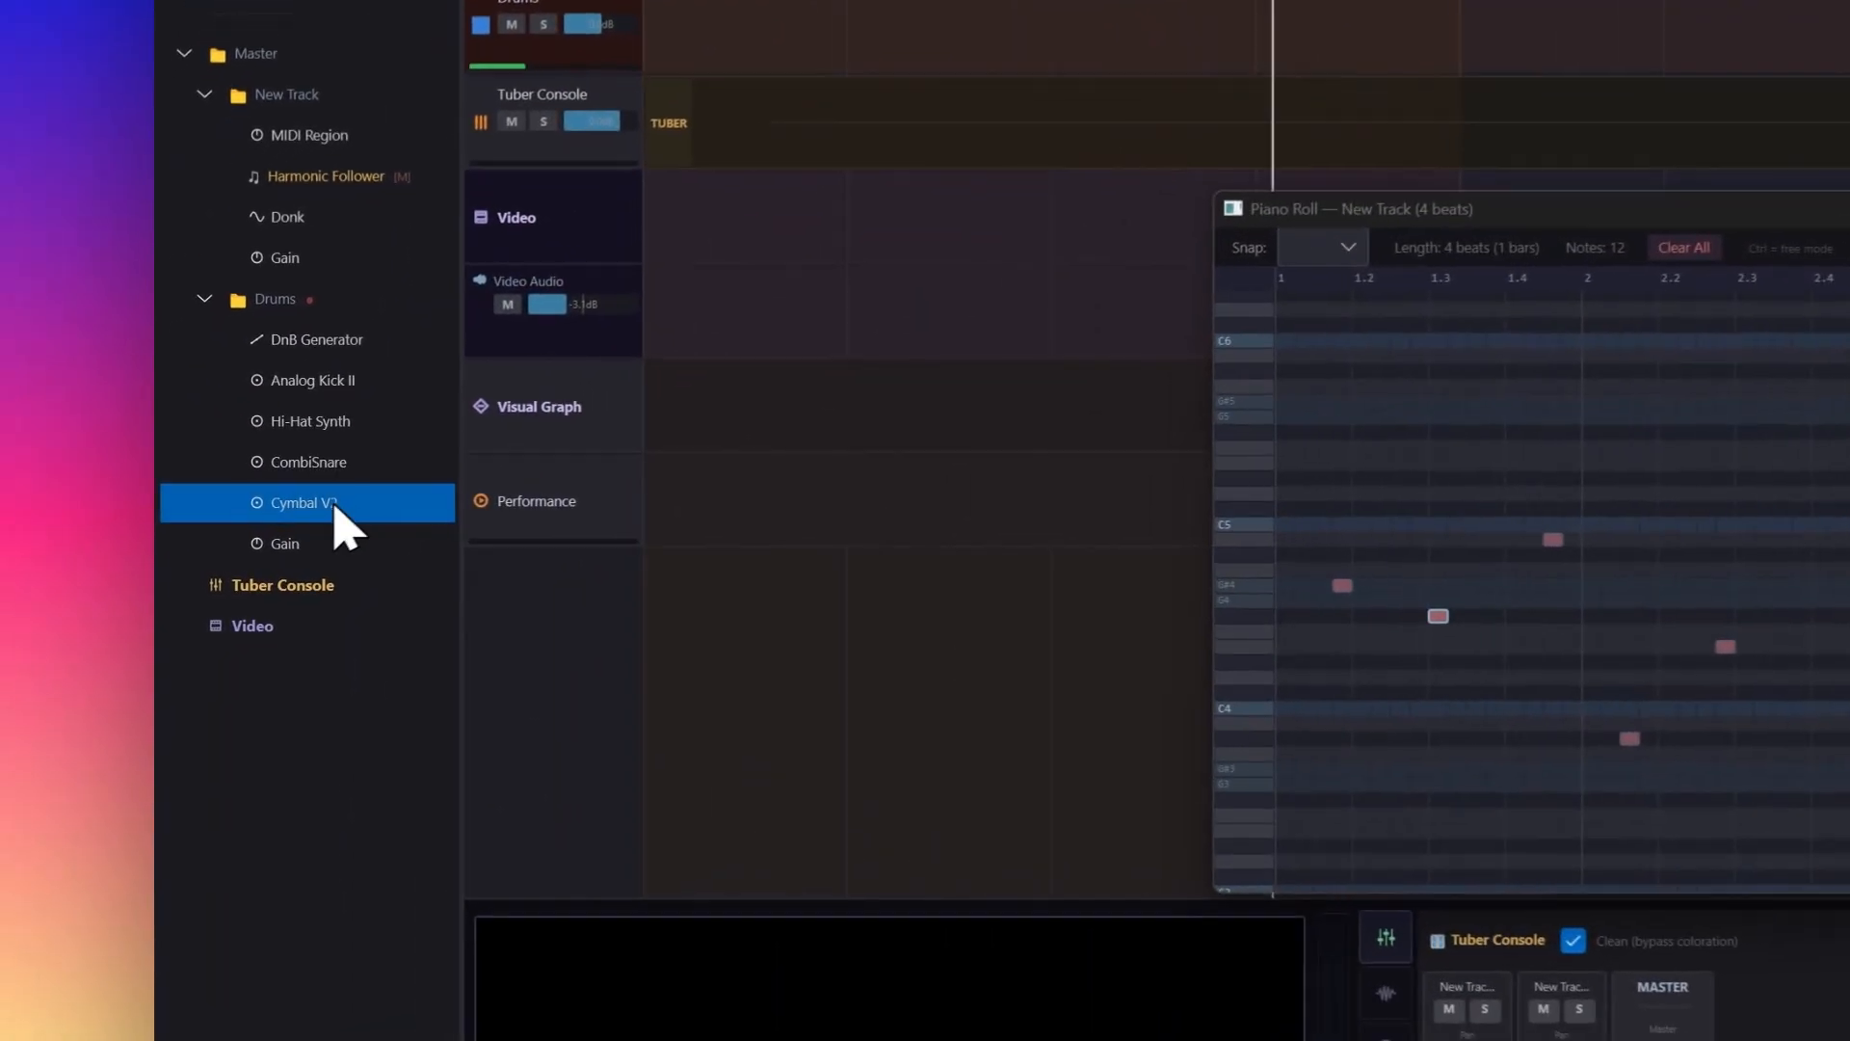
Step: Mute the Cymbal V2 and DnB Generator modules in the Drums track, stopping and restarting playback in between
right_click(335, 506)
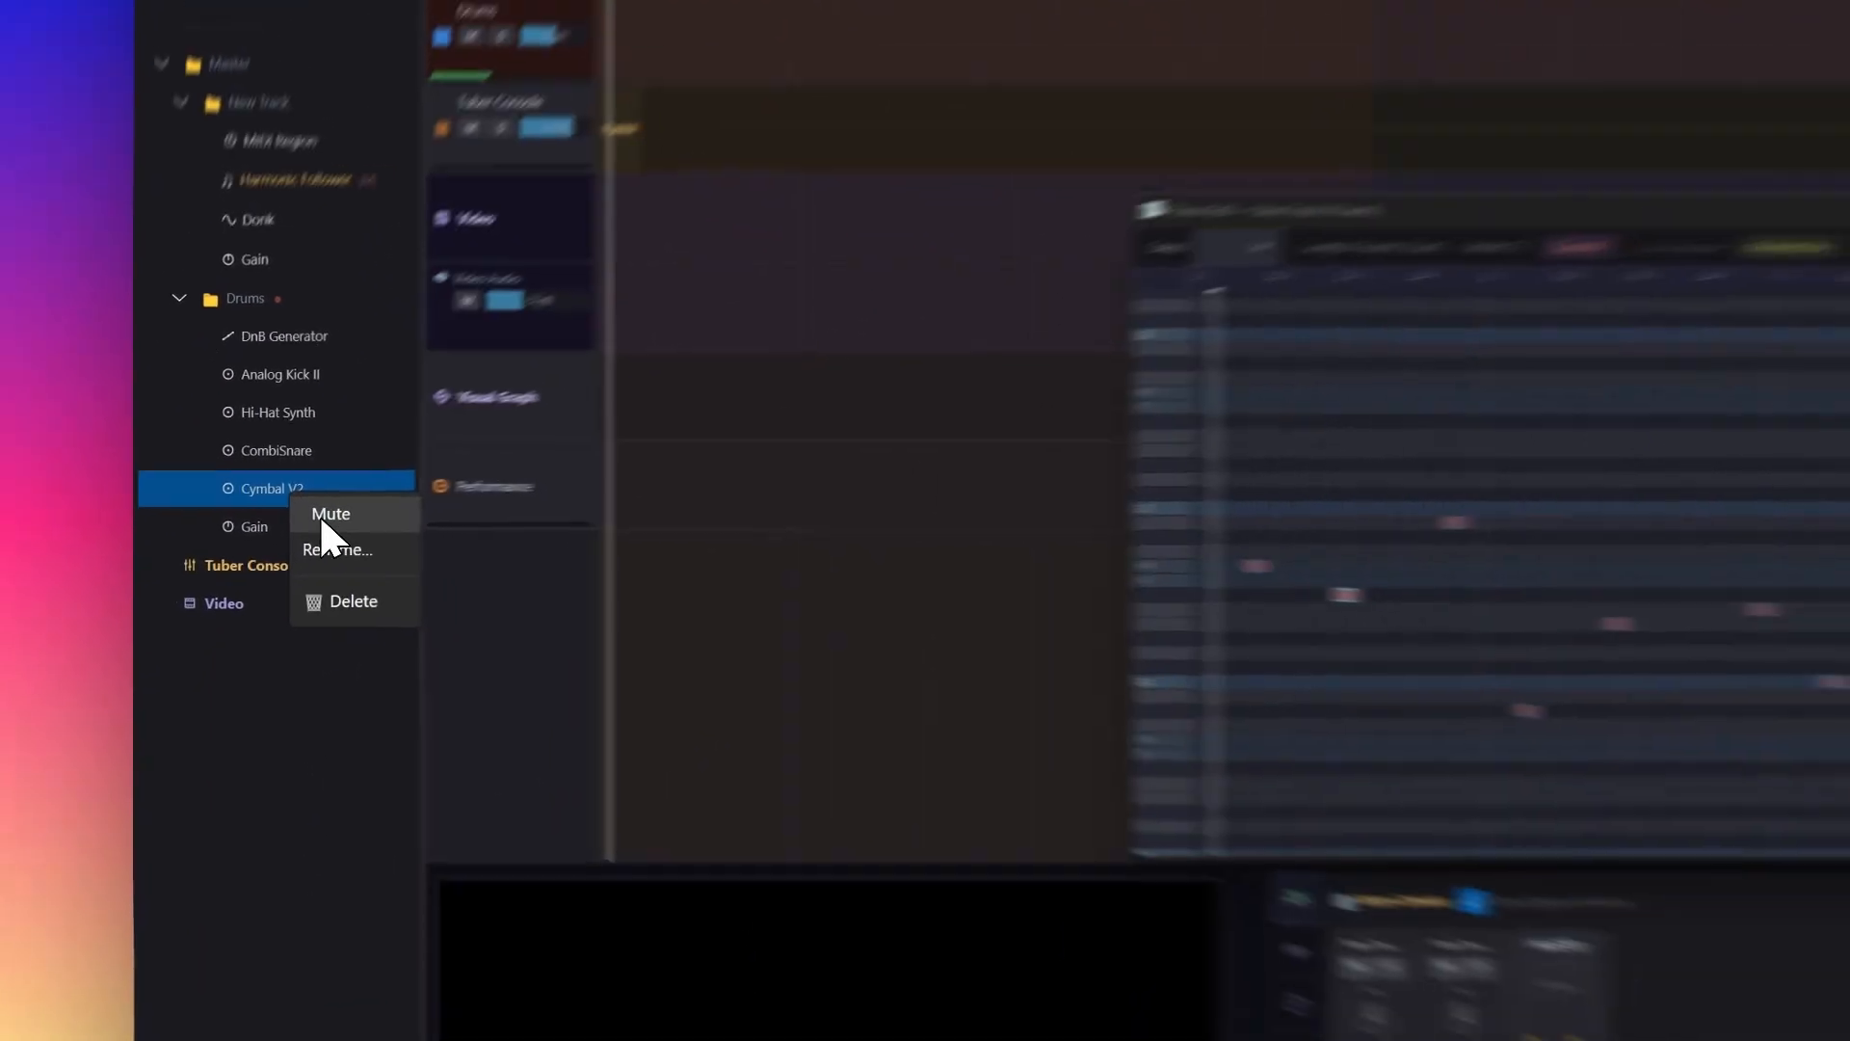
left_click(359, 526)
key("space")
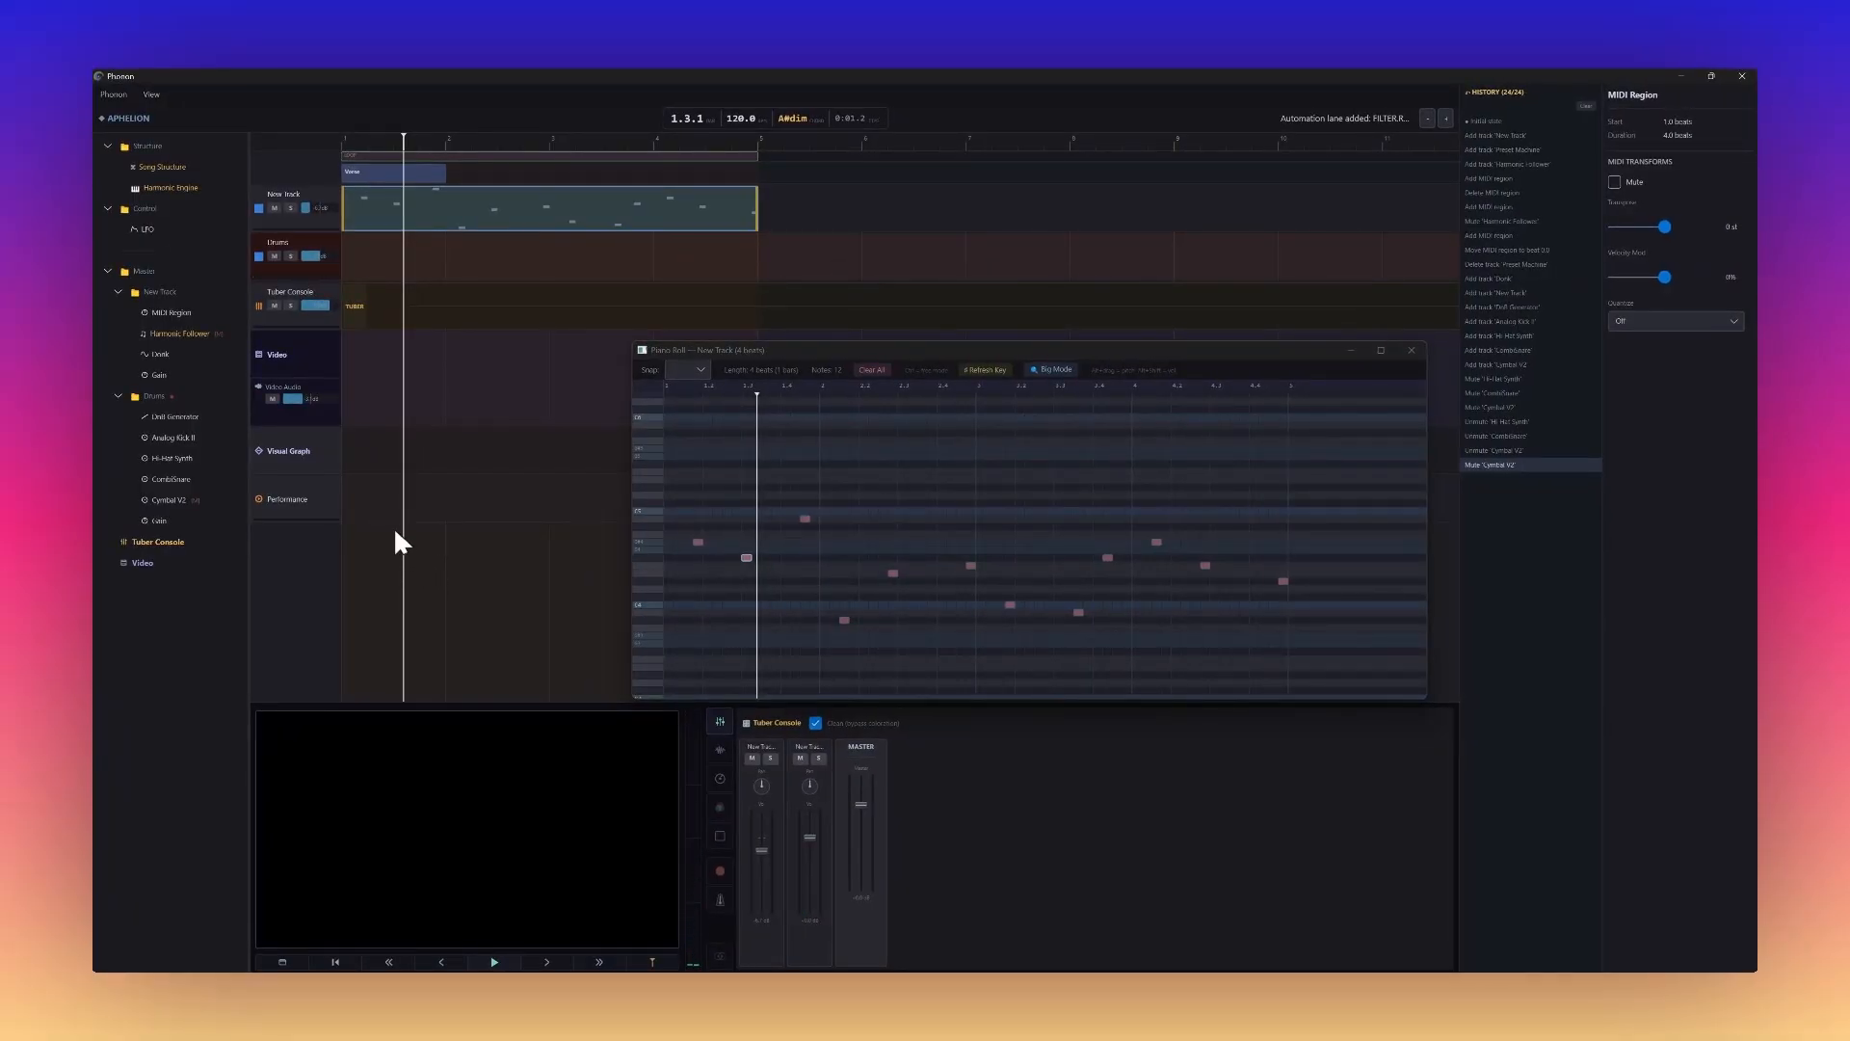
key("space")
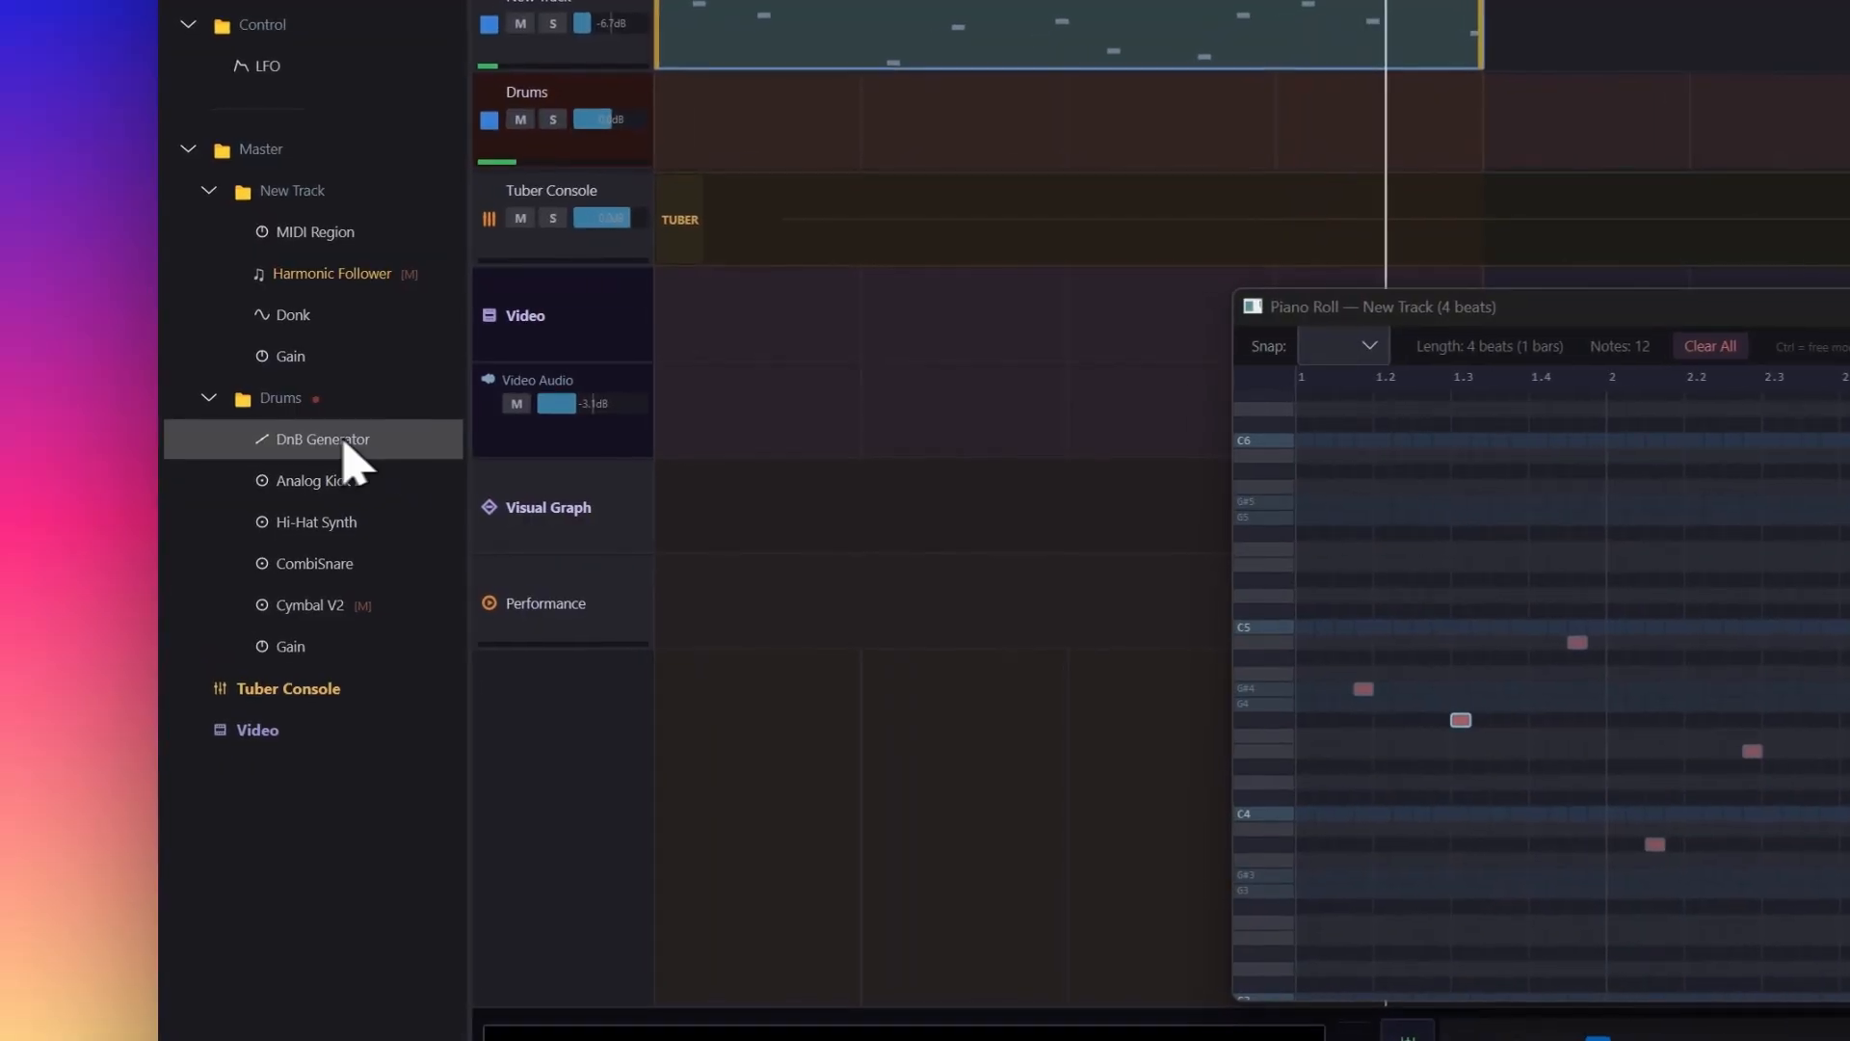
right_click(332, 439)
left_click(364, 457)
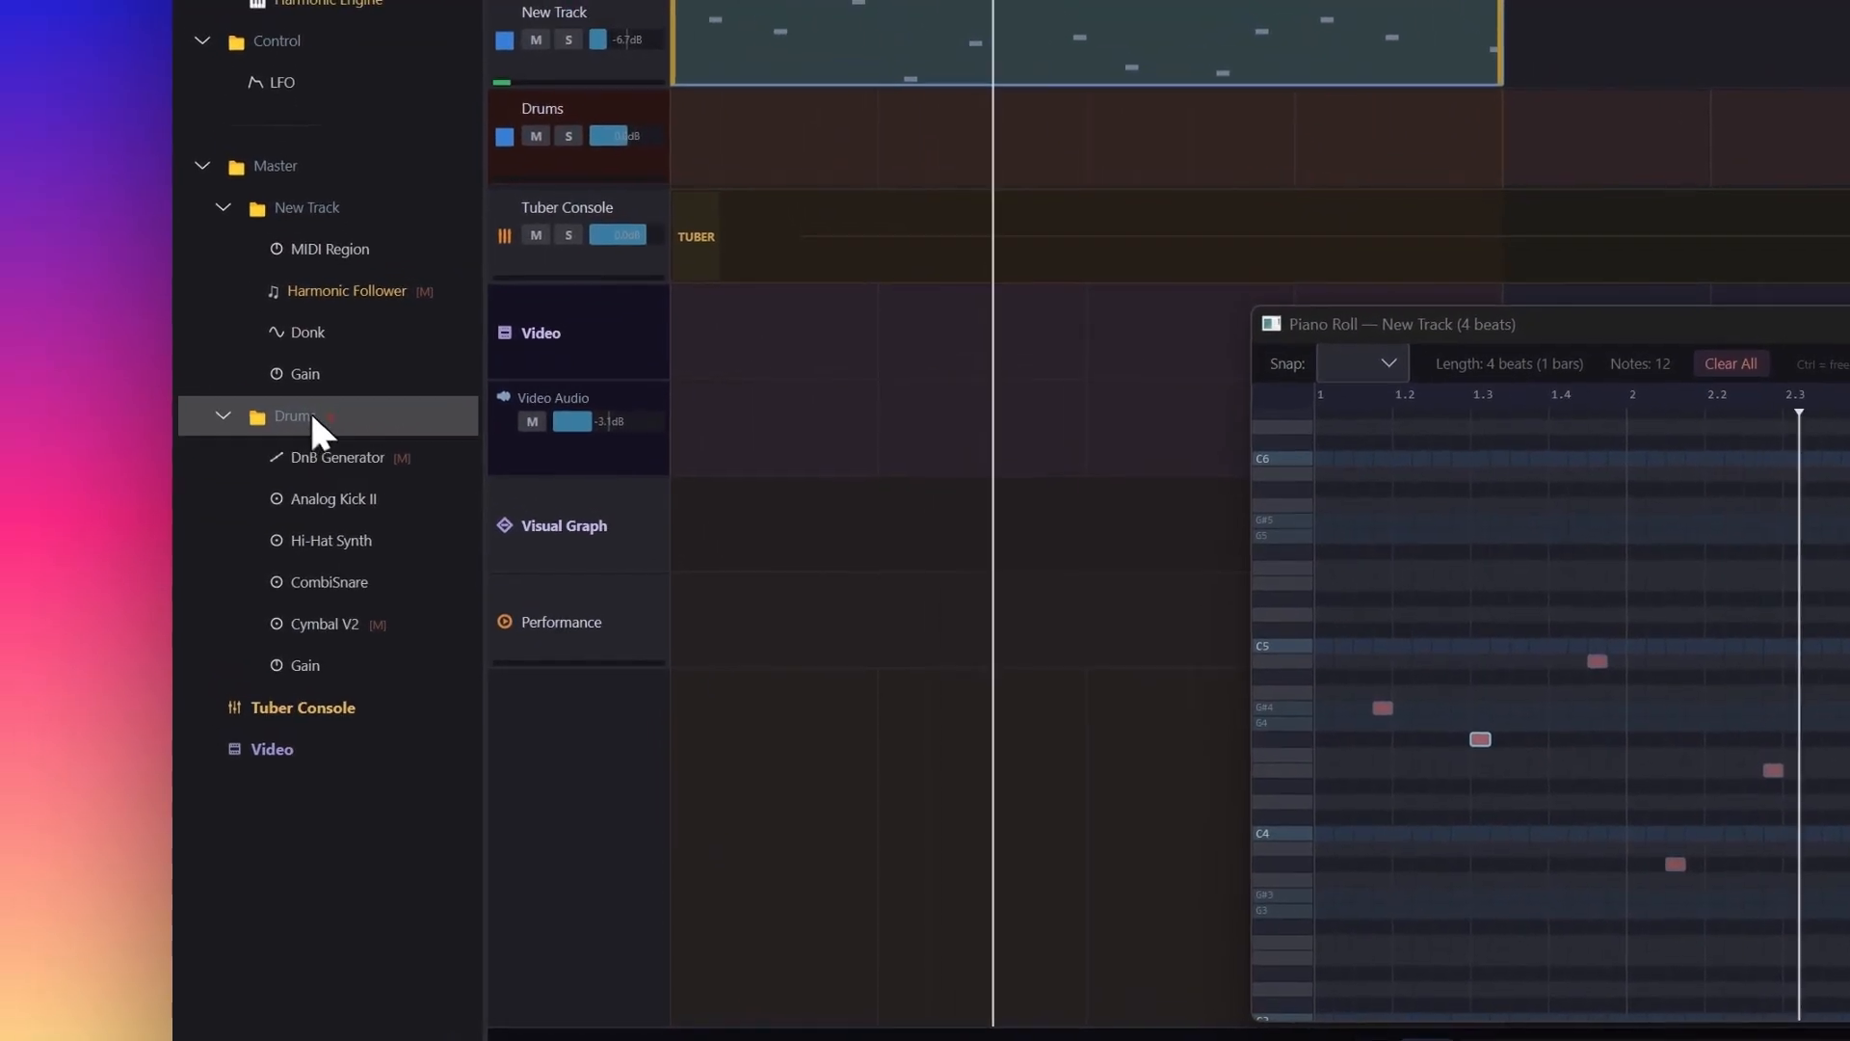
Step: Add a Drum Sequencer to the Drums track, move it above the DnB Generator and open its editor
right_click(265, 387)
mouse_move(183, 406)
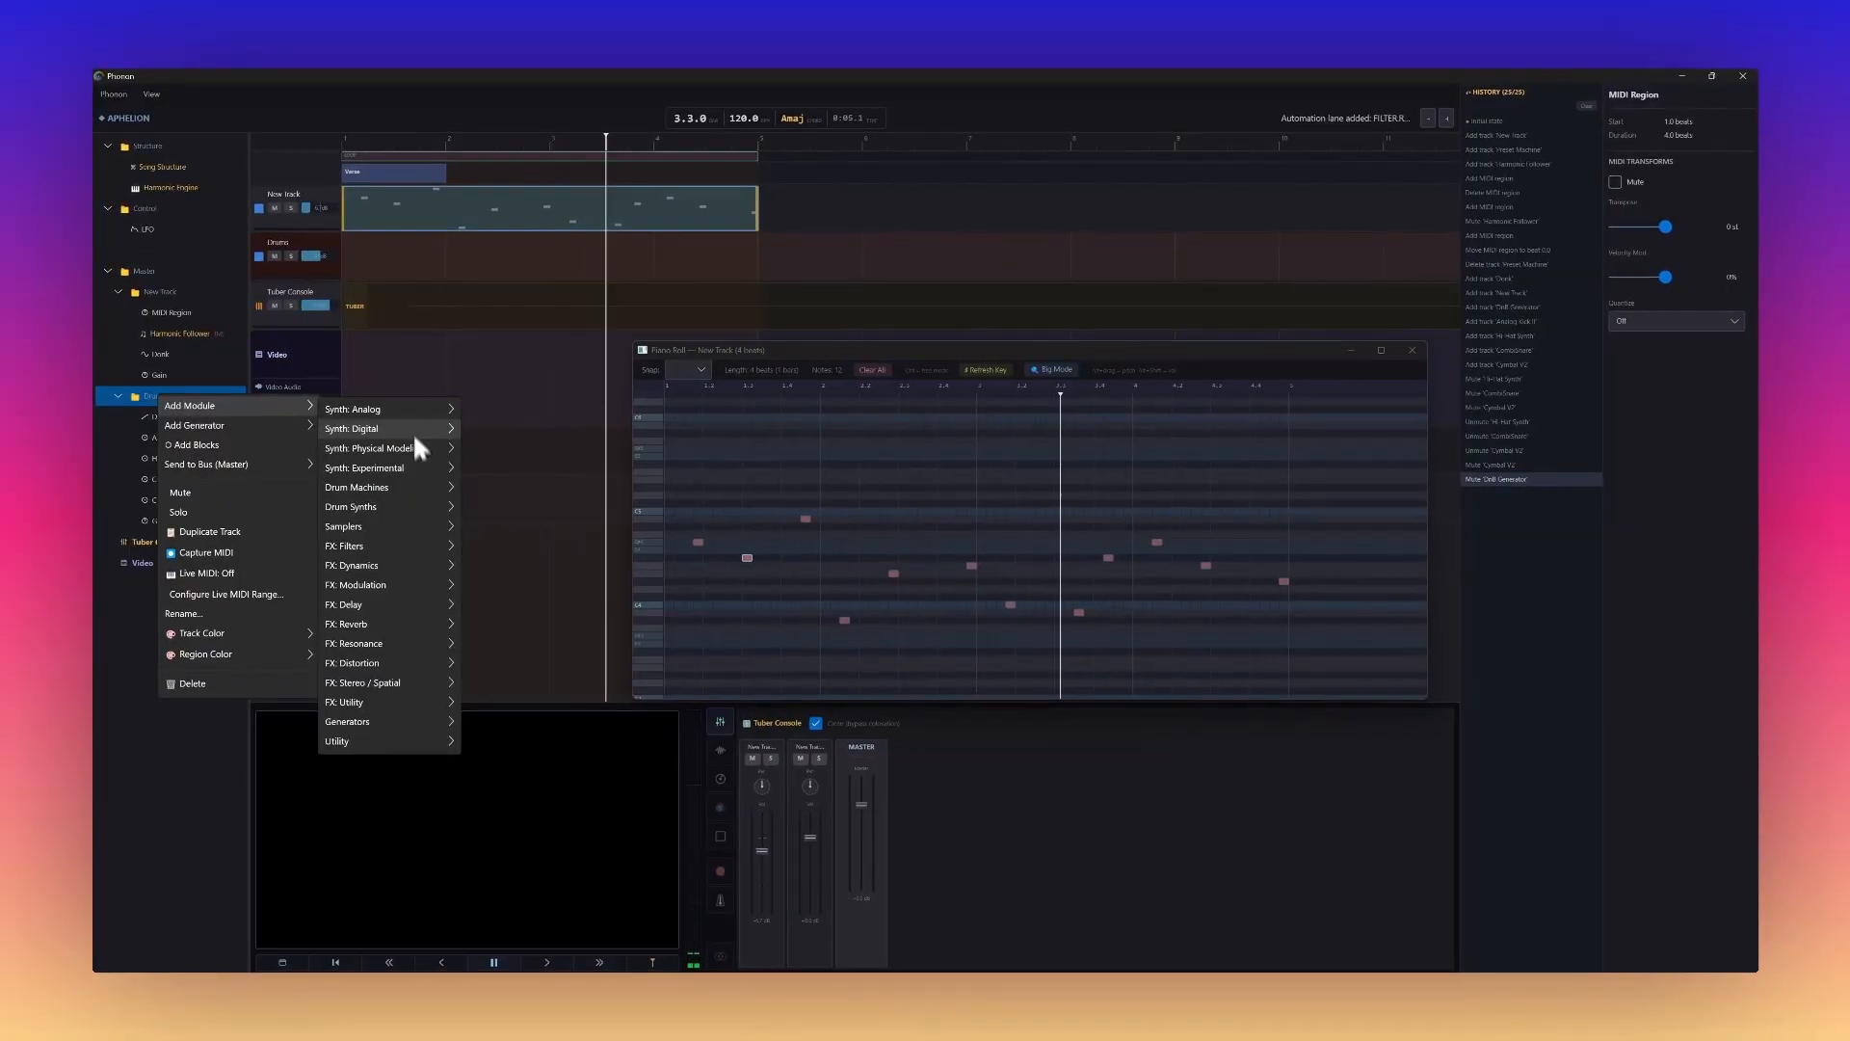
mouse_move(413, 488)
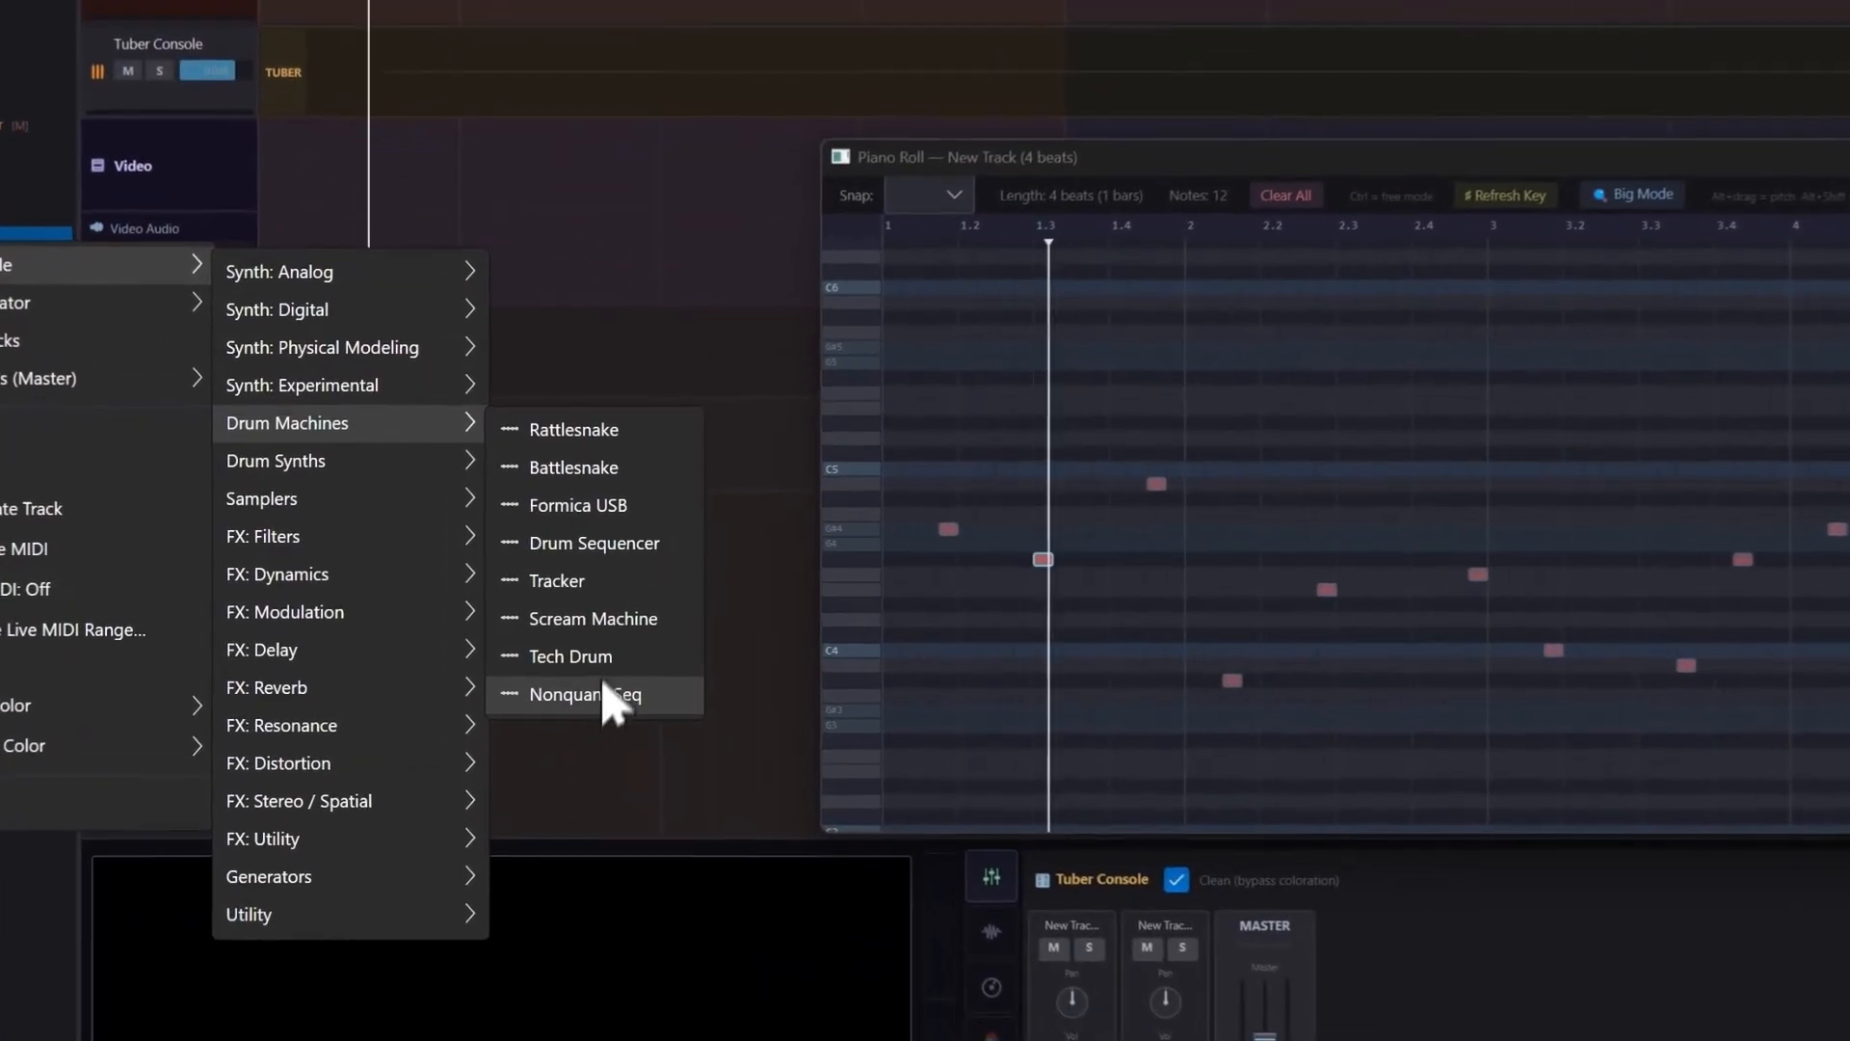
left_click(604, 547)
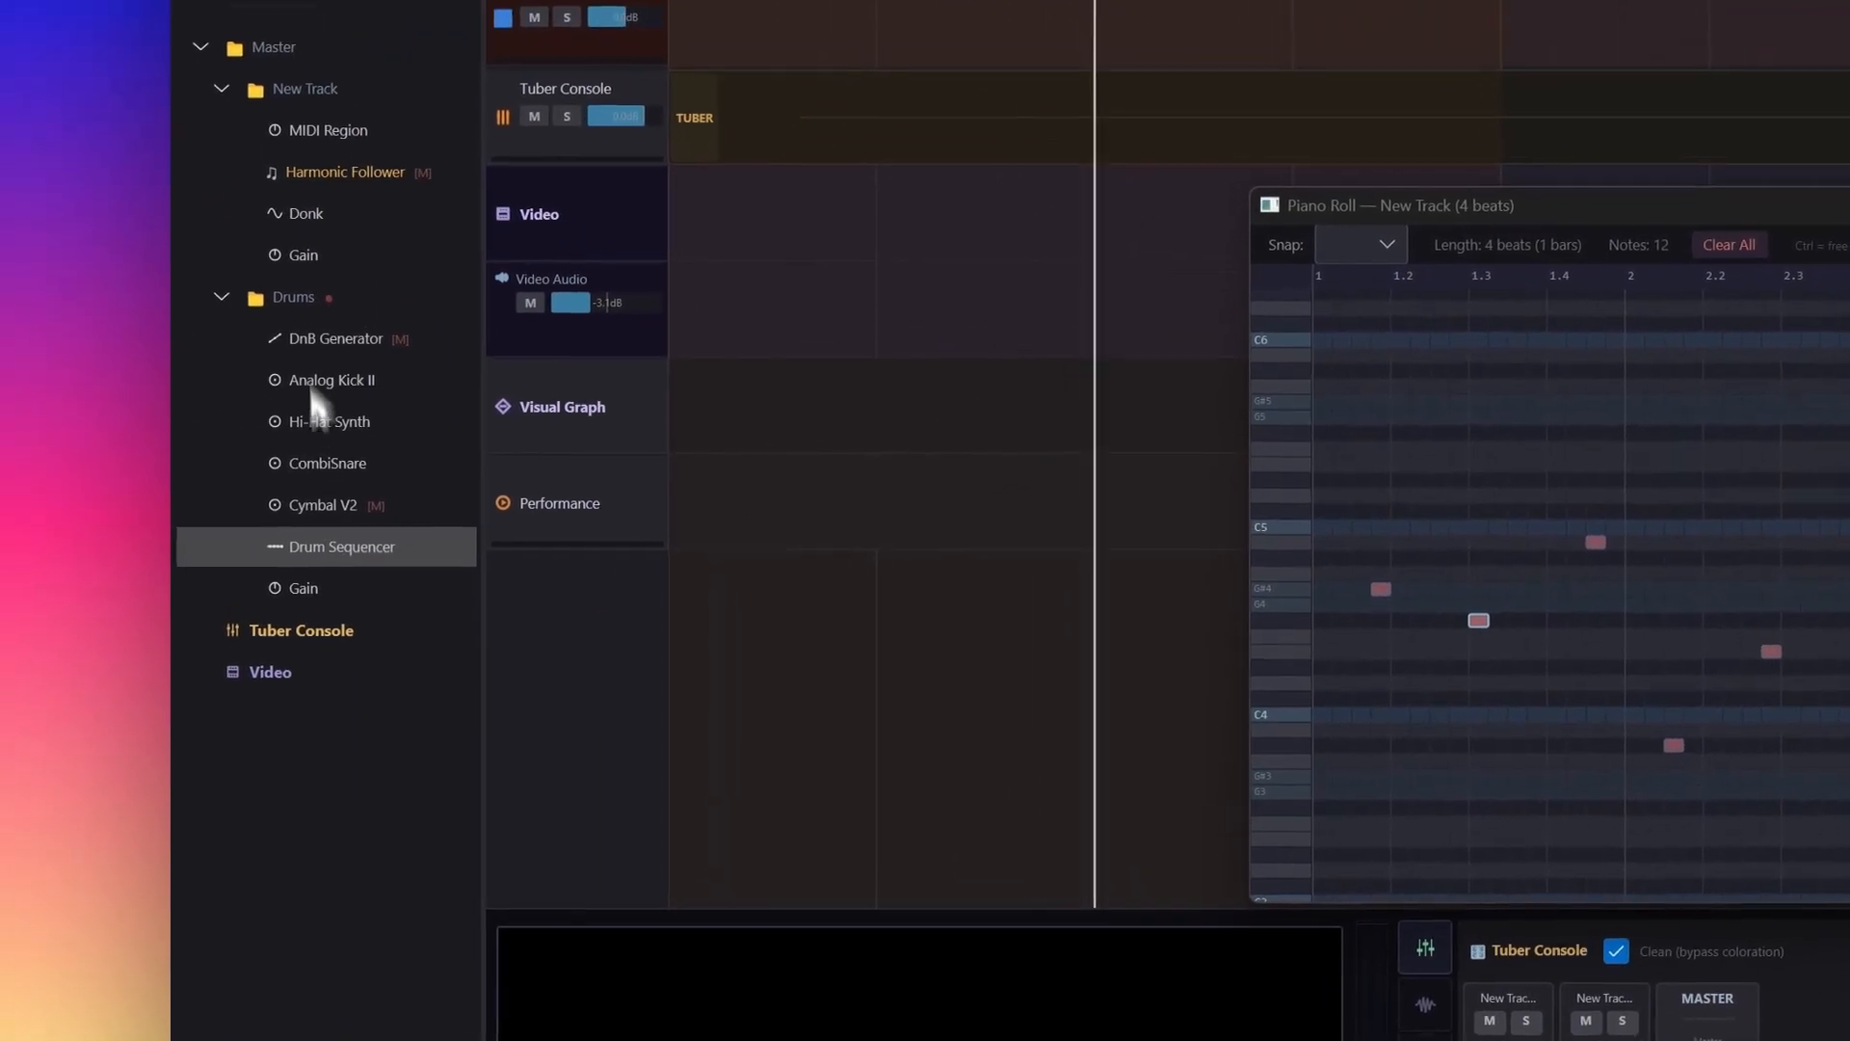
left_click_drag(311, 387, 316, 337)
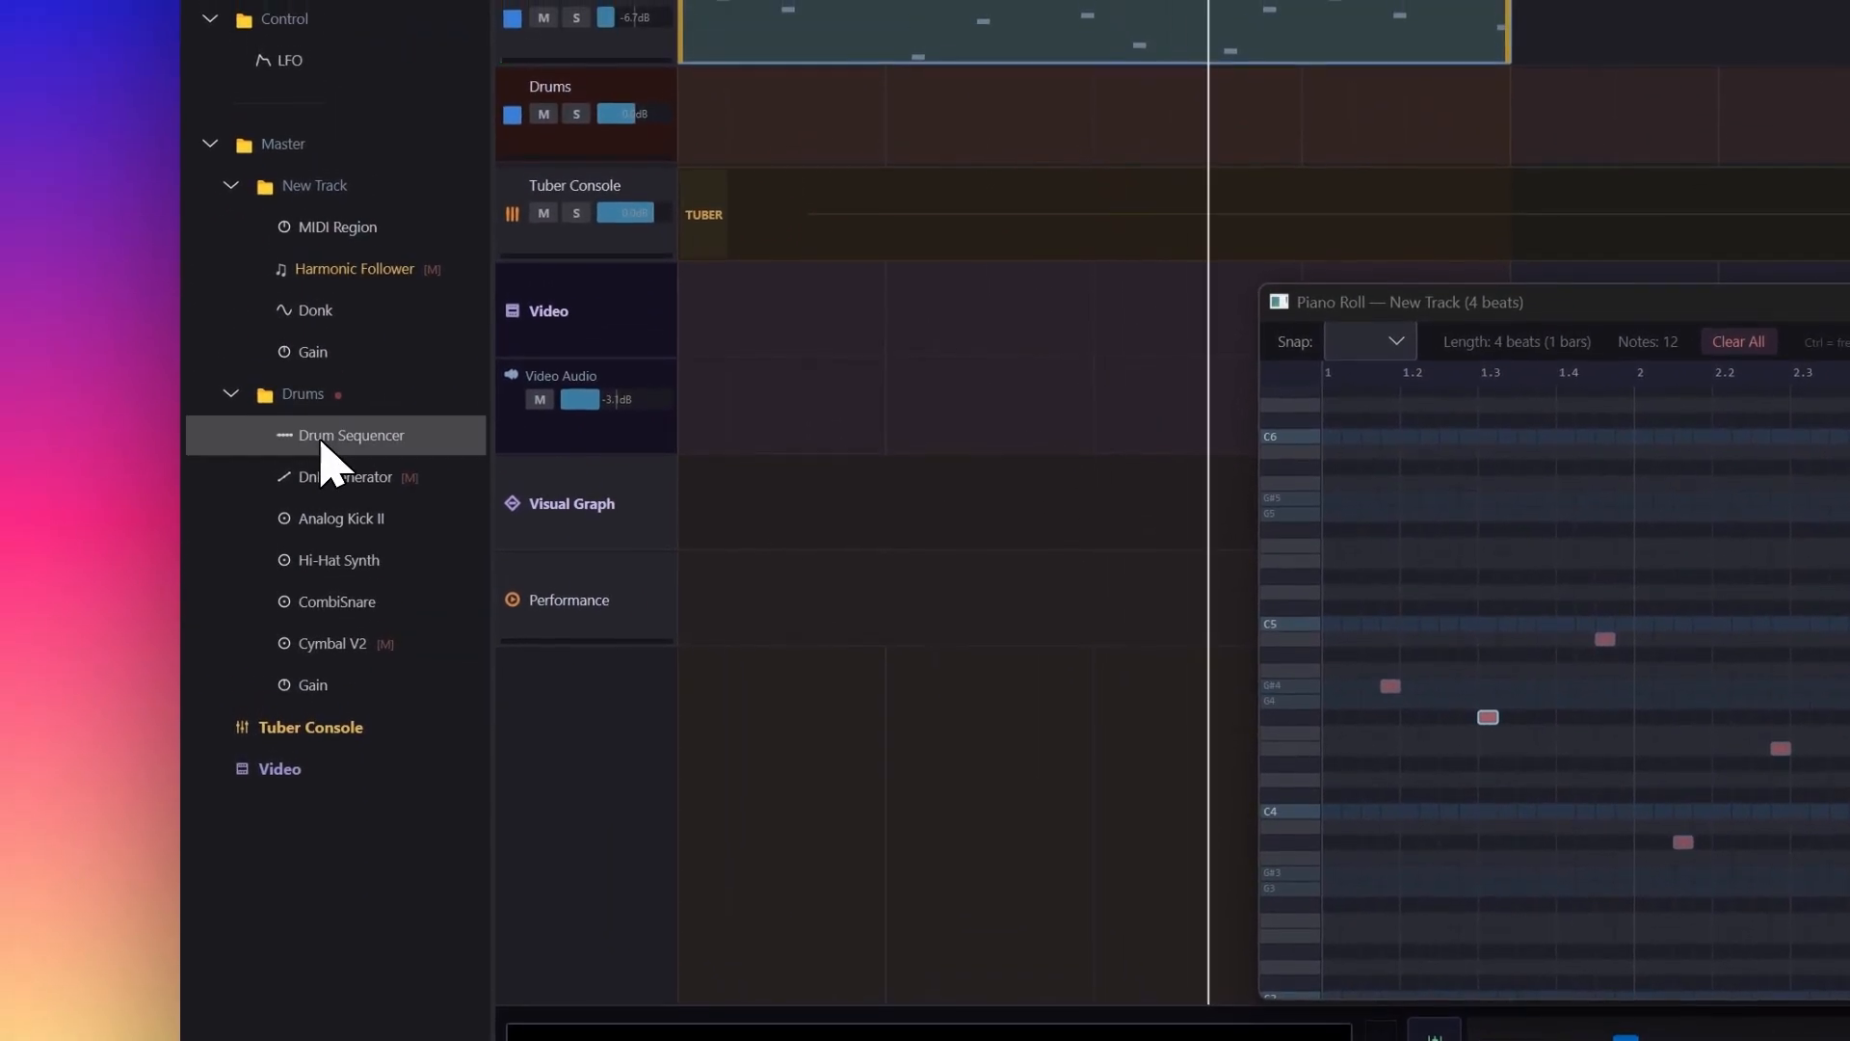
double_click(318, 340)
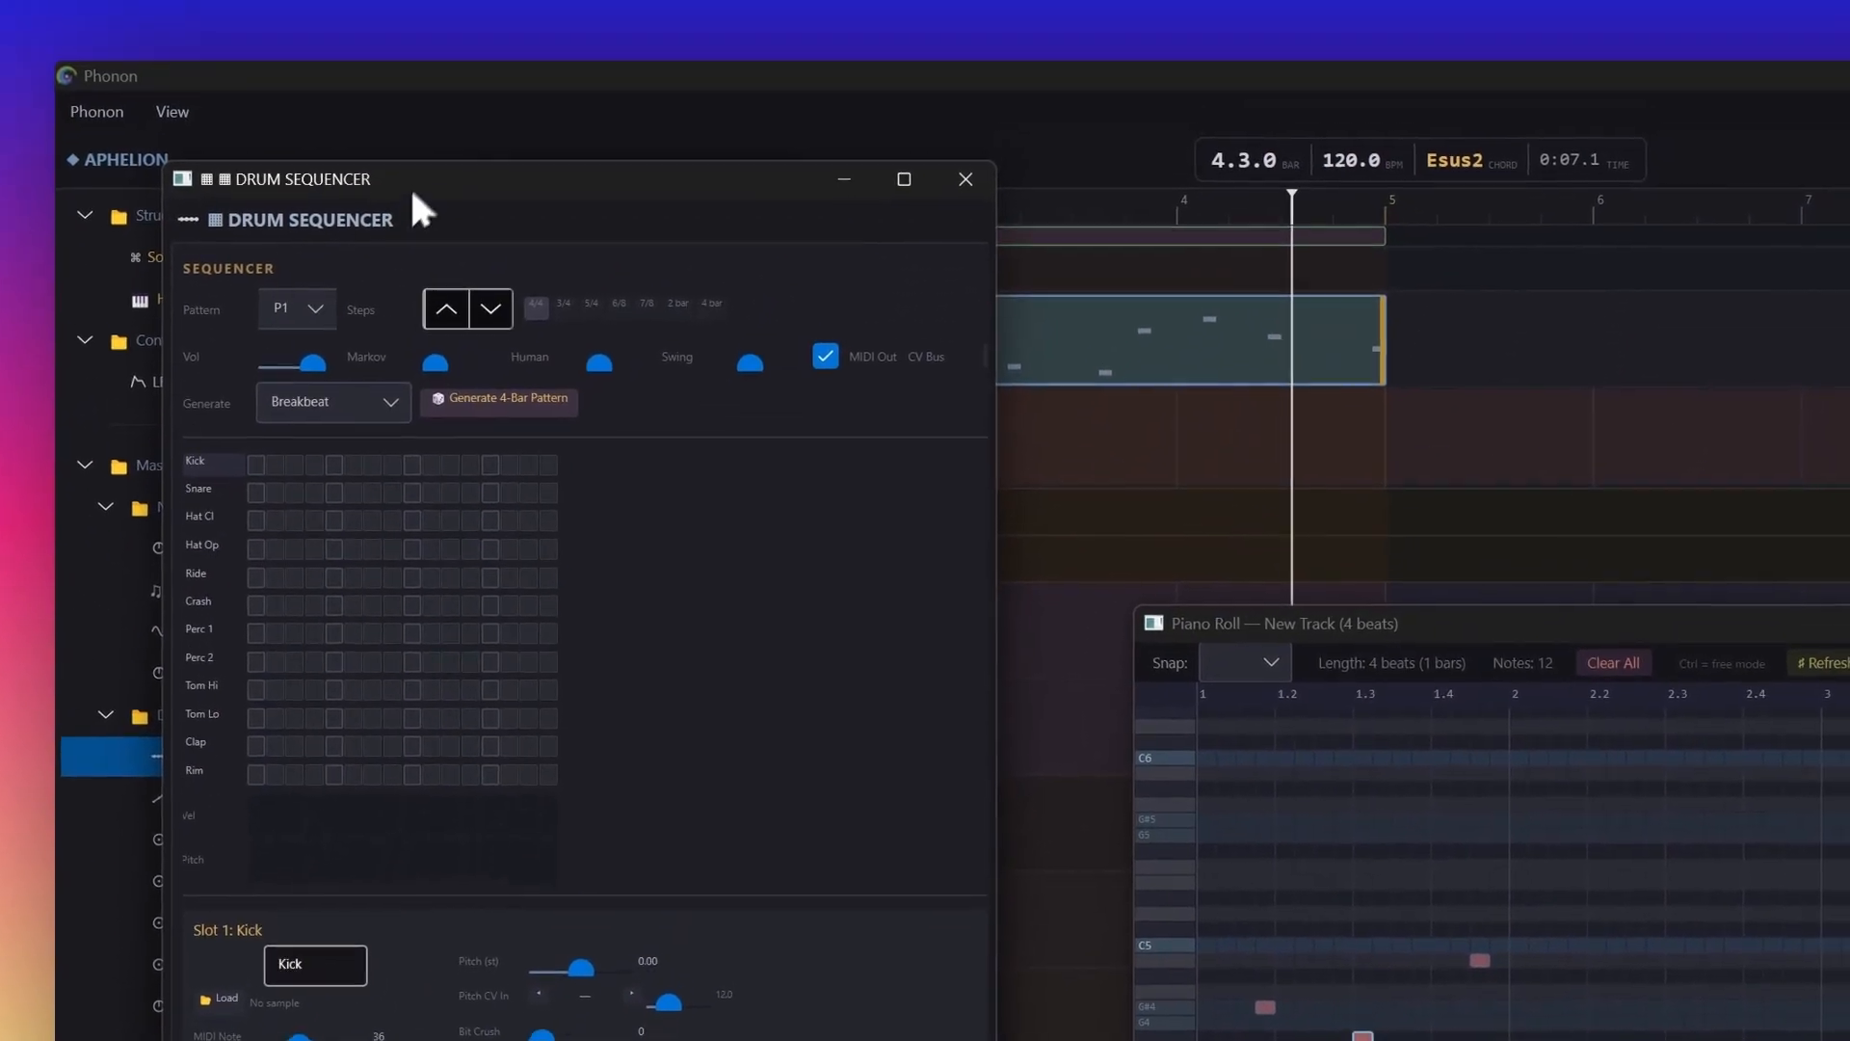
Step: Program the Drum Sequencer with a kick on all four beats and a snare on beats 2 and 4
left_click_drag(411, 189, 653, 362)
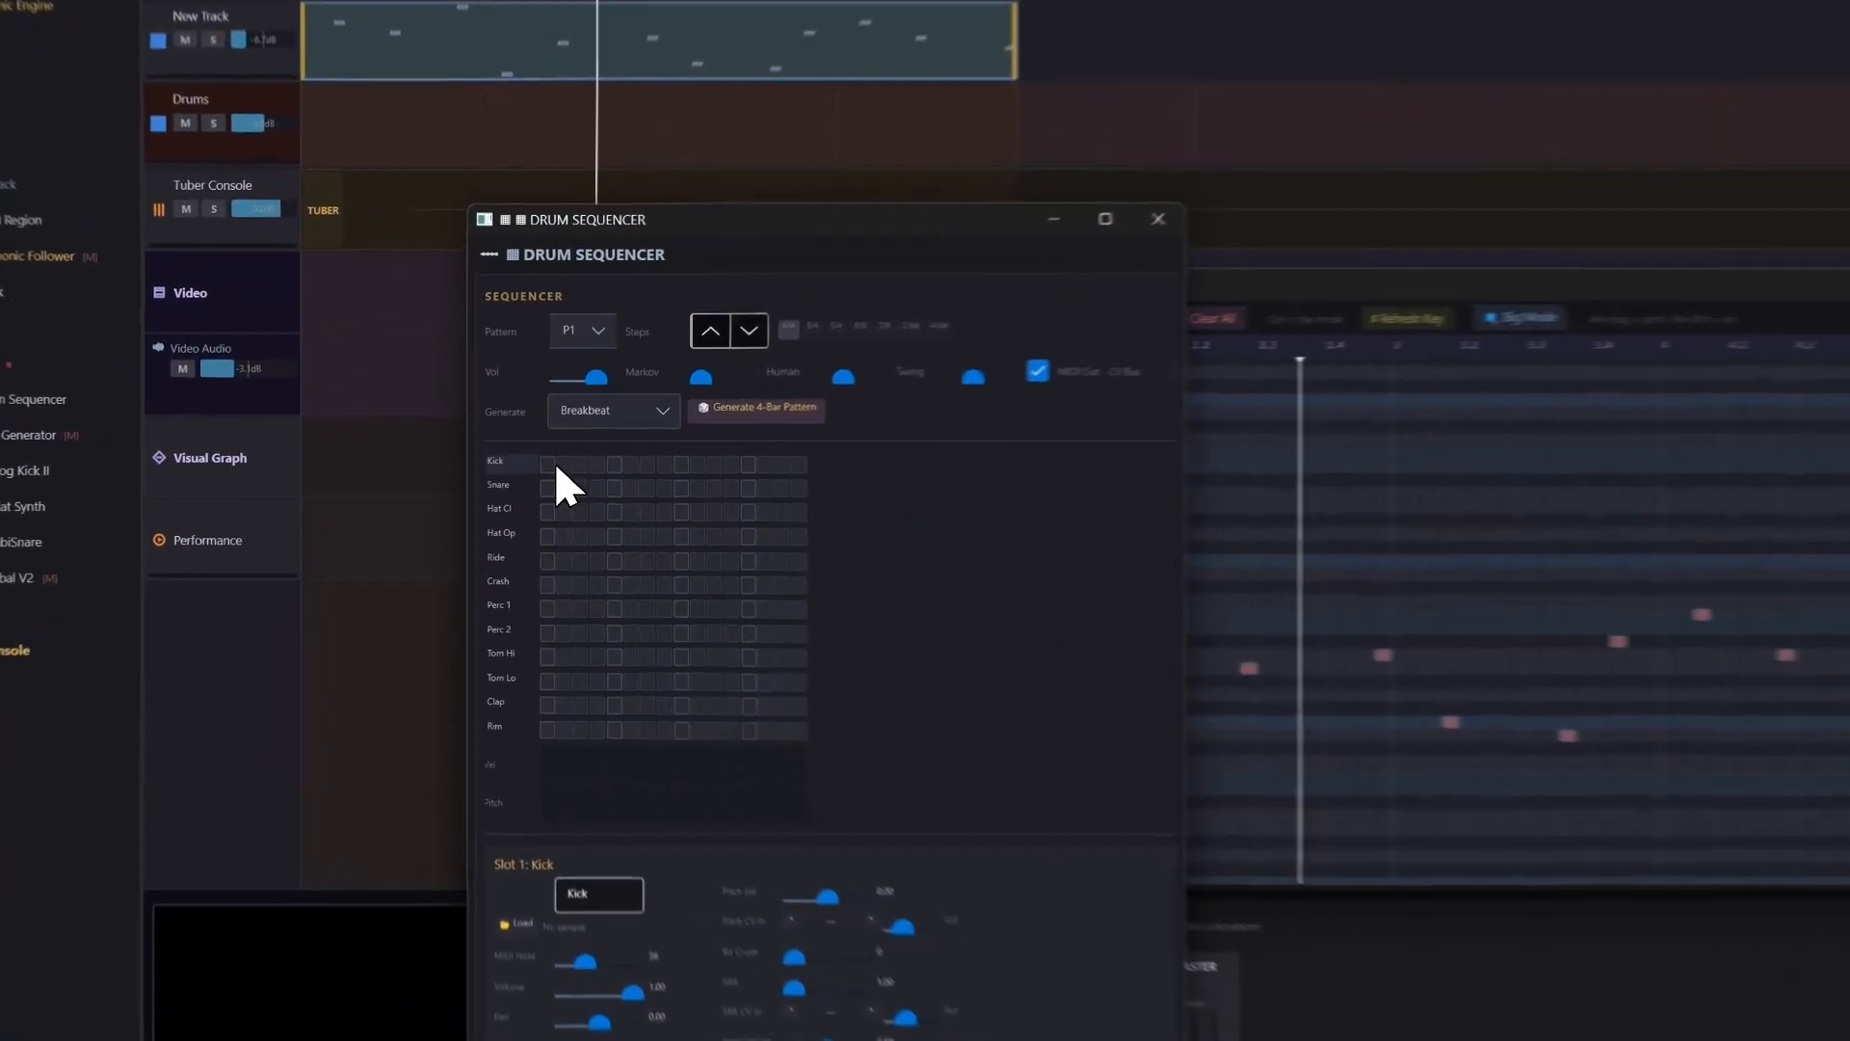
left_click(574, 469)
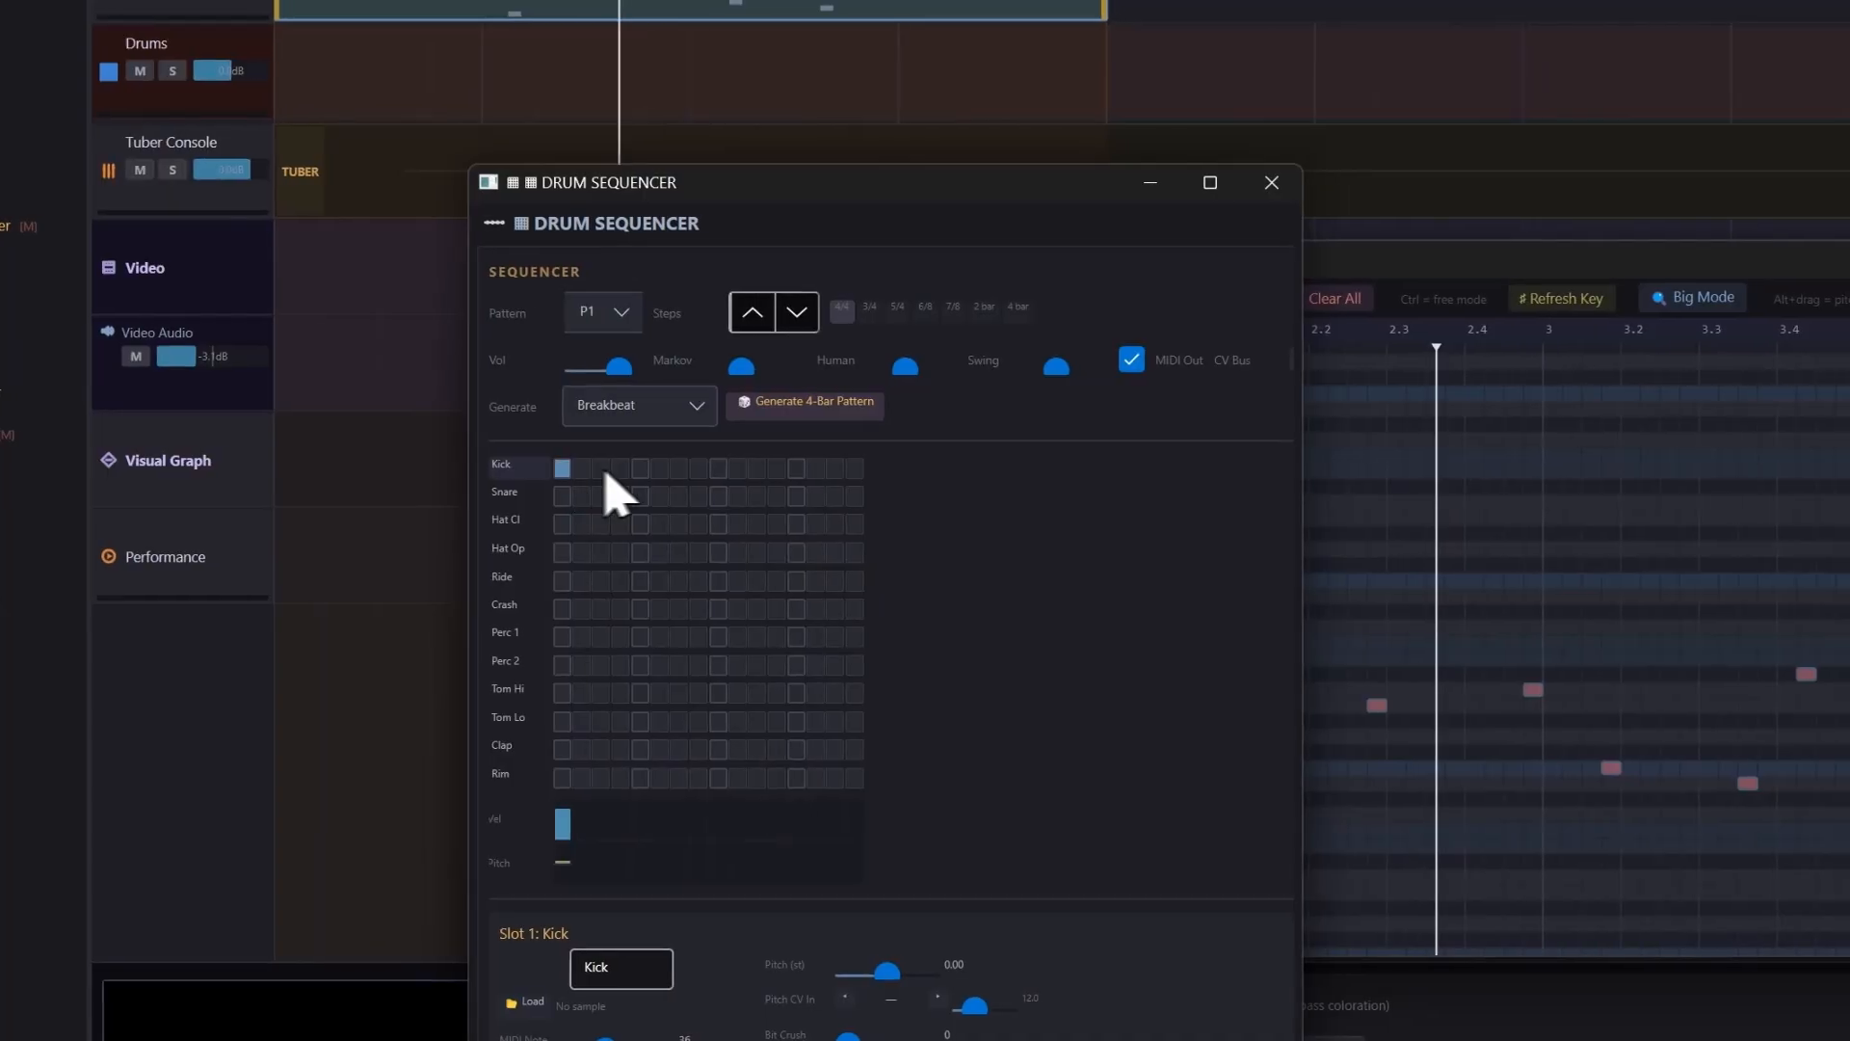
left_click(651, 468)
left_click(728, 468)
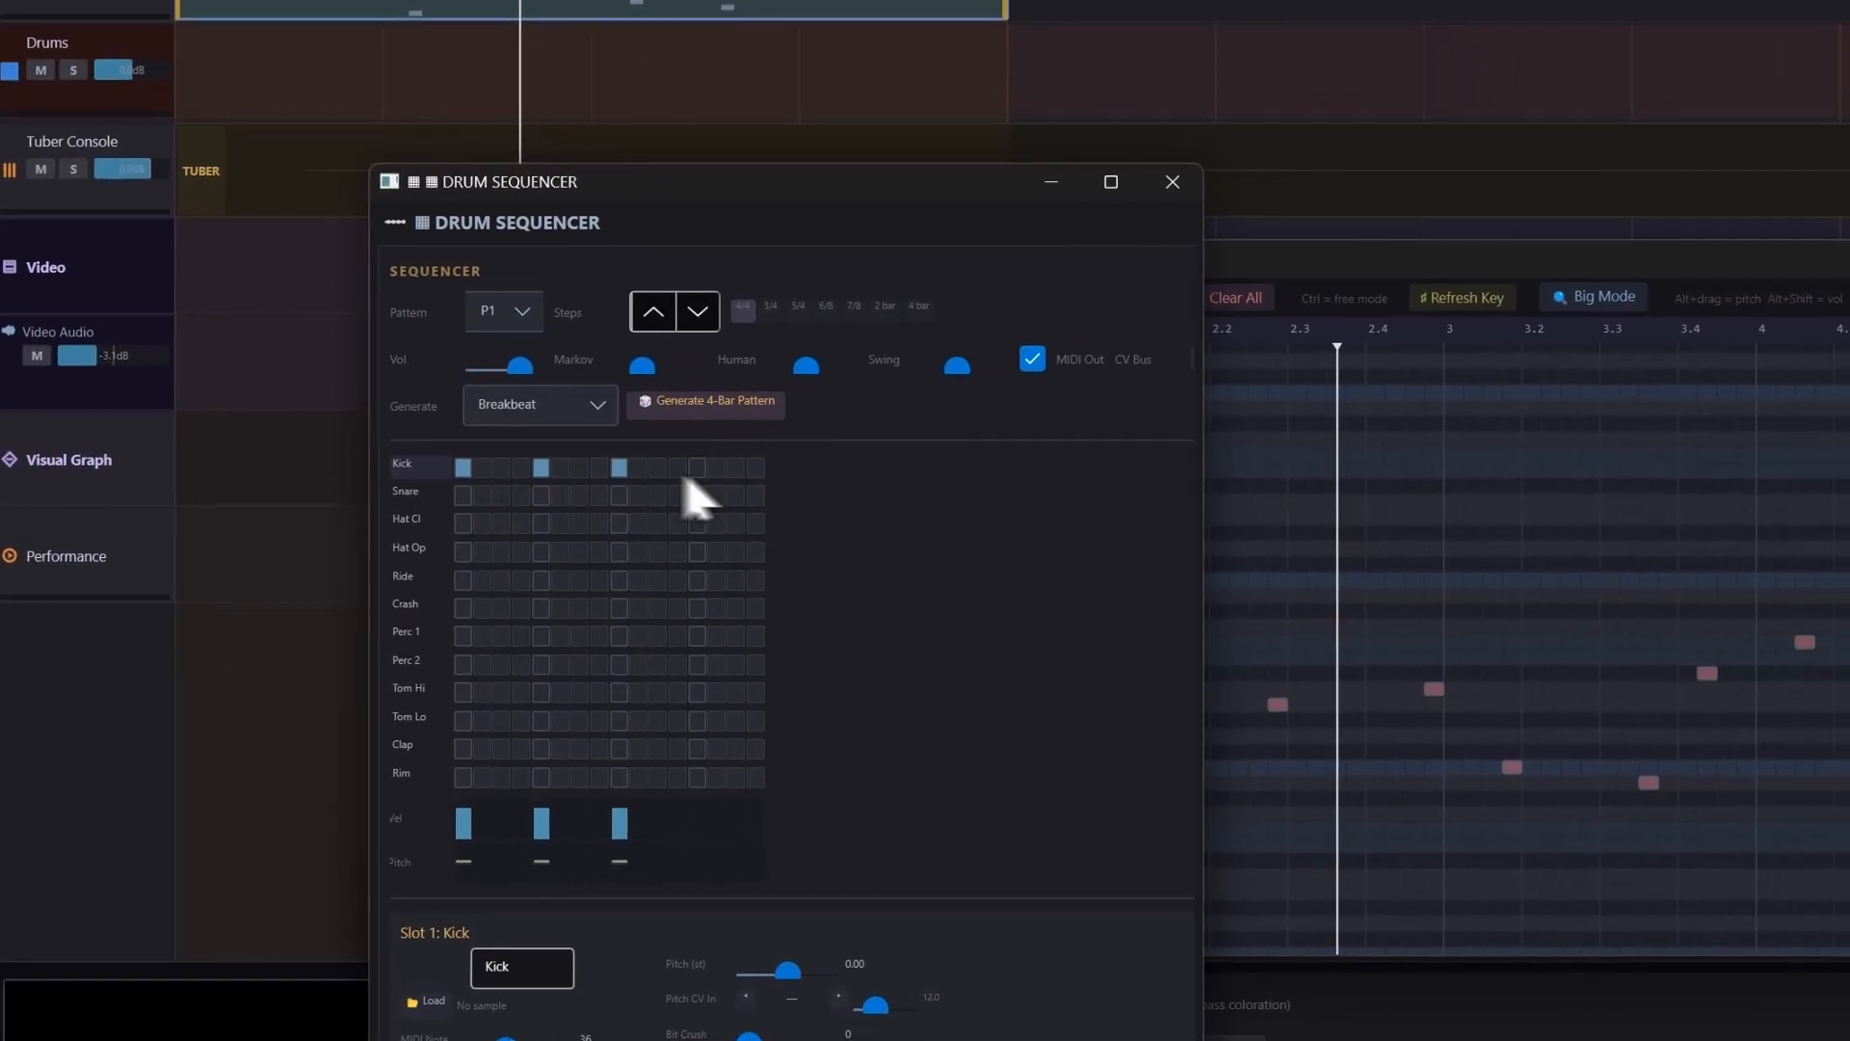
left_click(697, 469)
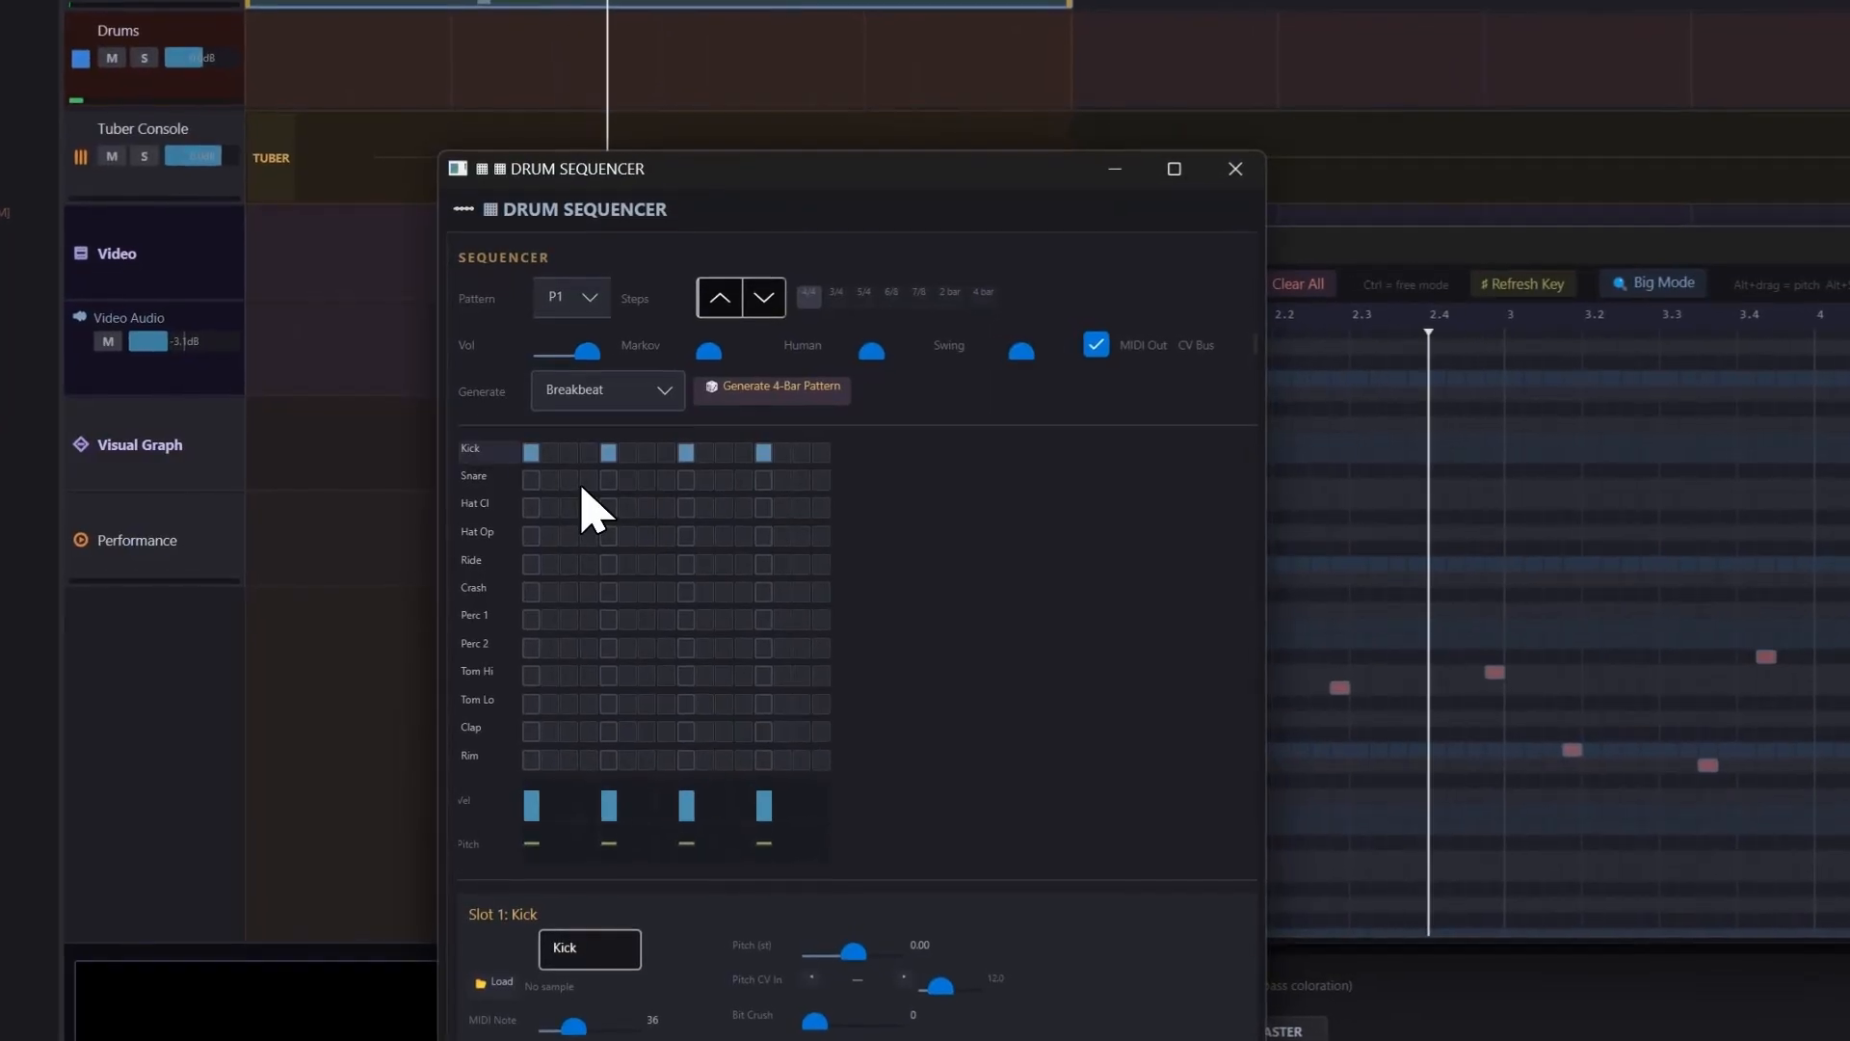
left_click(609, 480)
left_click(765, 480)
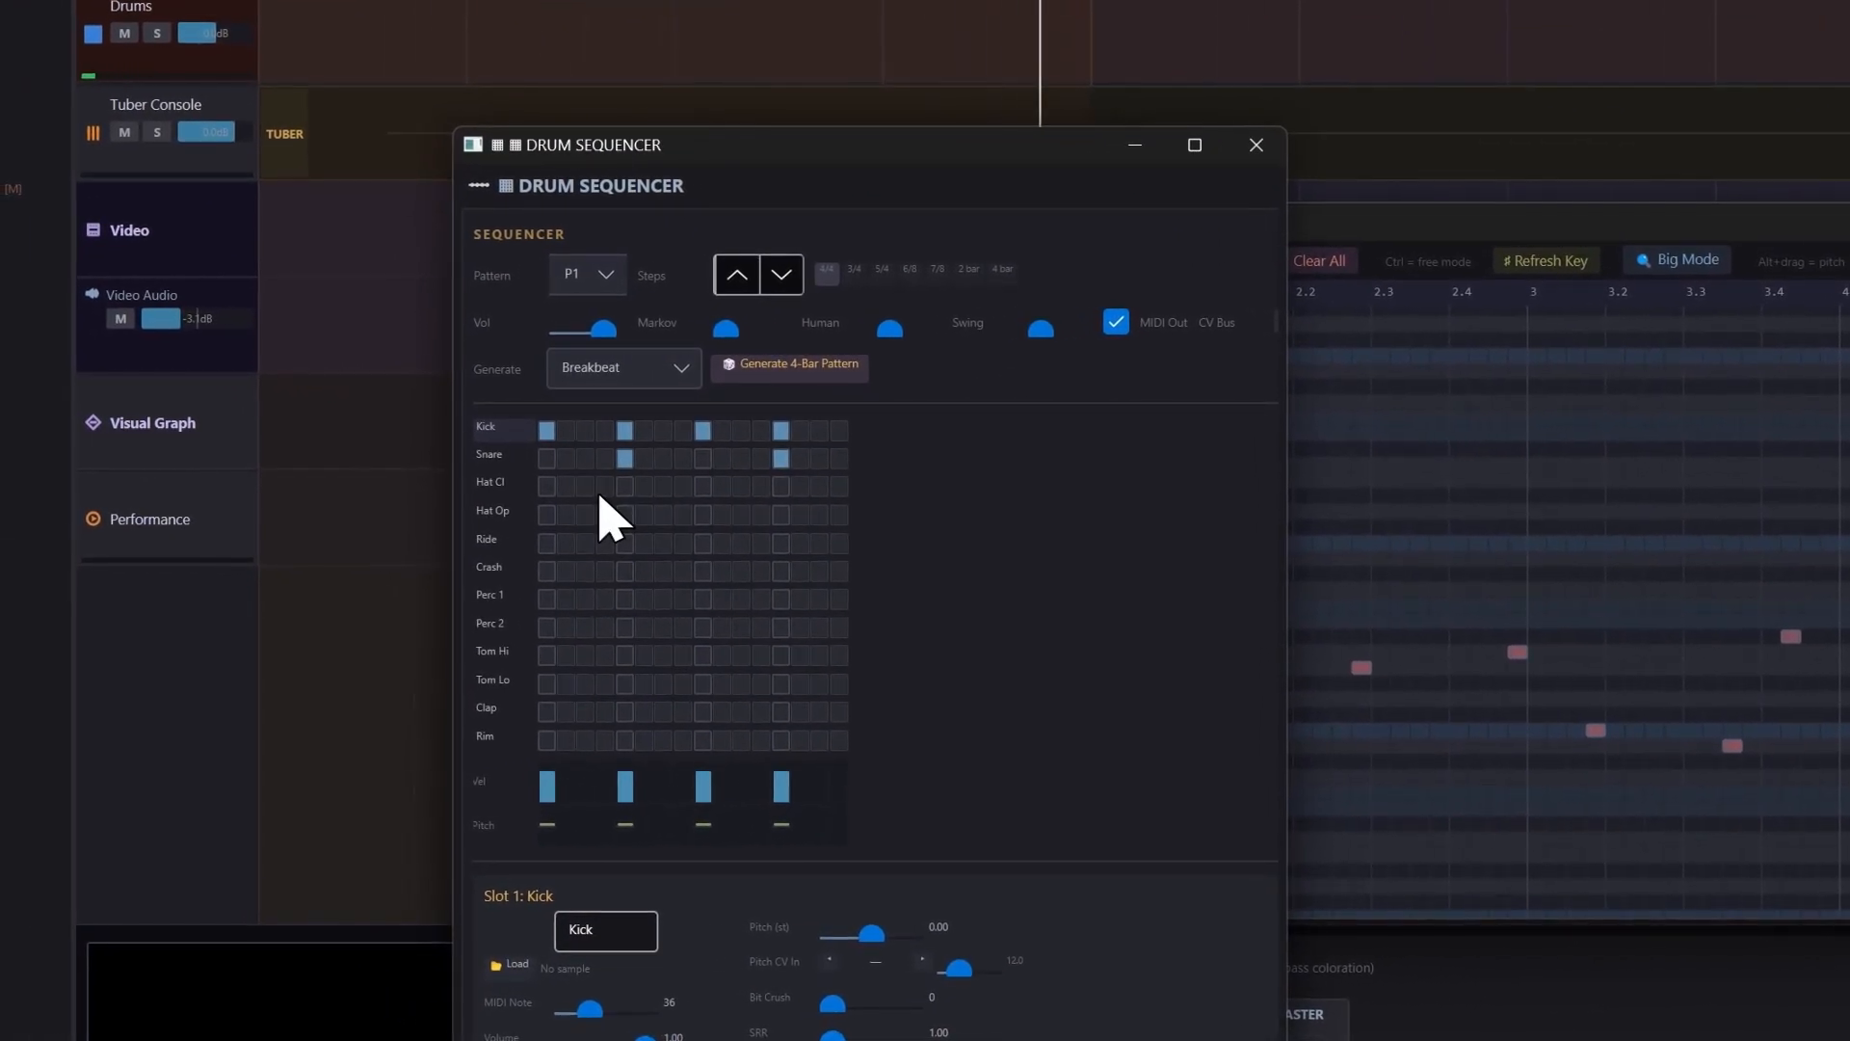
Step: Add closed hats on the four offbeats and open hats on steps 8 and 10, and close the Drum Sequencer
left_click(588, 488)
left_click(665, 488)
left_click(743, 488)
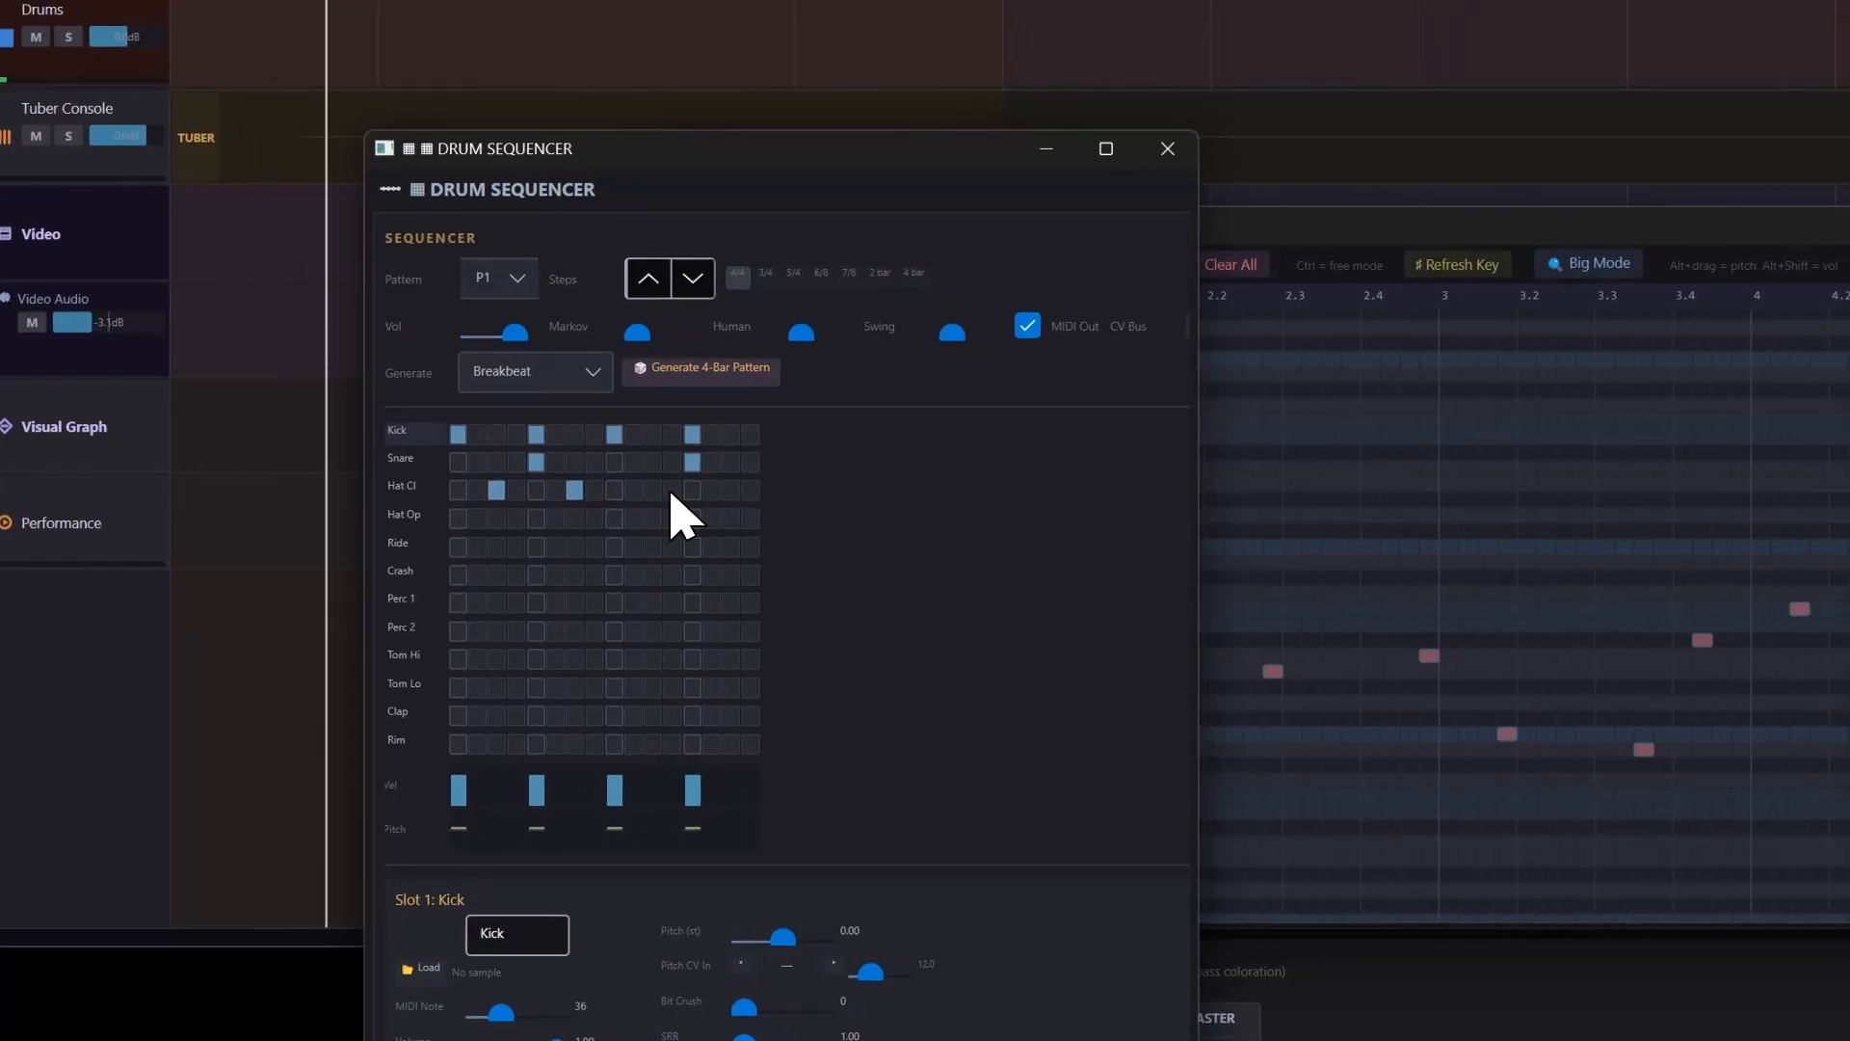
left_click(717, 489)
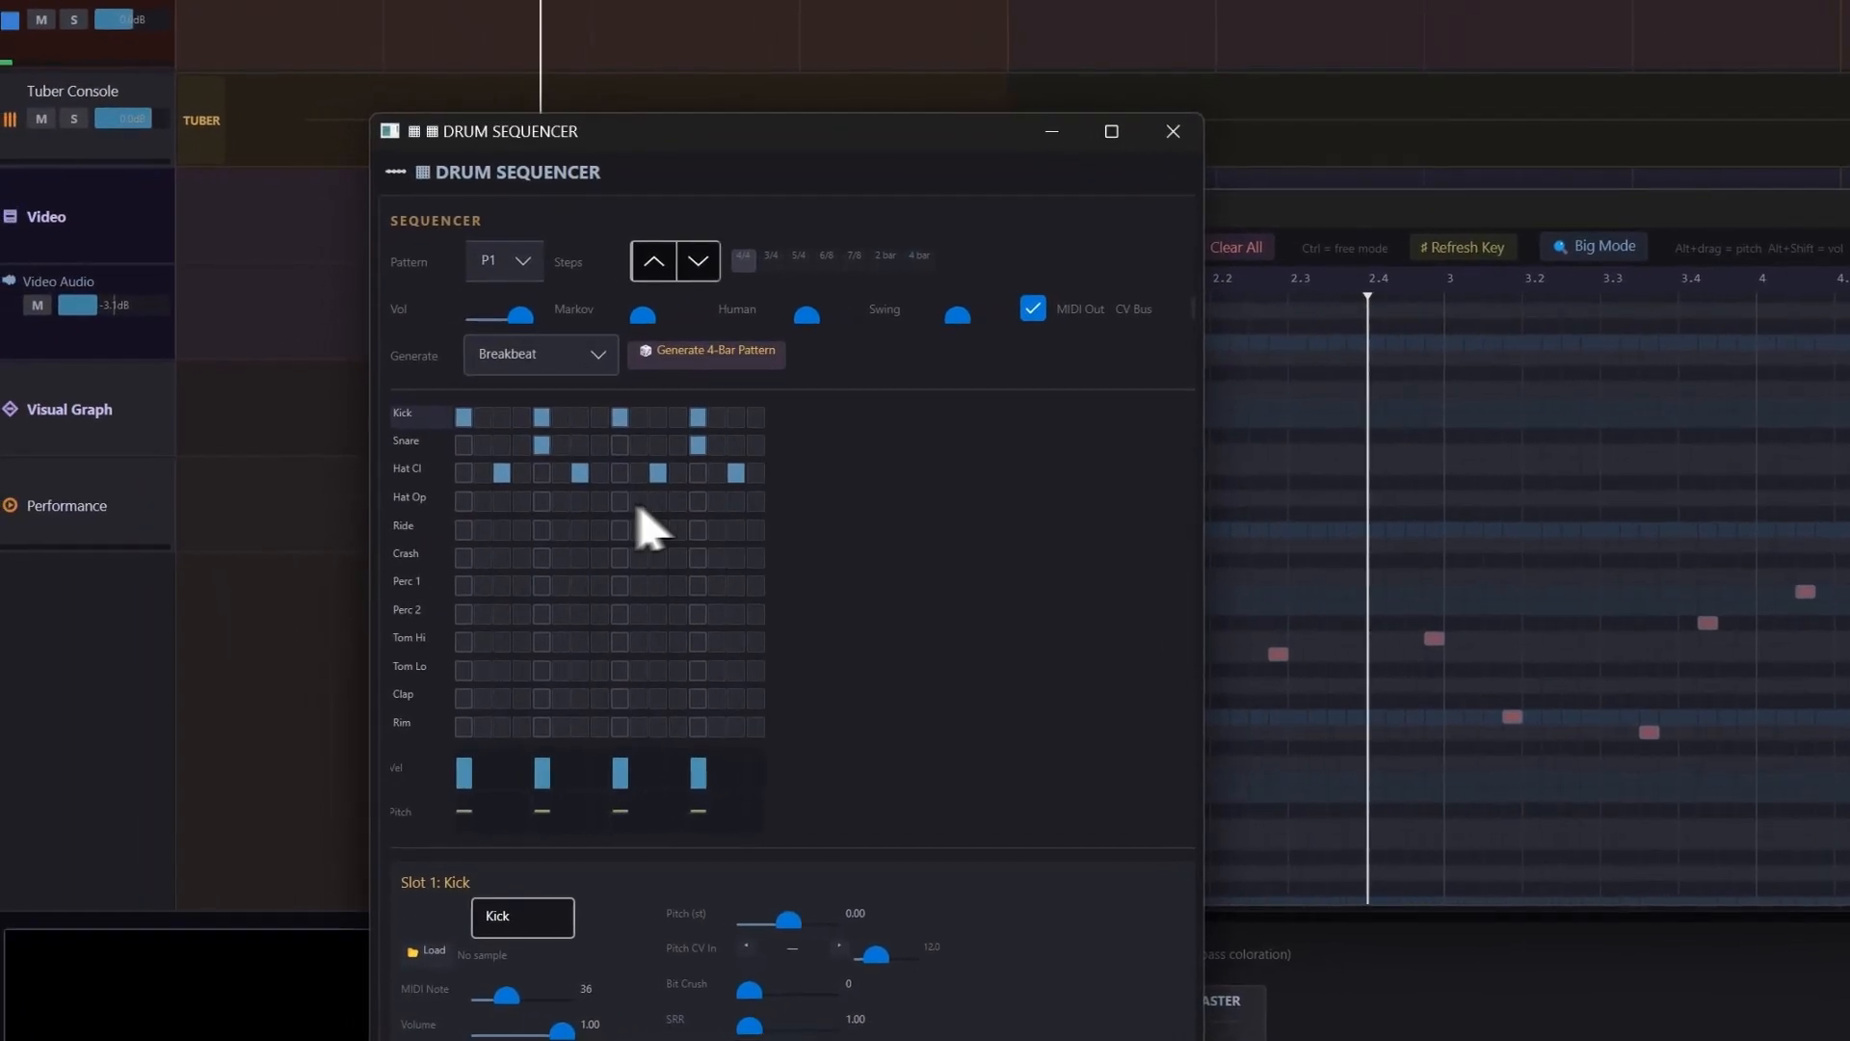
left_click(664, 499)
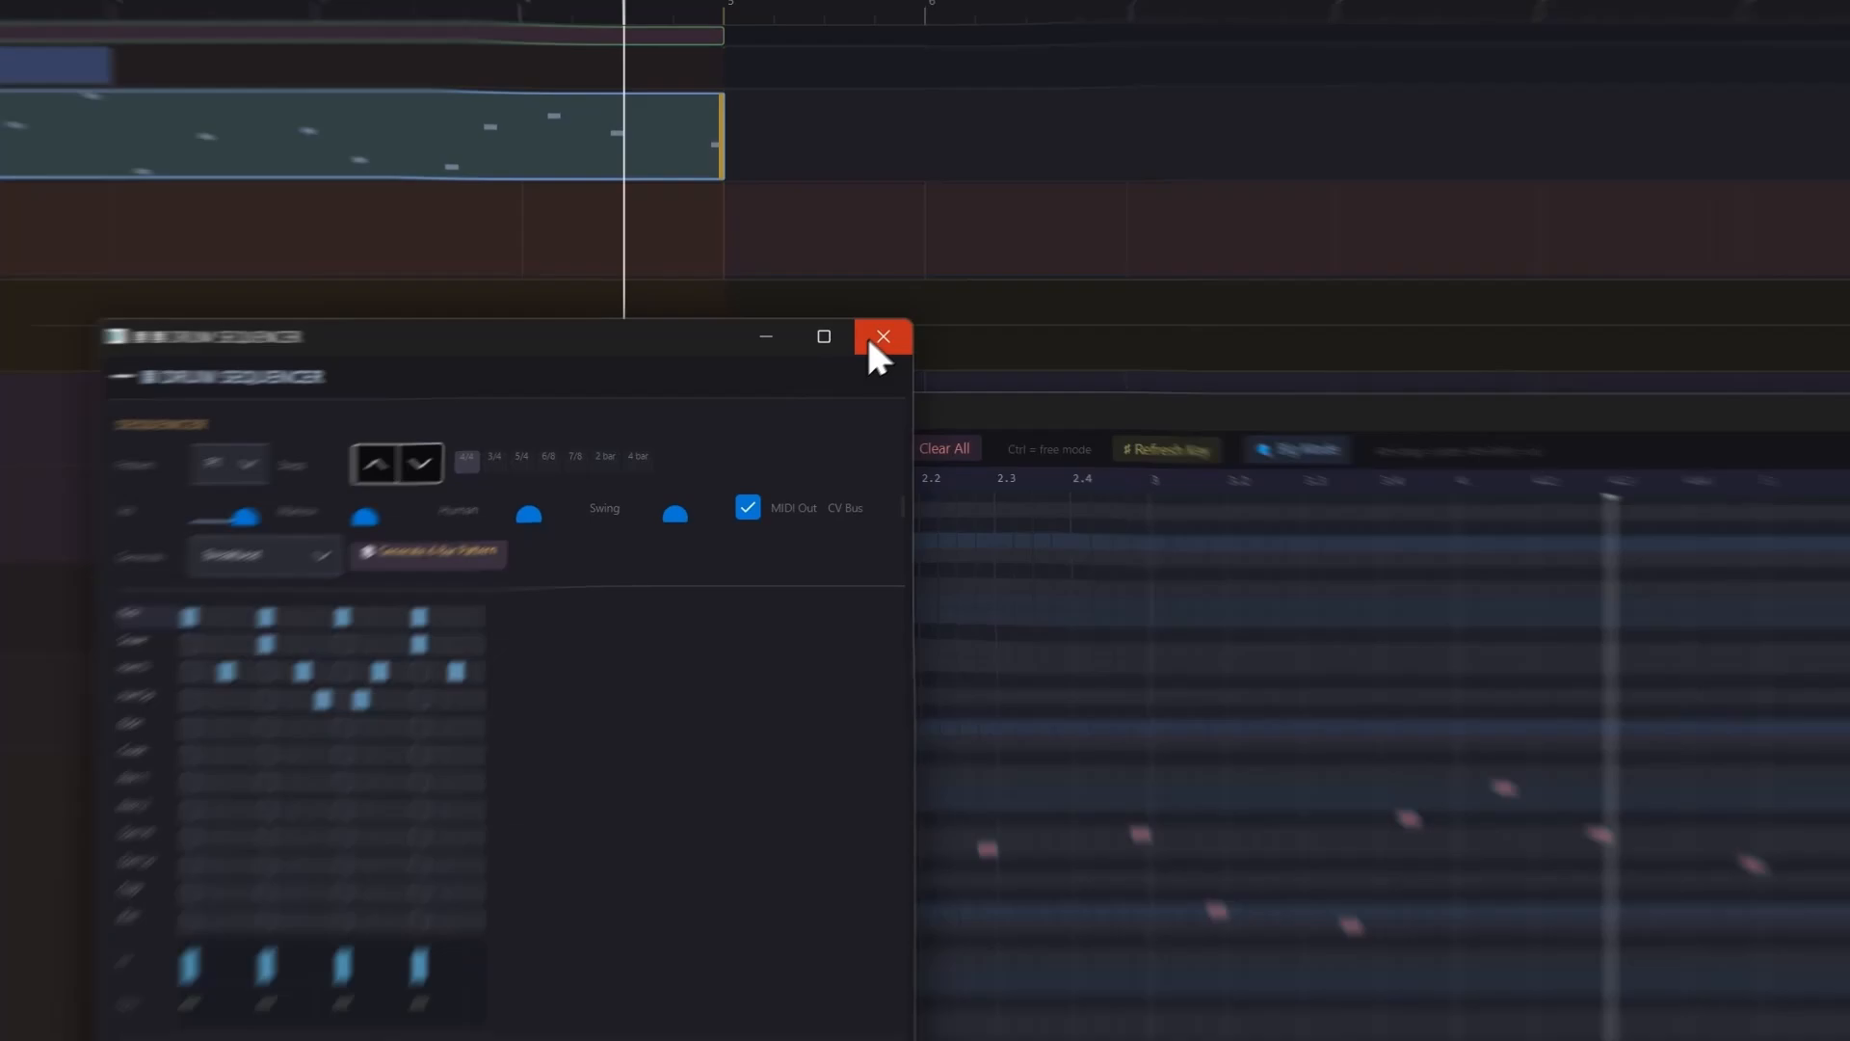
left_click(1043, 222)
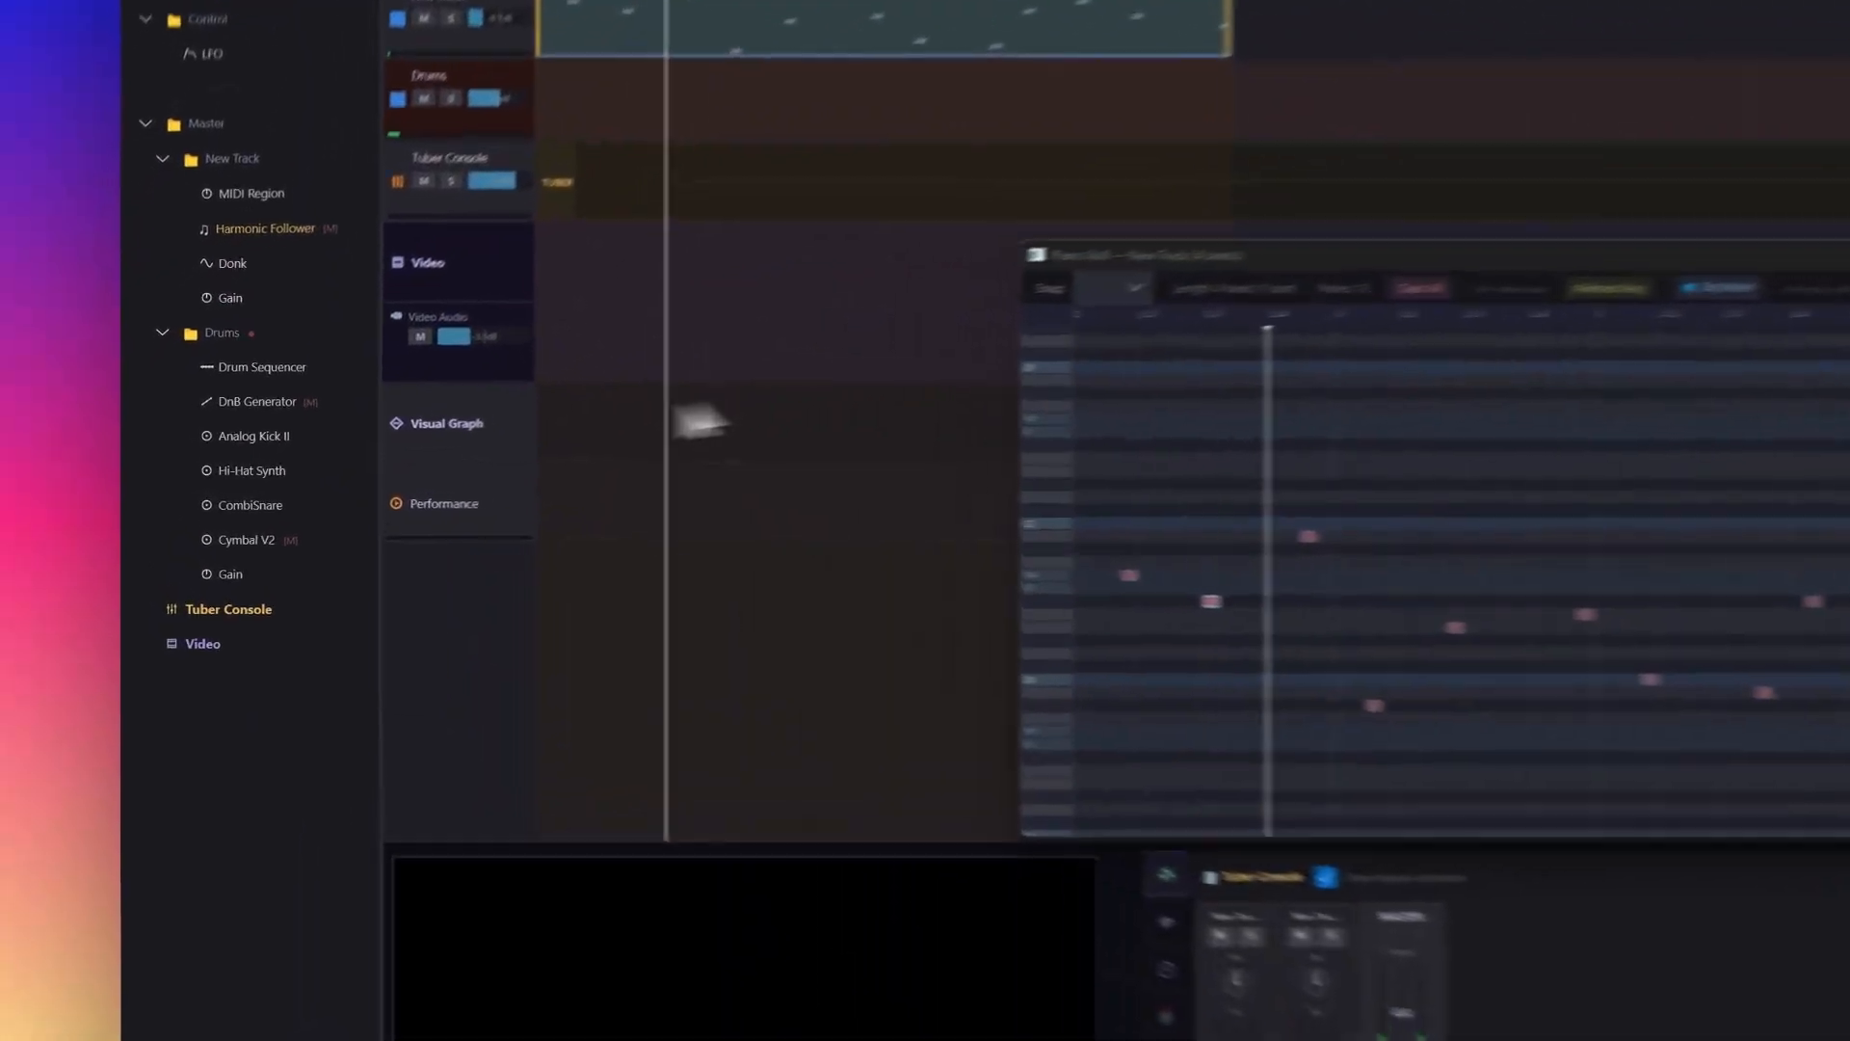
Step: Set CombiSnare's global Volume to 0.32 and Tune to 0.42, and close its editor
double_click(352, 506)
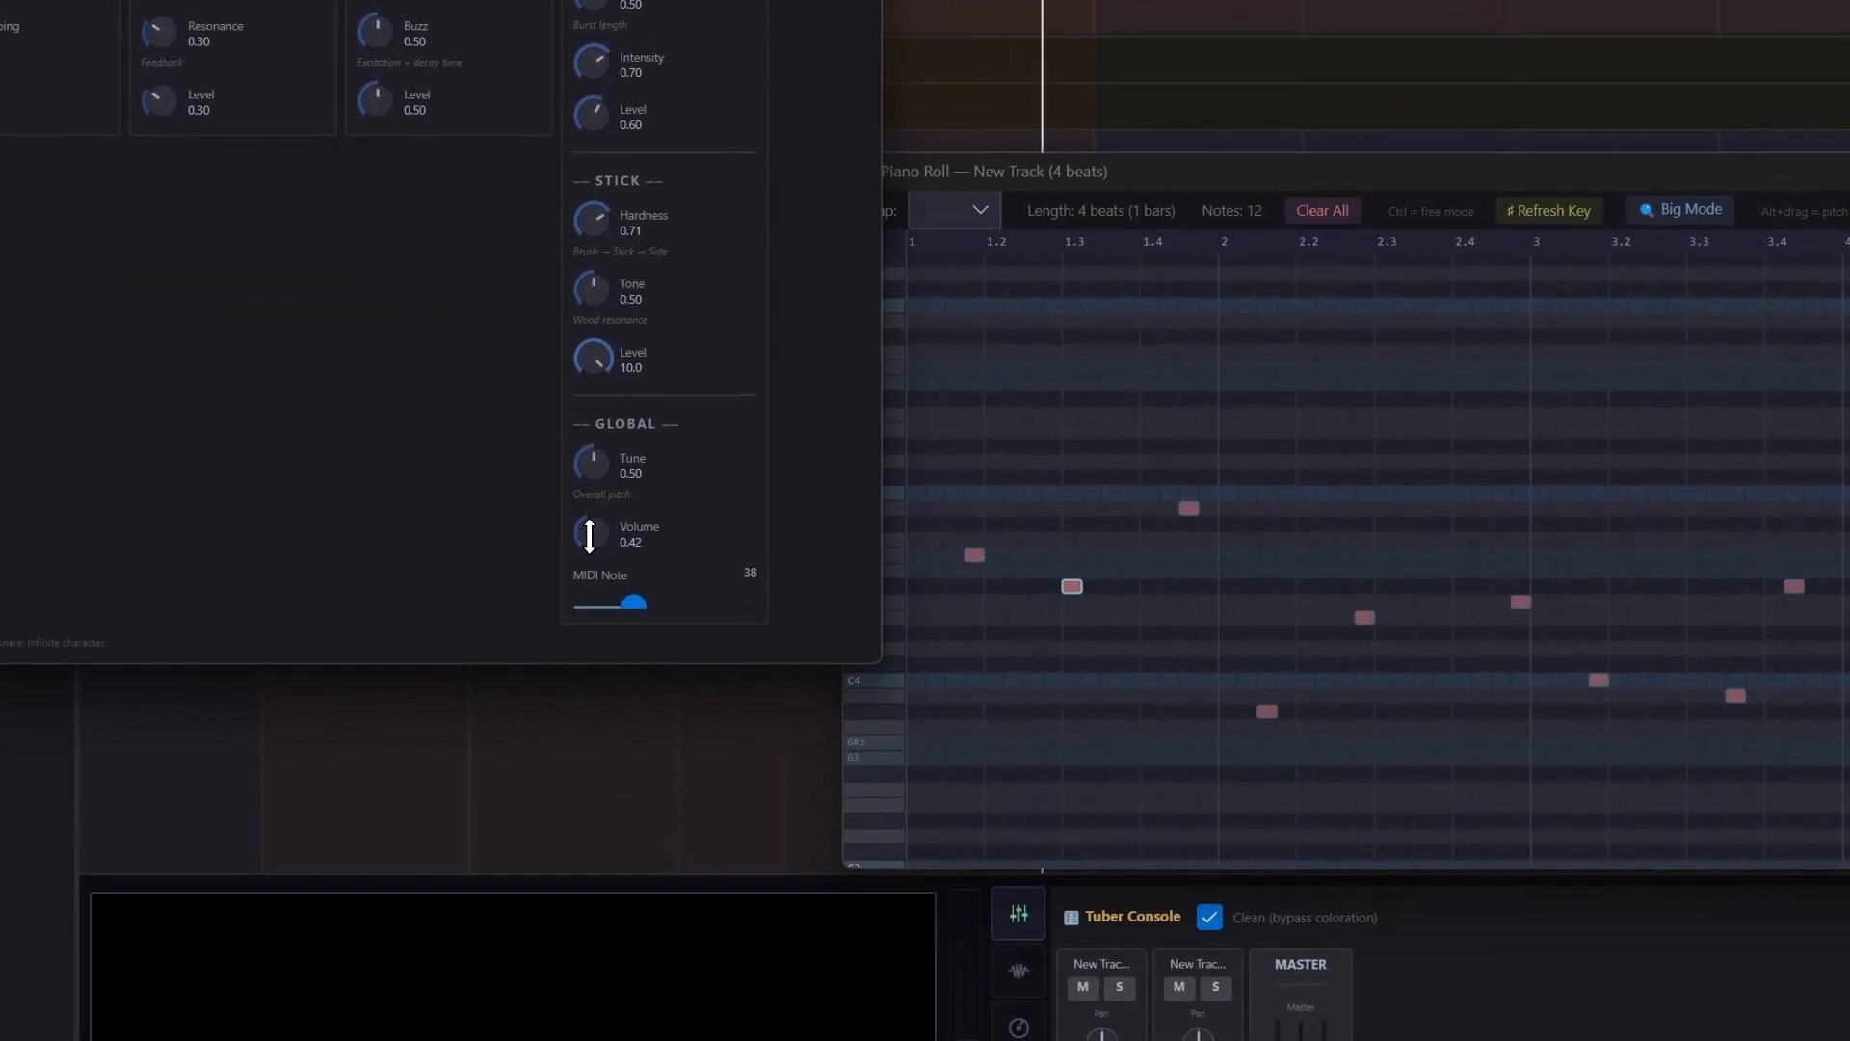
left_click_drag(587, 779, 588, 789)
left_click_drag(590, 532, 591, 535)
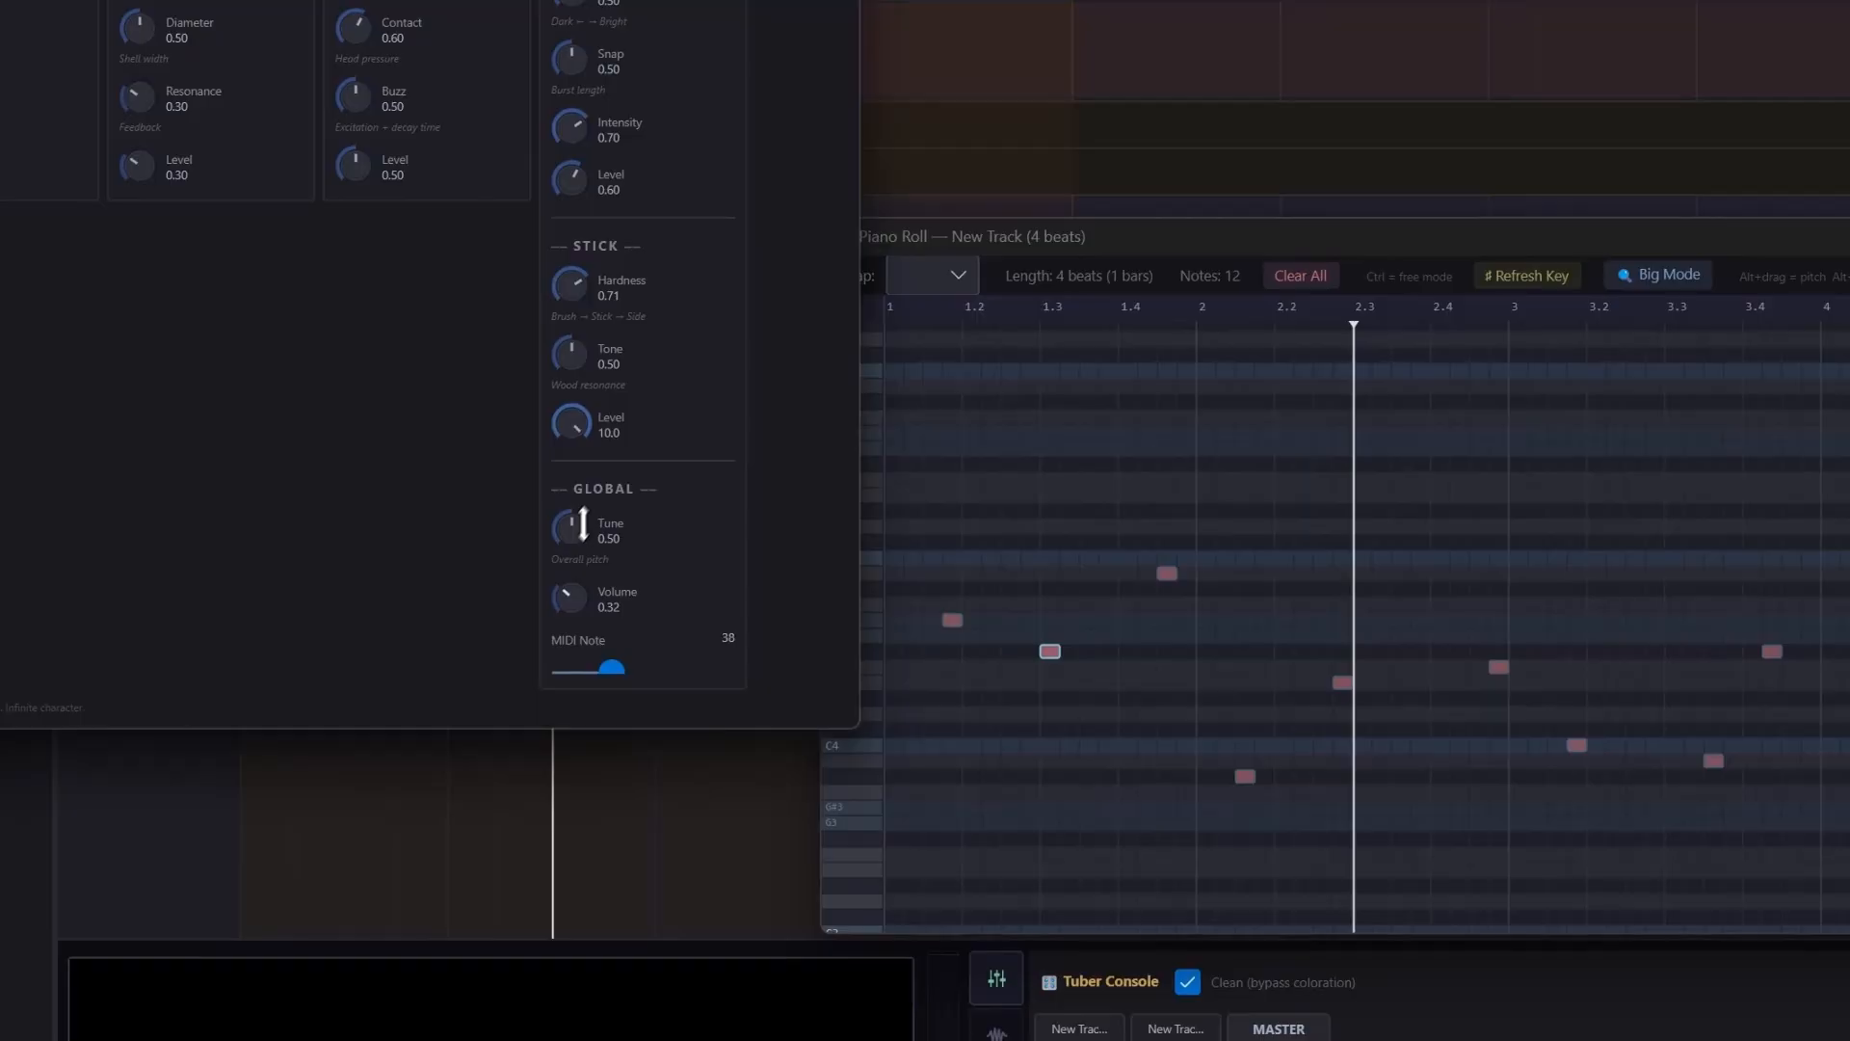
left_click_drag(475, 872, 472, 889)
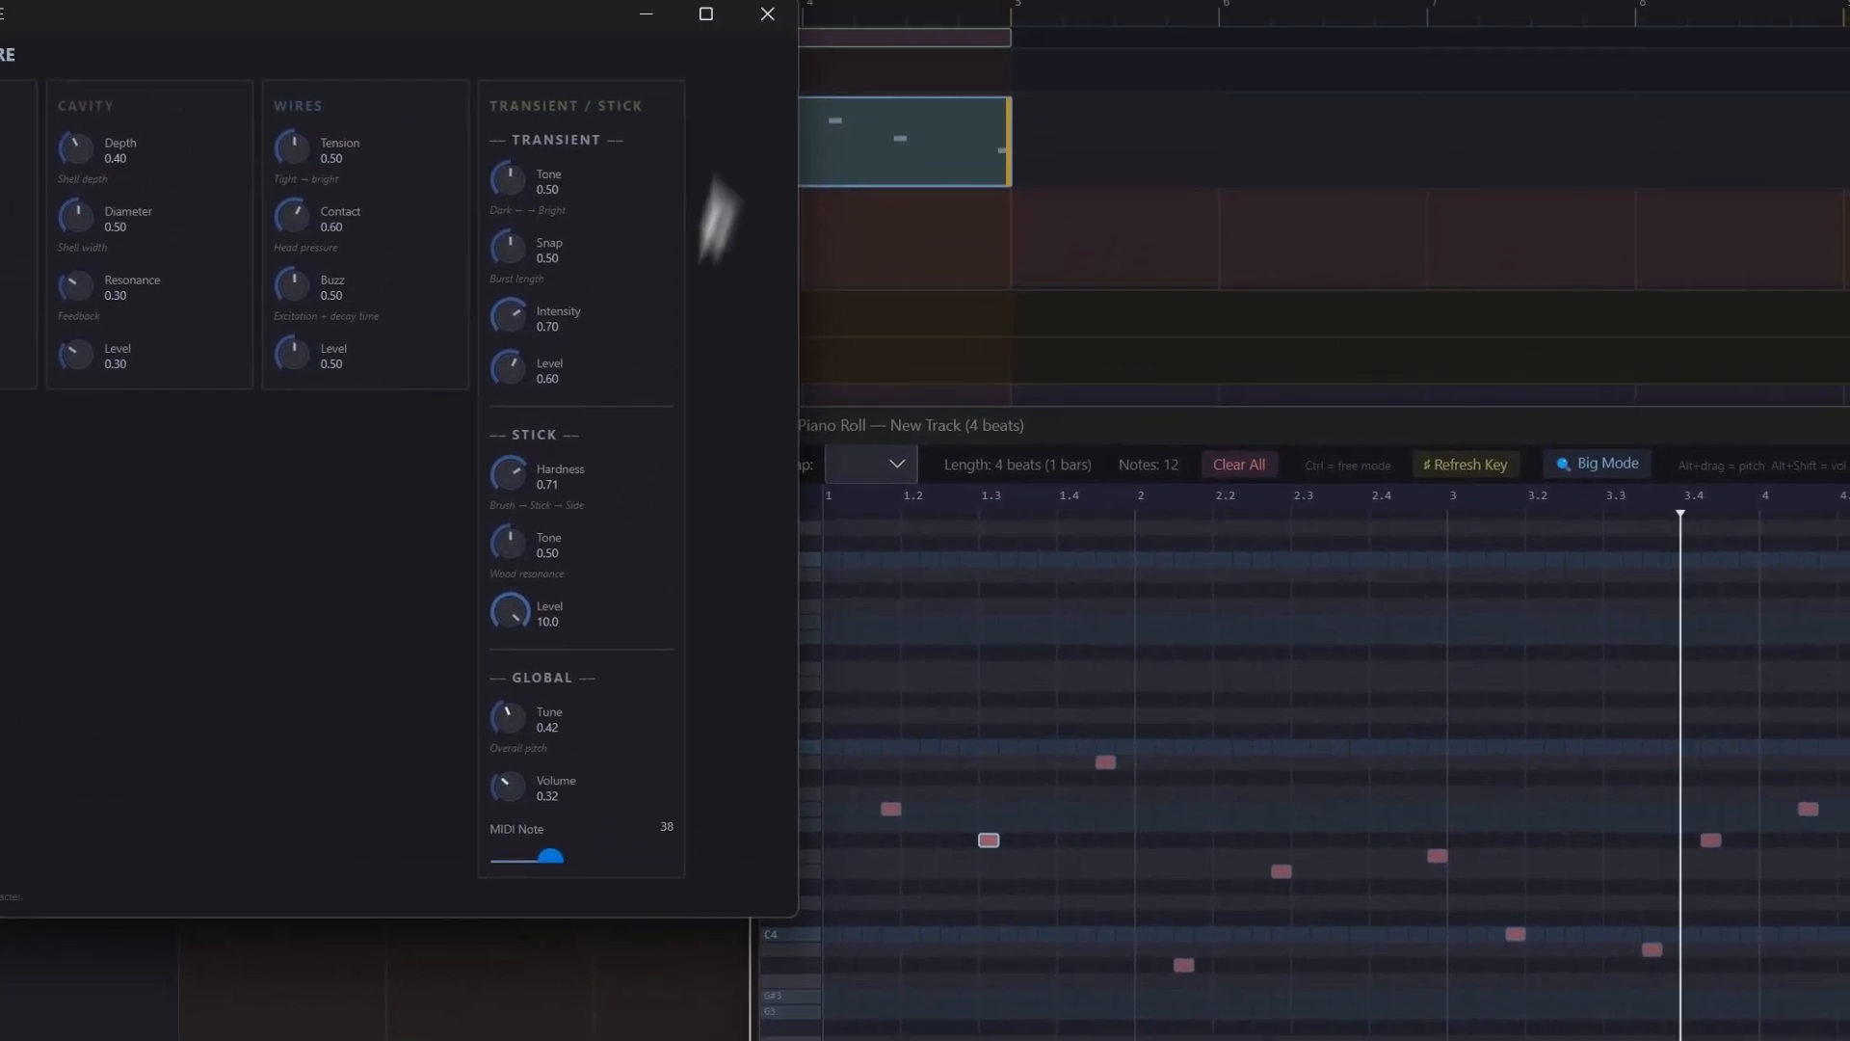
left_click(686, 180)
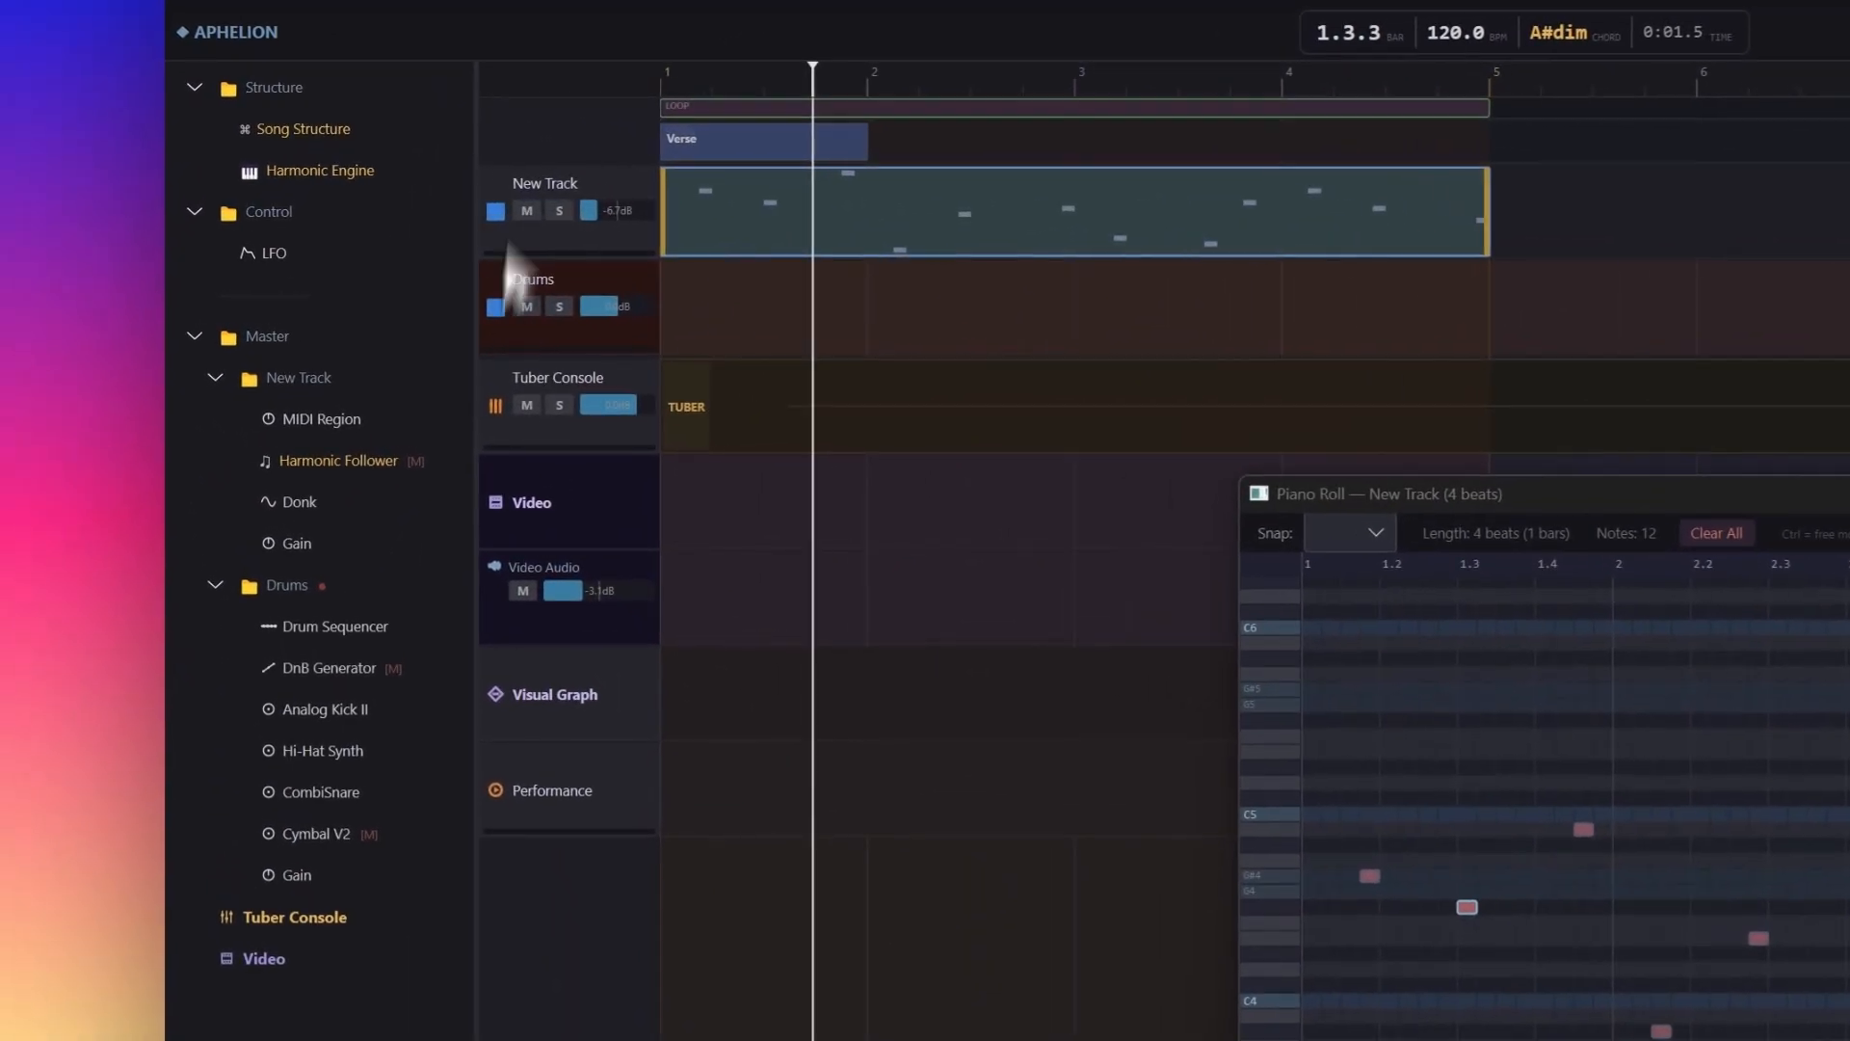
Step: Add a new track under Master with a Honey analog synth and open the synth's editor
right_click(333, 335)
left_click(340, 352)
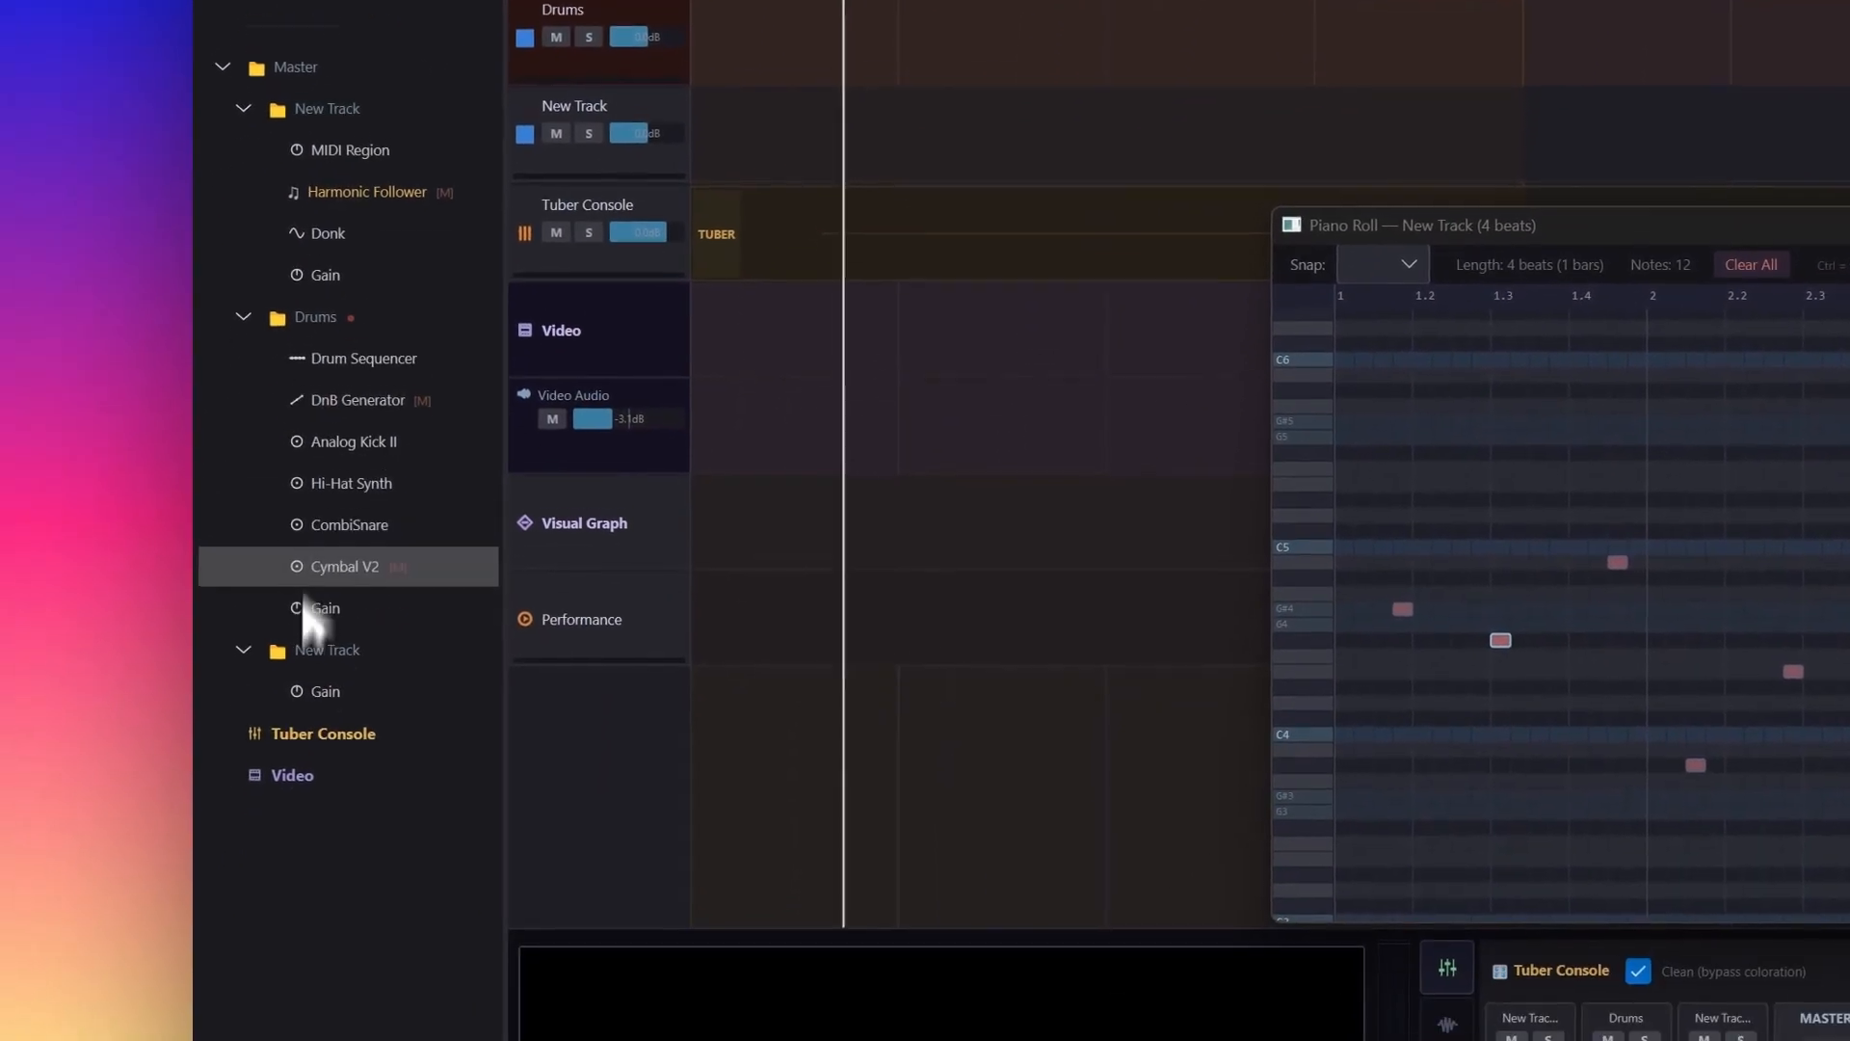
right_click(299, 888)
mouse_move(593, 583)
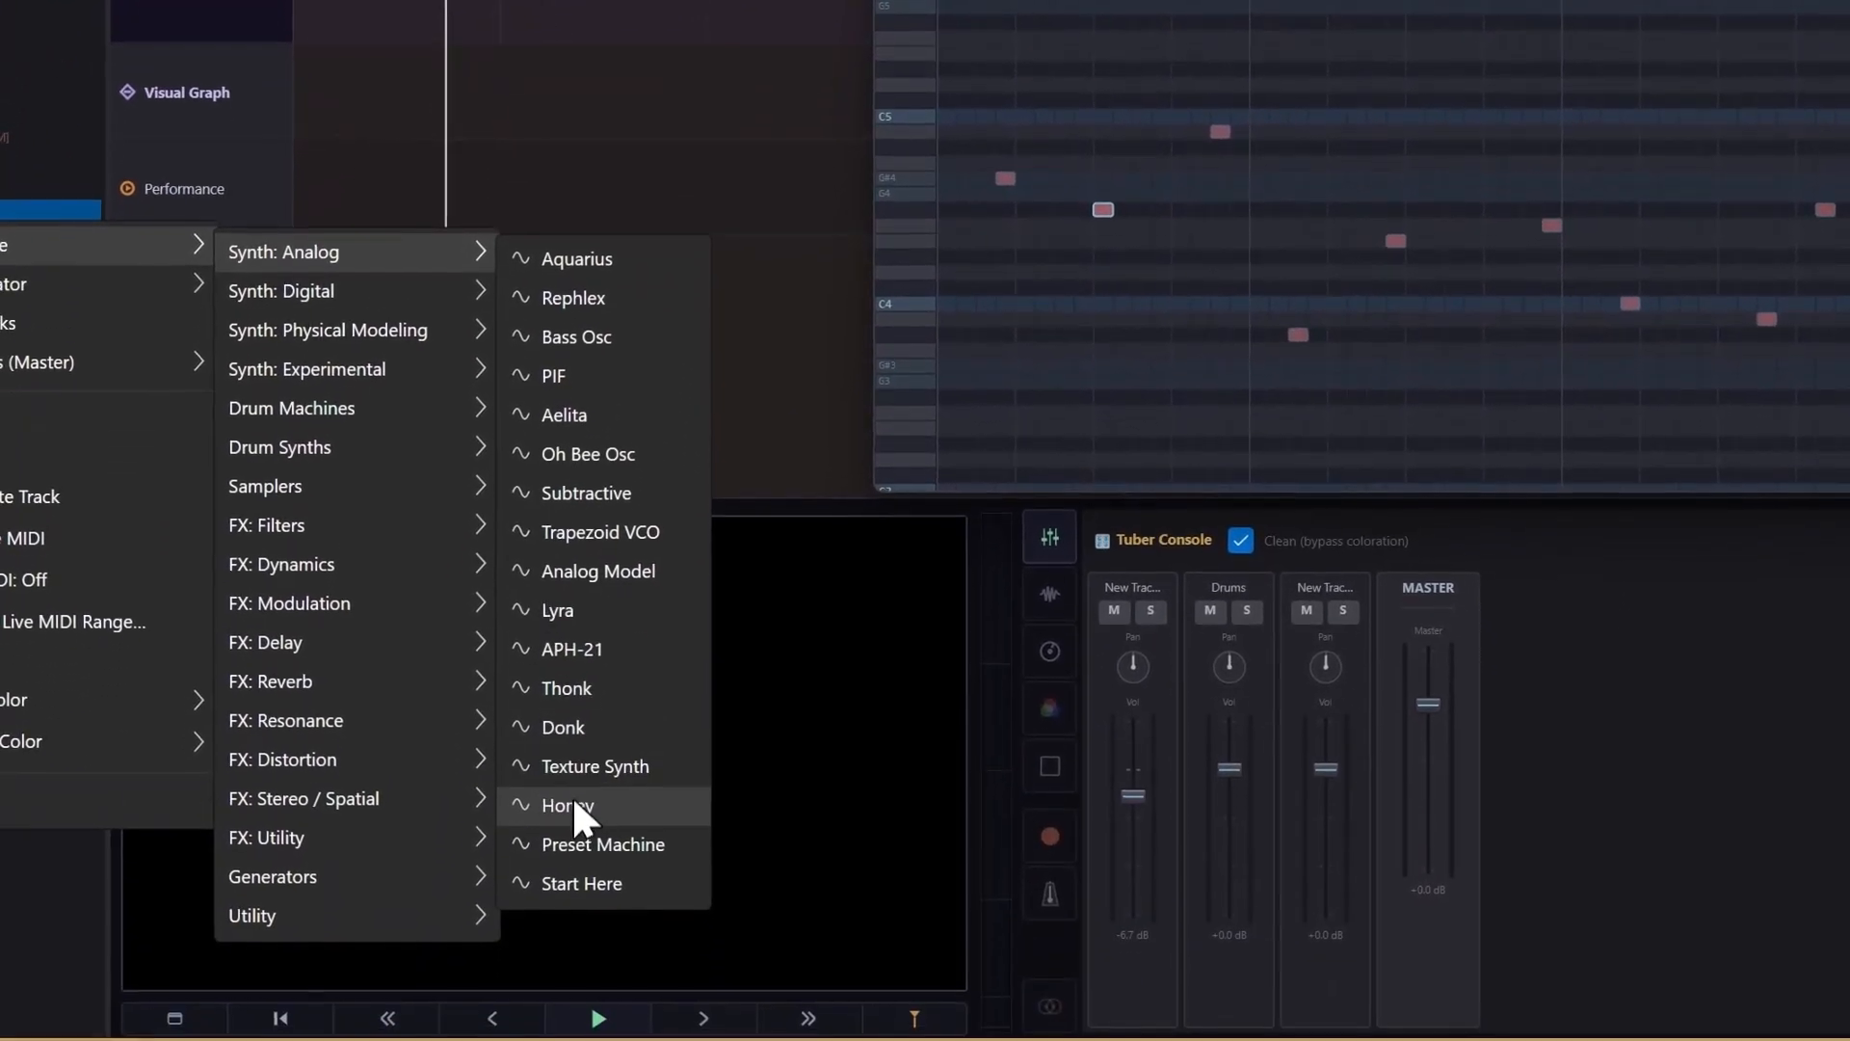
left_click(571, 805)
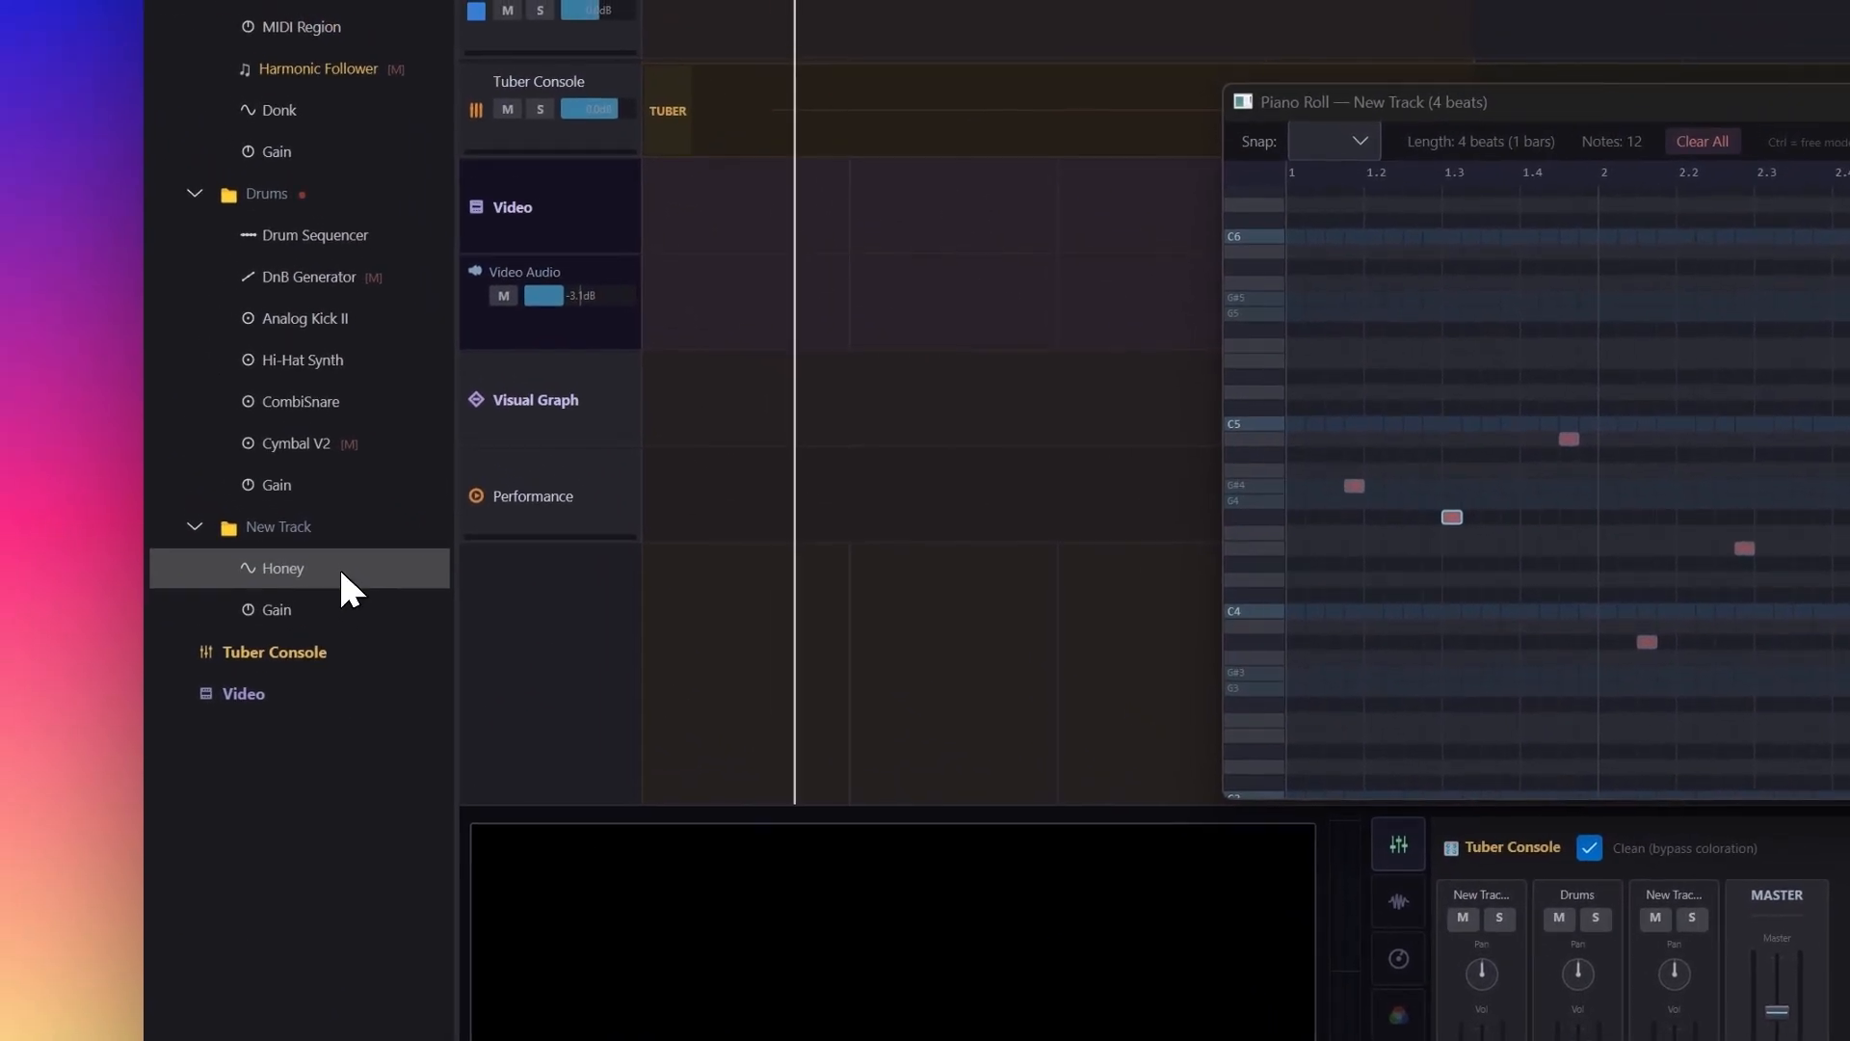
double_click(339, 567)
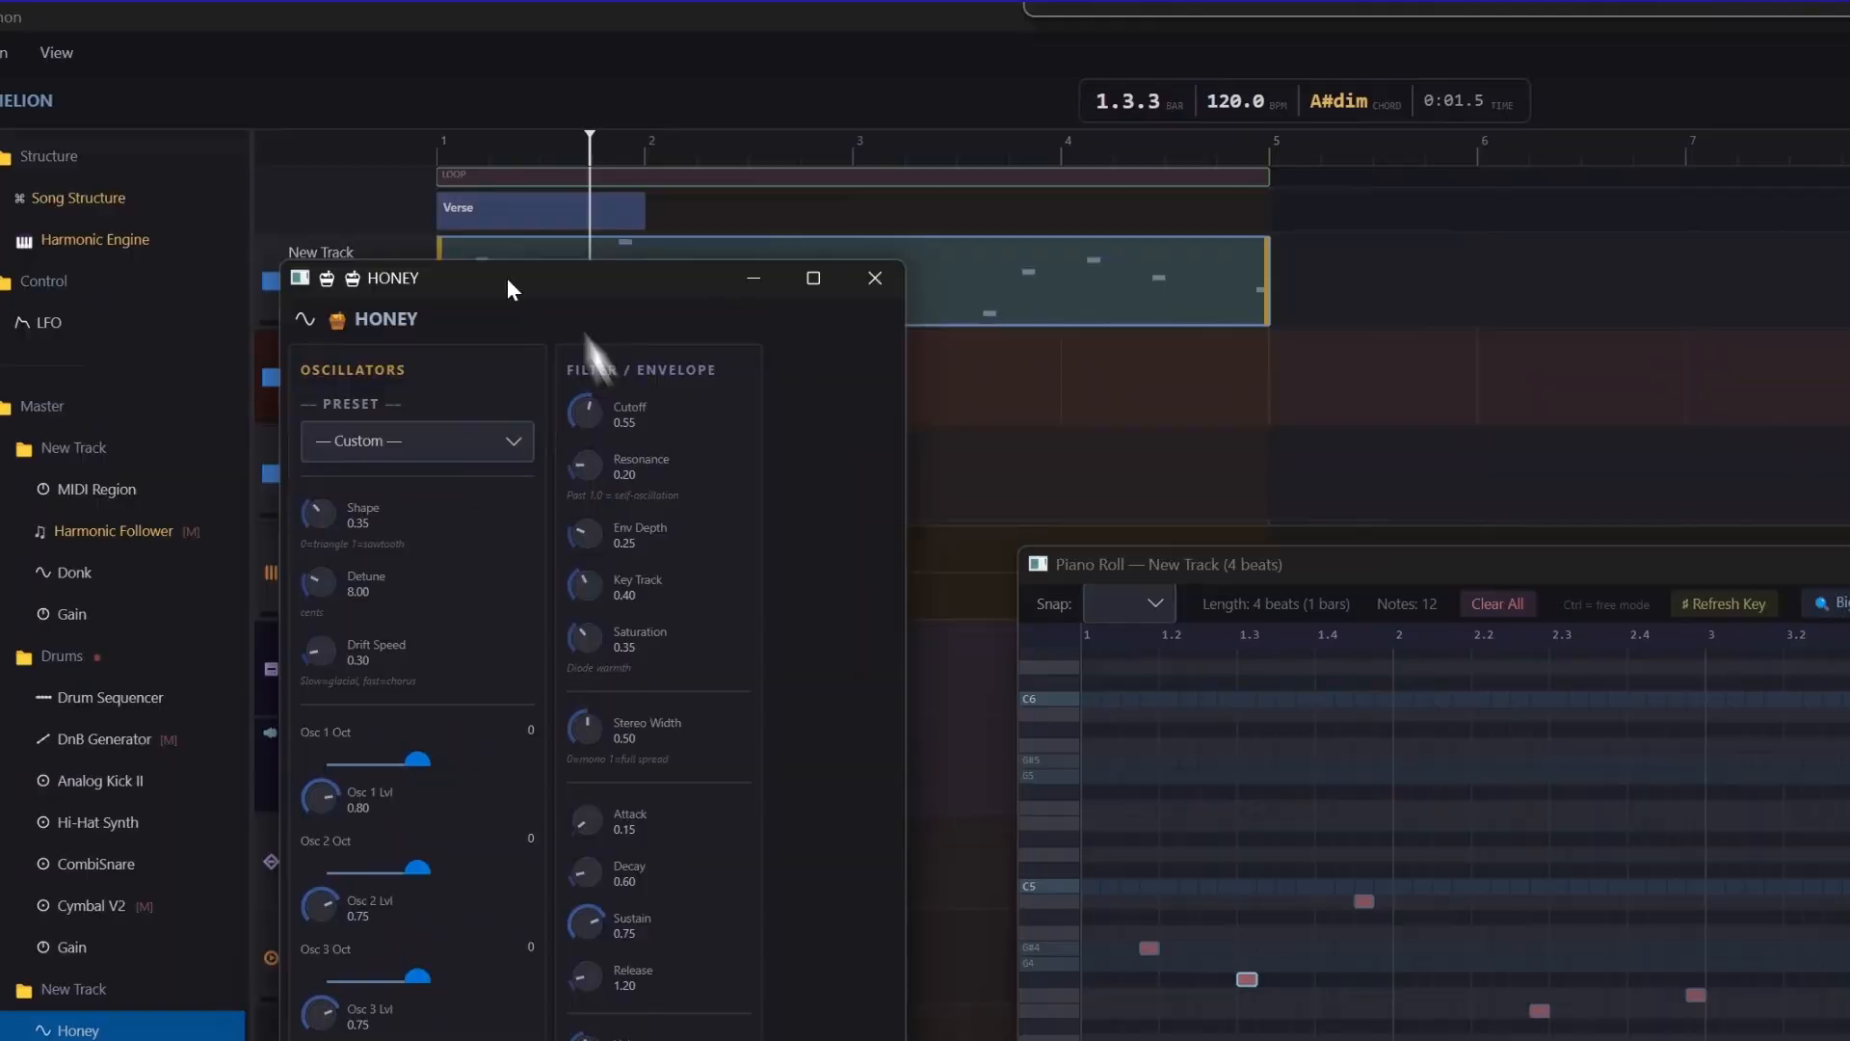
left_click_drag(507, 278, 631, 429)
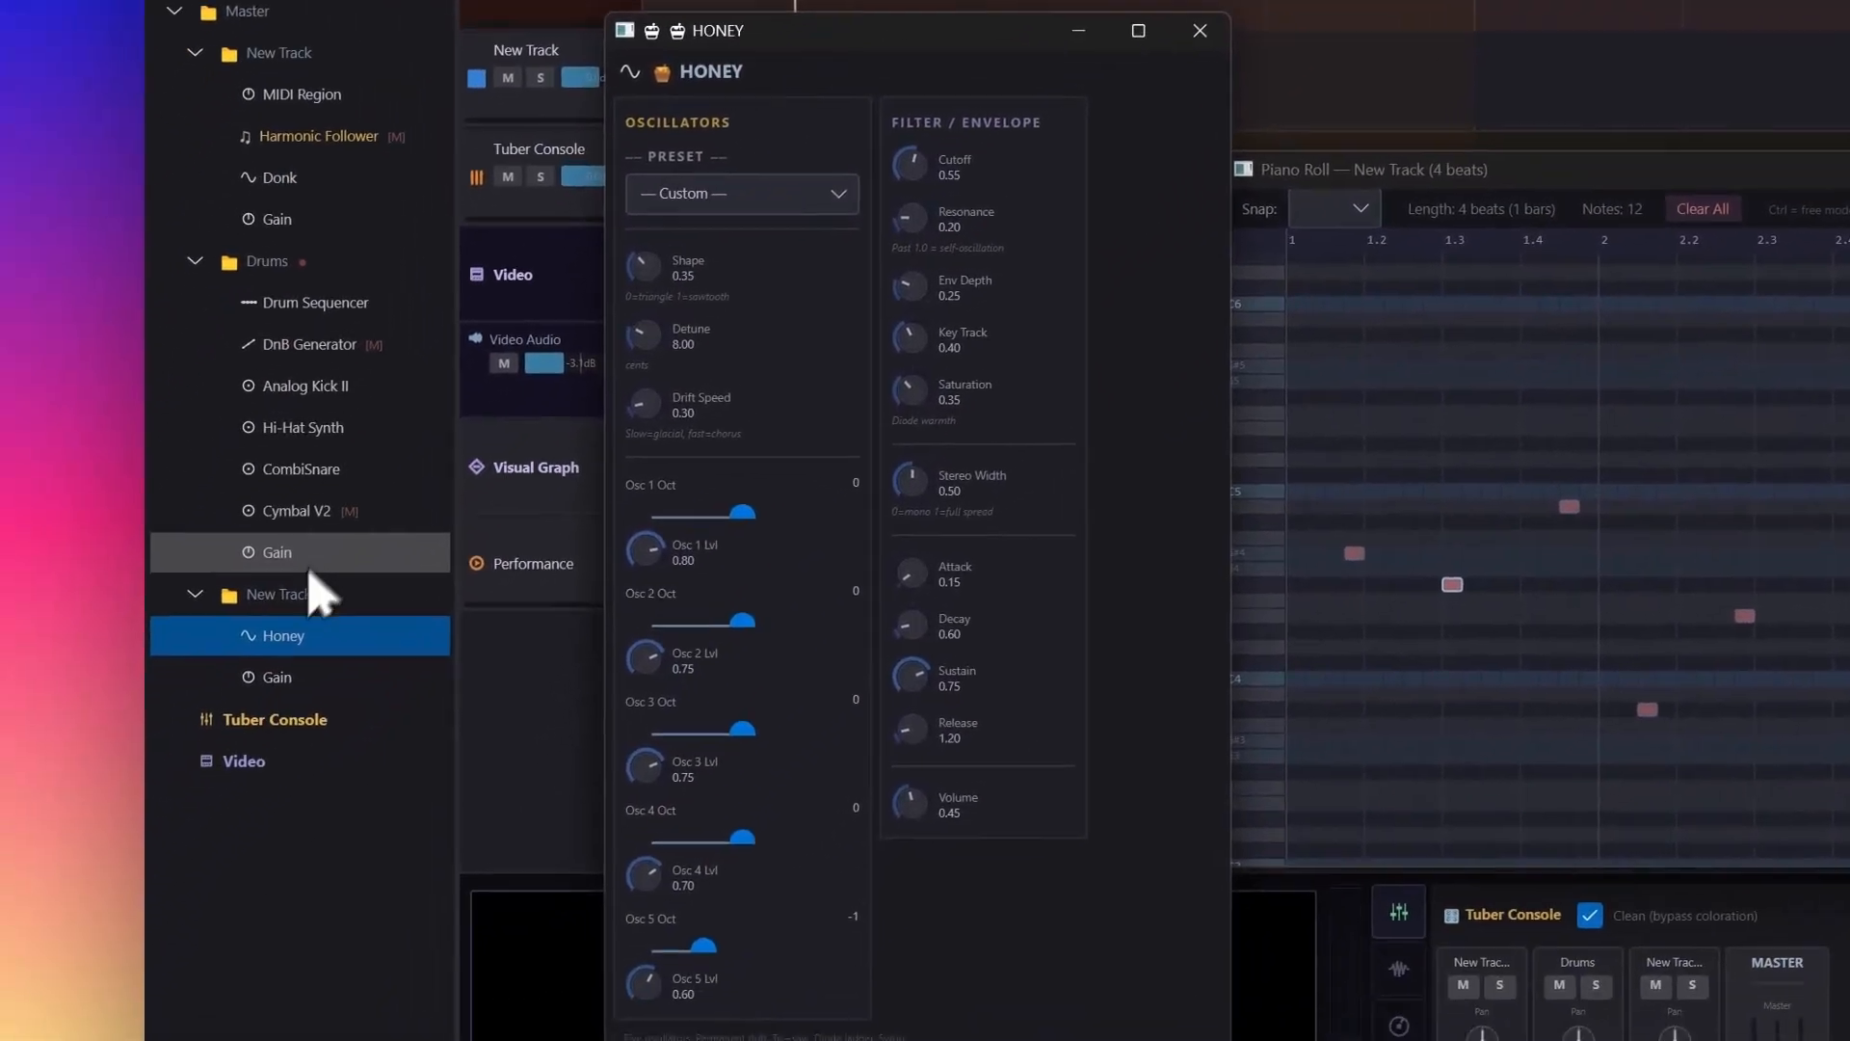
Step: Add a Harmonic Follower to the Honey track, set its mode to Chord (Sustained), and close both module editors
right_click(99, 989)
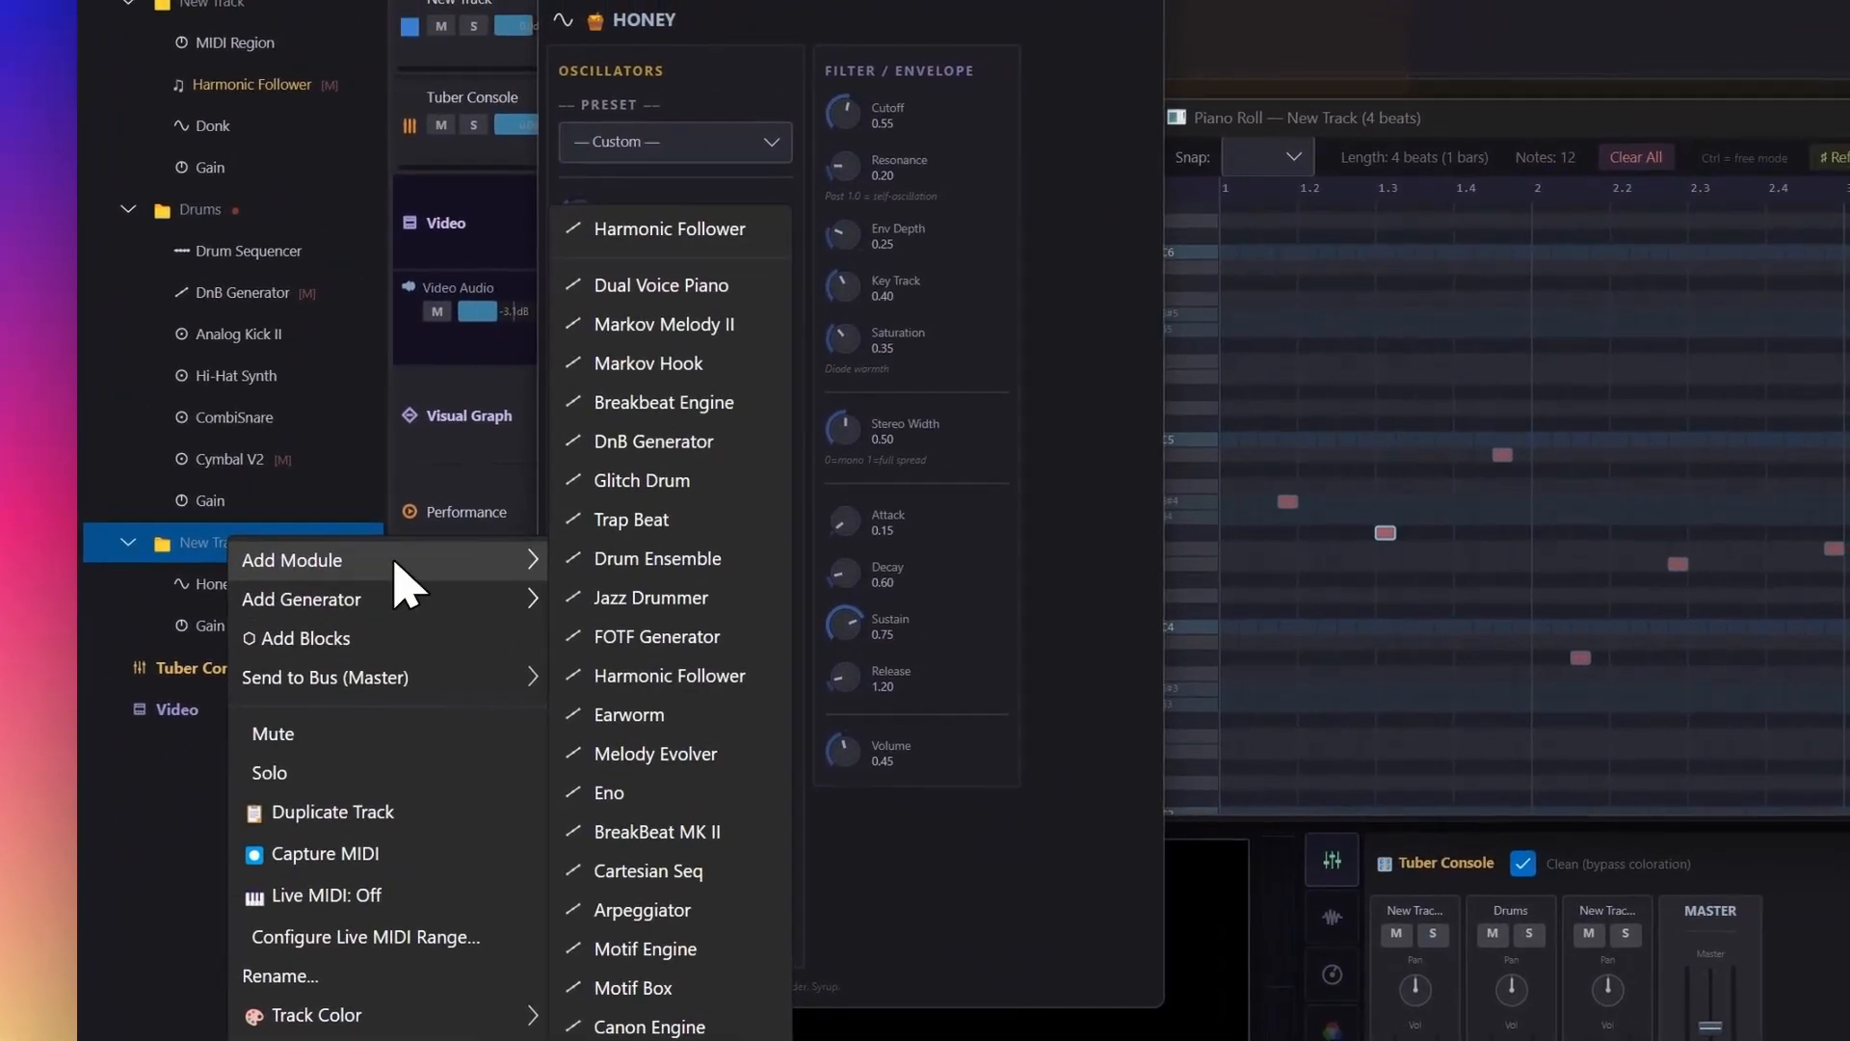
mouse_move(573, 621)
mouse_move(428, 586)
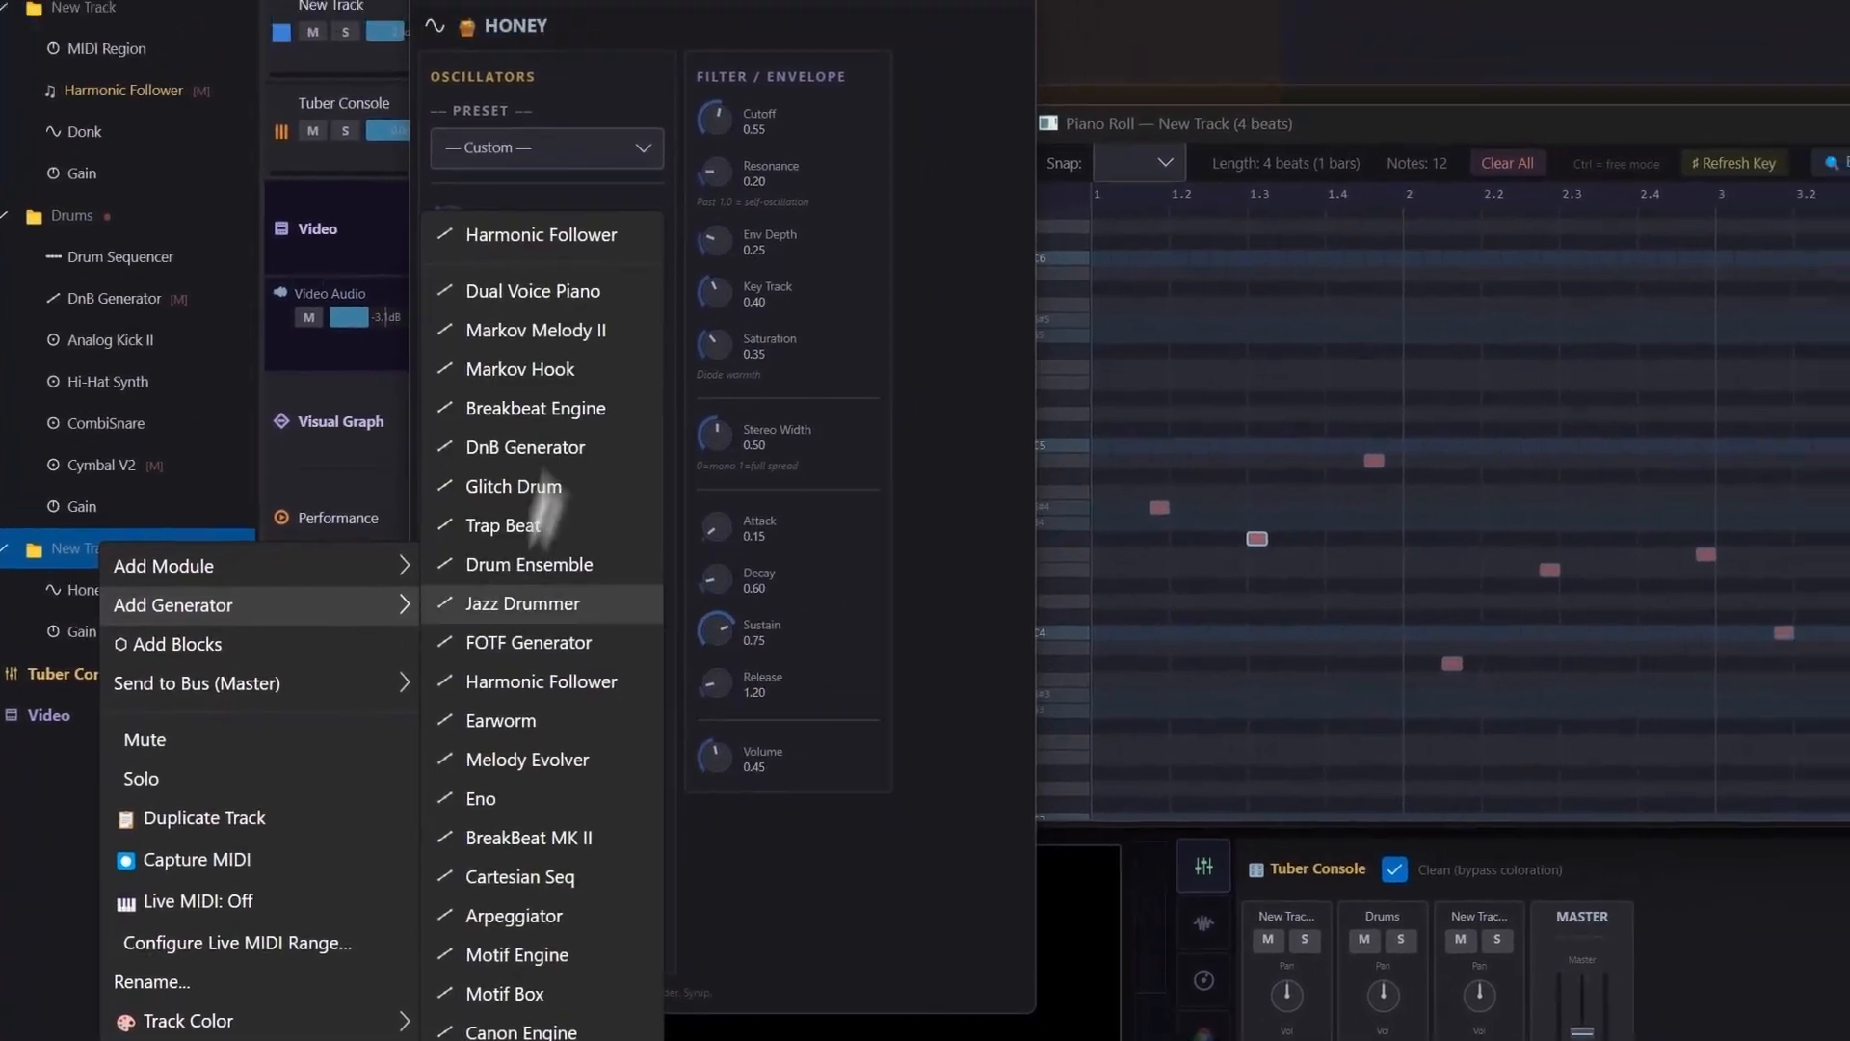
left_click(621, 201)
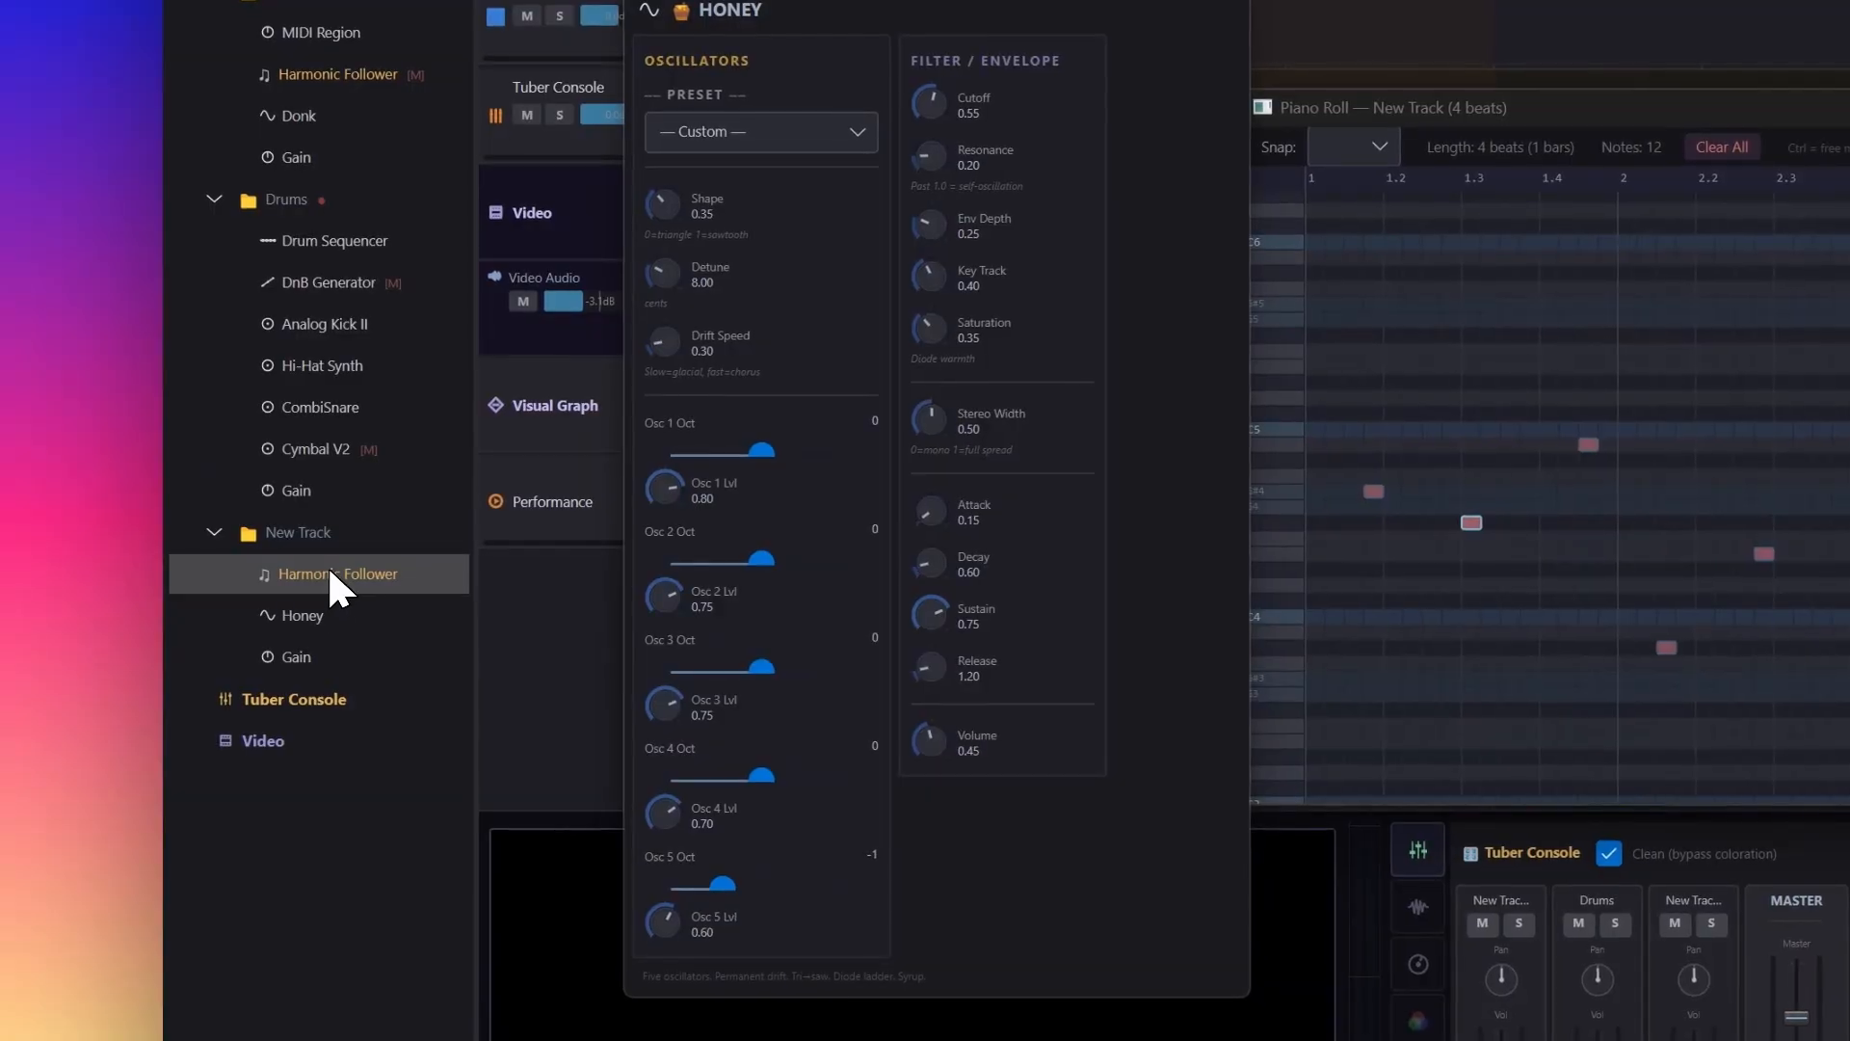
left_click(328, 574)
left_click(395, 301)
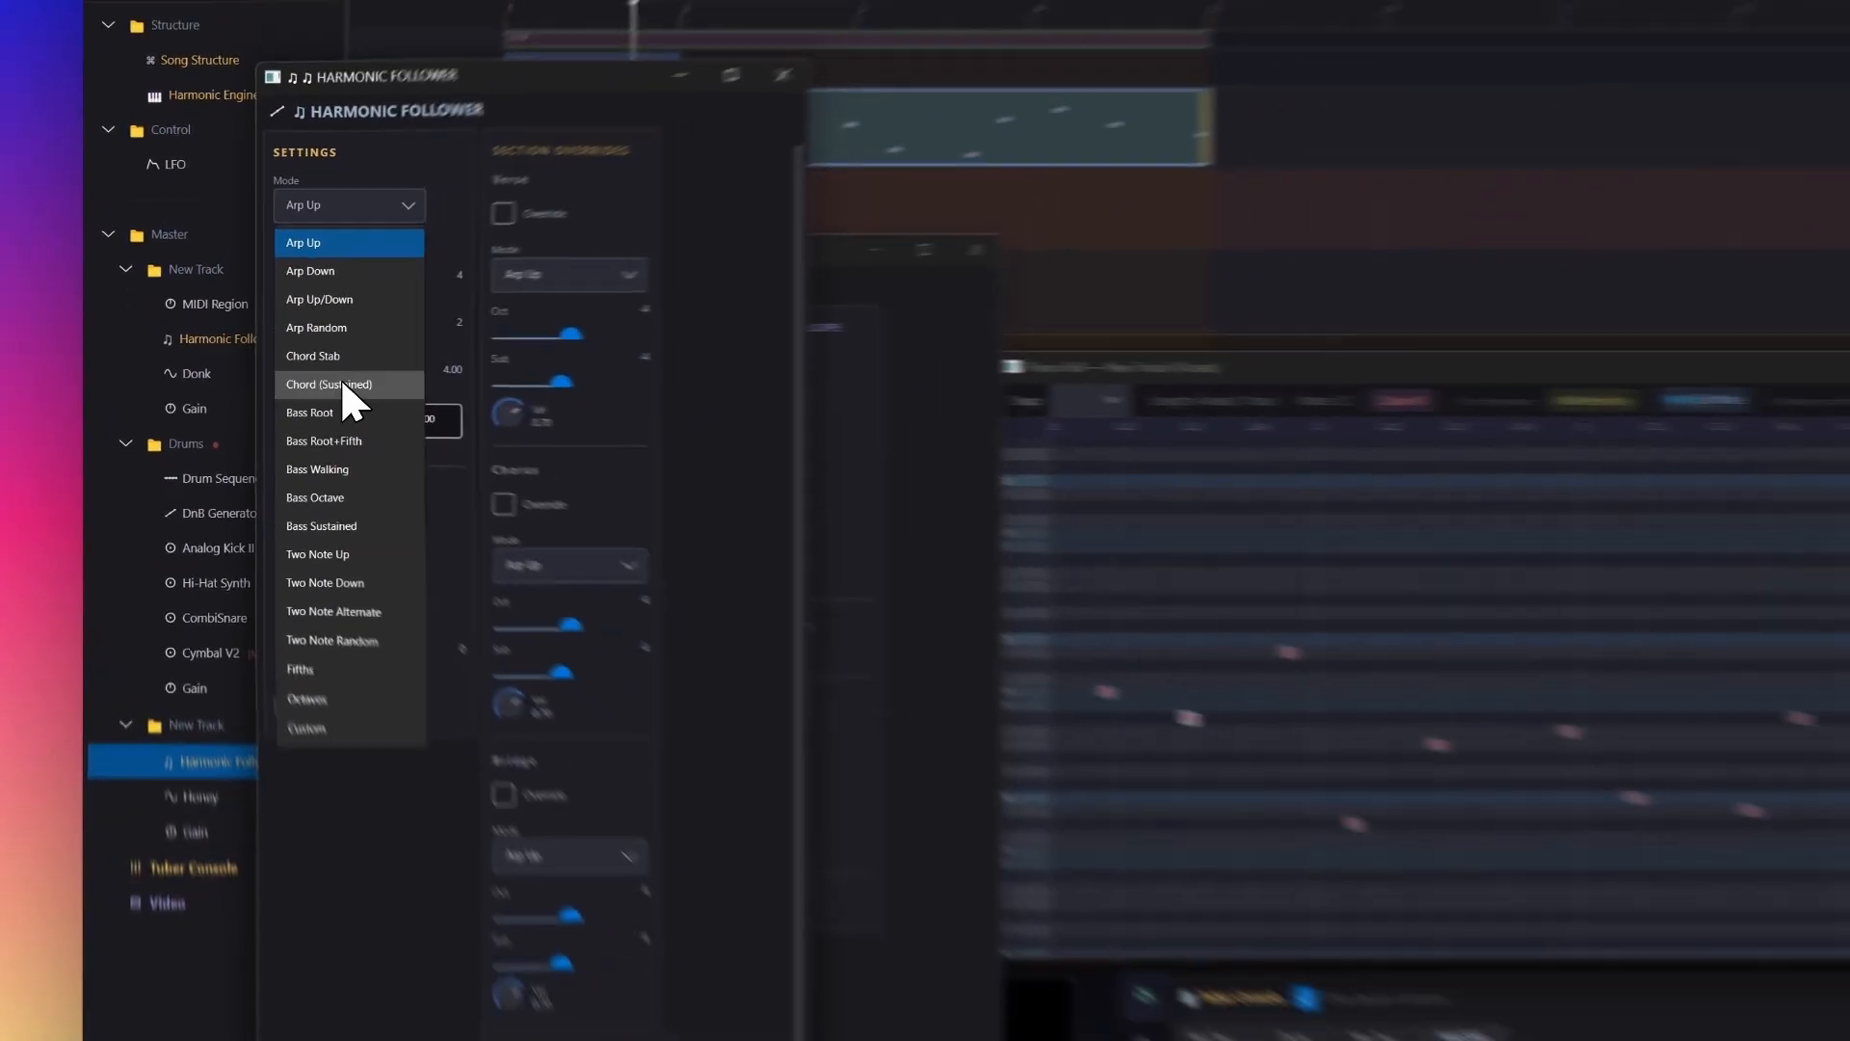
left_click(371, 434)
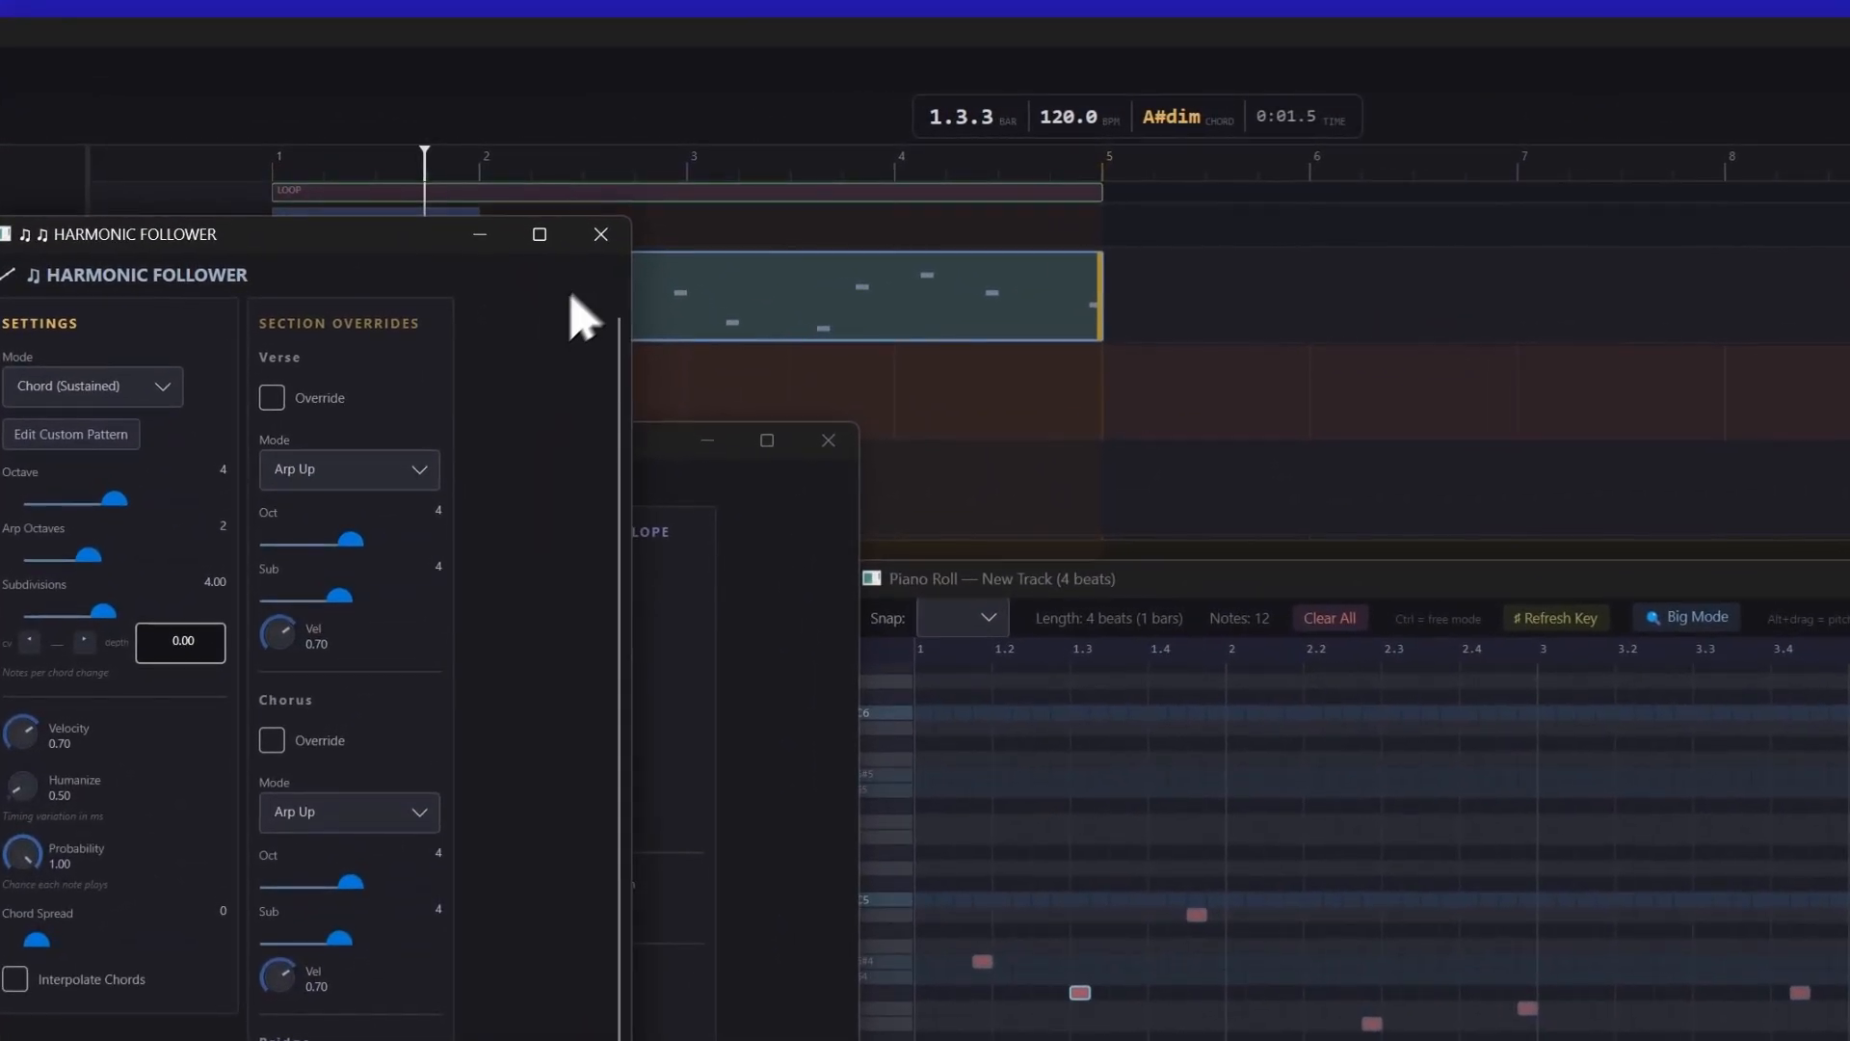
left_click(601, 234)
left_click(827, 441)
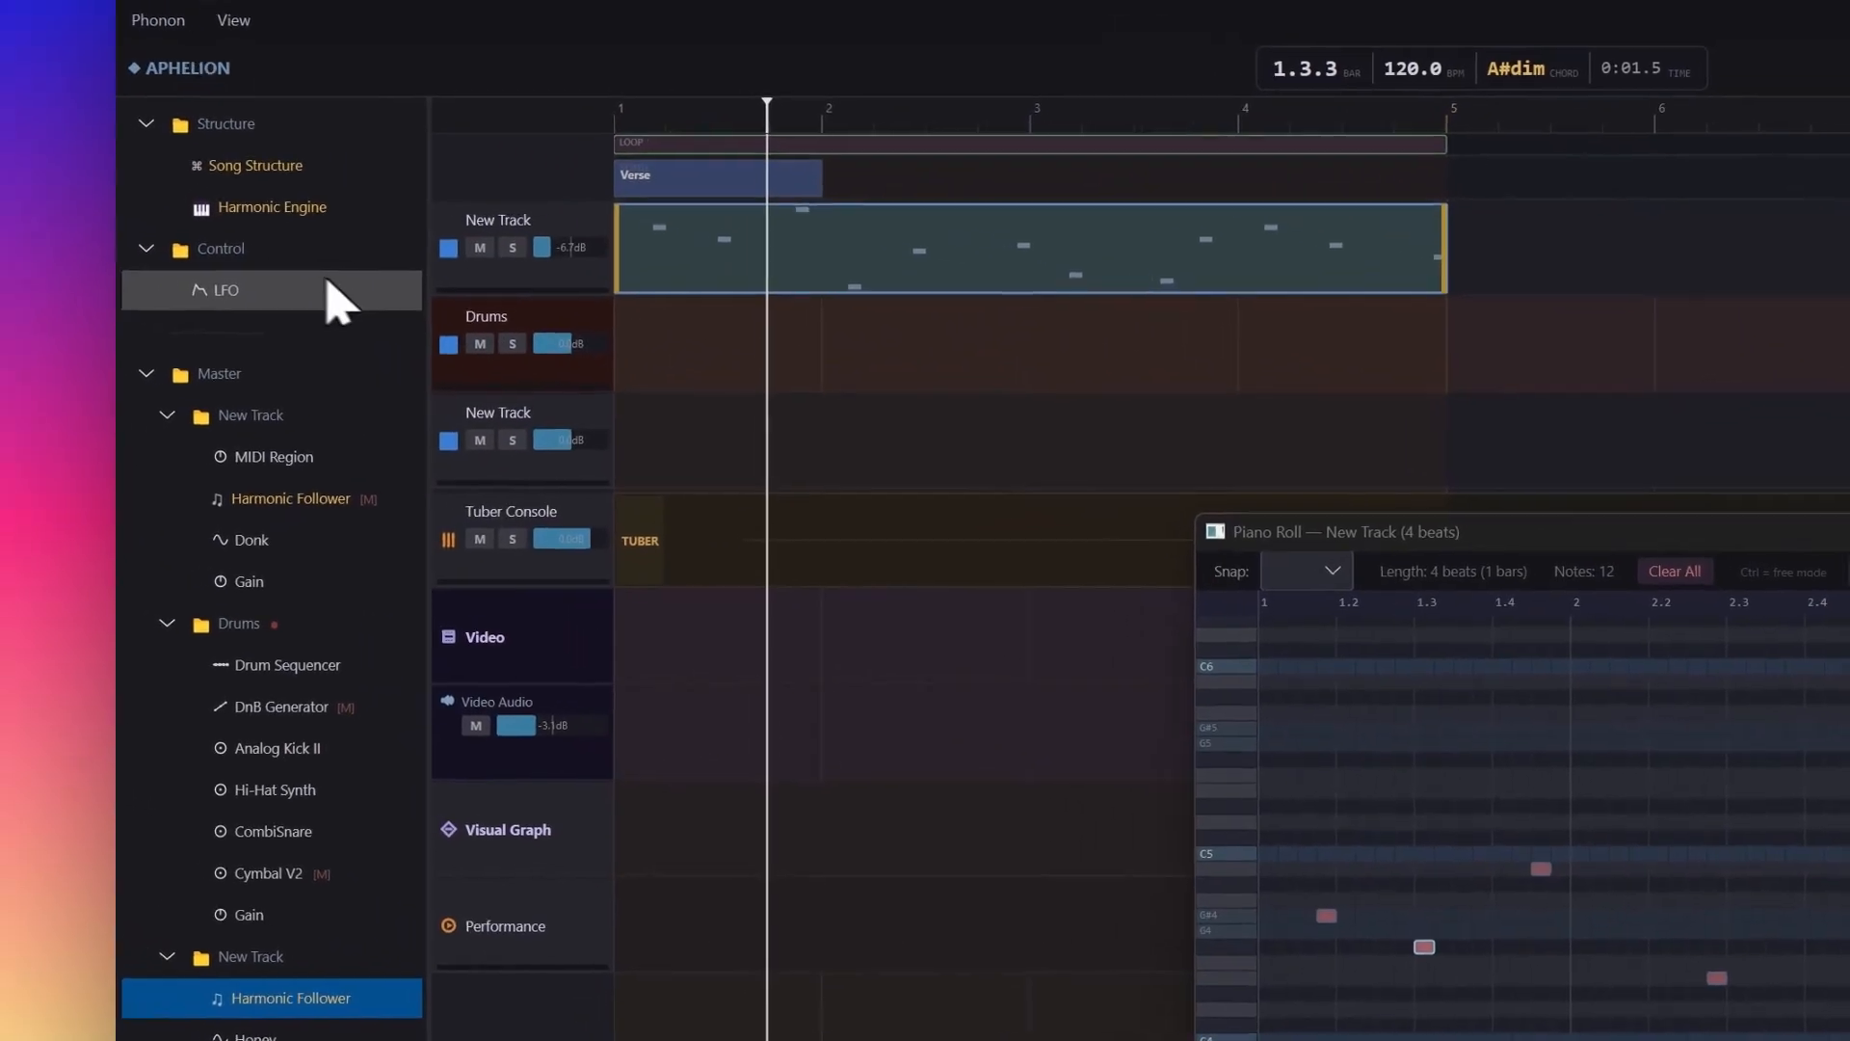
Step: Add a Sidechain module to the Control group and check its trigger settings in its editor
right_click(49, 203)
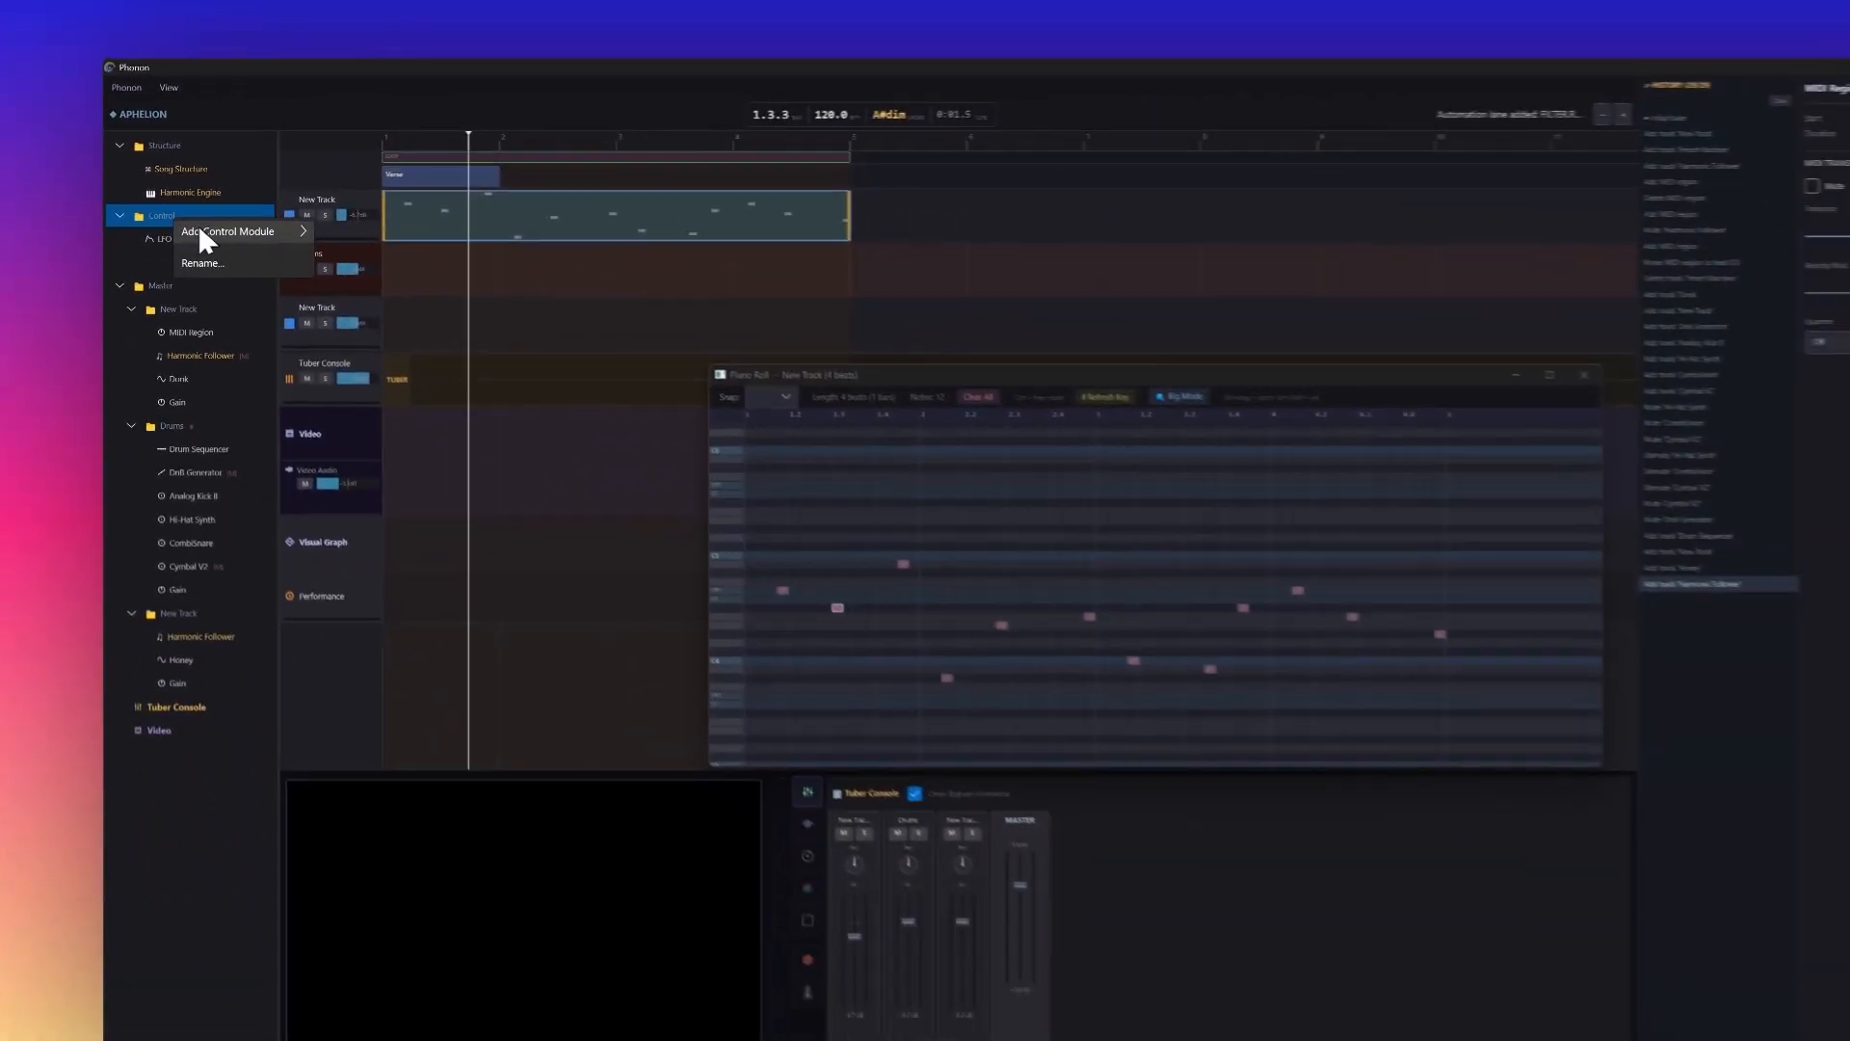
mouse_move(200, 232)
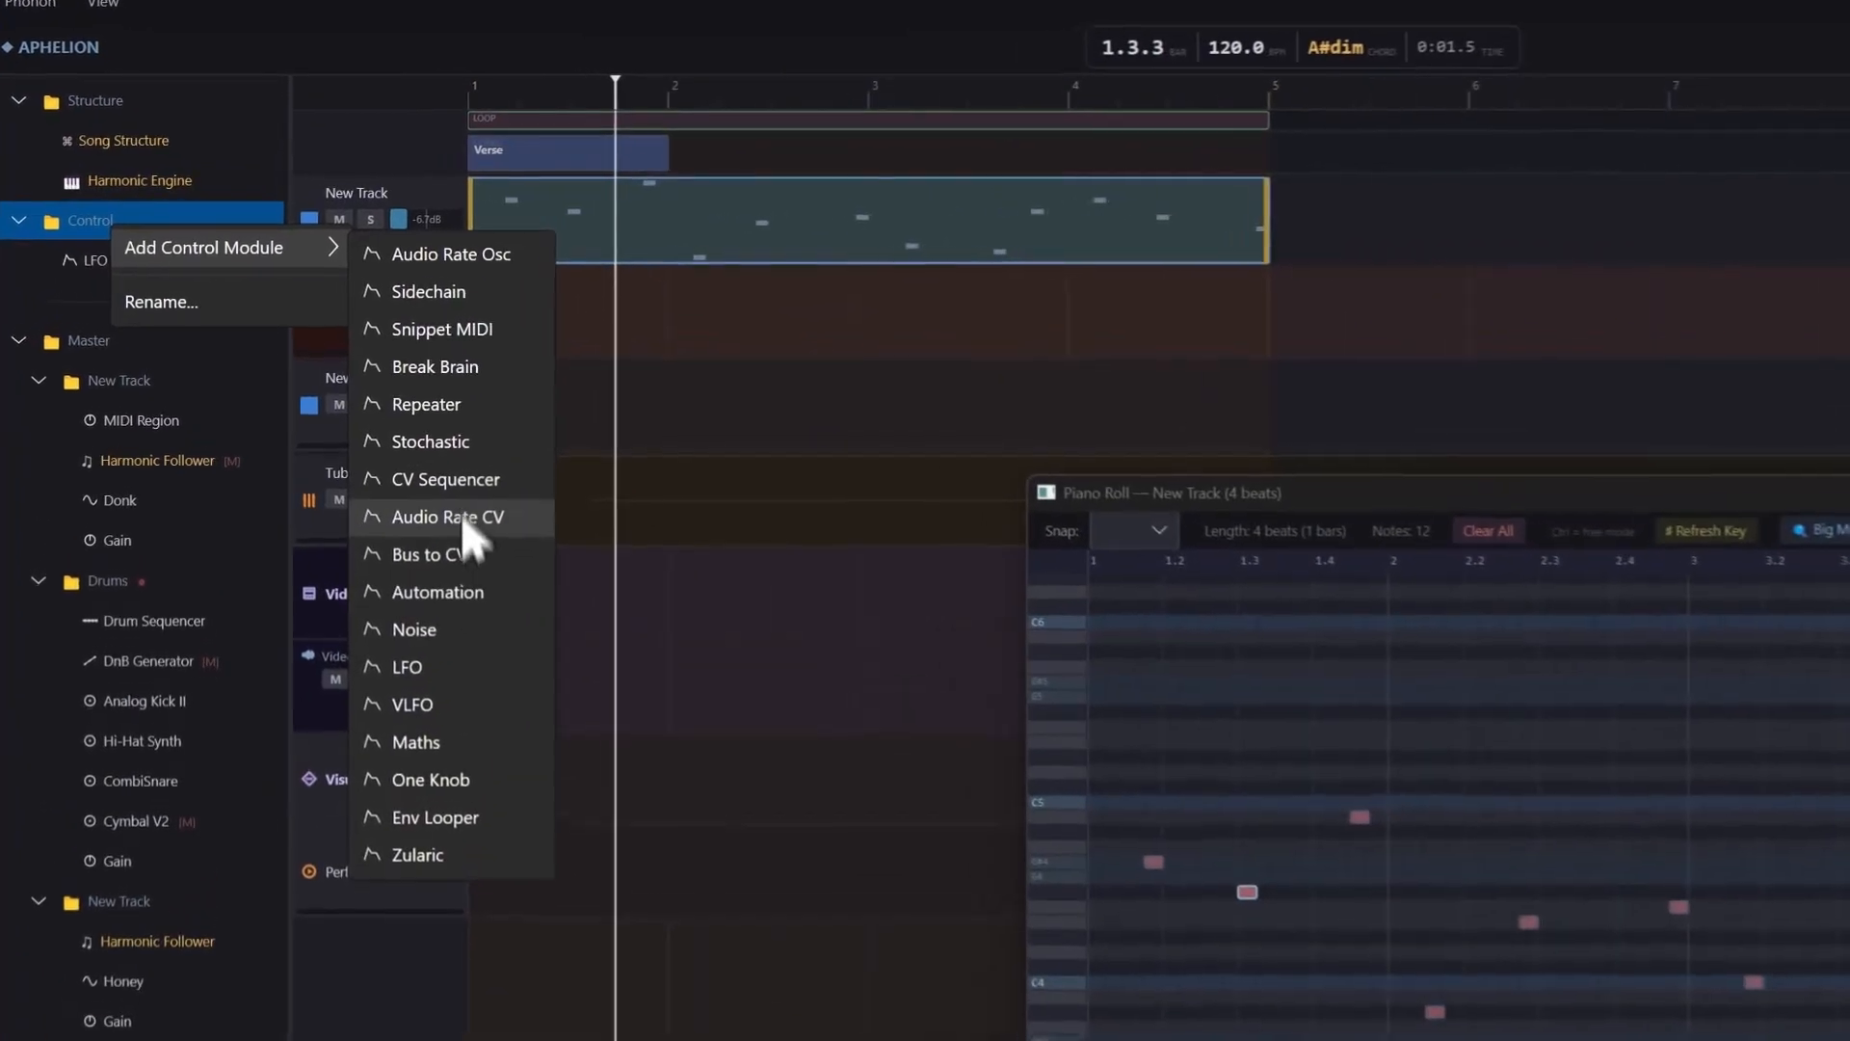
left_click(454, 307)
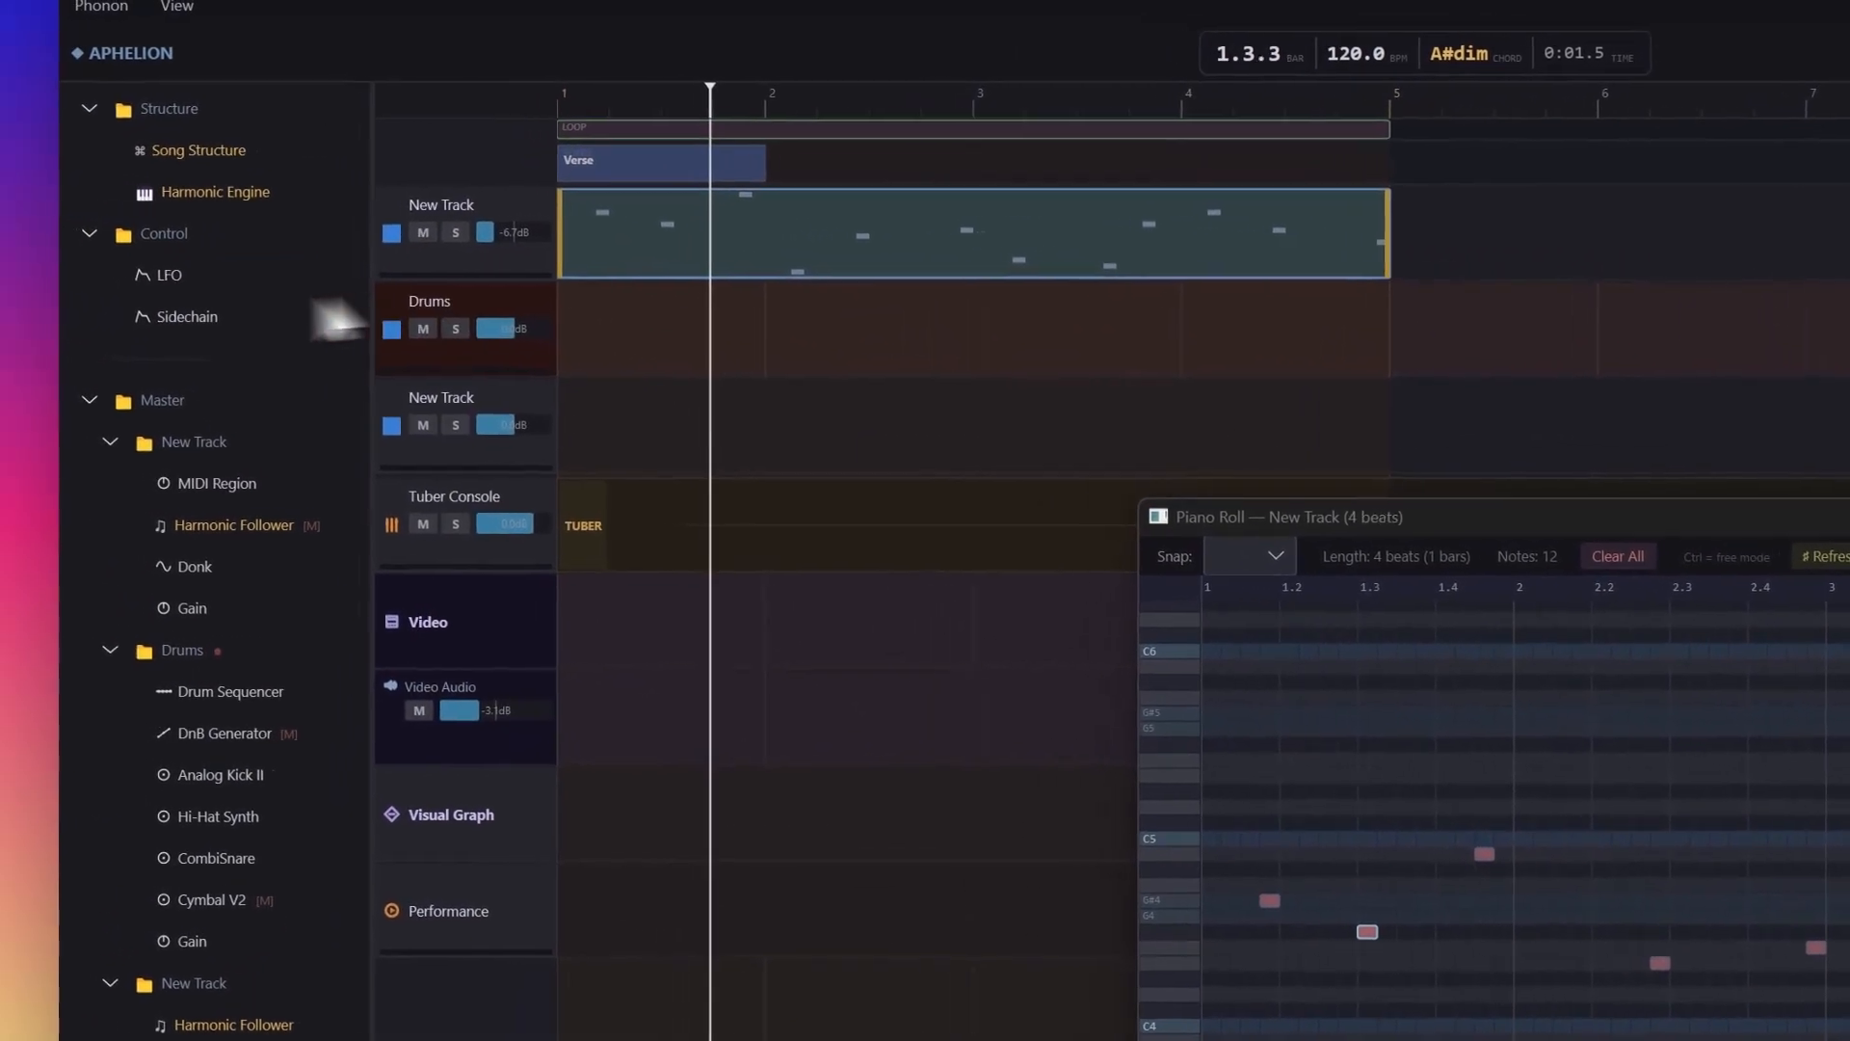
double_click(270, 286)
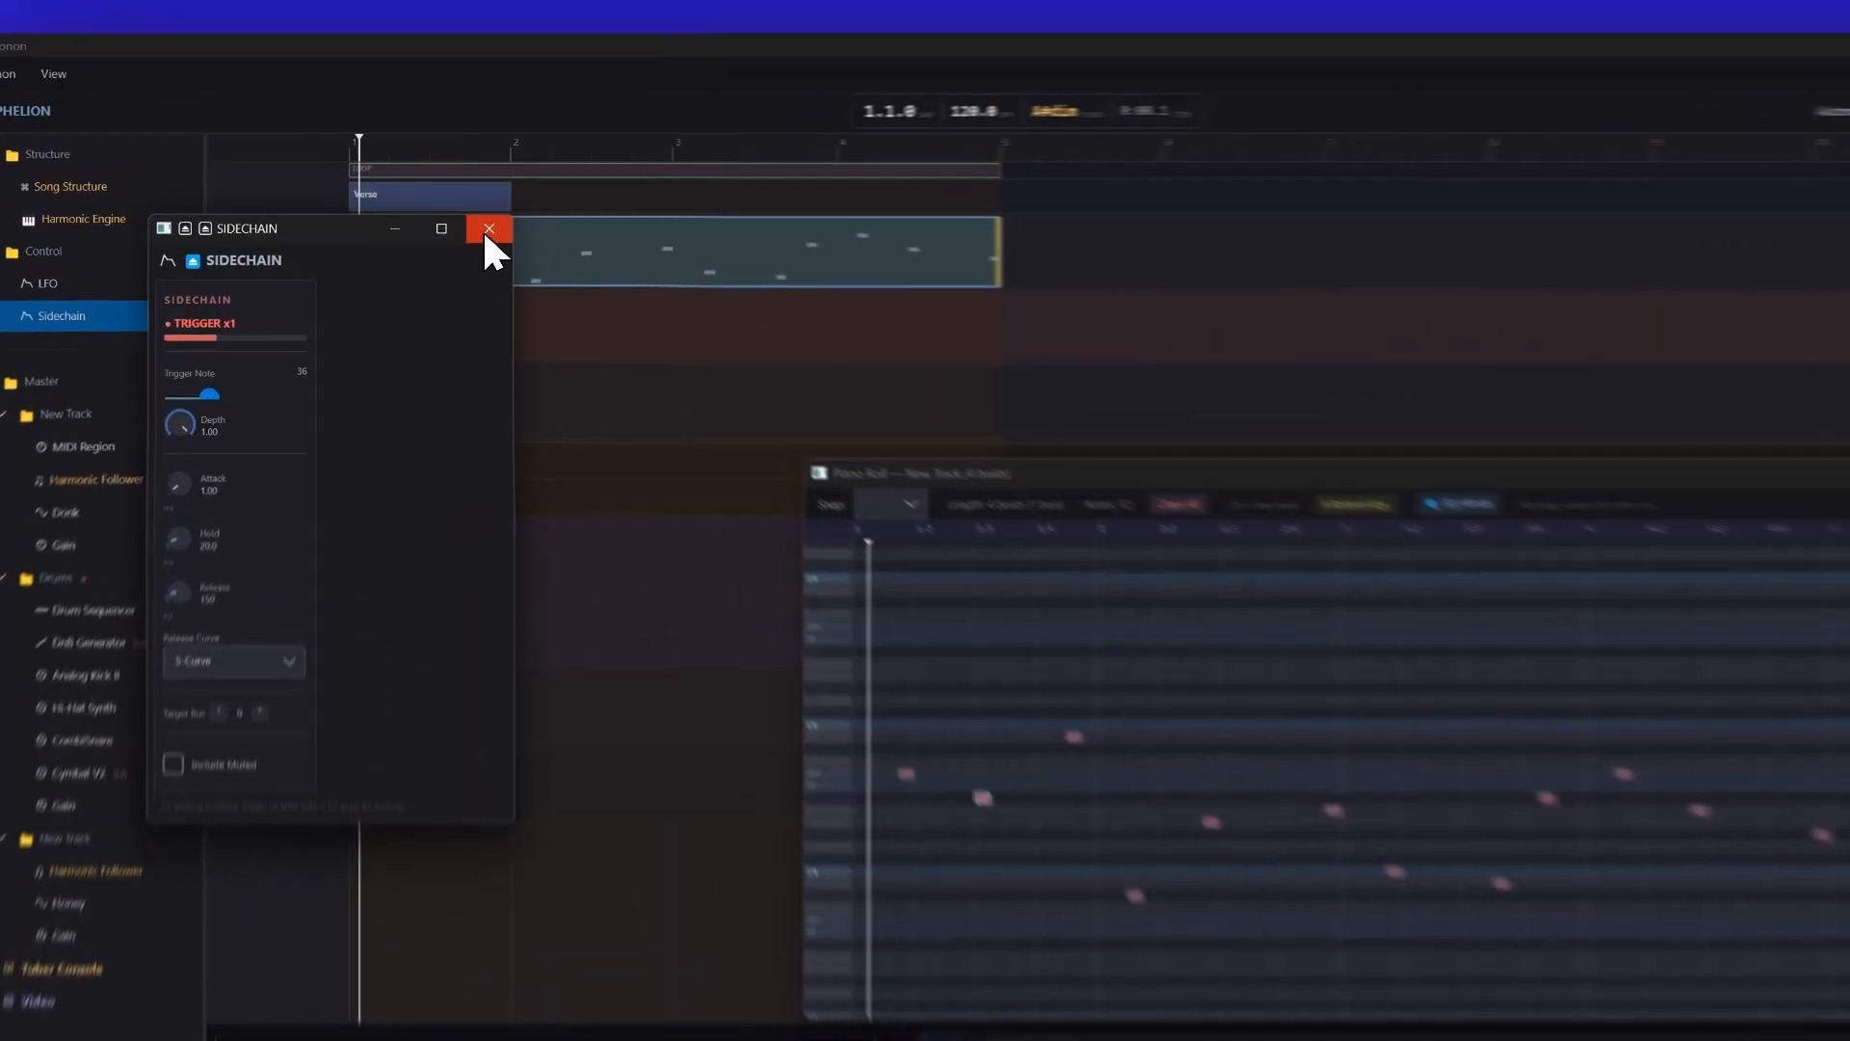
left_click(536, 258)
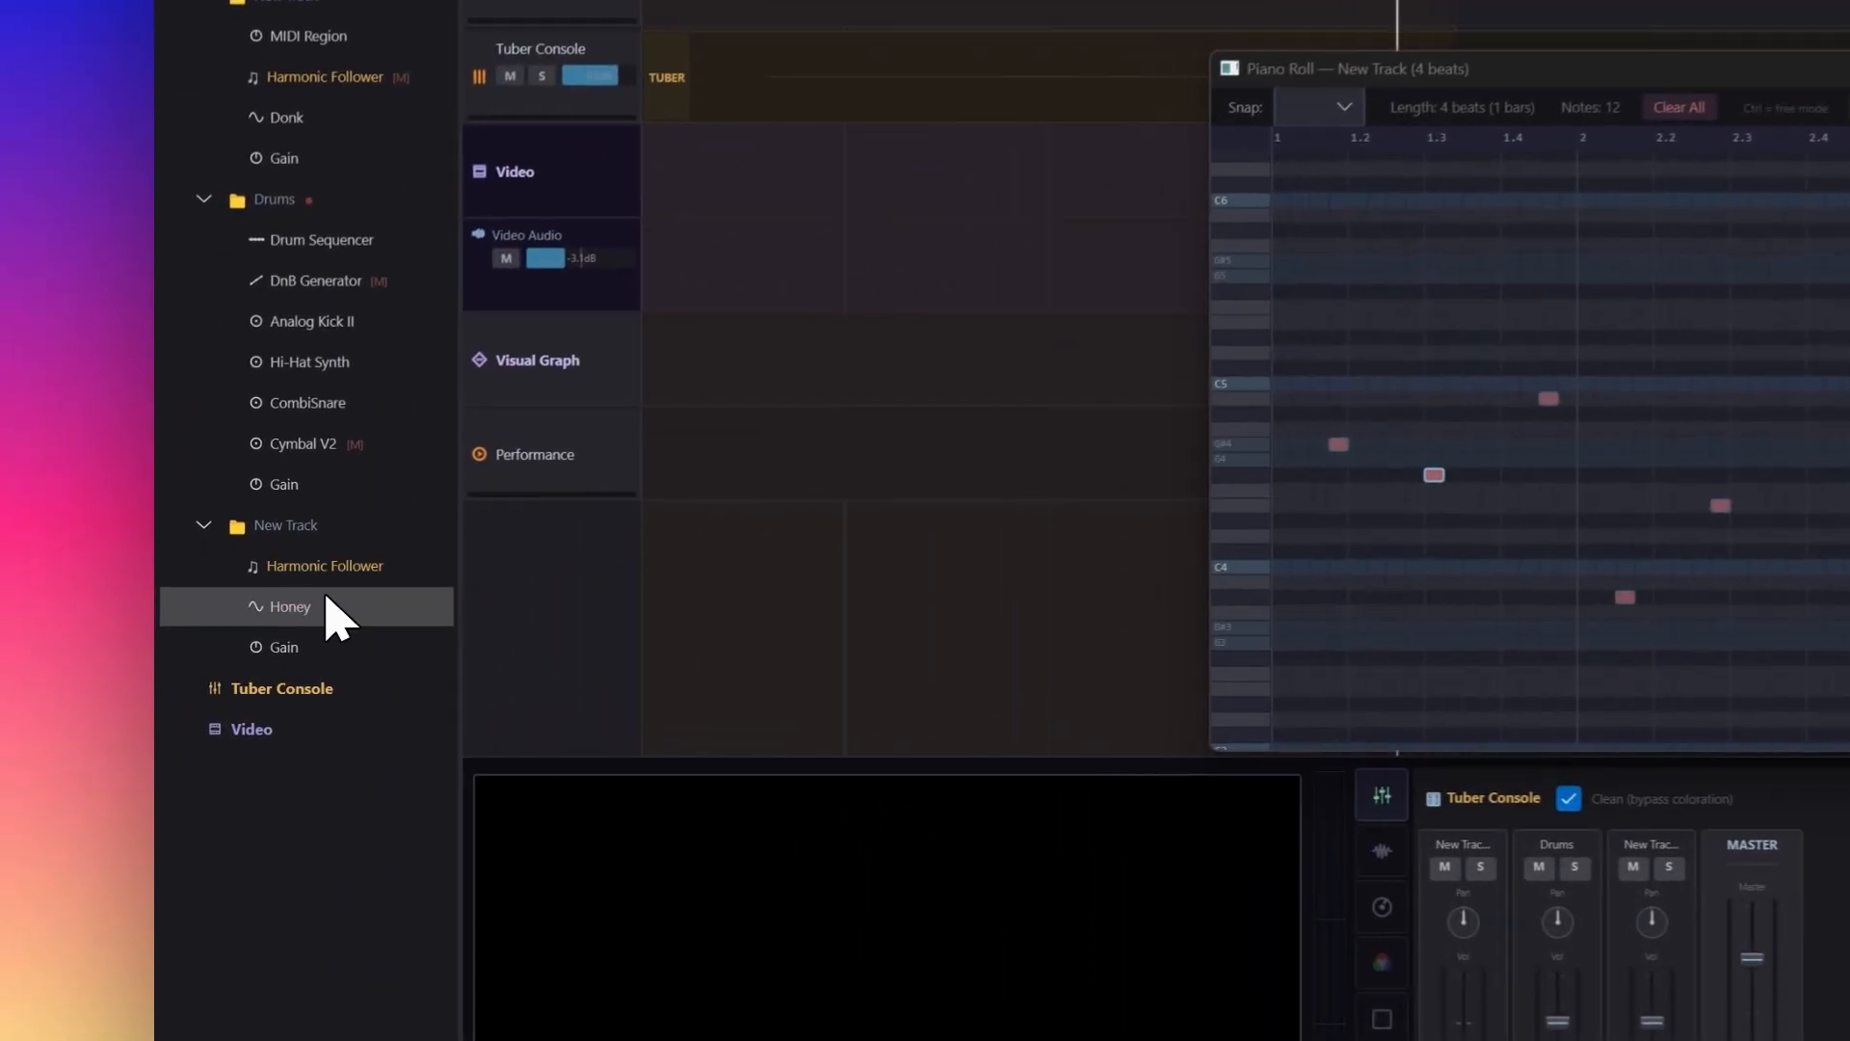
Step: Apply CV modulation to Honey's filter Cutoff from CV Bus 0 at a depth of 1.000, and close the editor
left_click(328, 605)
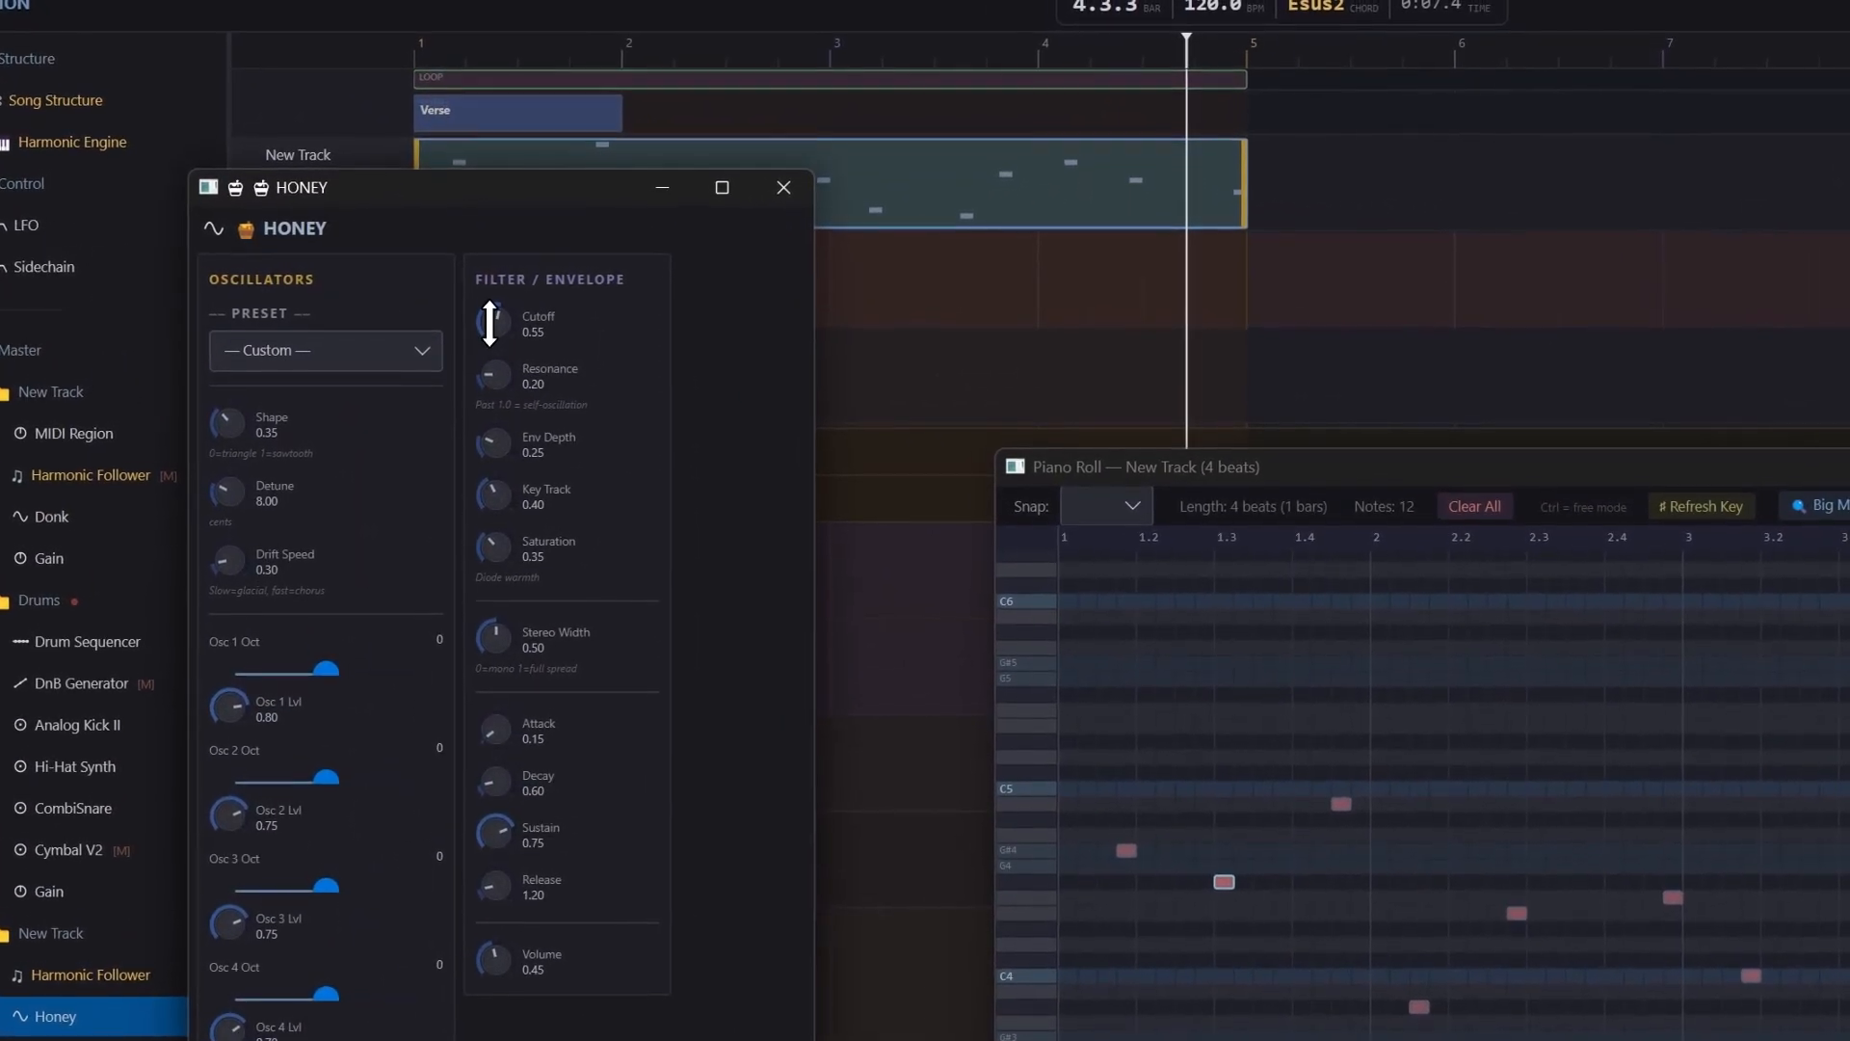
right_click(492, 318)
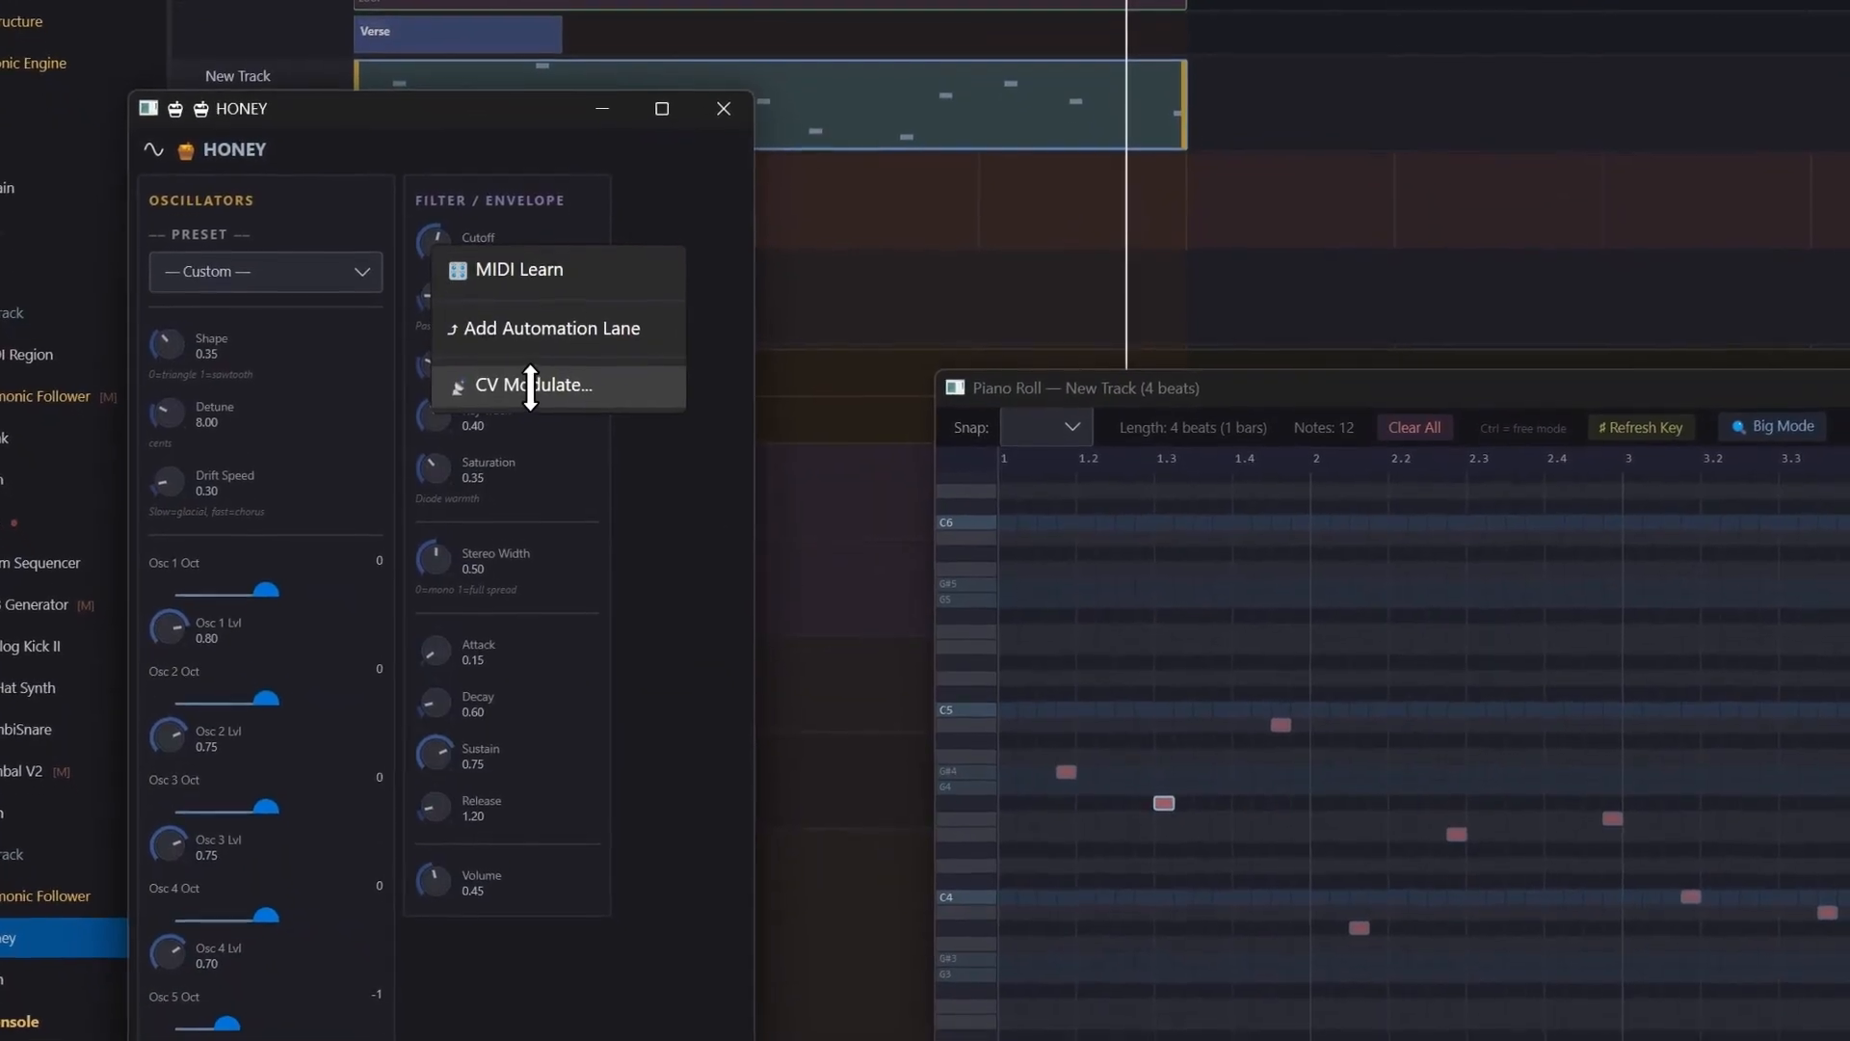
left_click(534, 438)
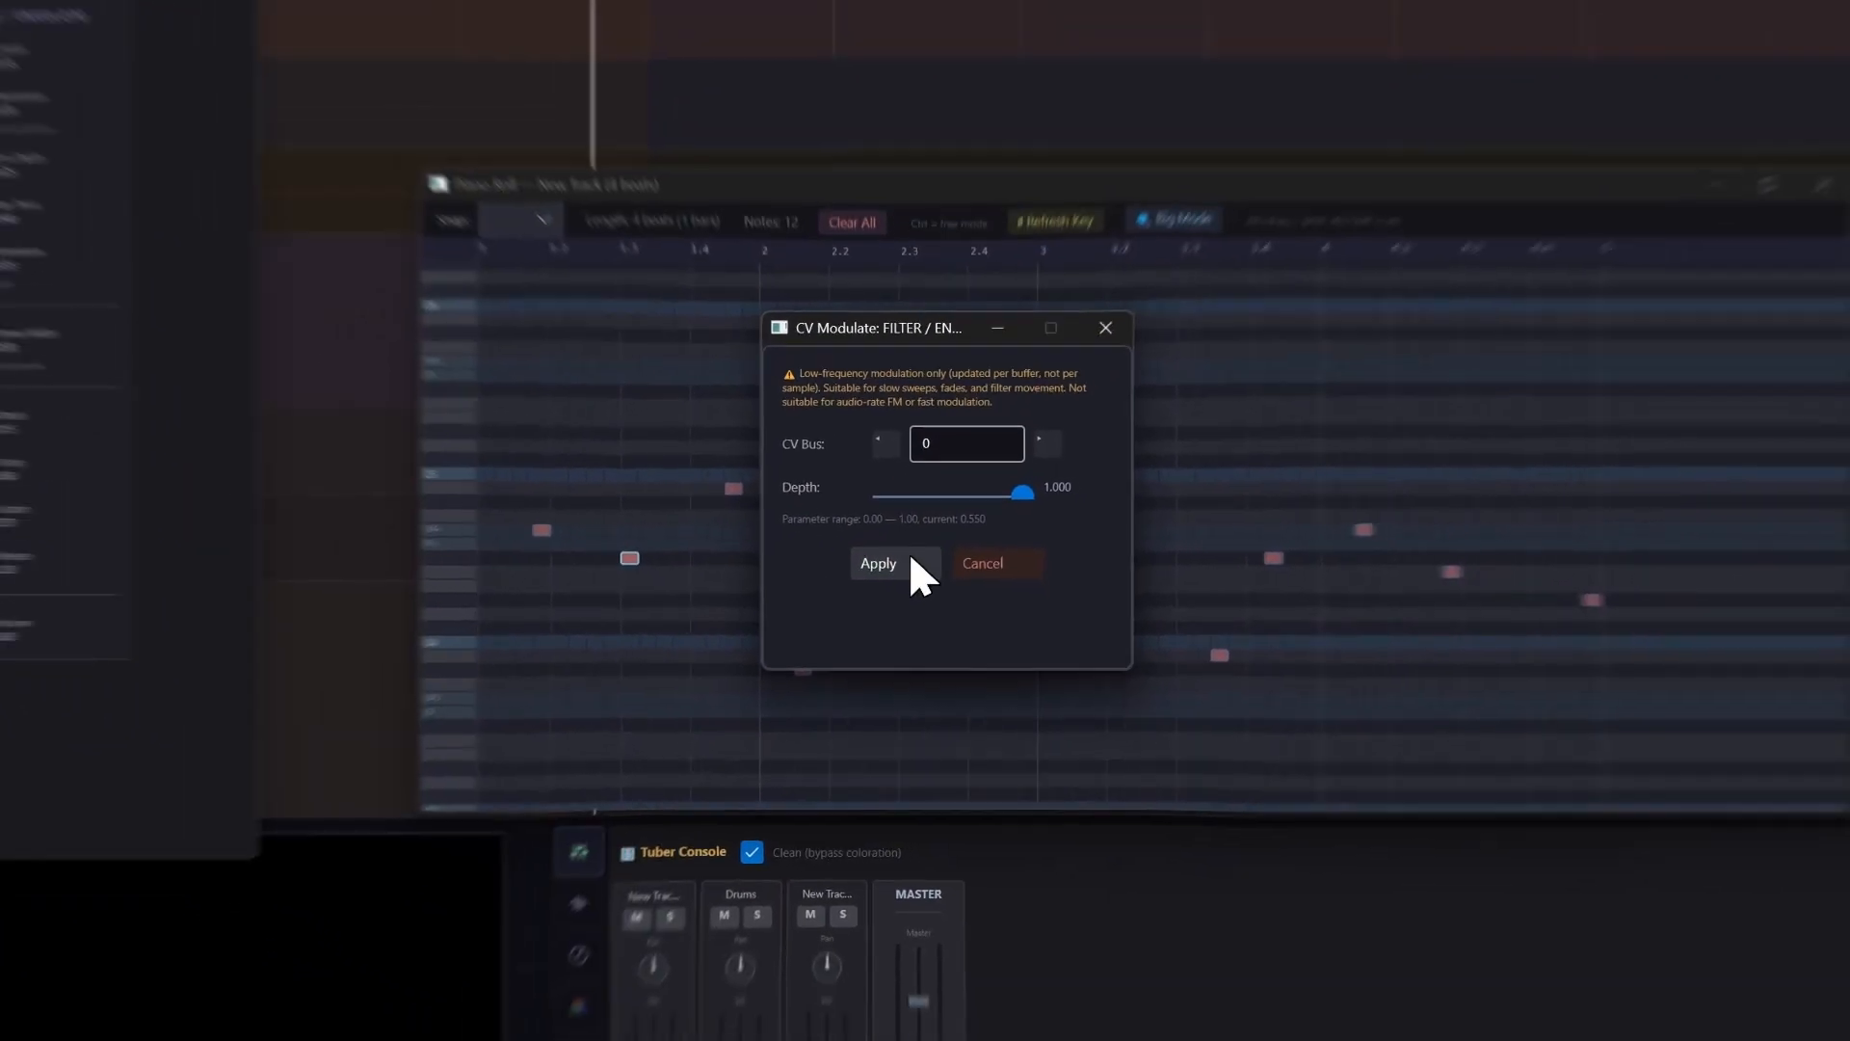
left_click(1130, 669)
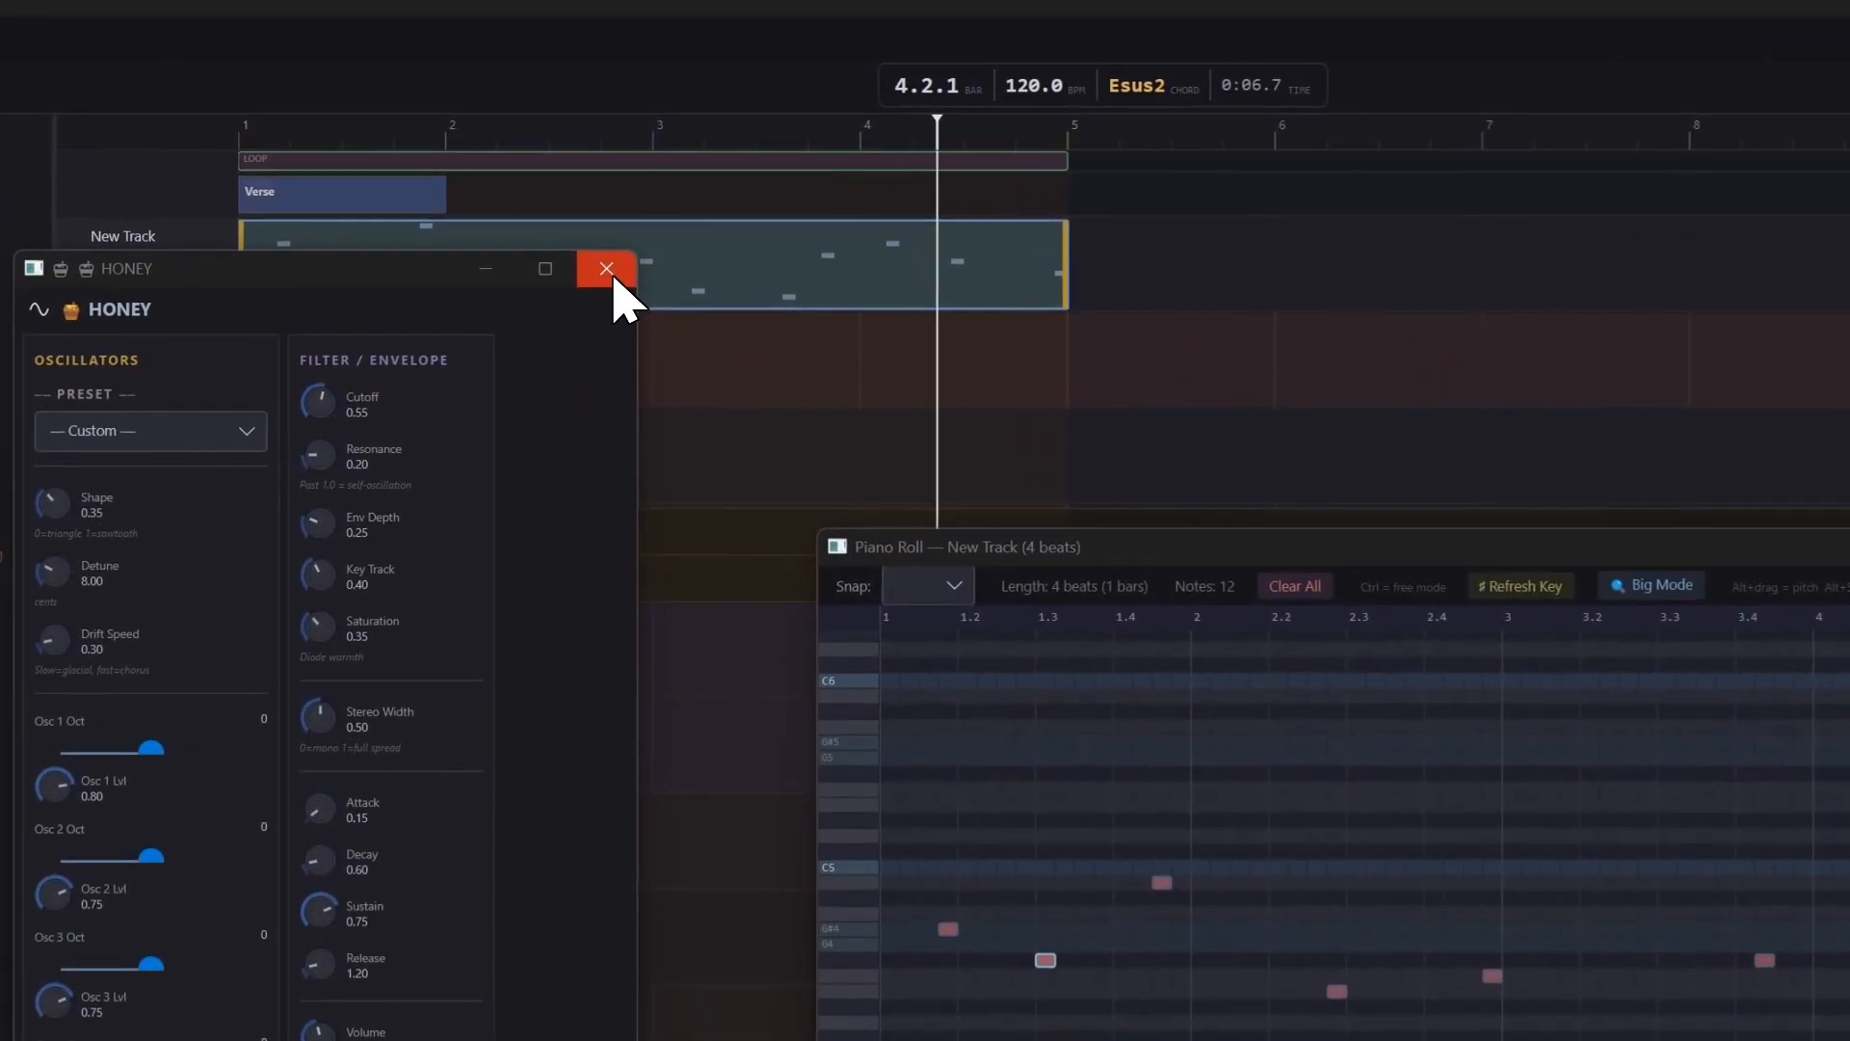
left_click(612, 278)
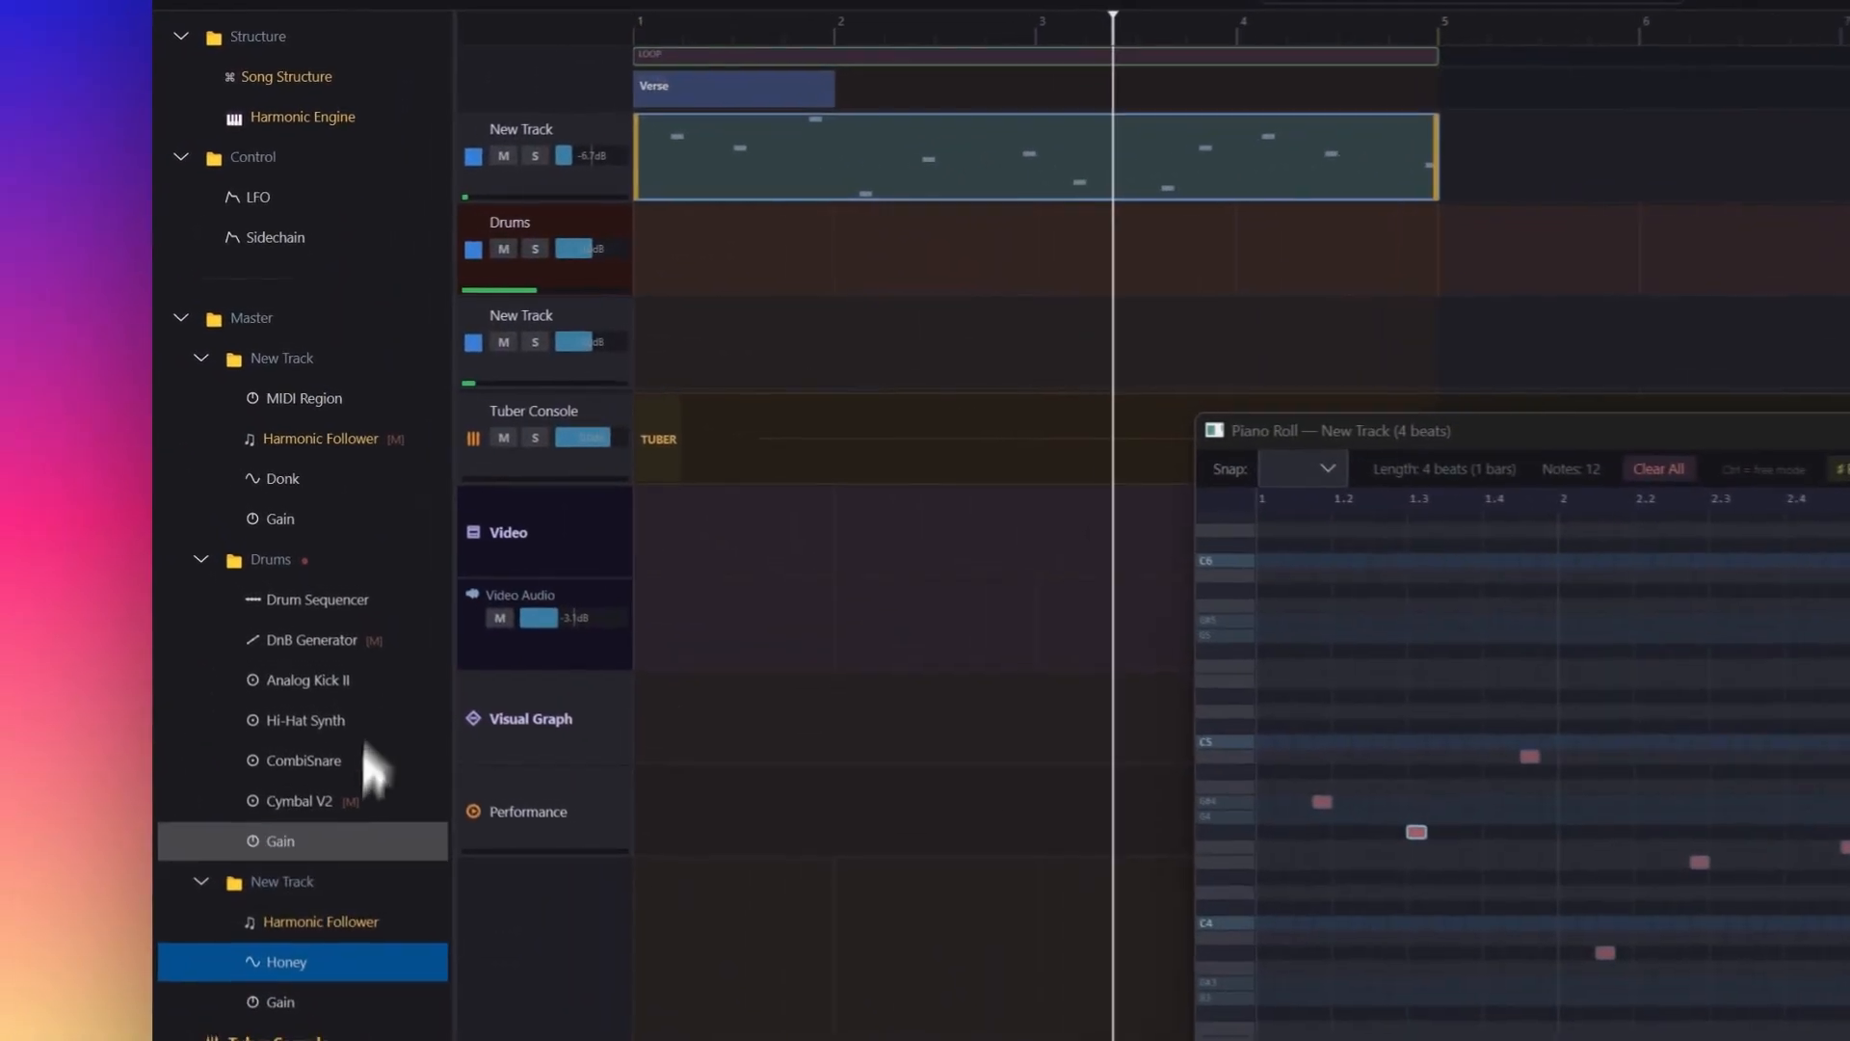
Step: Add another new track under Master, below the Honey track
right_click(339, 332)
left_click(410, 363)
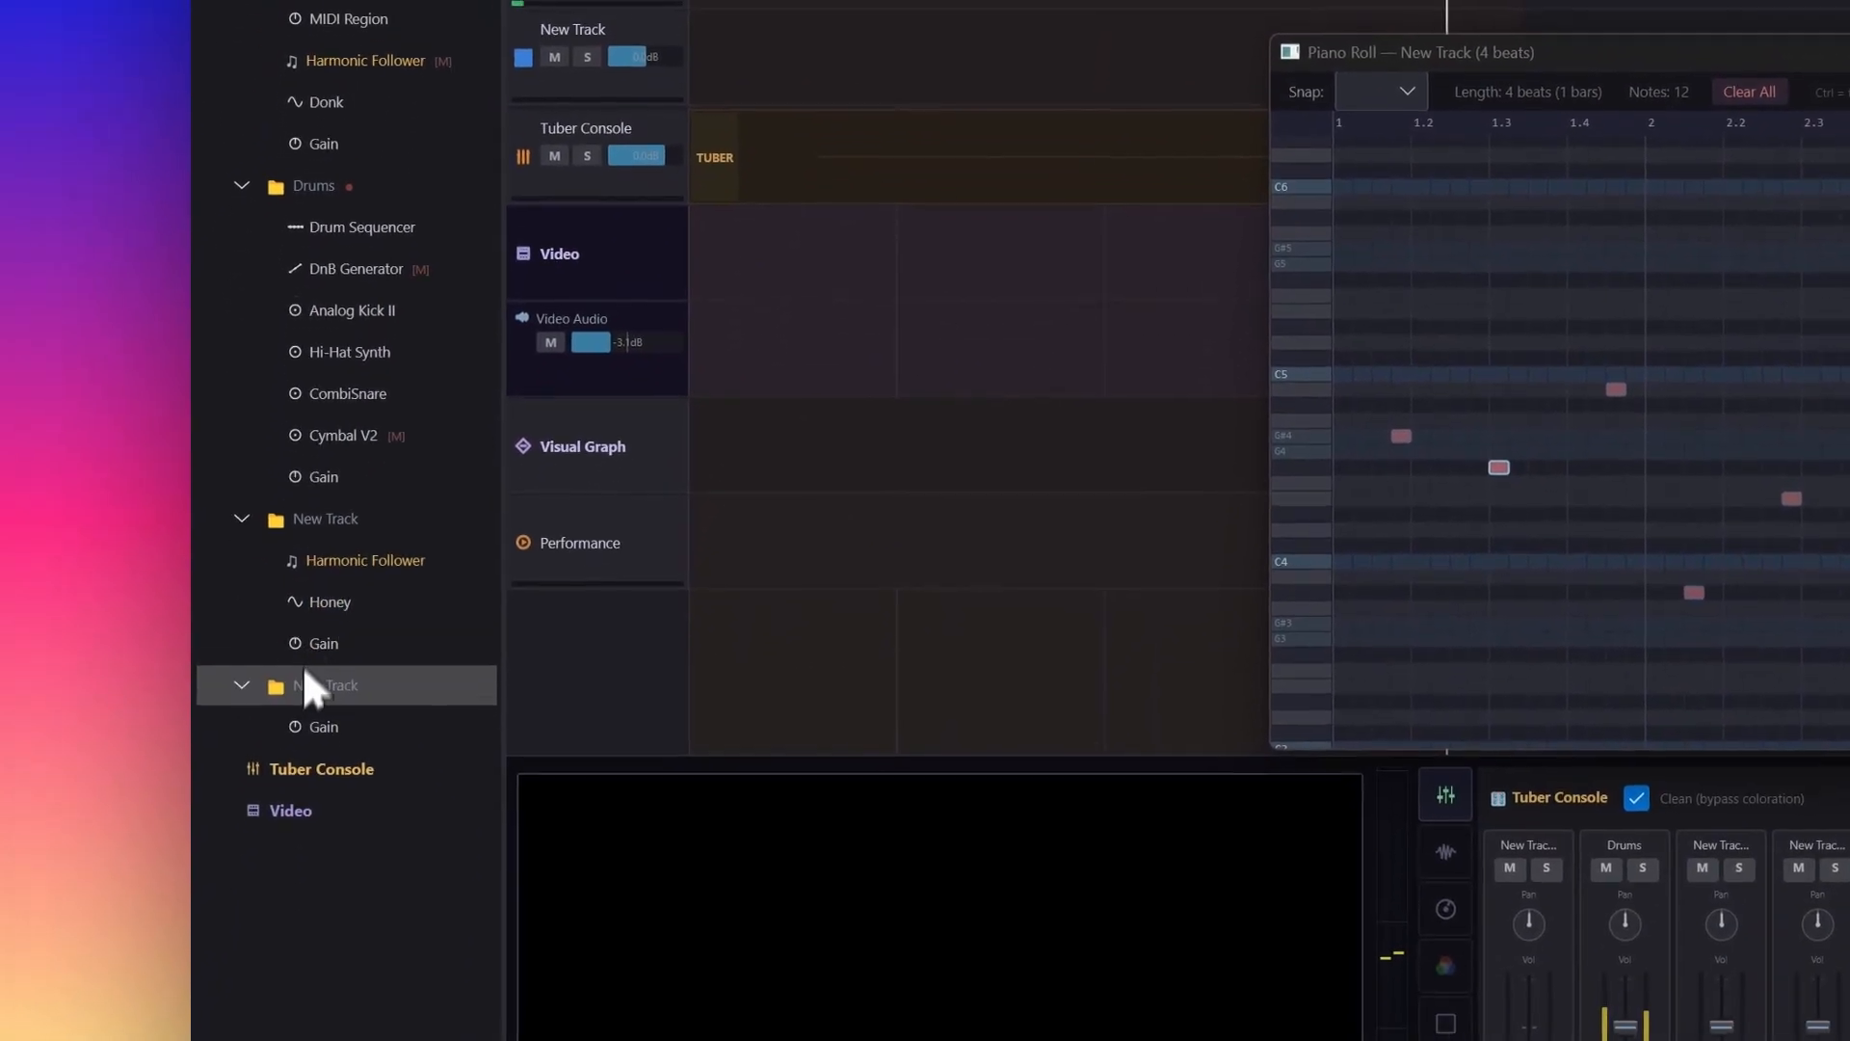
Step: Add a Bass Osc analog synth module to the newest track under Master
right_click(304, 674)
mouse_move(182, 678)
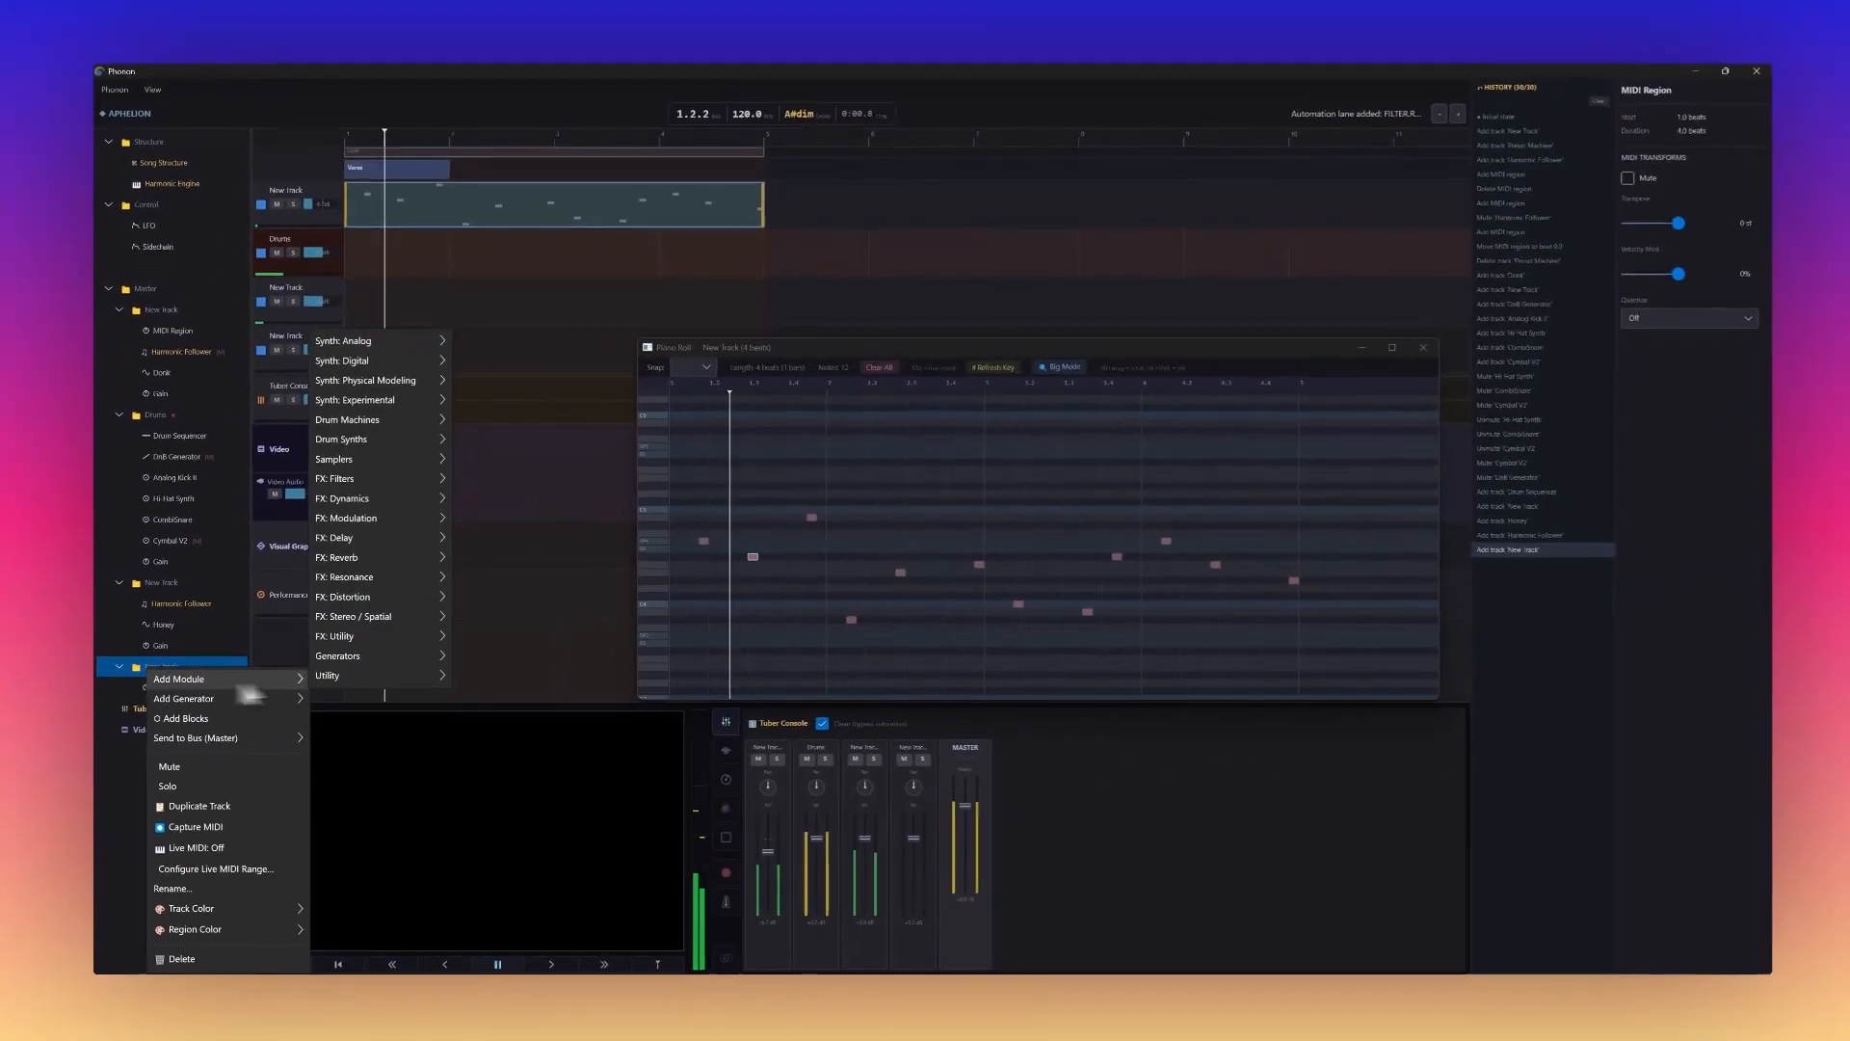
mouse_move(365, 341)
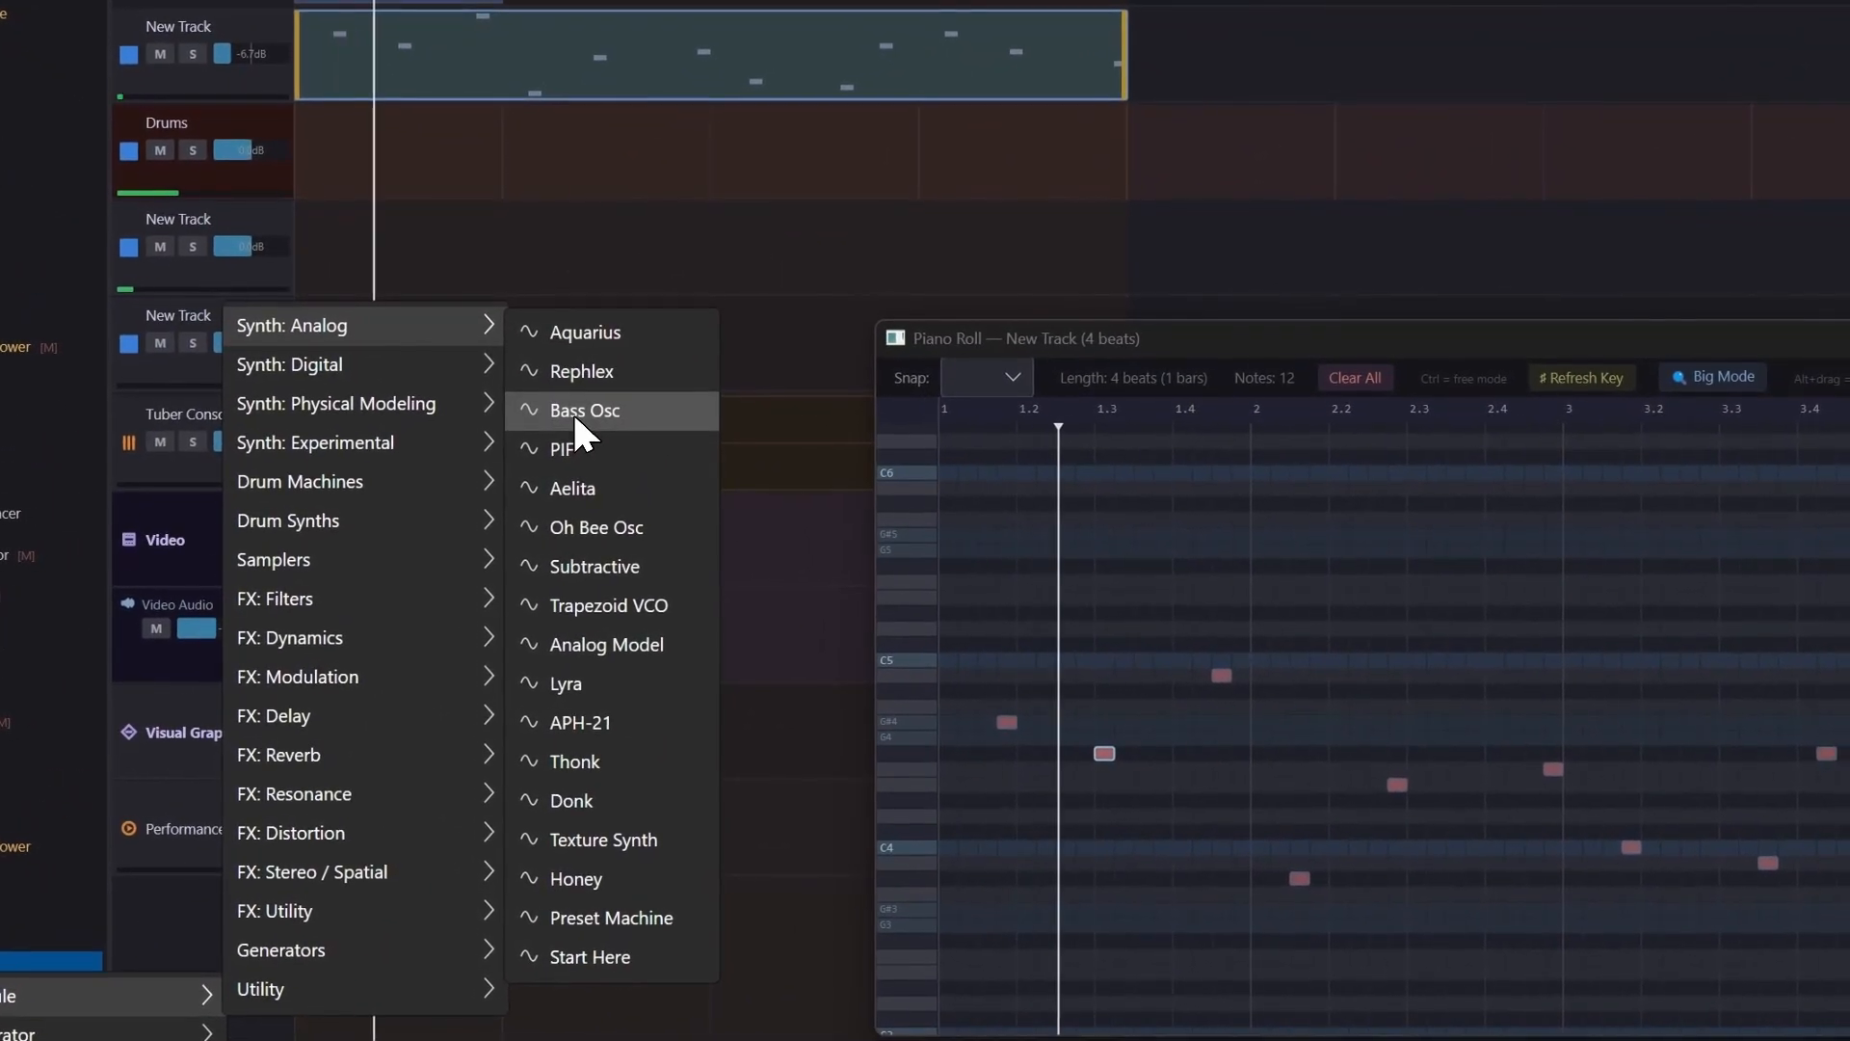
left_click(576, 416)
Step: Add a Harmonic Follower generator to the Bass Osc track and keep it above the synth
right_click(301, 694)
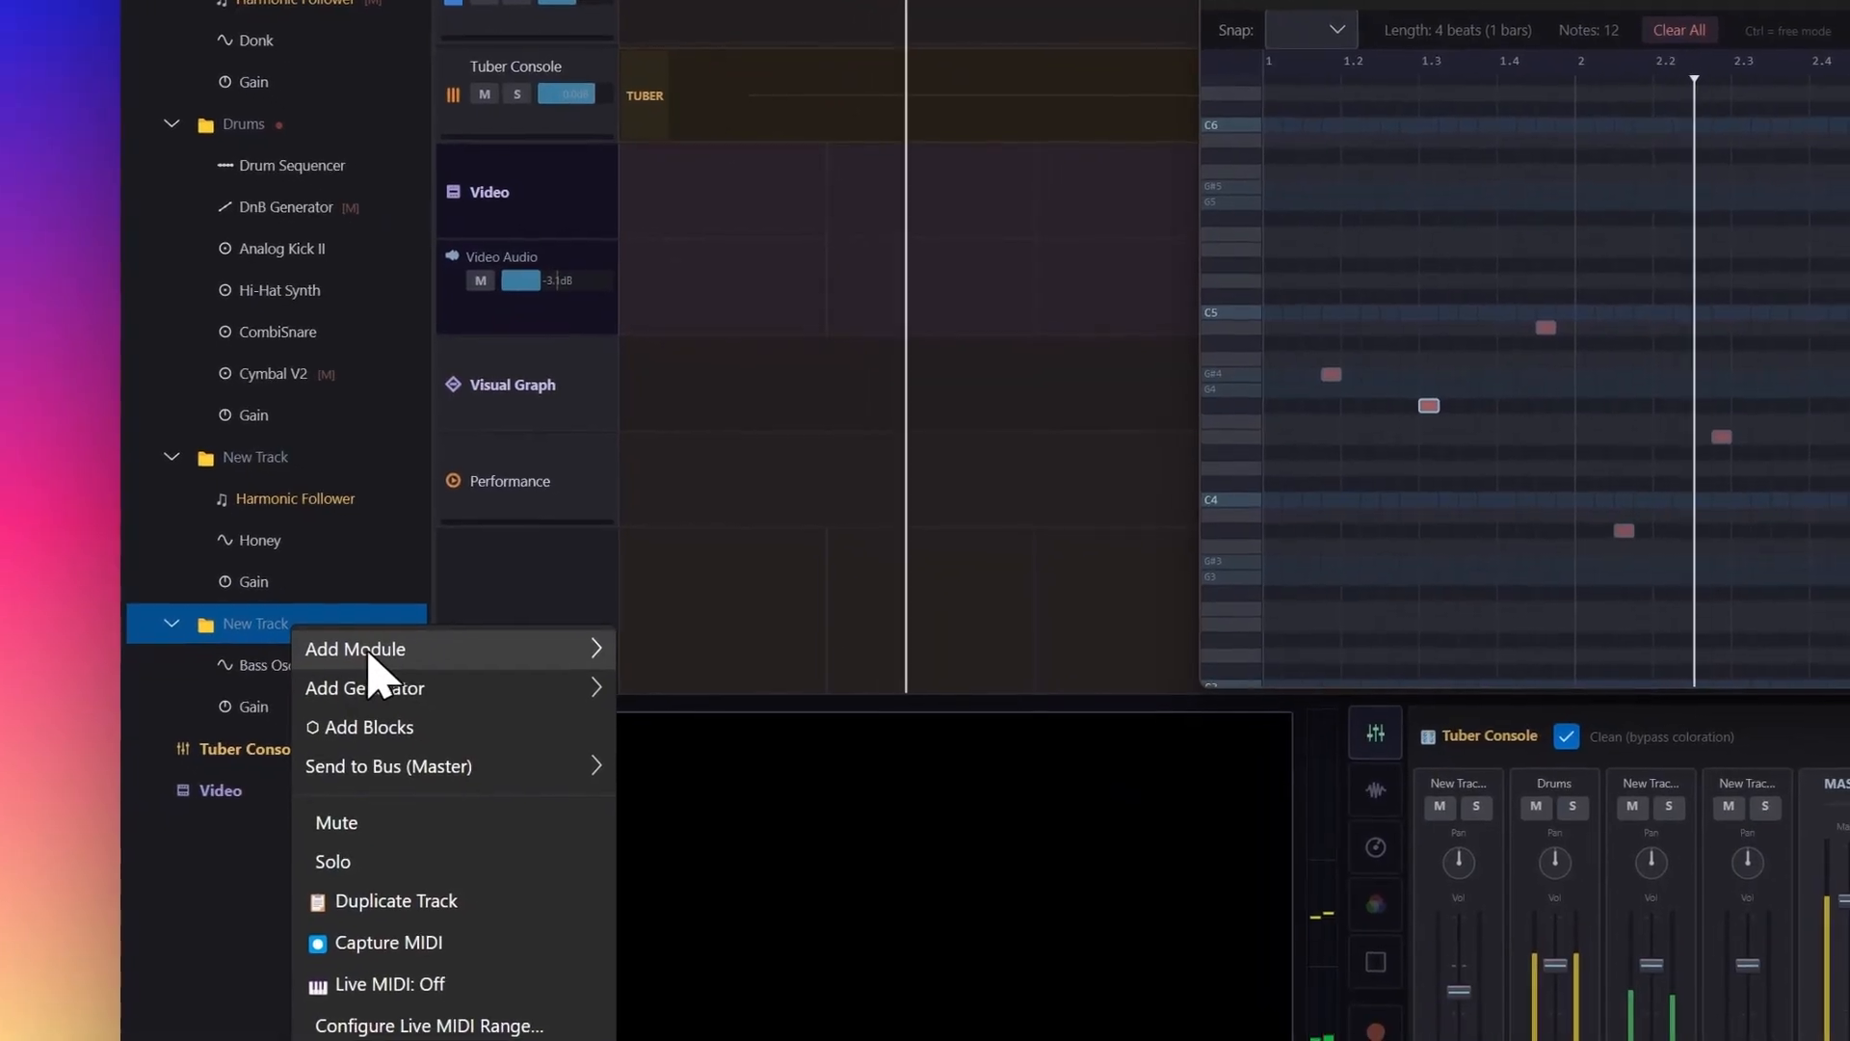
mouse_move(375, 771)
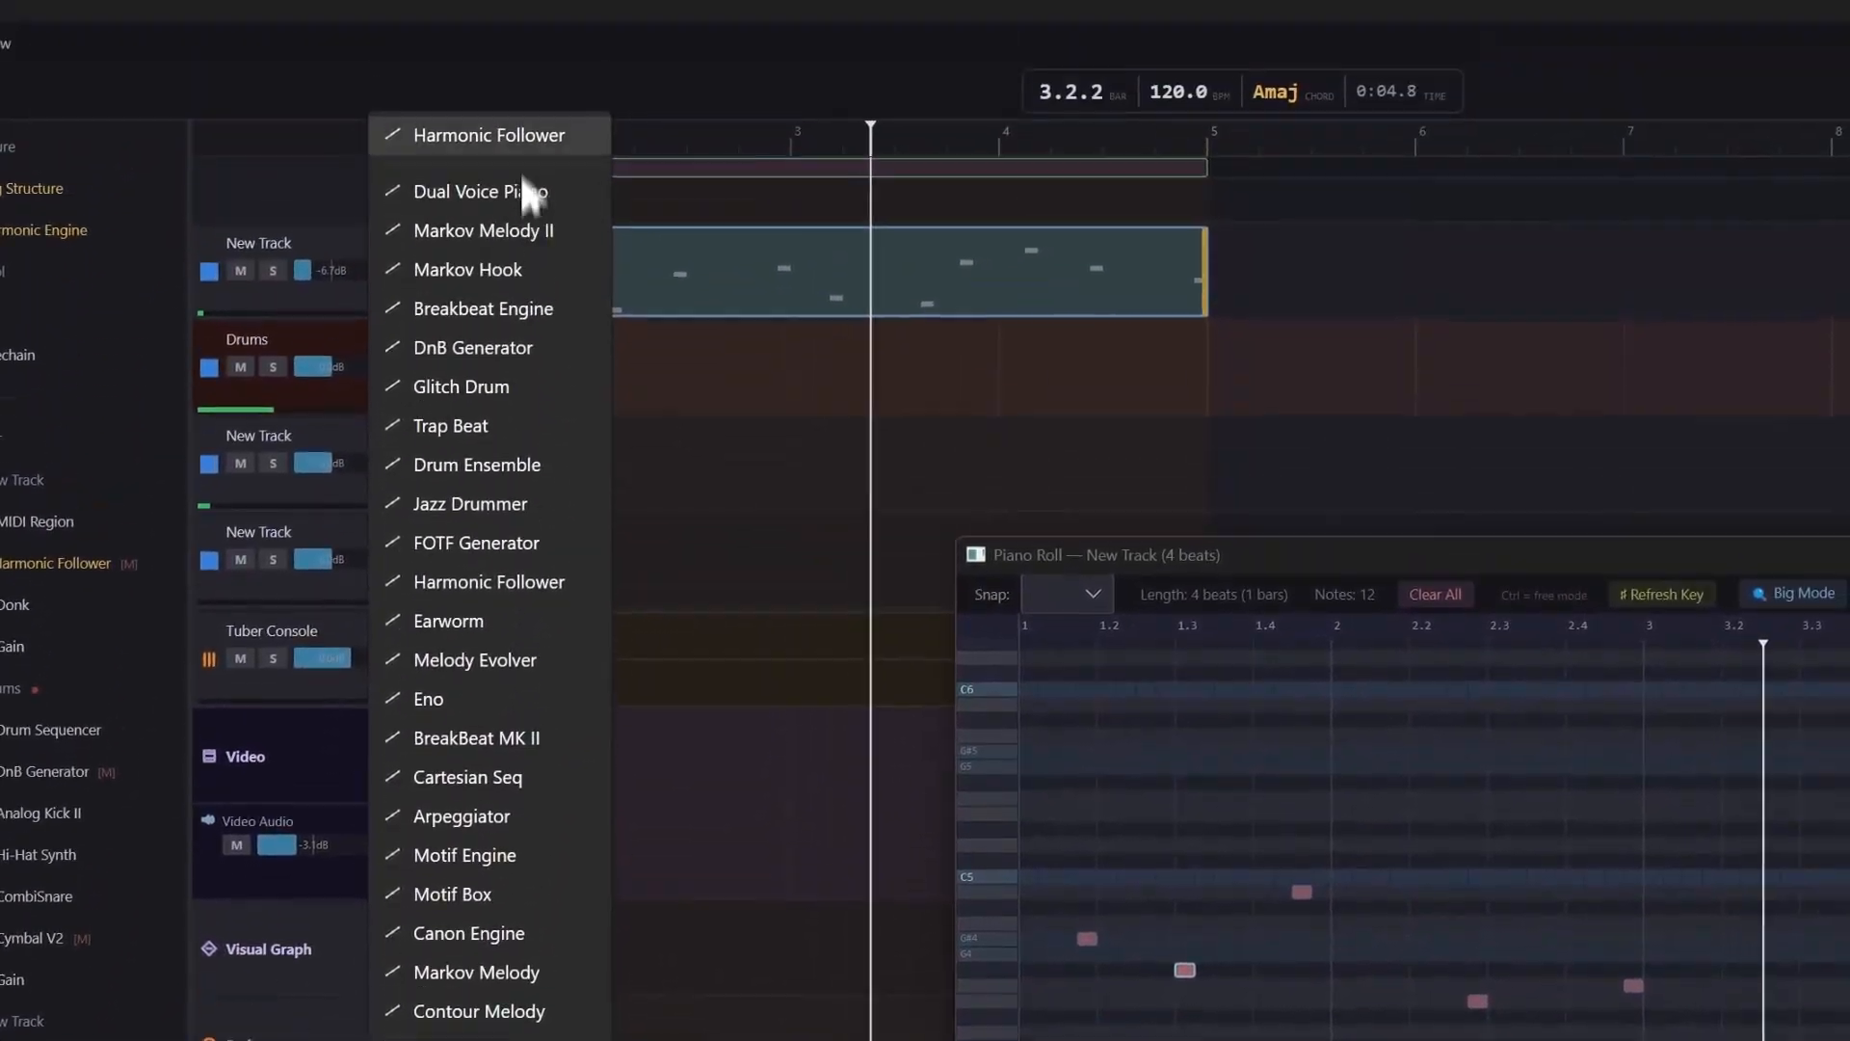
left_click(506, 136)
left_click_drag(319, 703, 326, 651)
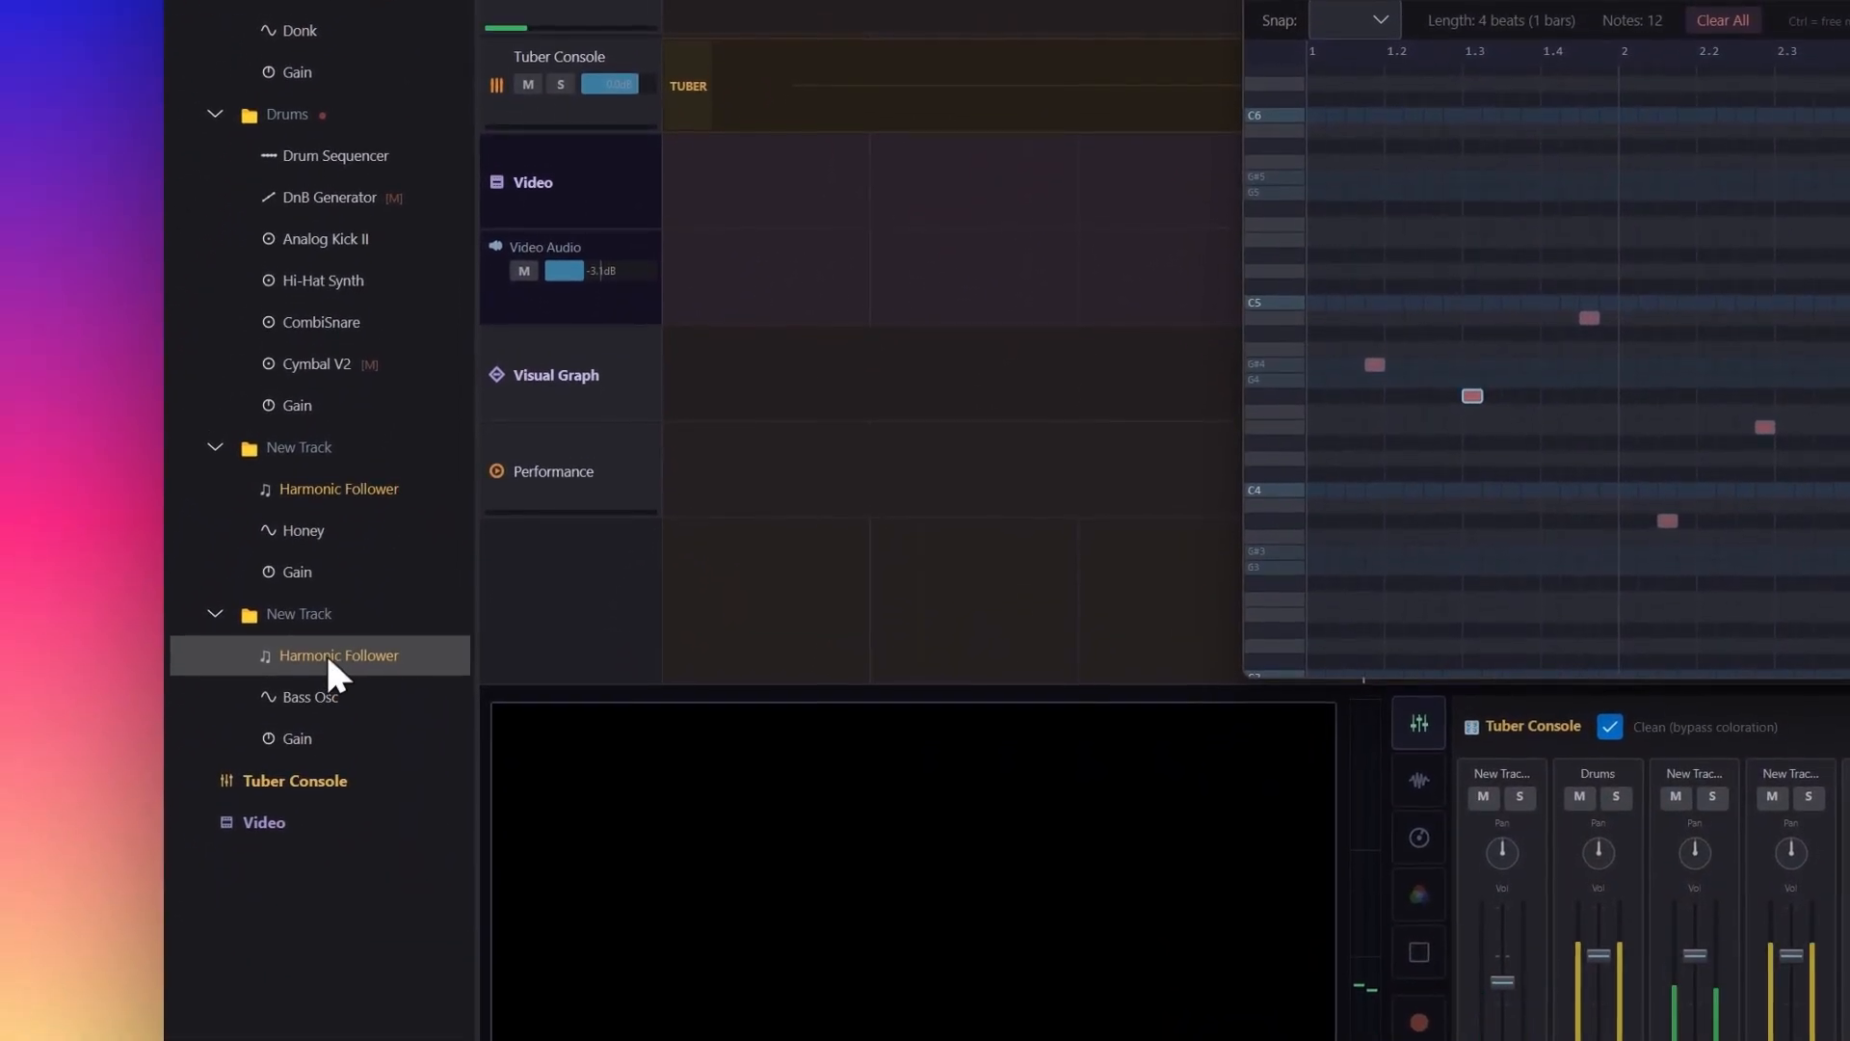
Step: Set the Bass Osc track's Harmonic Follower to Bass Sustained at octave 3, and close its editor and the piano roll
double_click(326, 654)
left_click(472, 322)
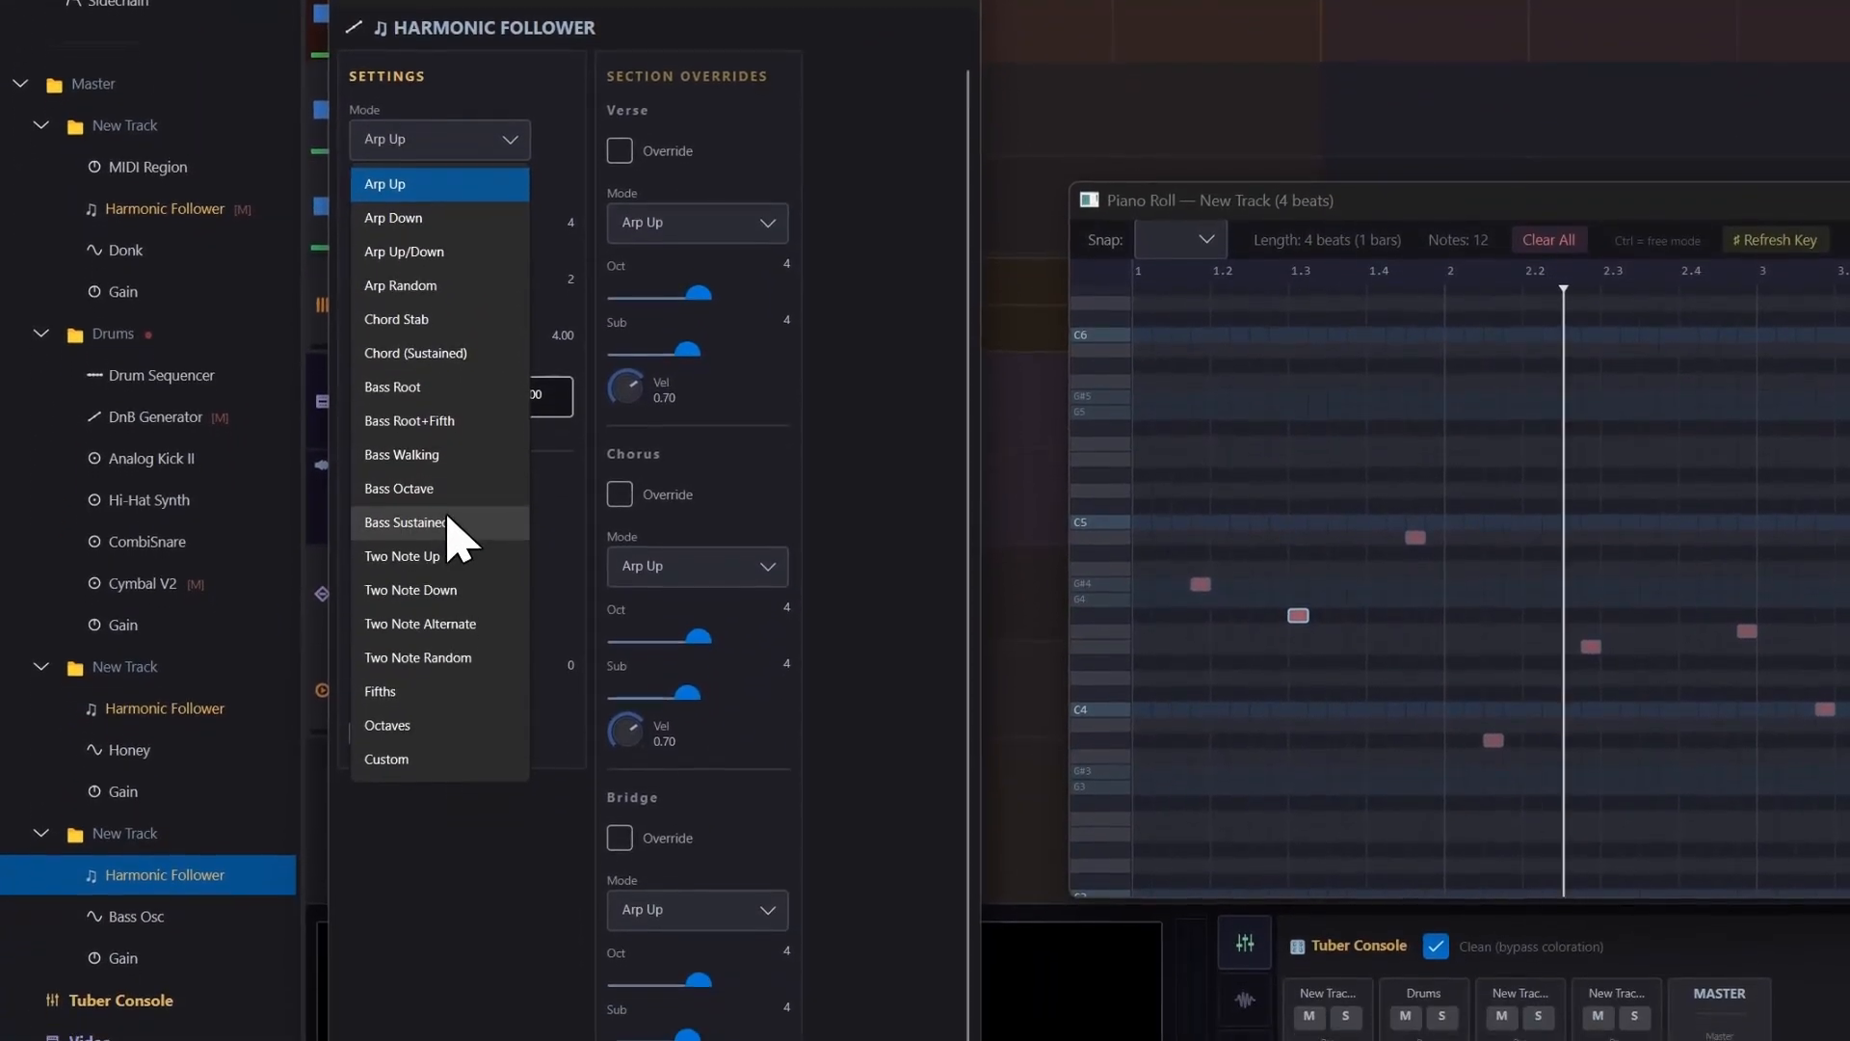
left_click(454, 590)
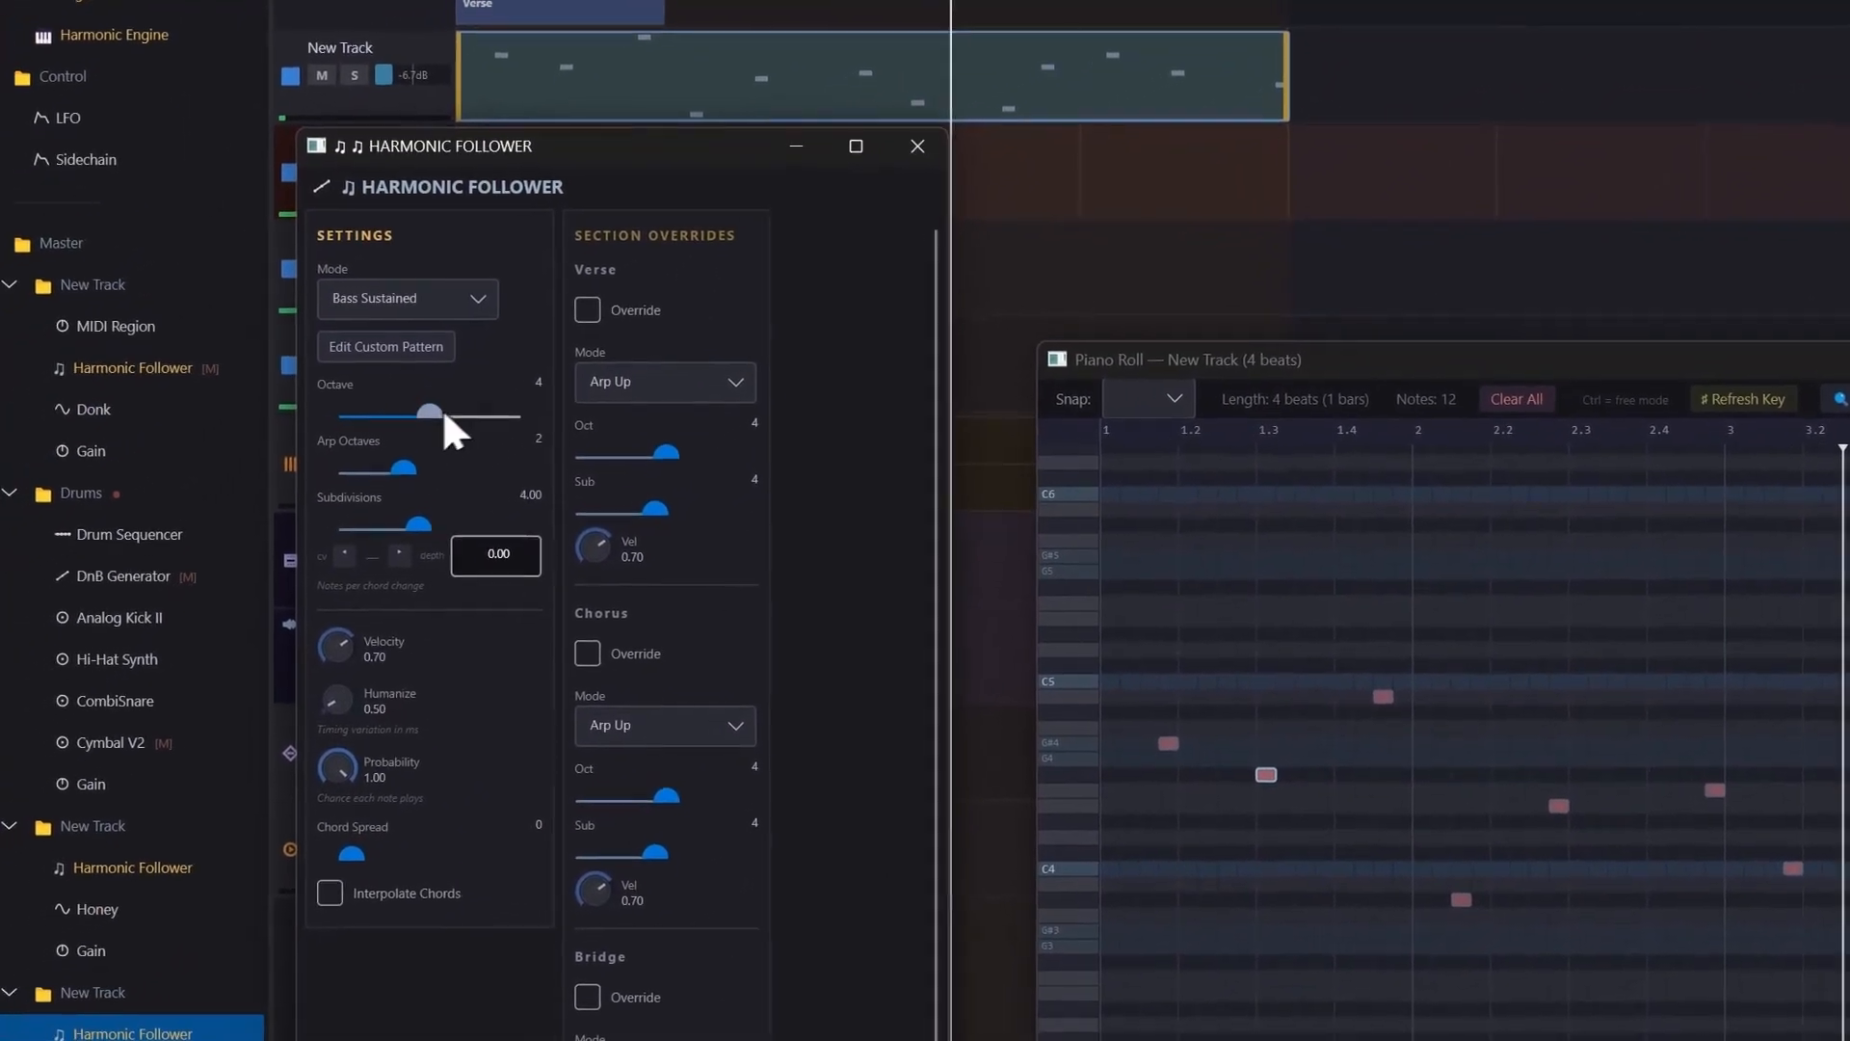
left_click(379, 397)
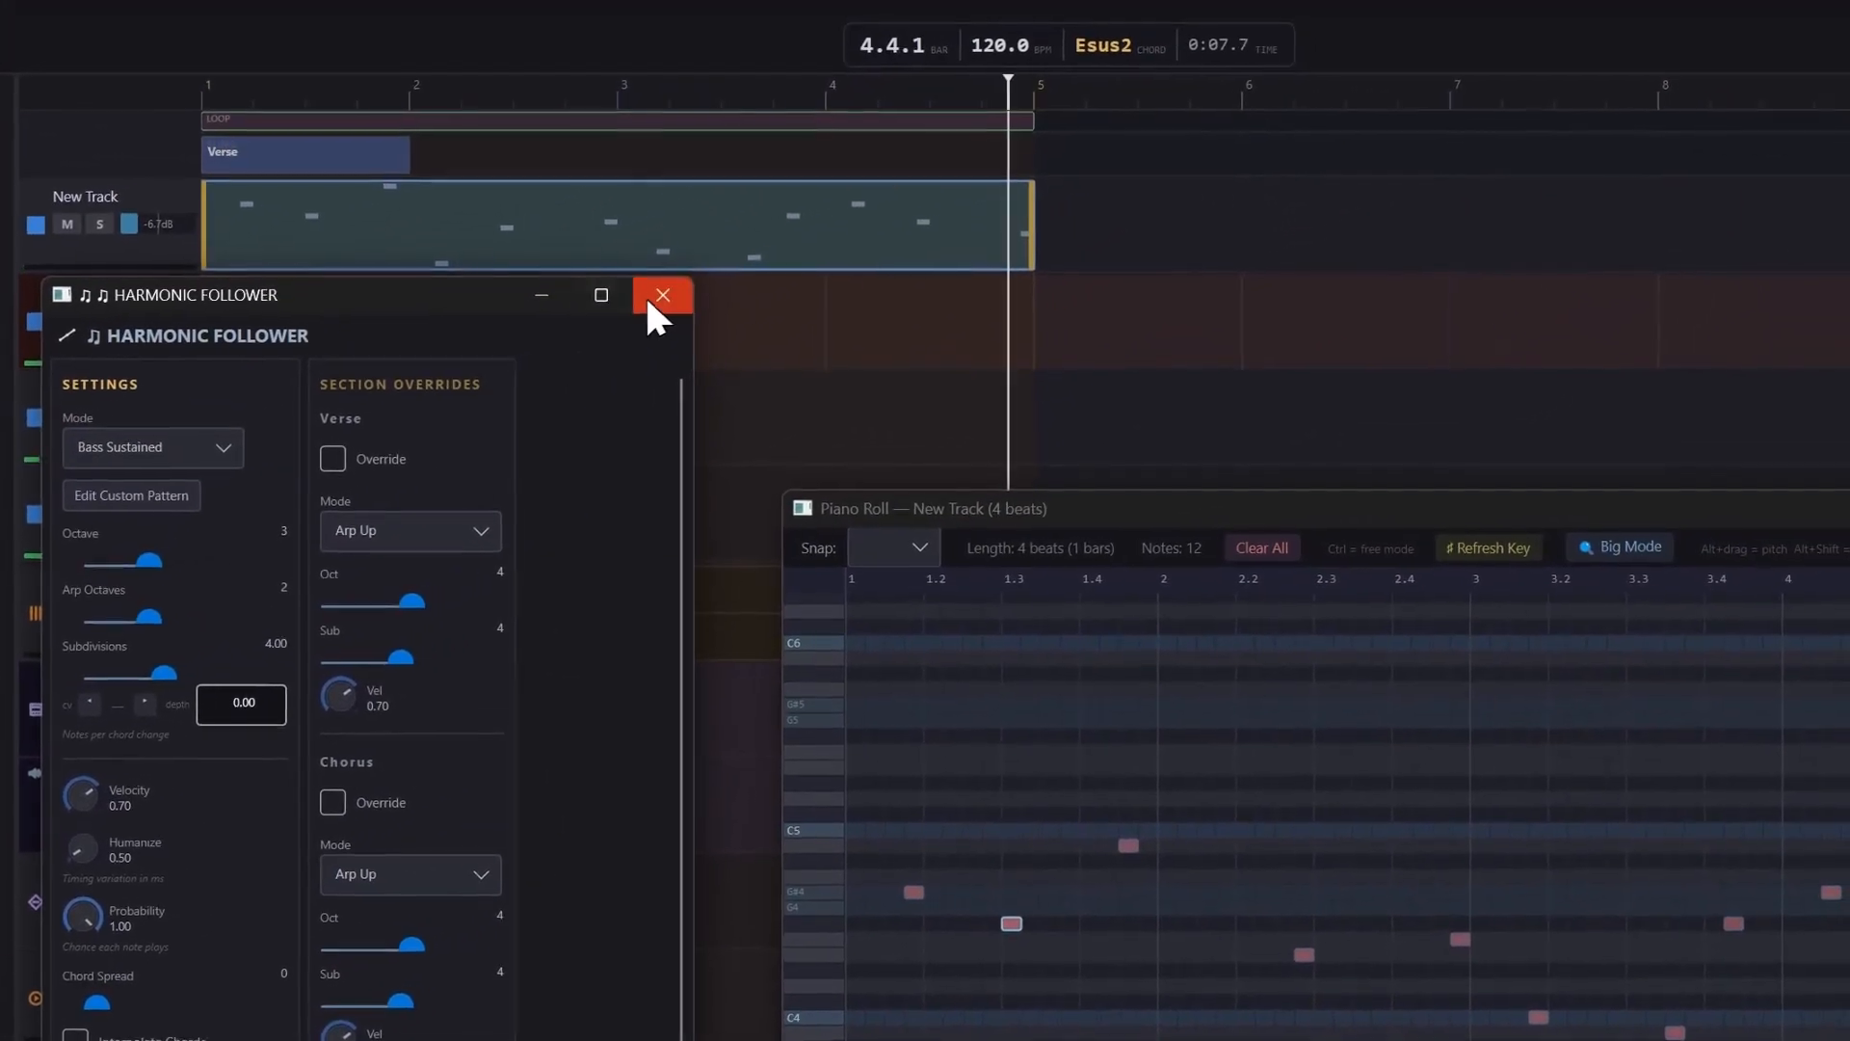
left_click(660, 297)
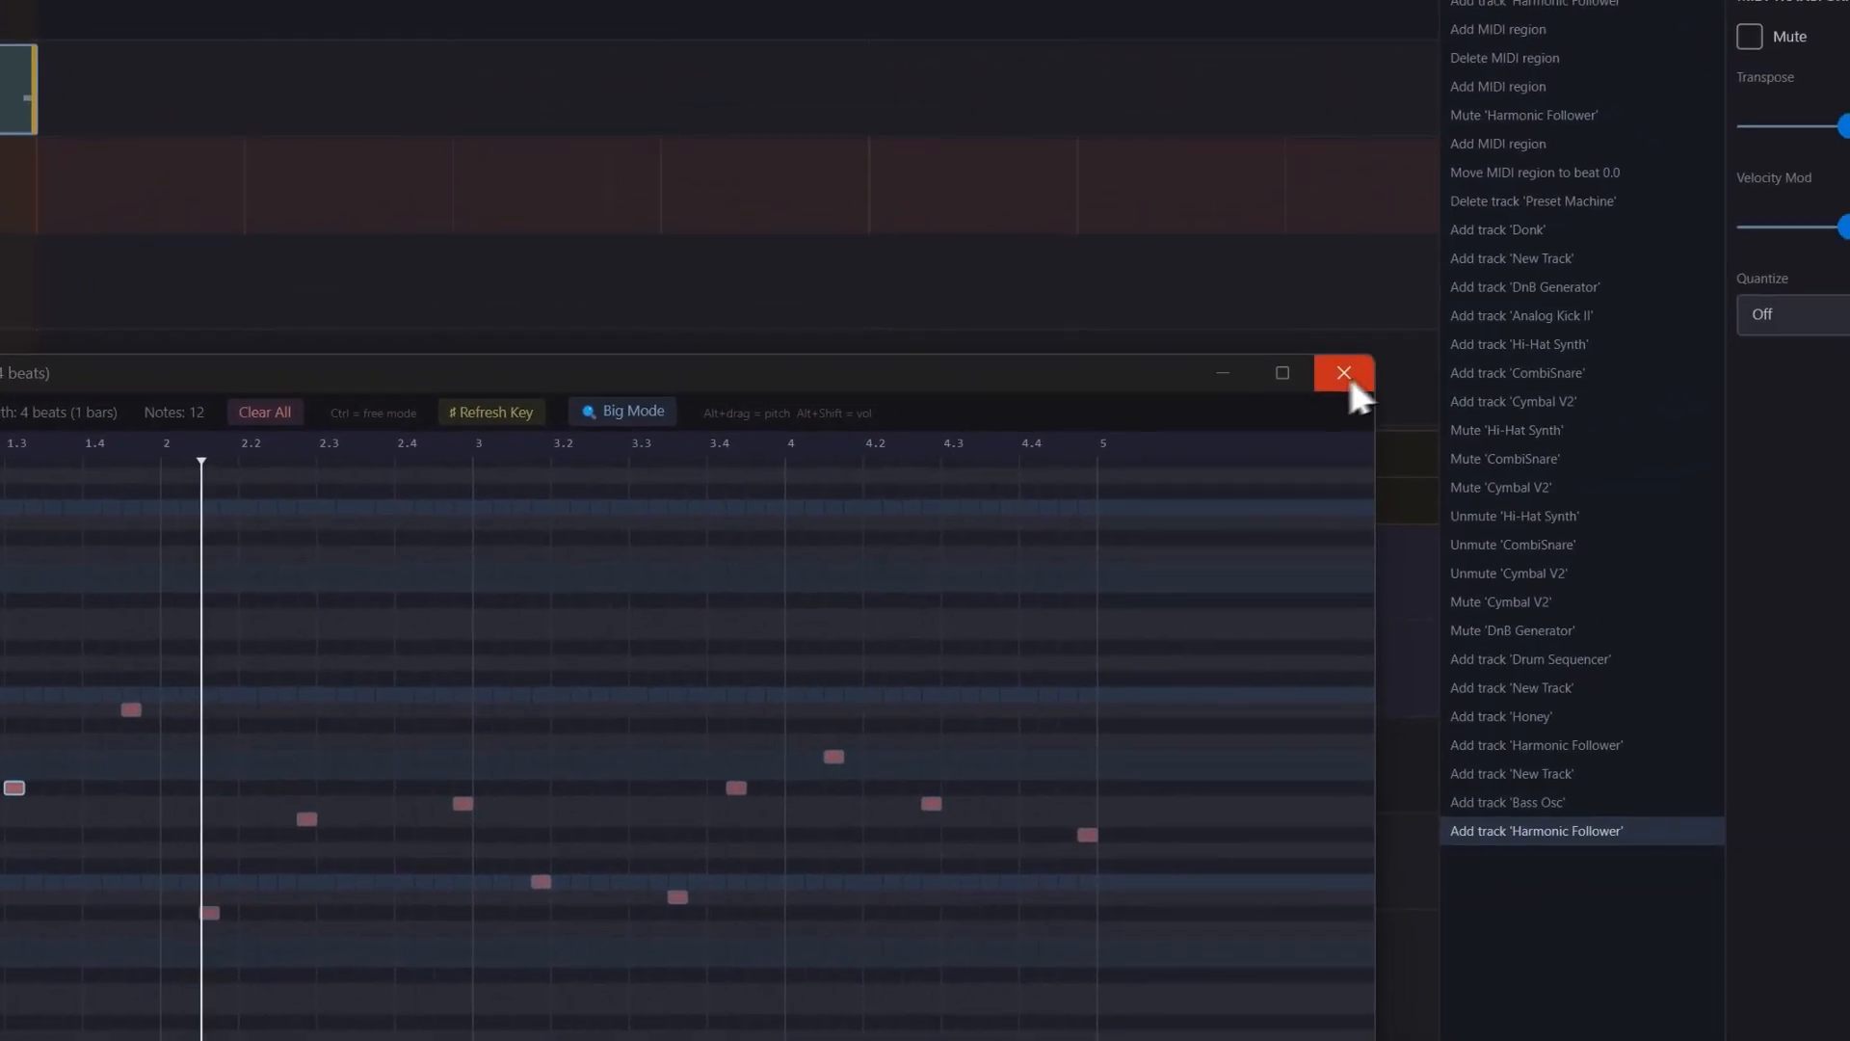
left_click(1588, 303)
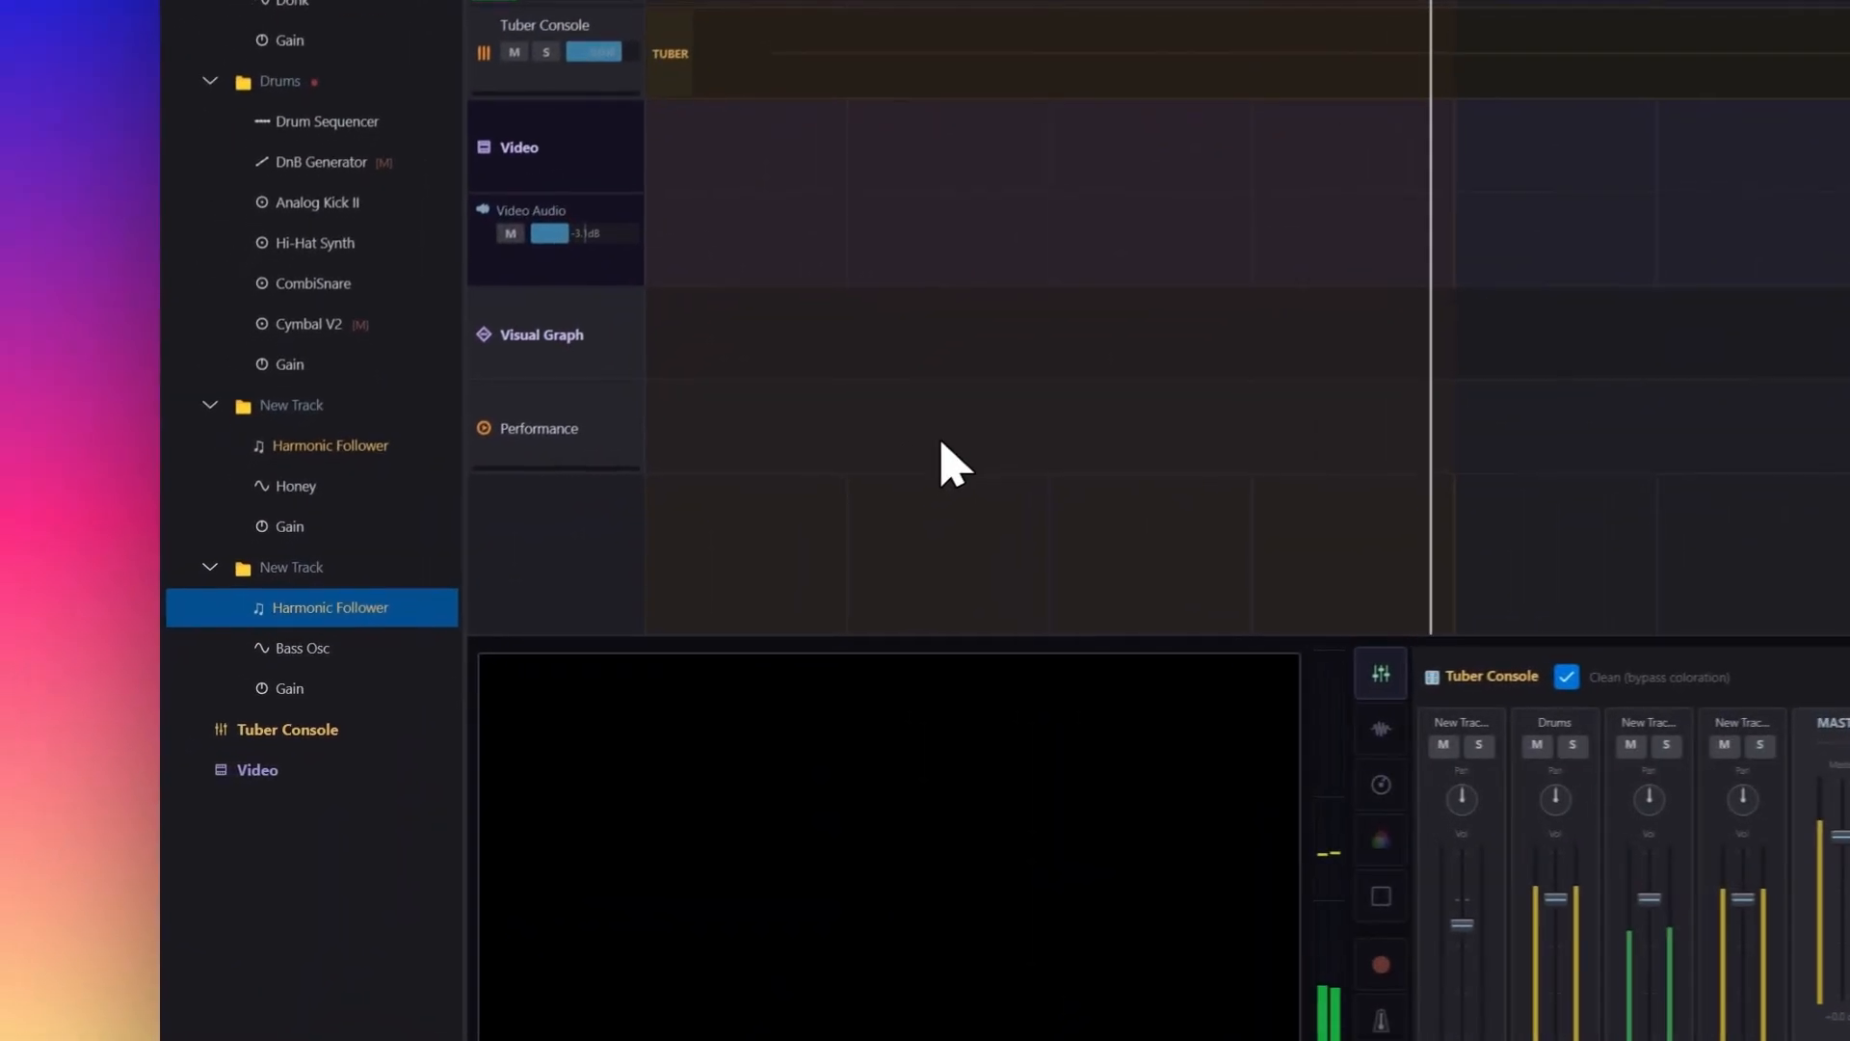
Step: Modulate the Bass Osc track's Gain volume from CV Bus 0 at a depth of -5, and close the editor
double_click(328, 690)
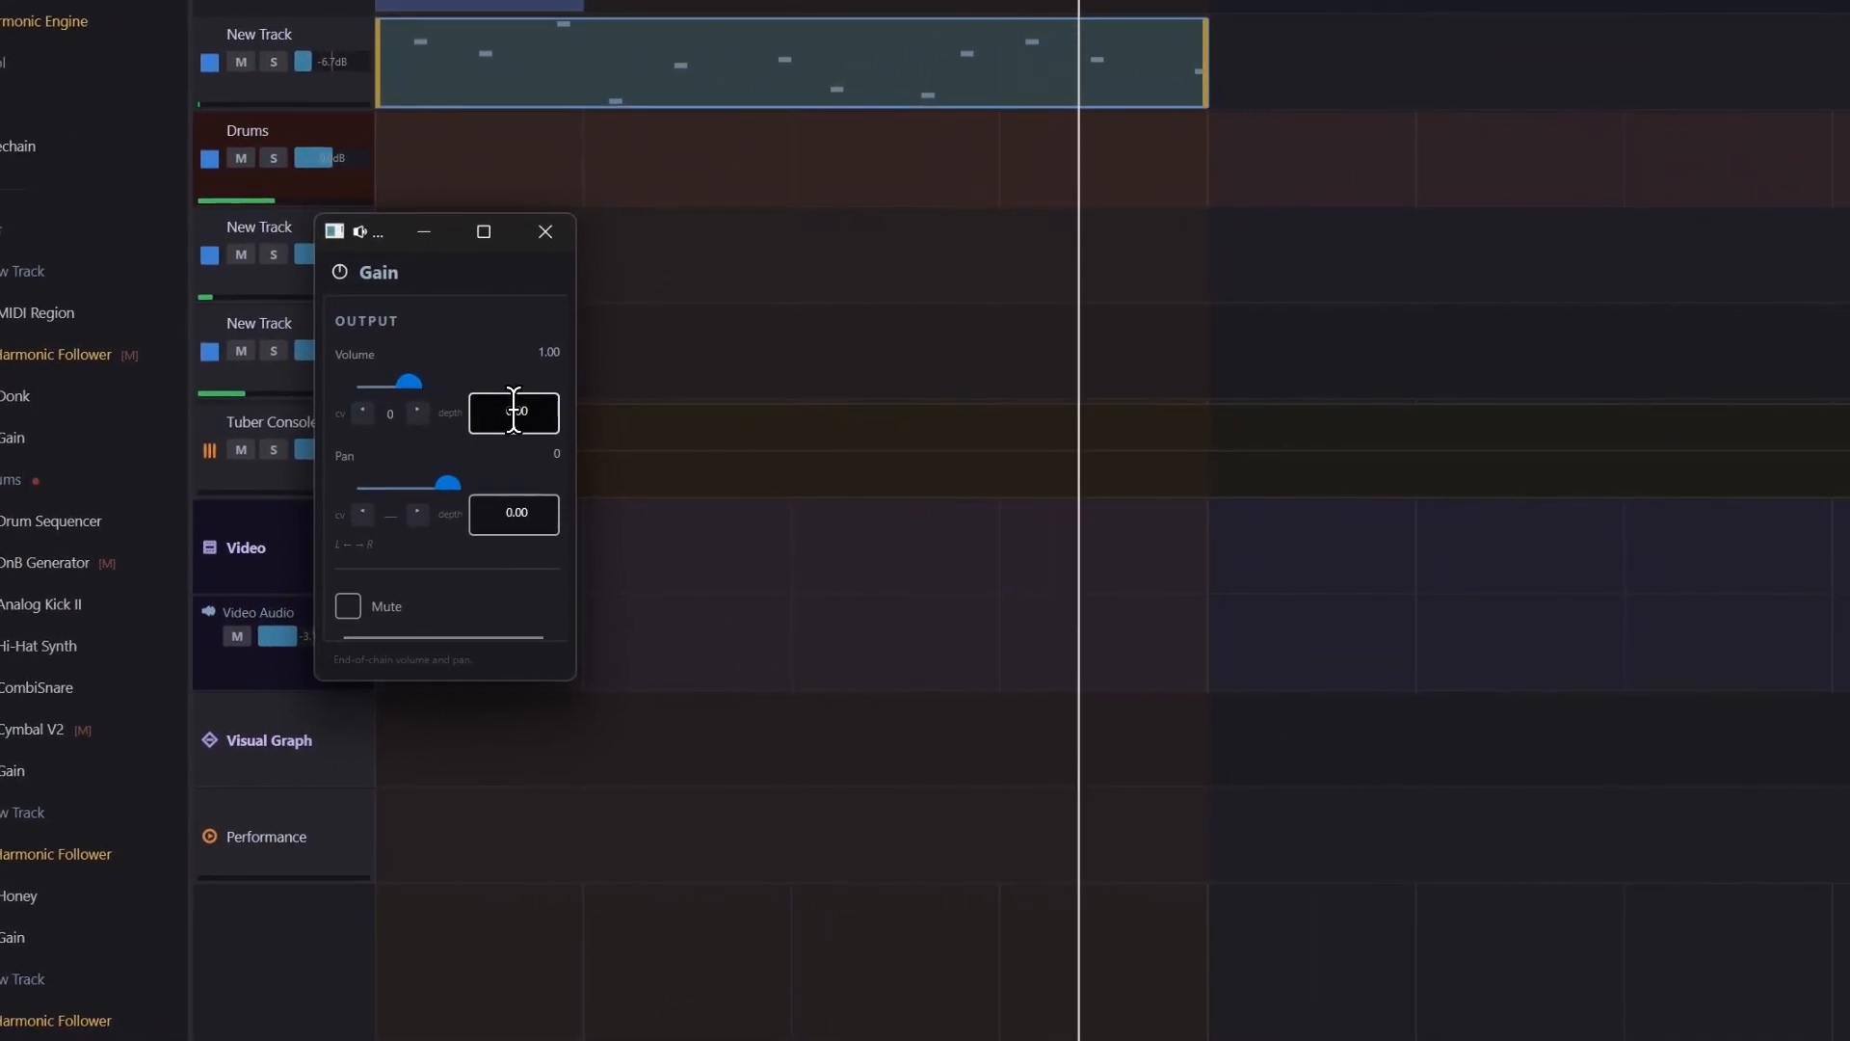
left_click_drag(535, 413, 486, 415)
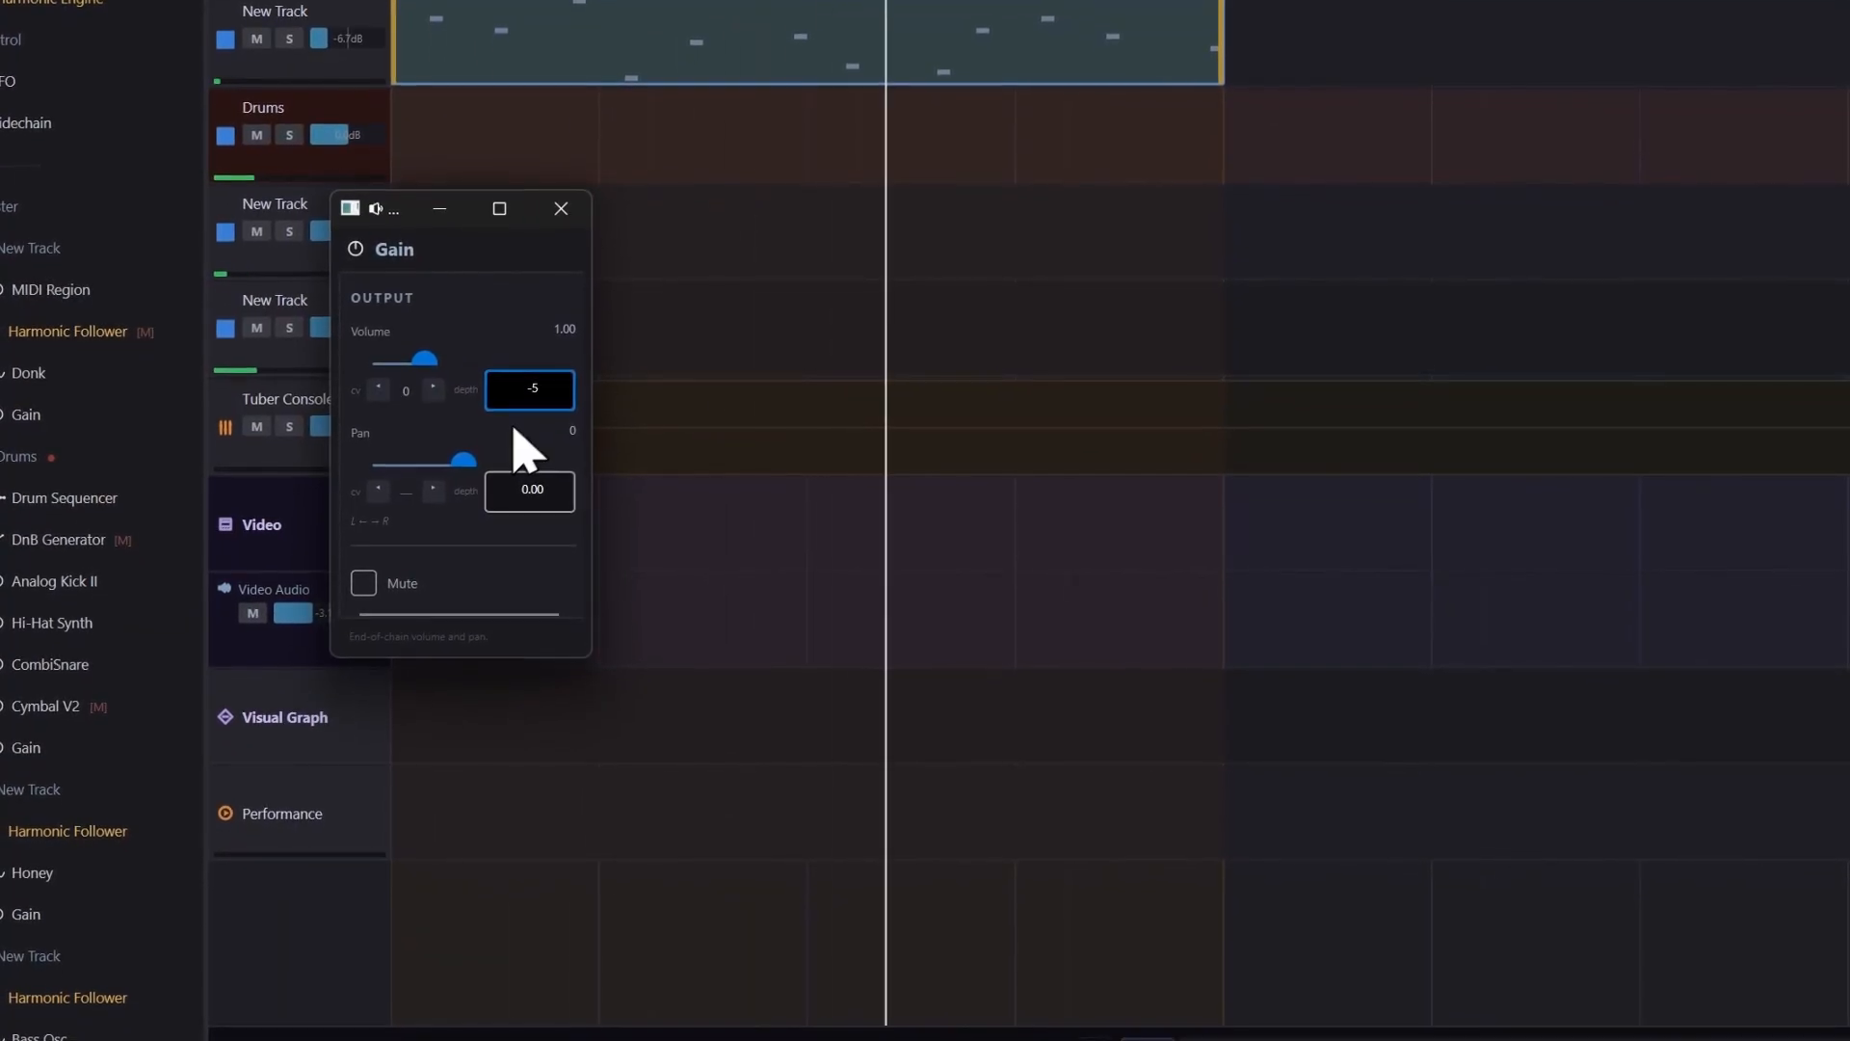
left_click(561, 209)
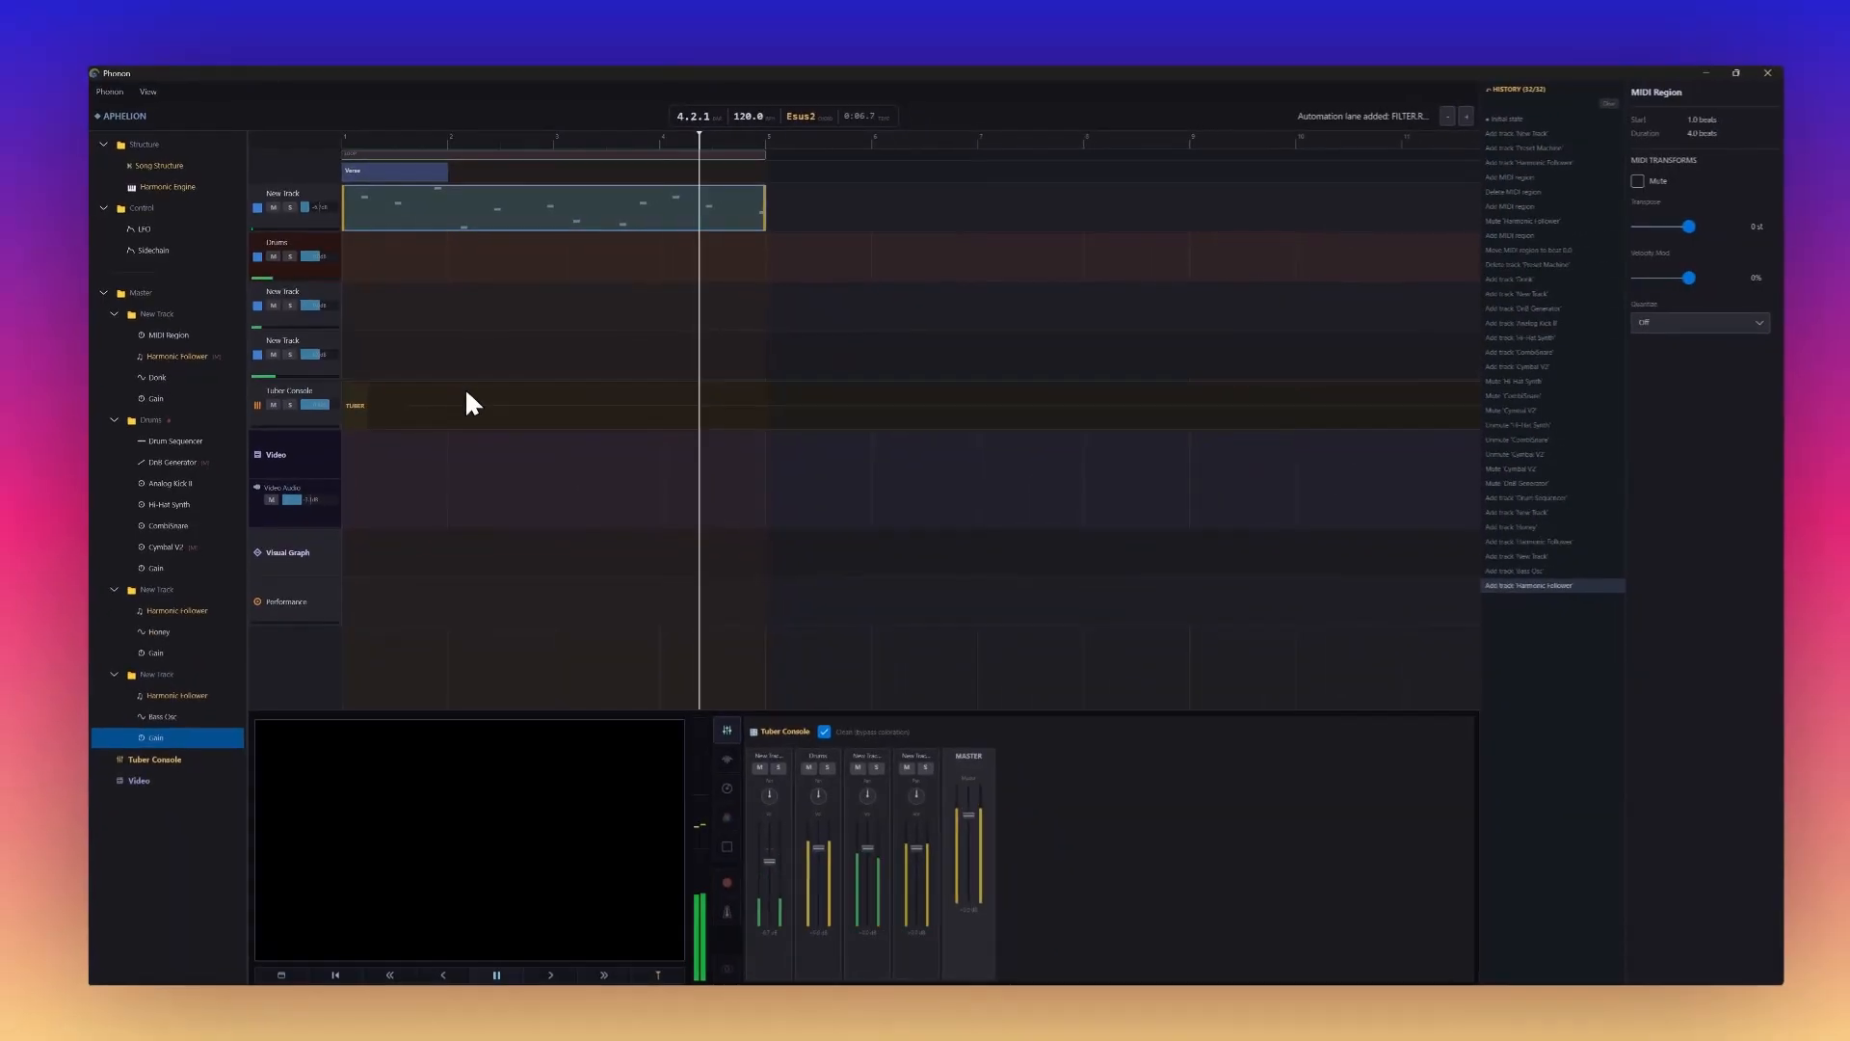
Step: Pause playback to review the Bass Osc track's Gain volume modulation, and close the editor
key("space")
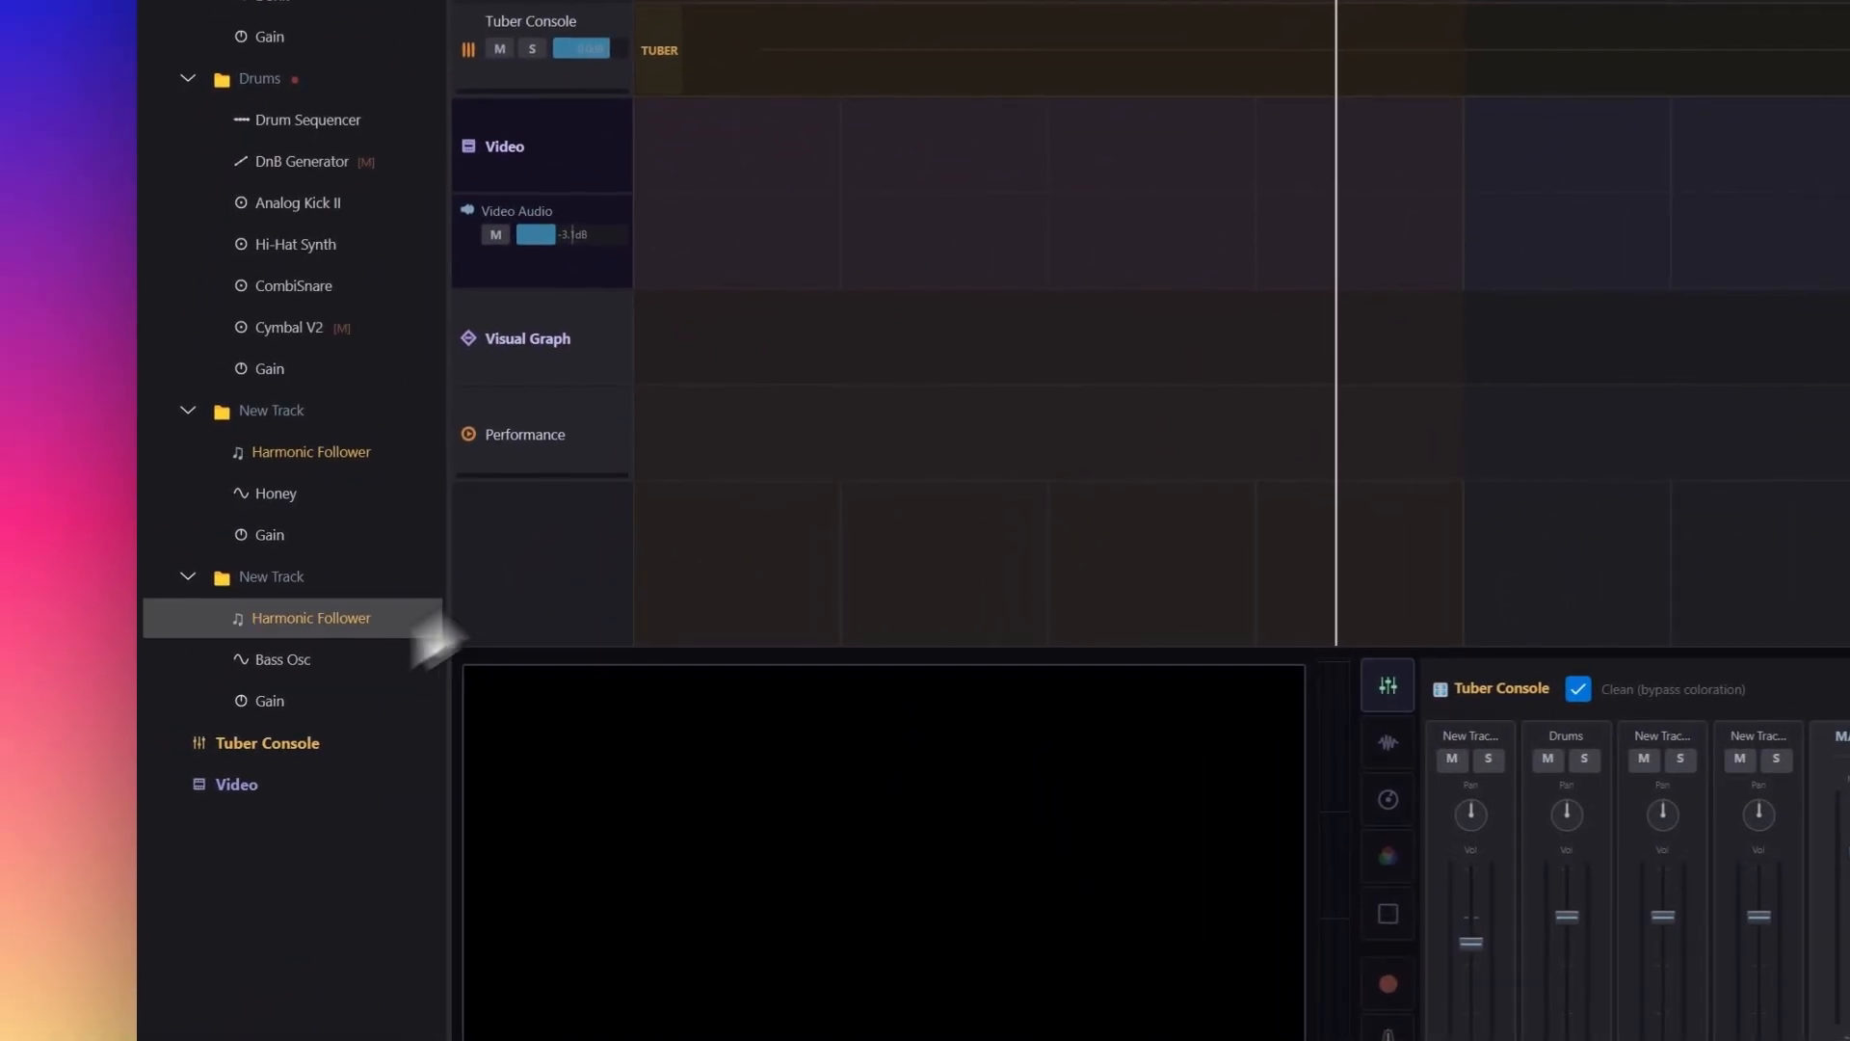
left_click(340, 687)
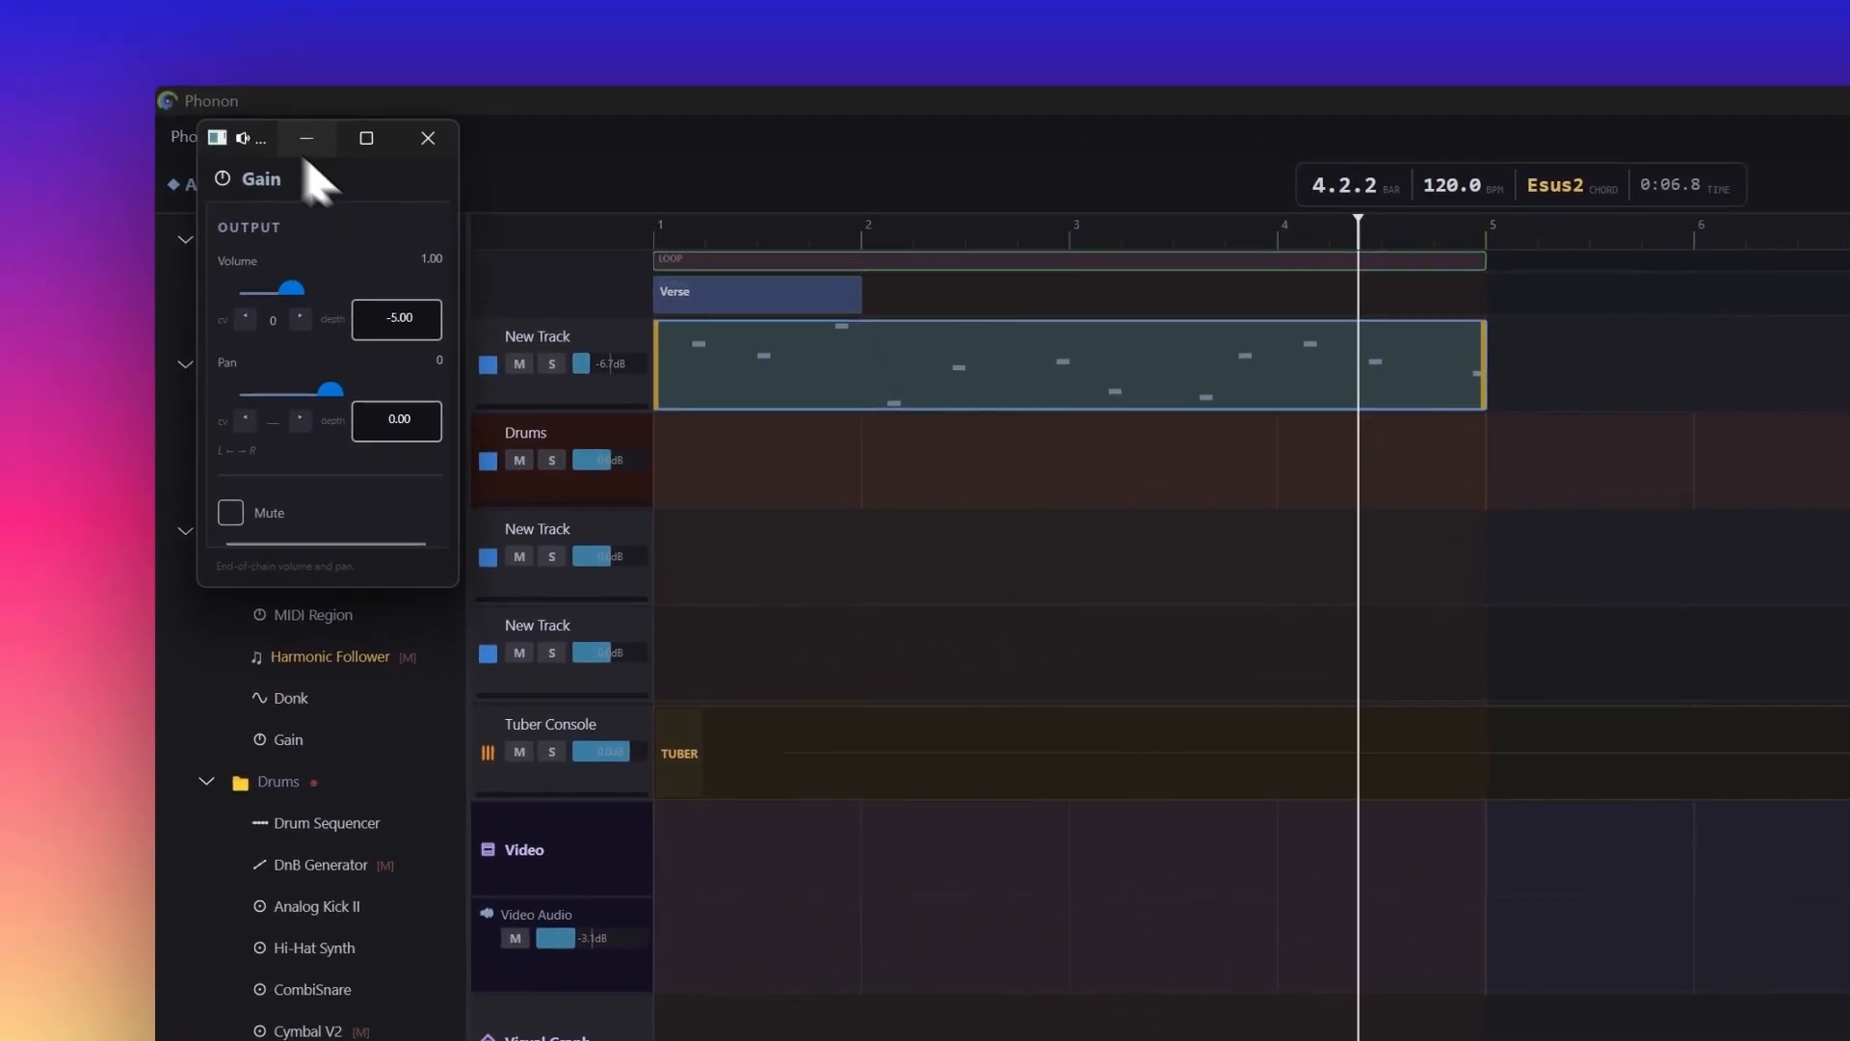
left_click_drag(266, 143, 1073, 644)
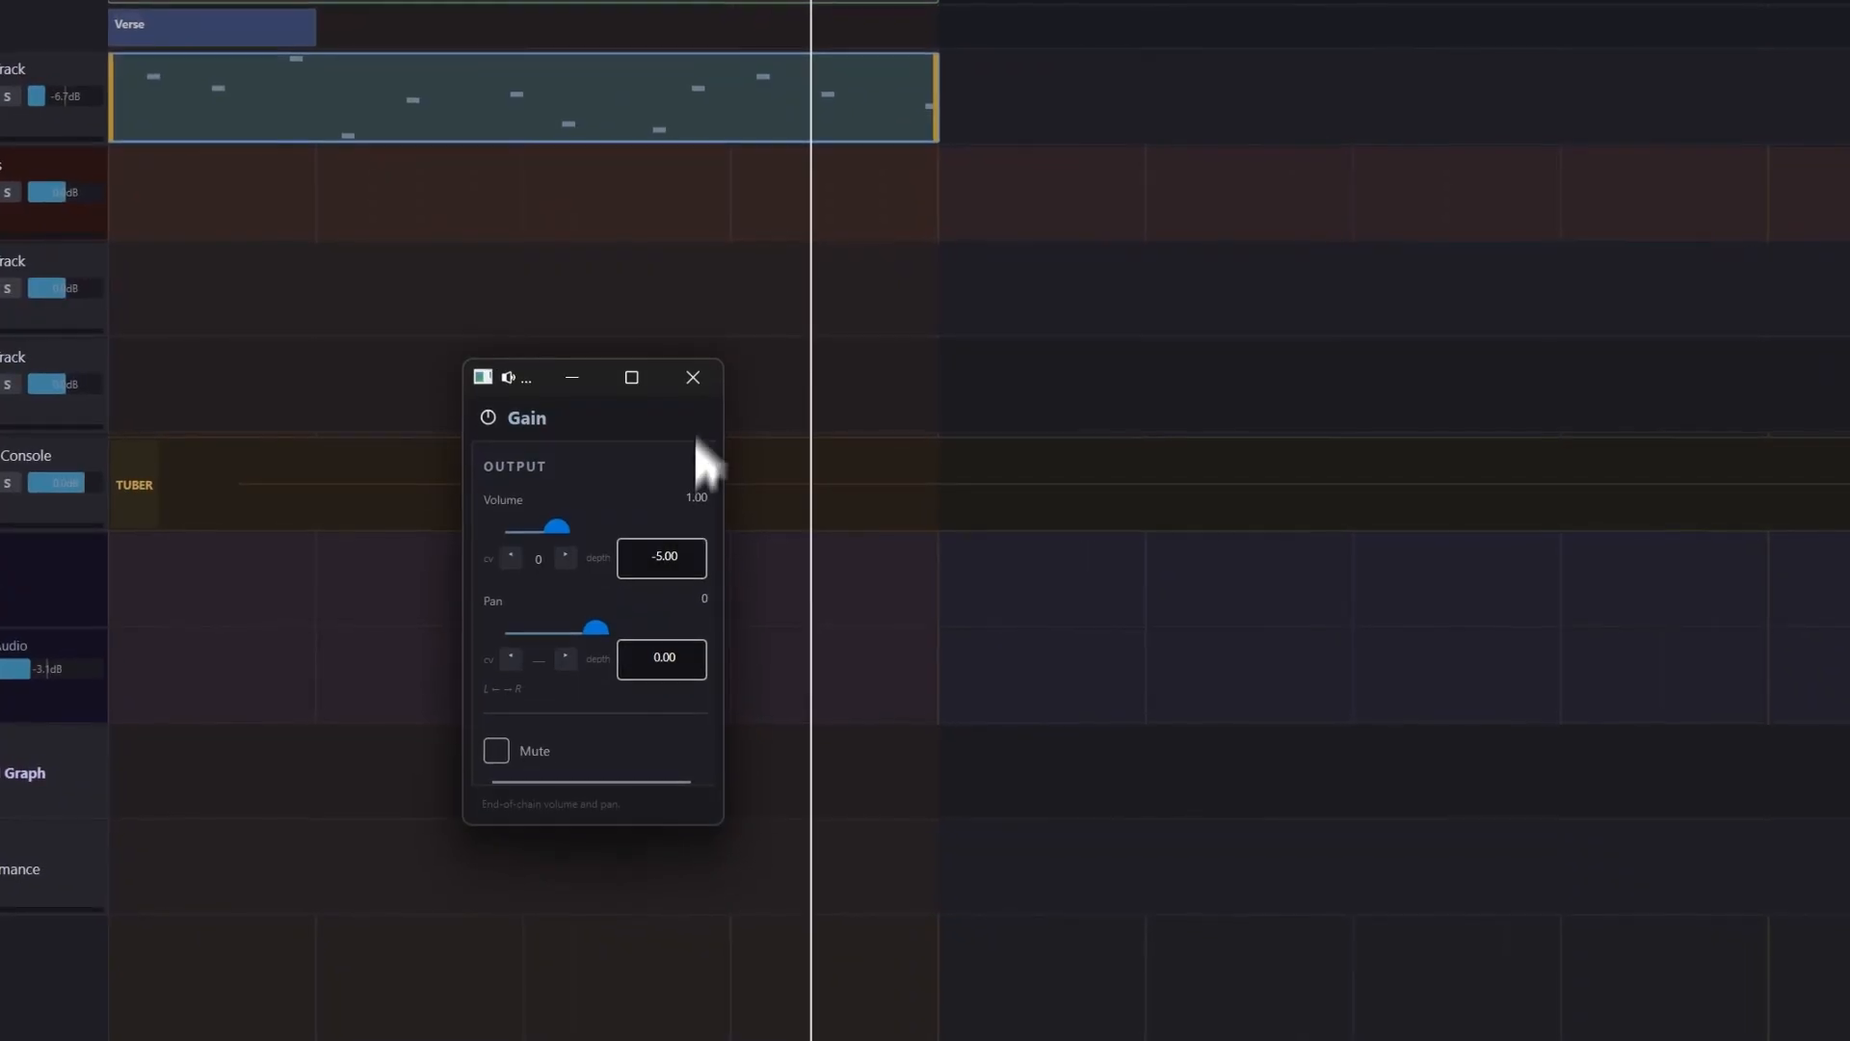
left_click(694, 378)
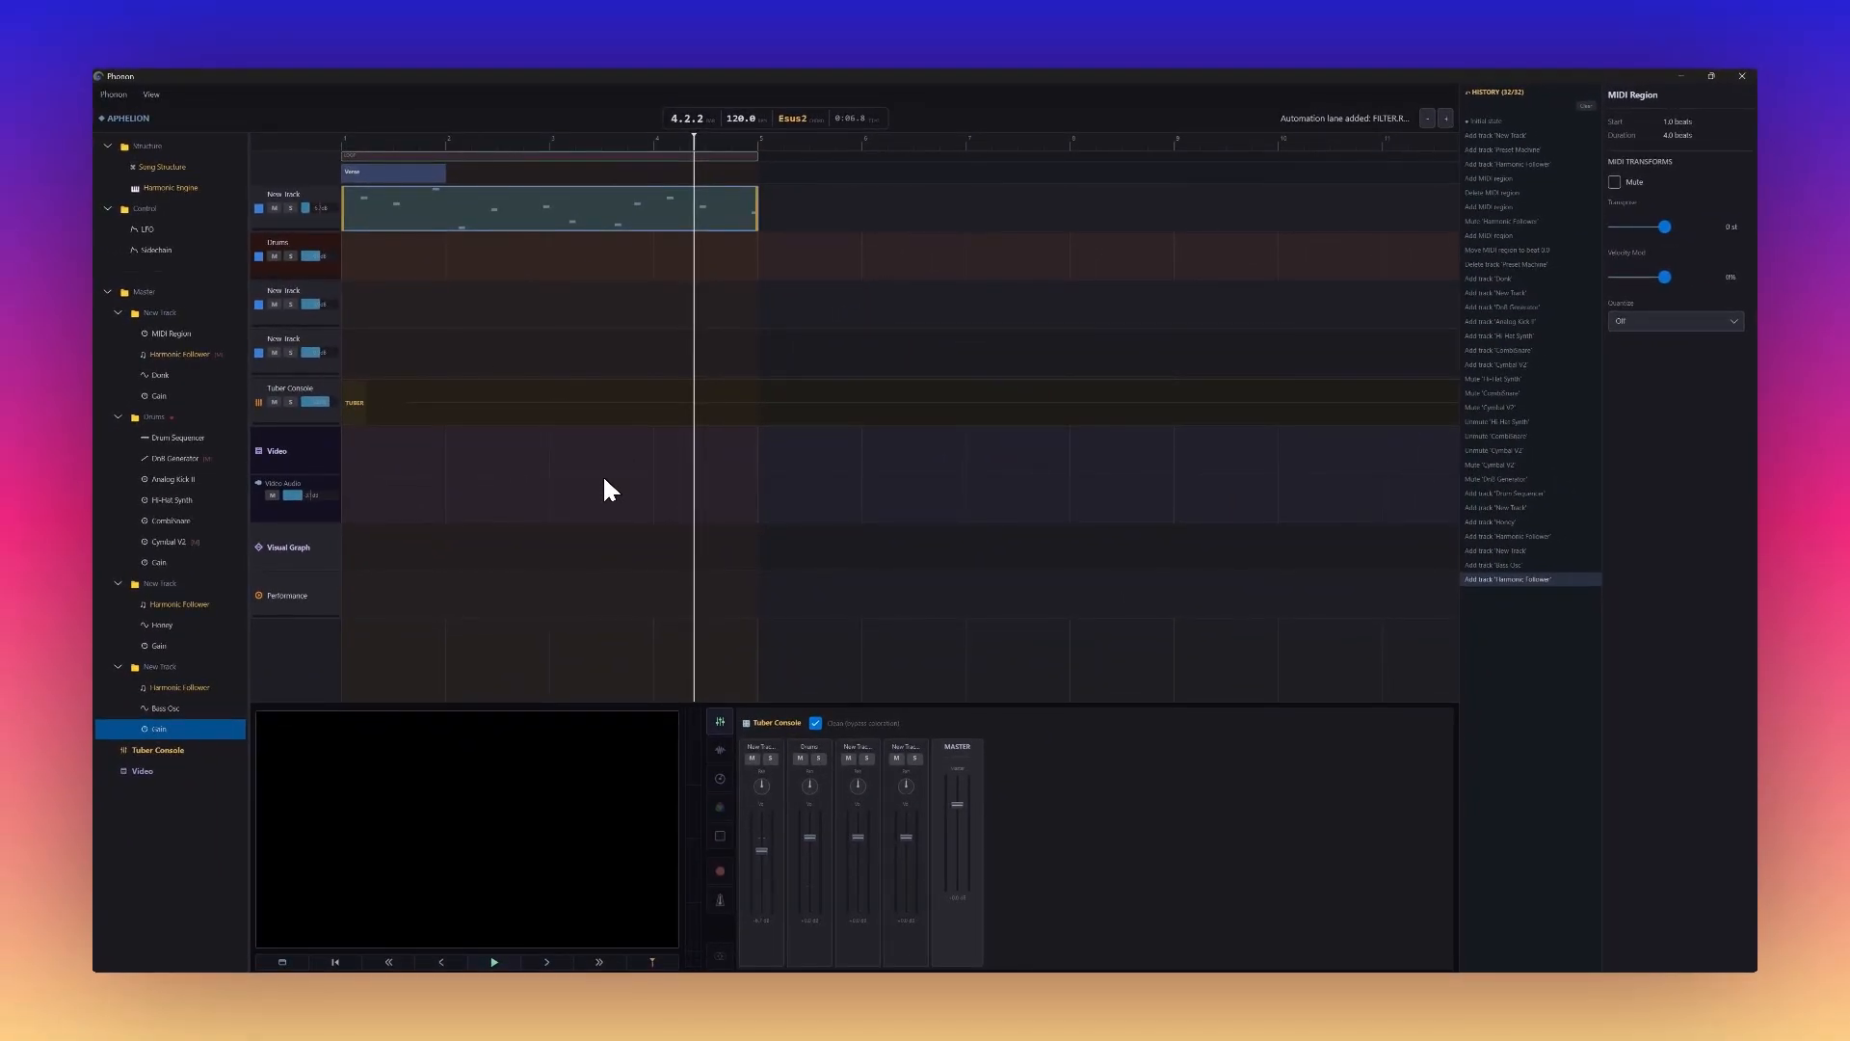
key("space")
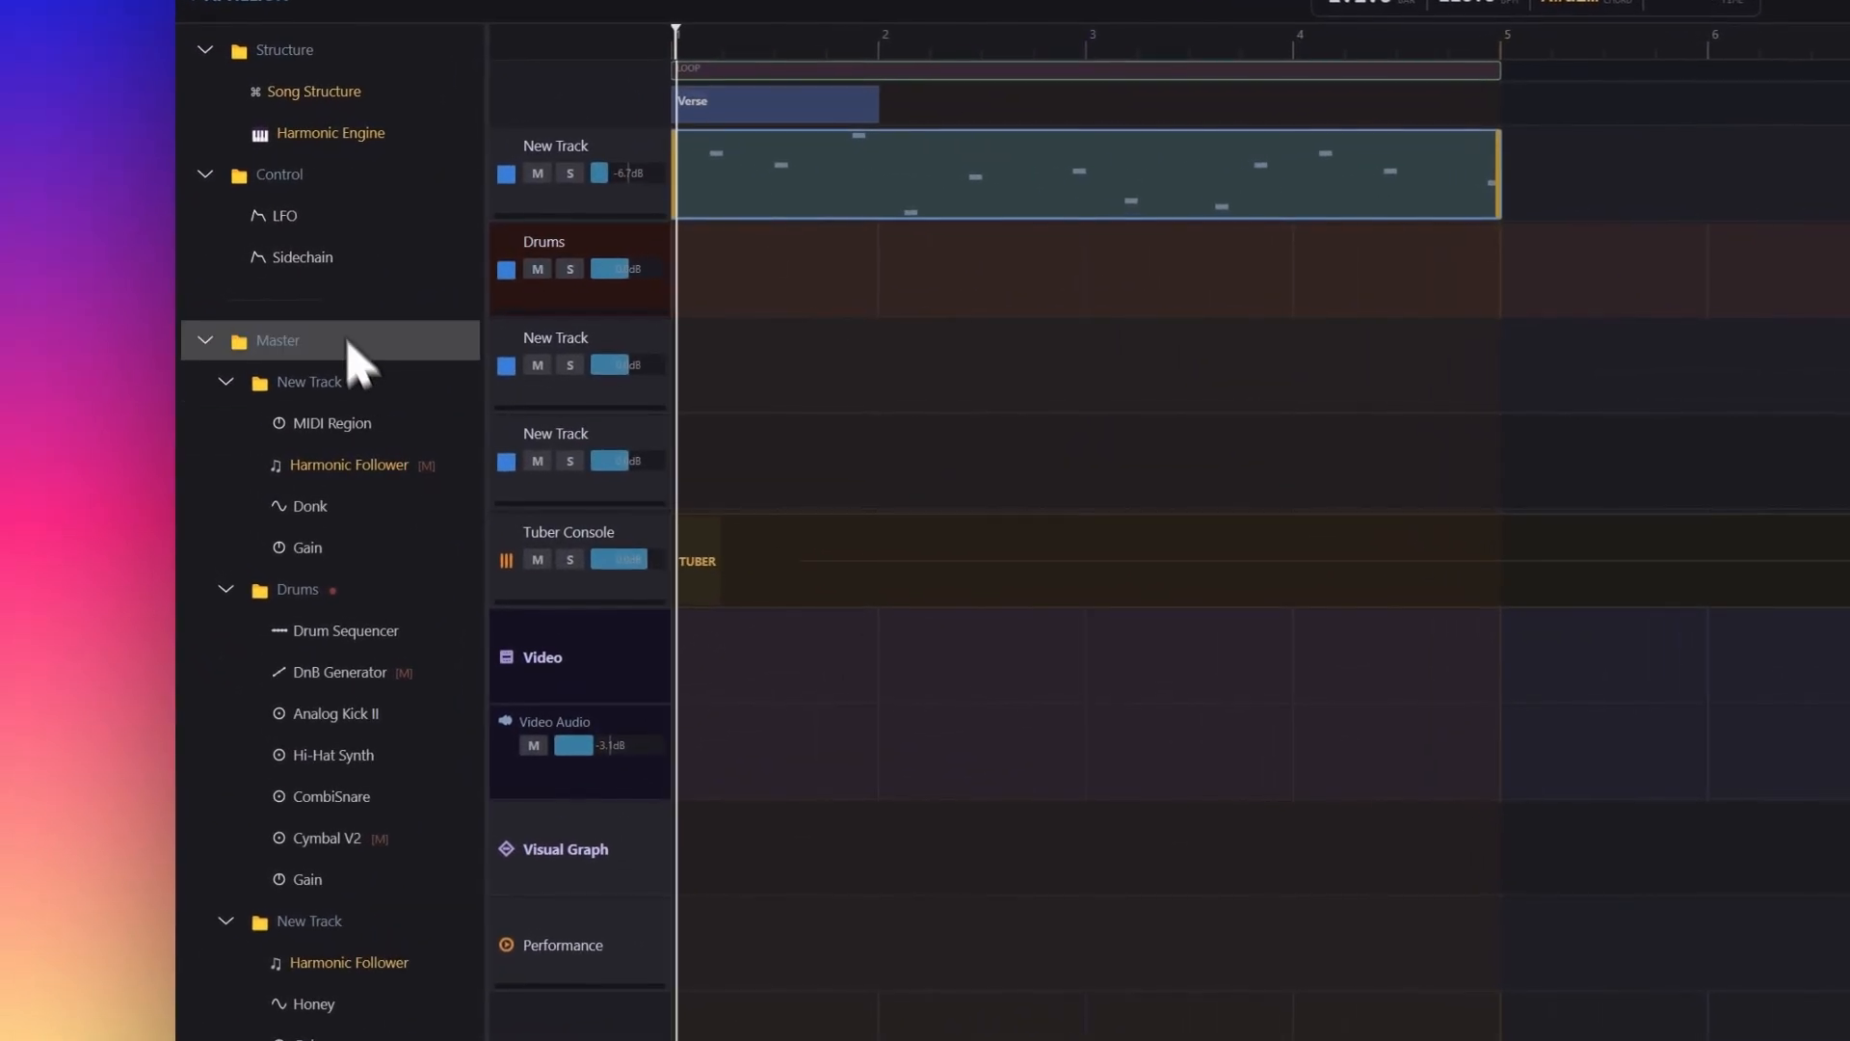
Step: Add an audio track under Master and import the Voices, Futzed, Male Anchor recording from the Music folder at bar 1
right_click(320, 340)
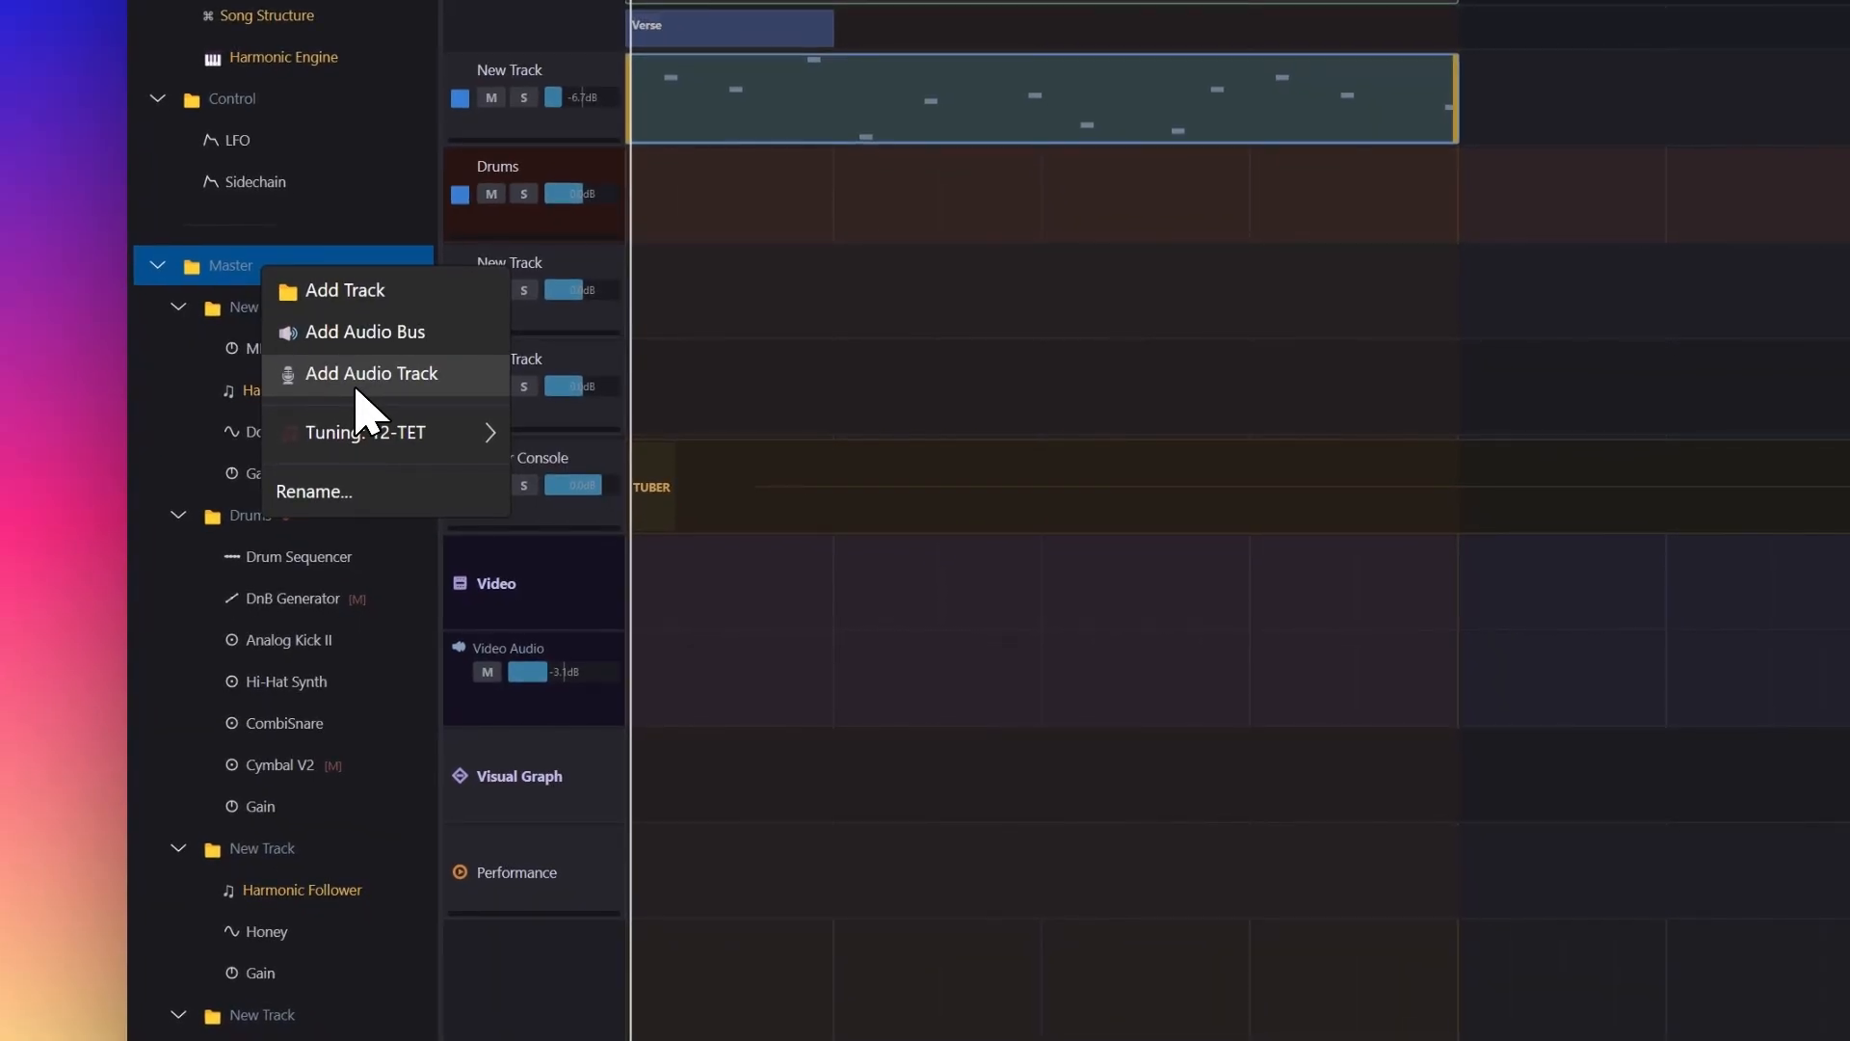
left_click(352, 382)
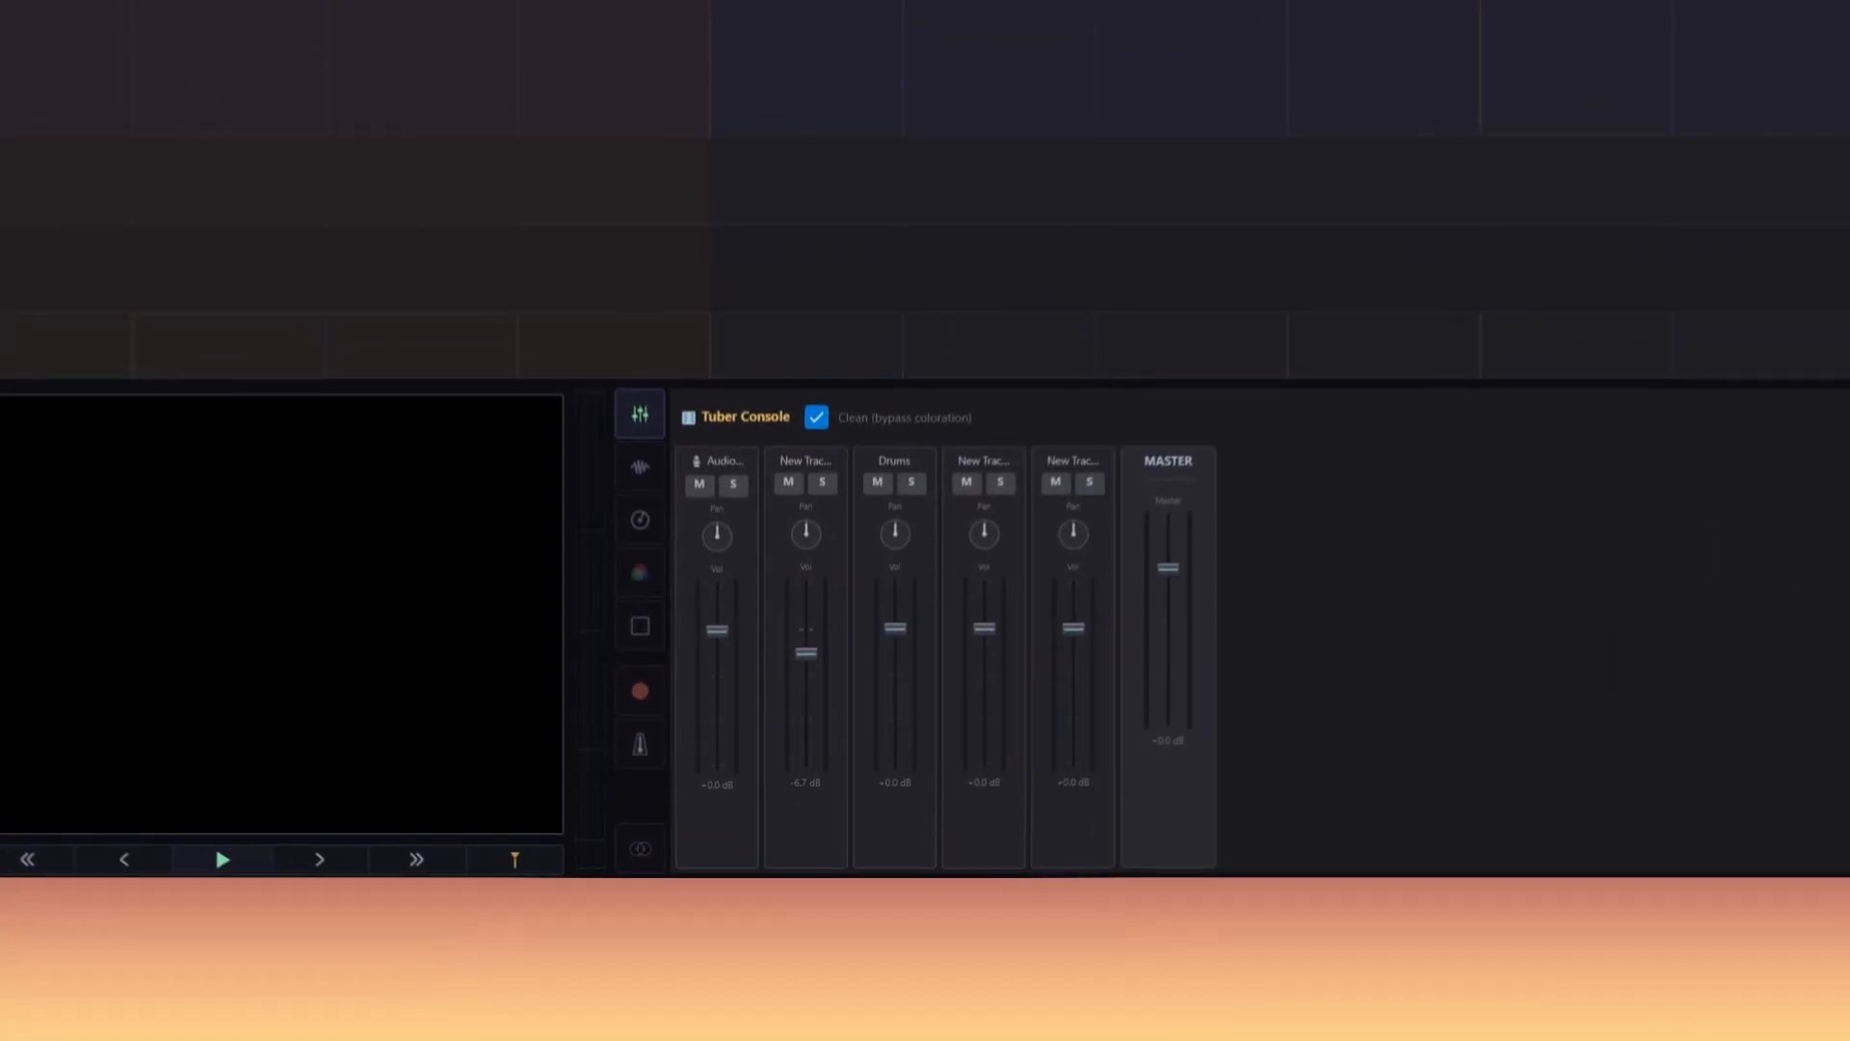
mouse_move(836, 974)
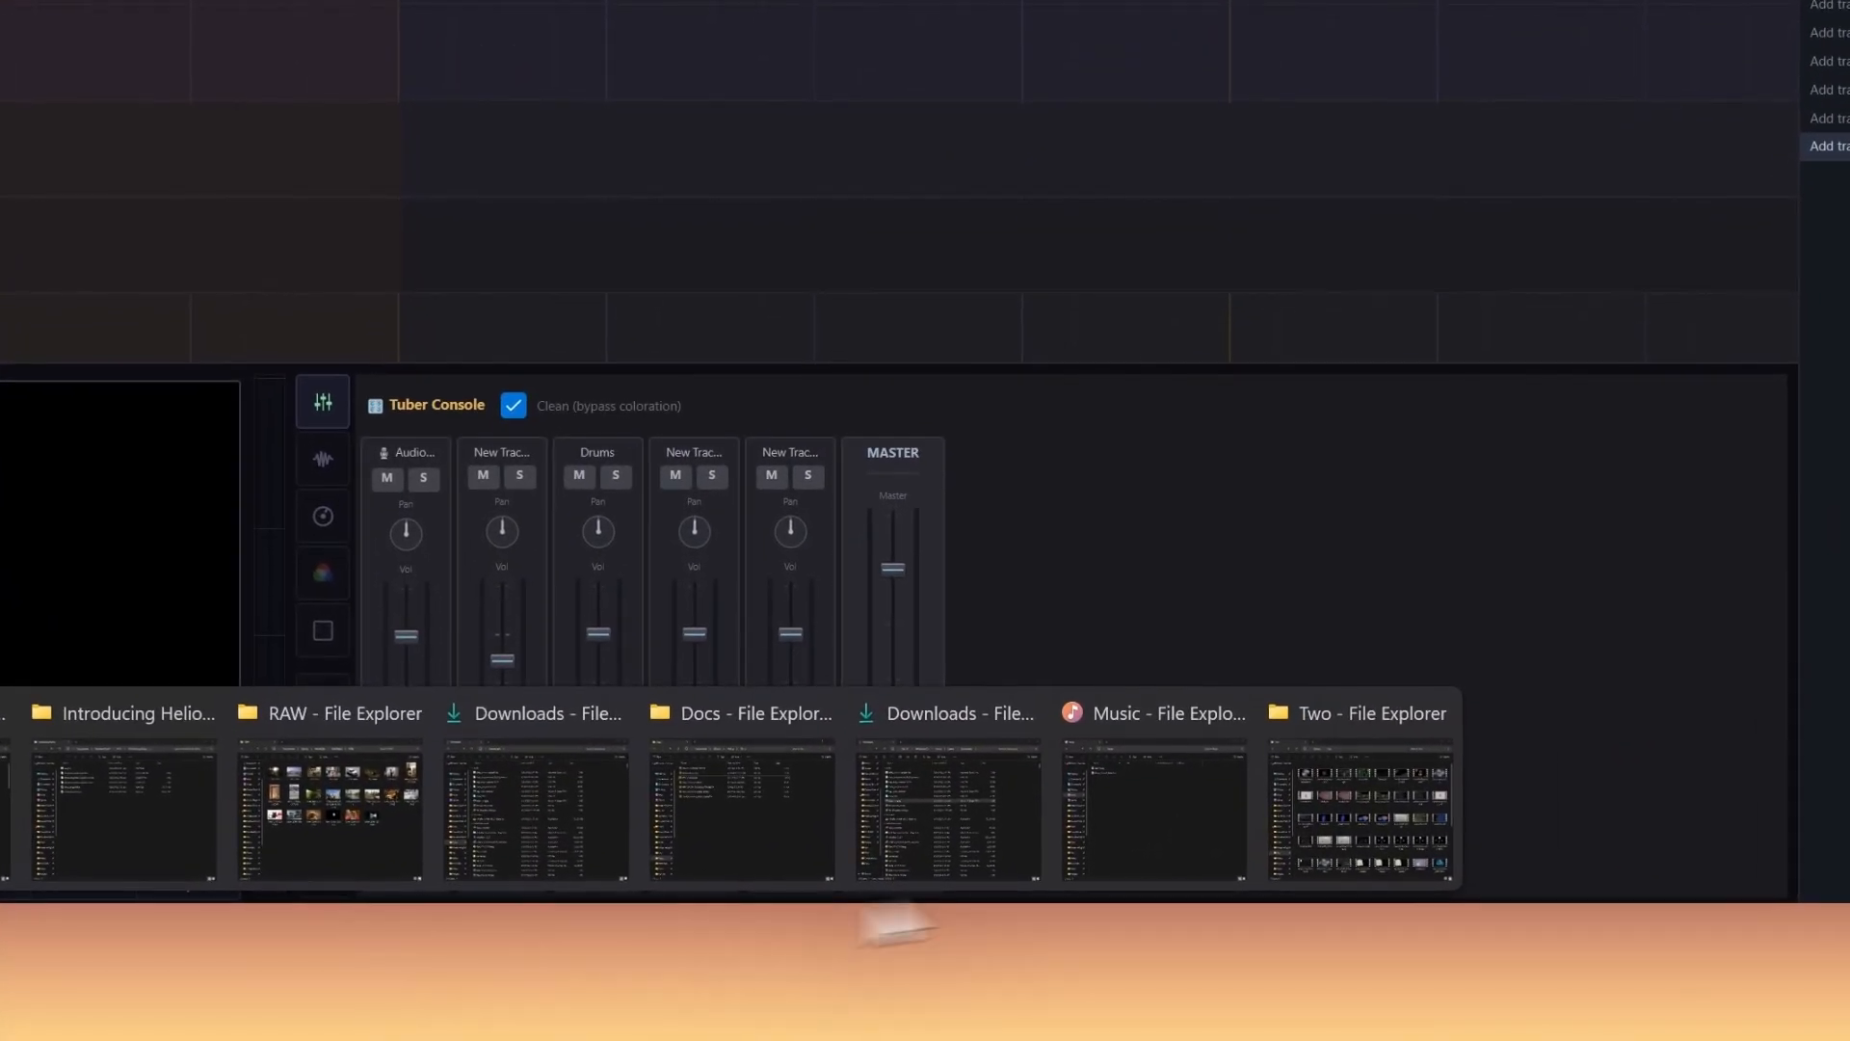
left_click(1112, 865)
left_click_drag(886, 330, 131, 224)
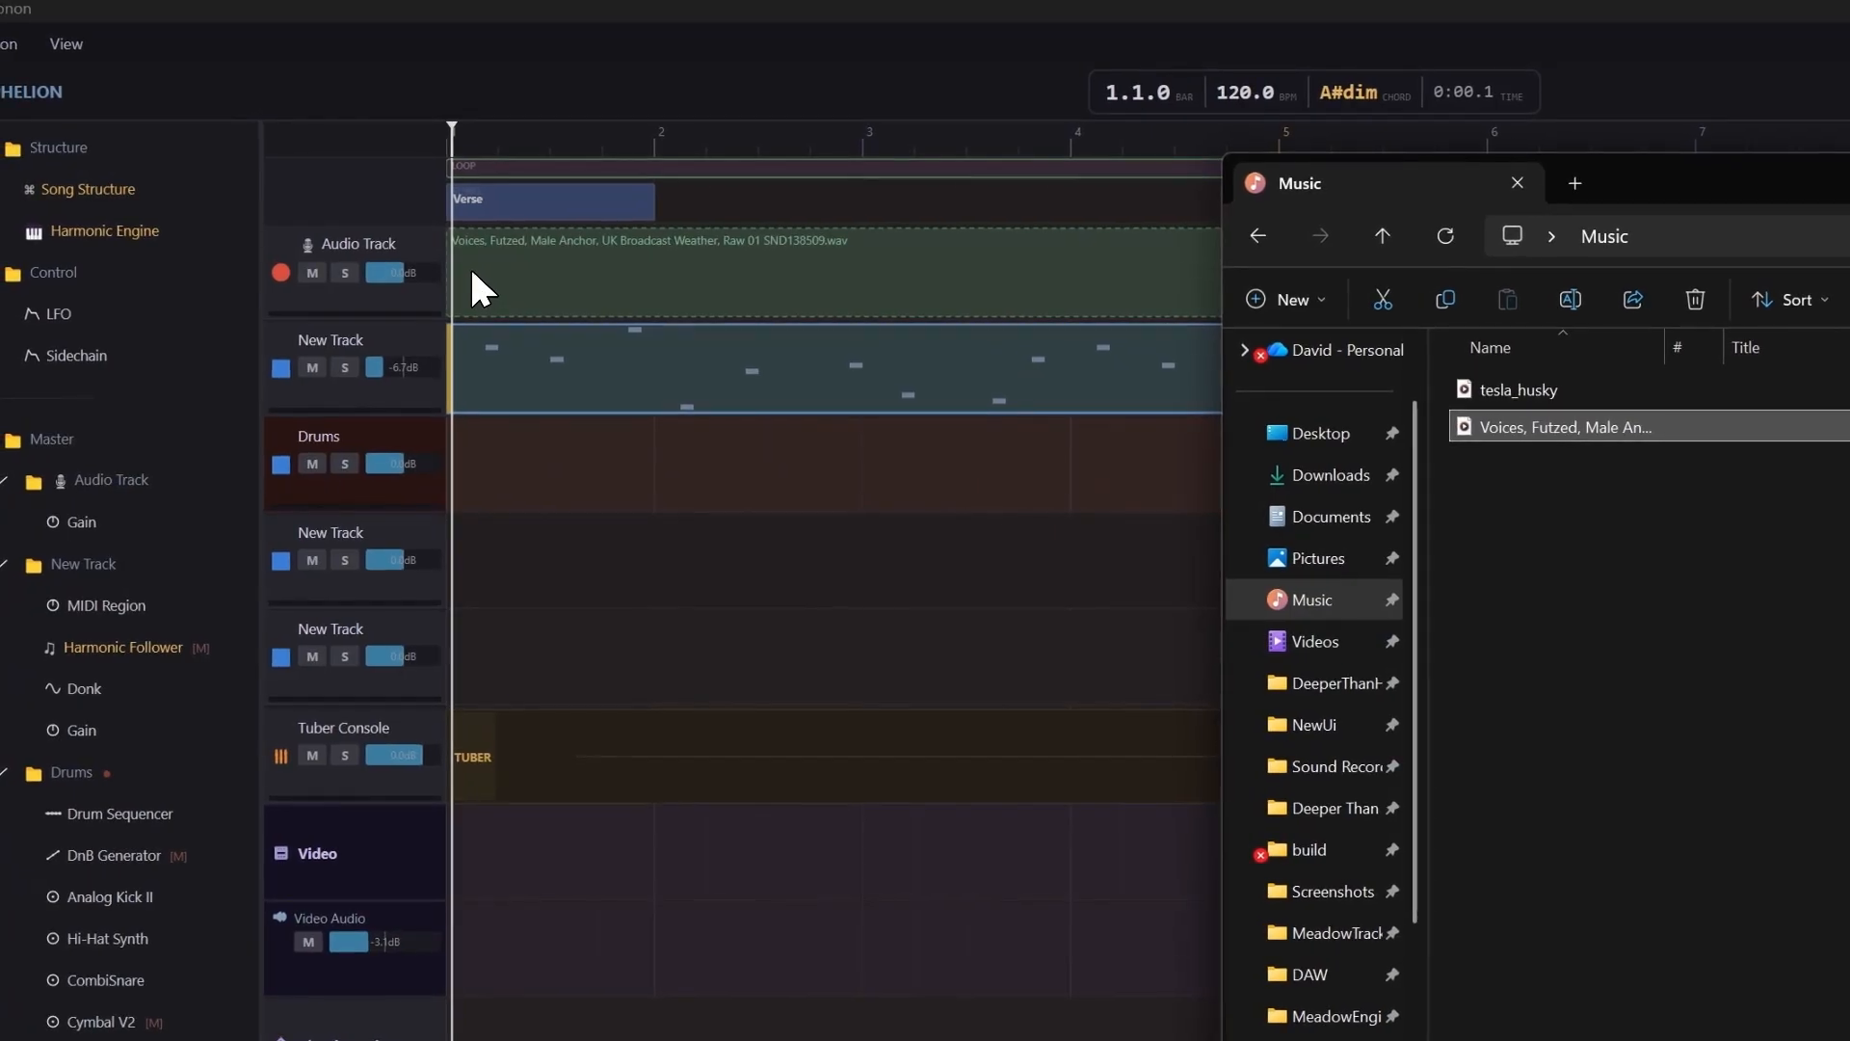
left_click_drag(474, 273, 475, 273)
left_click(532, 15)
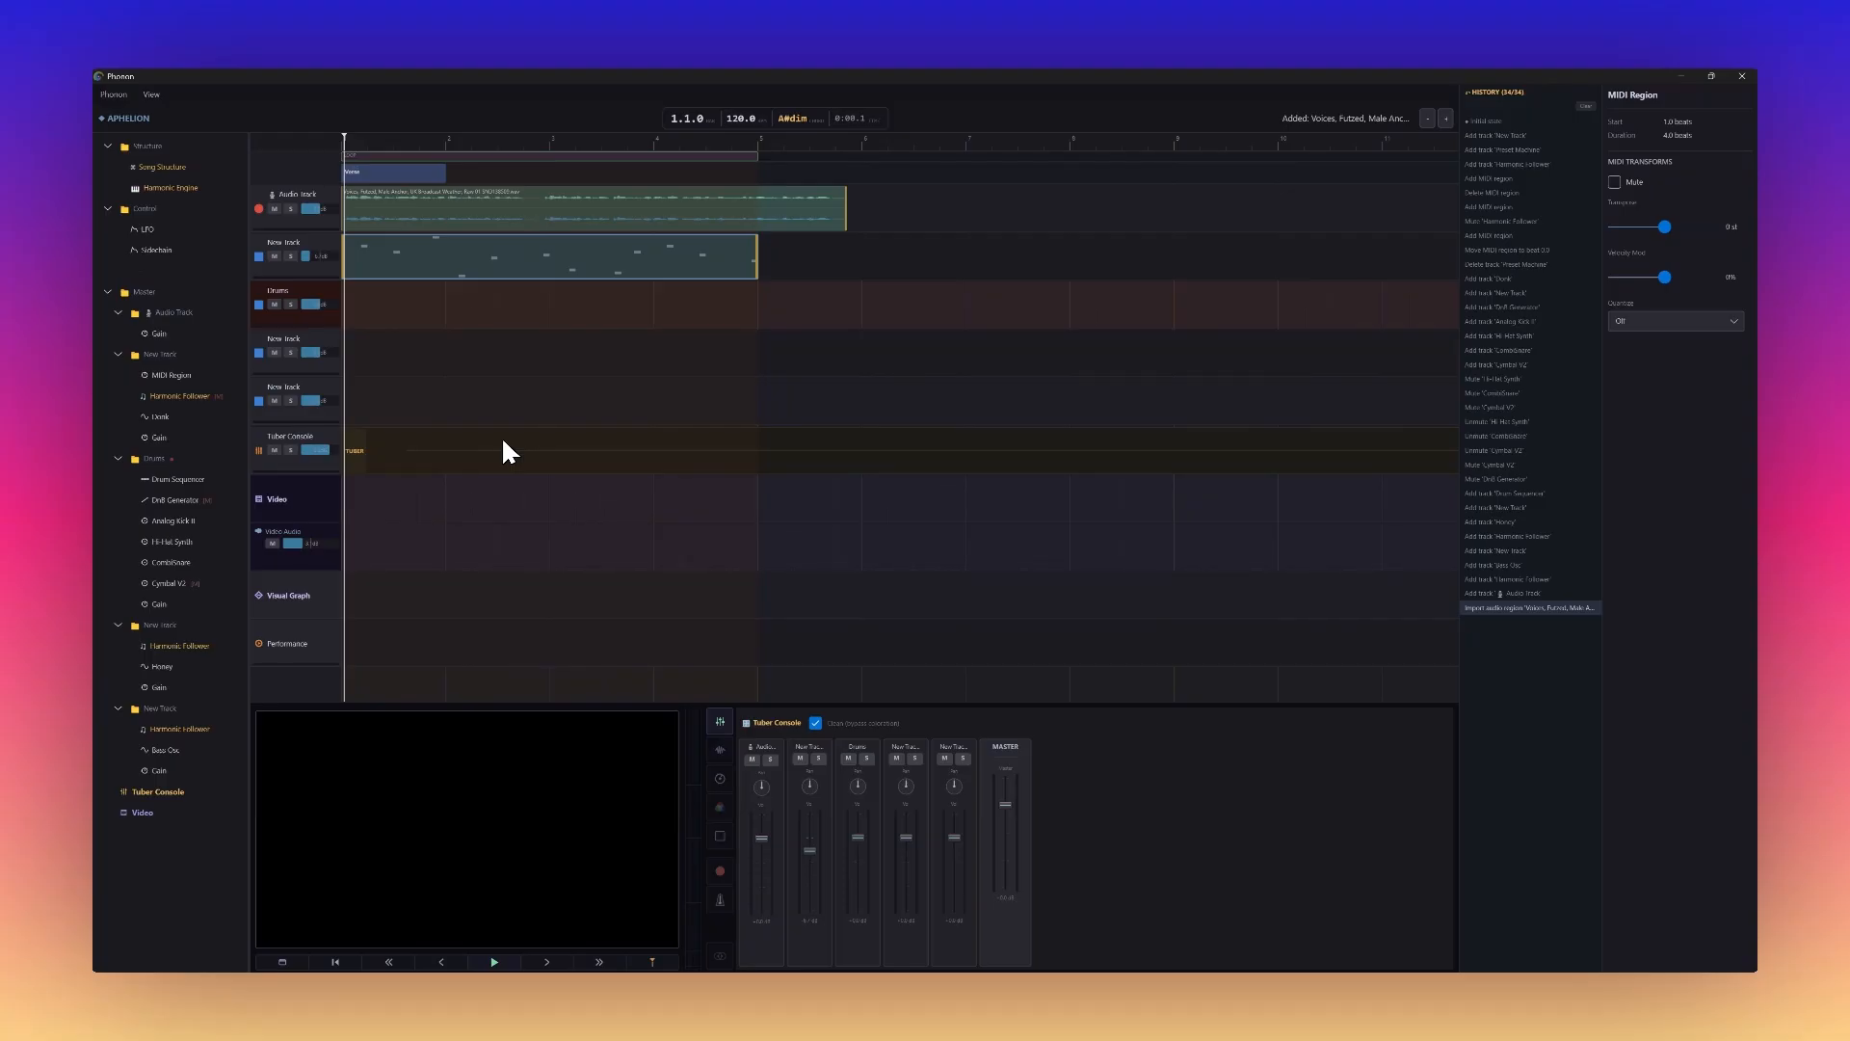
key("space")
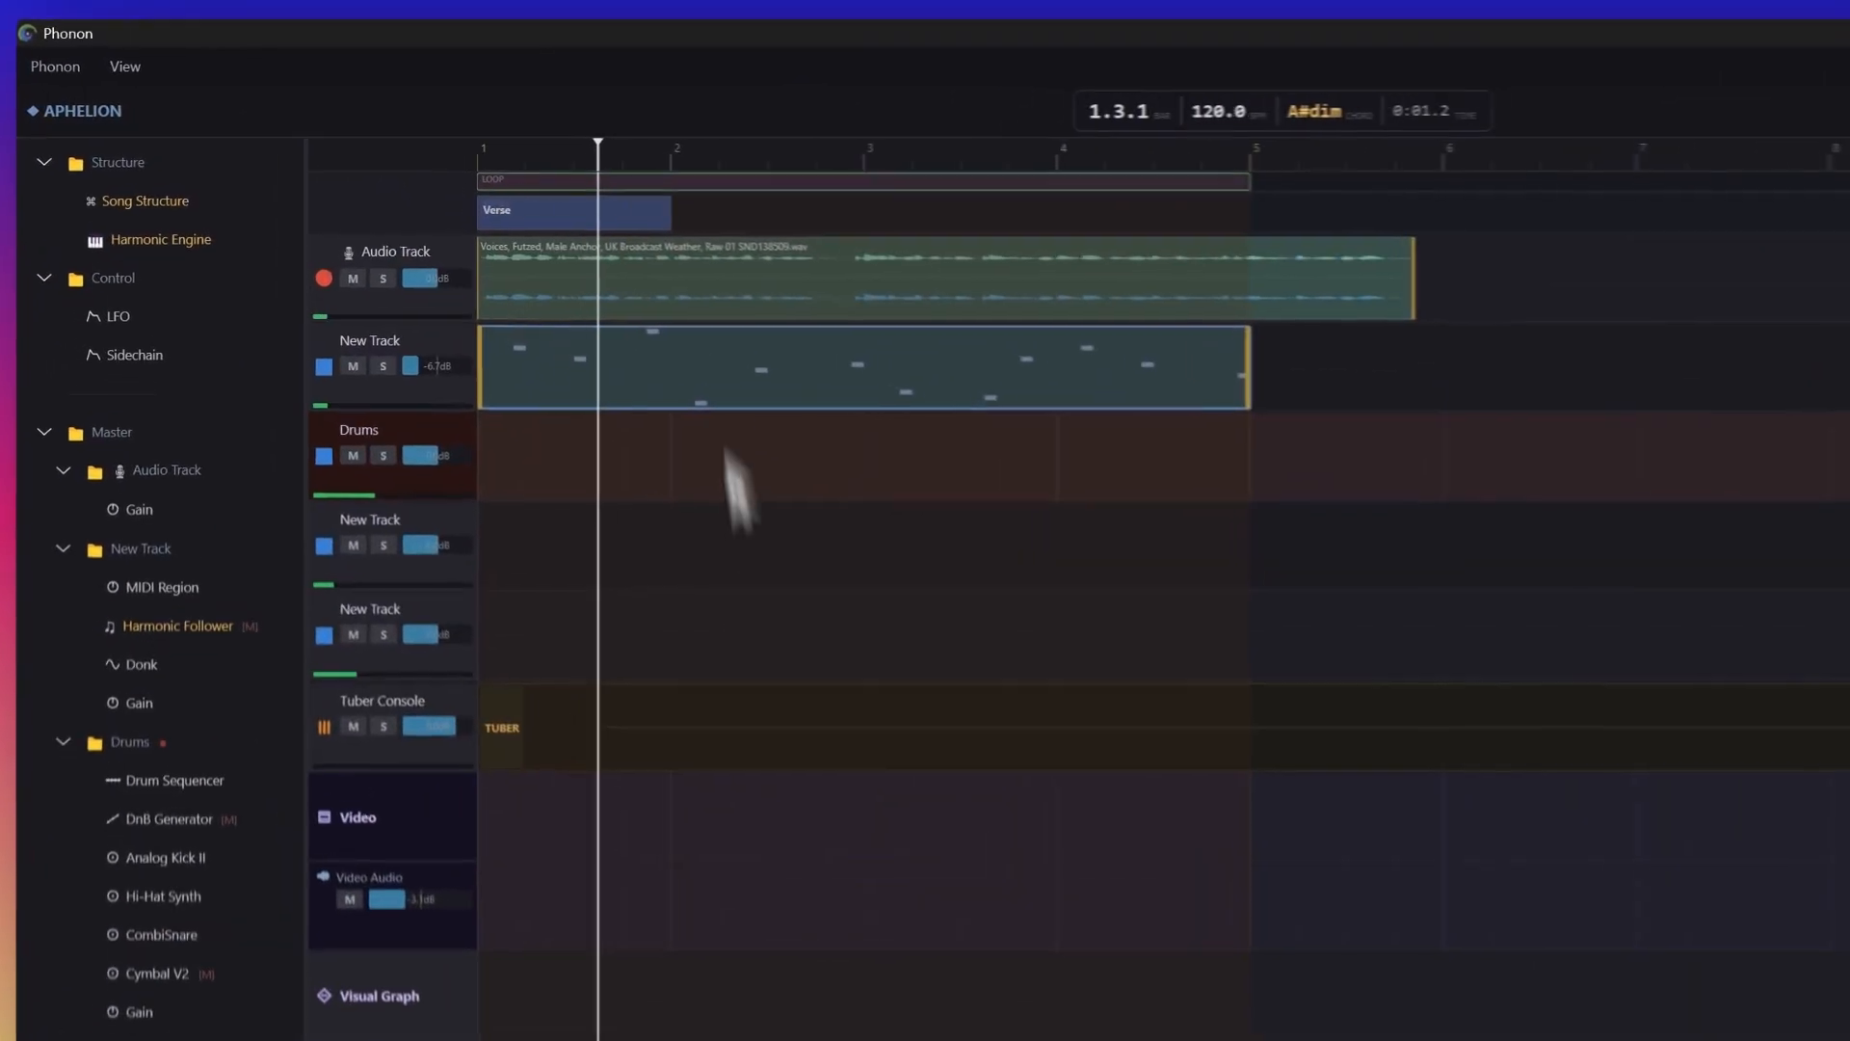
left_click(411, 258)
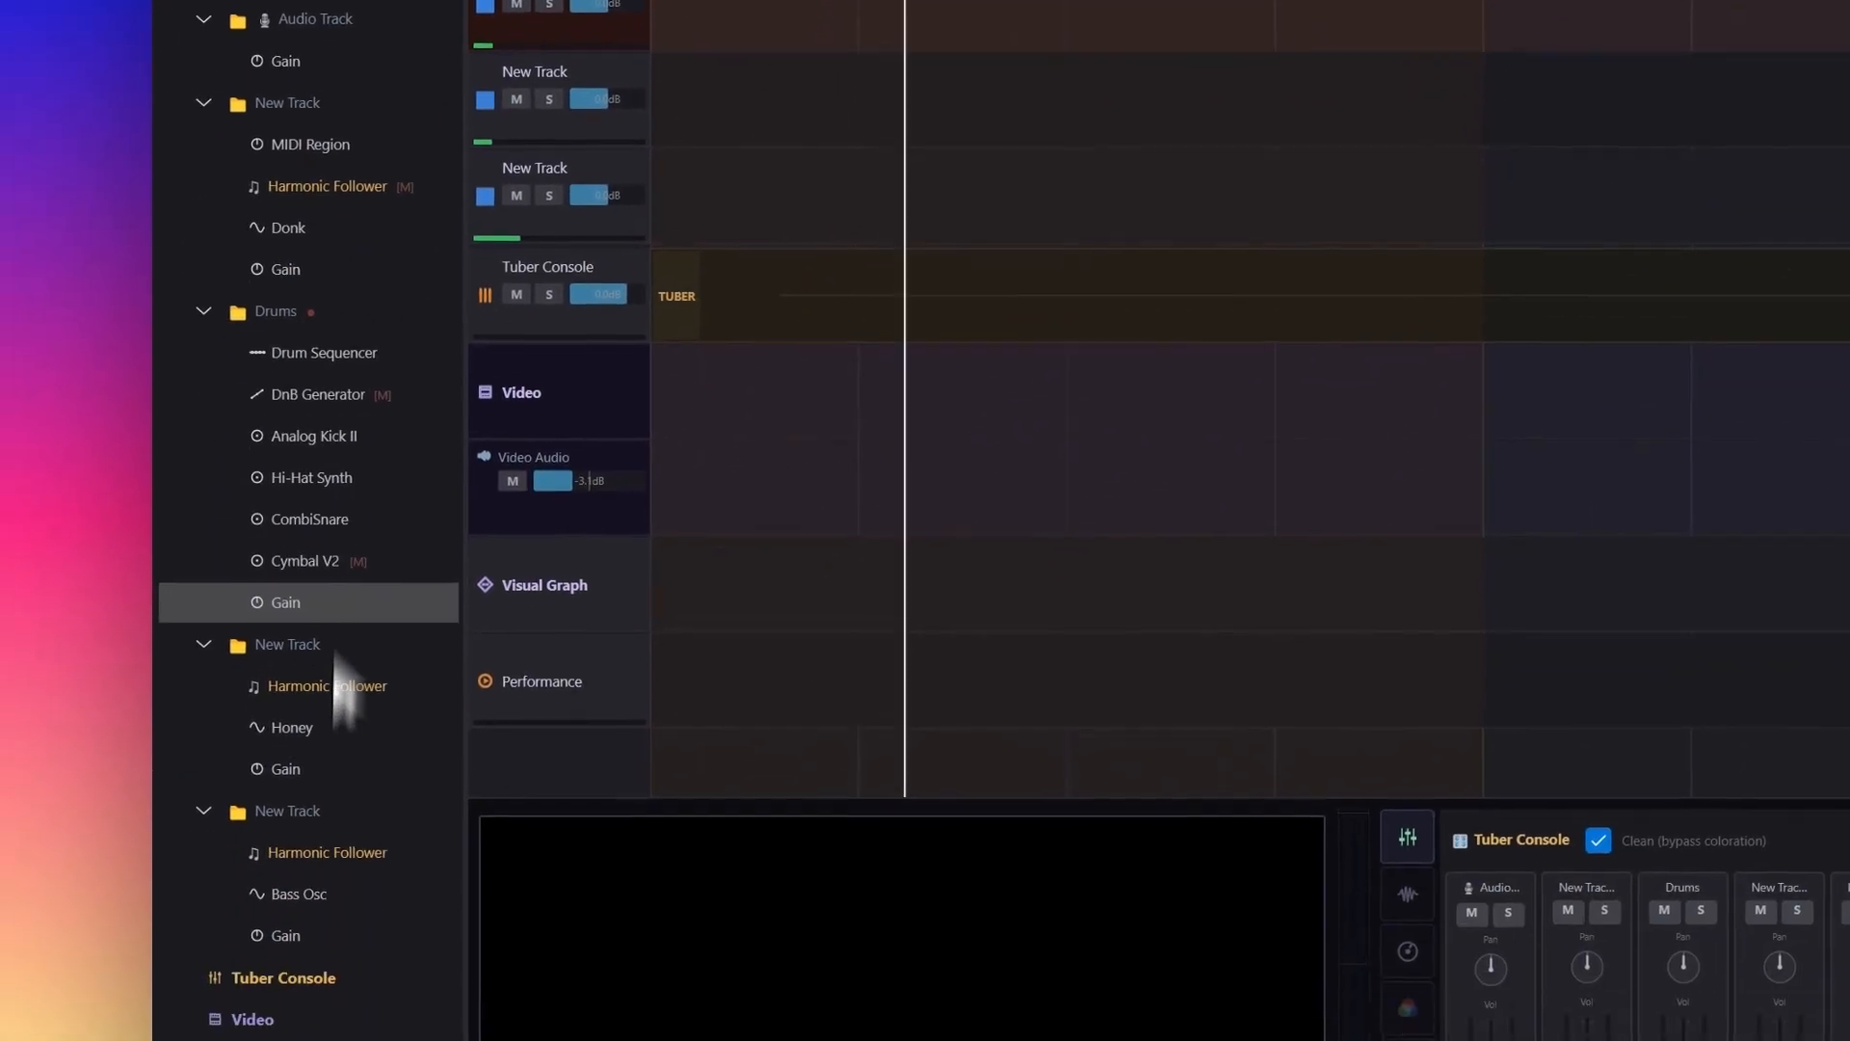
left_click(337, 761)
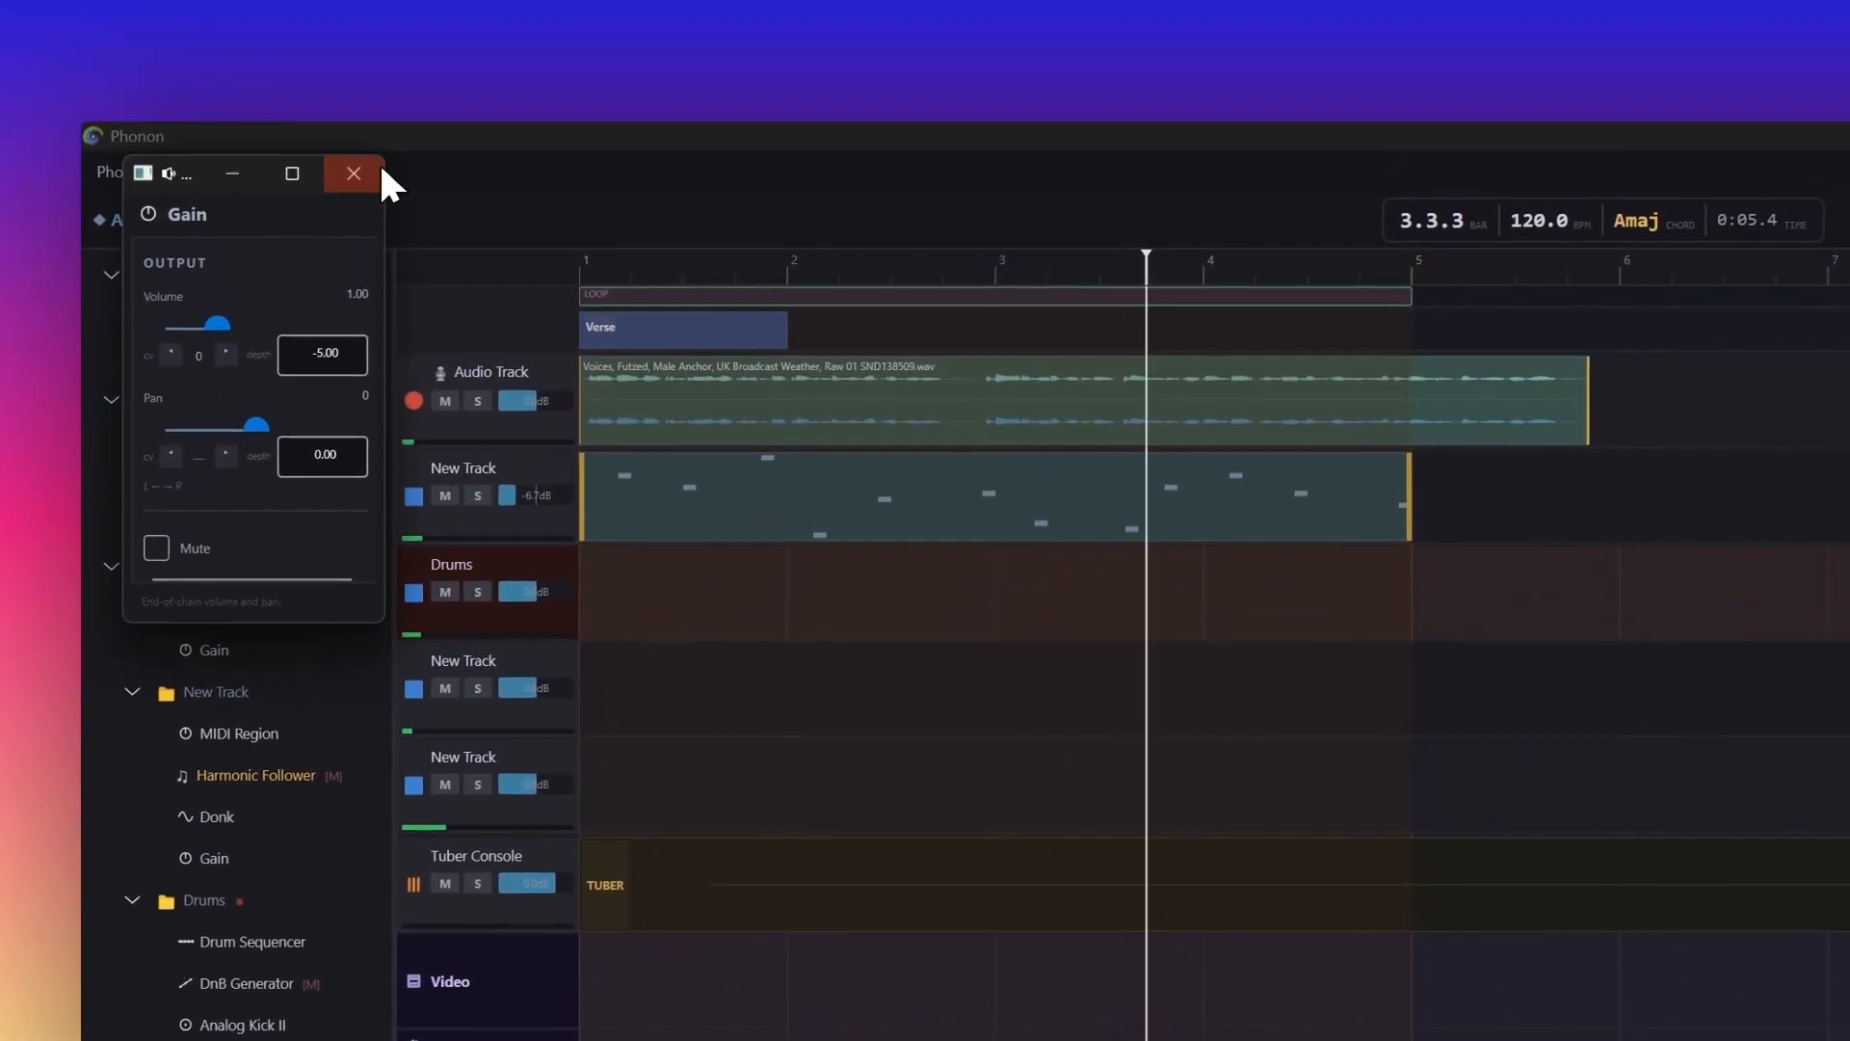
left_click(376, 166)
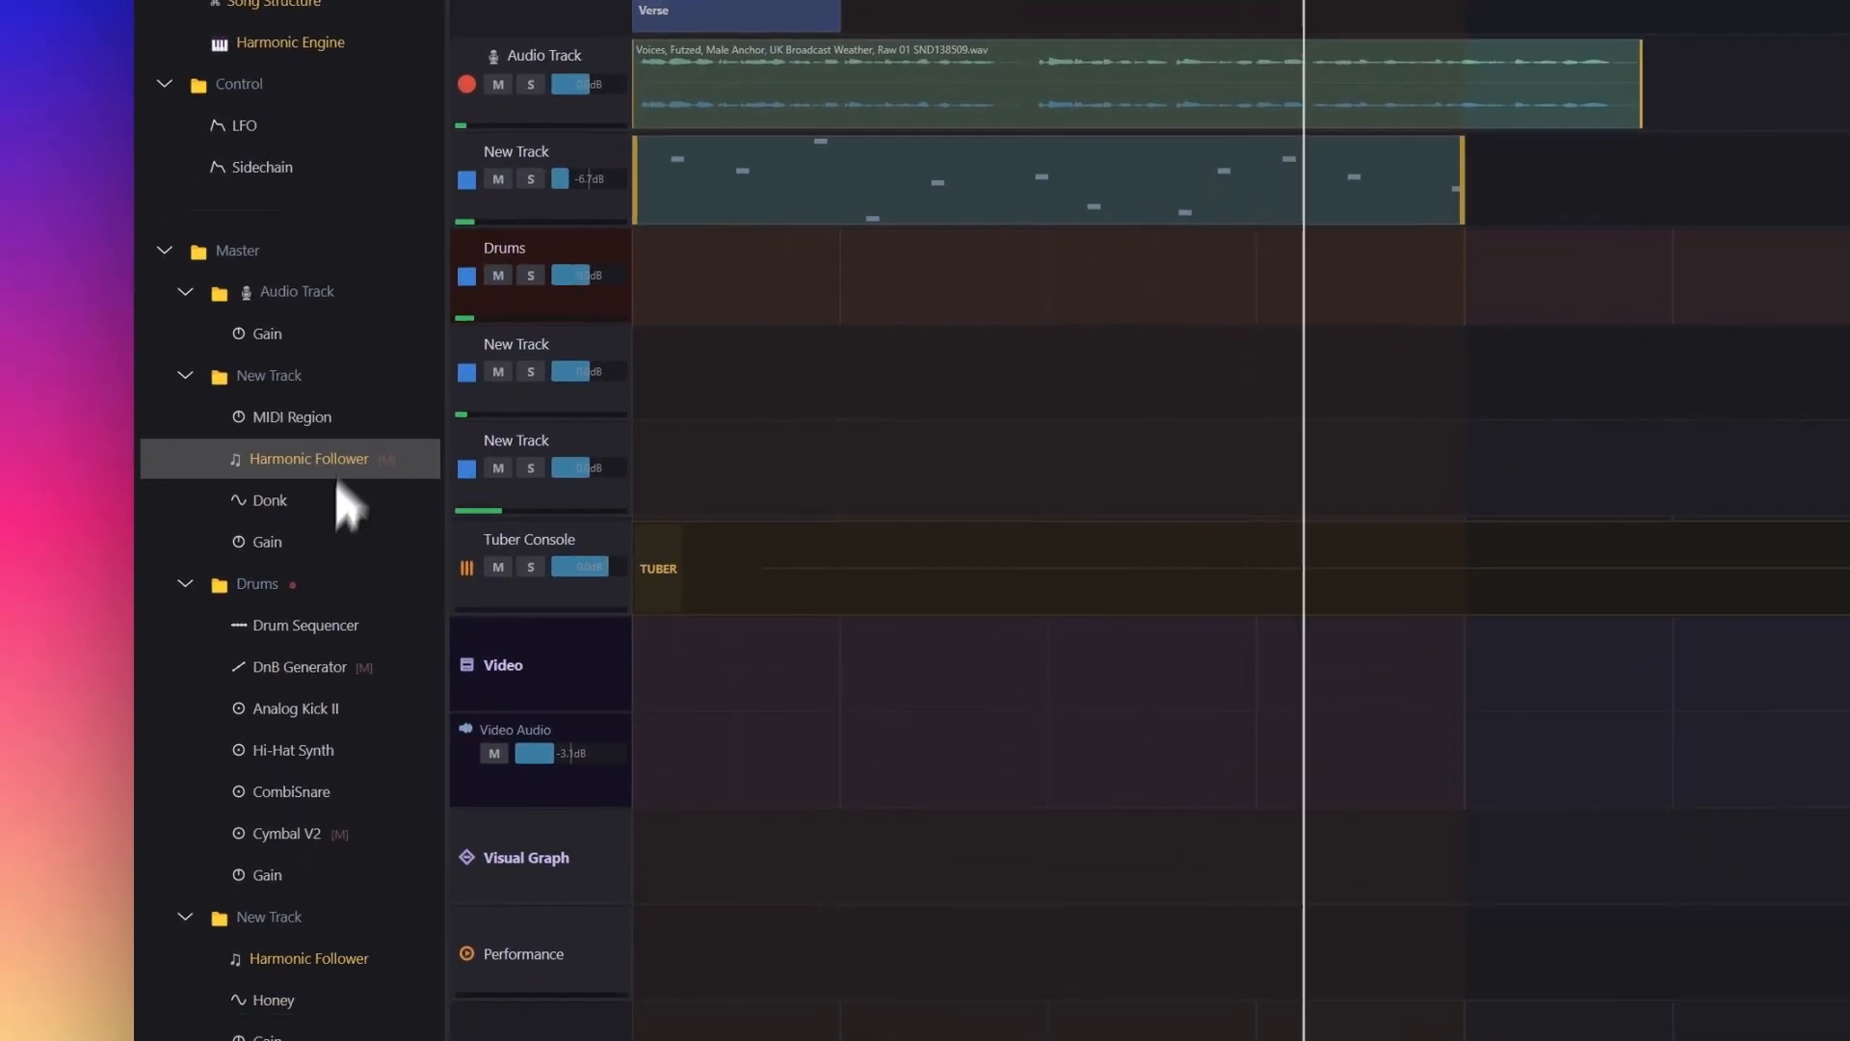
Step: Raise the Audio Track's Gain volume to 1.59 and close the editor
double_click(344, 317)
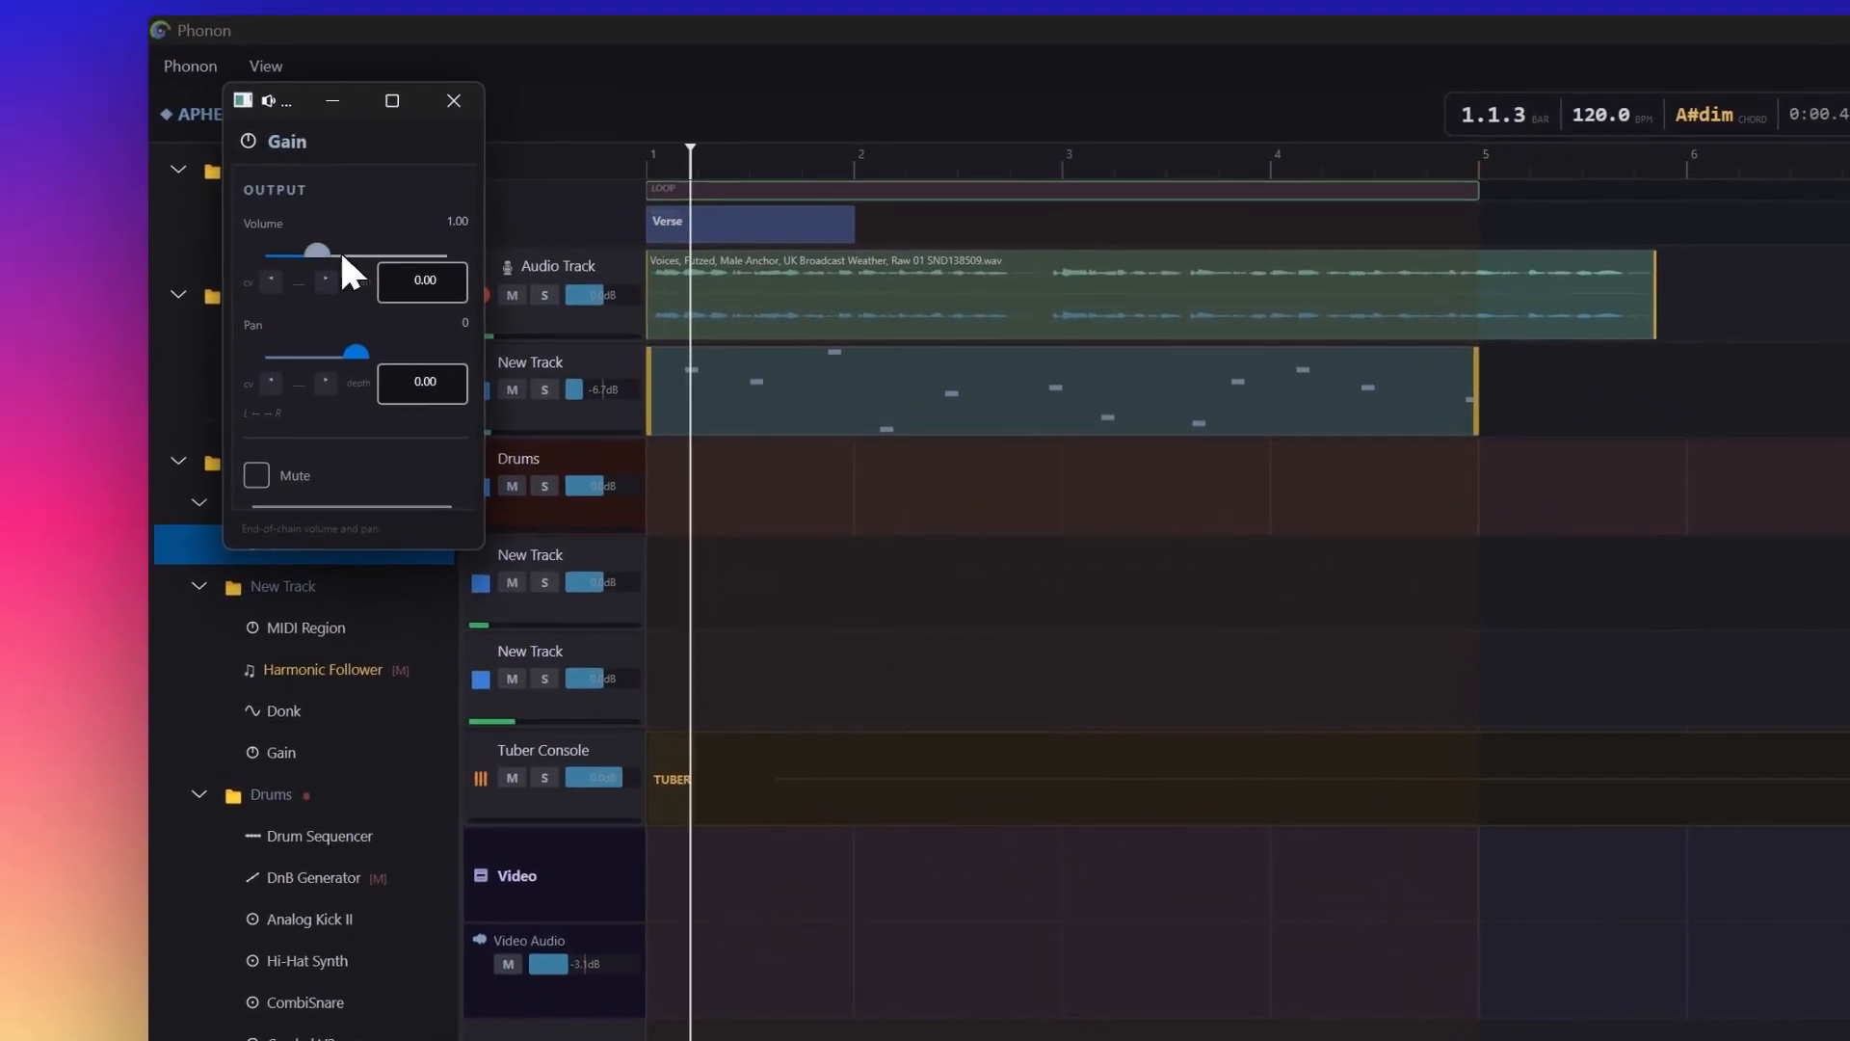
left_click_drag(316, 252, 338, 256)
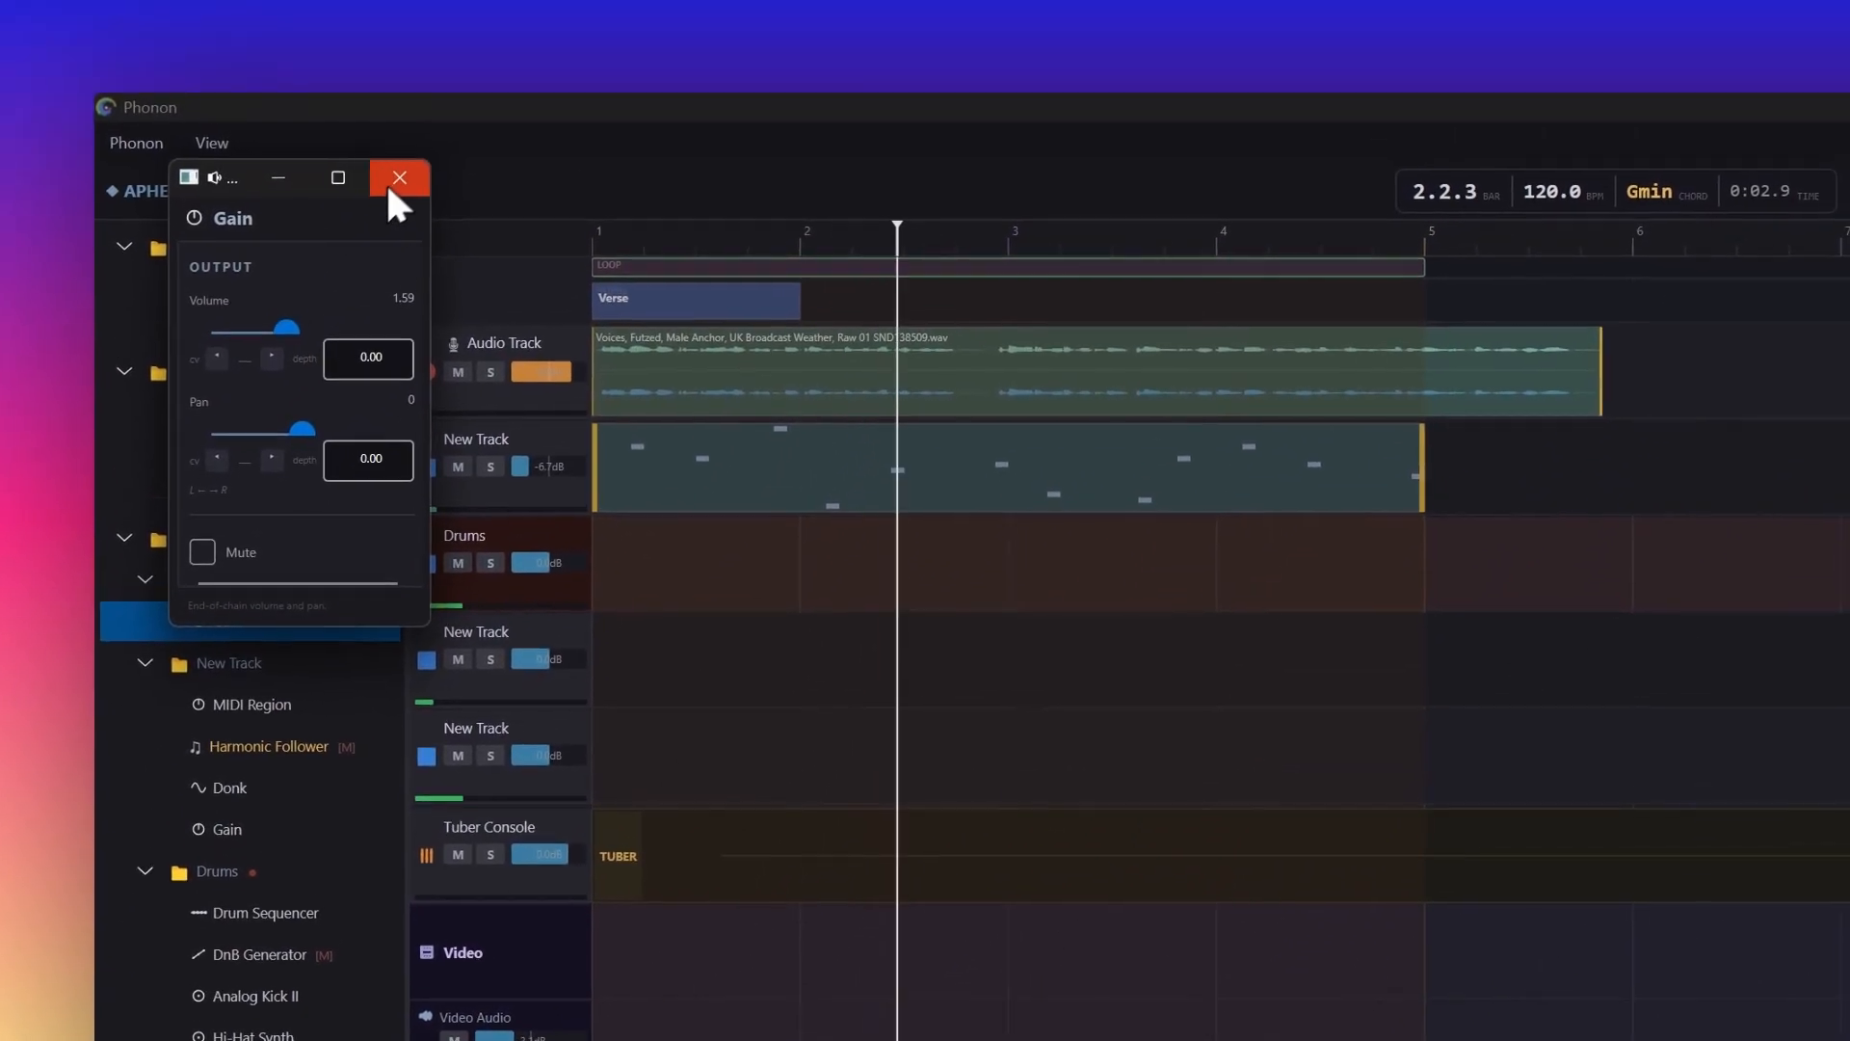
left_click(389, 184)
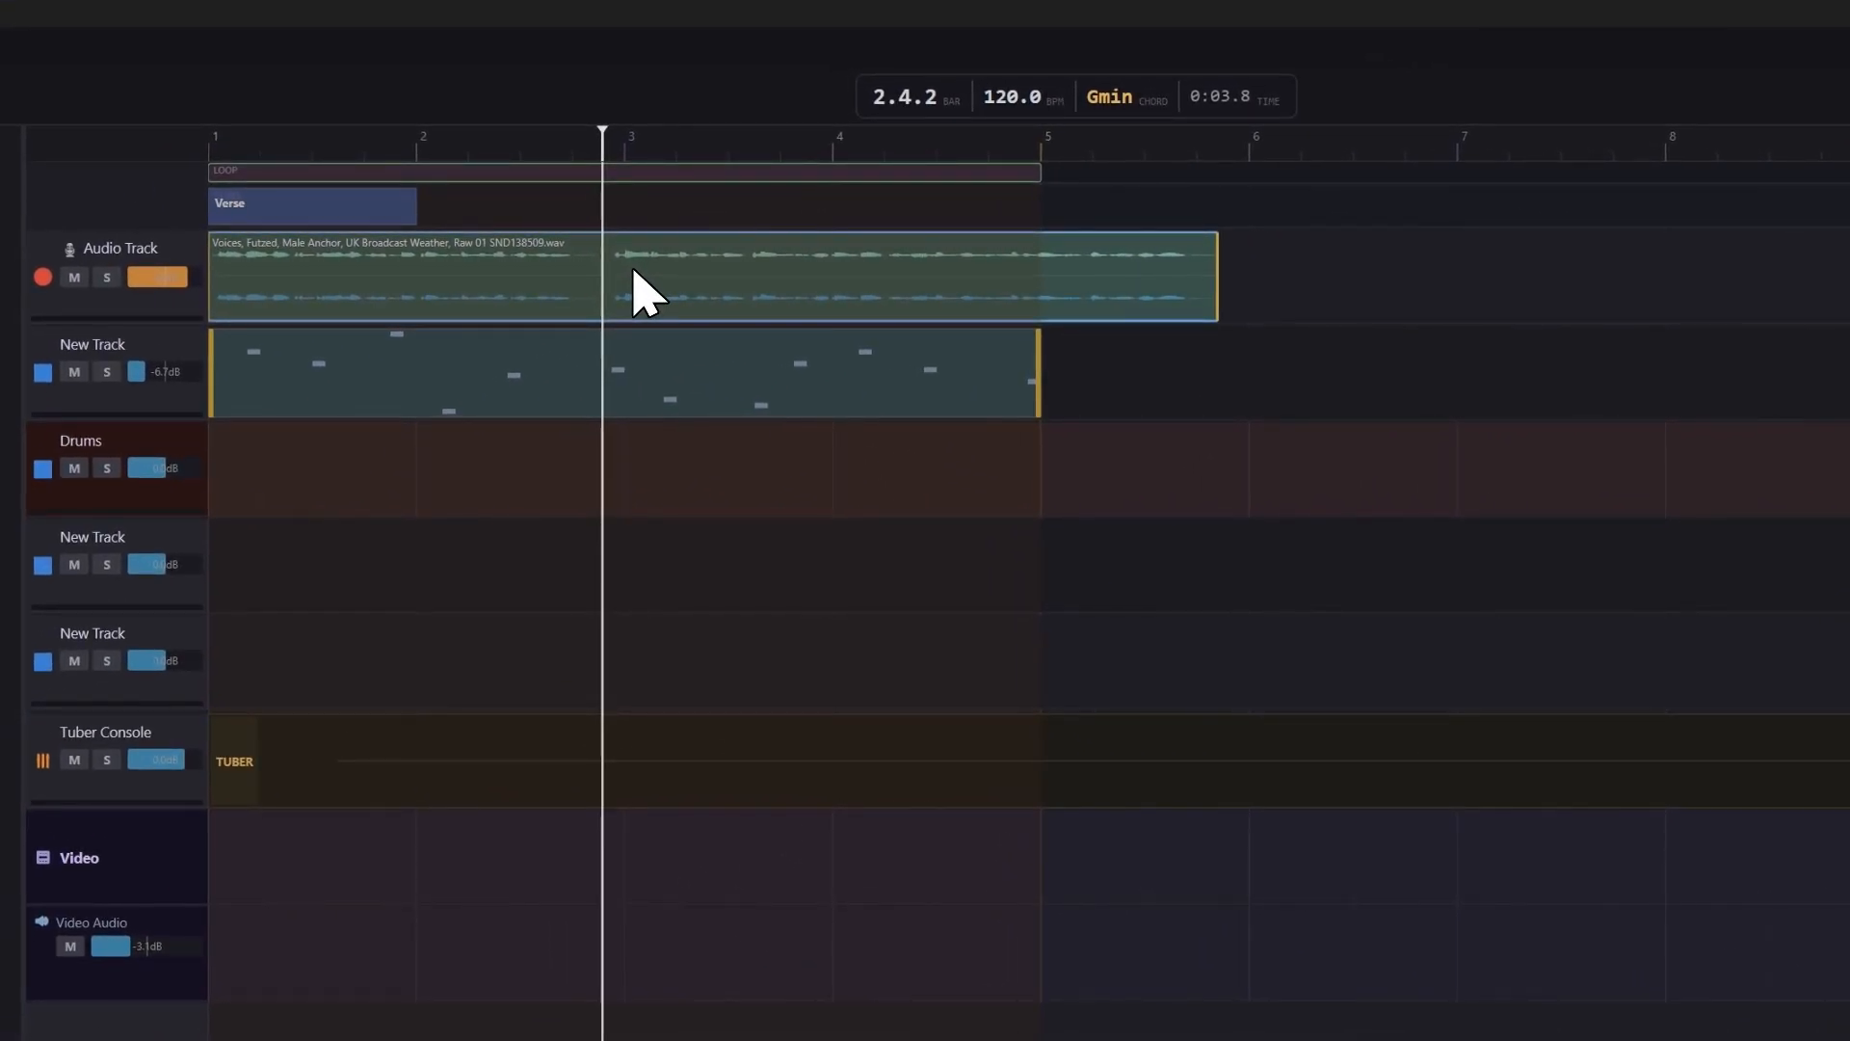
Step: Slice the voice clip at the playhead and delete the section after the cut
right_click(636, 285)
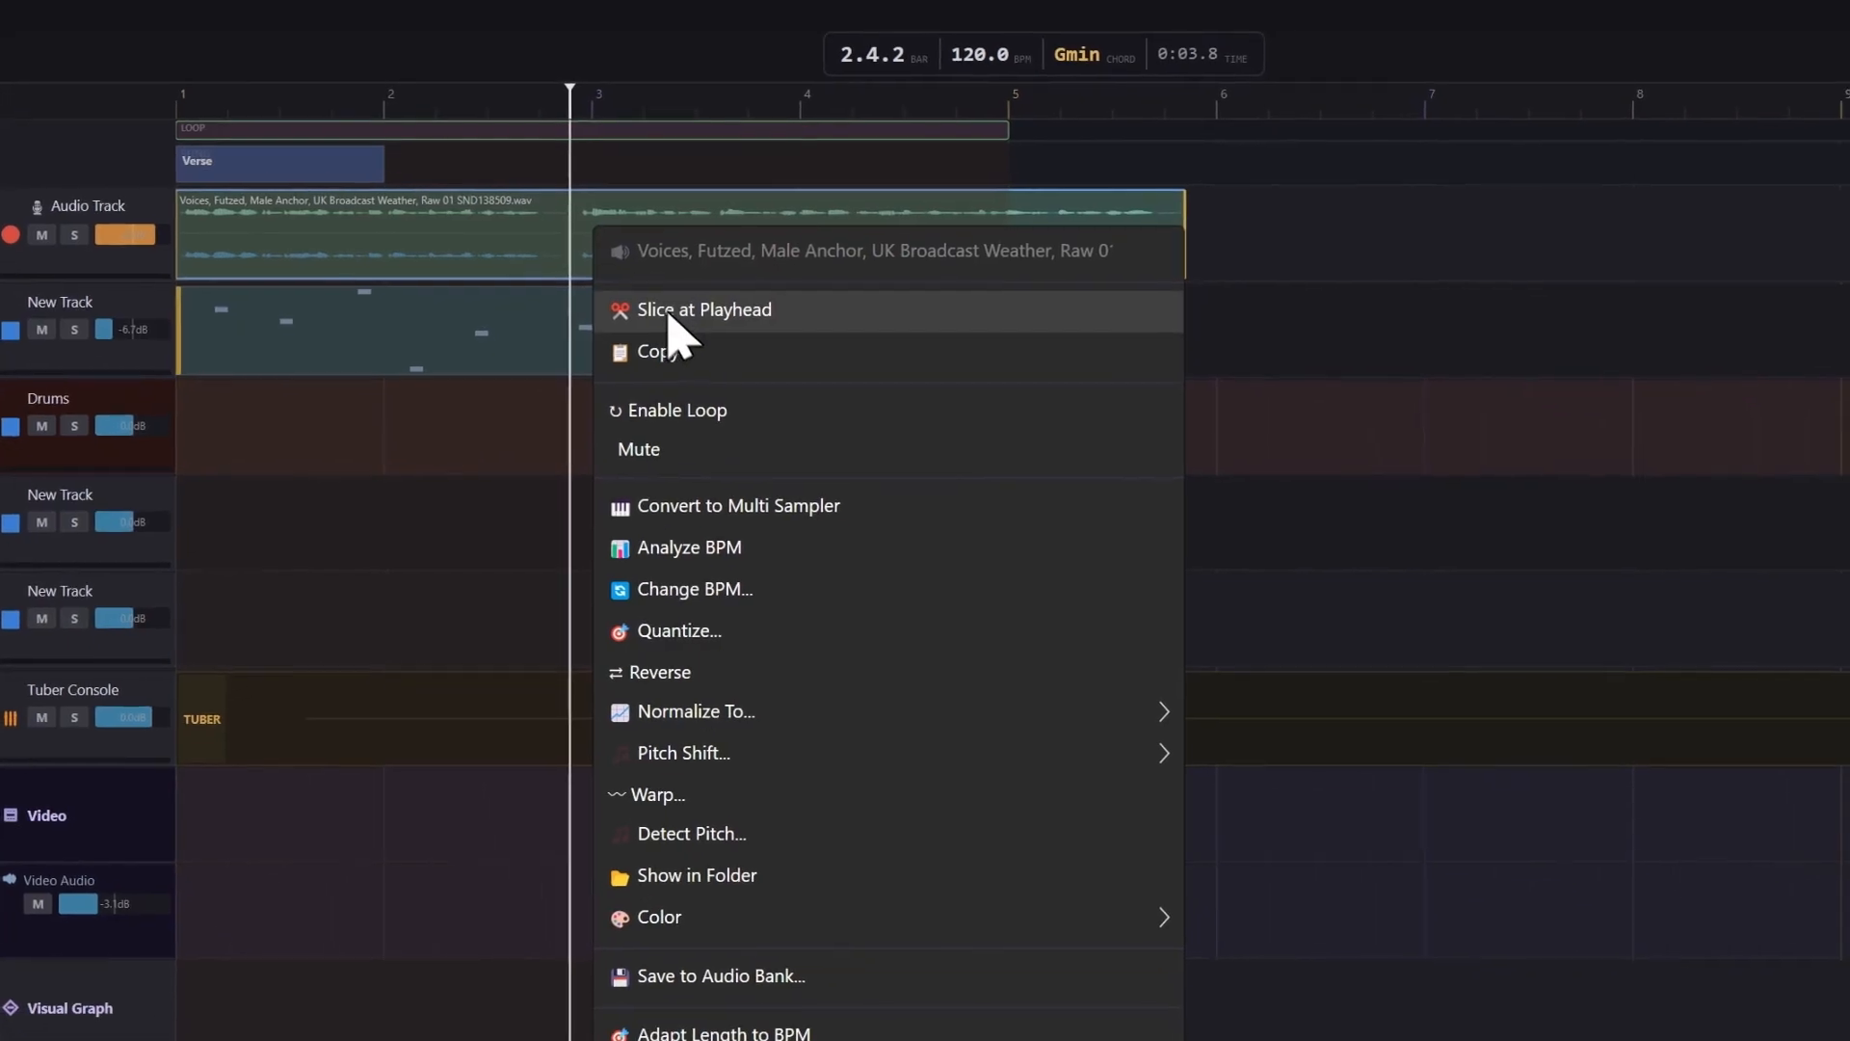
left_click(771, 352)
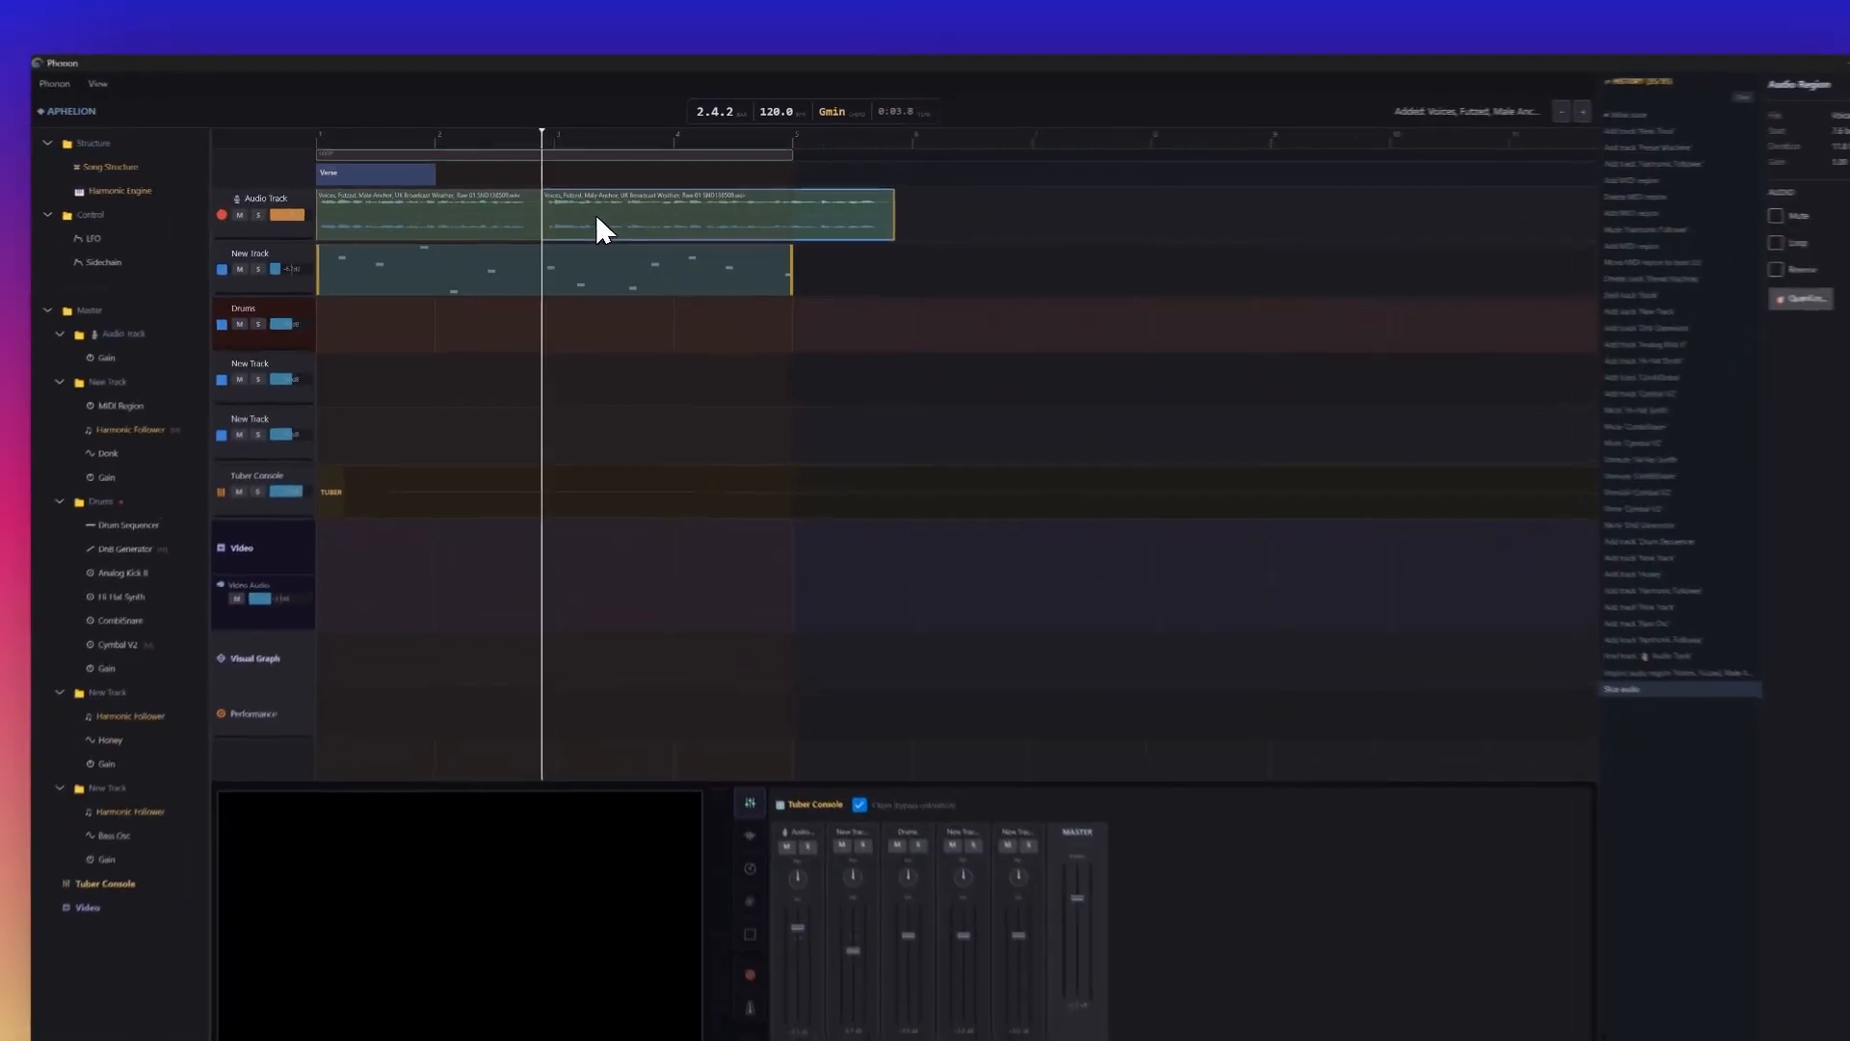
left_click(644, 243)
key("Delete")
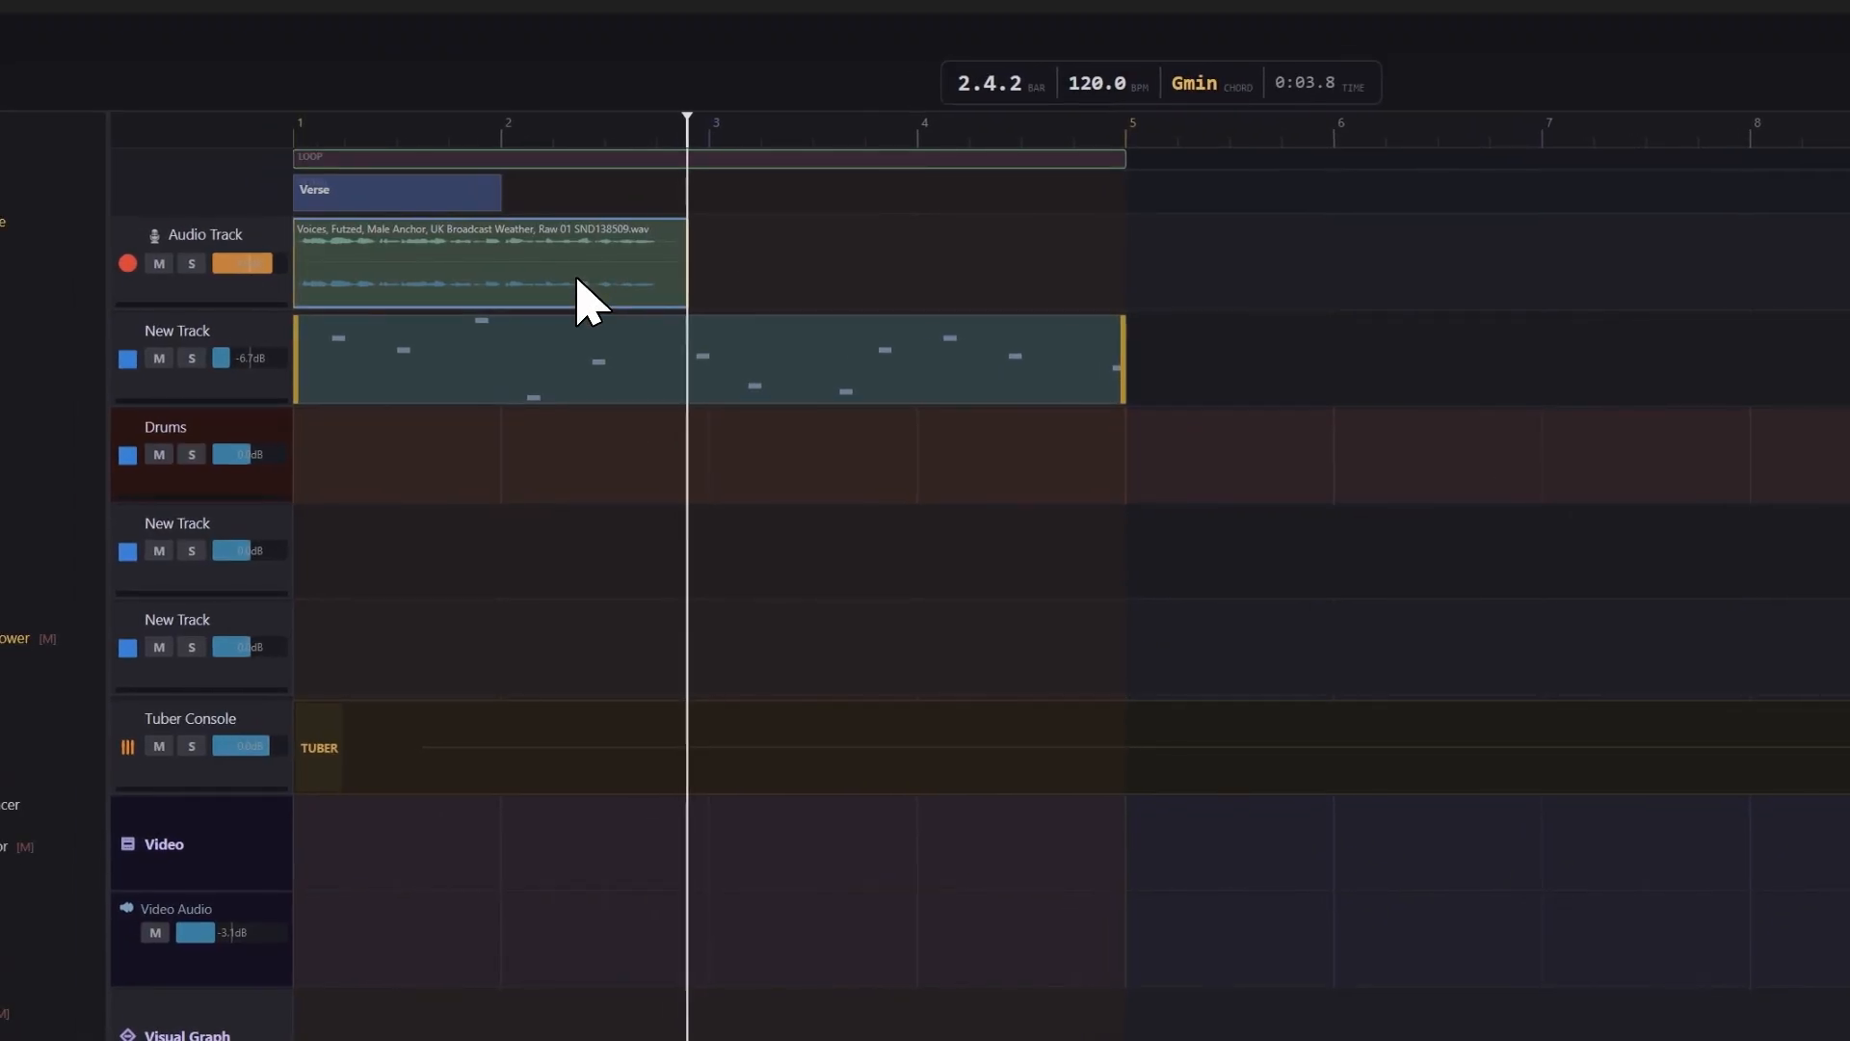
Step: Open the voice clip in the Warp Editor, keep only the added warp marker at 1.070 s, and shift it earlier
double_click(575, 280)
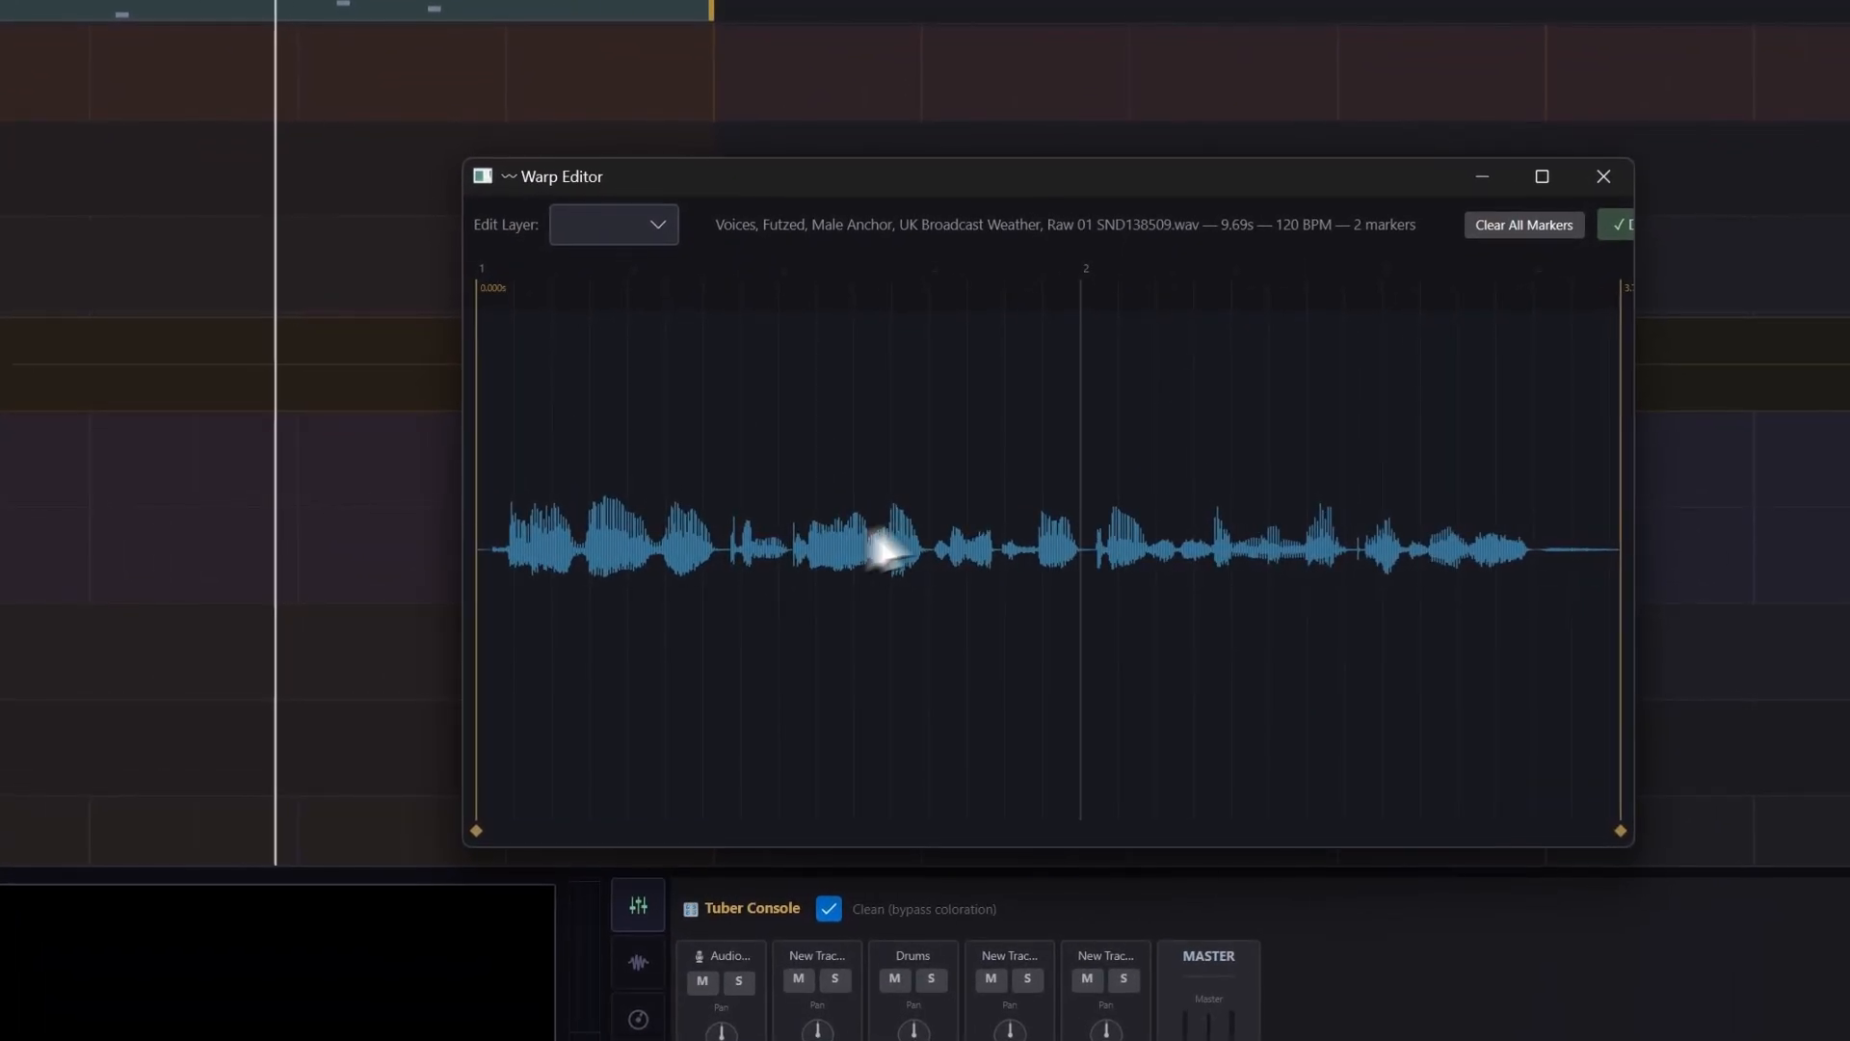
double_click(805, 540)
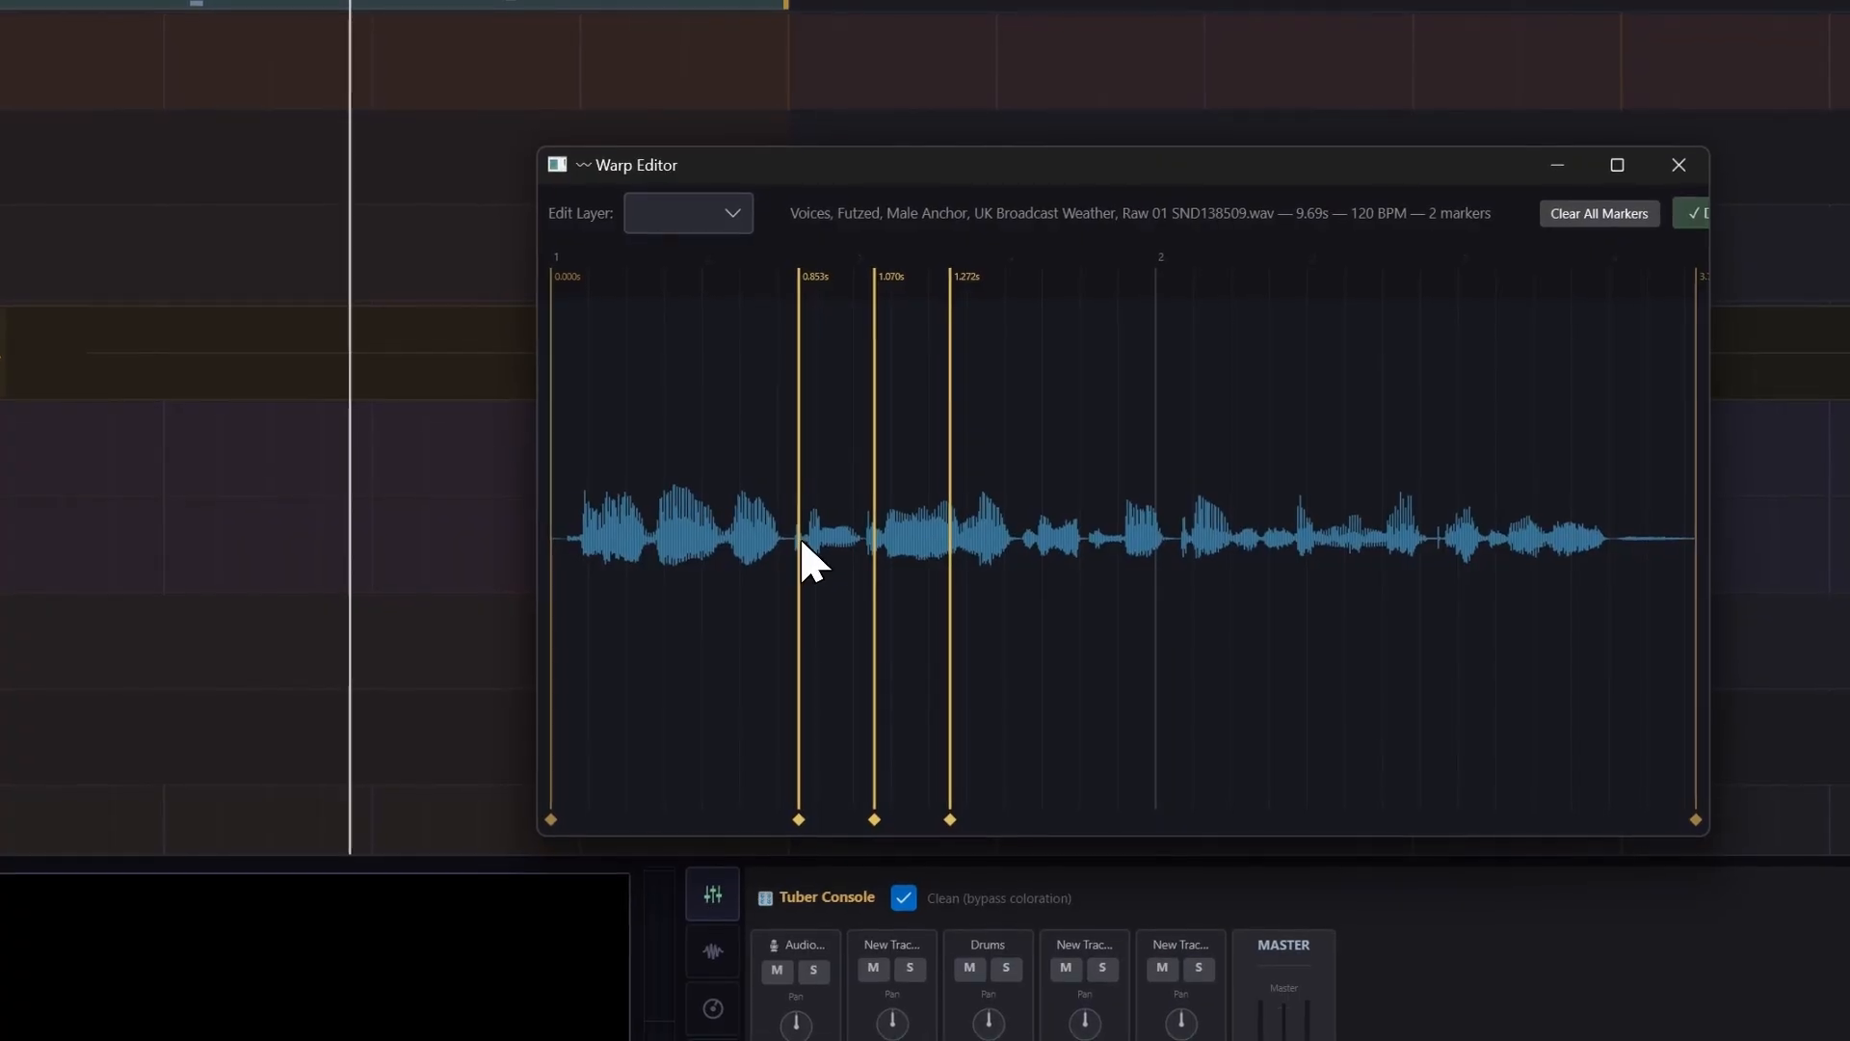
right_click(801, 543)
right_click(953, 553)
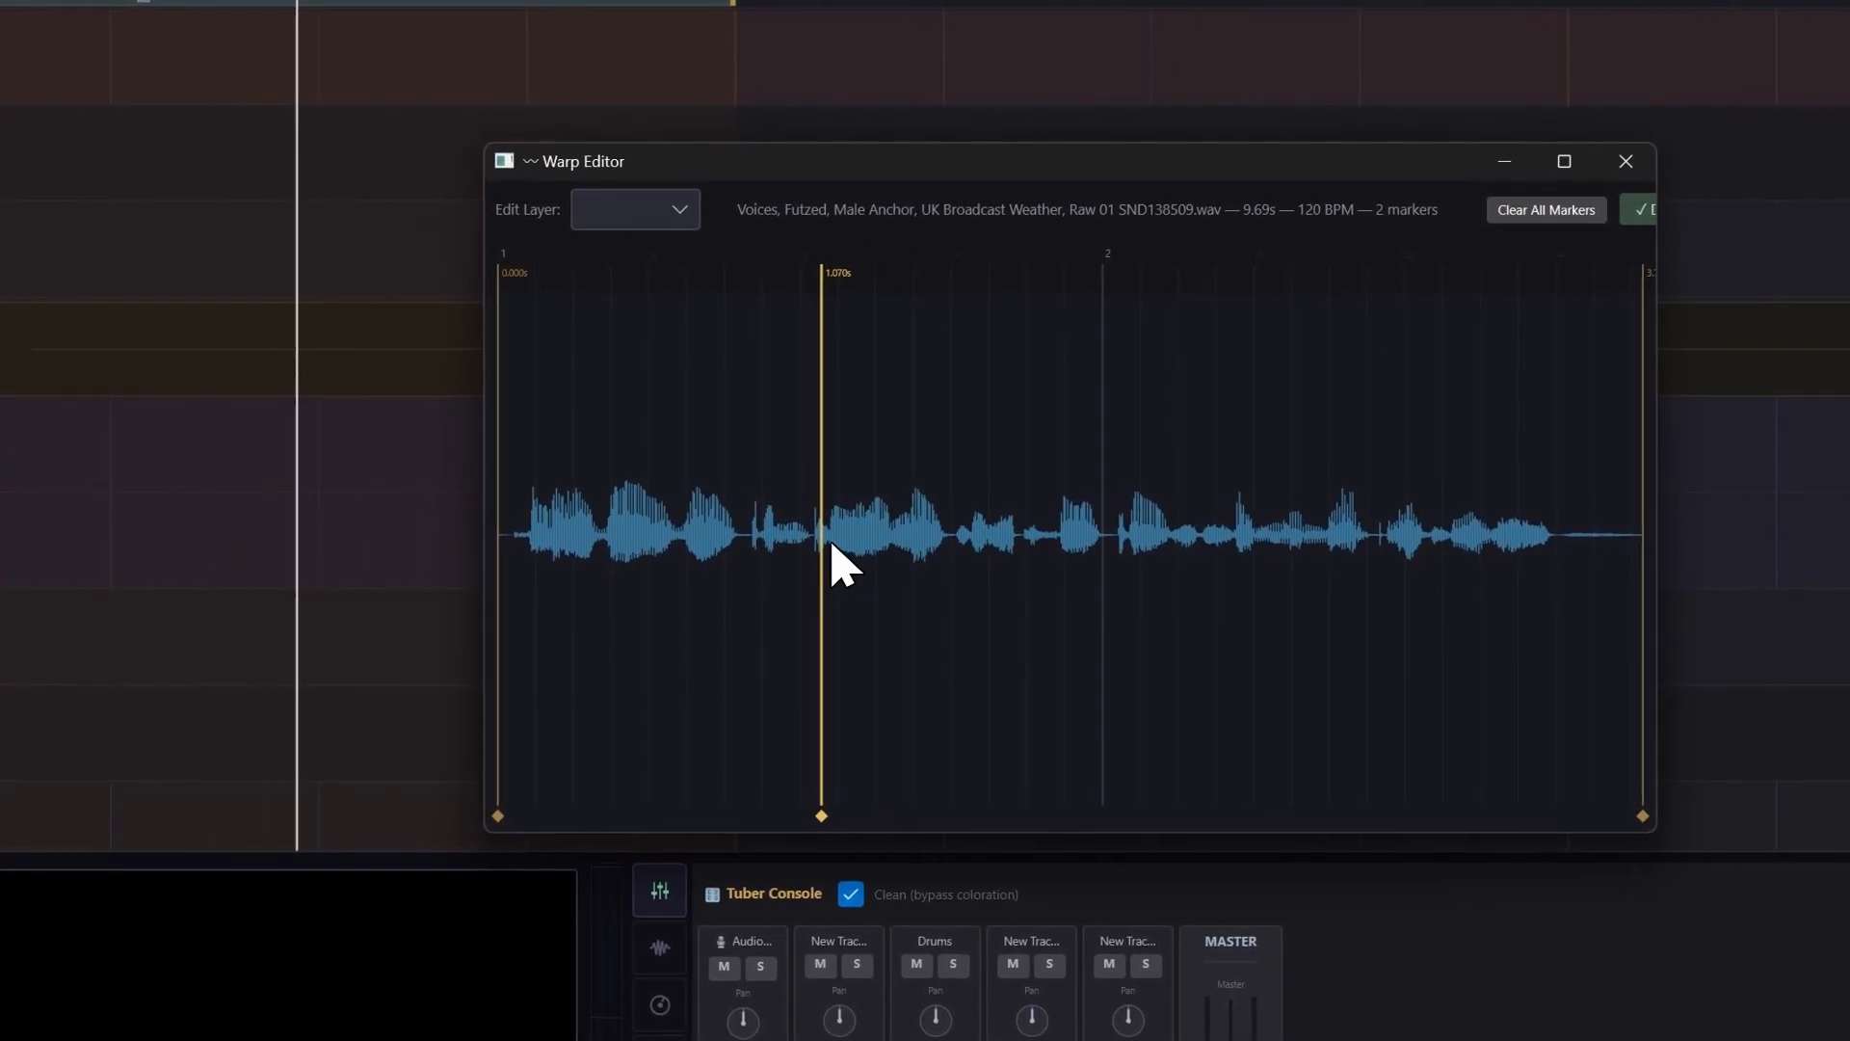
left_click_drag(791, 542, 675, 539)
Step: Add a second warp marker near 1.46 s, remove its extra neighbours, and move it later to stretch the speech
double_click(875, 546)
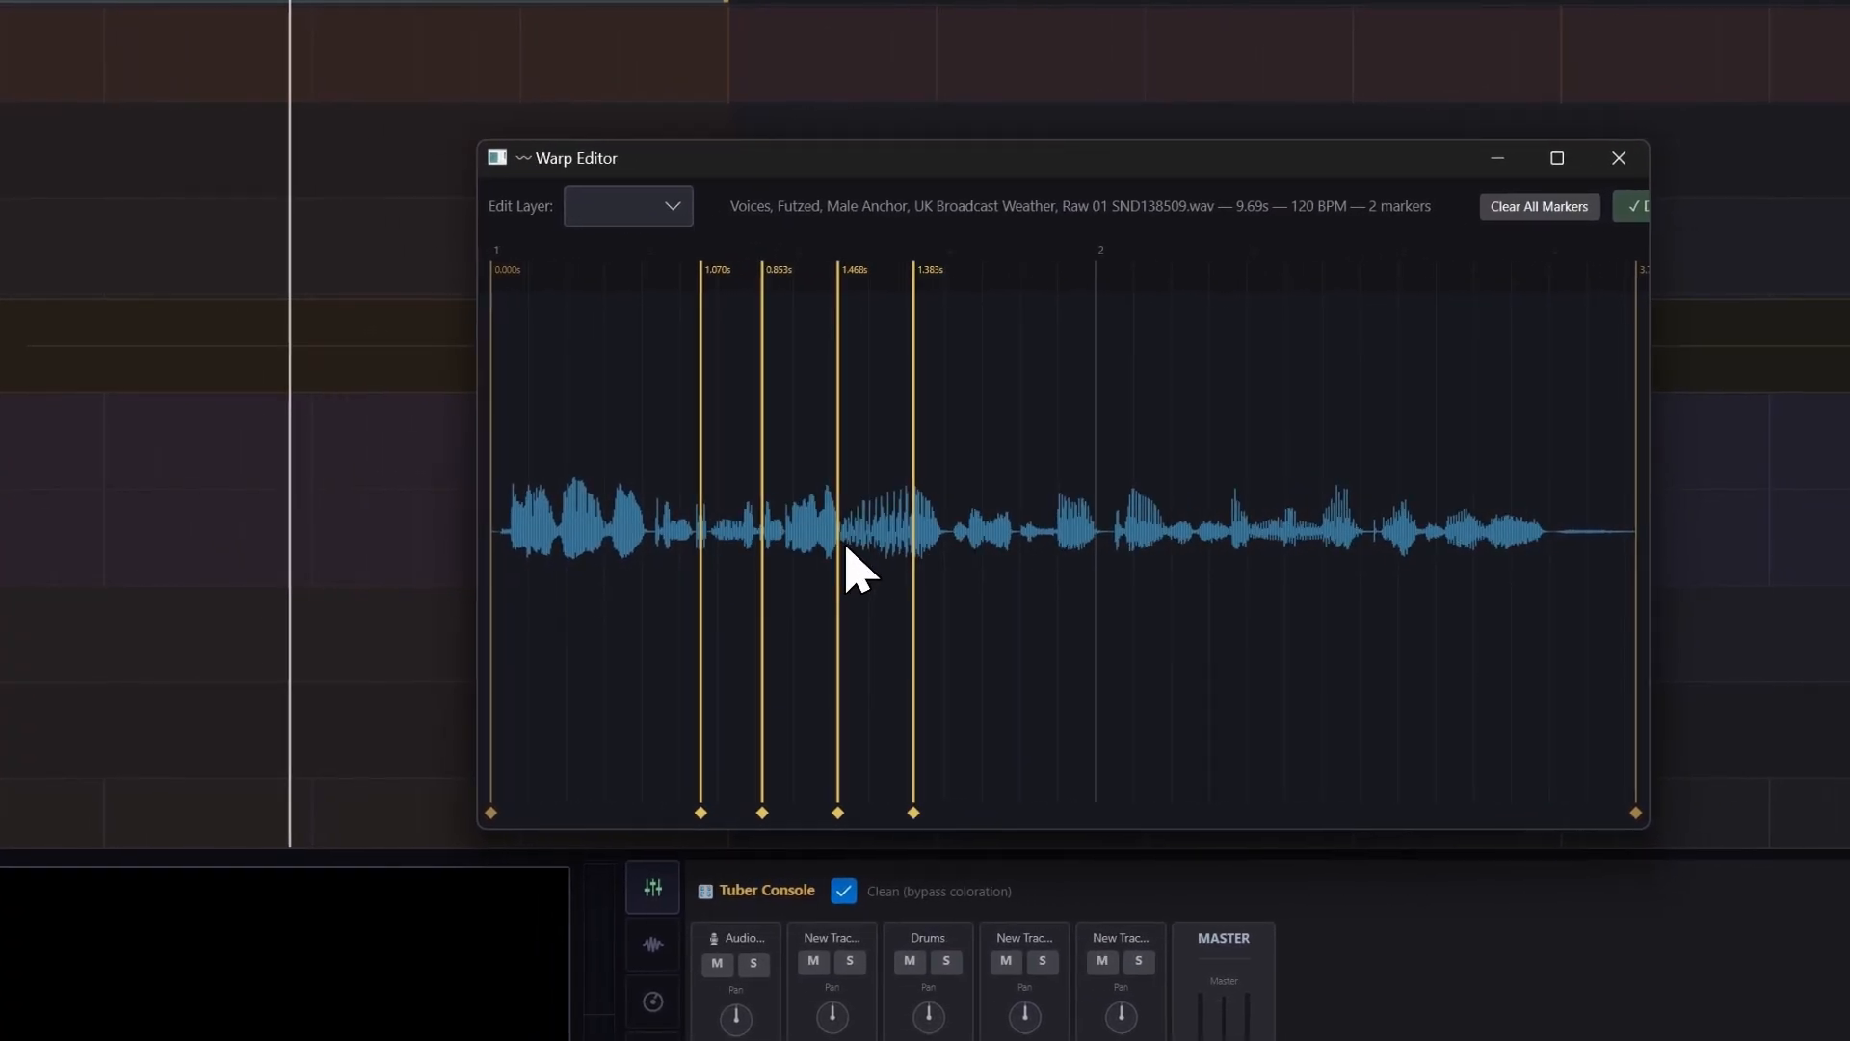
right_click(799, 540)
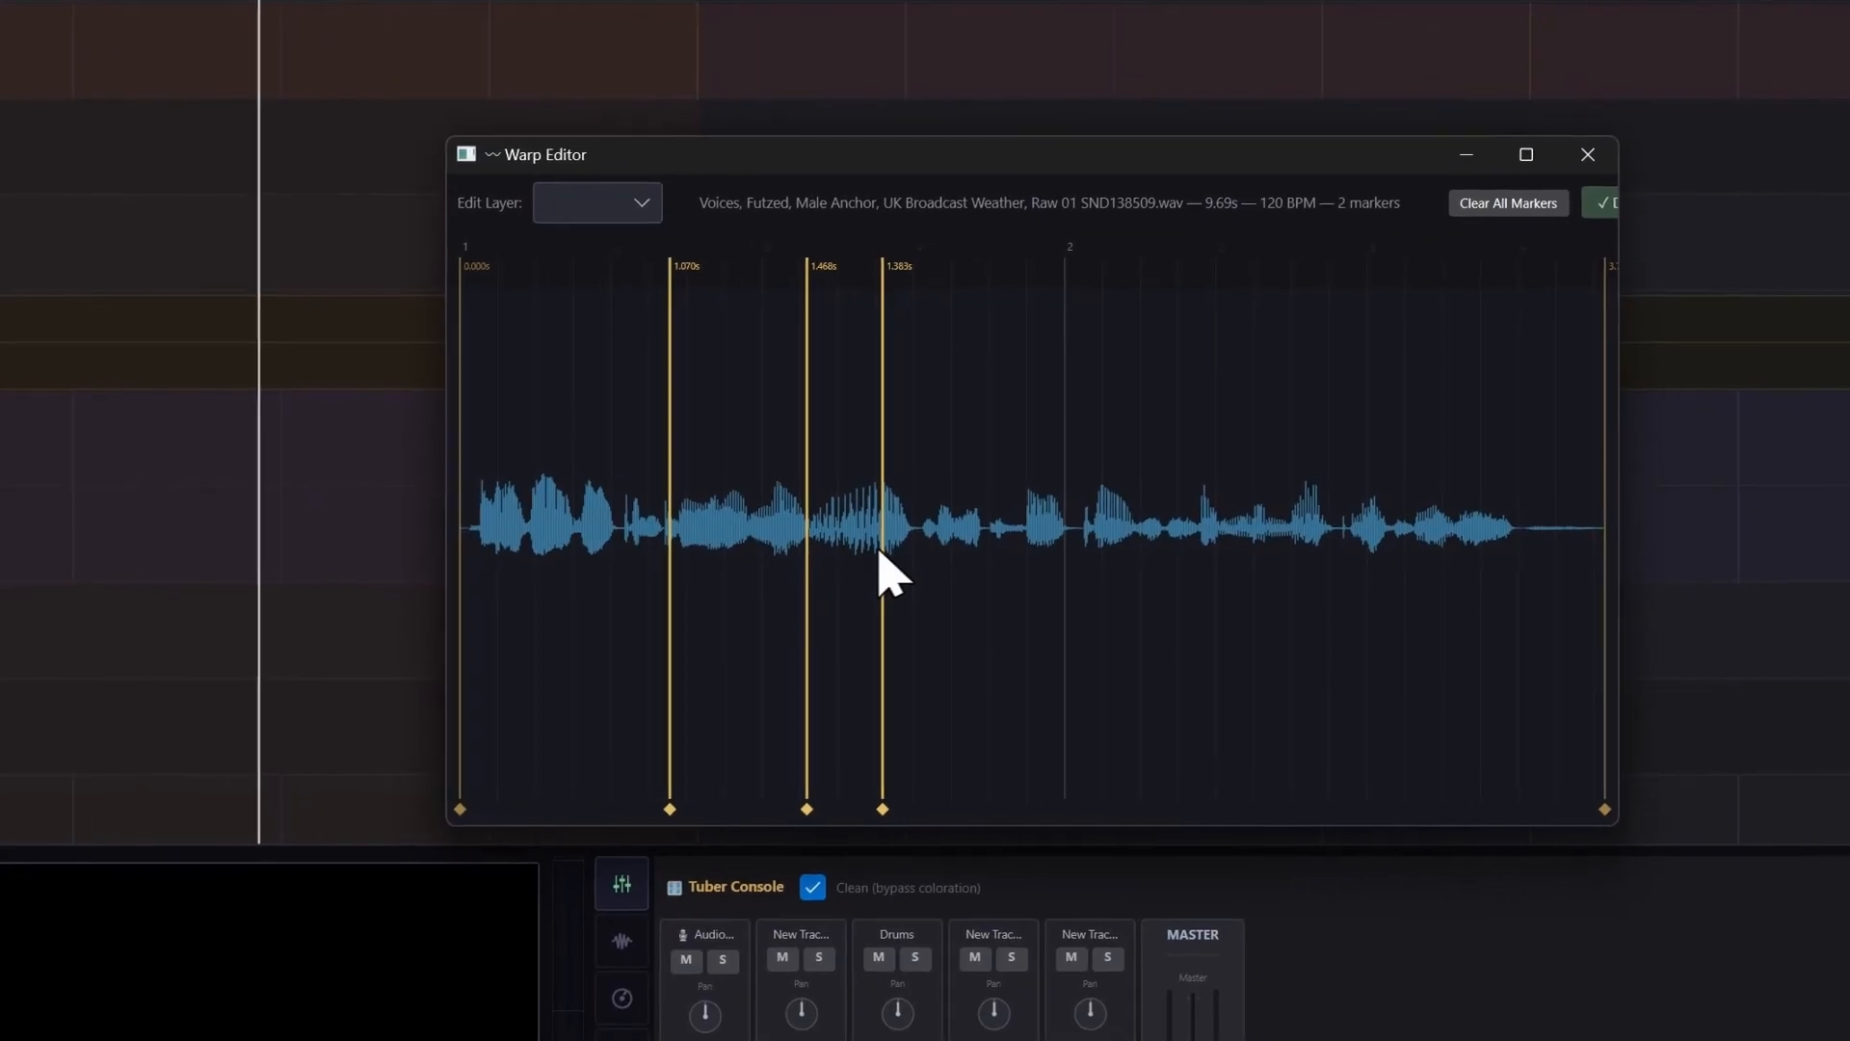
right_click(952, 564)
left_click_drag(844, 548, 939, 547)
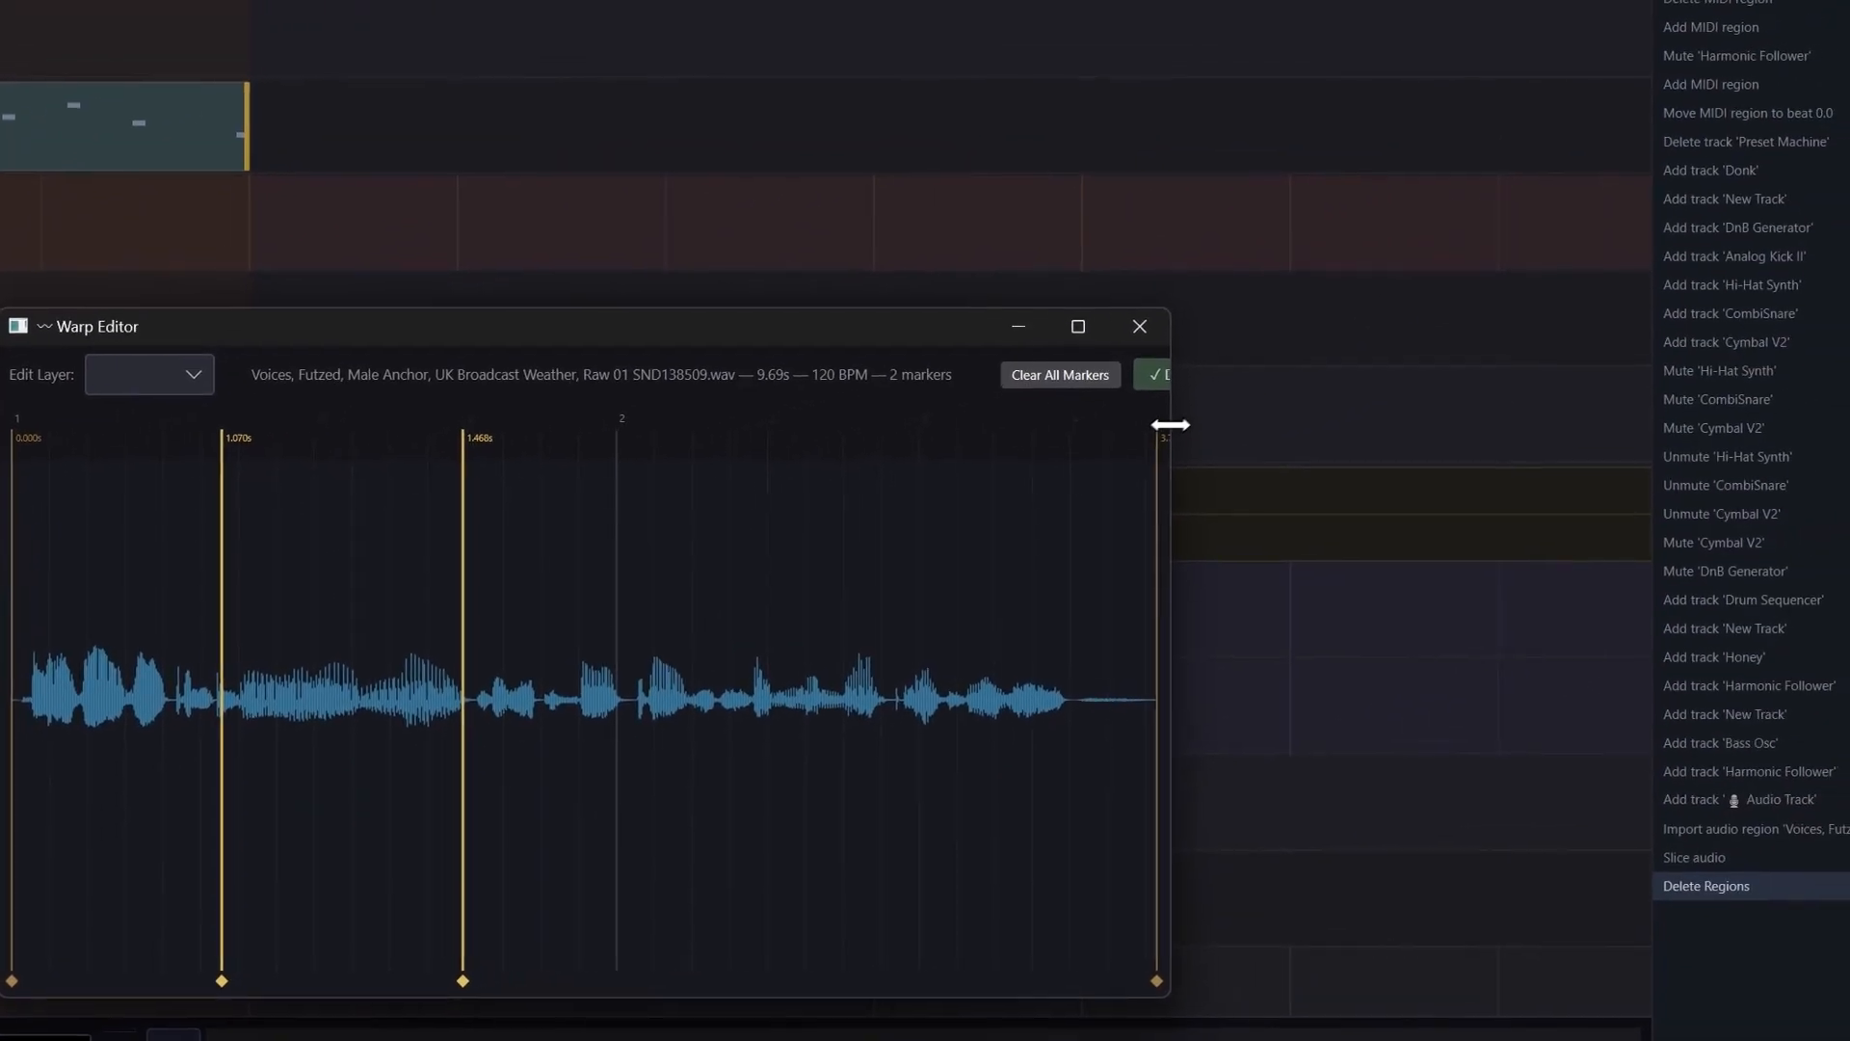
Step: Edit the clip's Pitch layer, setting successive segments to +4.5 st, -5.0 st and +3.5 st, and apply the warp edits
left_click_drag(1284, 396, 1454, 385)
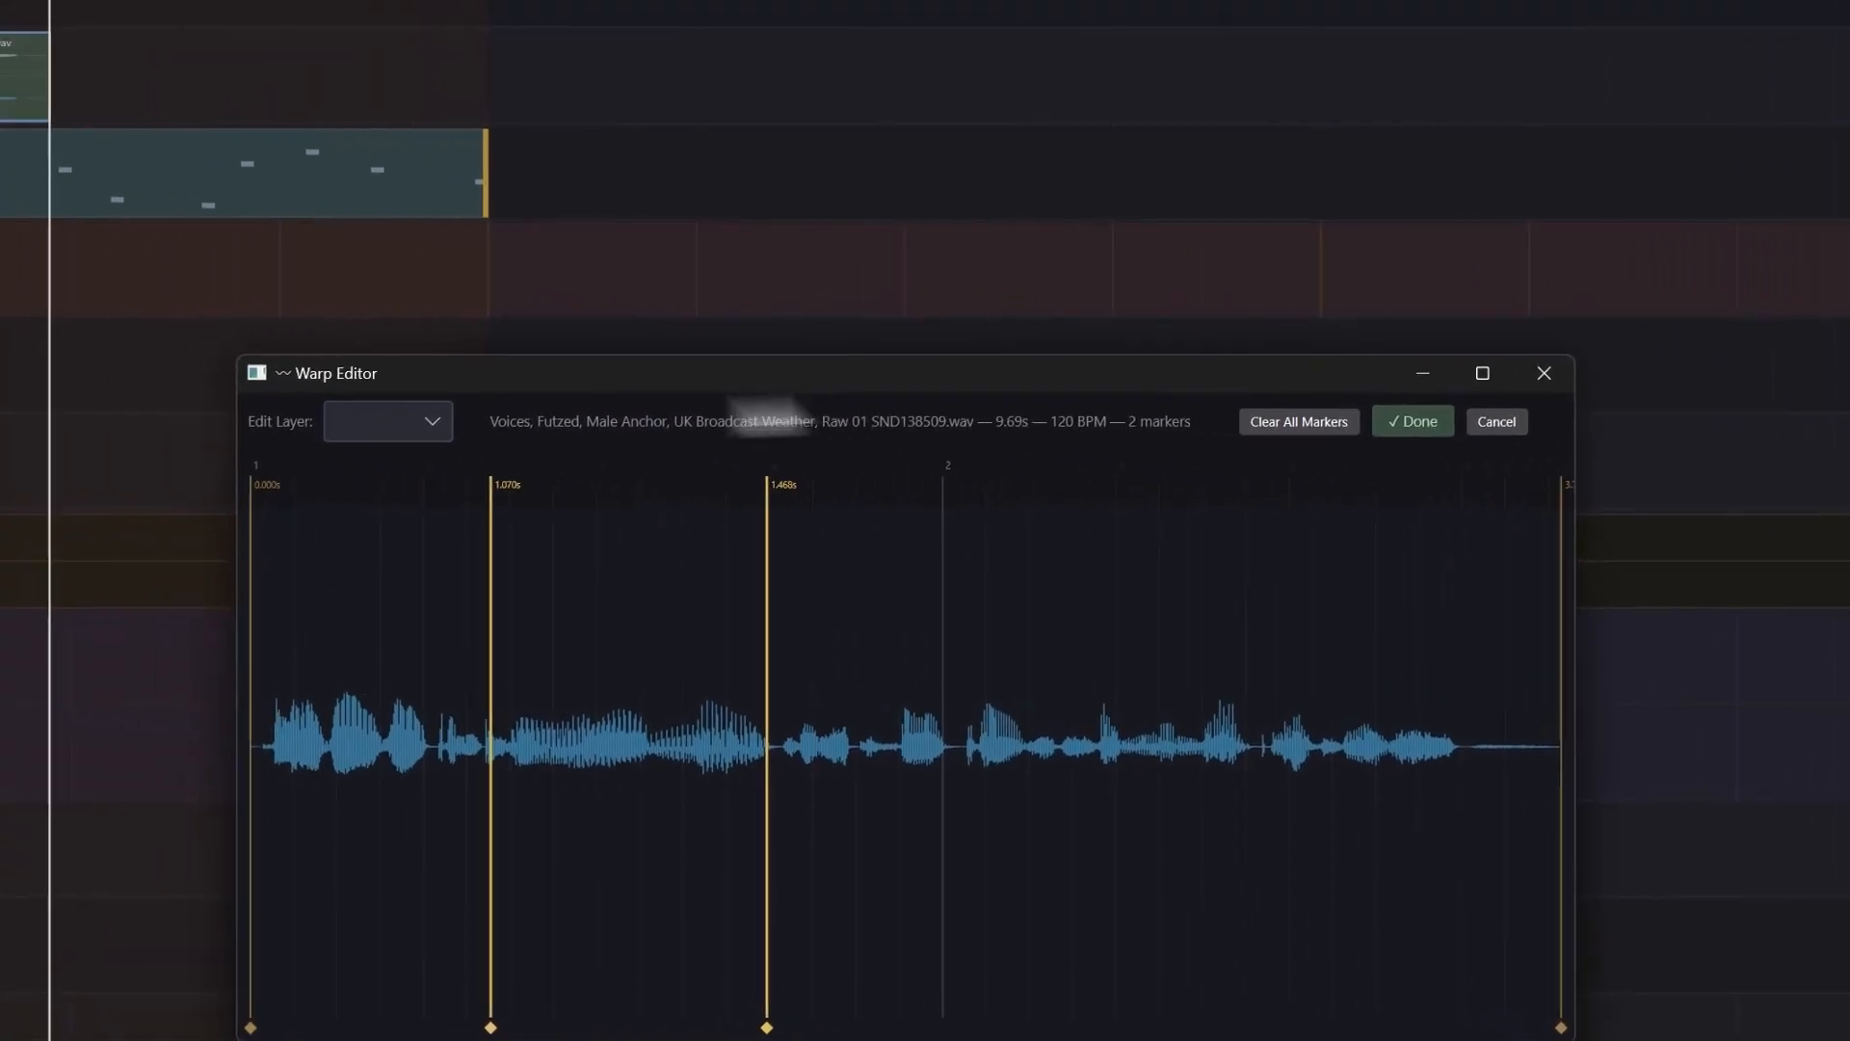
left_click(77, 388)
left_click(760, 460)
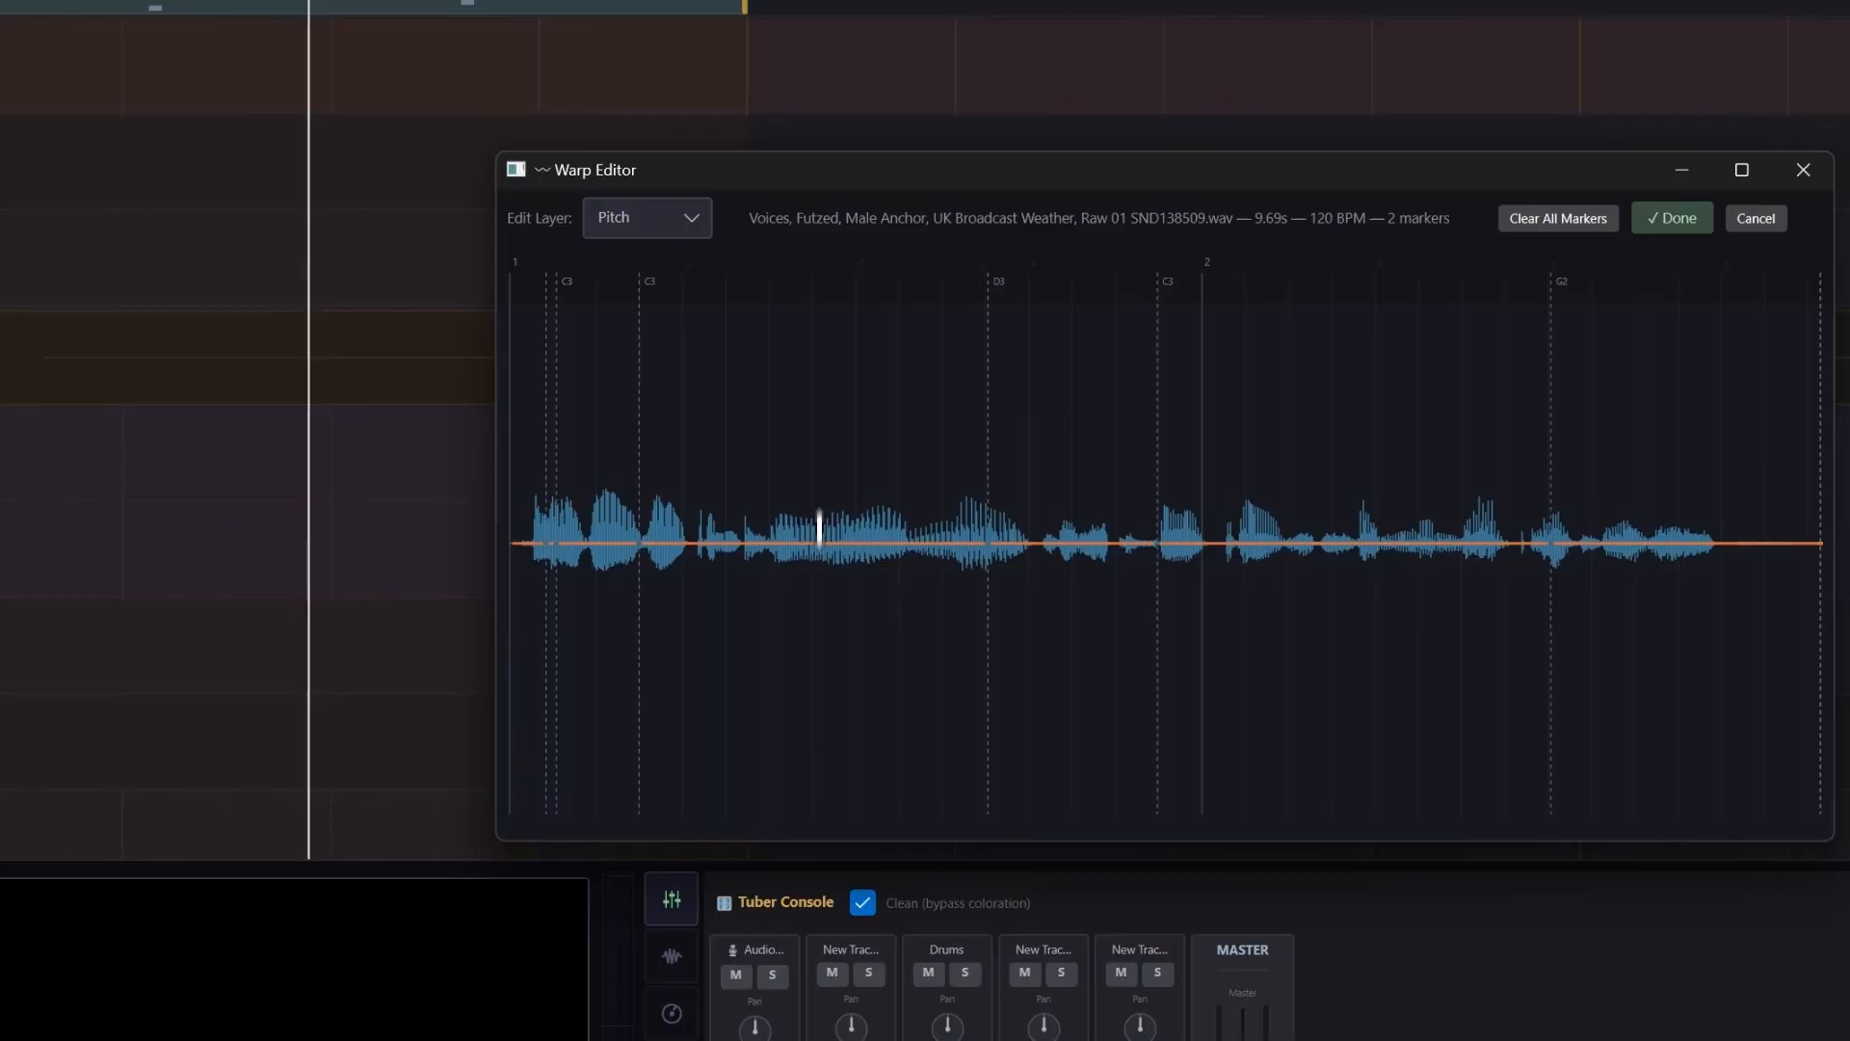
left_click_drag(819, 528, 827, 489)
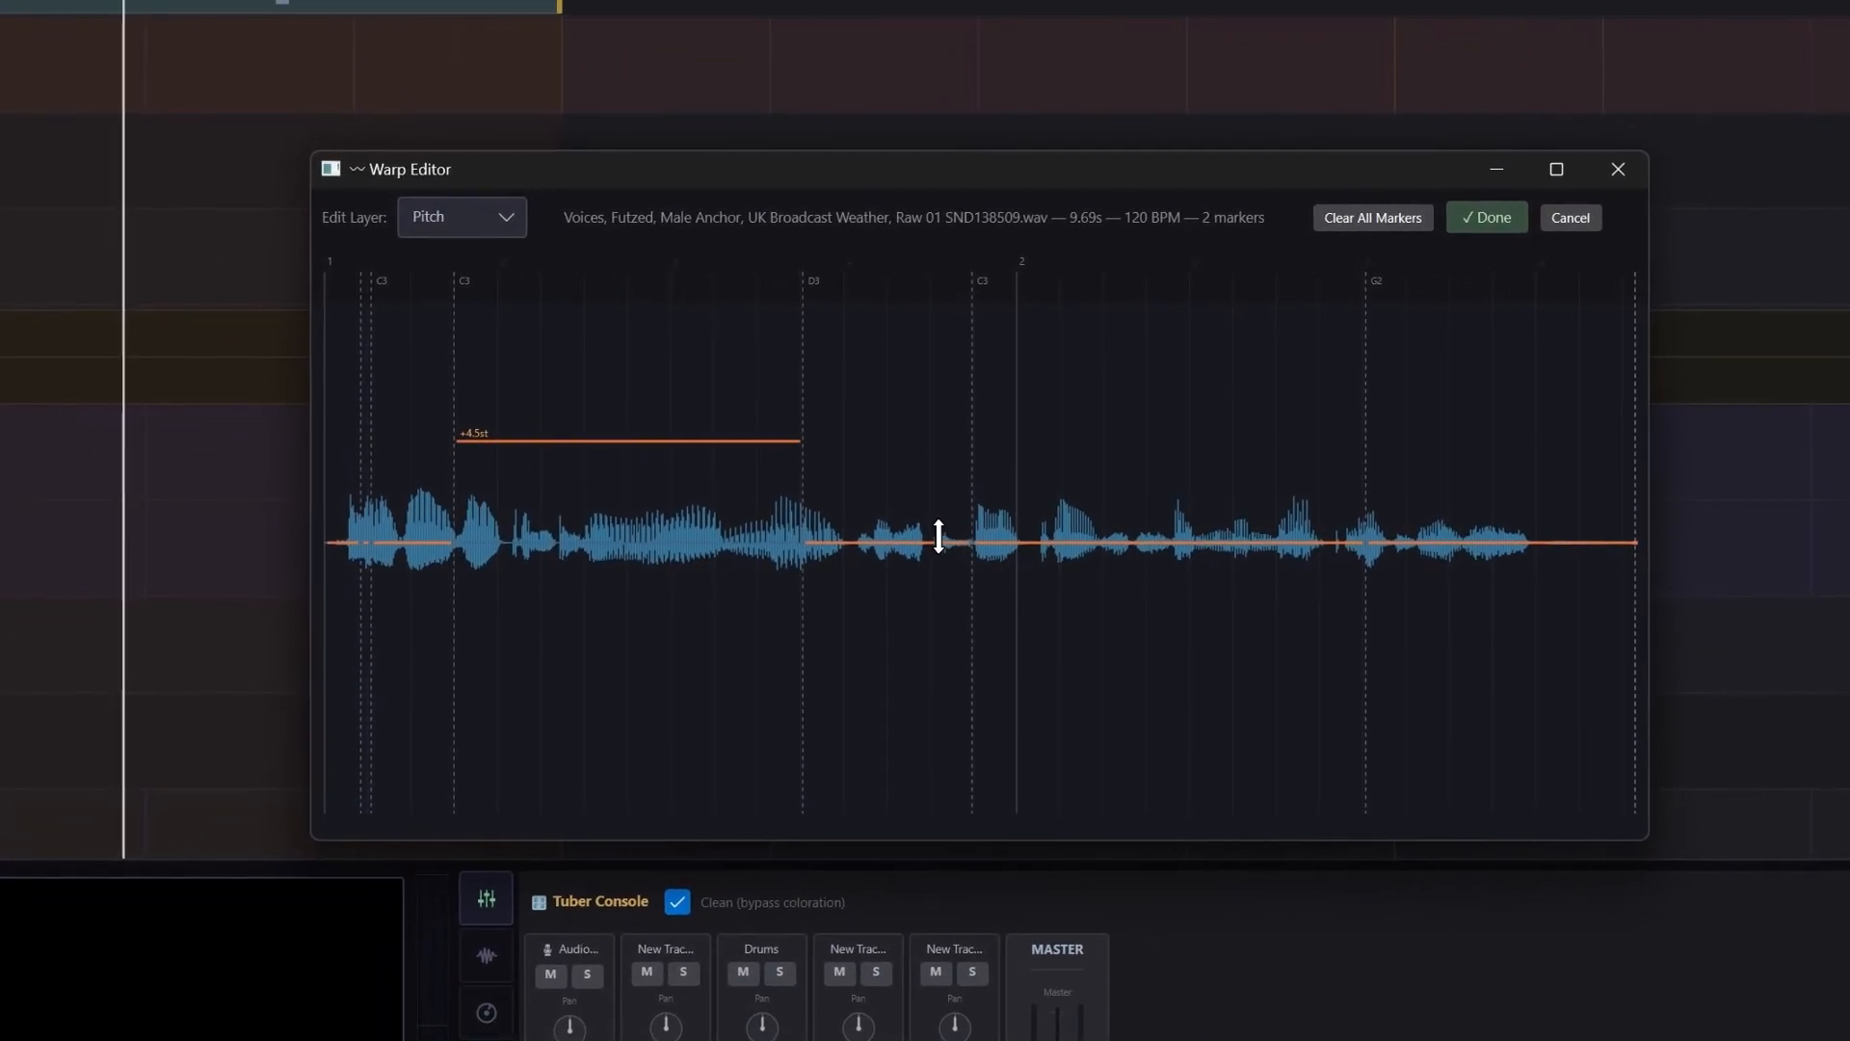
left_click_drag(939, 536, 939, 654)
left_click_drag(1016, 498, 1019, 461)
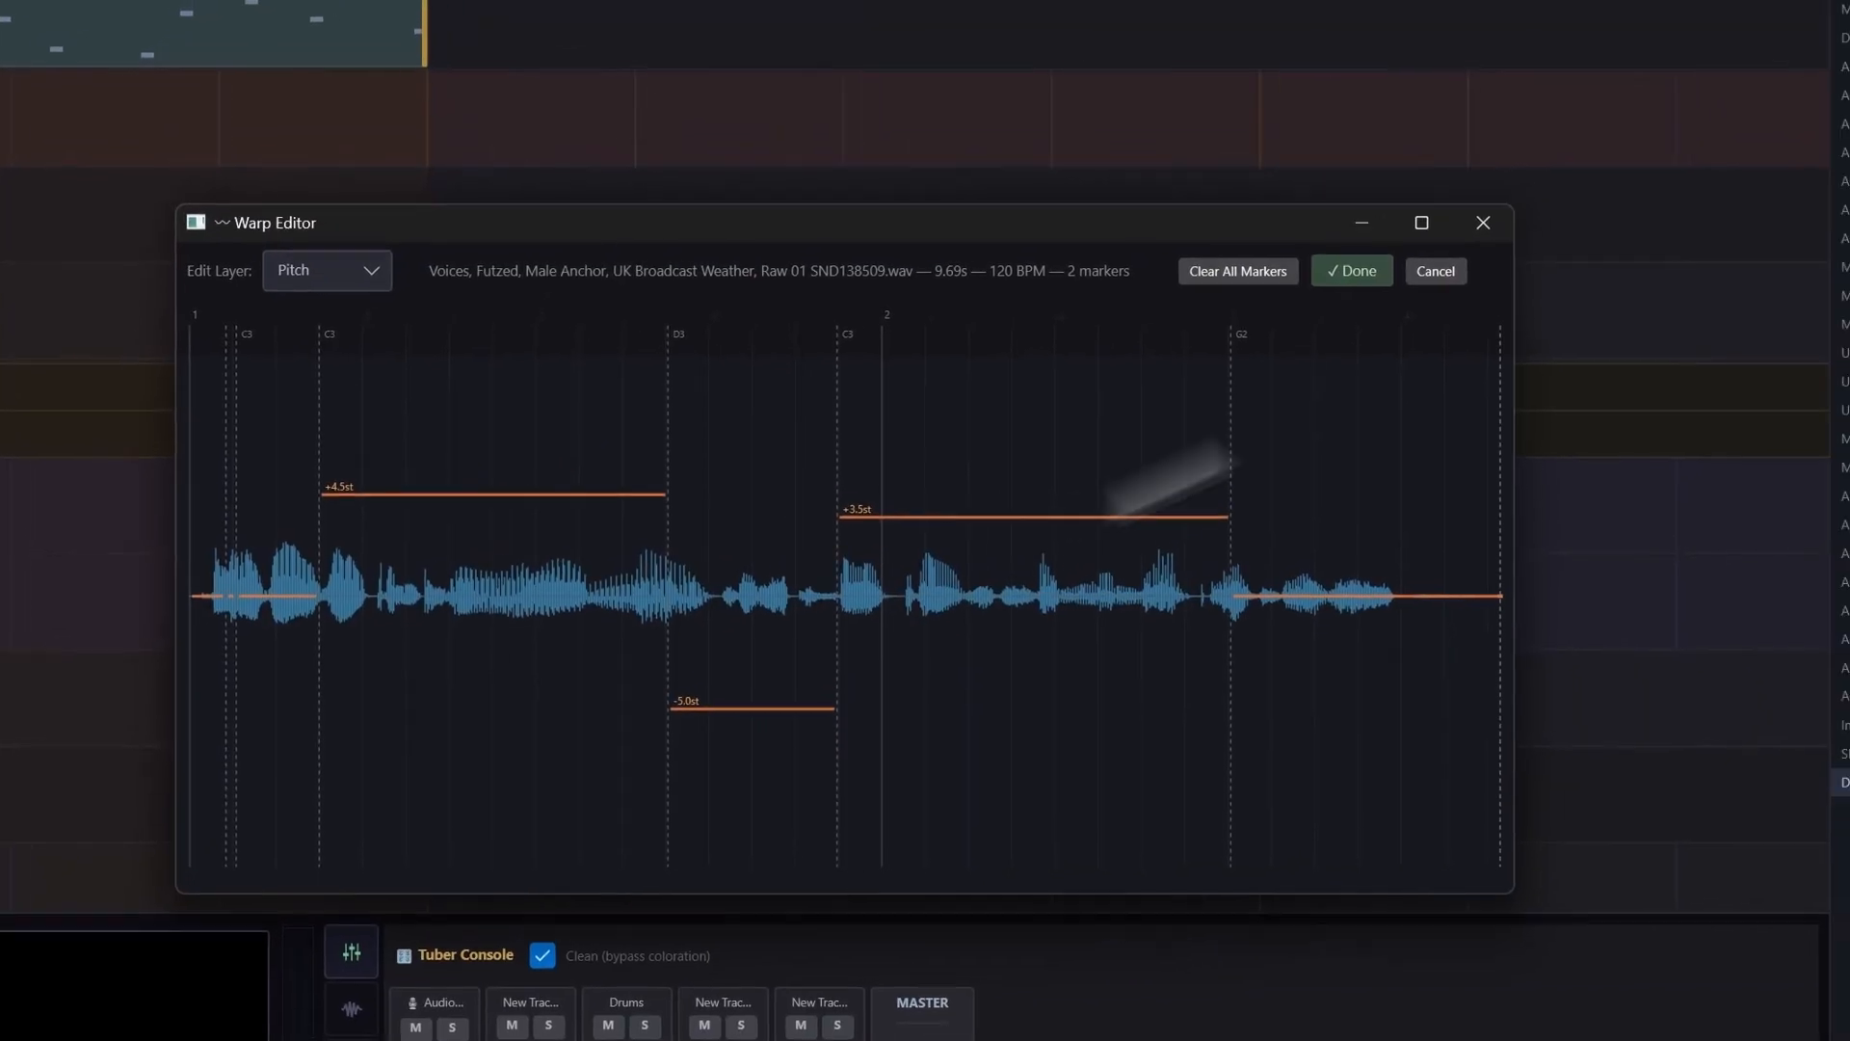
left_click(1378, 231)
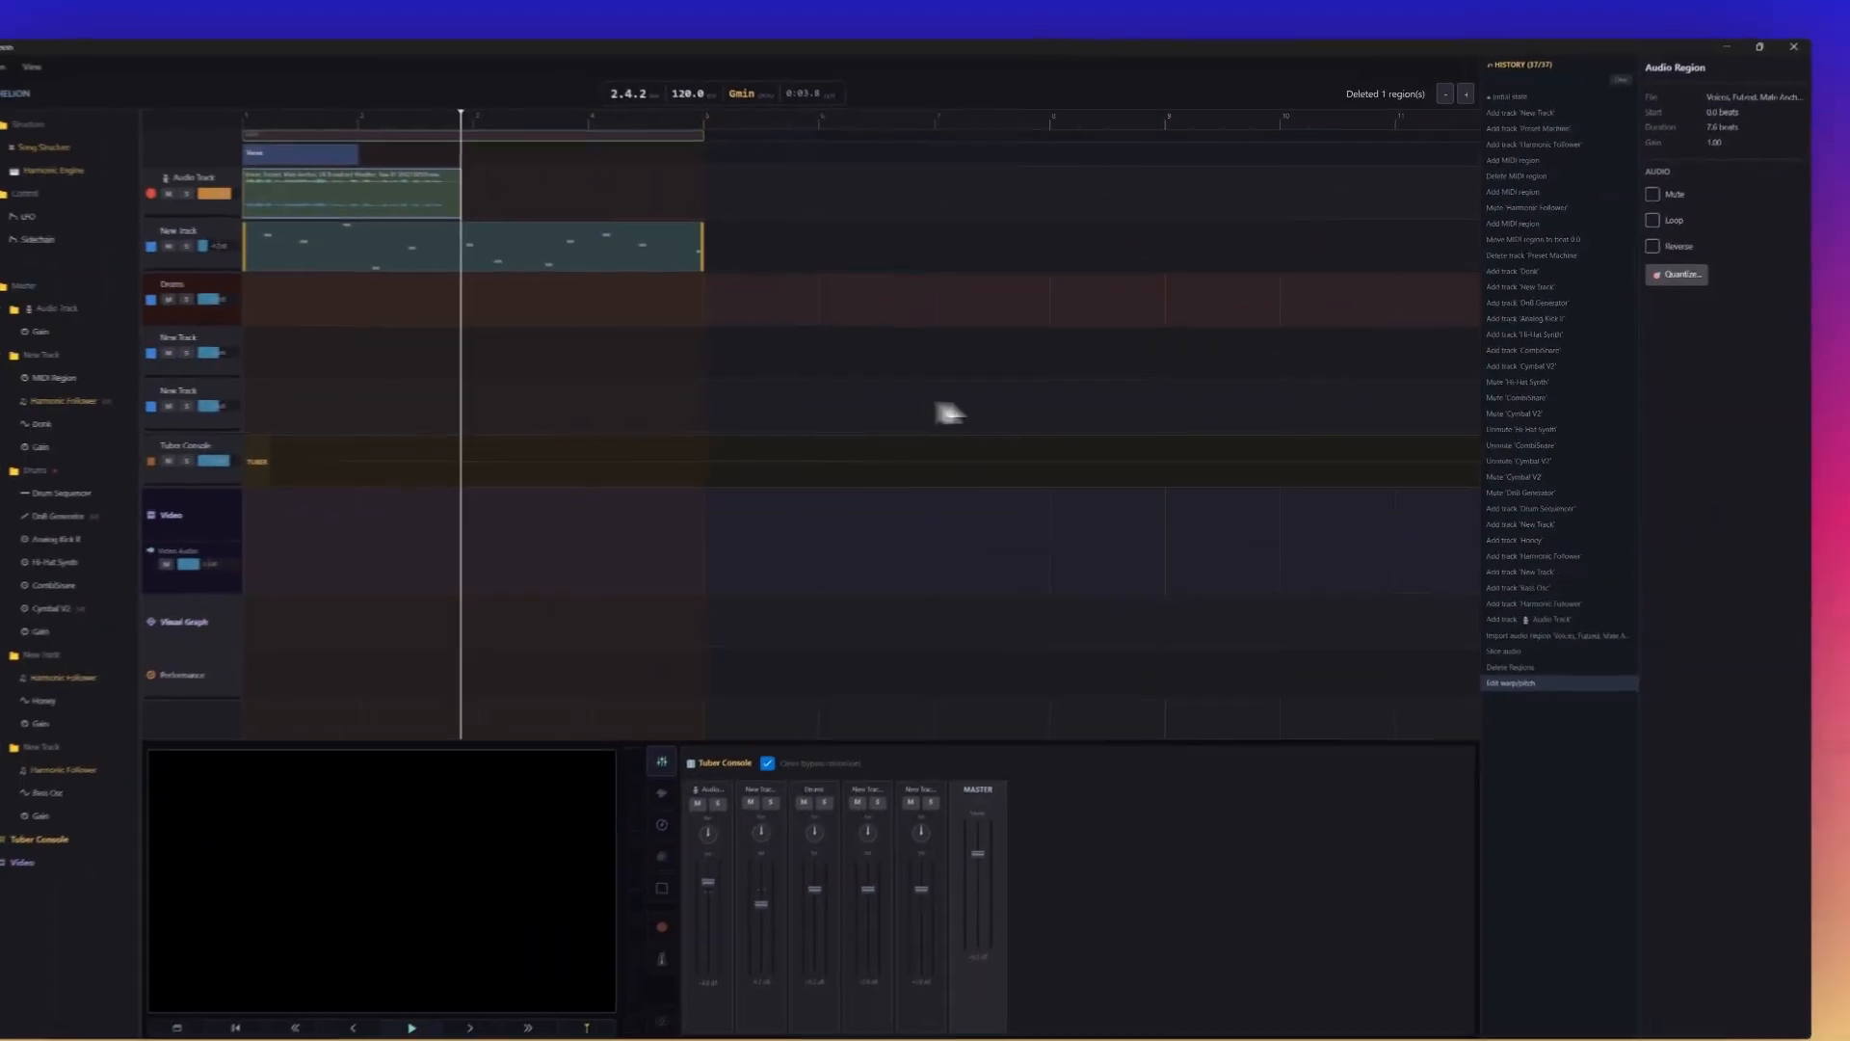
Step: Play the loop and solo the Audio Track to listen to the warped voice, and stop playback
key("space")
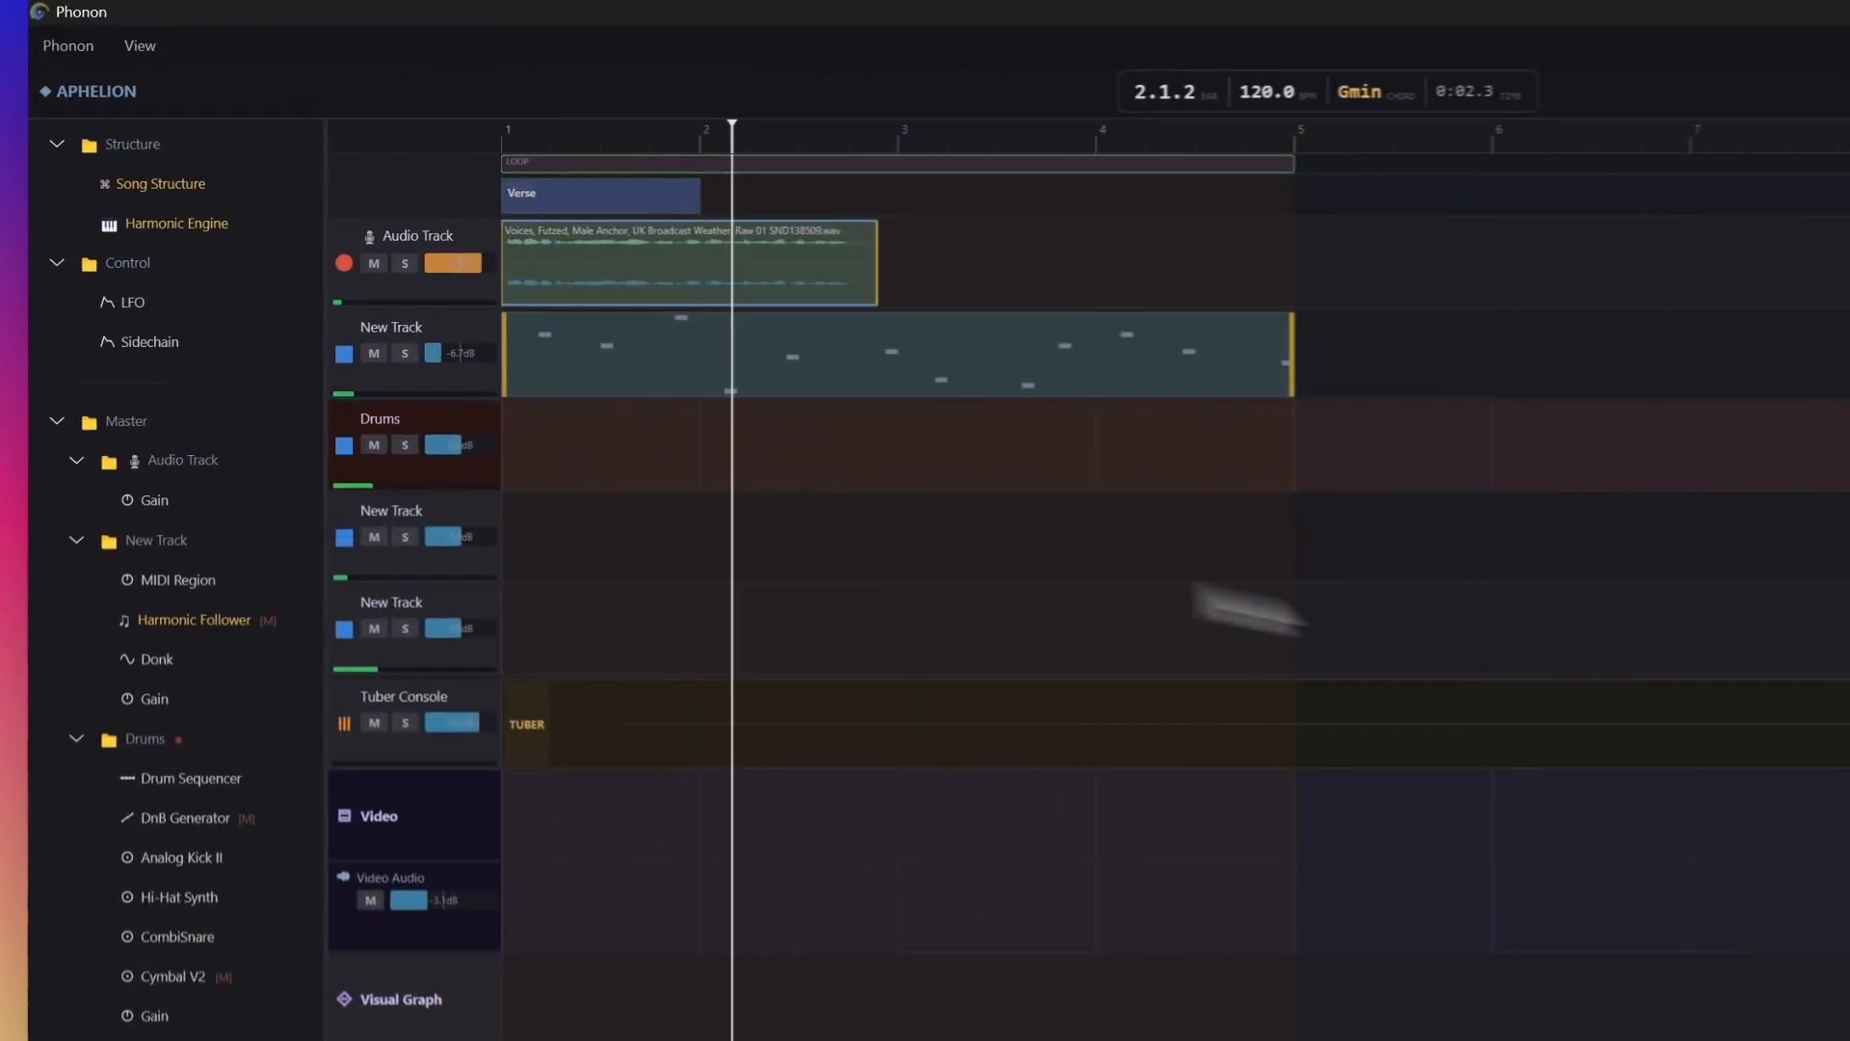
left_click(345, 235)
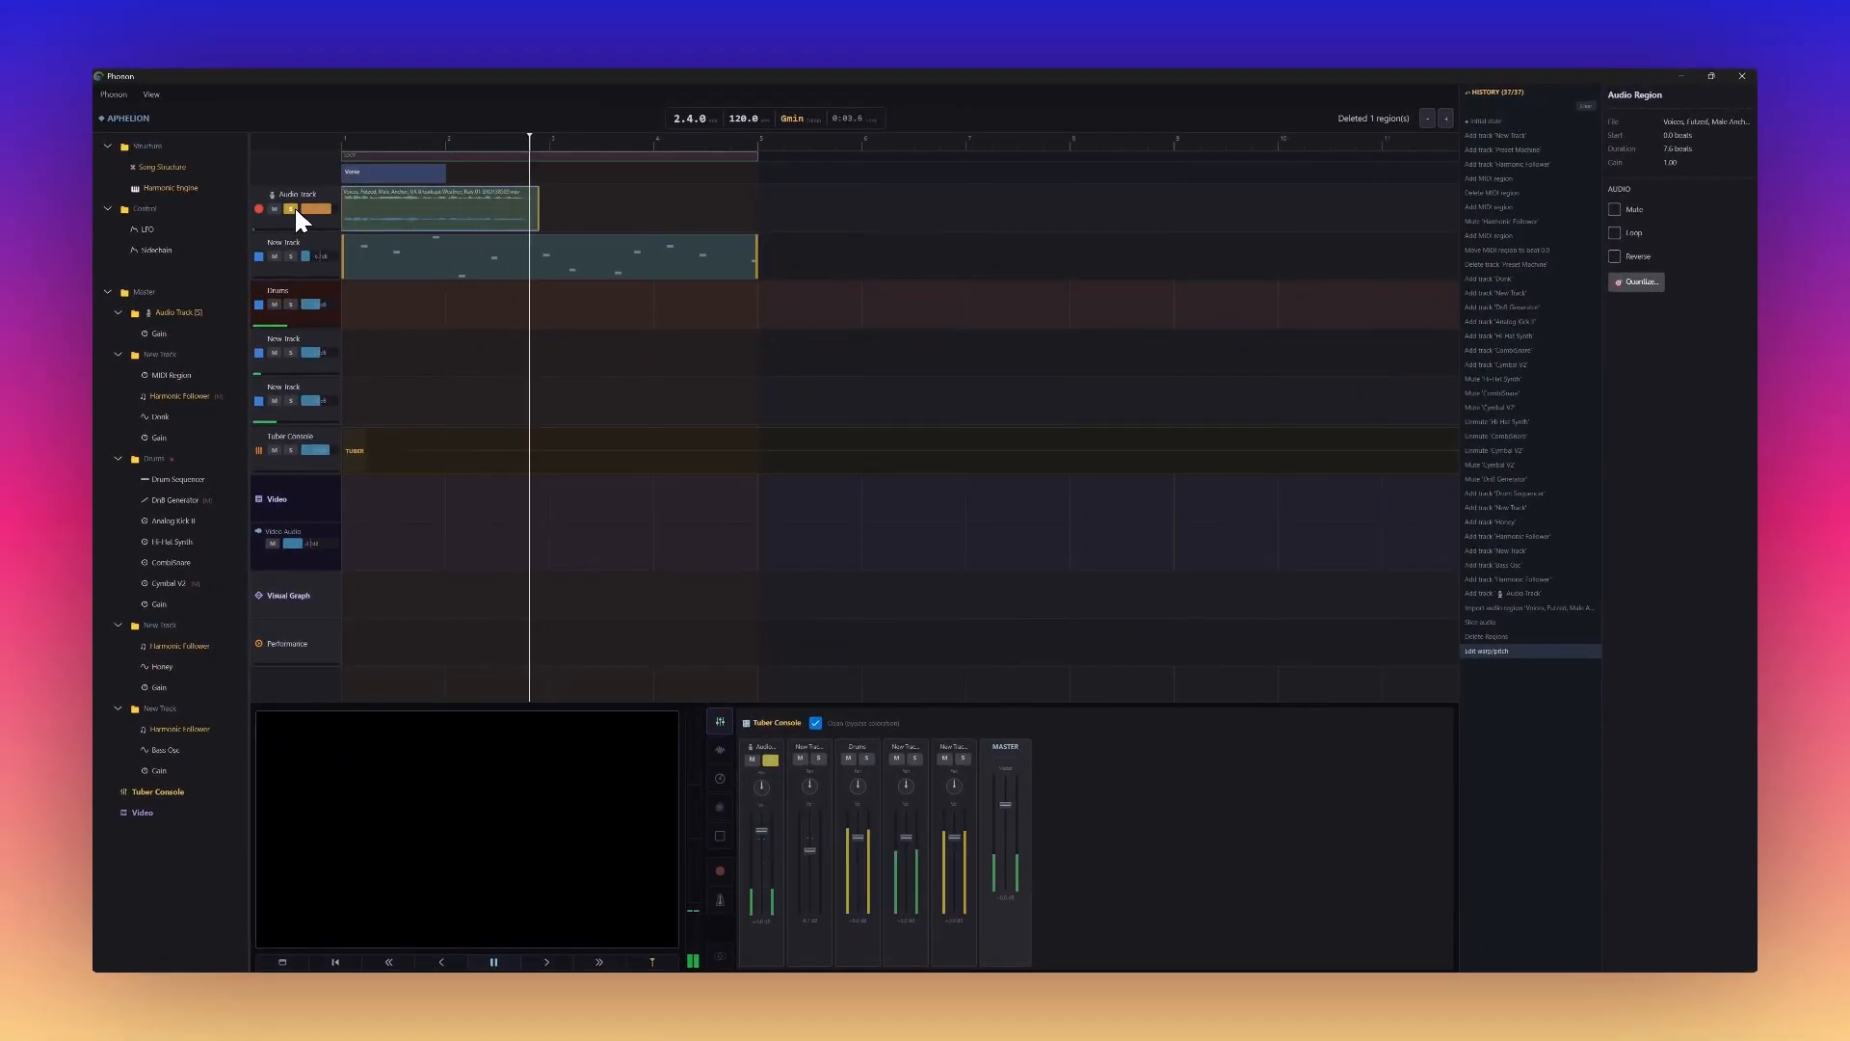
key("space")
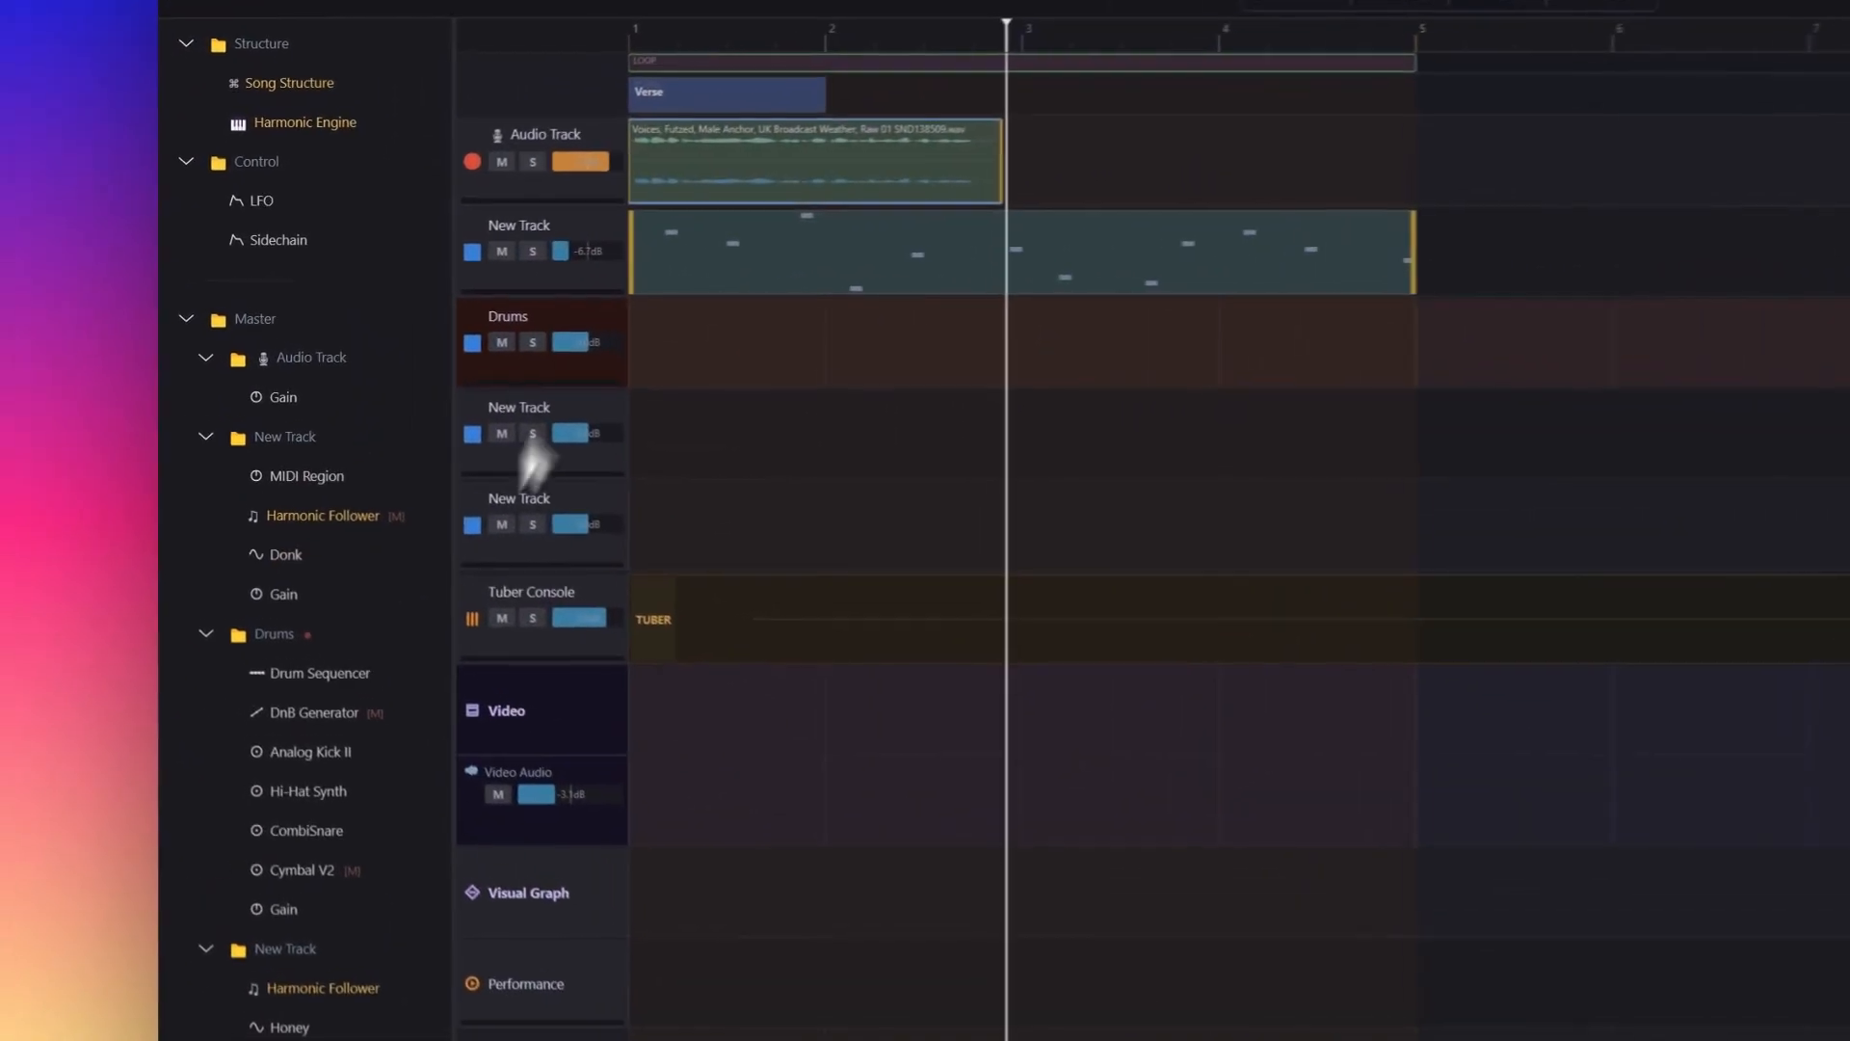
Step: Add a Plate Reverb to the Audio Track and audition the voice by toggling its solo during playback
right_click(323, 363)
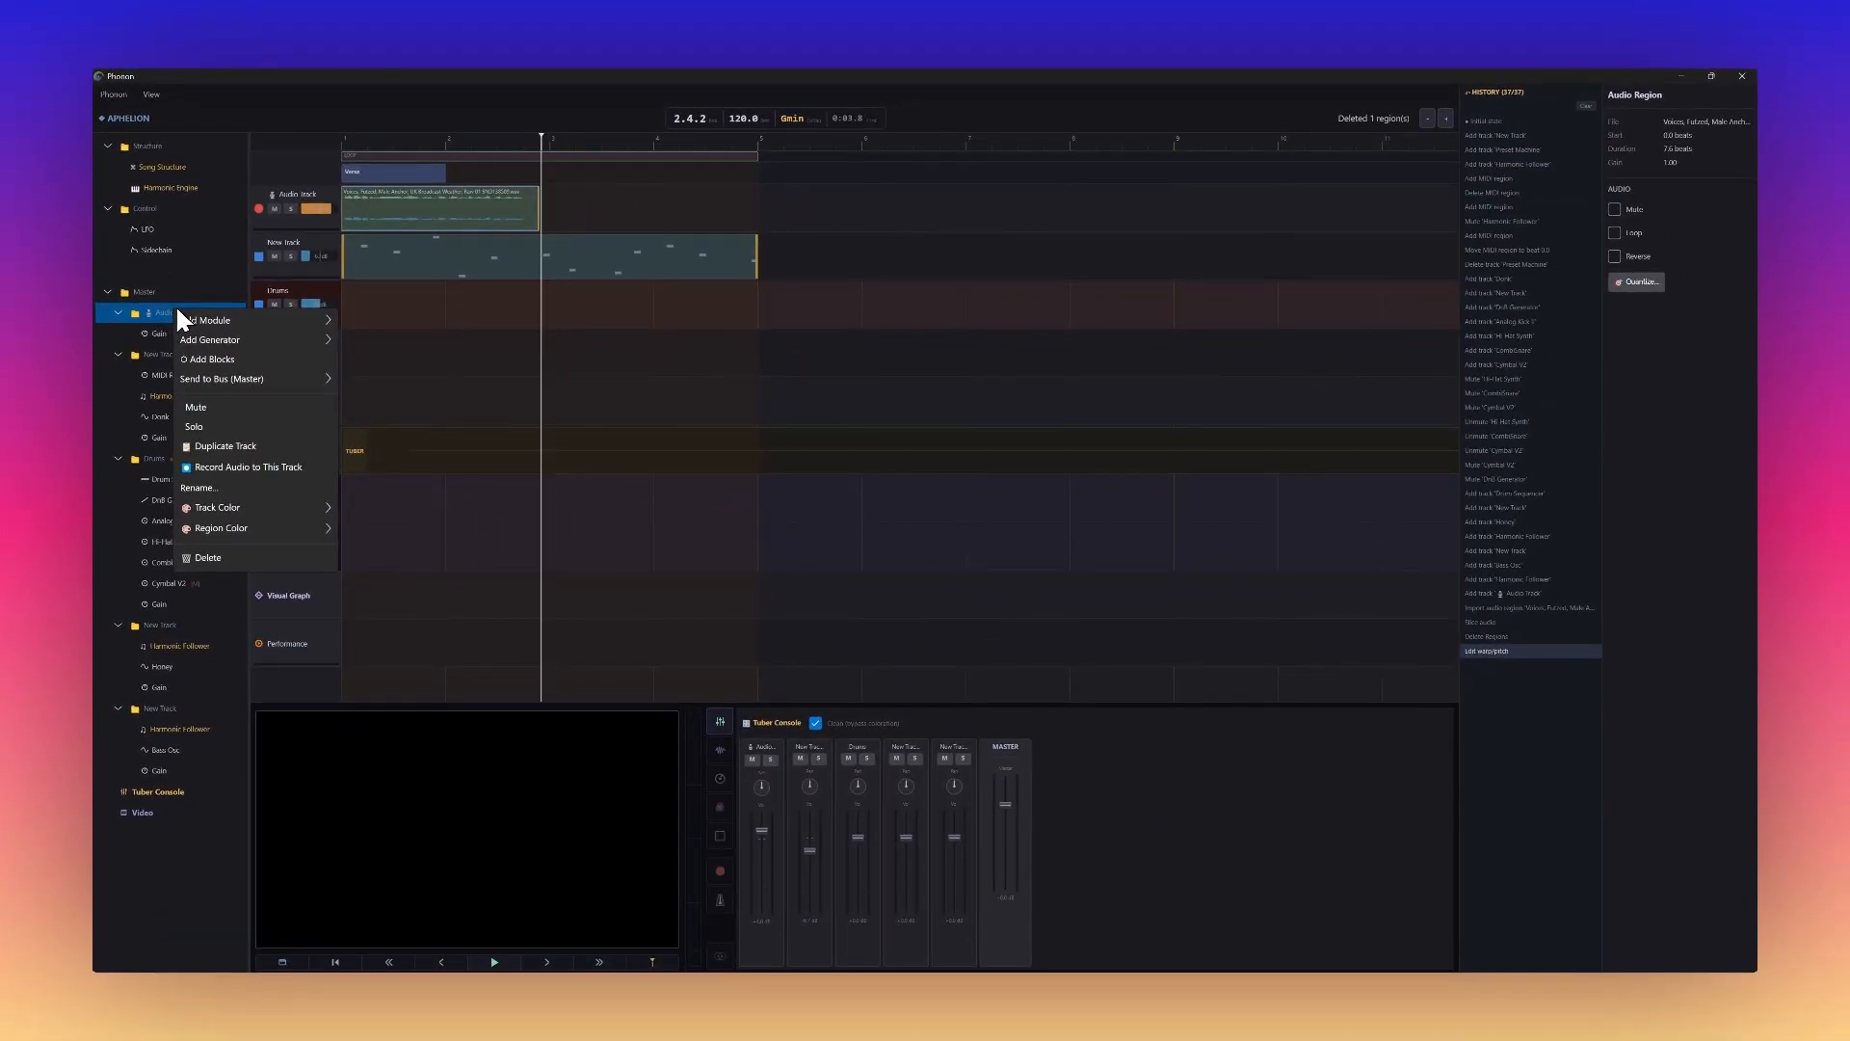
mouse_move(253, 318)
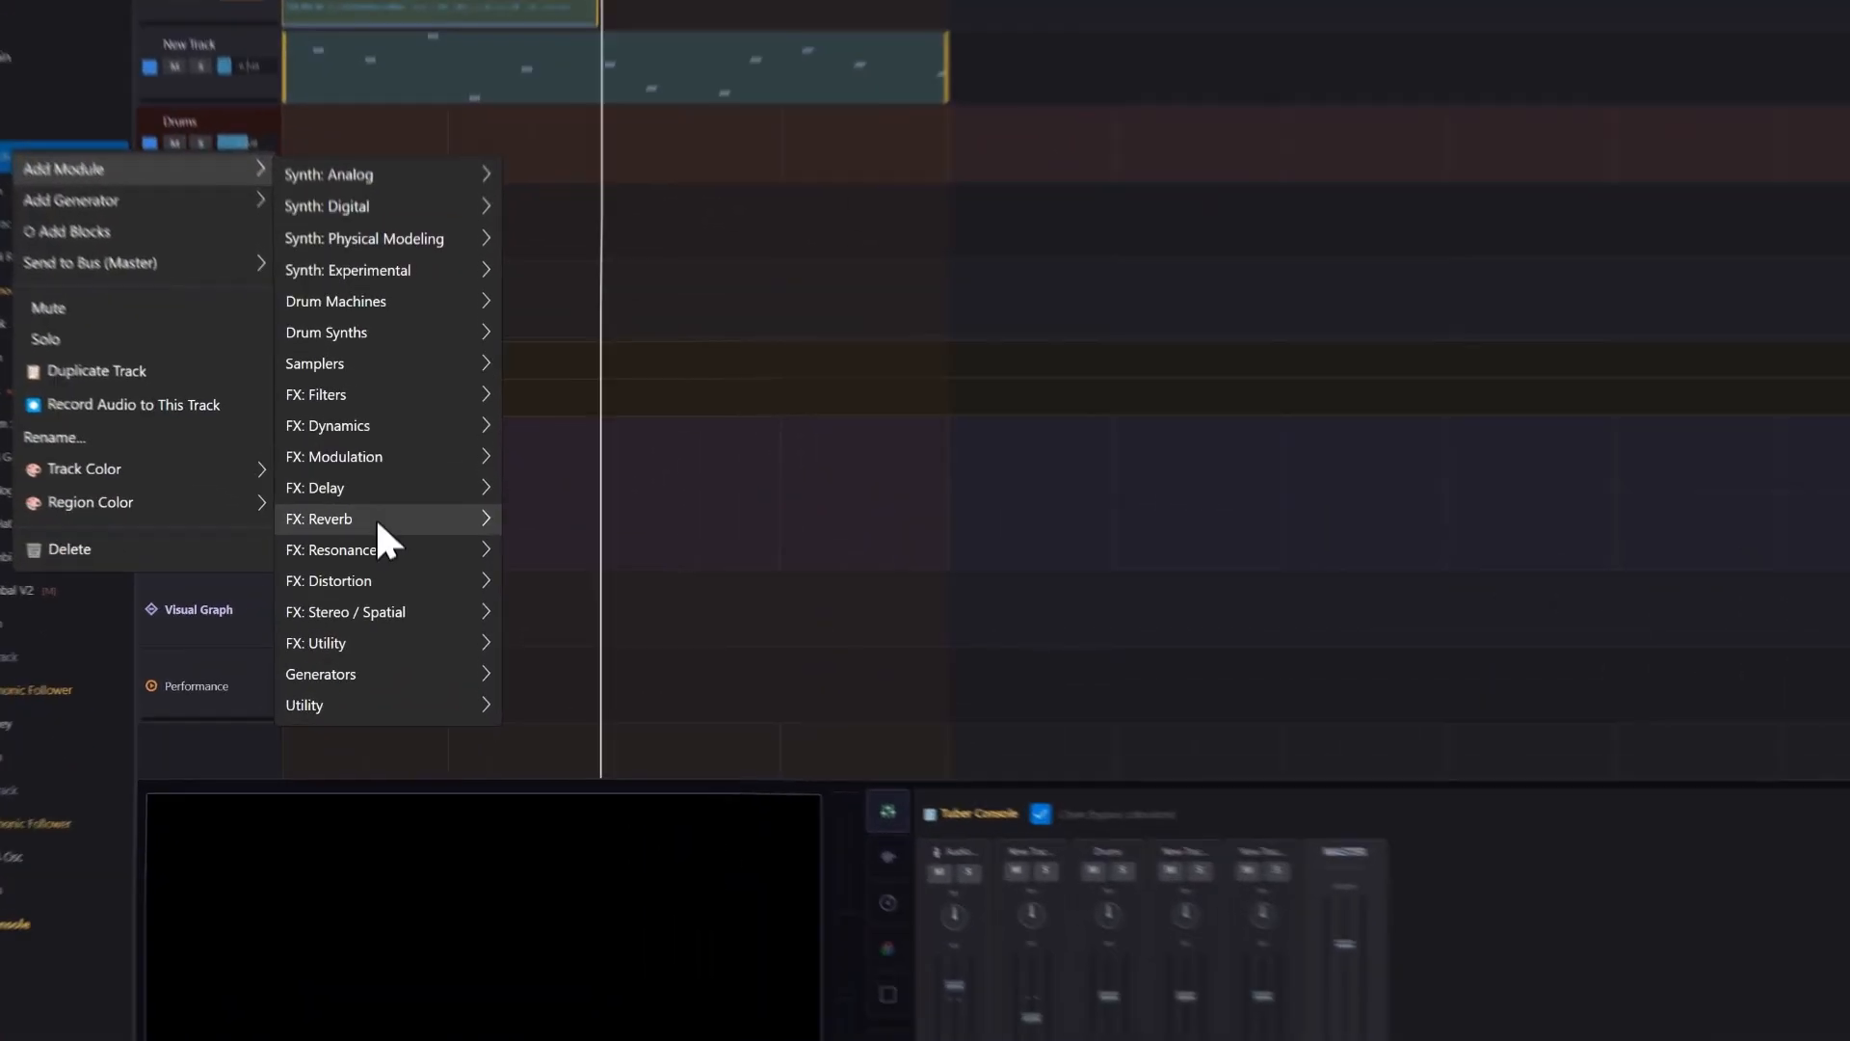
mouse_move(470, 539)
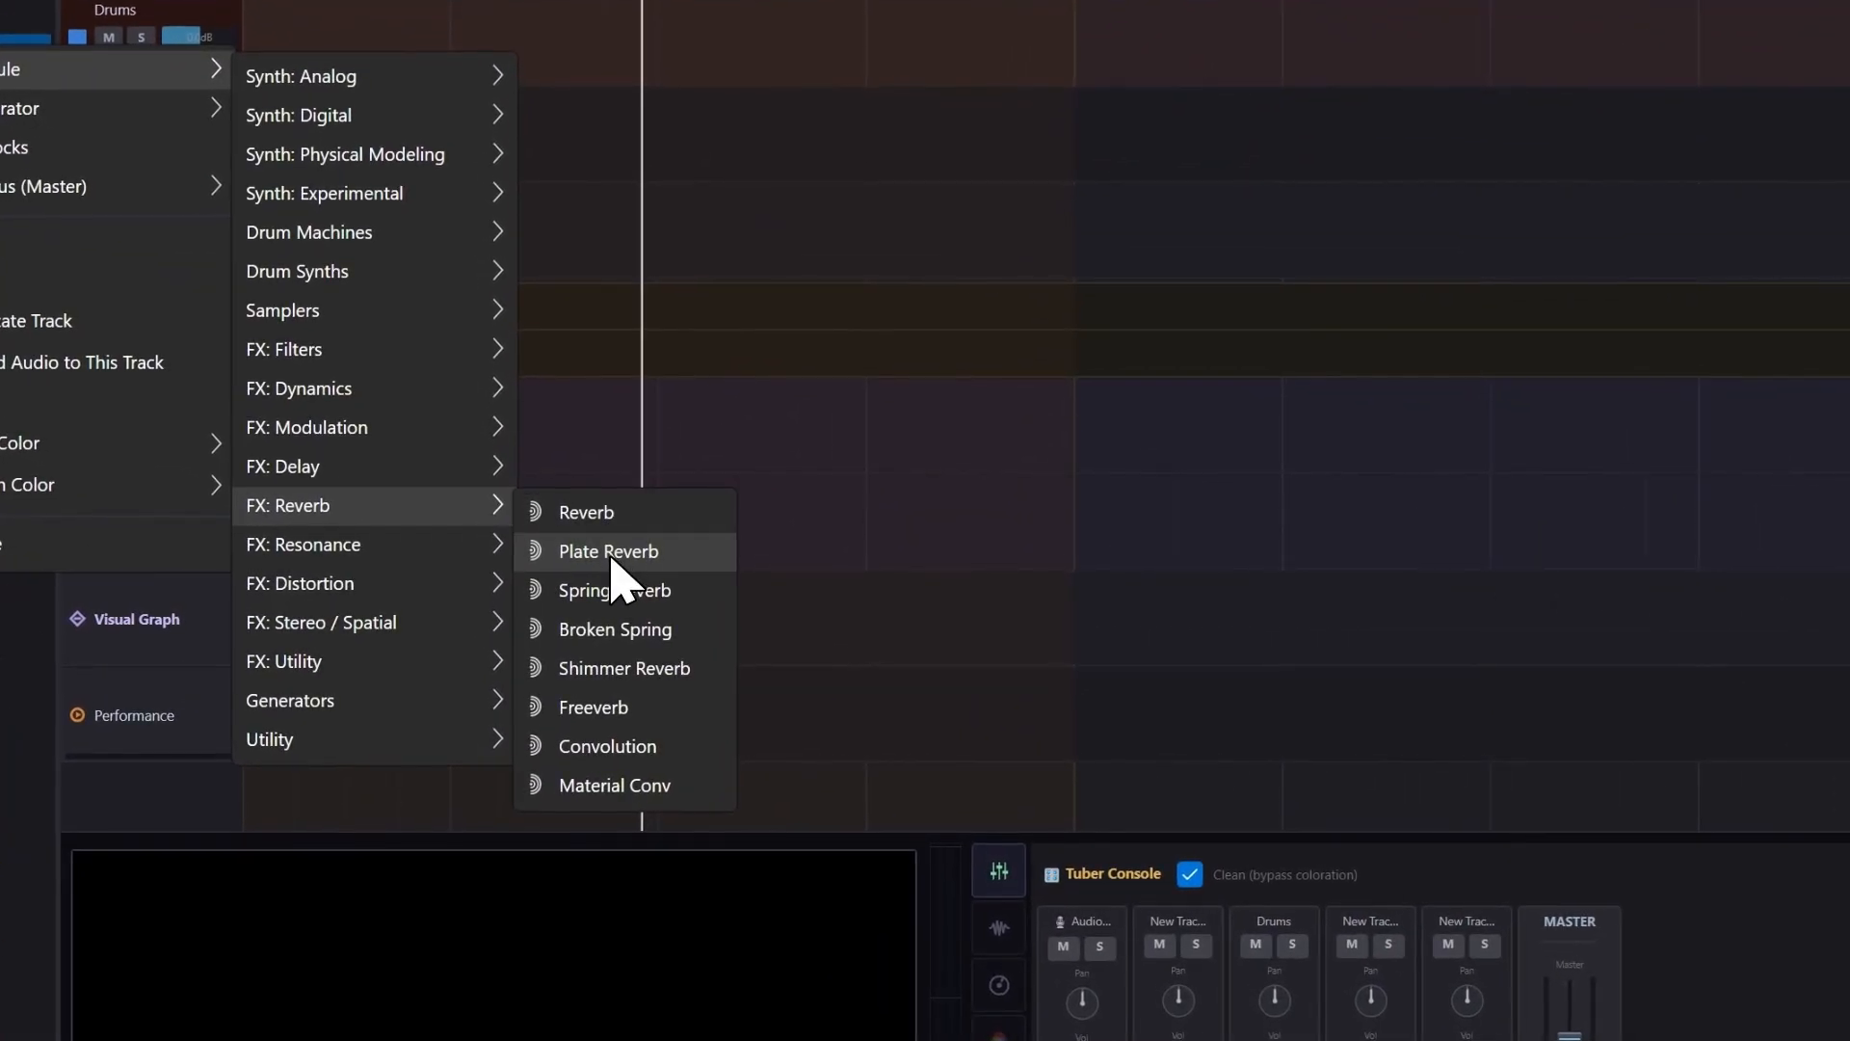
left_click(607, 554)
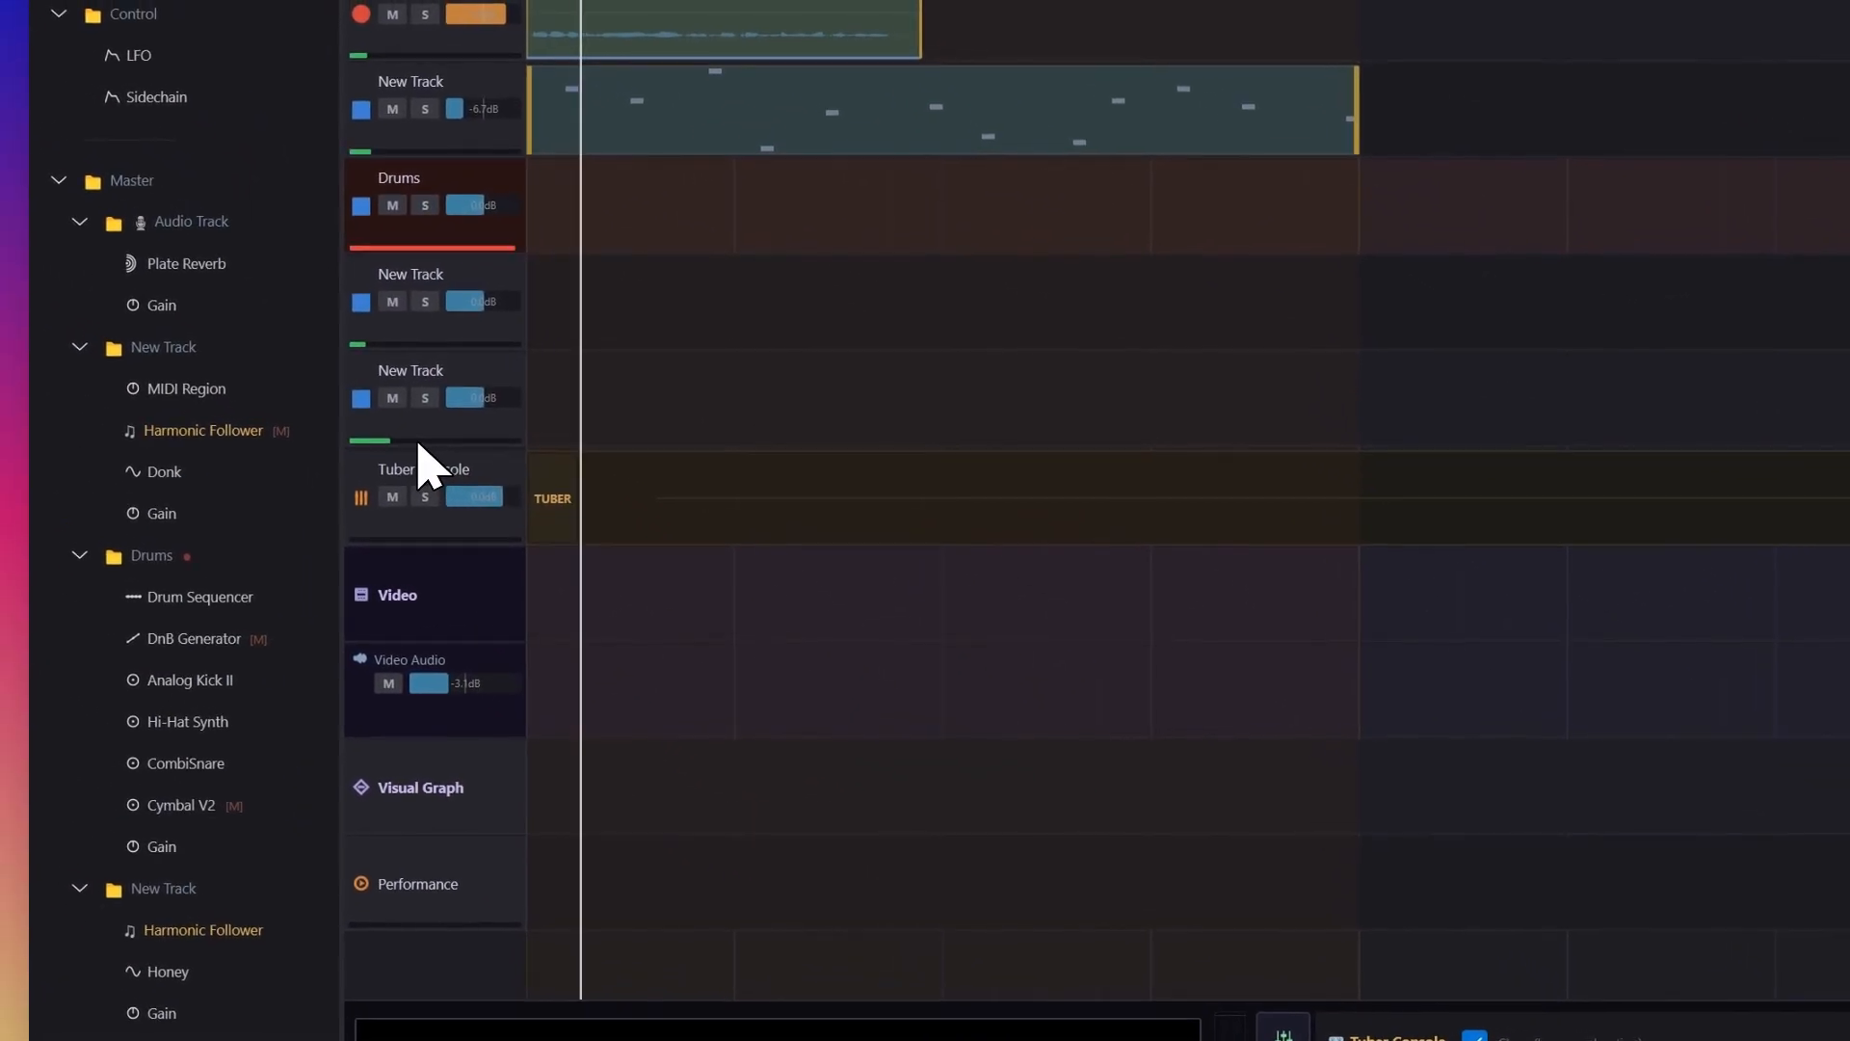
left_click(424, 257)
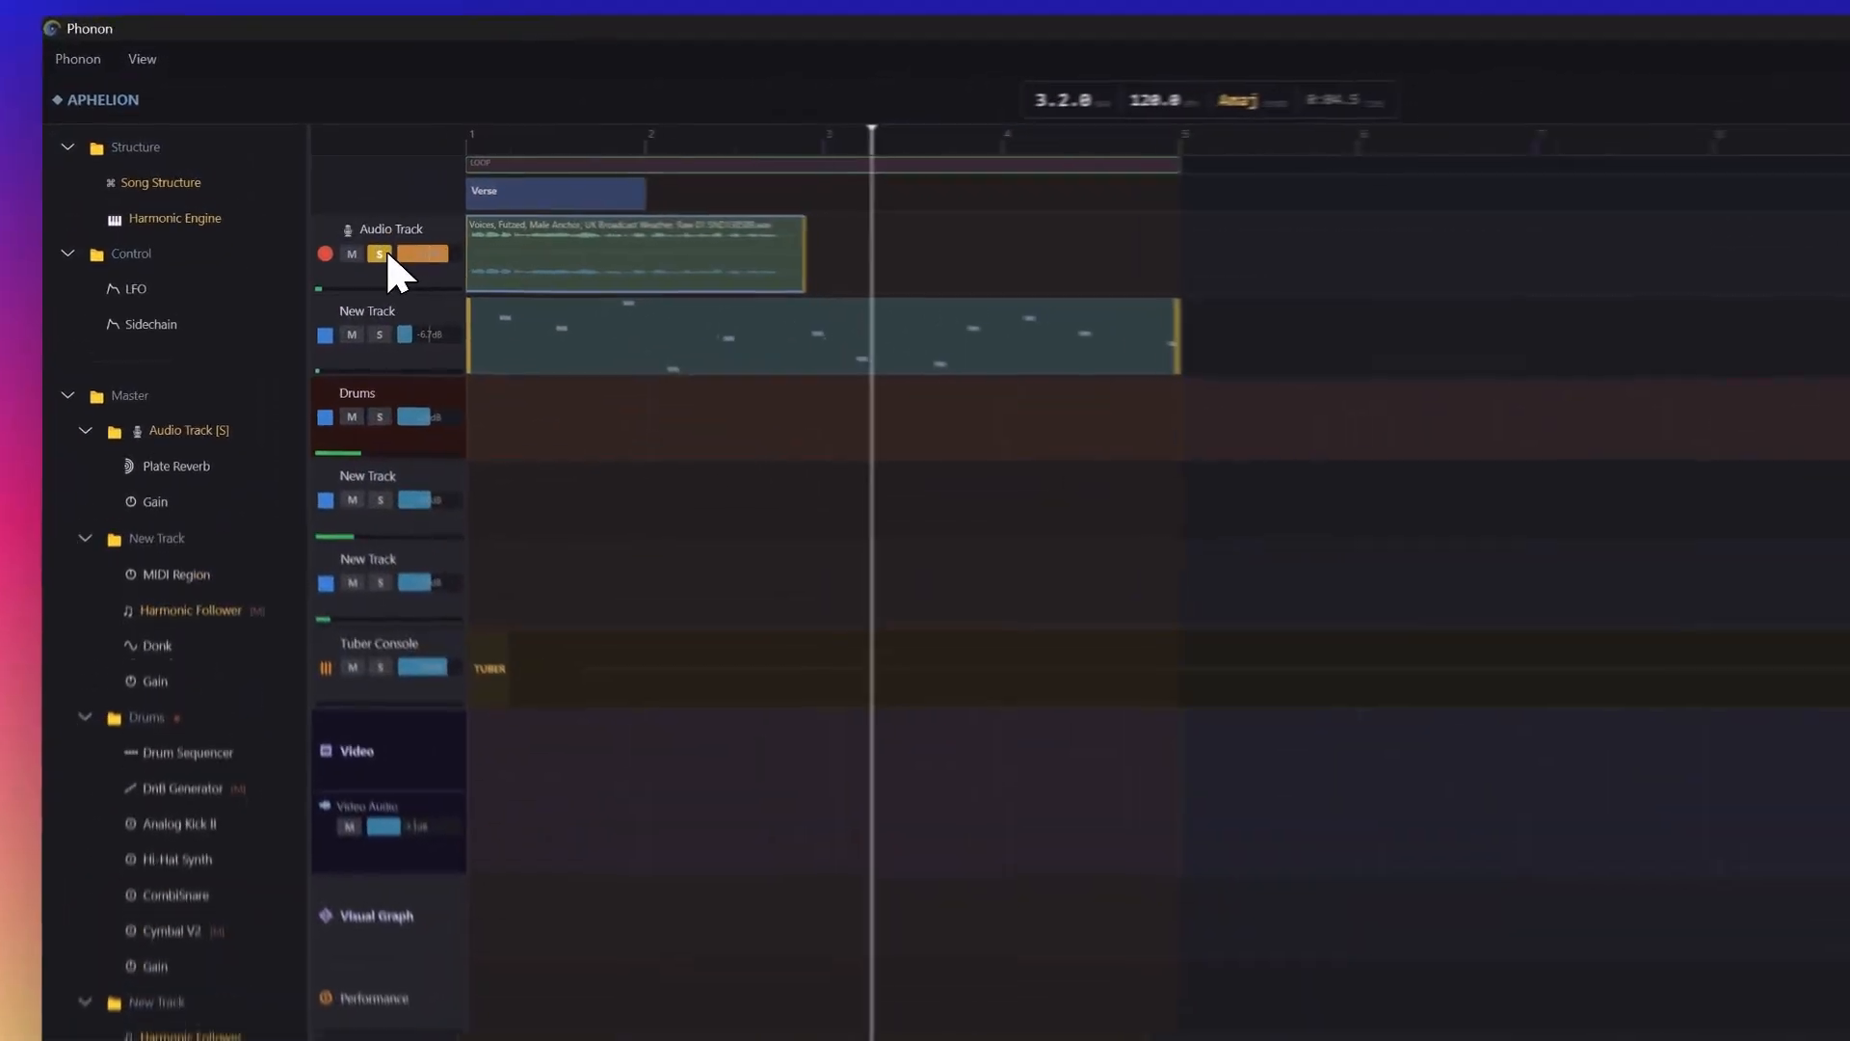
left_click(424, 272)
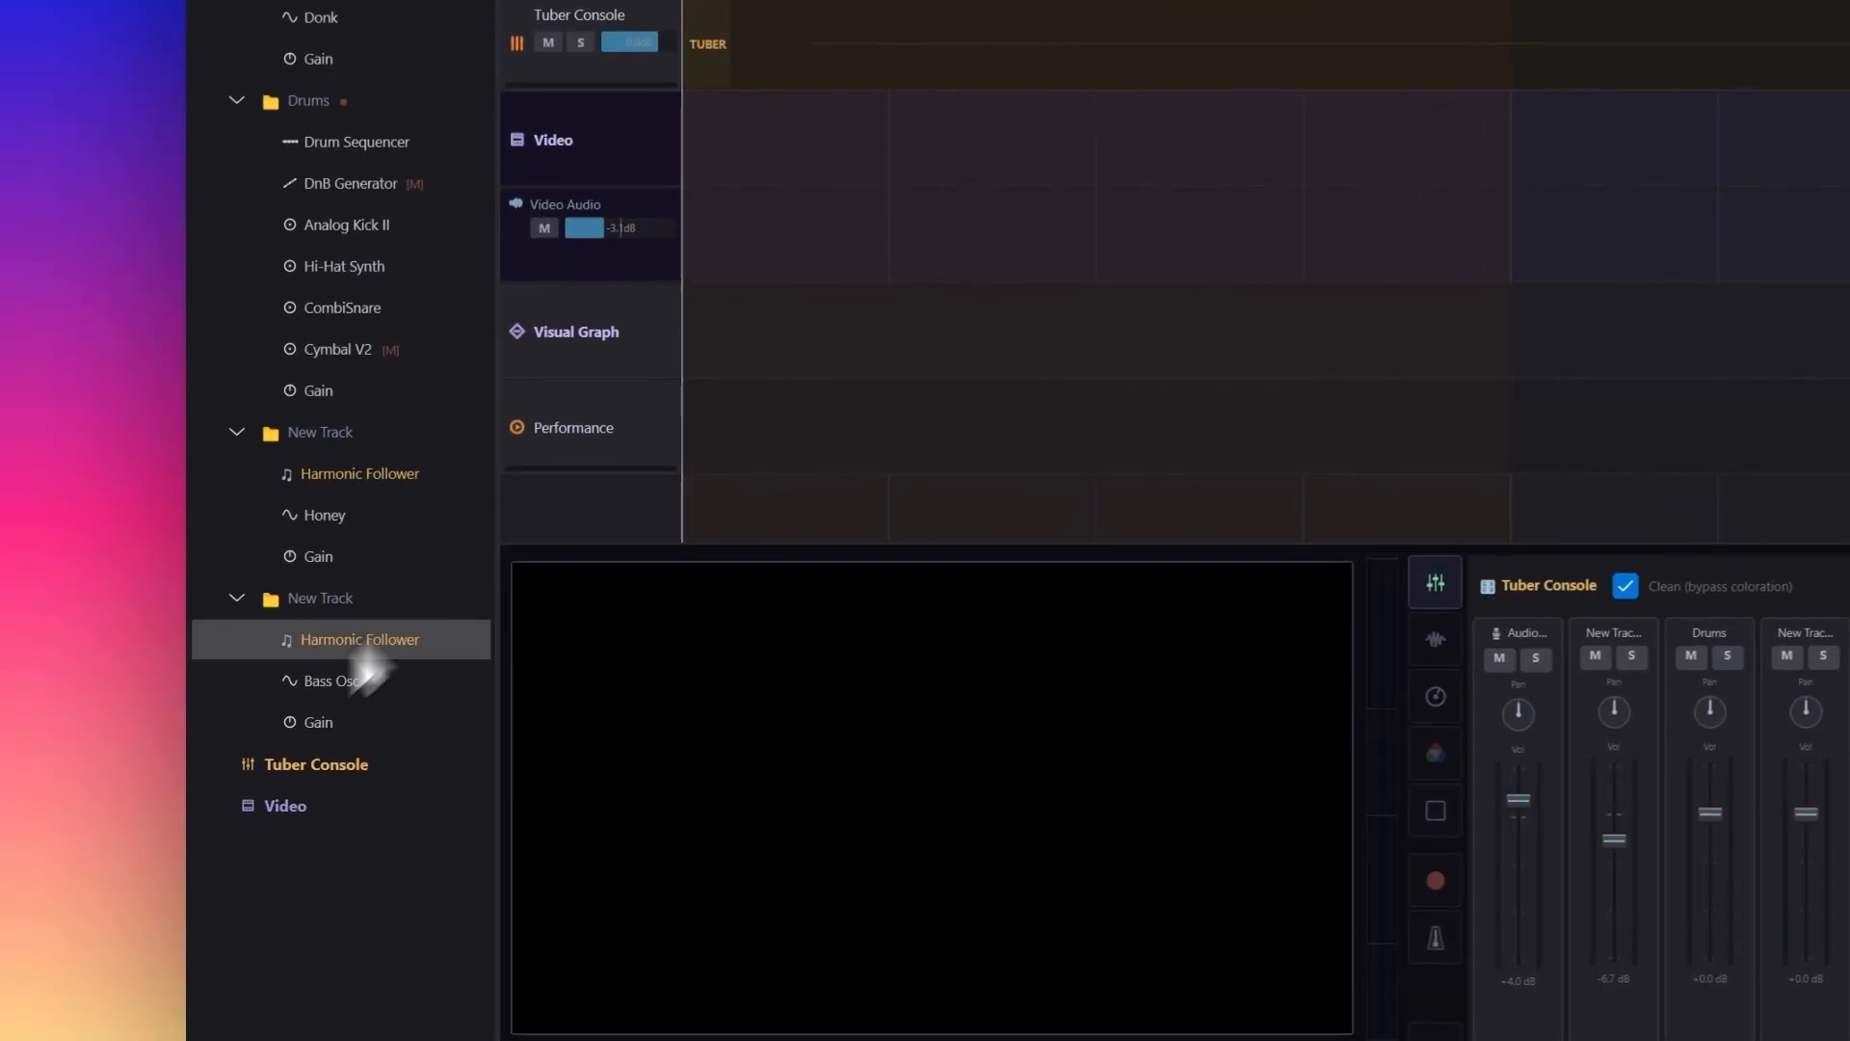
Step: Add the Freebaby dynamics effect to the Tuber Console bus
right_click(318, 761)
mouse_move(359, 778)
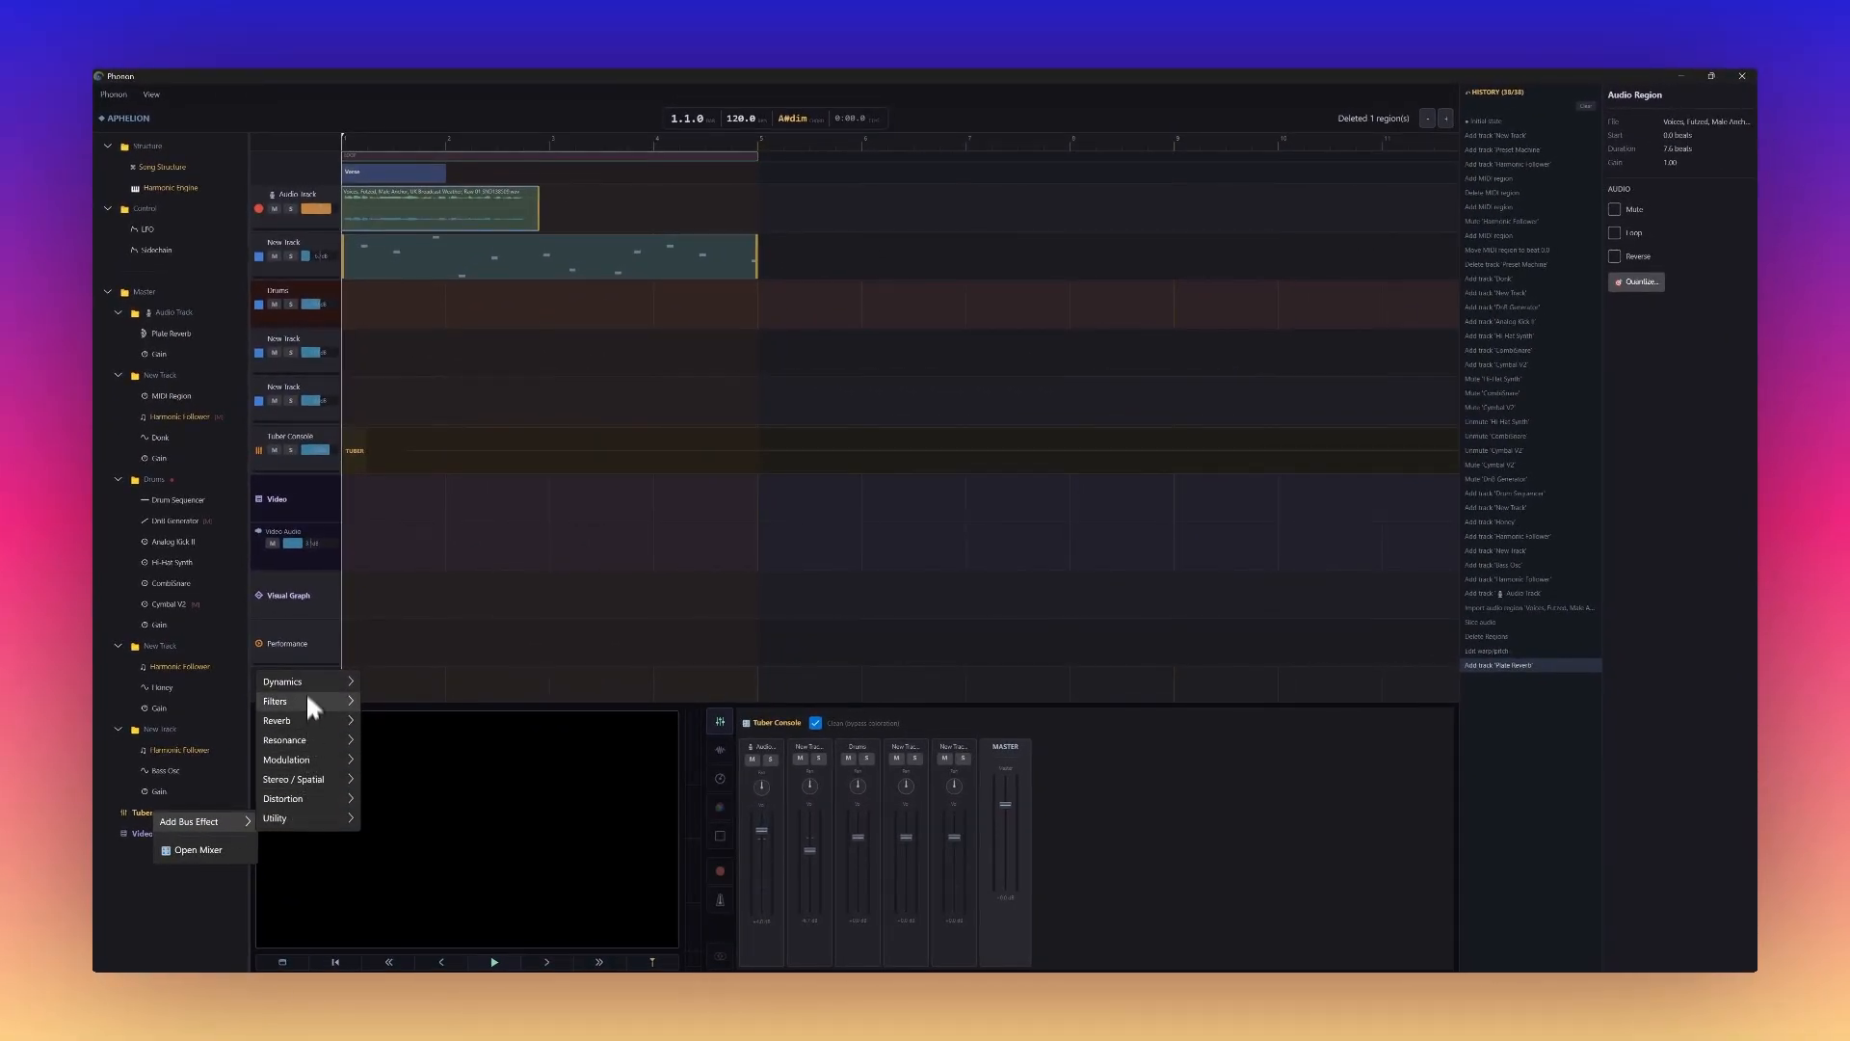
mouse_move(307, 681)
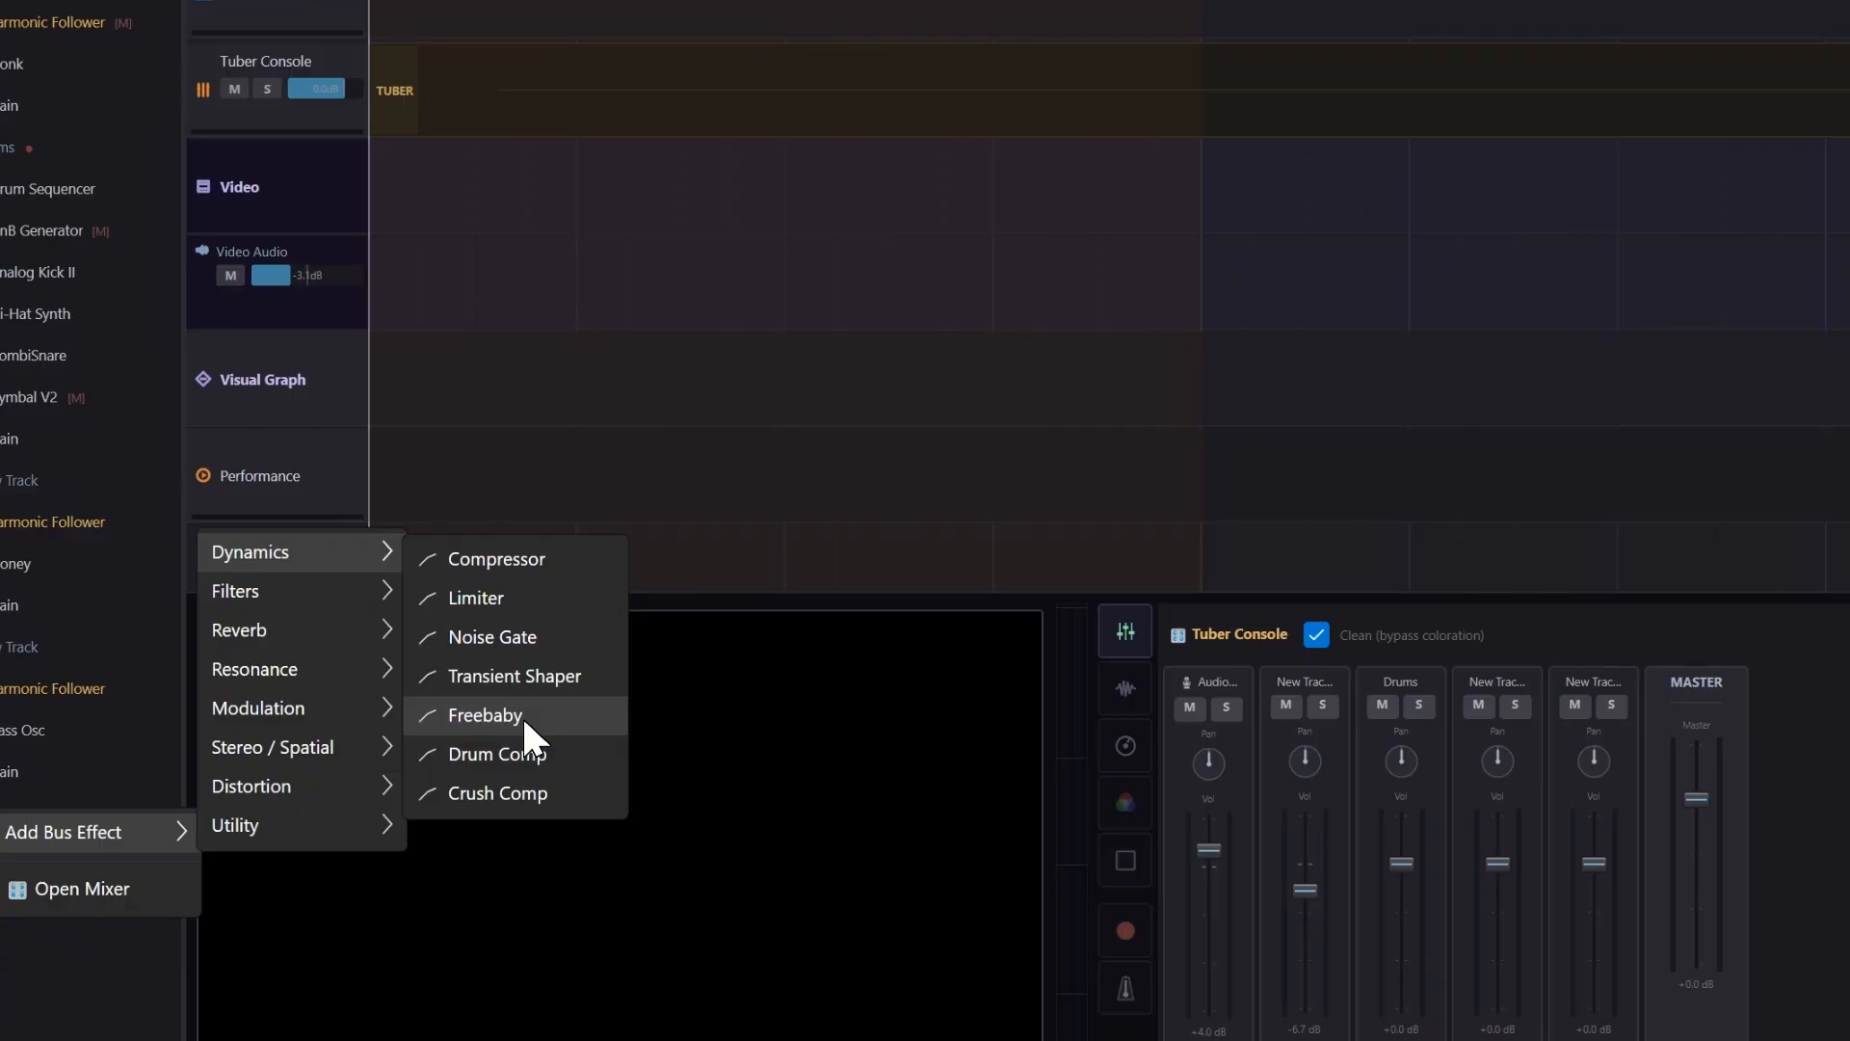
left_click(523, 714)
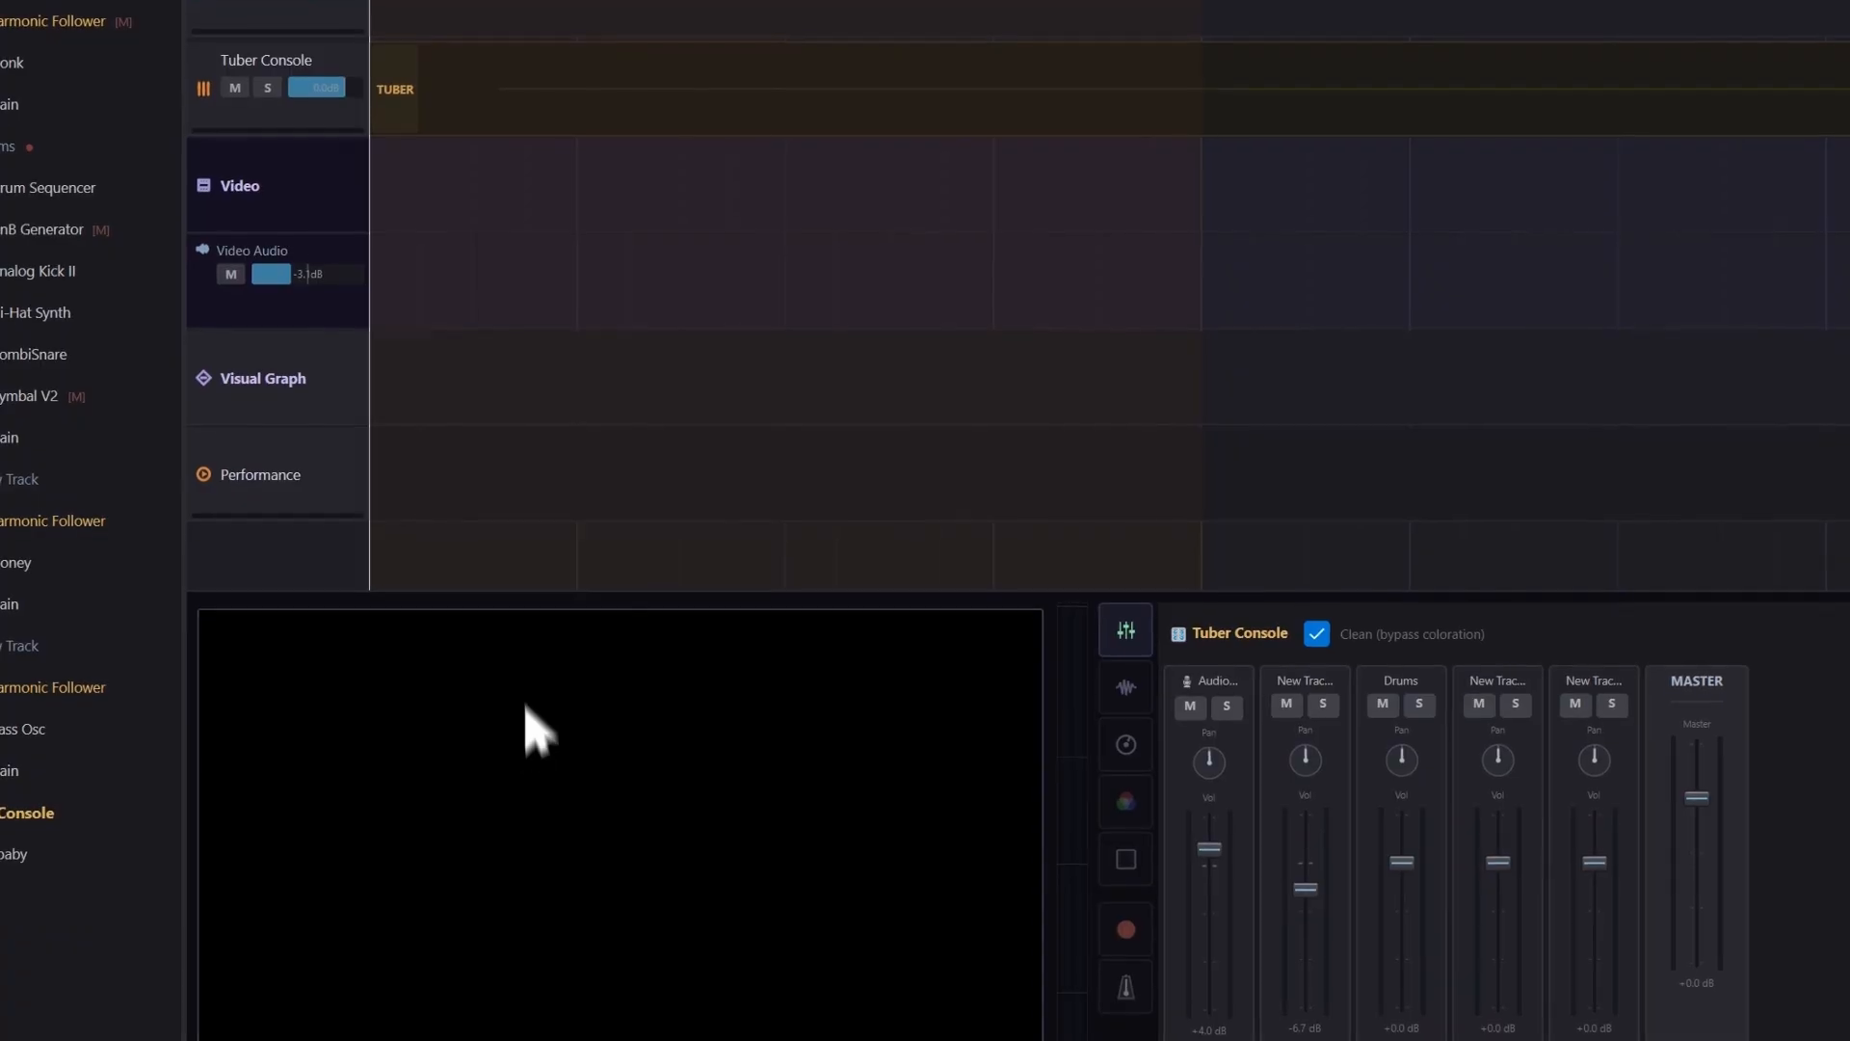
Step: Lower Freebaby's output Level to 0.34 while listening to the mix, and close its editor
double_click(323, 775)
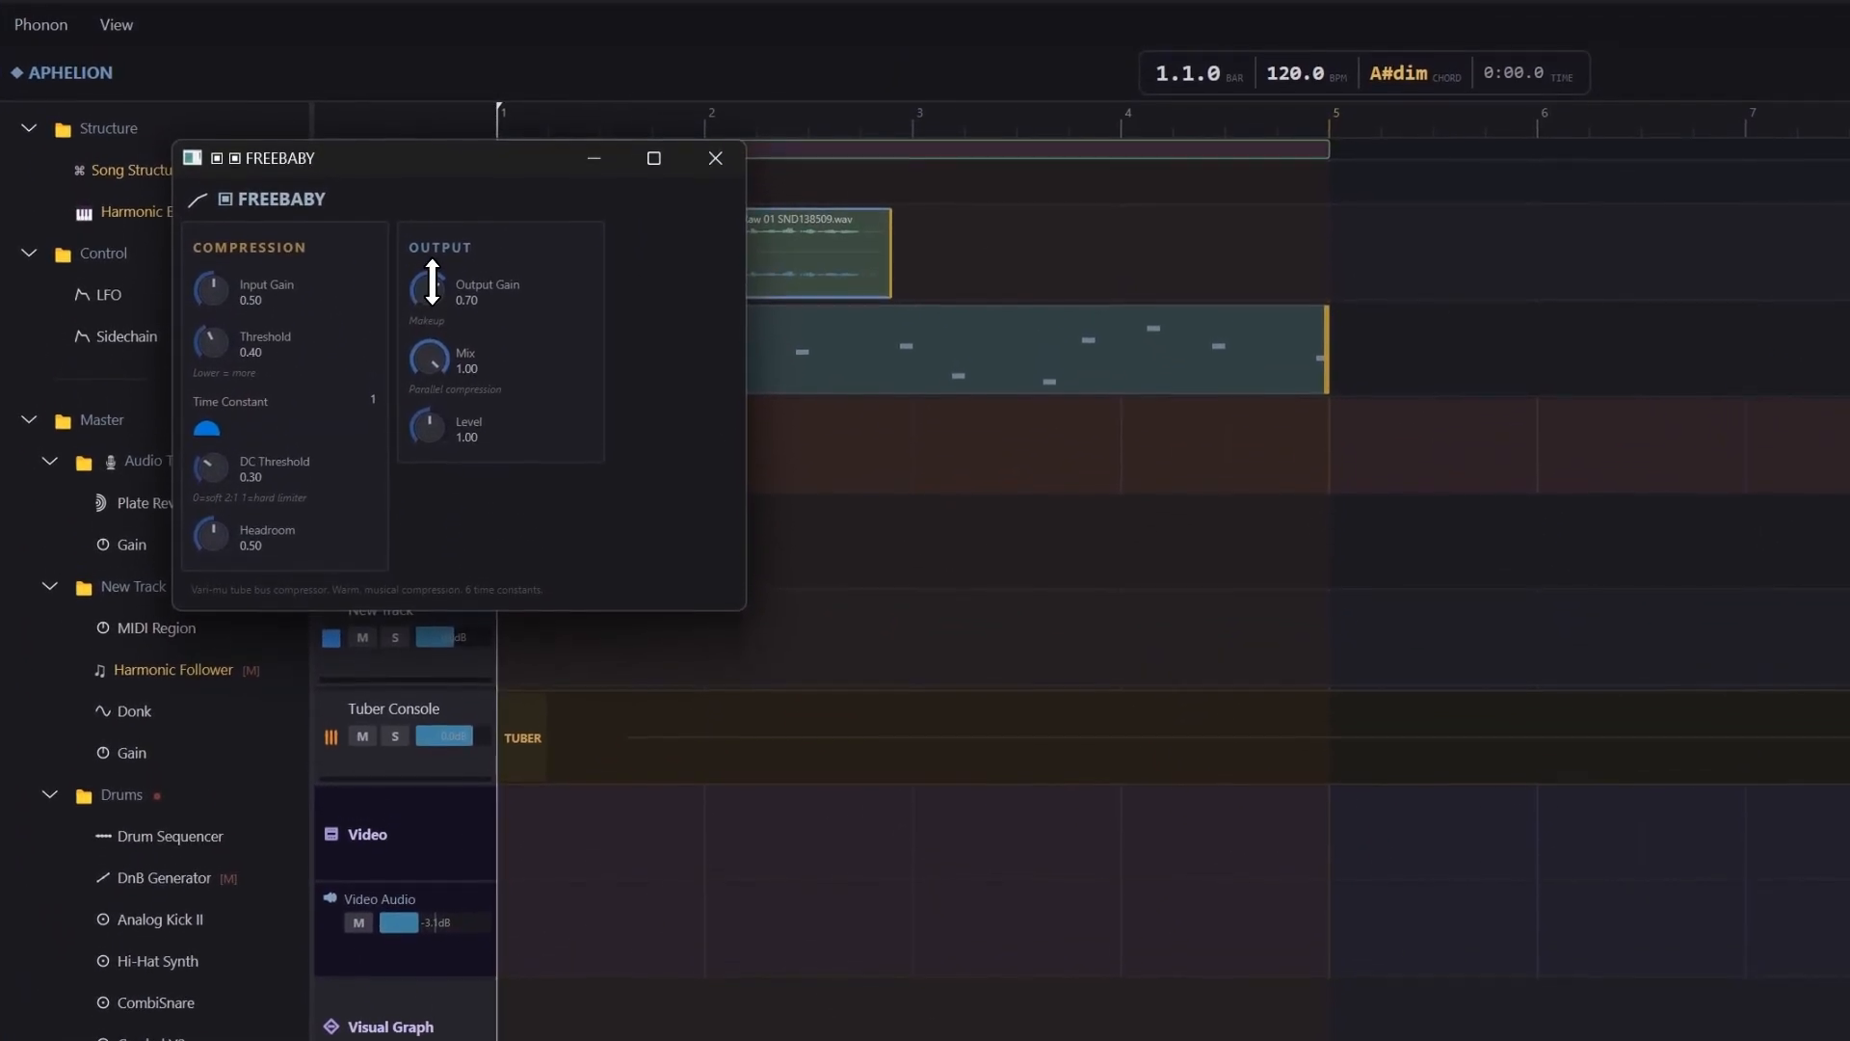
left_click_drag(429, 414, 428, 436)
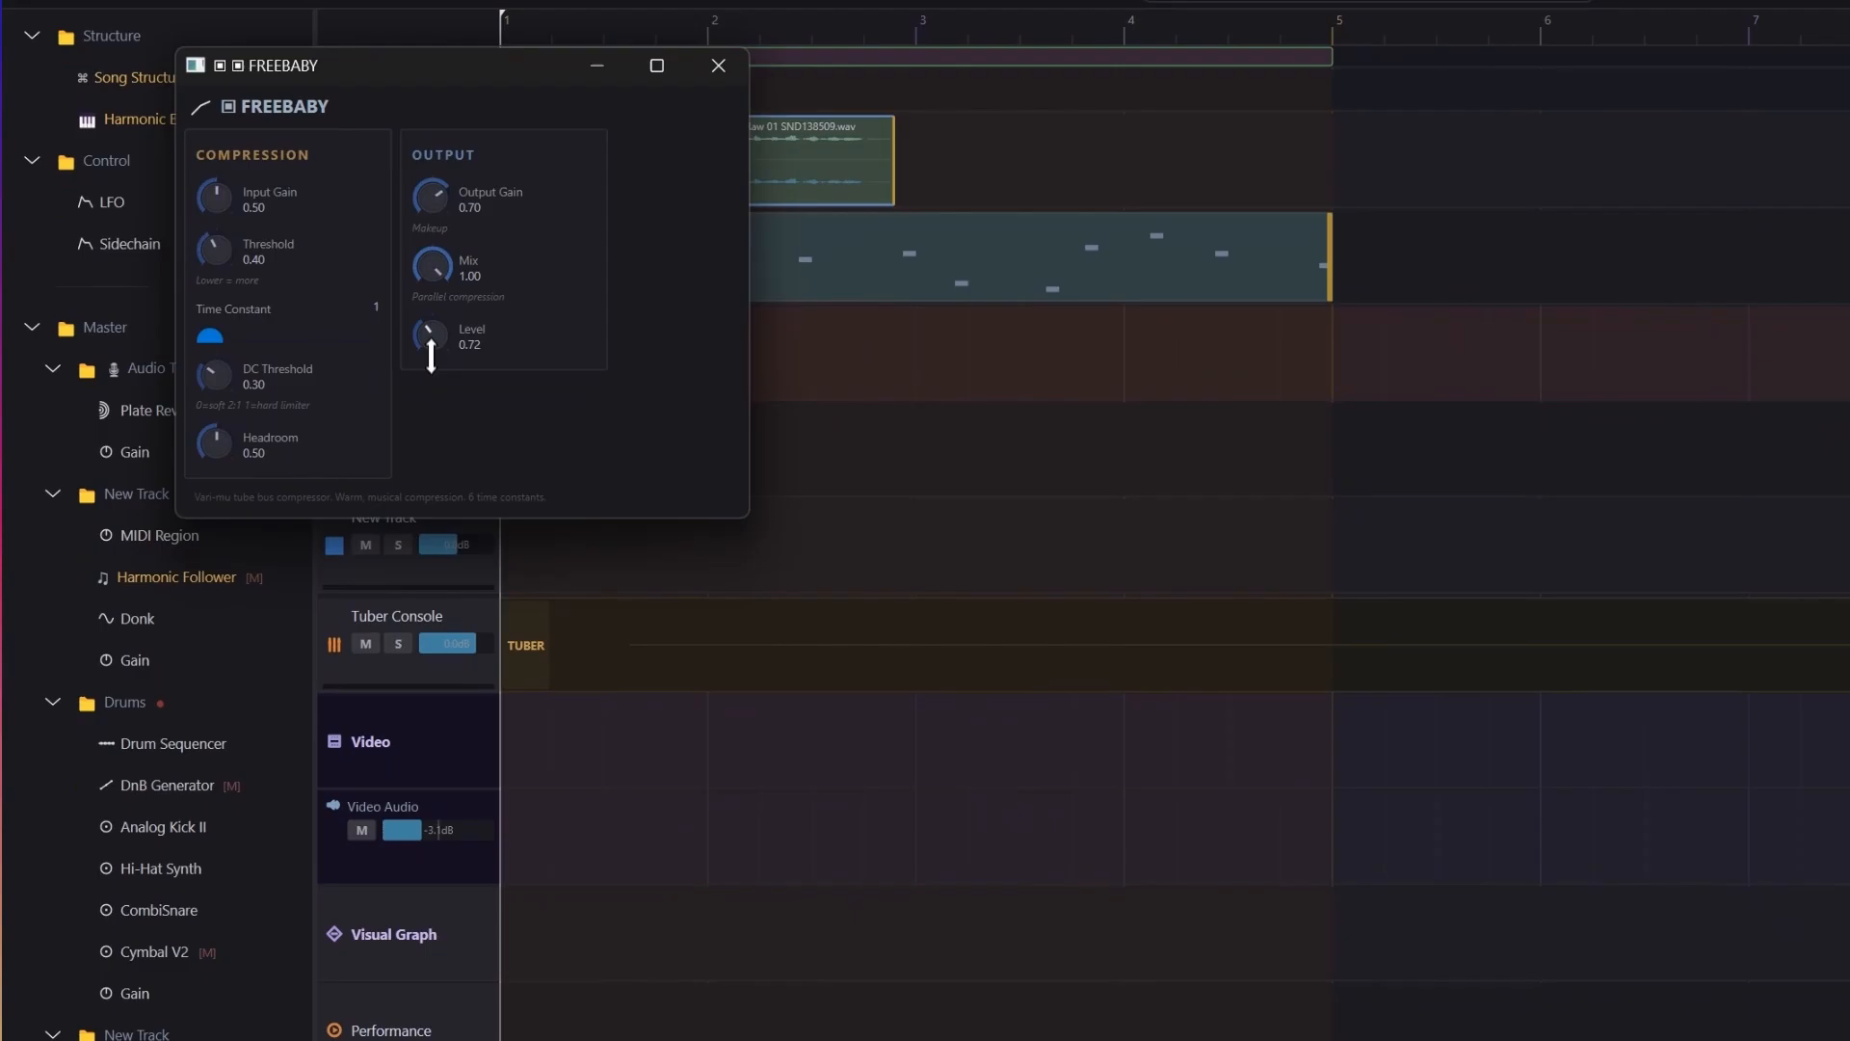
left_click_drag(430, 355, 431, 366)
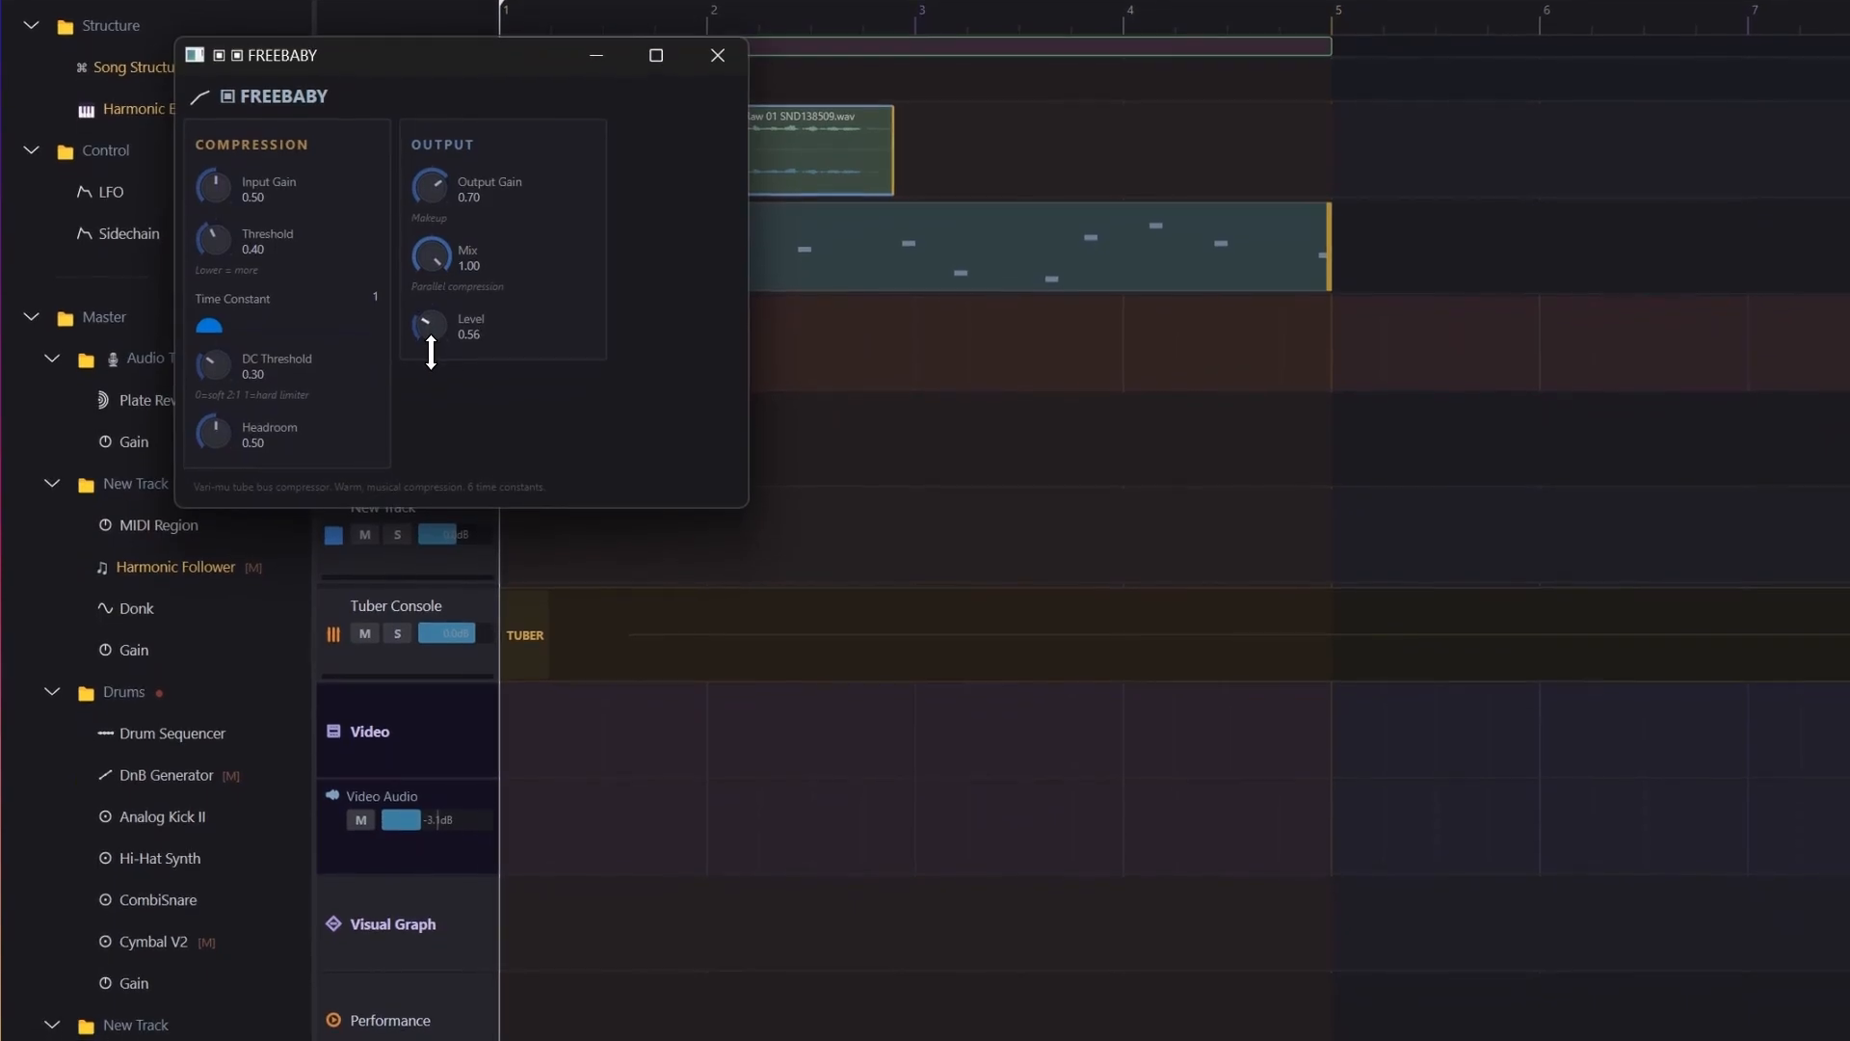
key("space")
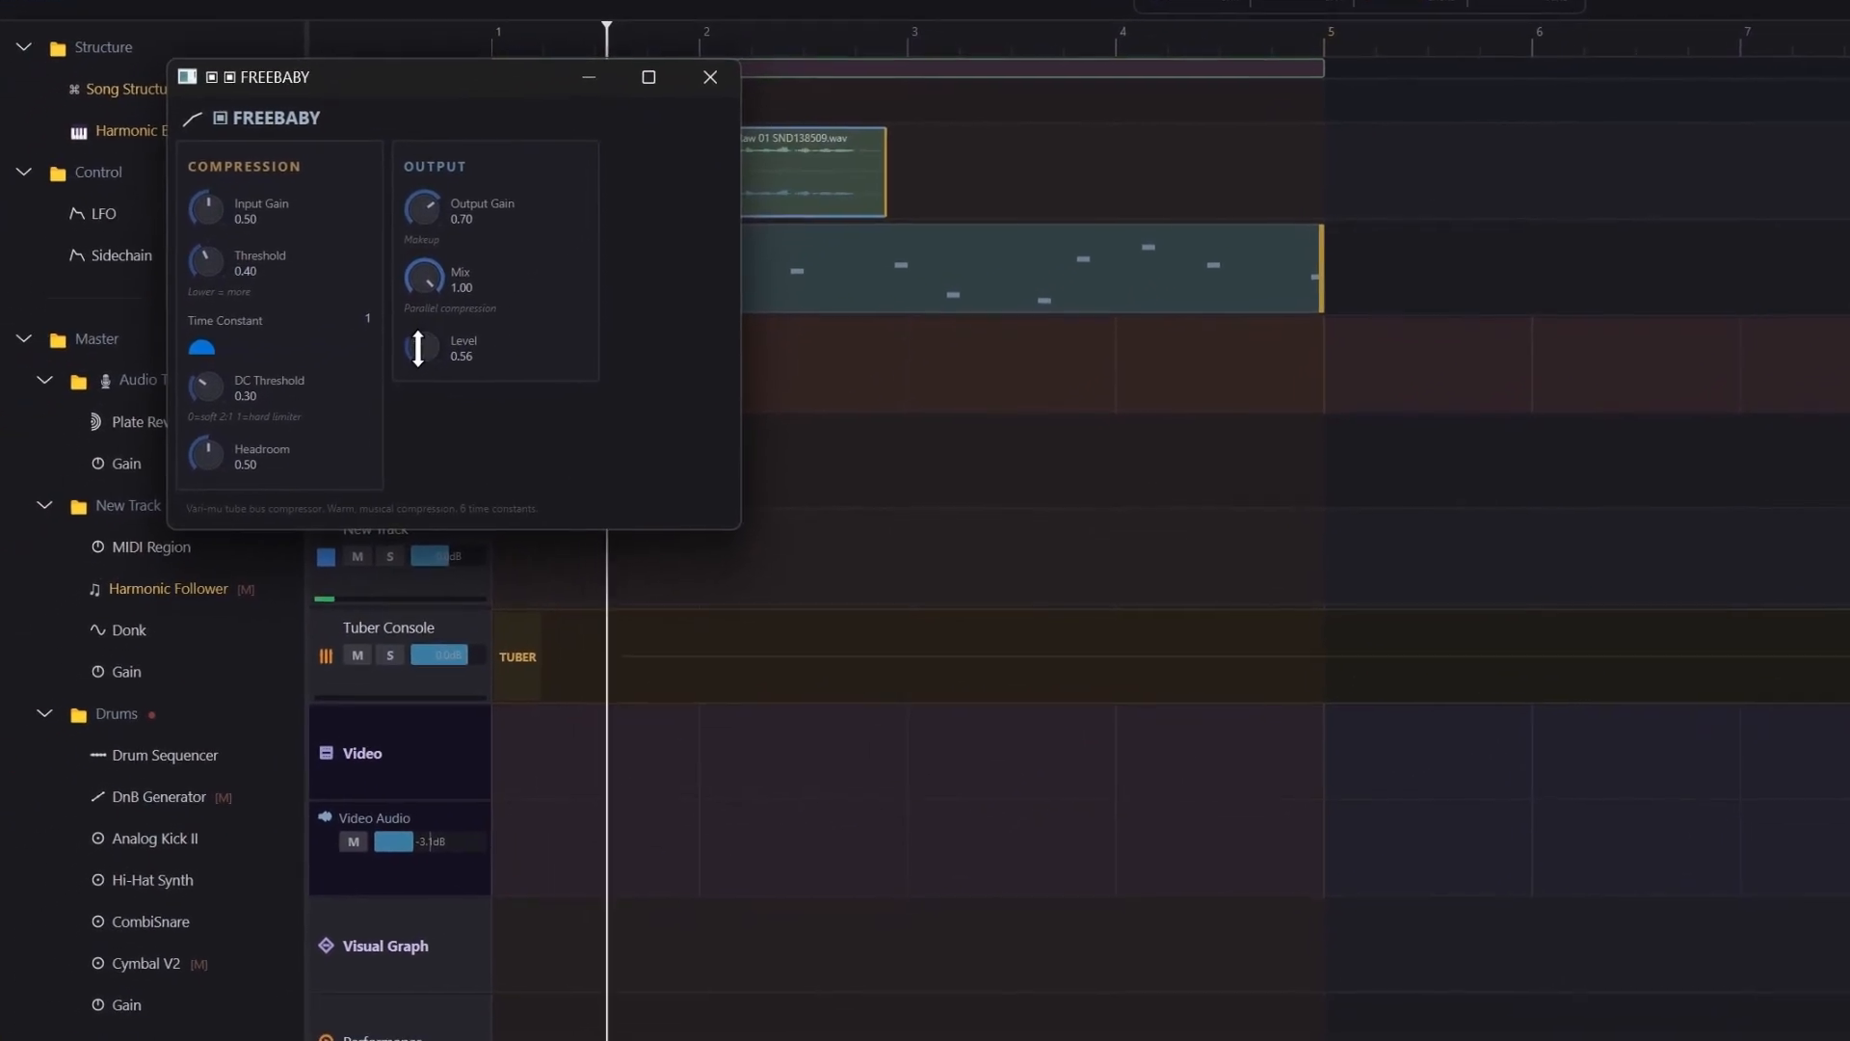
left_click_drag(336, 410, 336, 419)
left_click_drag(430, 345, 430, 352)
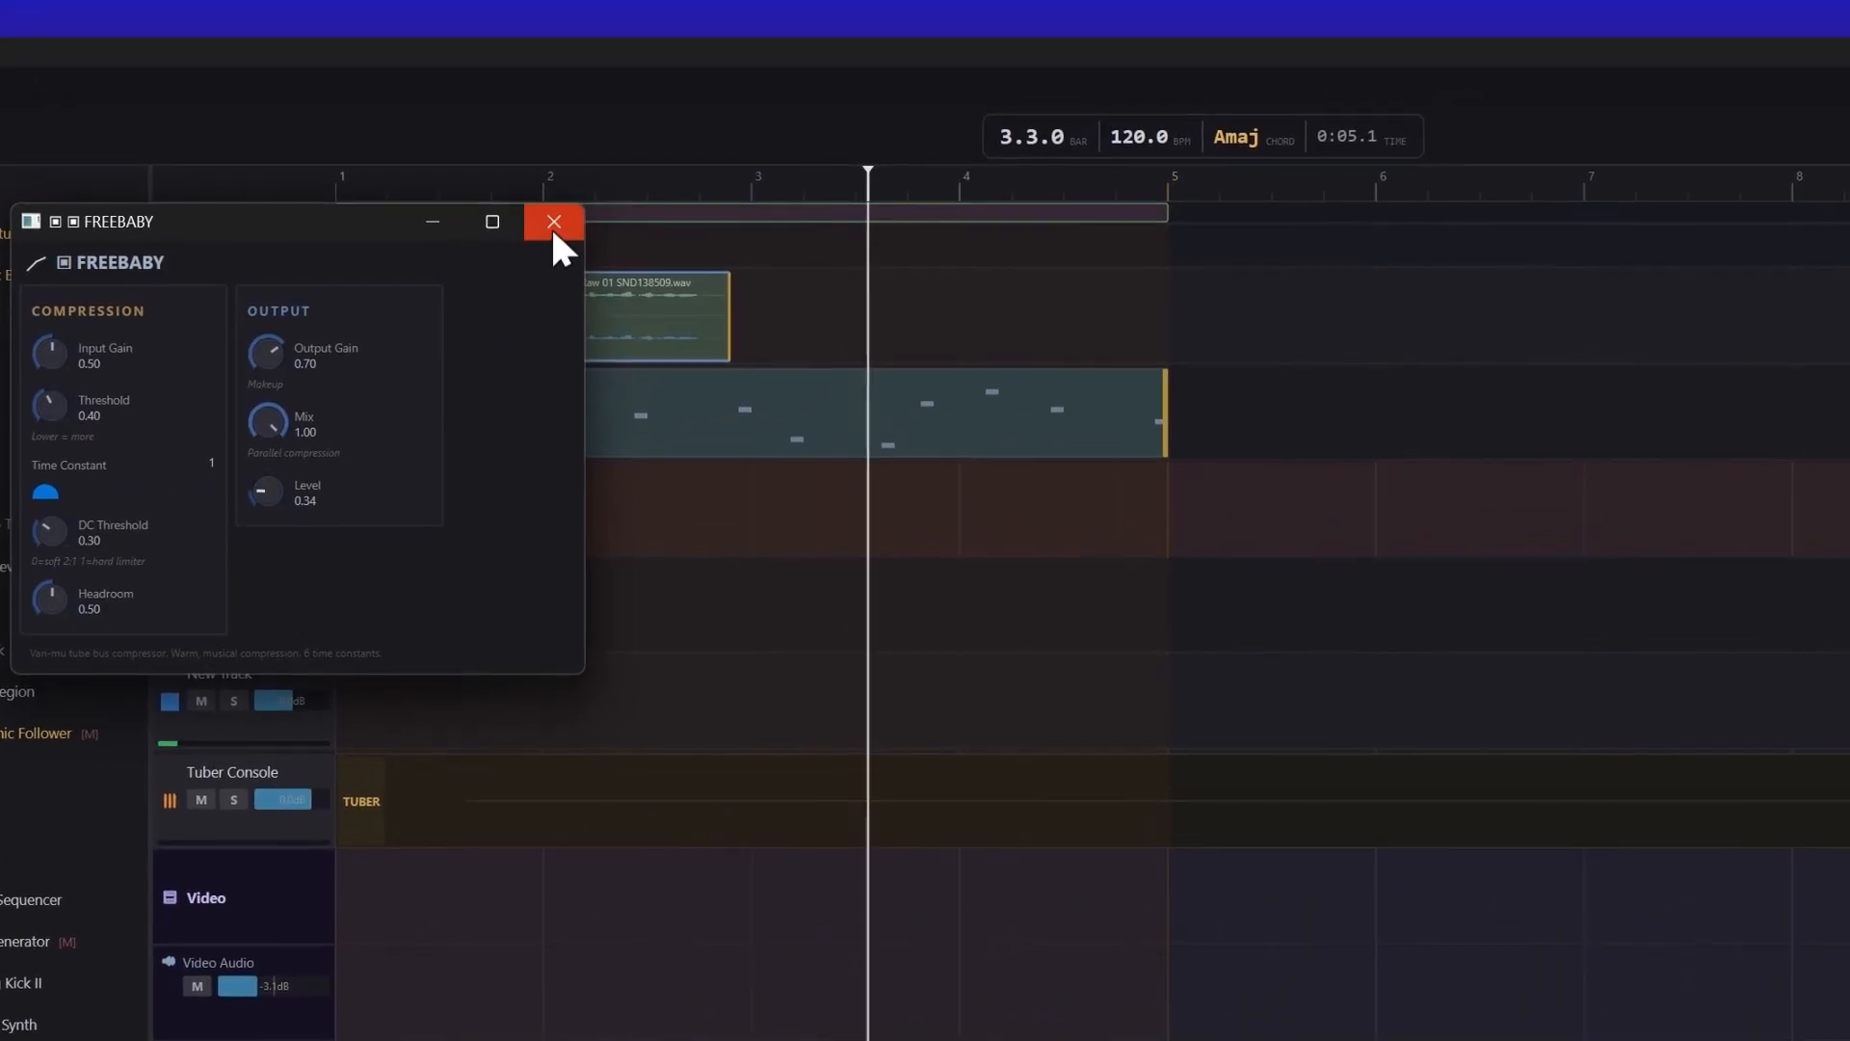
left_click(614, 160)
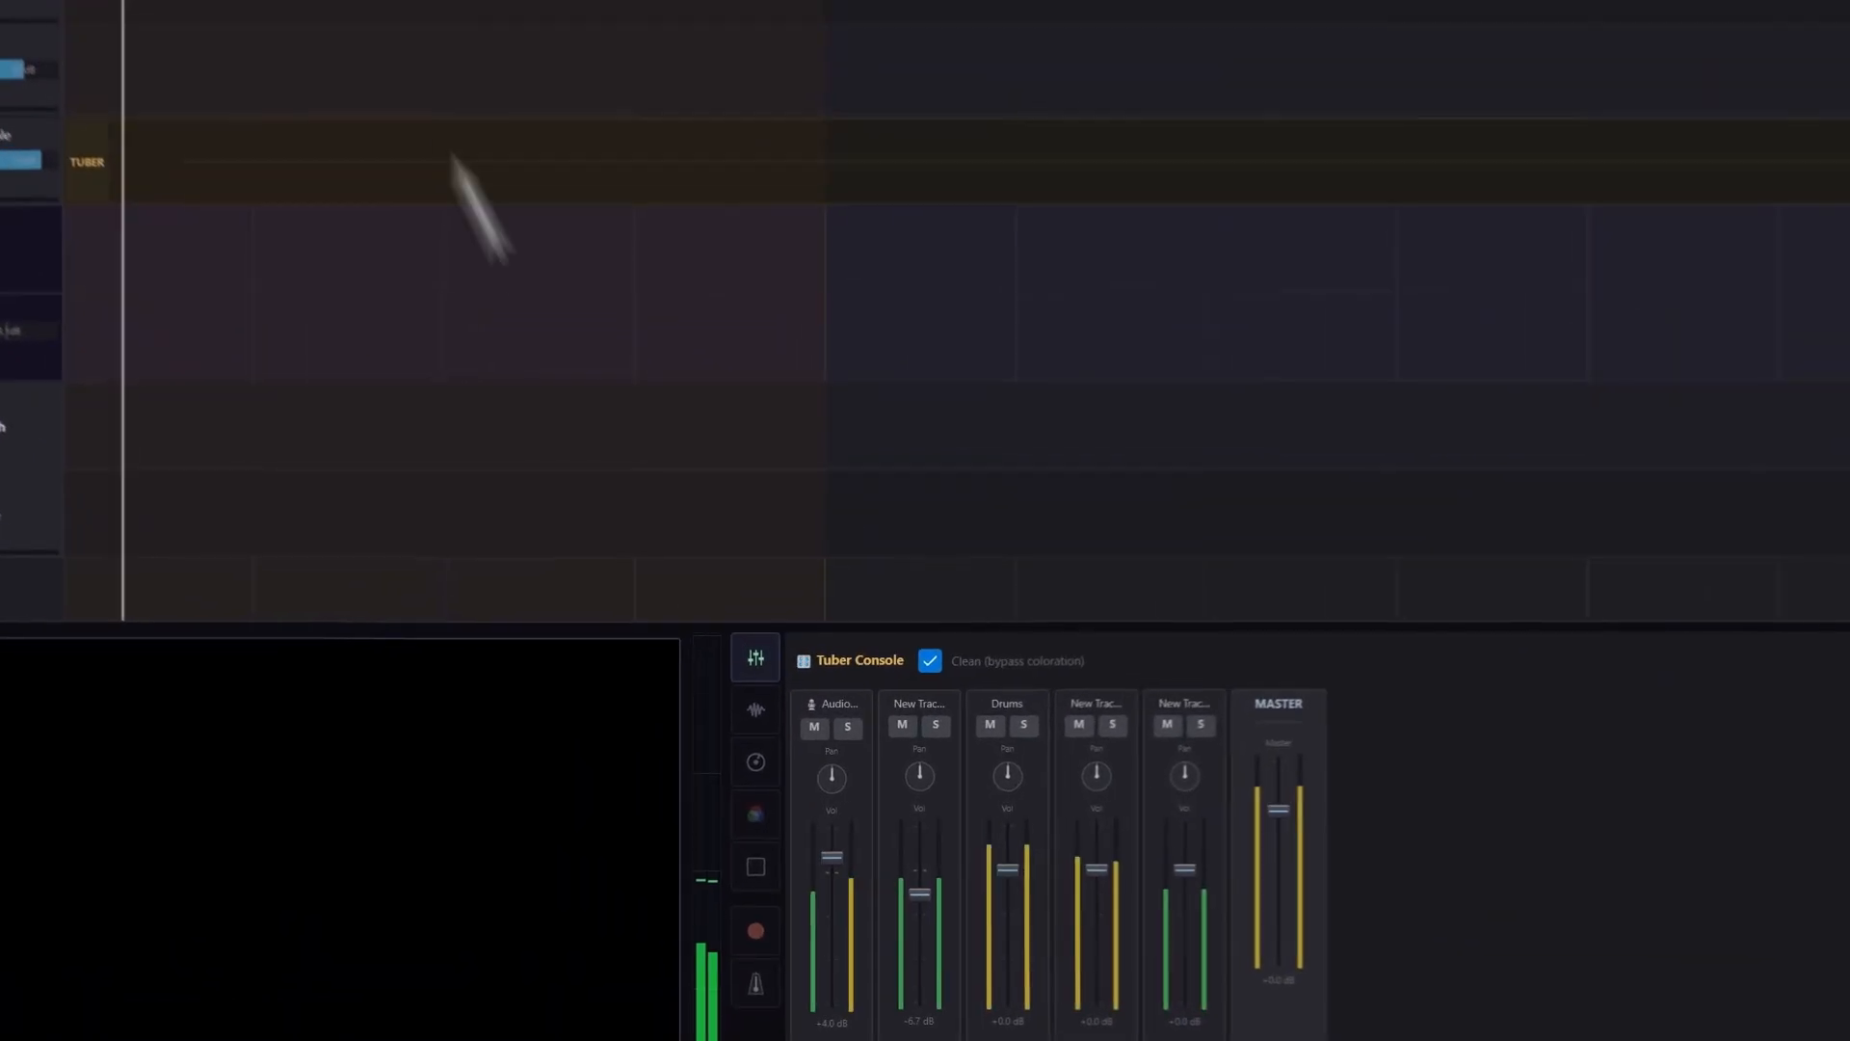
Step: Show the spectrogram and spectrum display to watch the playing mix, and stop playback
left_click(756, 711)
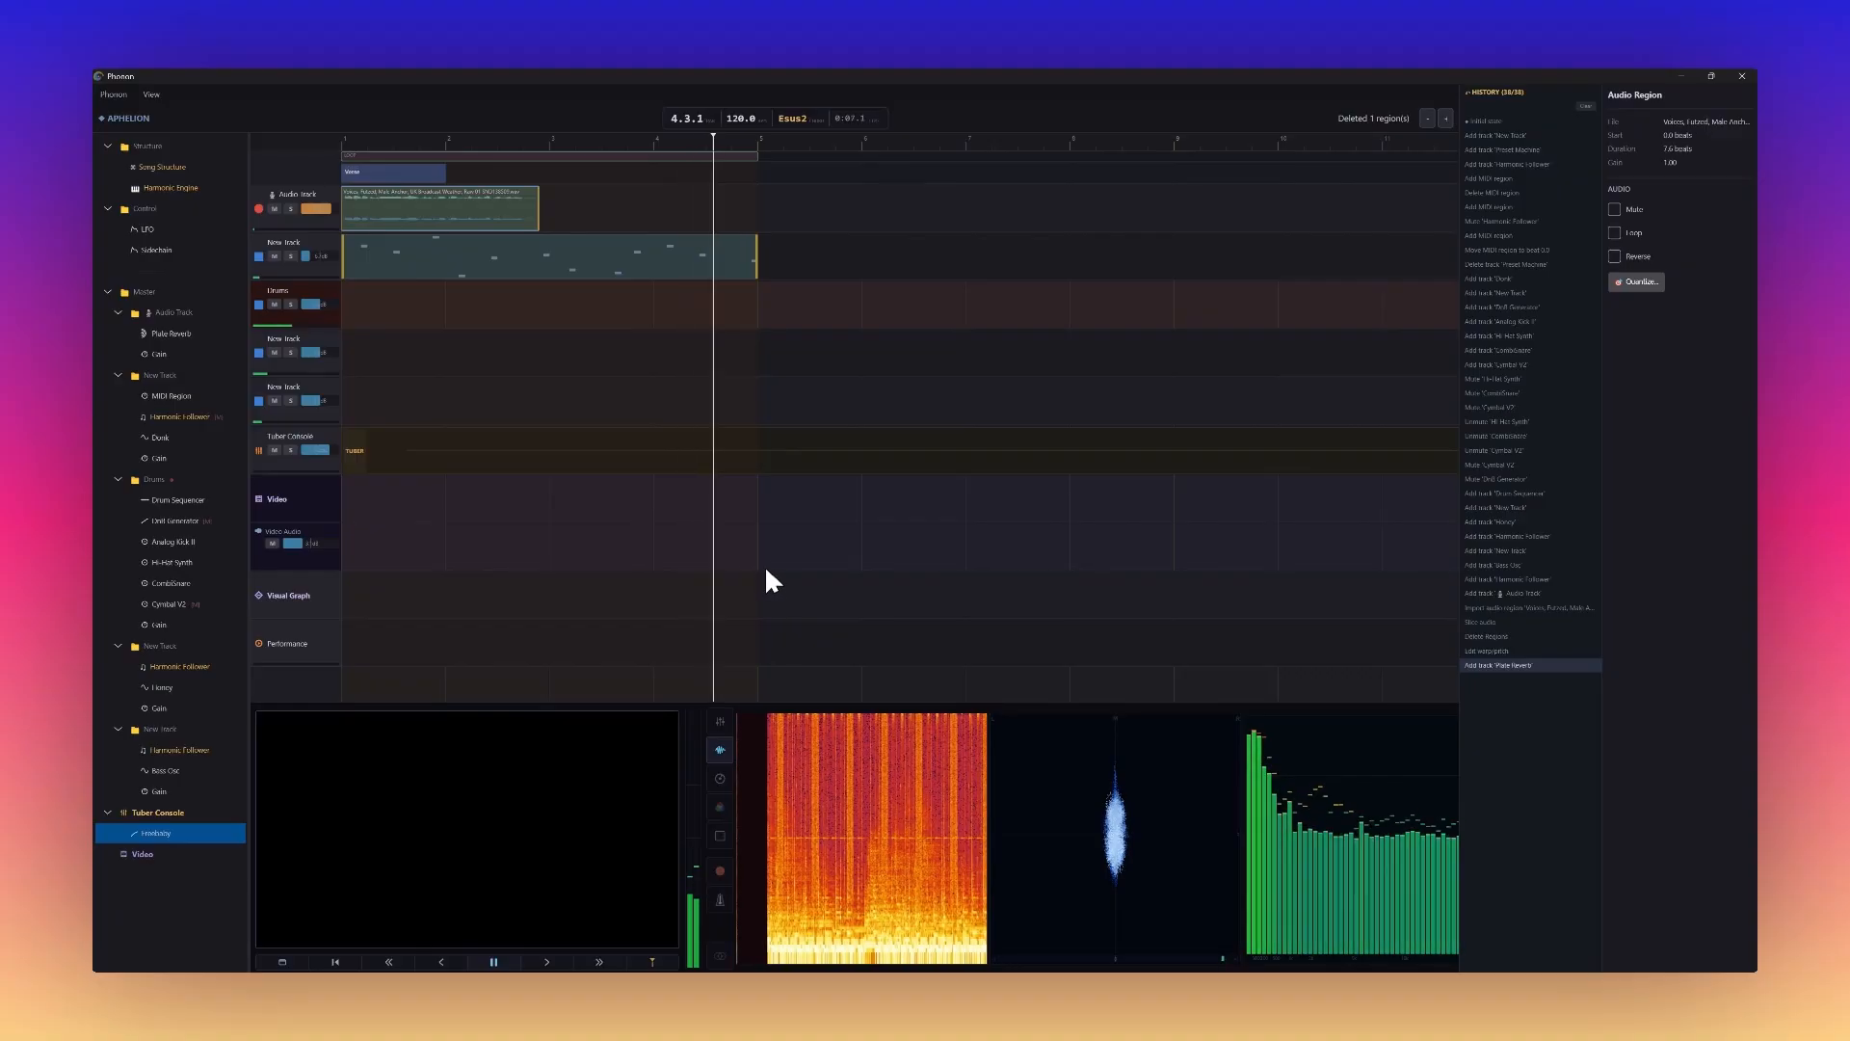
key("space")
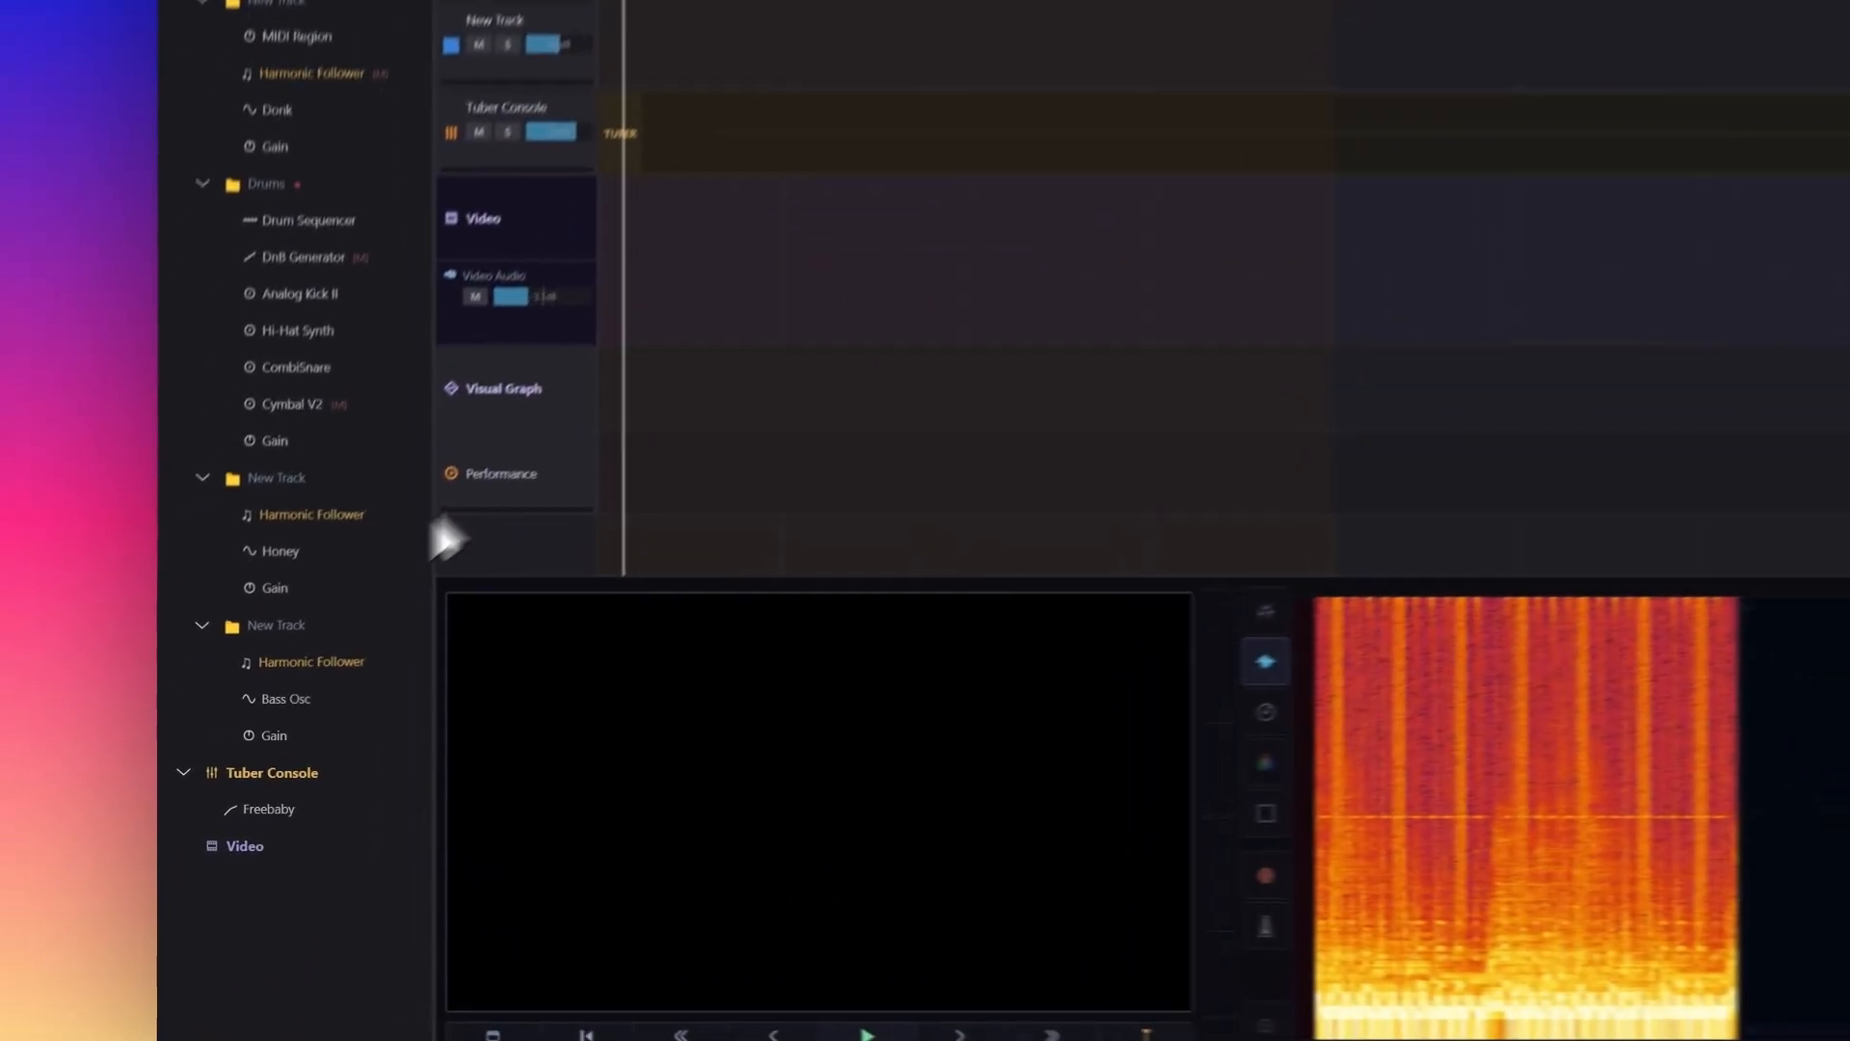
Step: Add the Bus Effect from the Utility effects to the Tuber Console bus
right_click(291, 770)
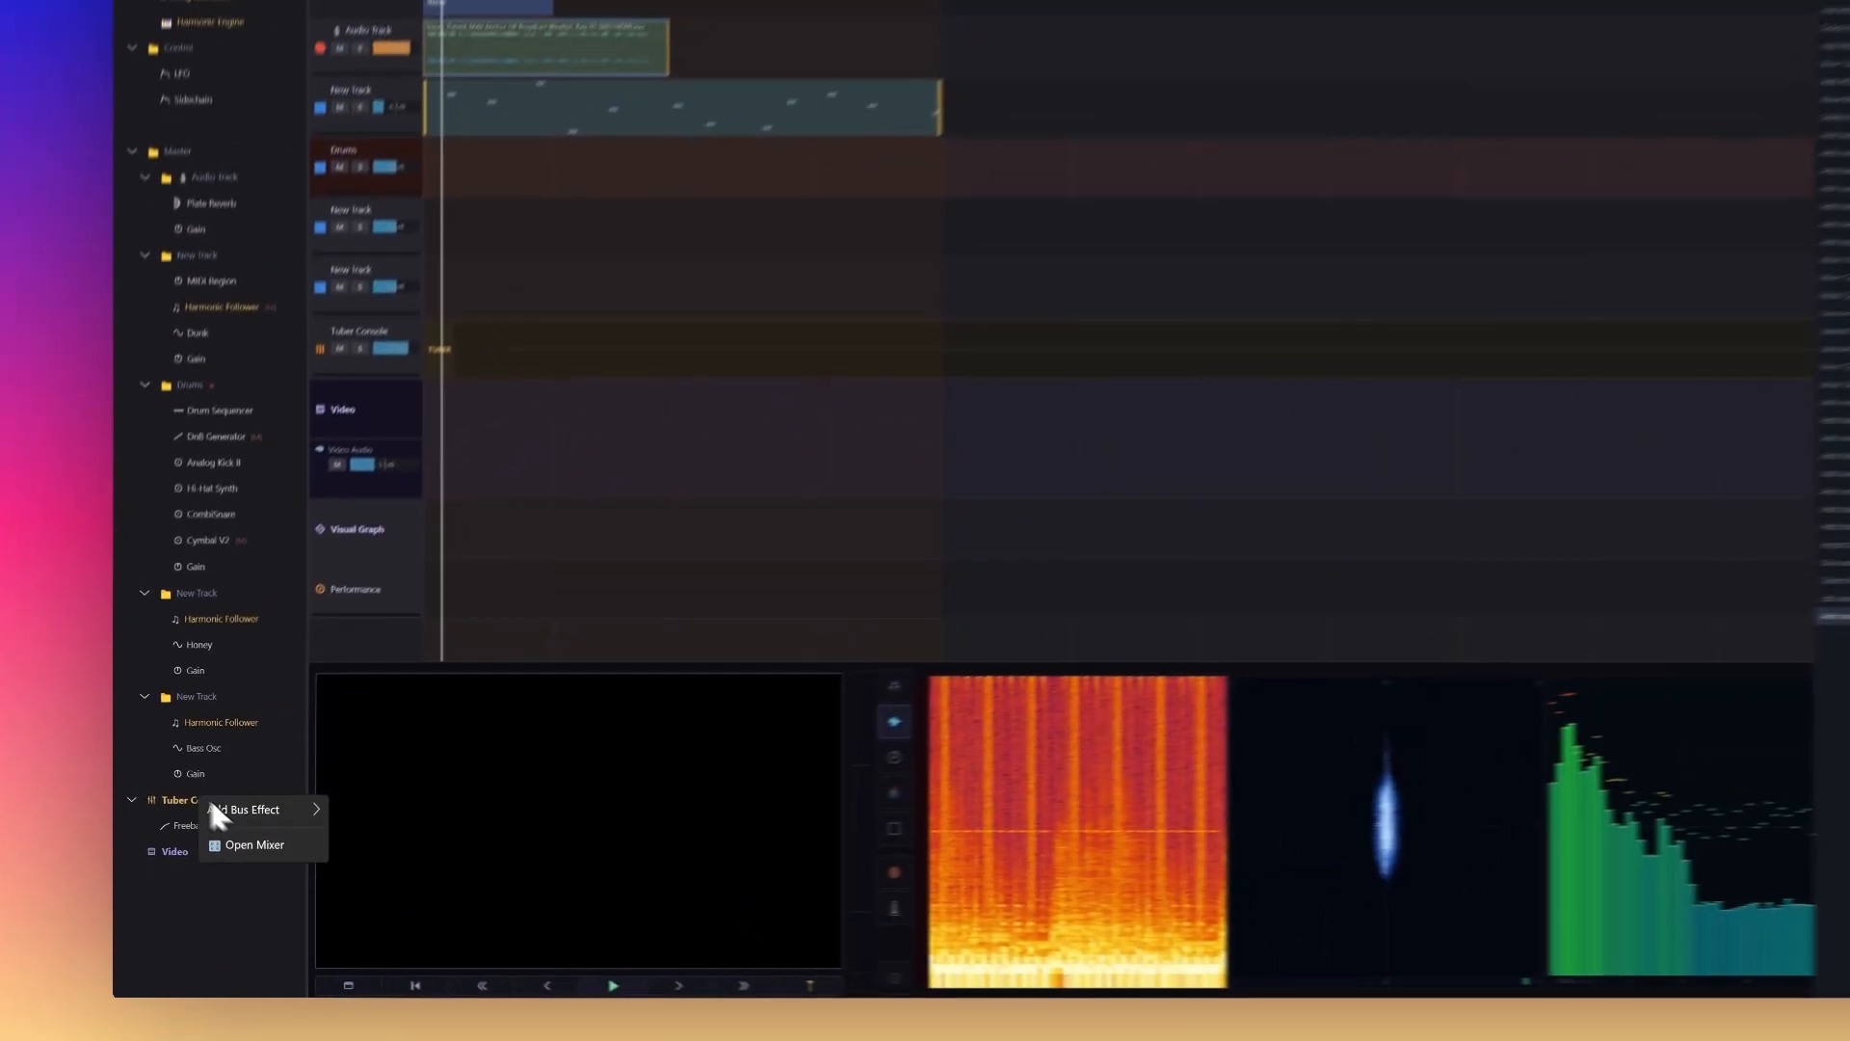
mouse_move(220, 810)
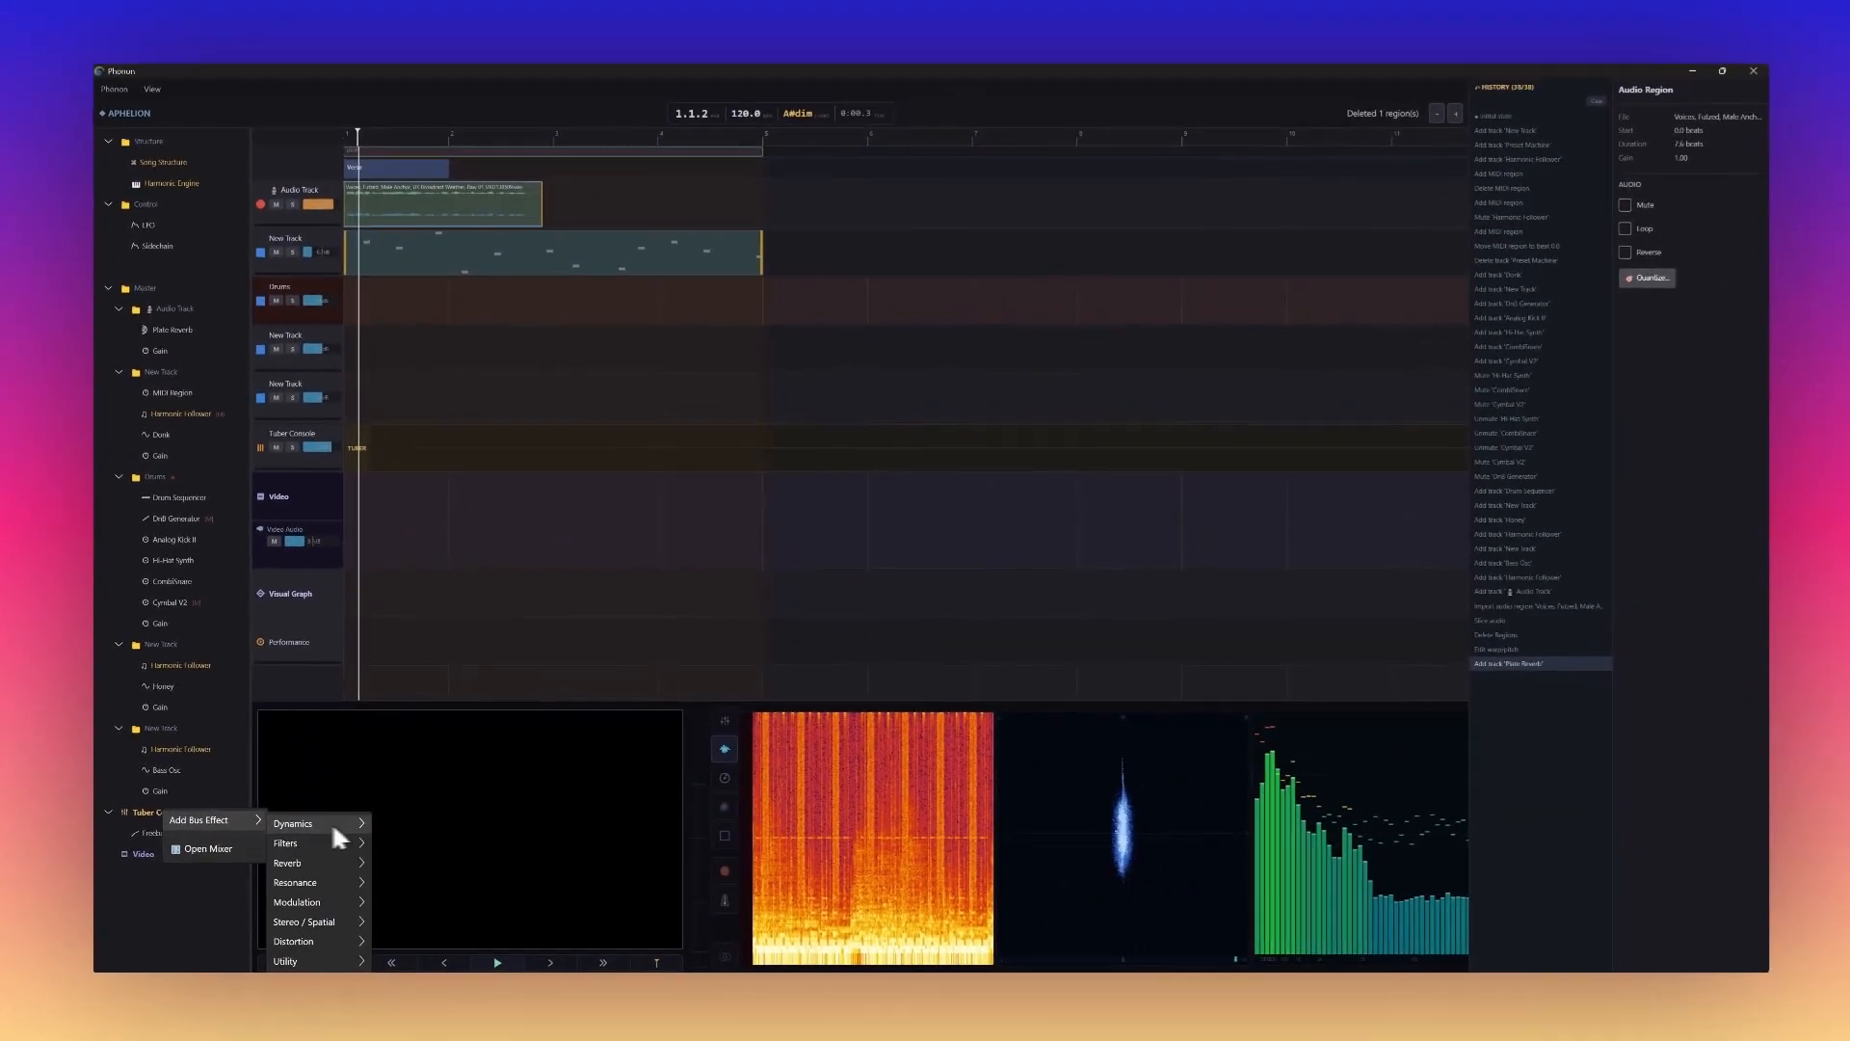
mouse_move(326, 952)
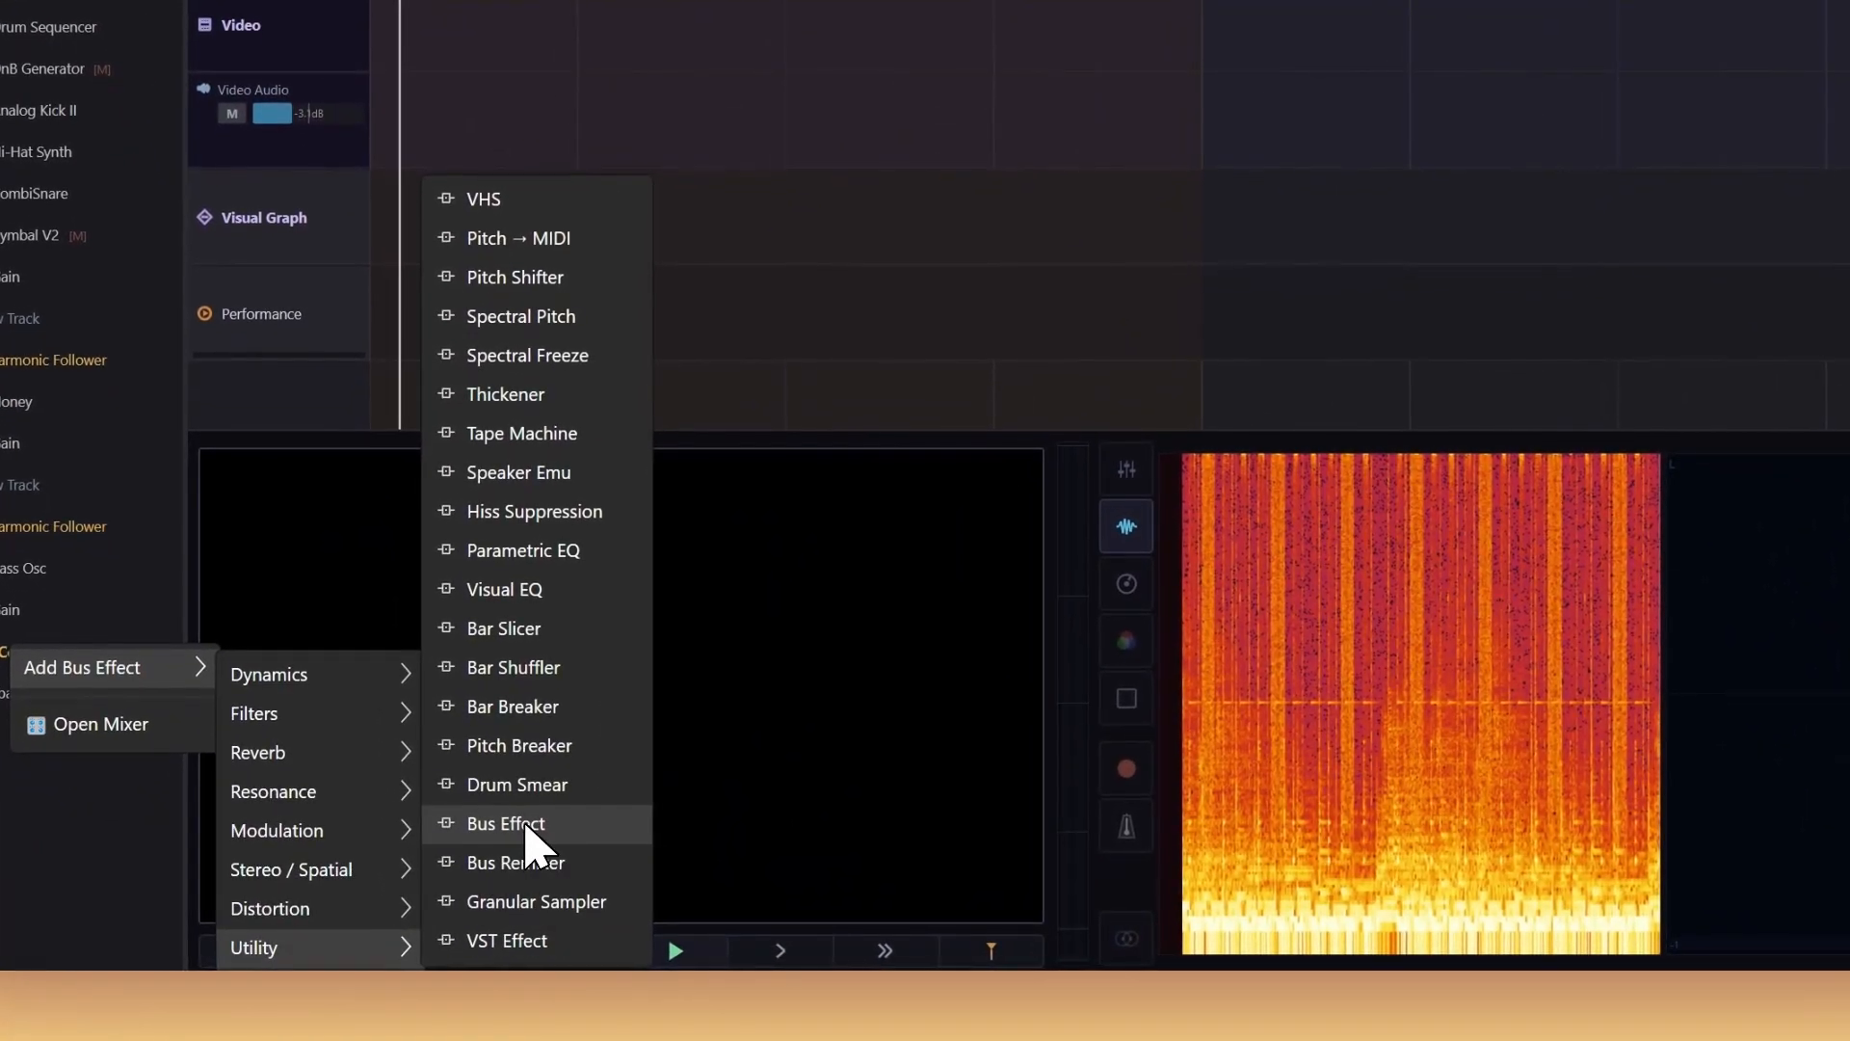
left_click(520, 829)
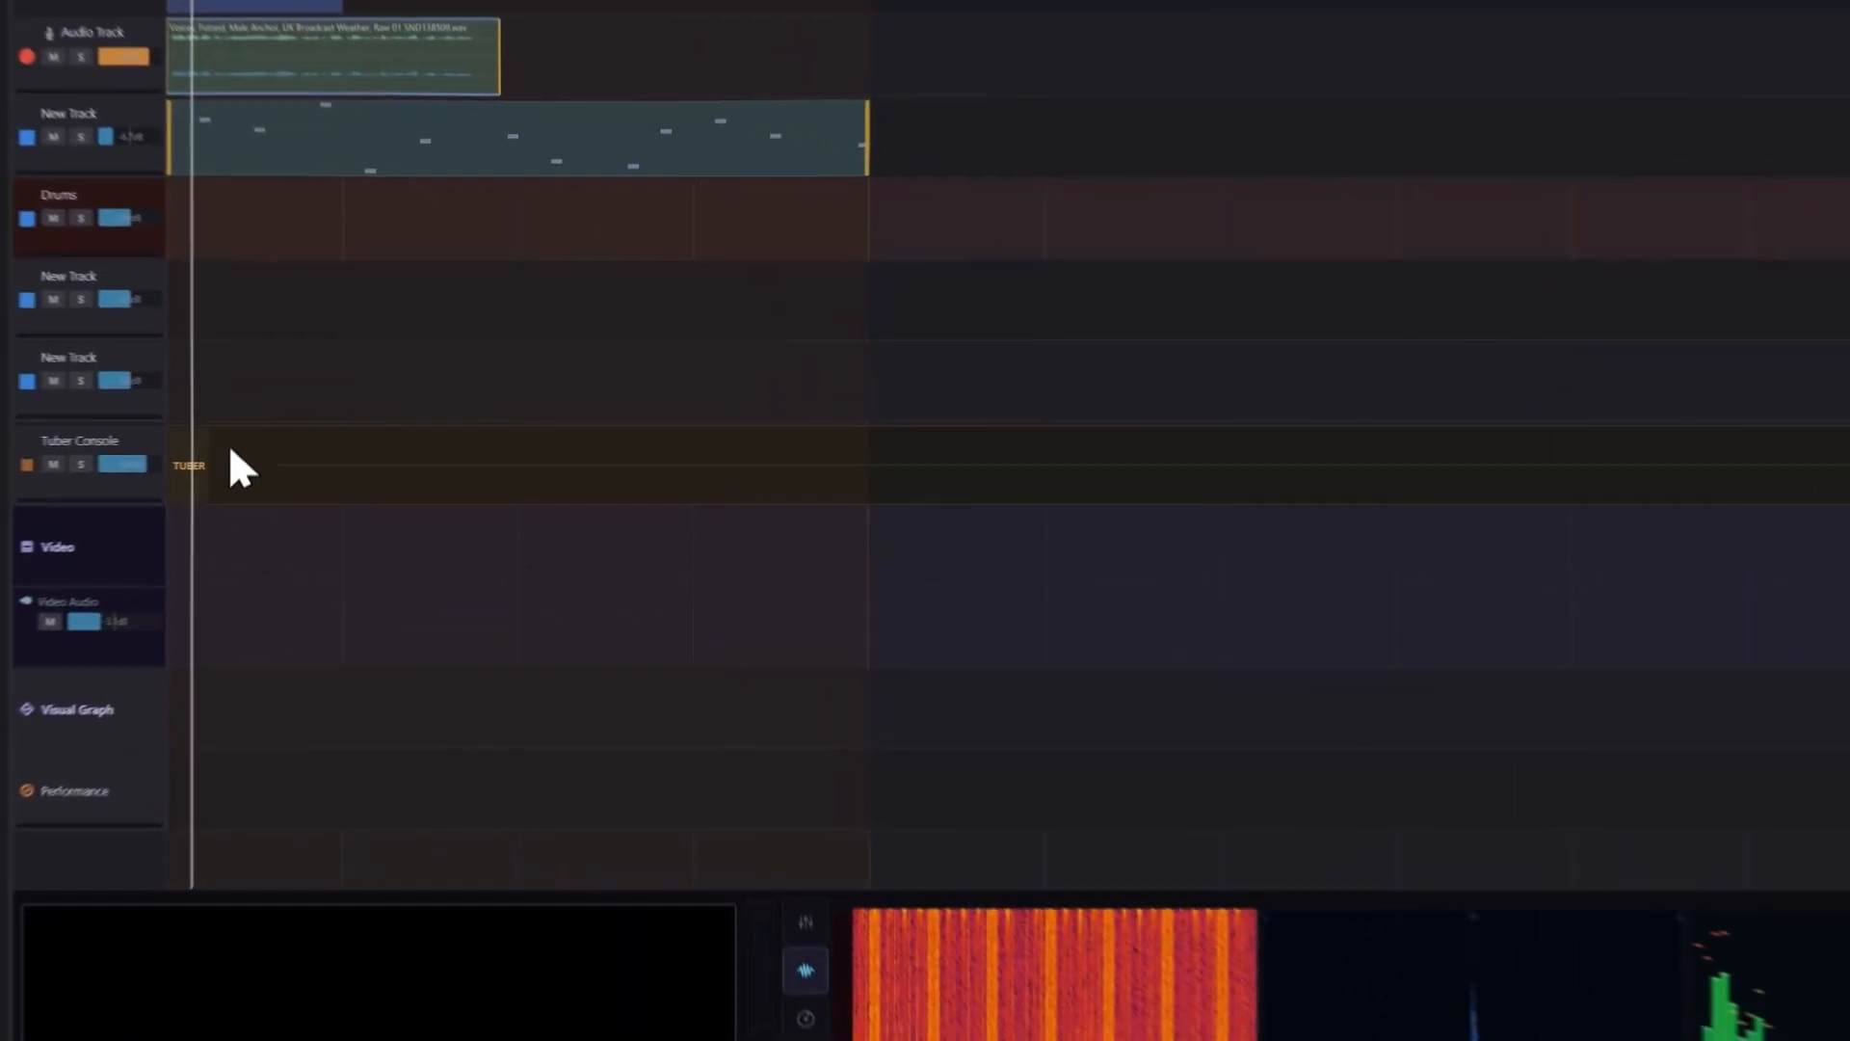
Step: Create a one-bar region at bar 4 of the Tuber Console track, set it to Variation 3, and play the mix
right_click(728, 480)
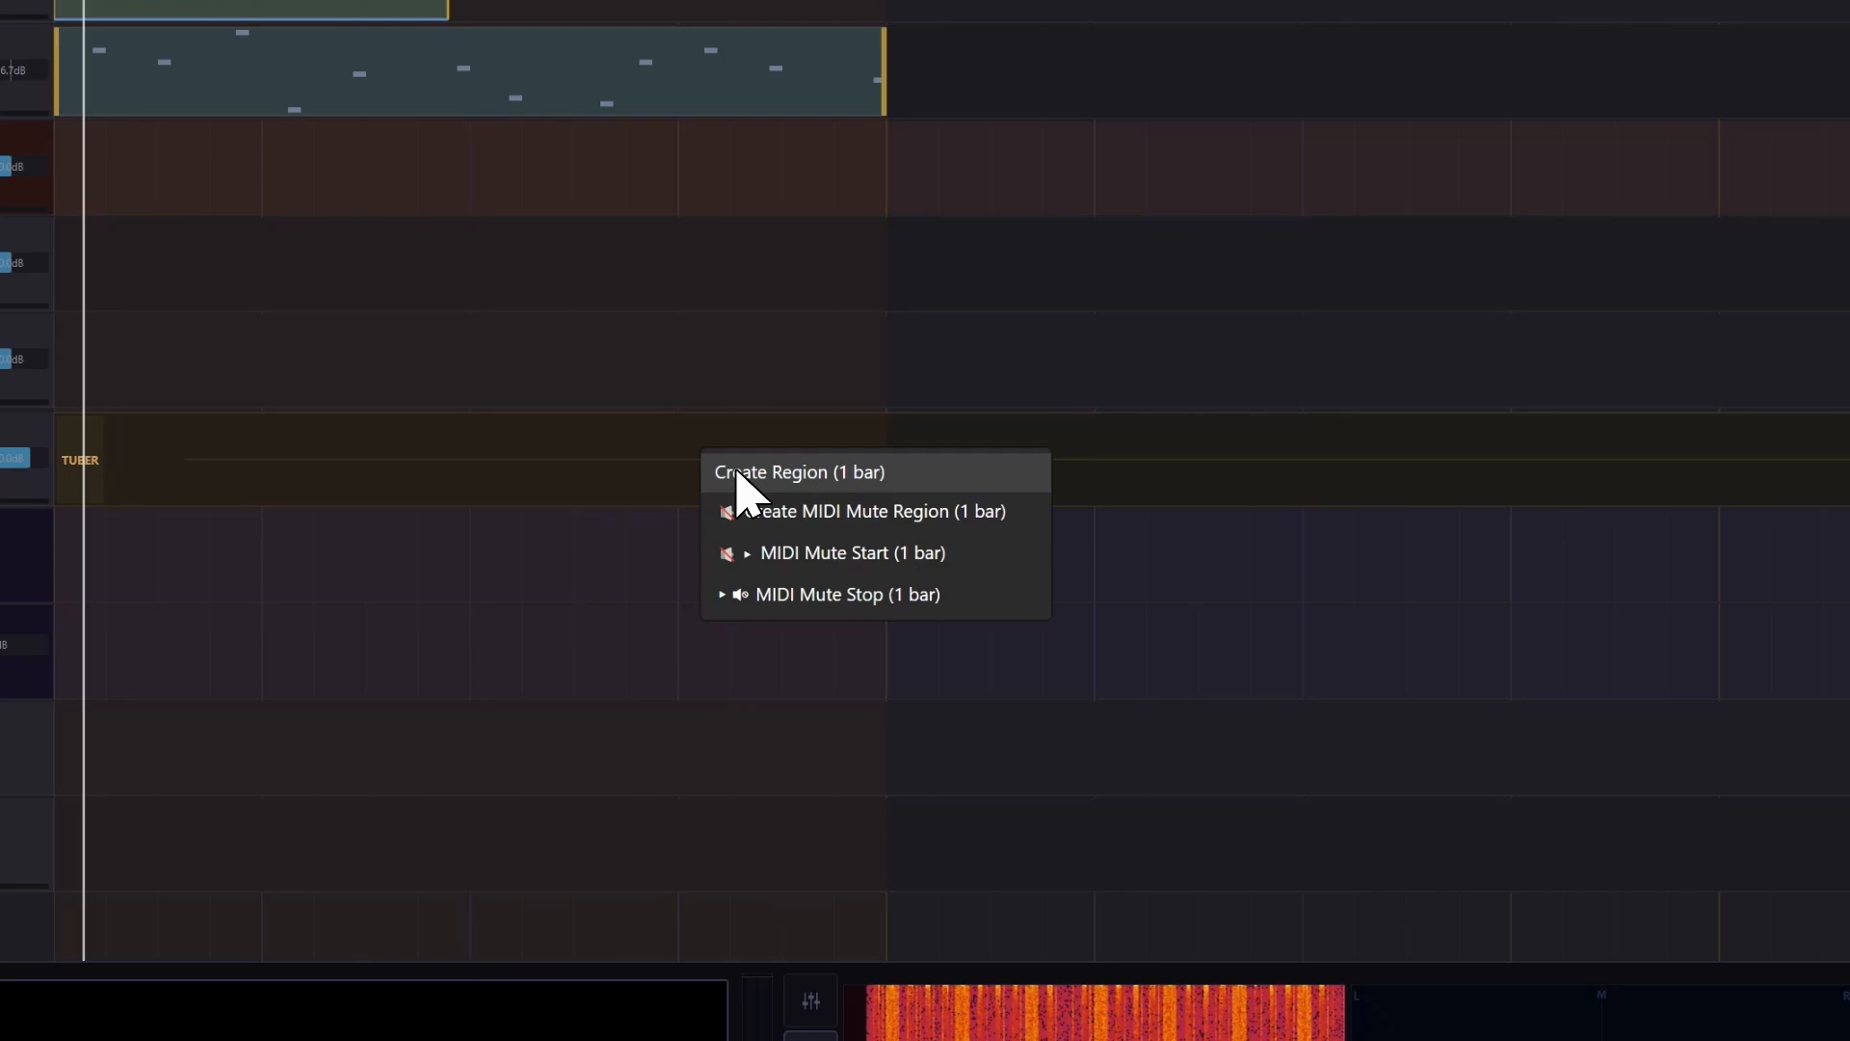
left_click(742, 472)
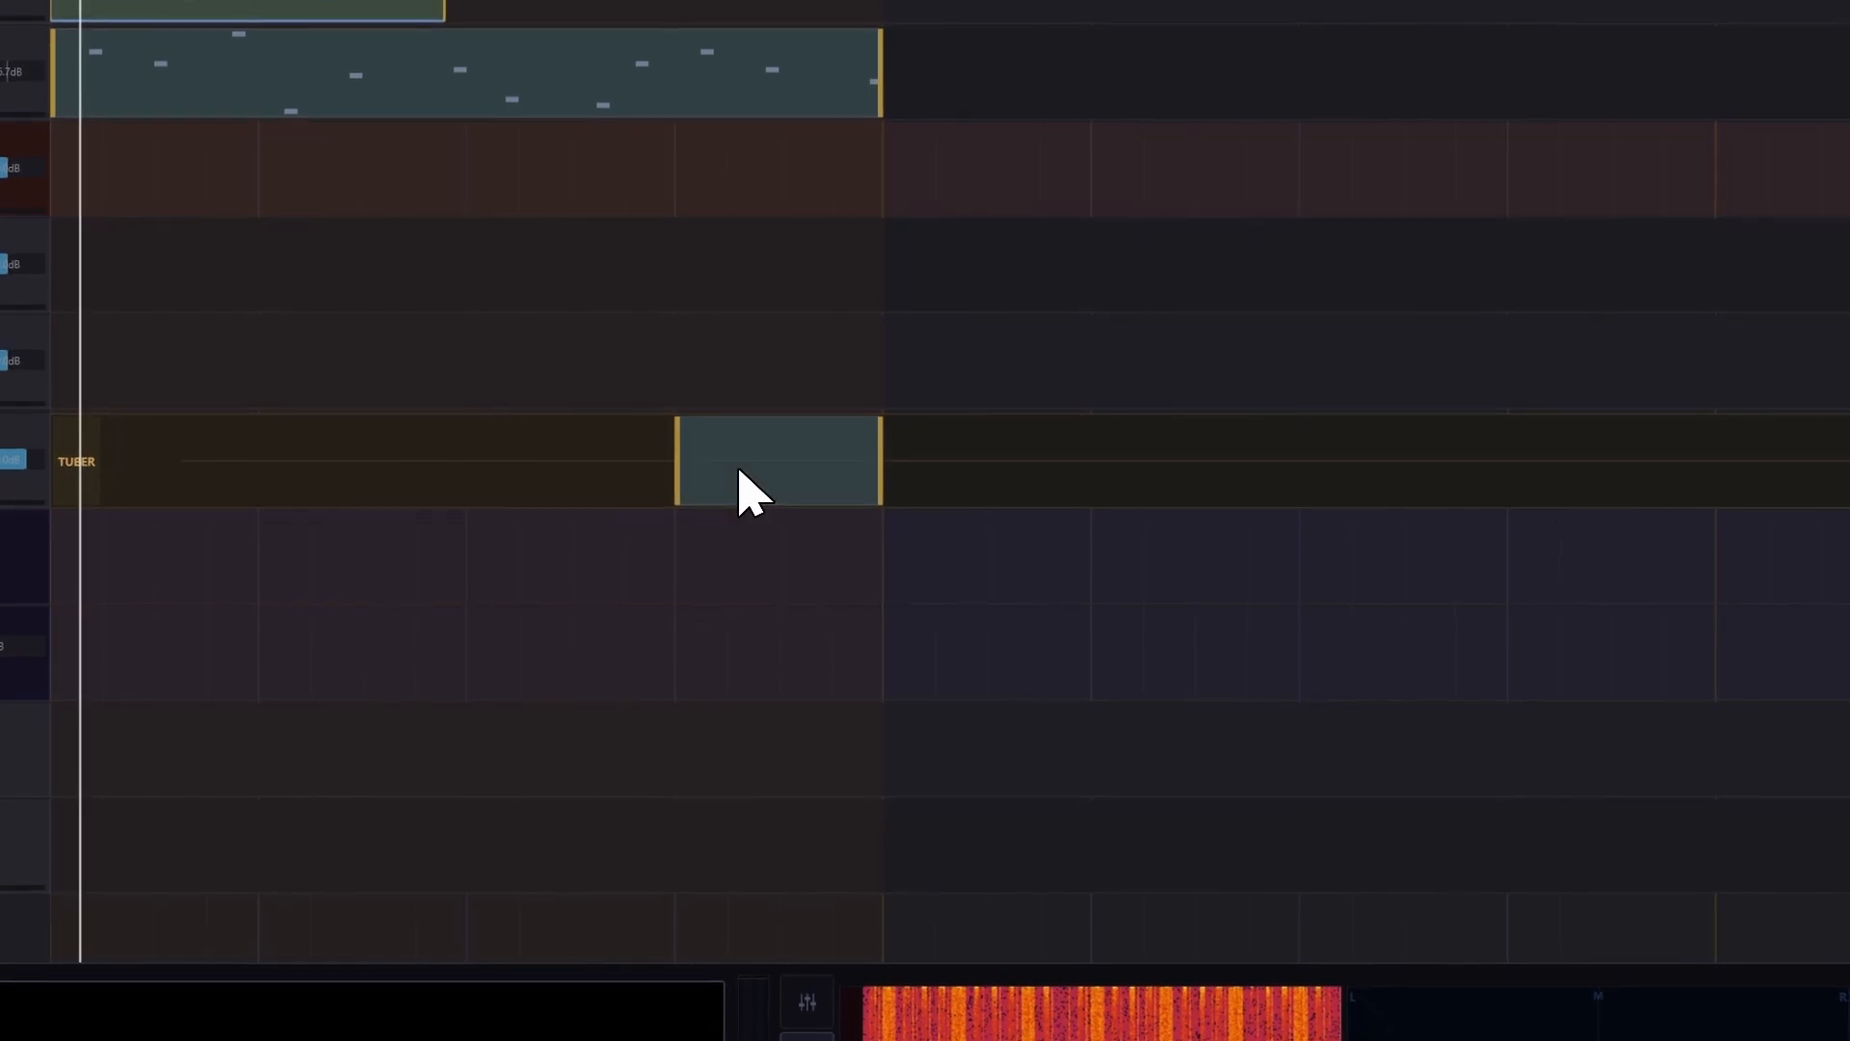
right_click(742, 491)
mouse_move(791, 496)
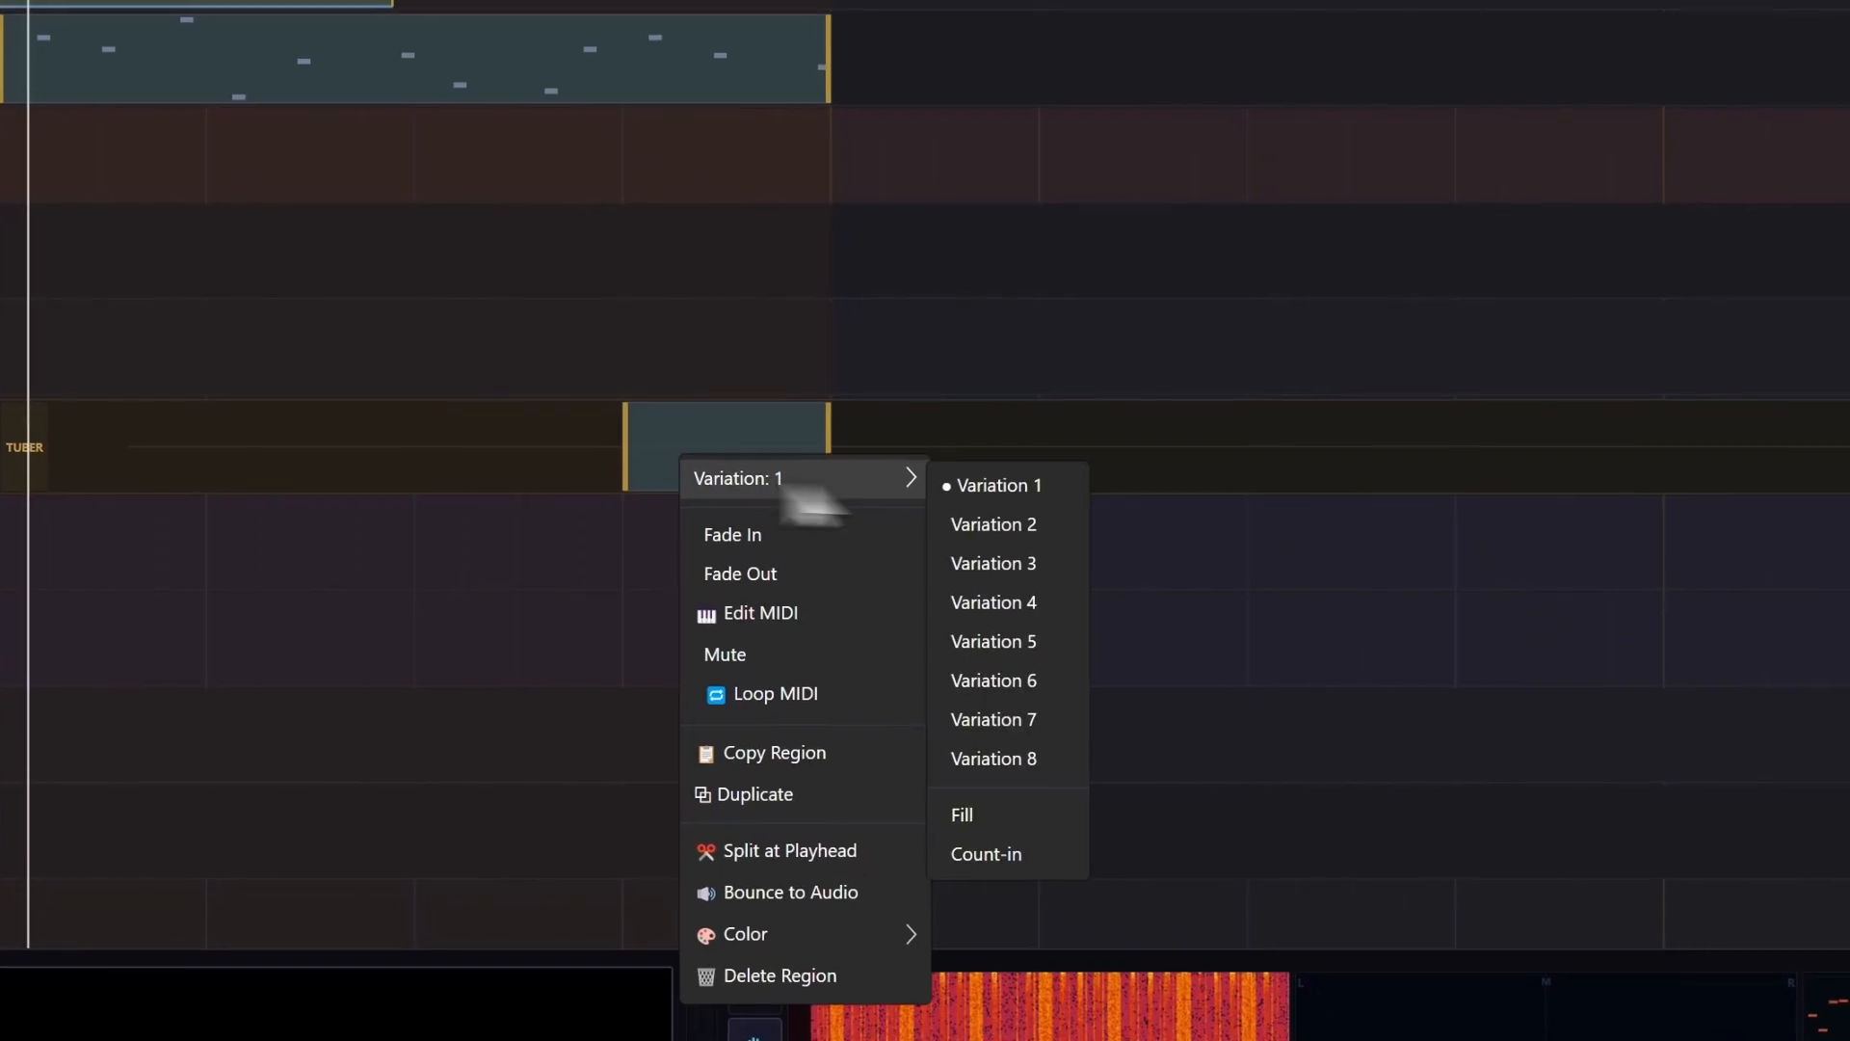
left_click(888, 551)
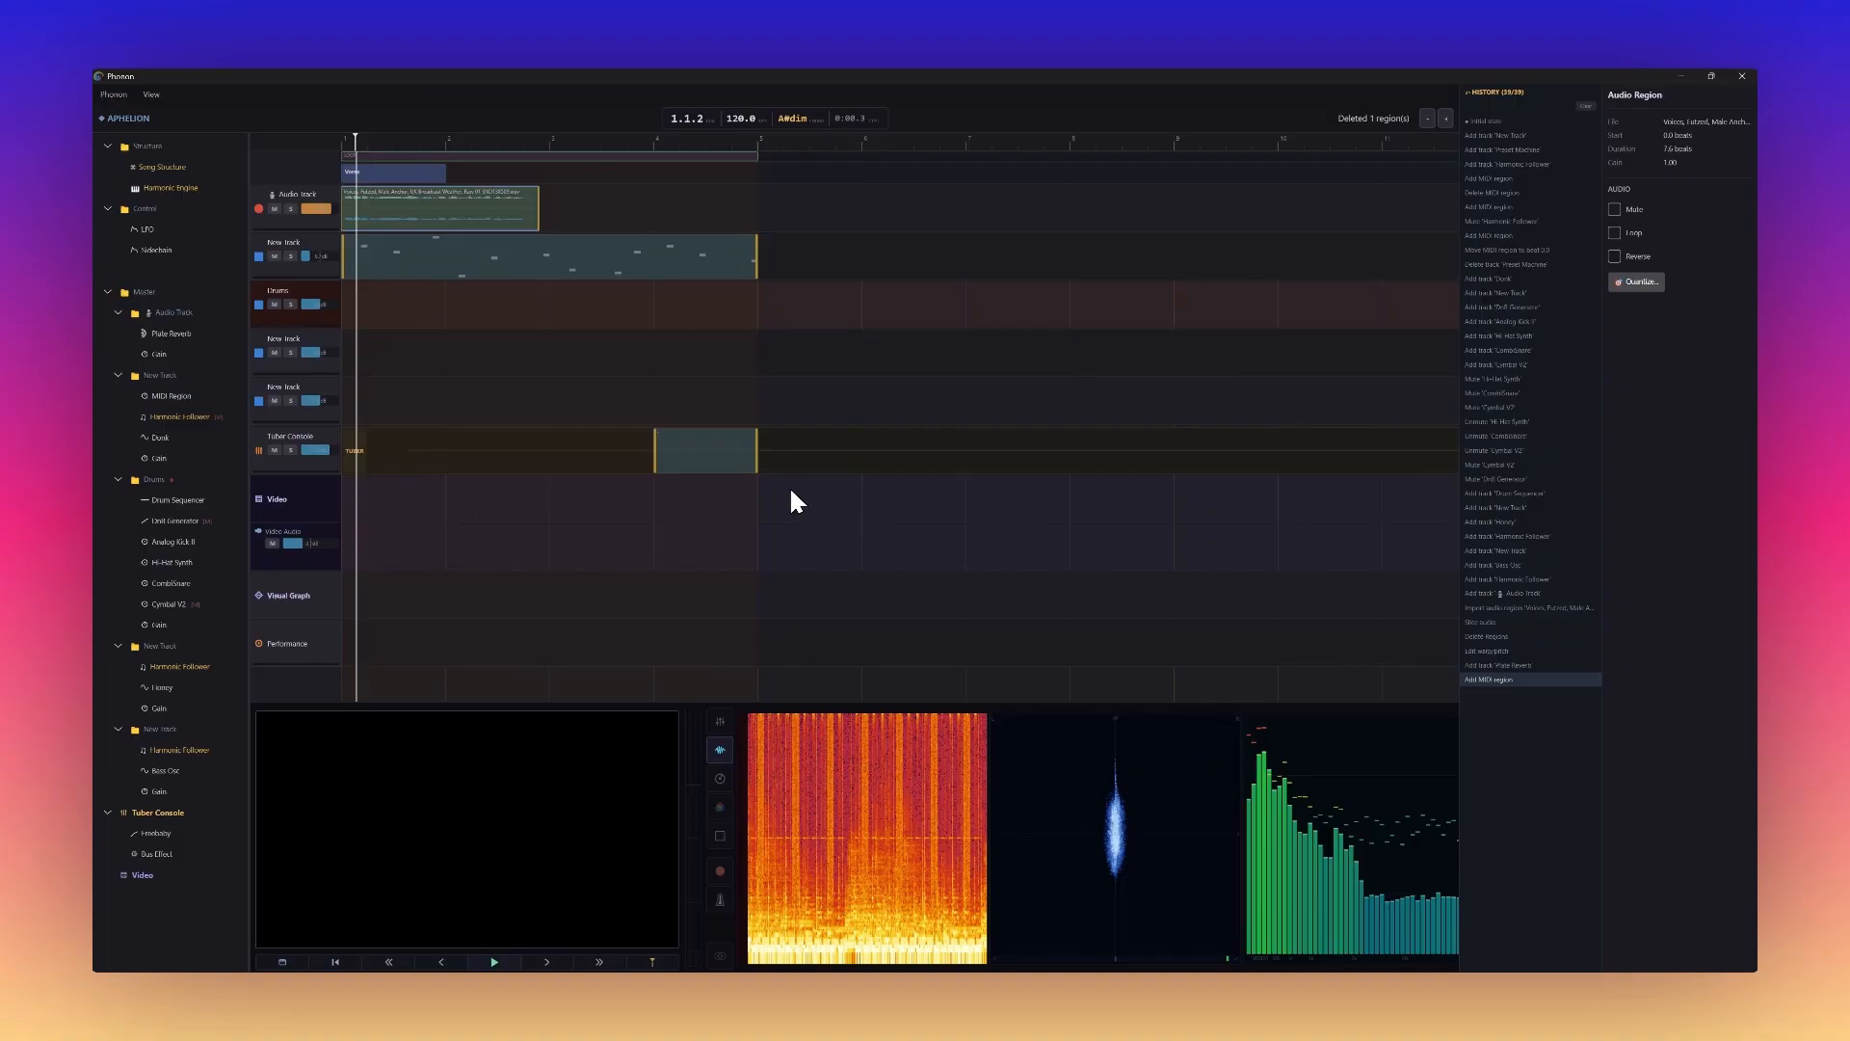
key("space")
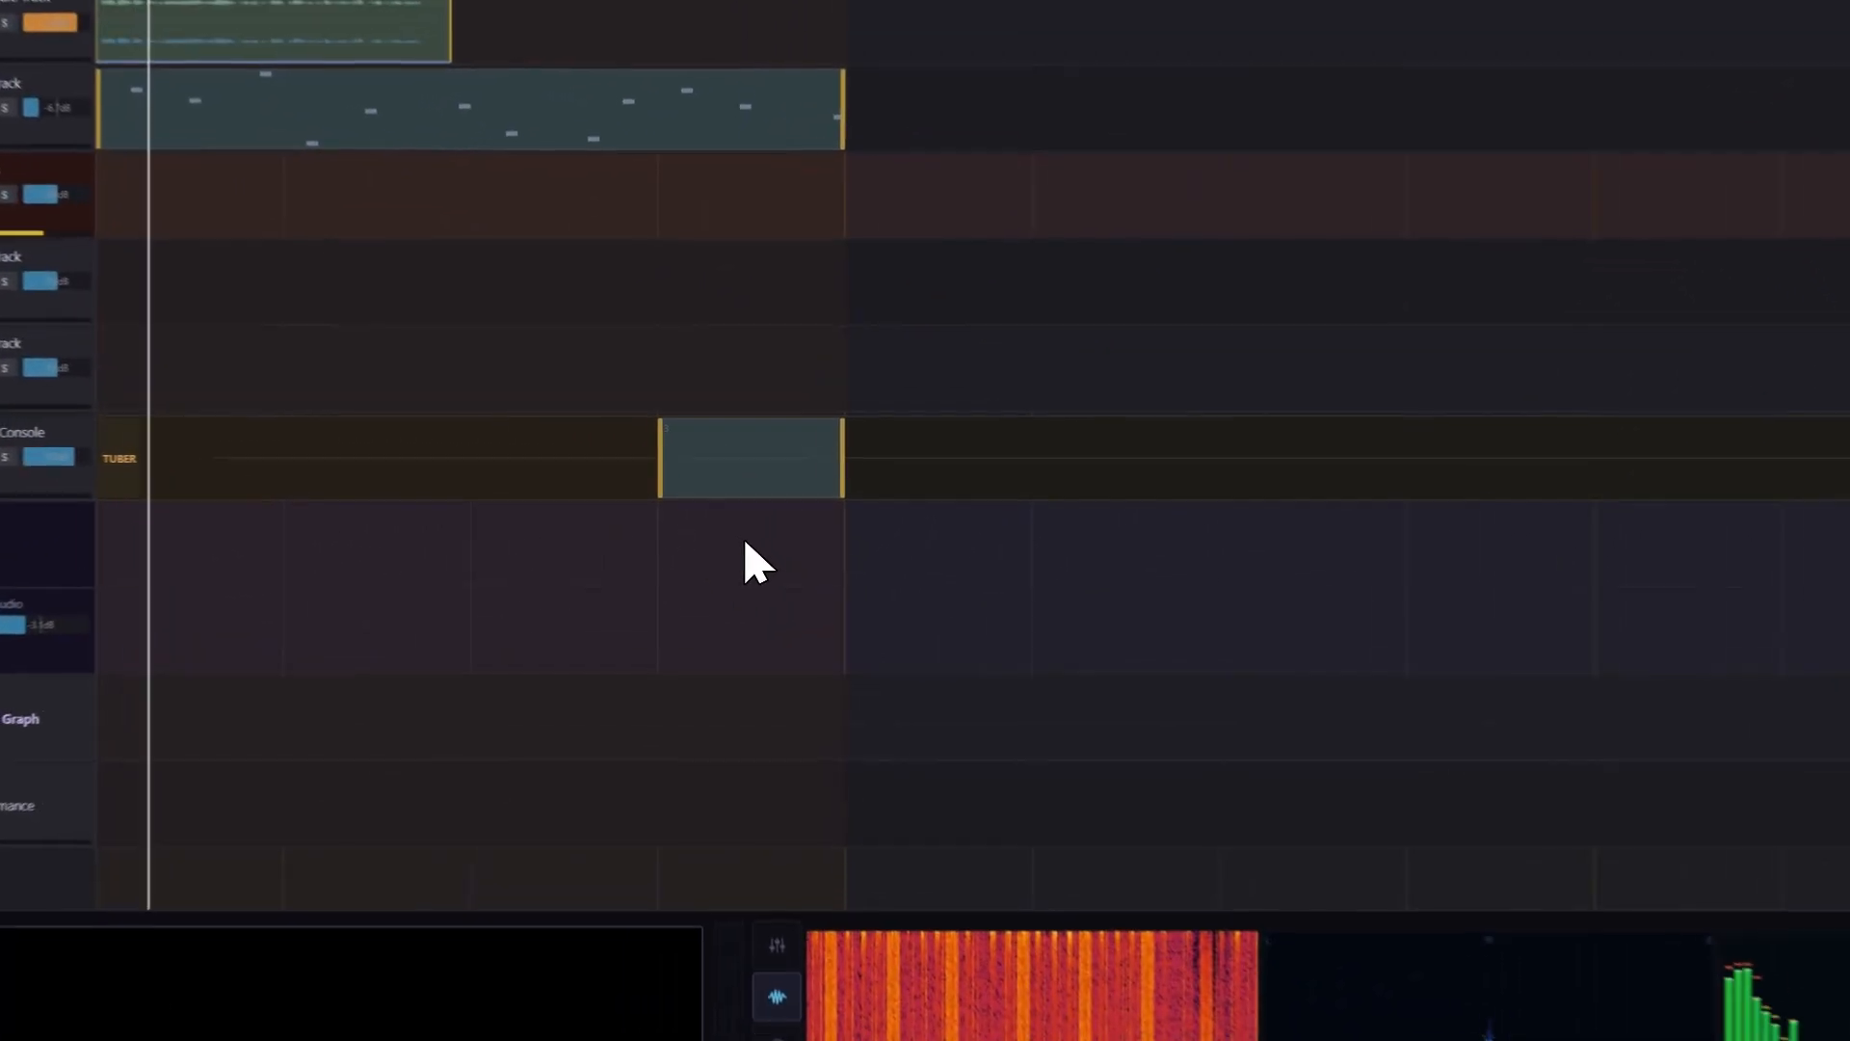
Step: Check the Bus Effect editor for which effect each region variation selects, and close it
right_click(745, 457)
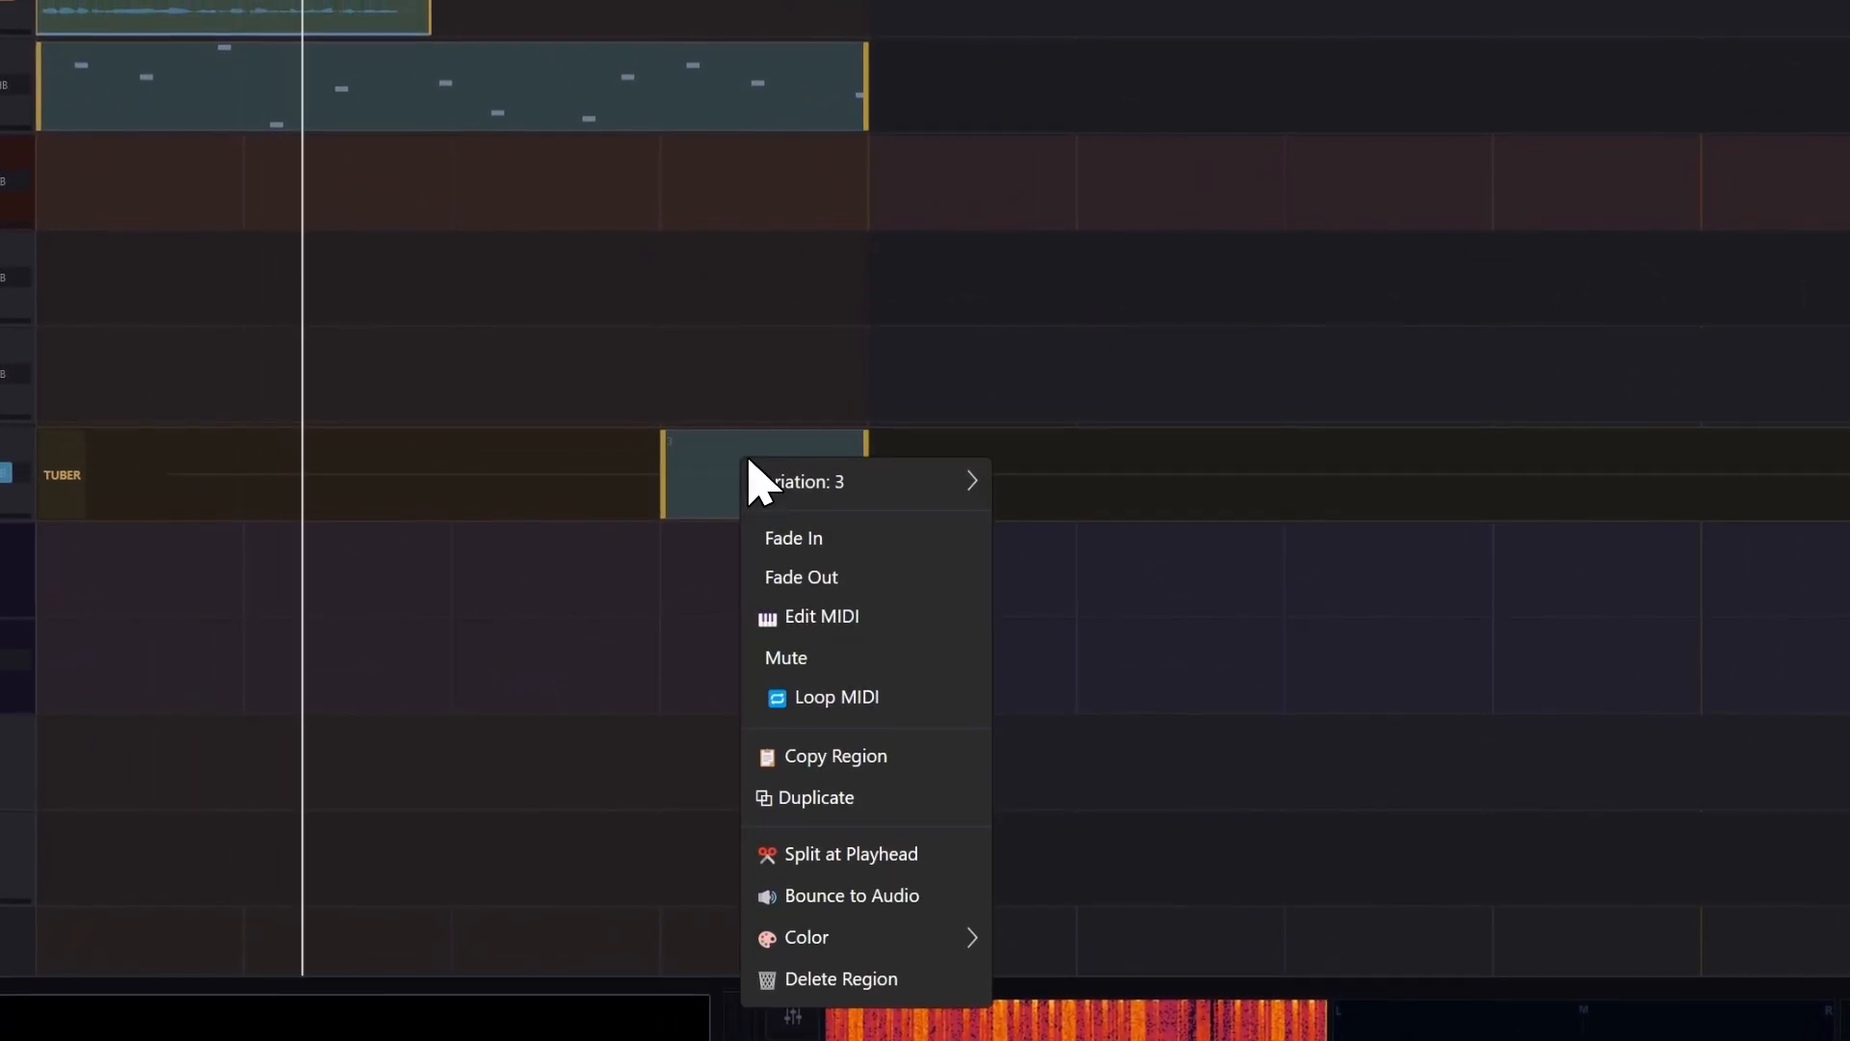
key("Escape")
right_click(757, 482)
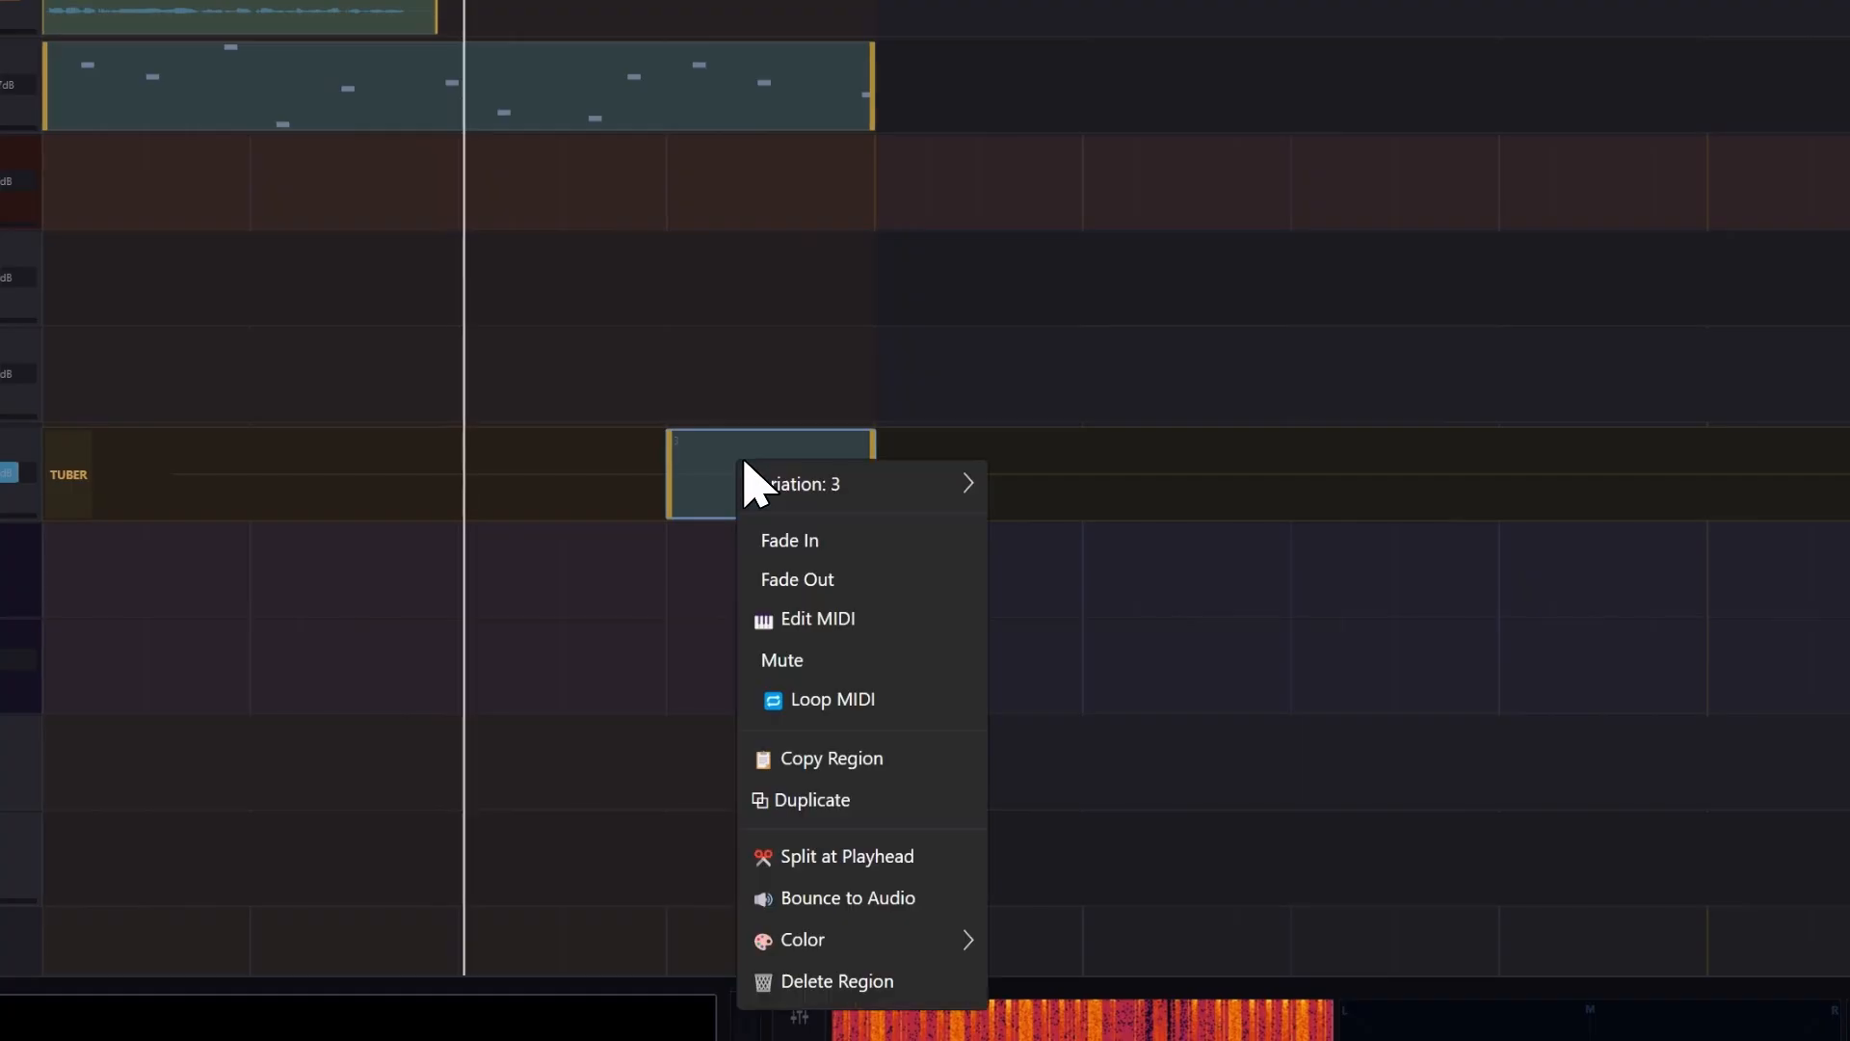
mouse_move(796, 484)
left_click(681, 462)
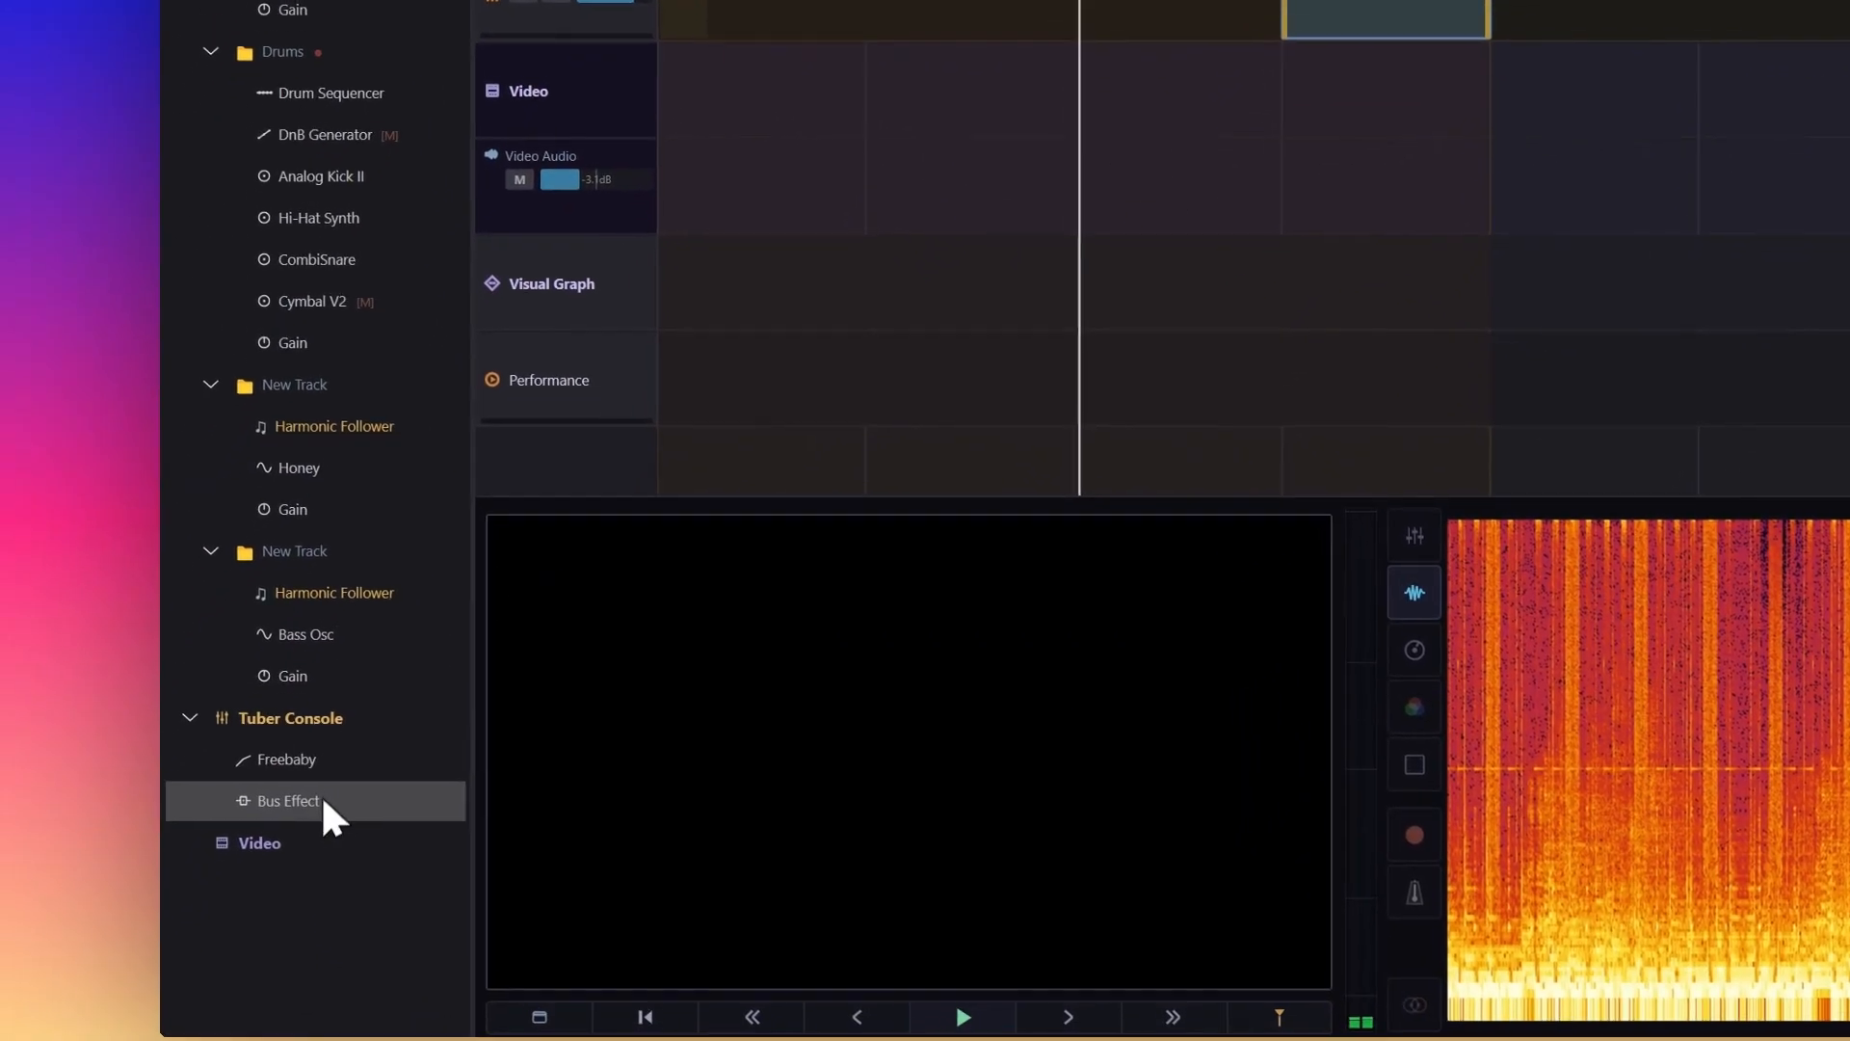
double_click(321, 795)
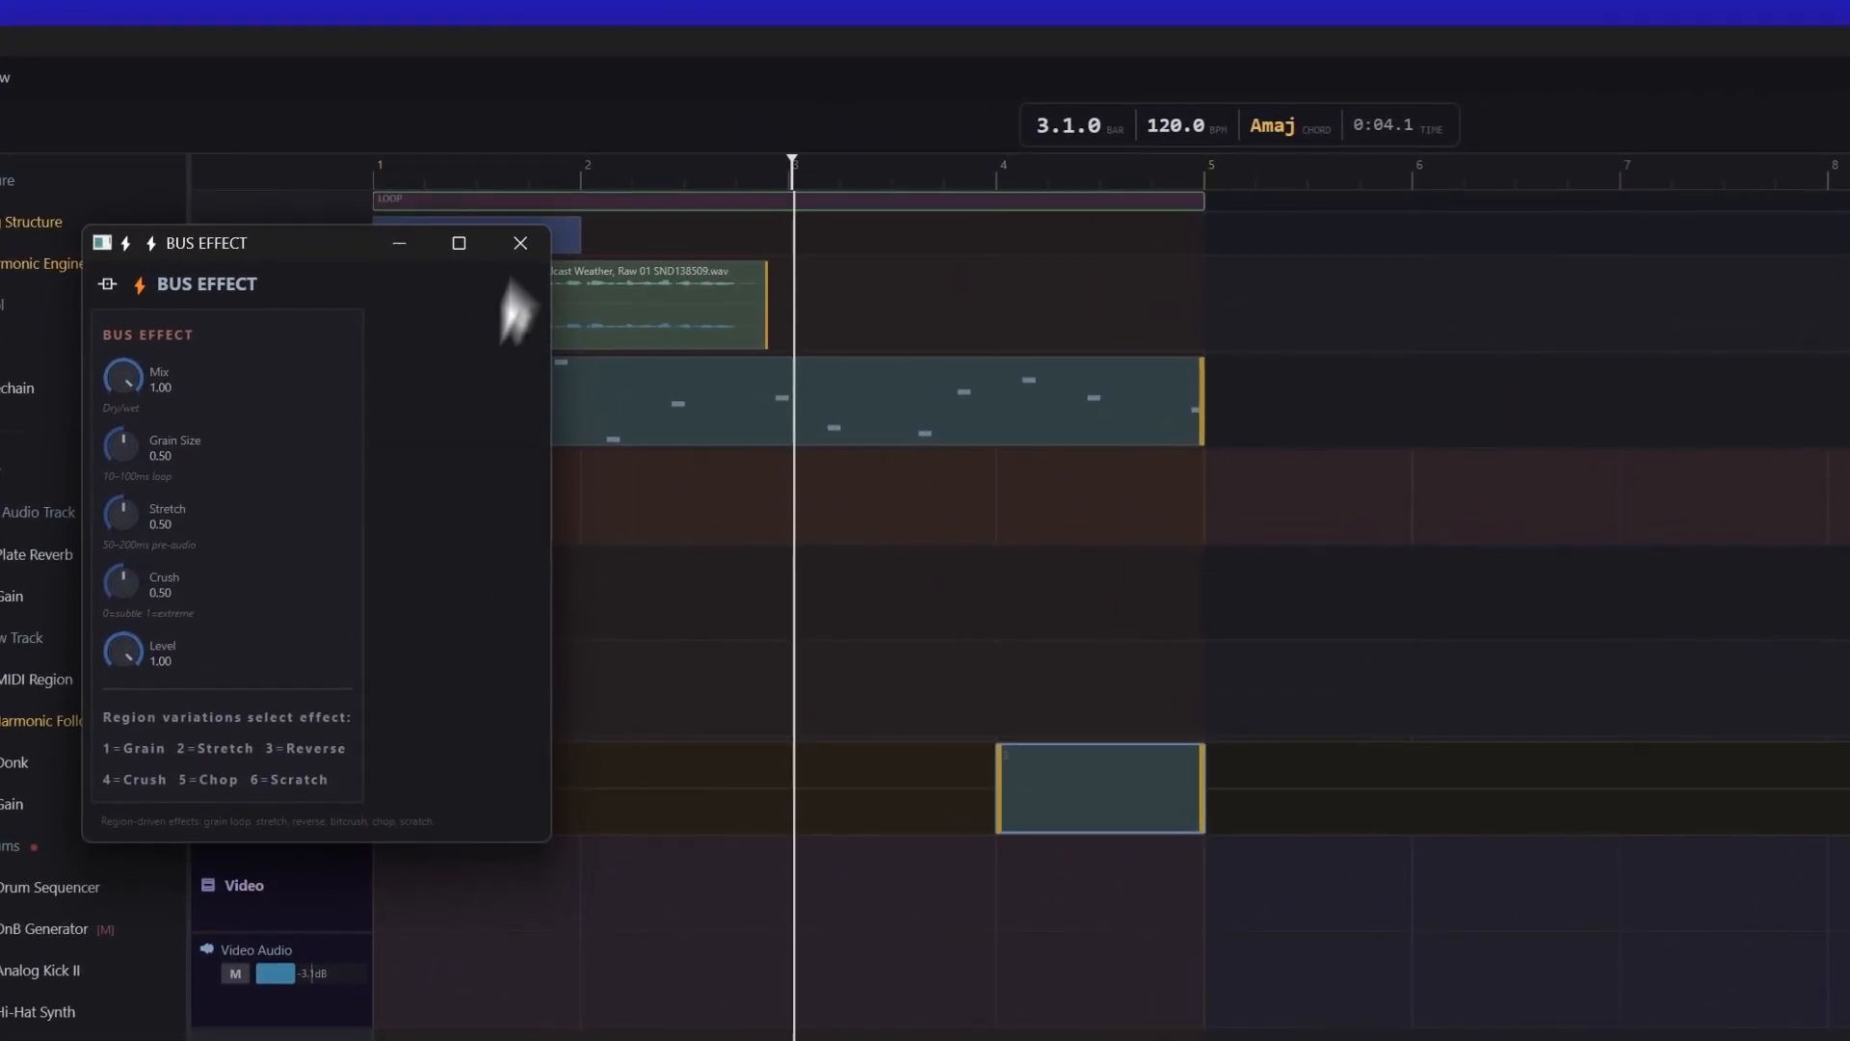
left_click(521, 243)
Step: Switch the Tuber Console region at bar 4 to Variation 5, the Chop effect, and listen to the mix
right_click(1065, 814)
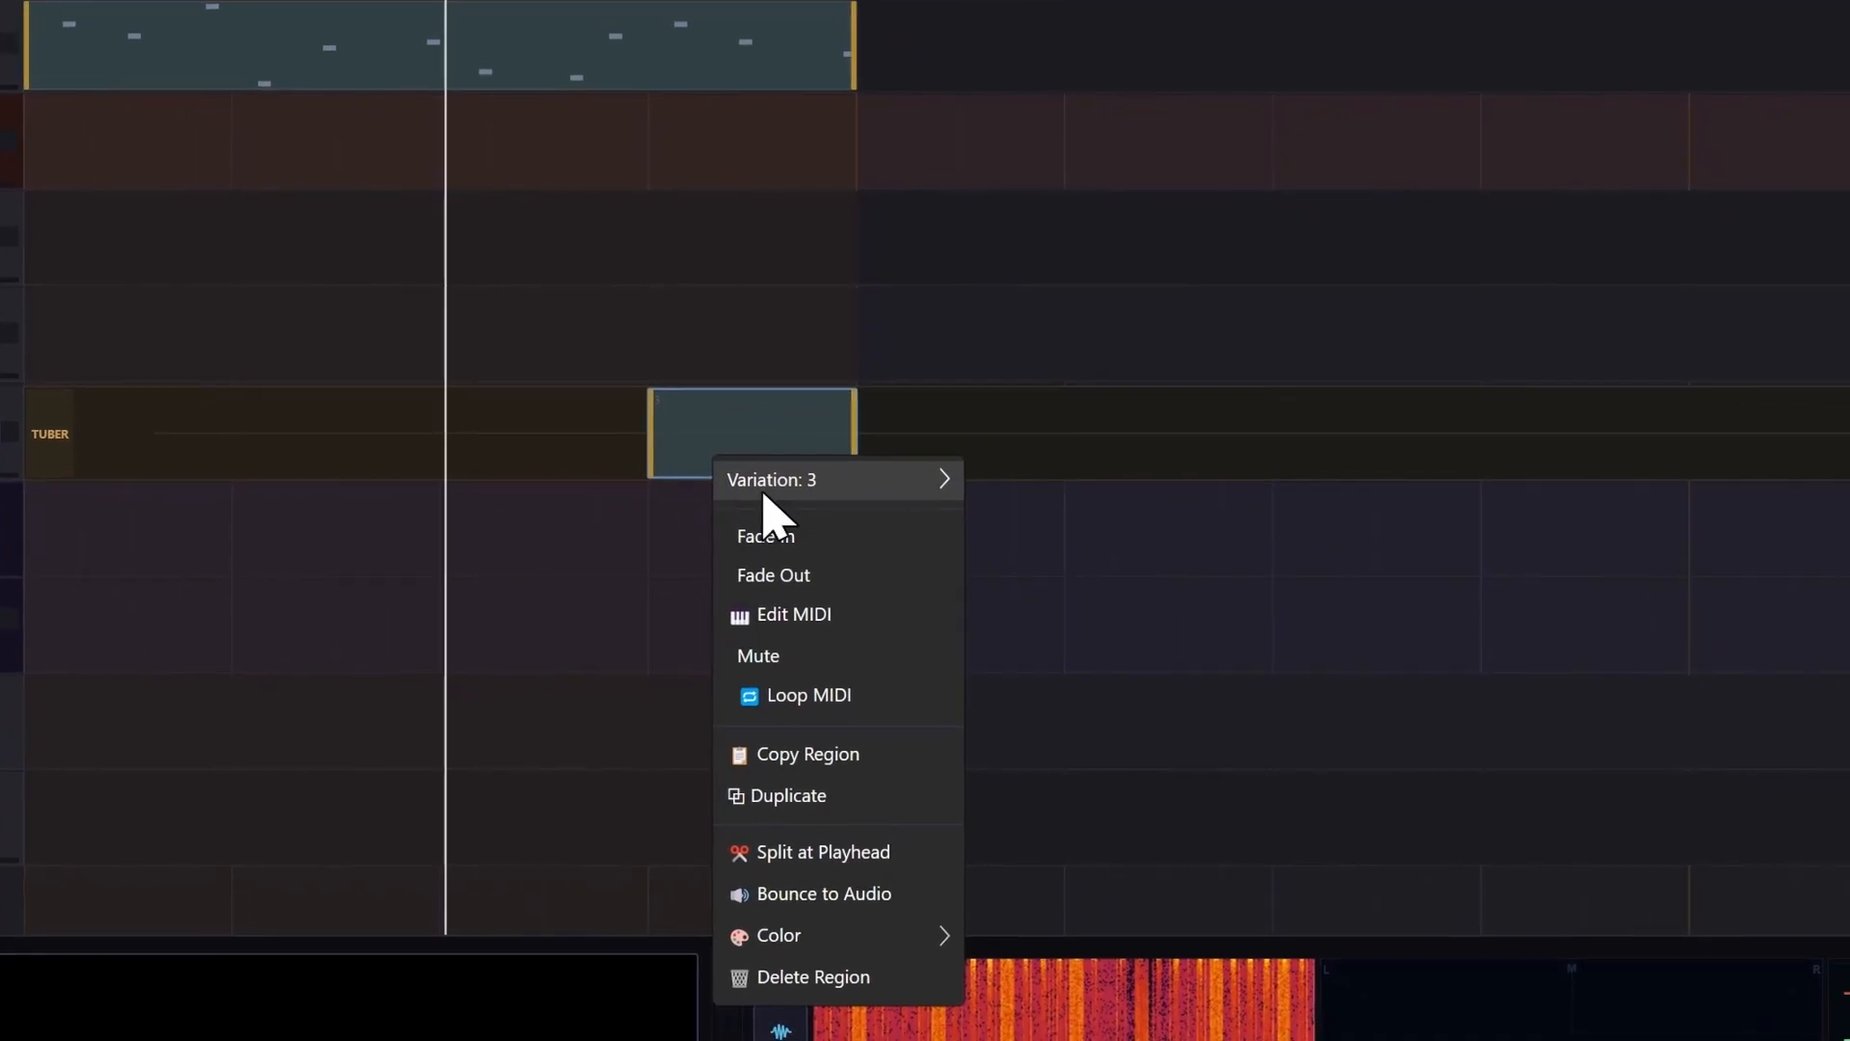
mouse_move(764, 491)
left_click(1067, 642)
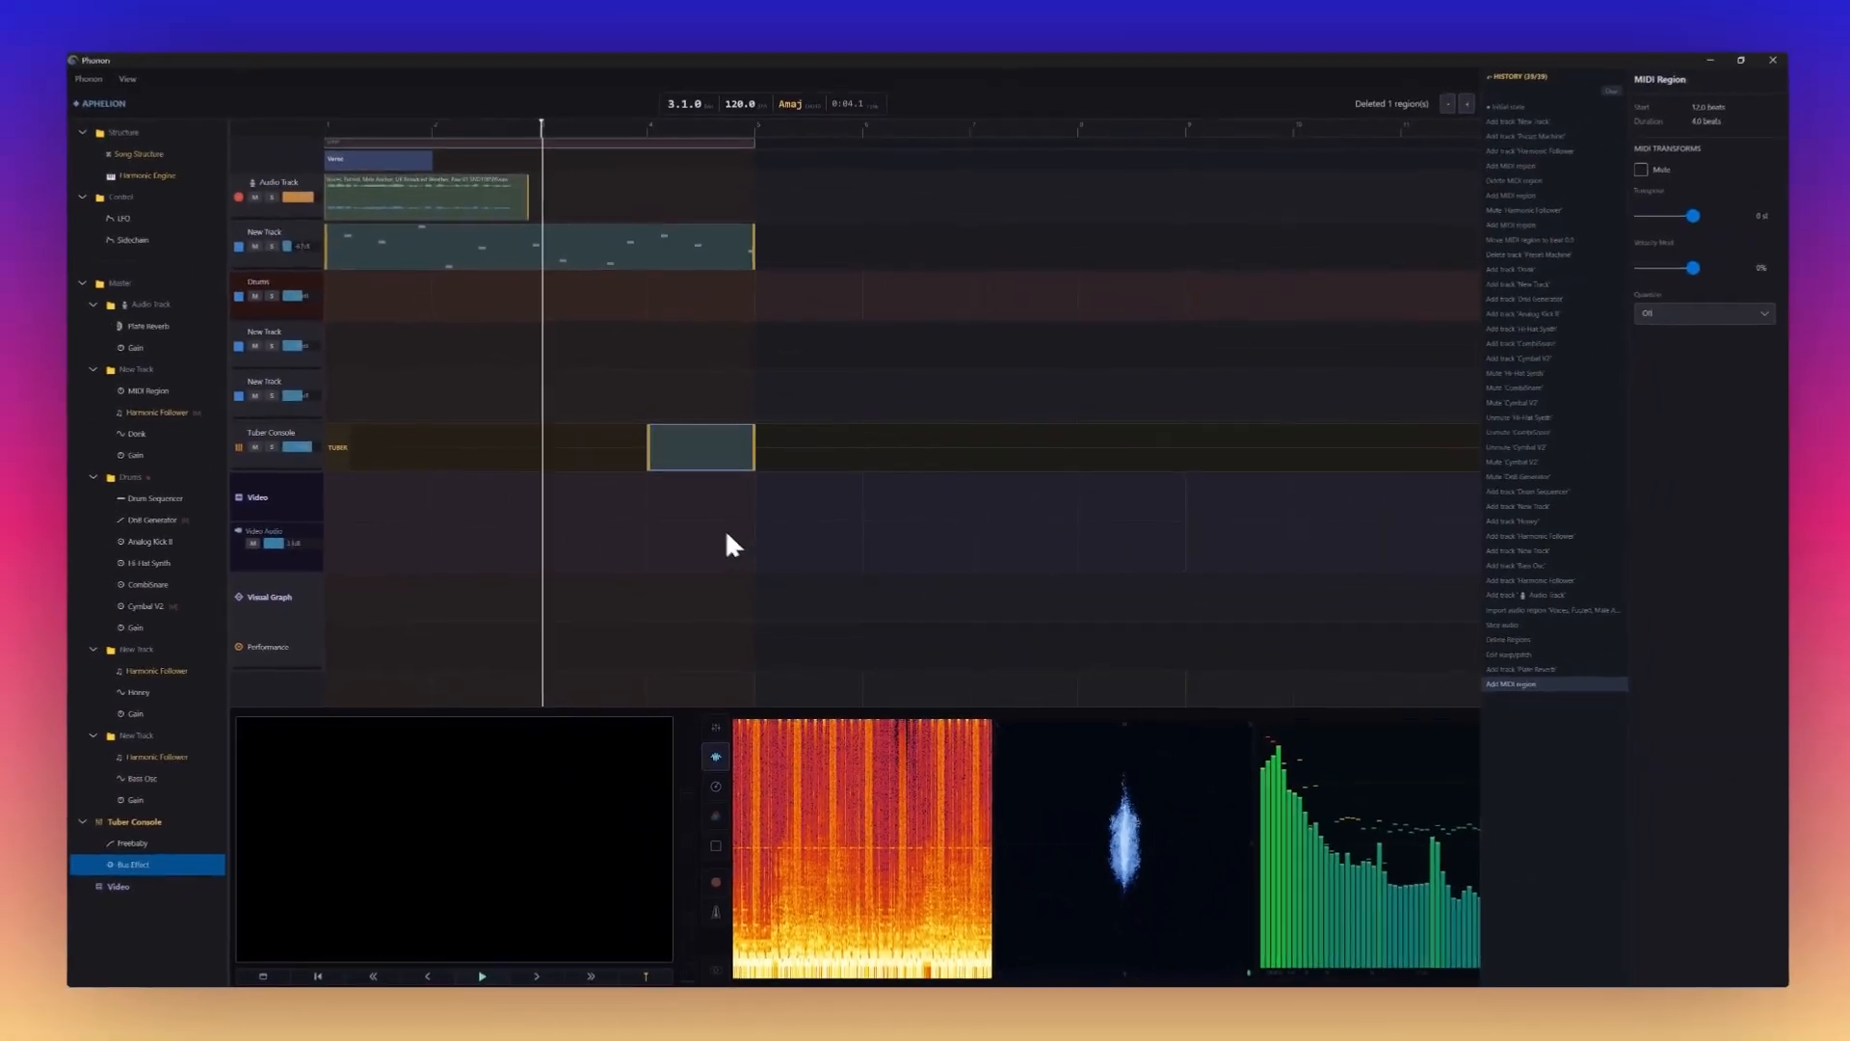
key("space")
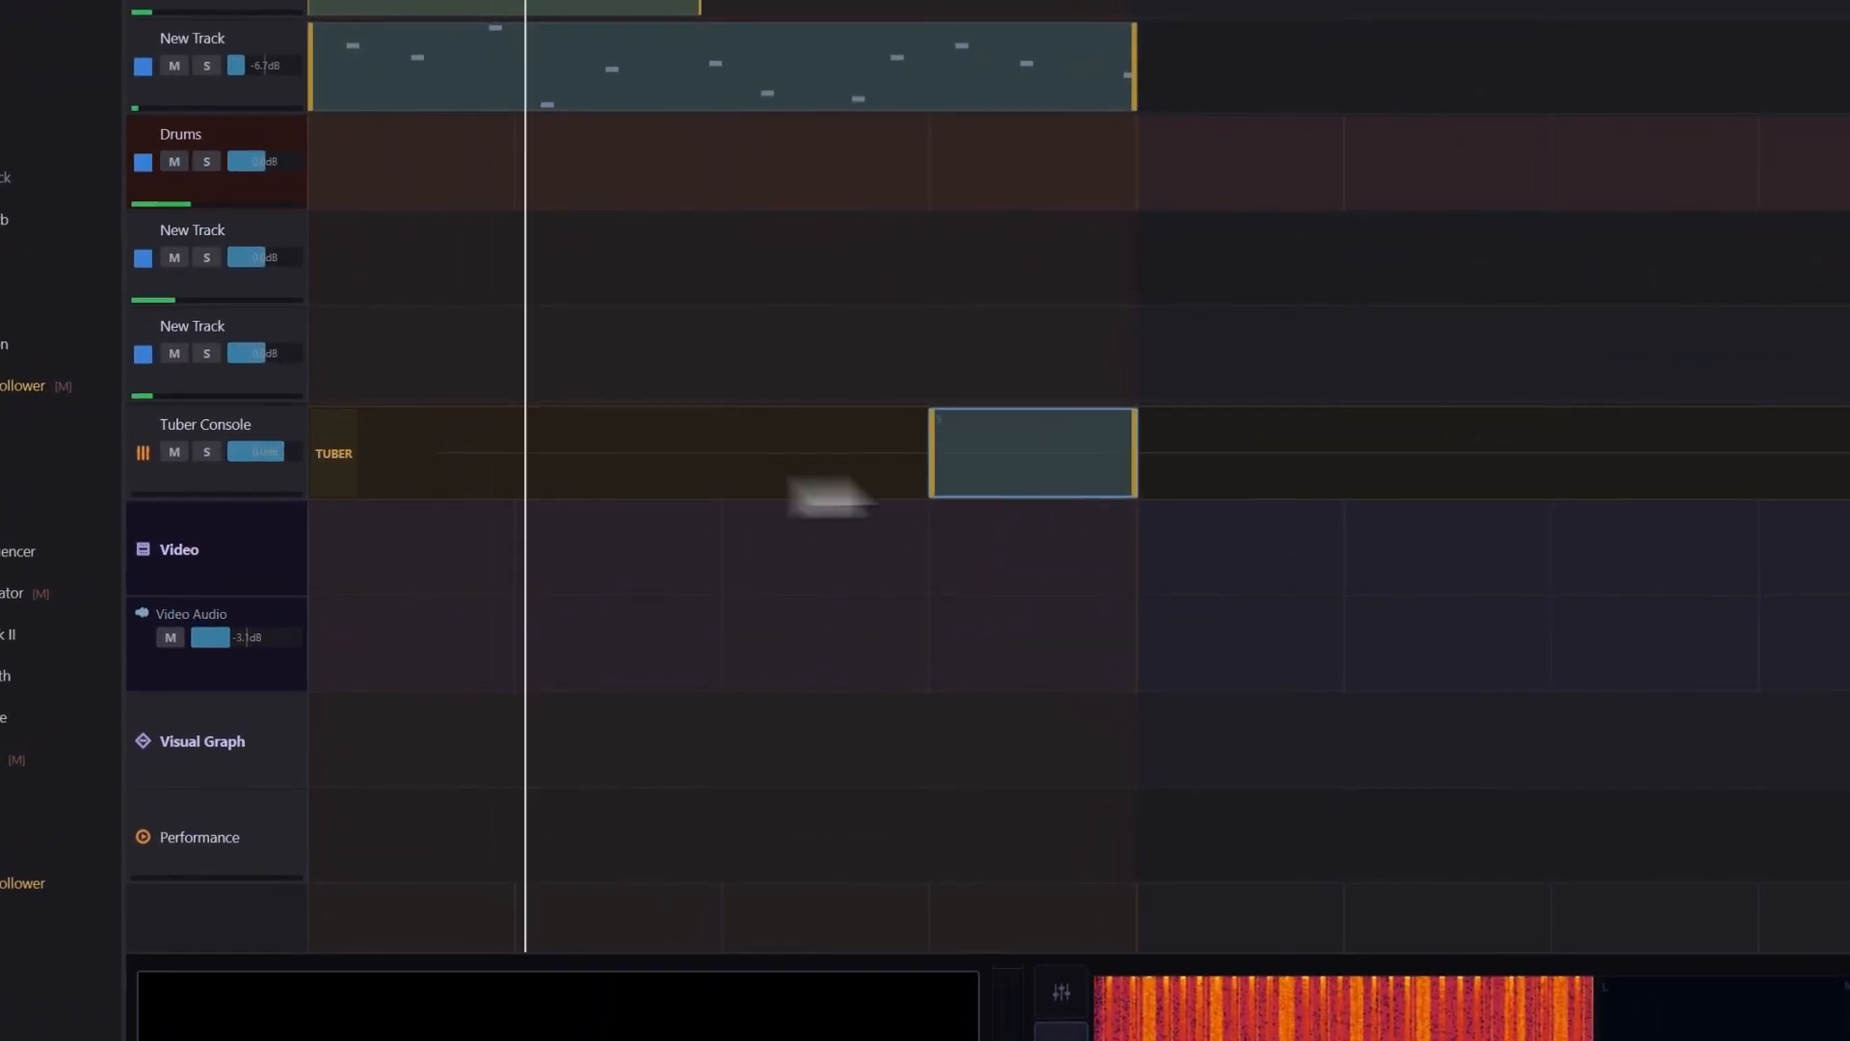
right_click(986, 450)
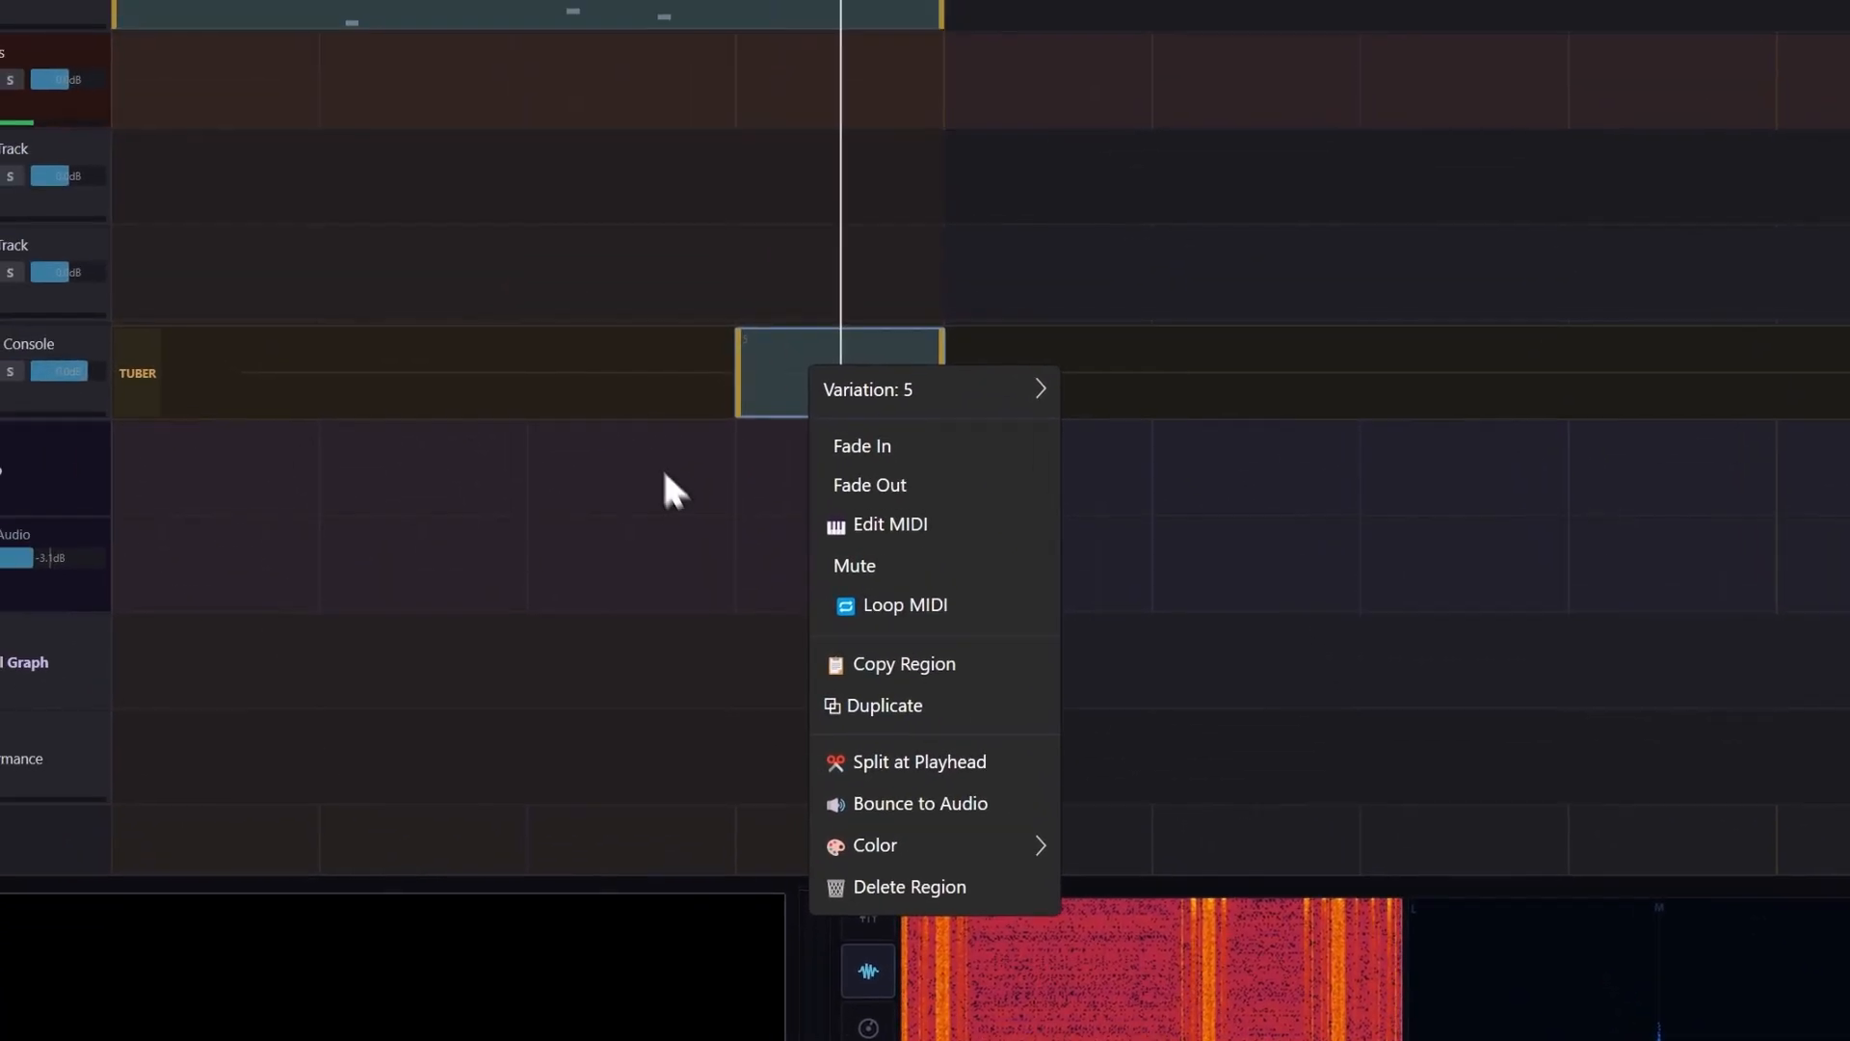
left_click(519, 247)
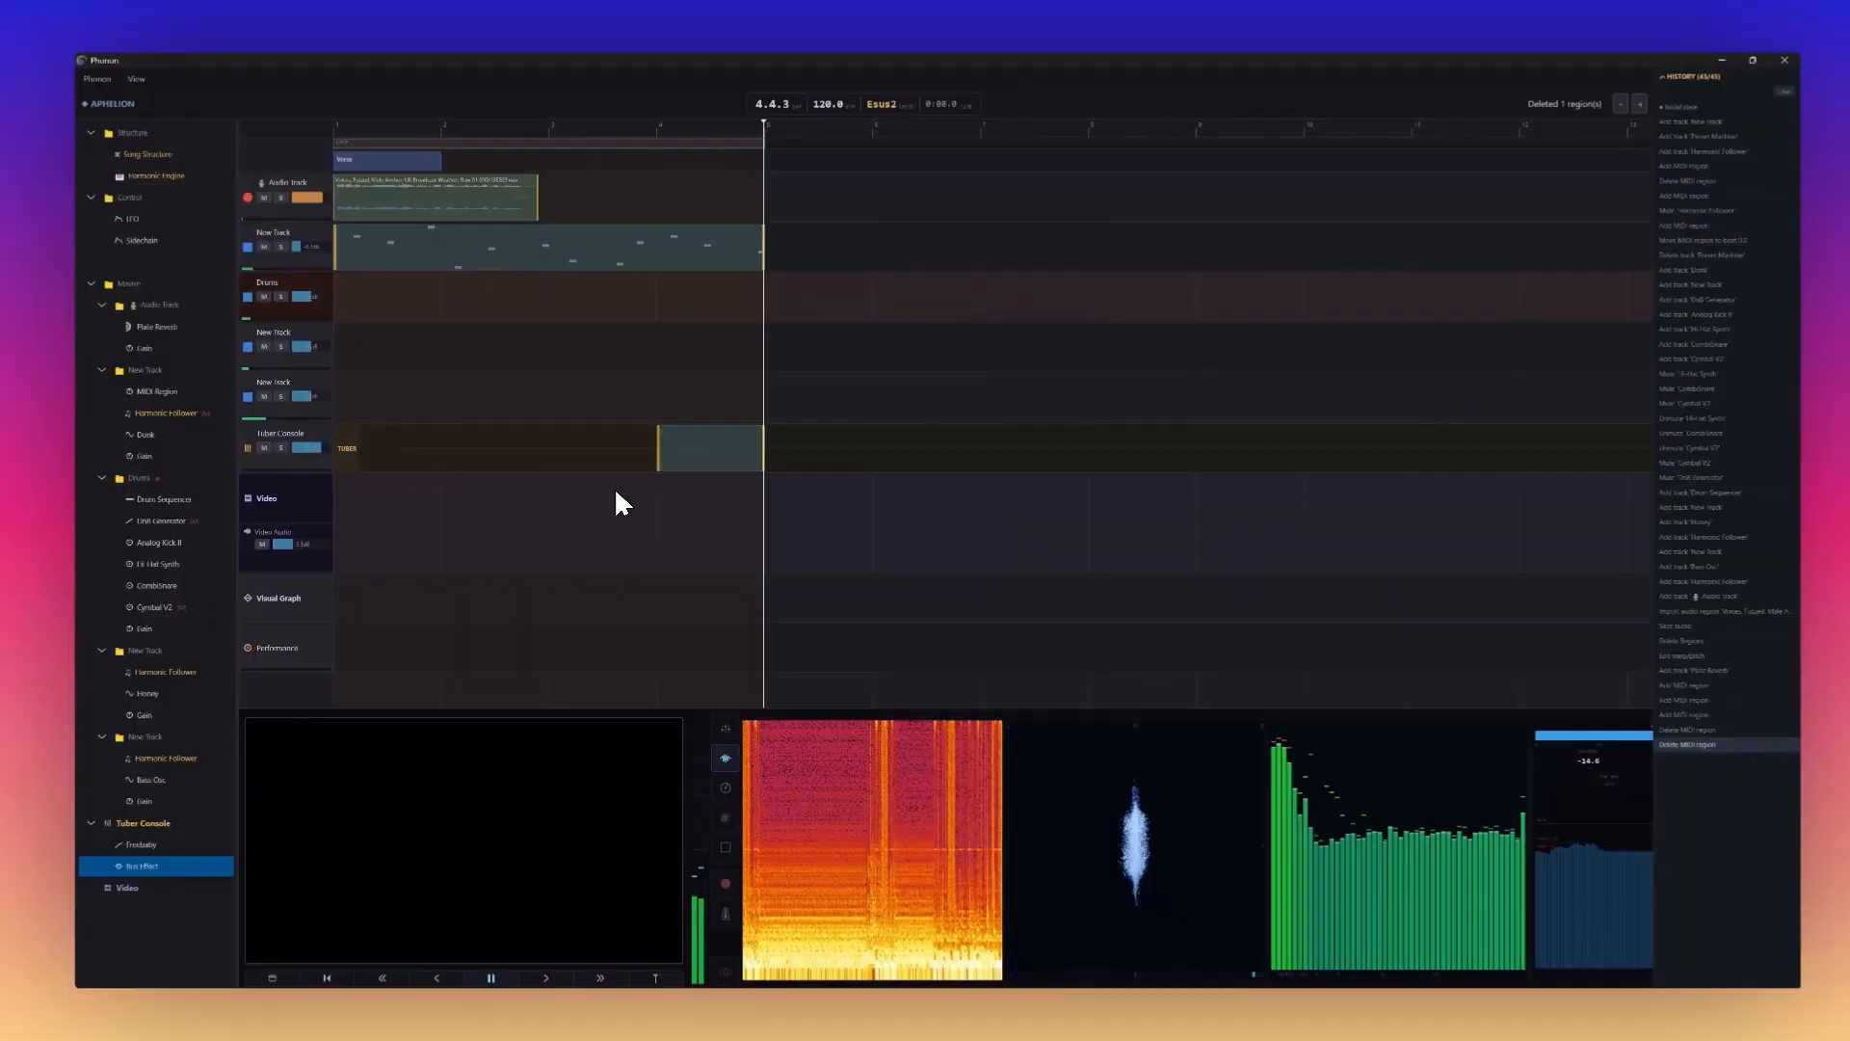
key("space")
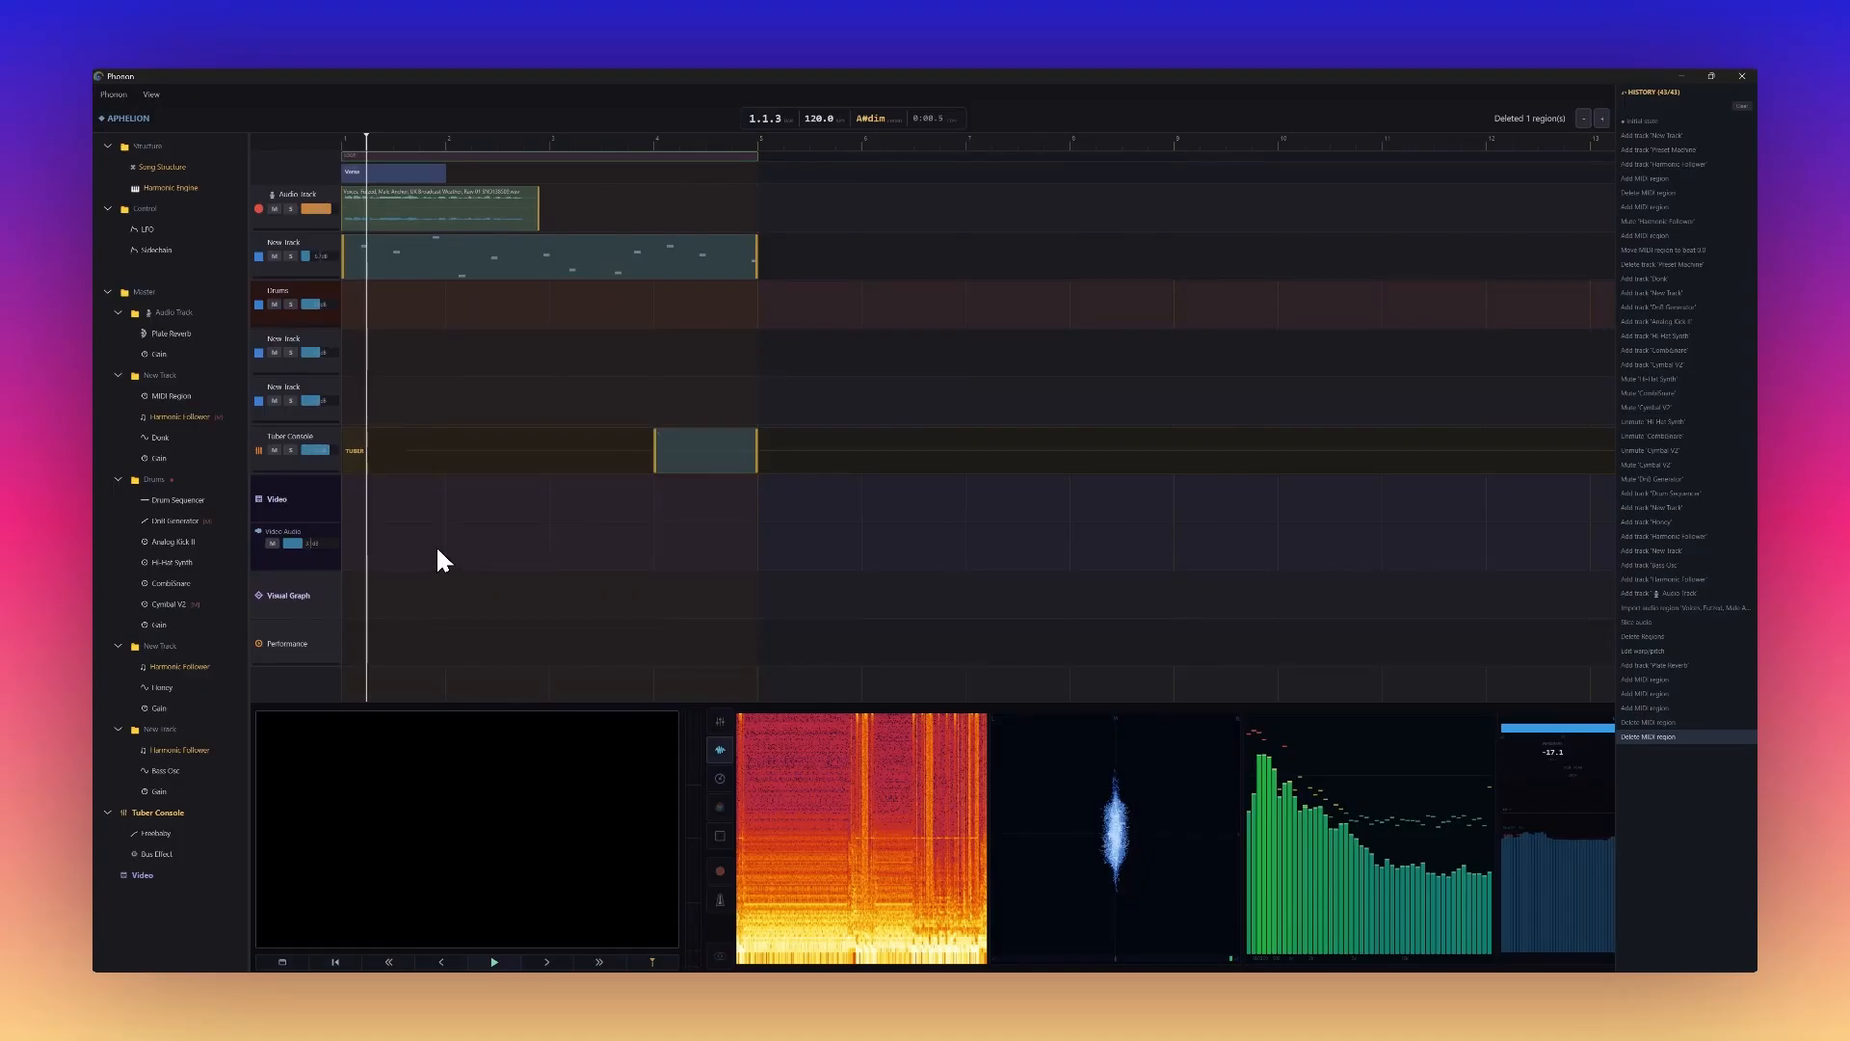
Step: Start a new project without saving, and import the navierStokesSynth_6k video from the Two folder in File Explorer
key("ctrl+n")
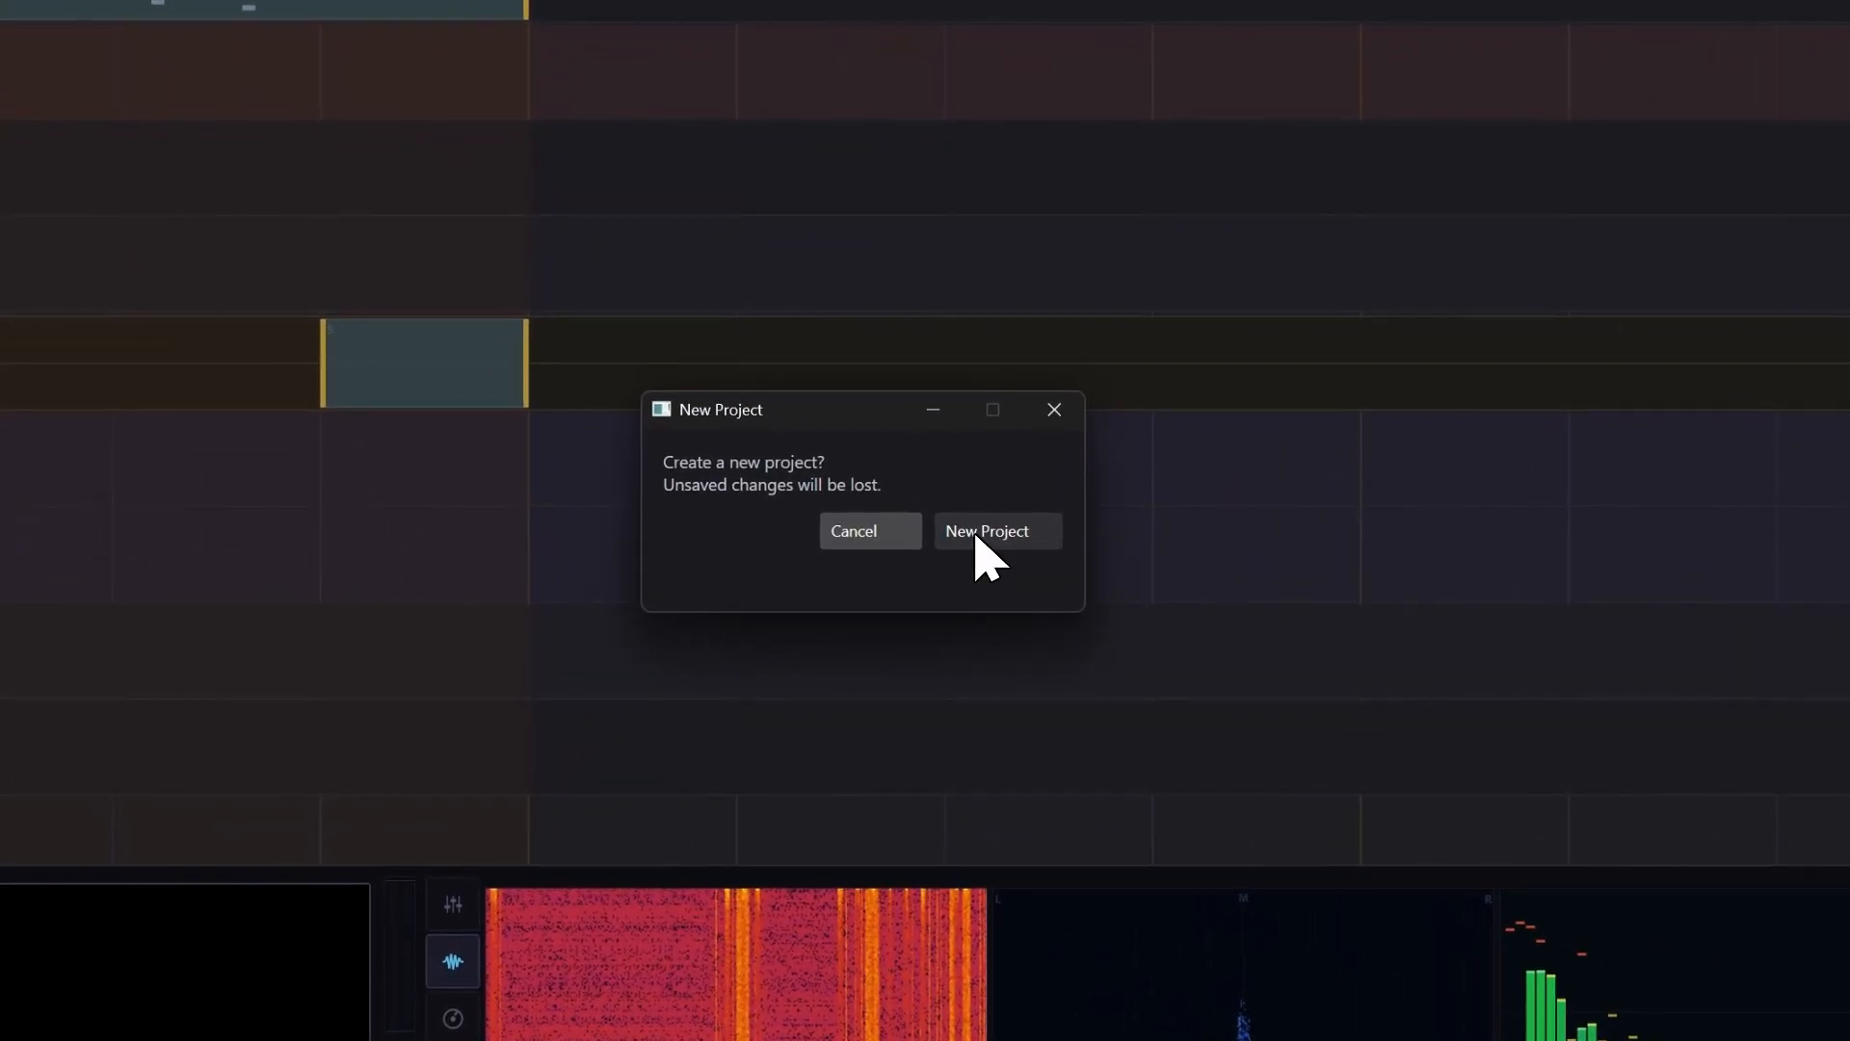
left_click(973, 532)
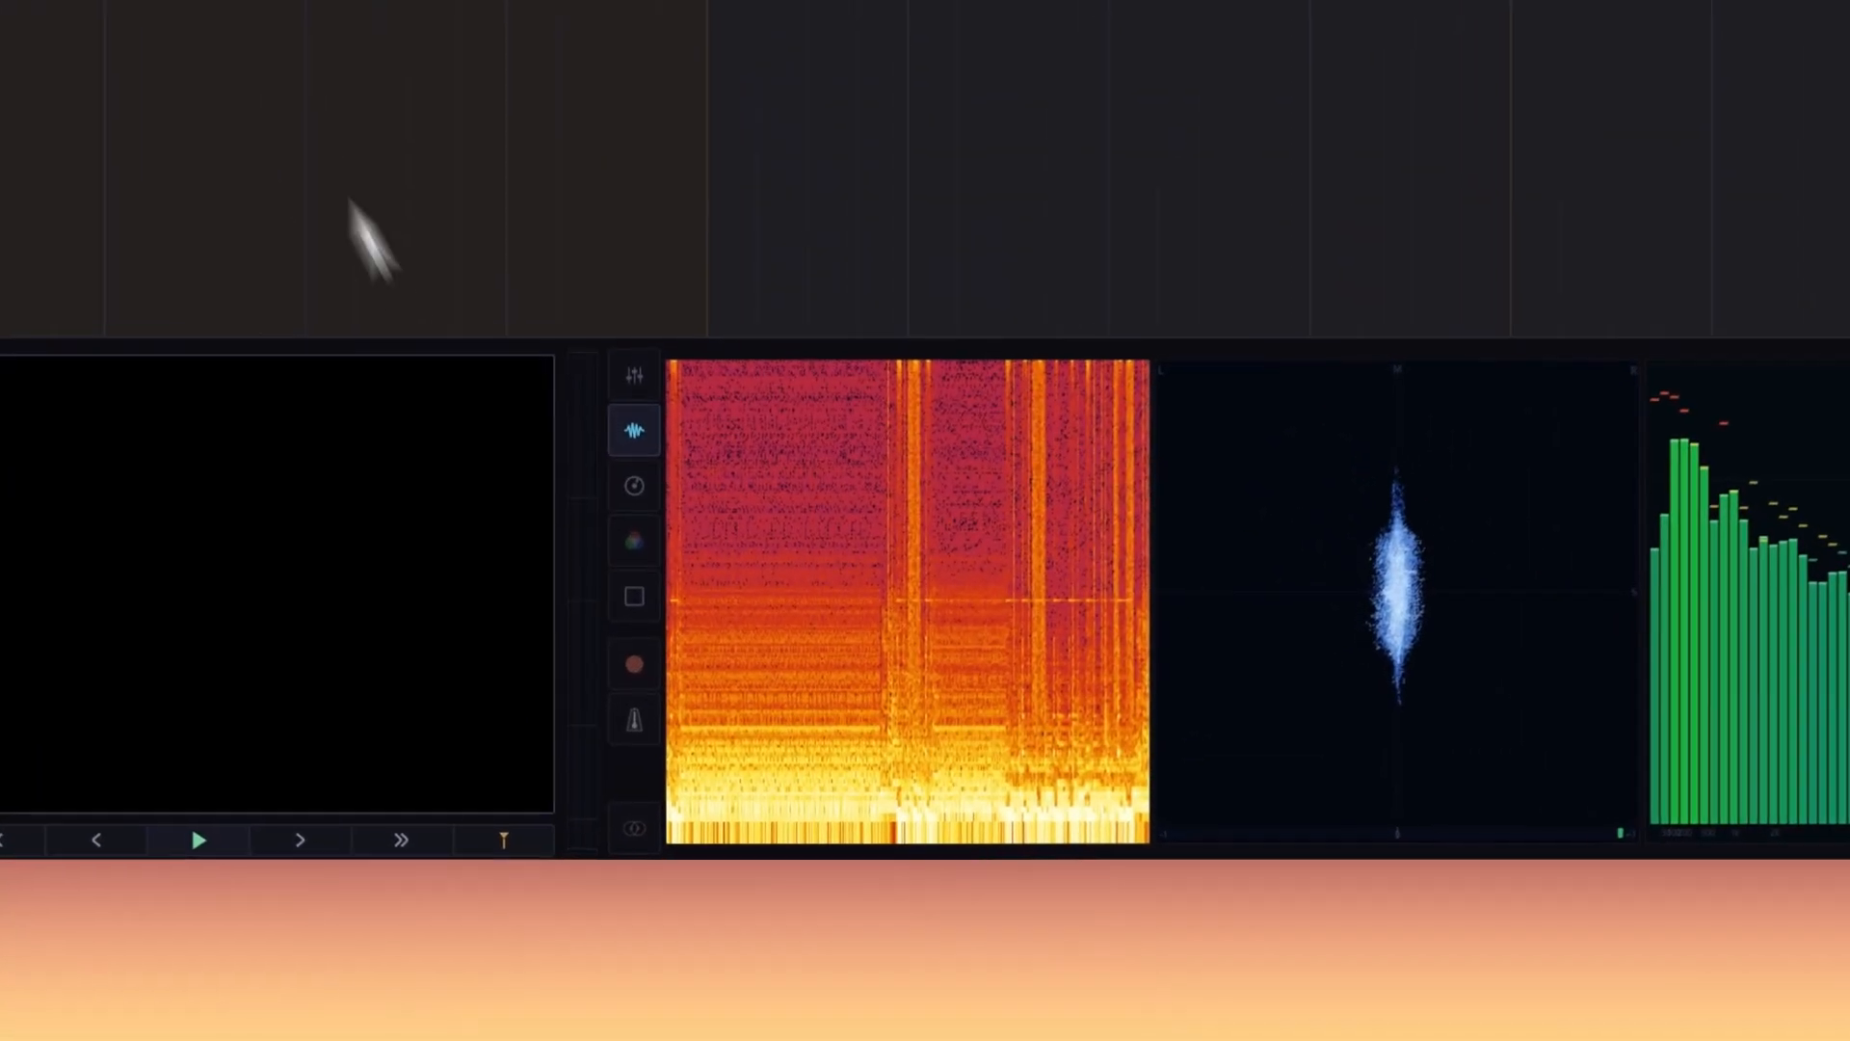
mouse_move(867, 929)
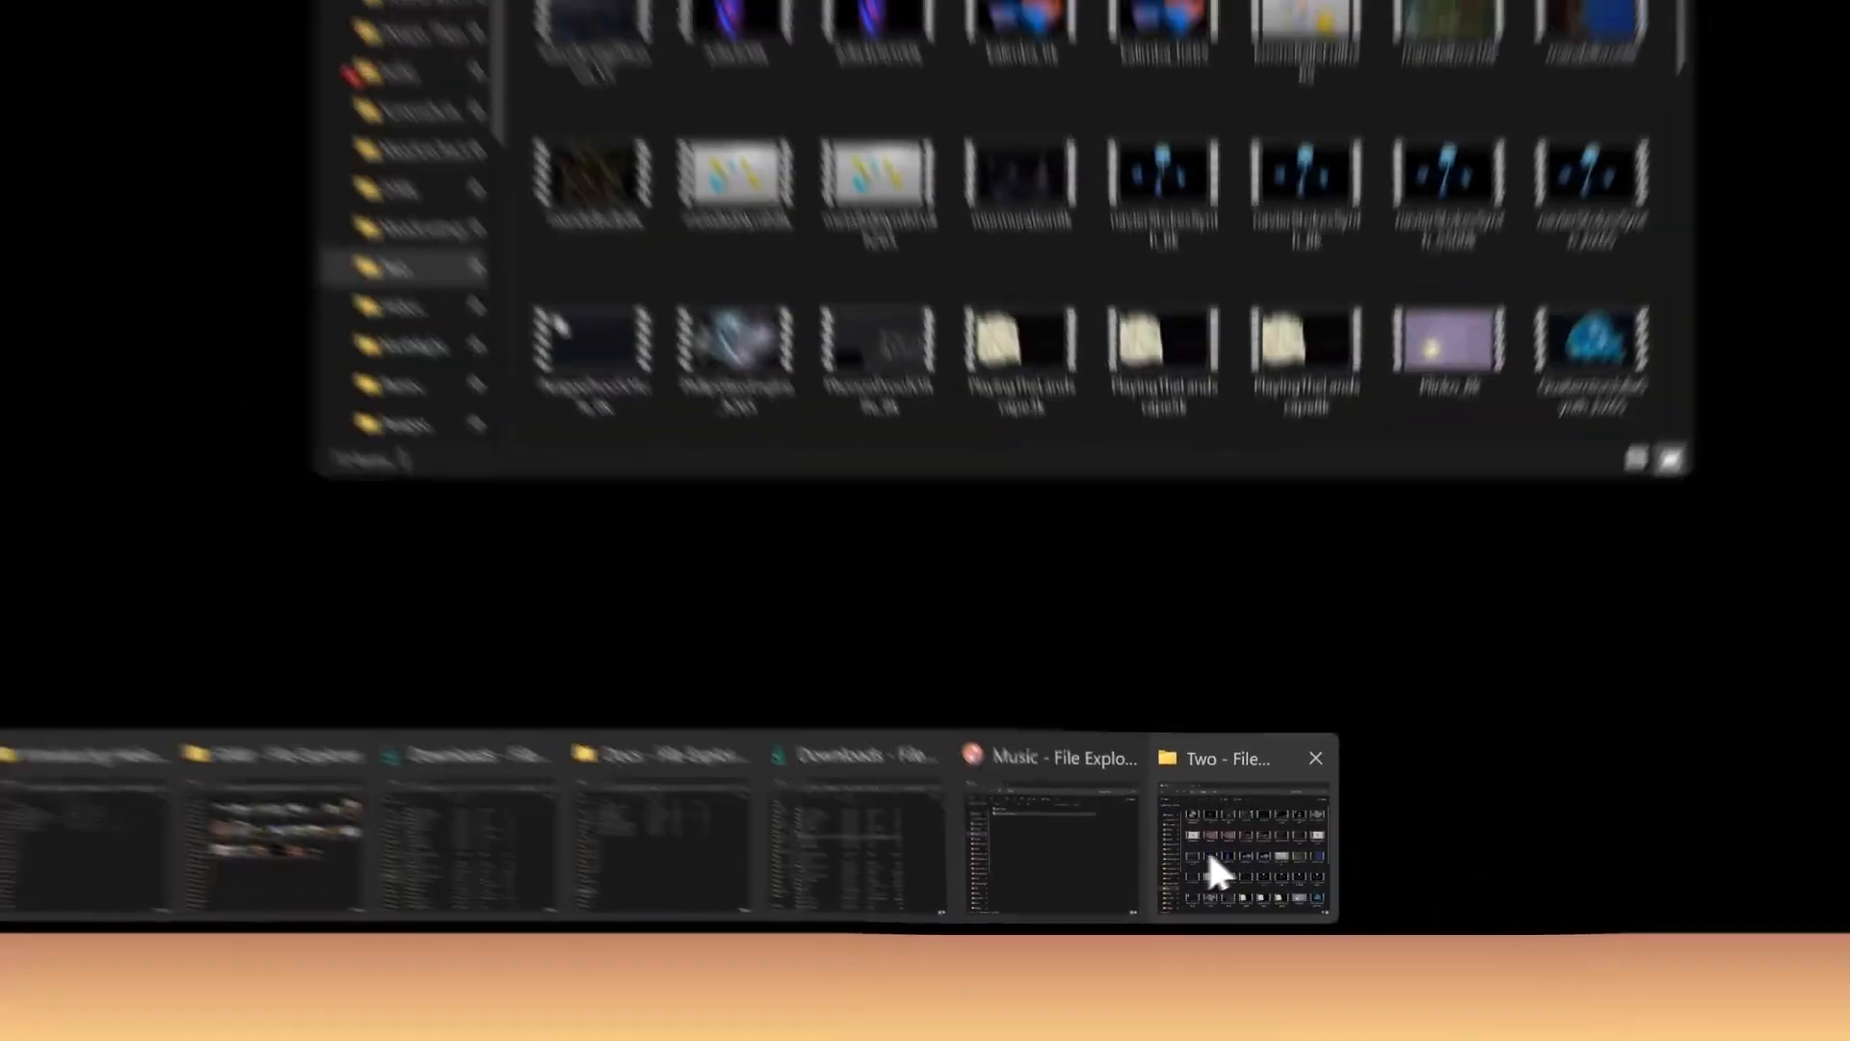
left_click(1211, 858)
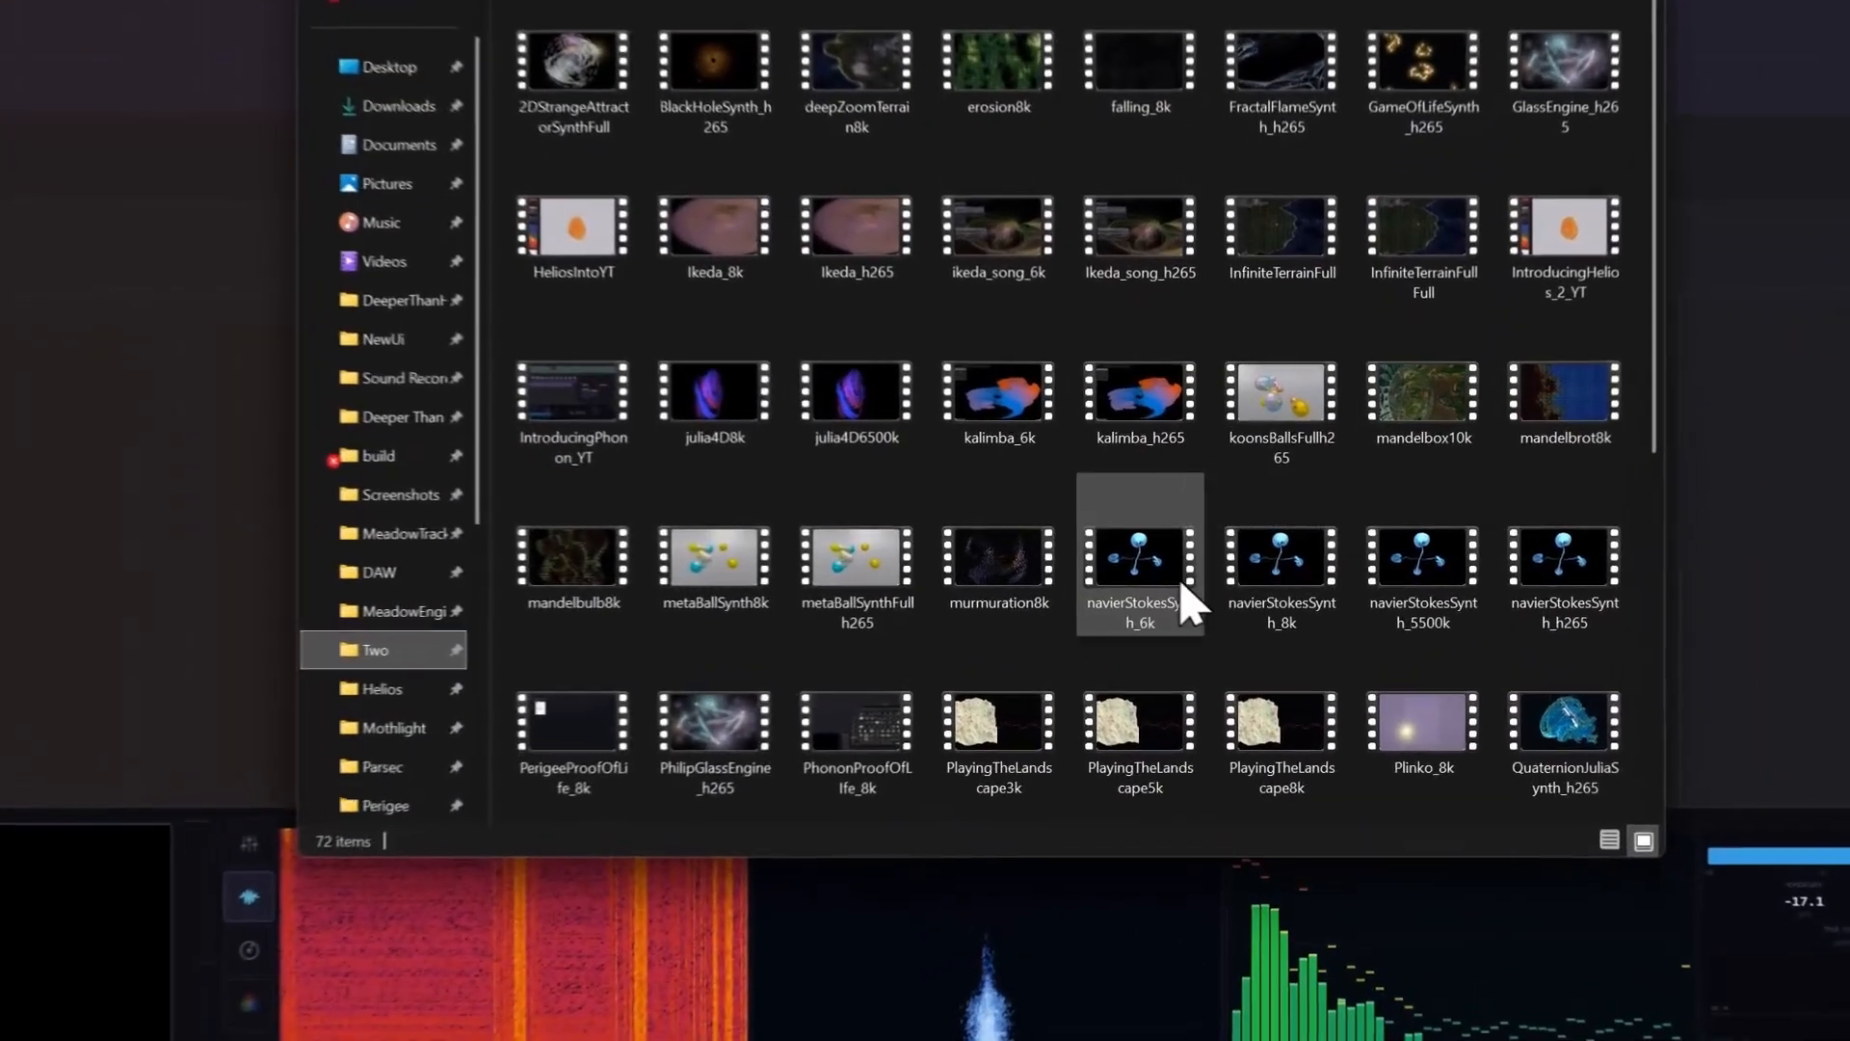
left_click_drag(1166, 571, 347, 200)
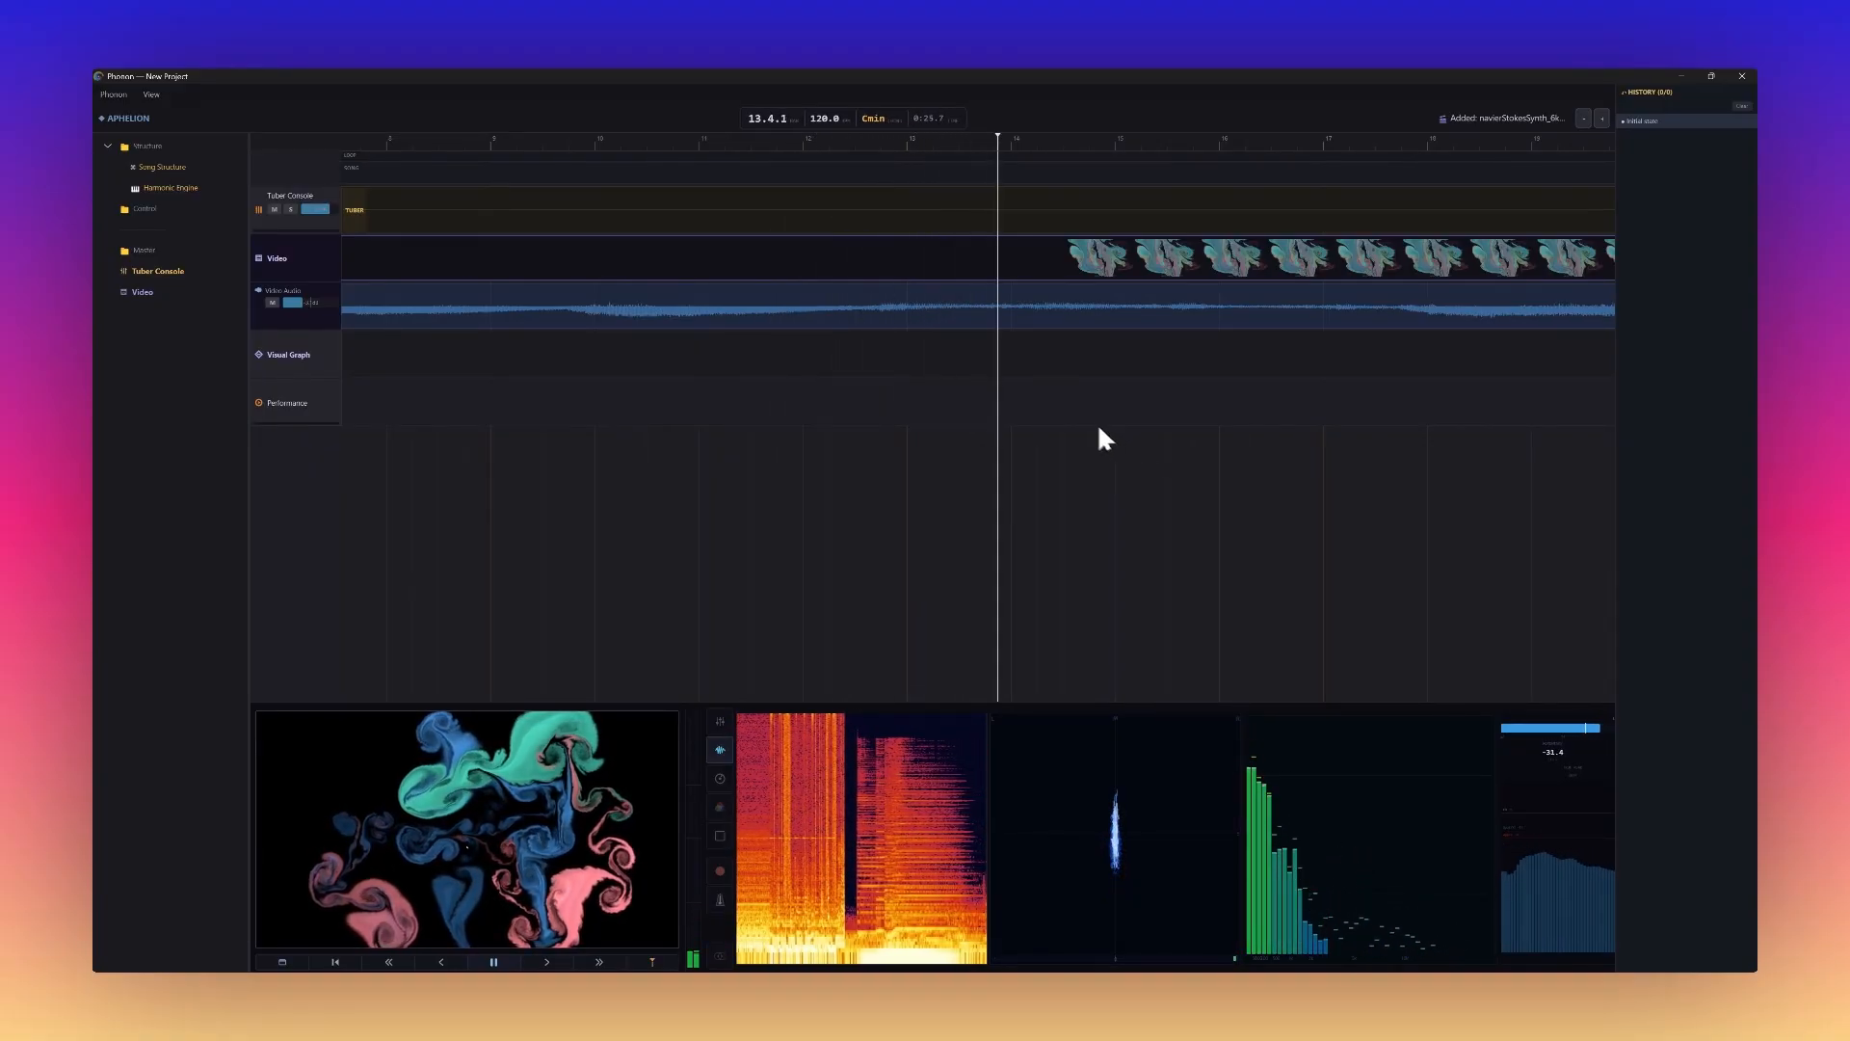
Step: Mute the video's audio, and add a visual scene spanning bars 17 to 21 on the Visual Graph track
scroll(1106, 439, "right", 8)
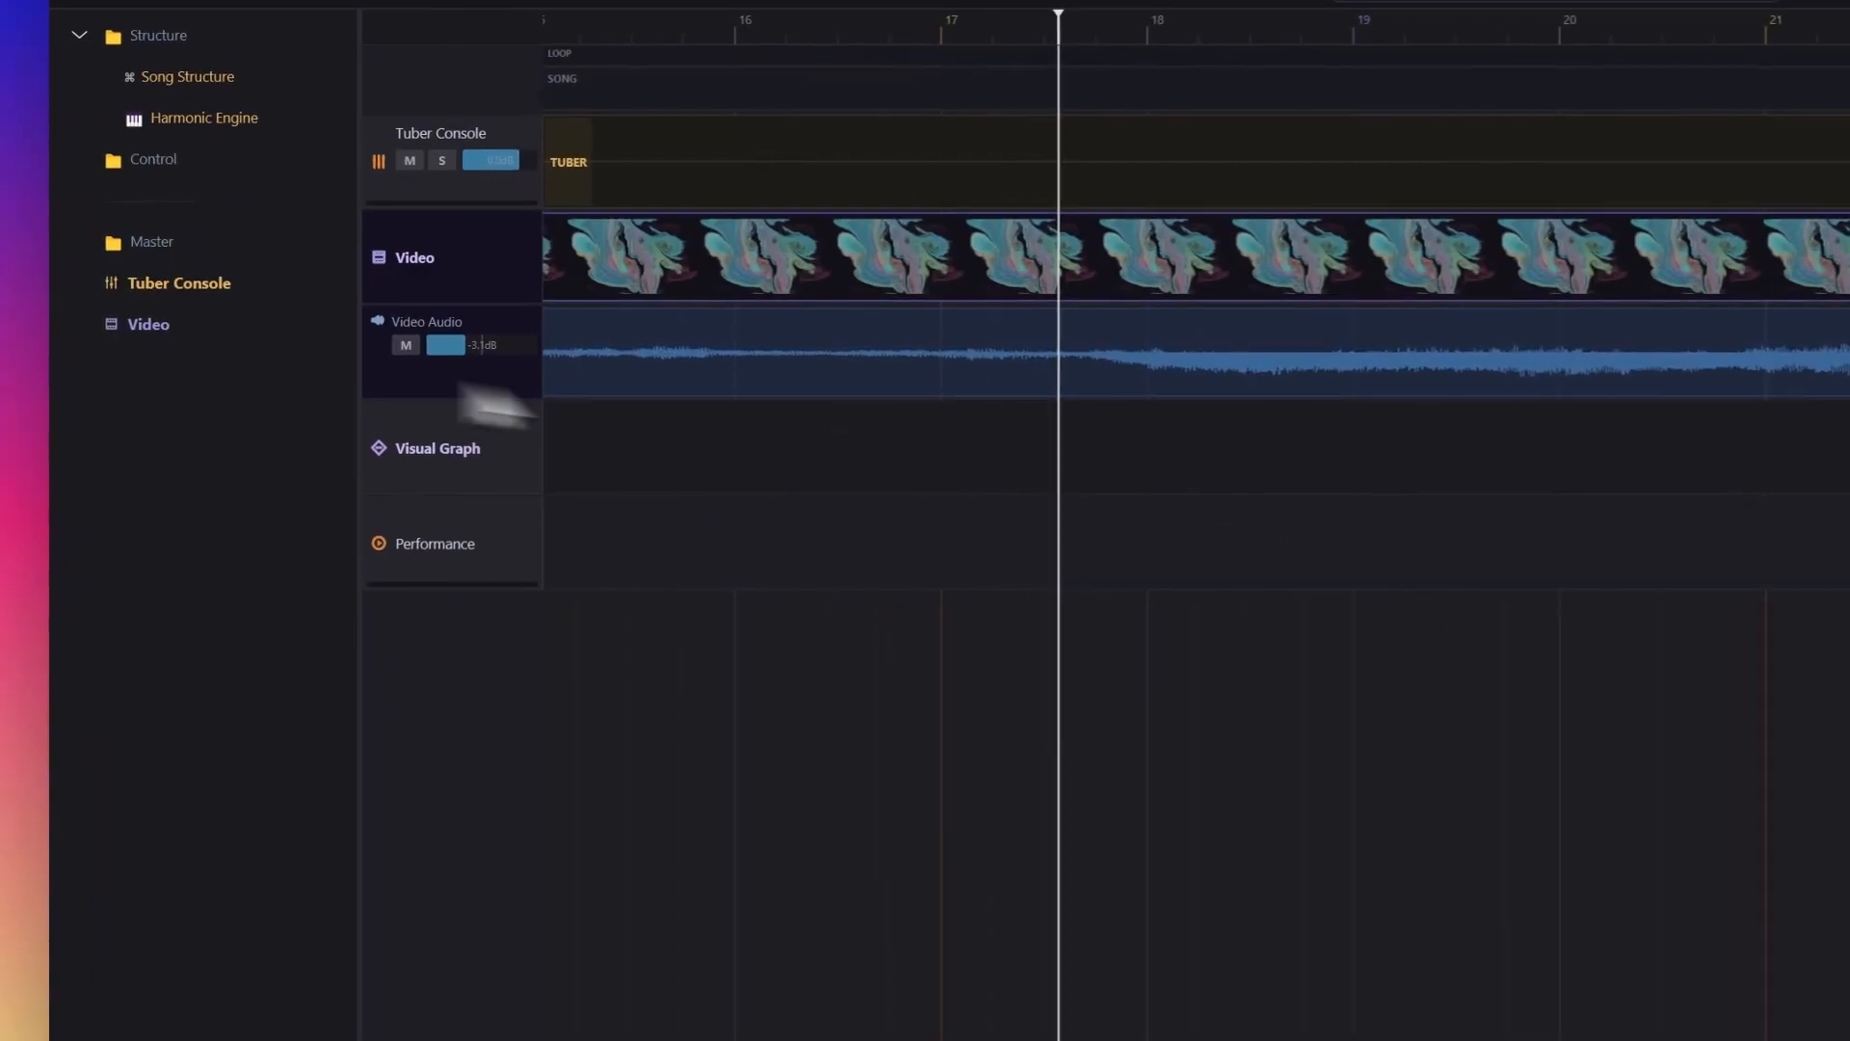
left_click(406, 345)
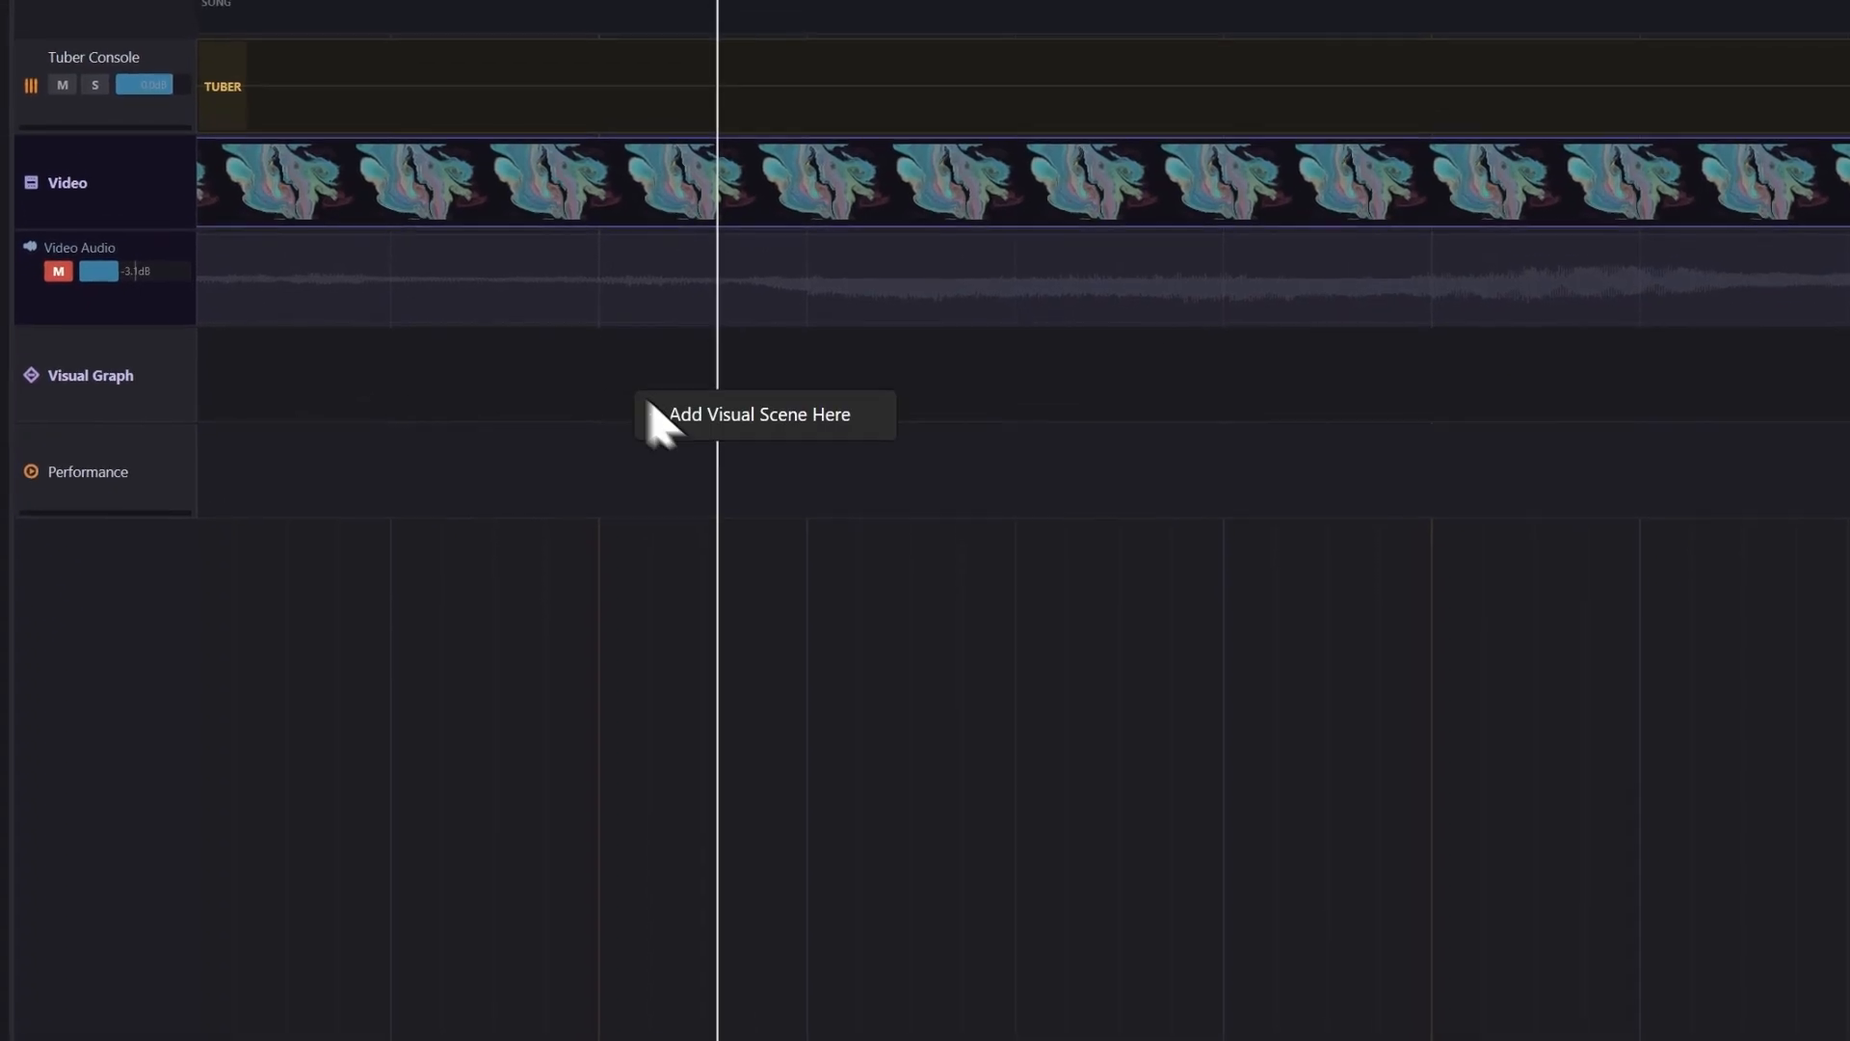
left_click(657, 416)
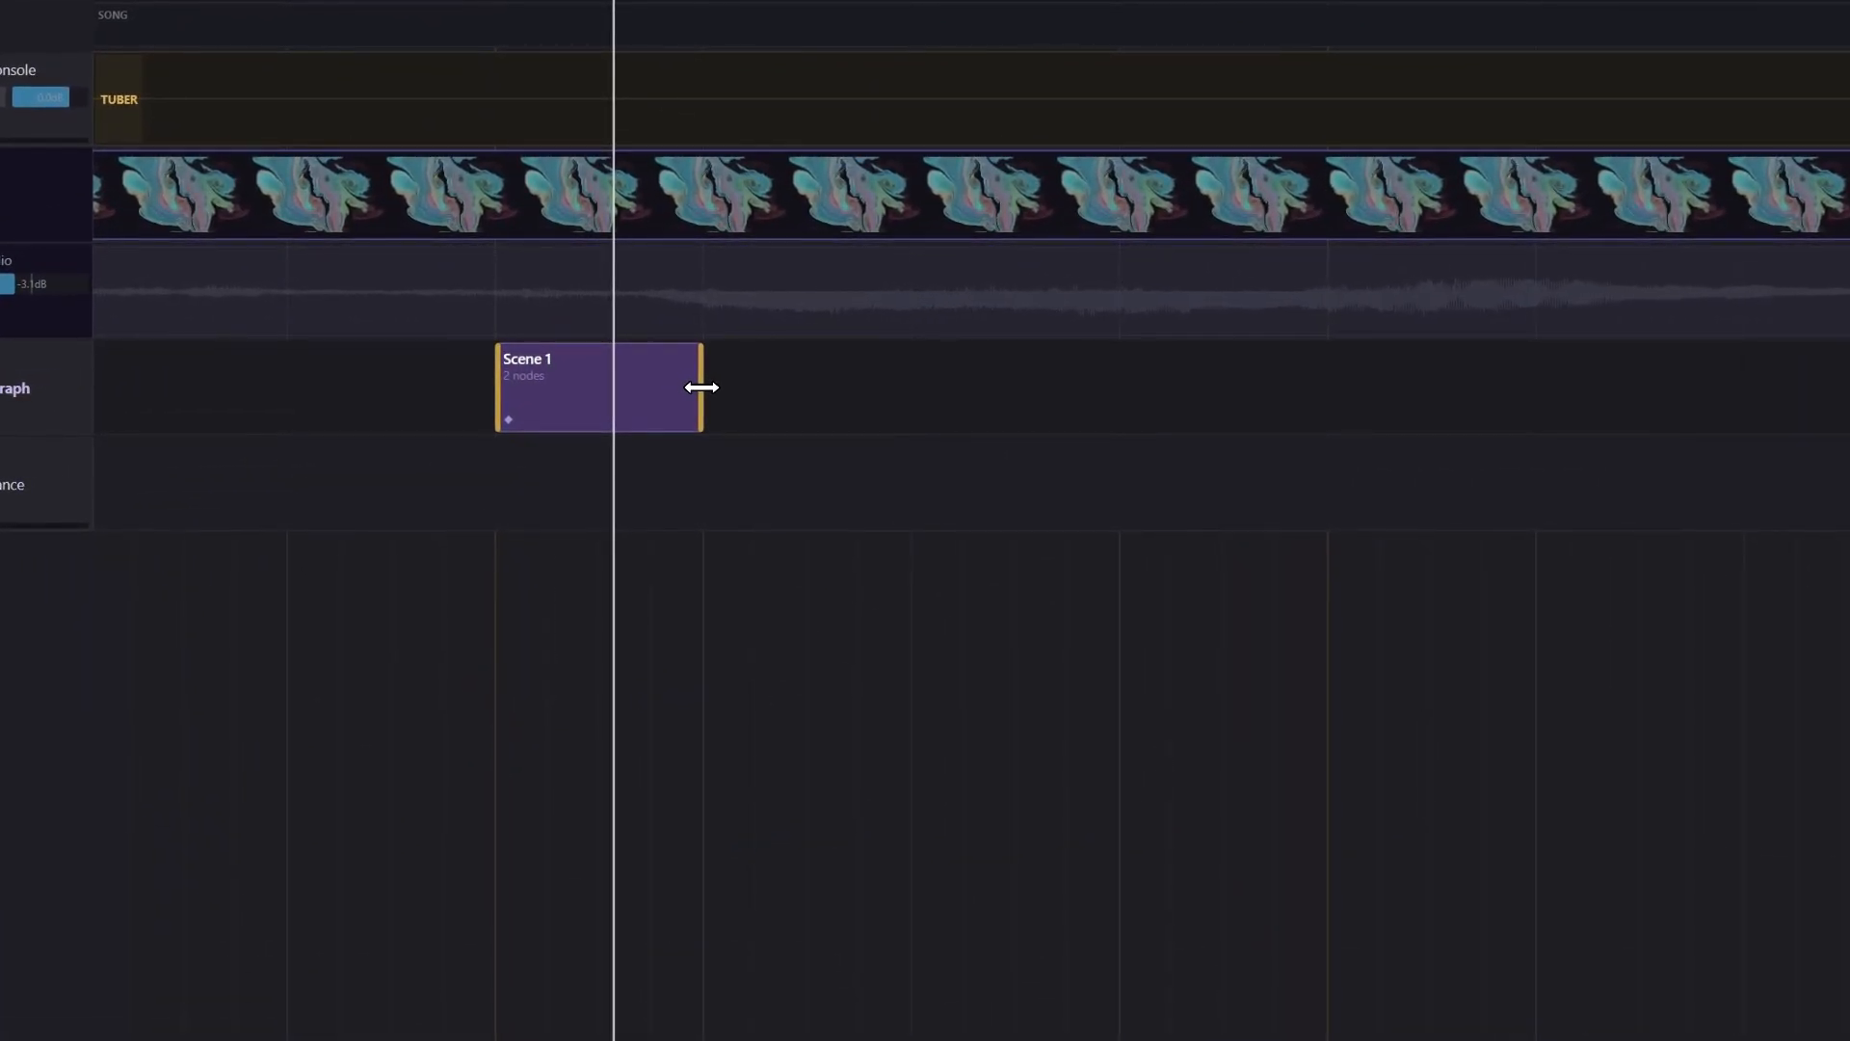
left_click_drag(701, 388, 1301, 400)
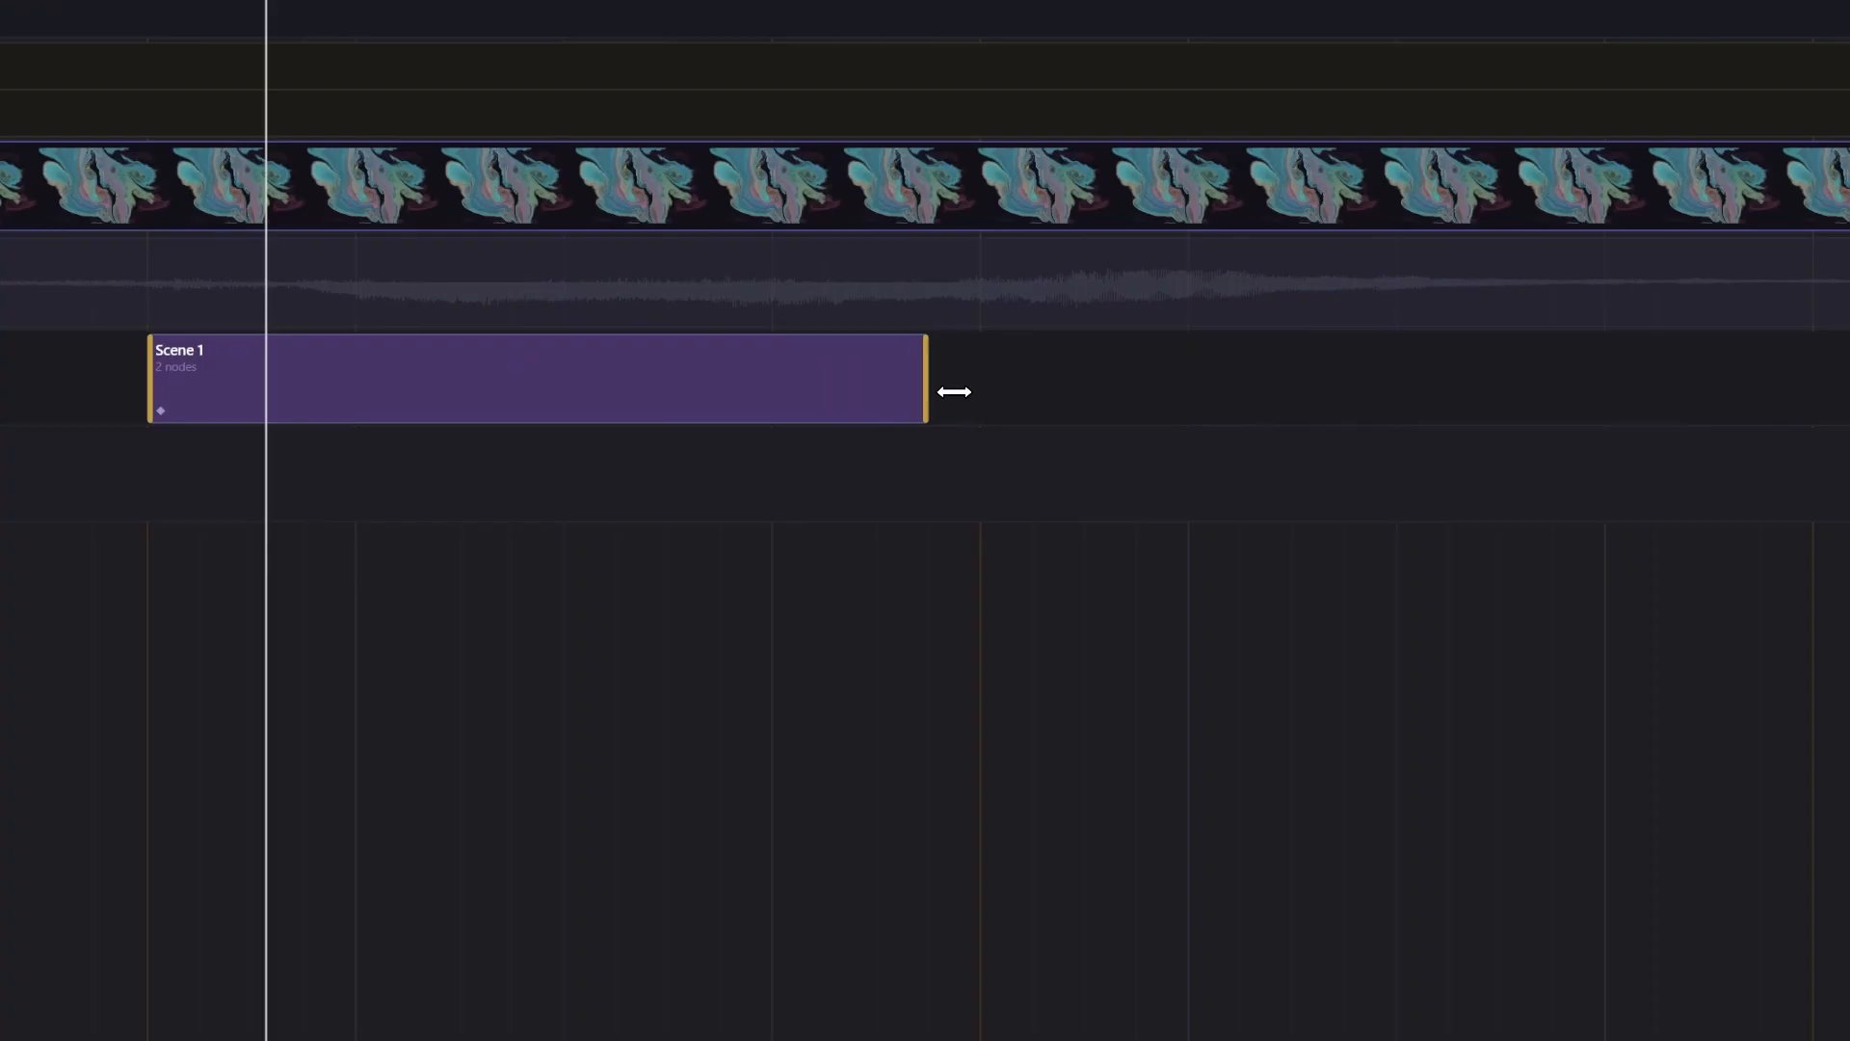
left_click_drag(954, 391, 968, 389)
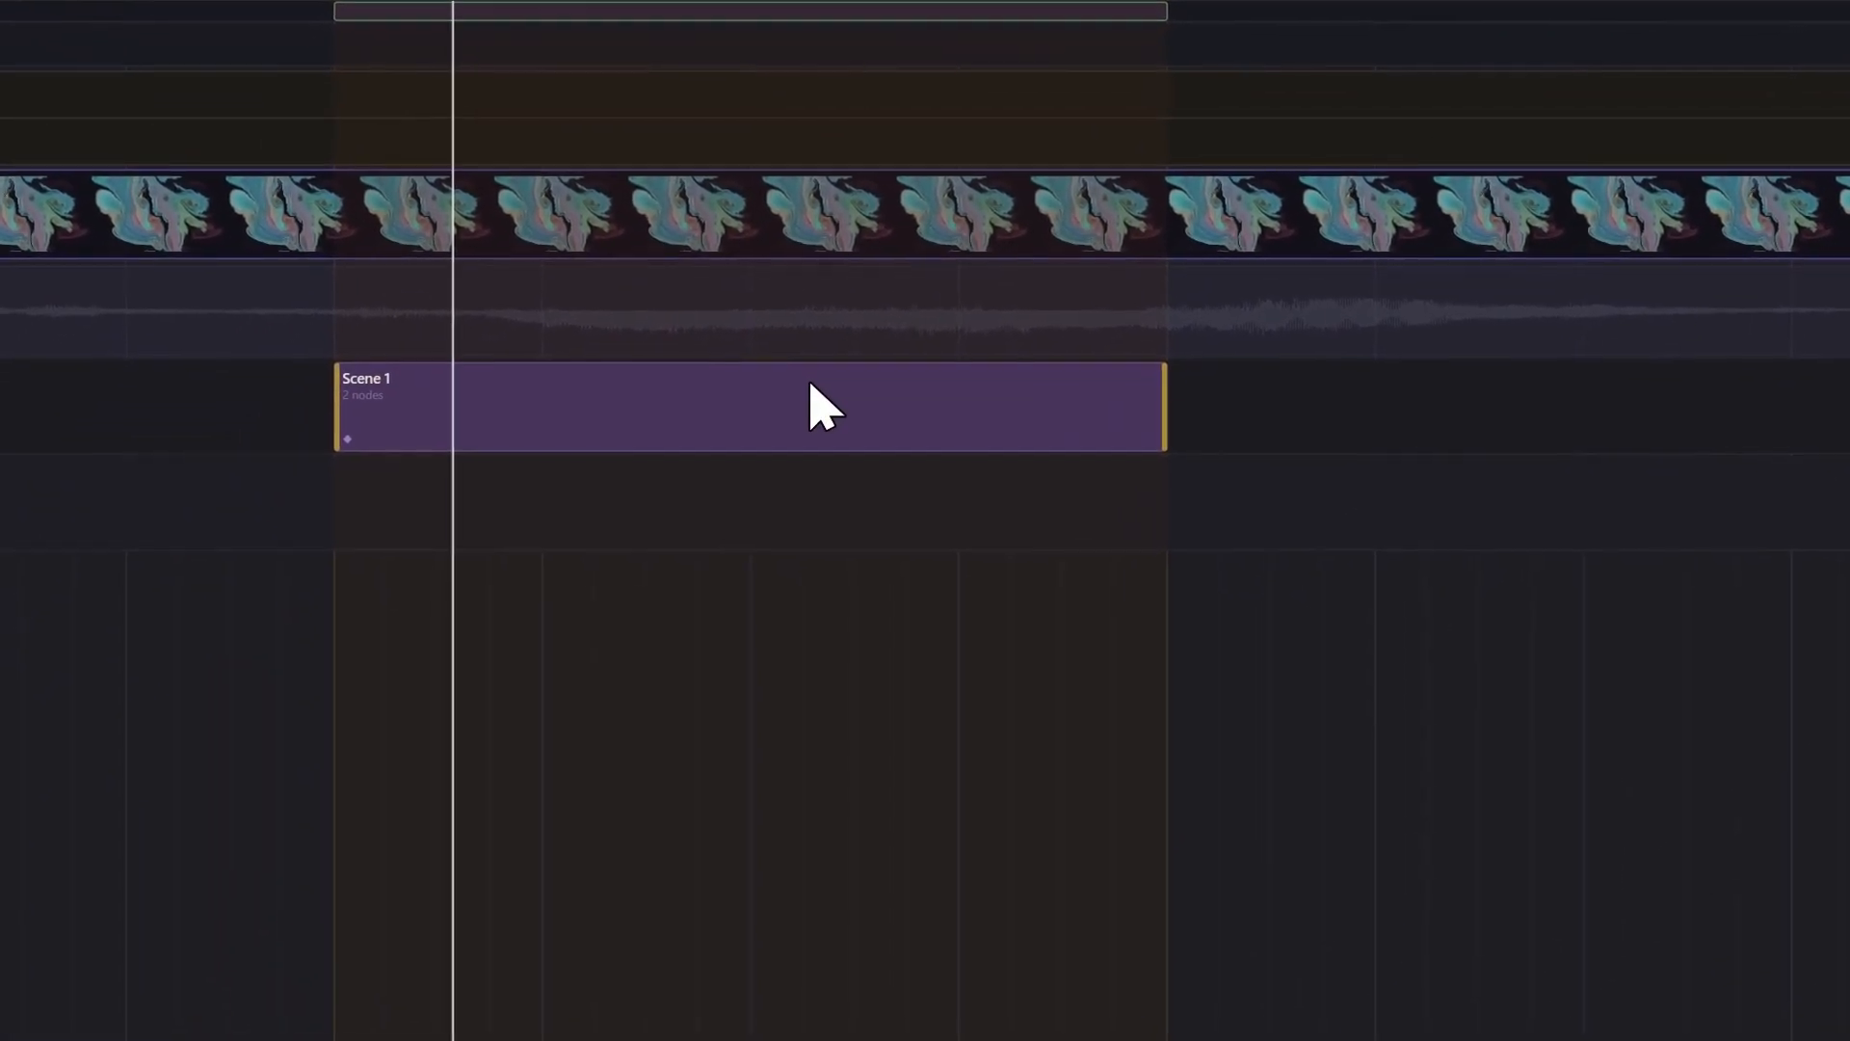
Step: Open Scene 1's visual graph beside the arrangement and add an Edge Detect transform node
double_click(810, 383)
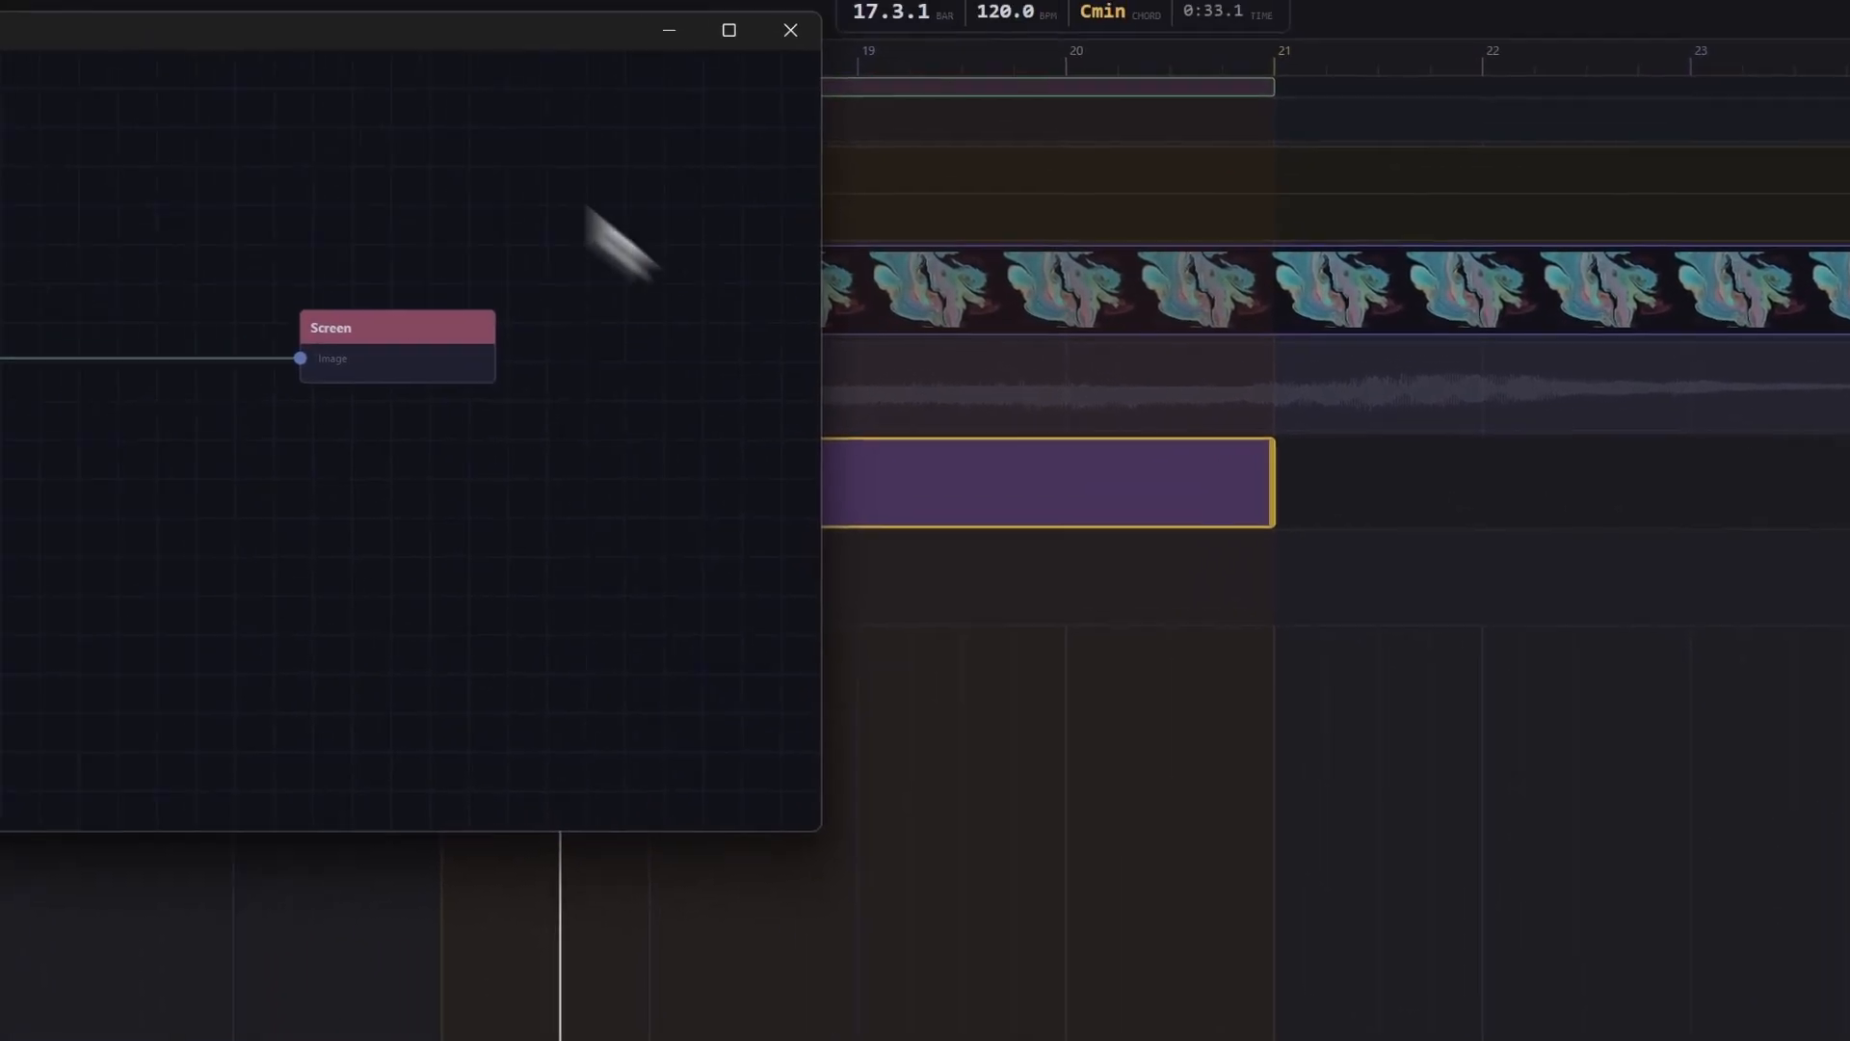
left_click_drag(584, 195, 1382, 272)
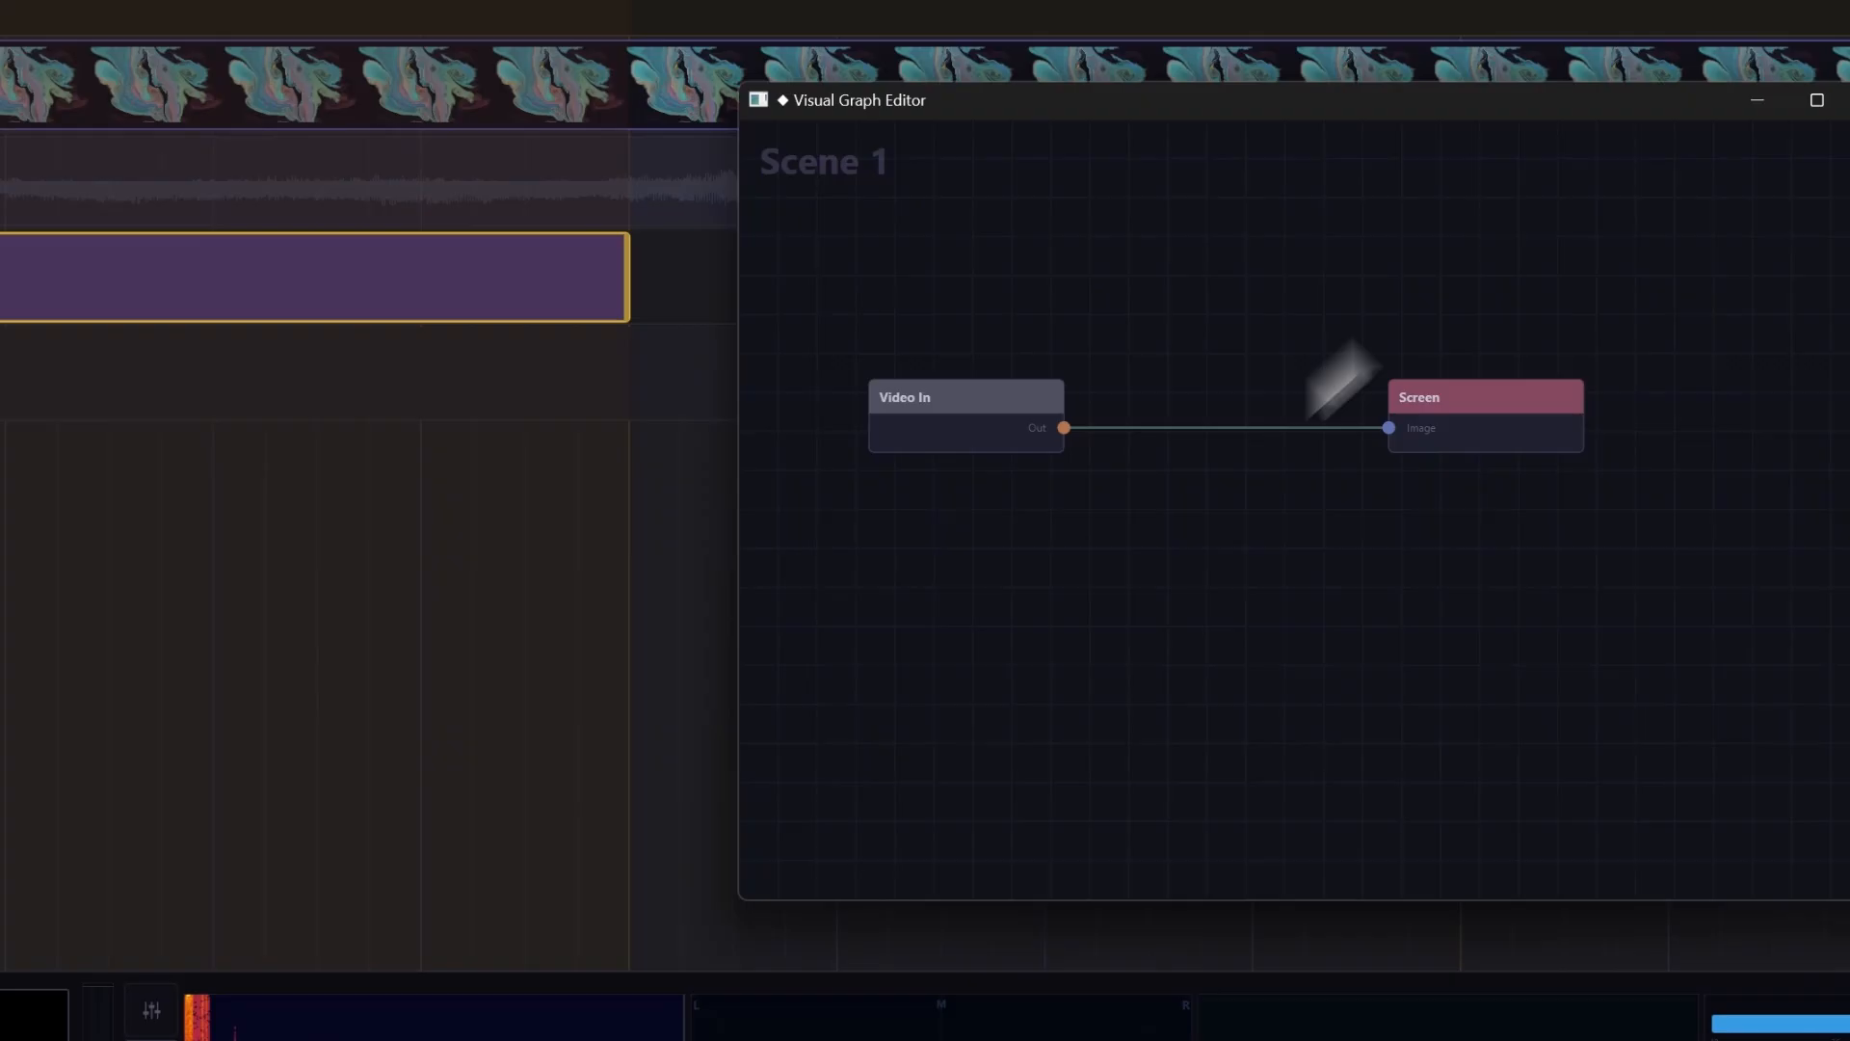
right_click(1122, 499)
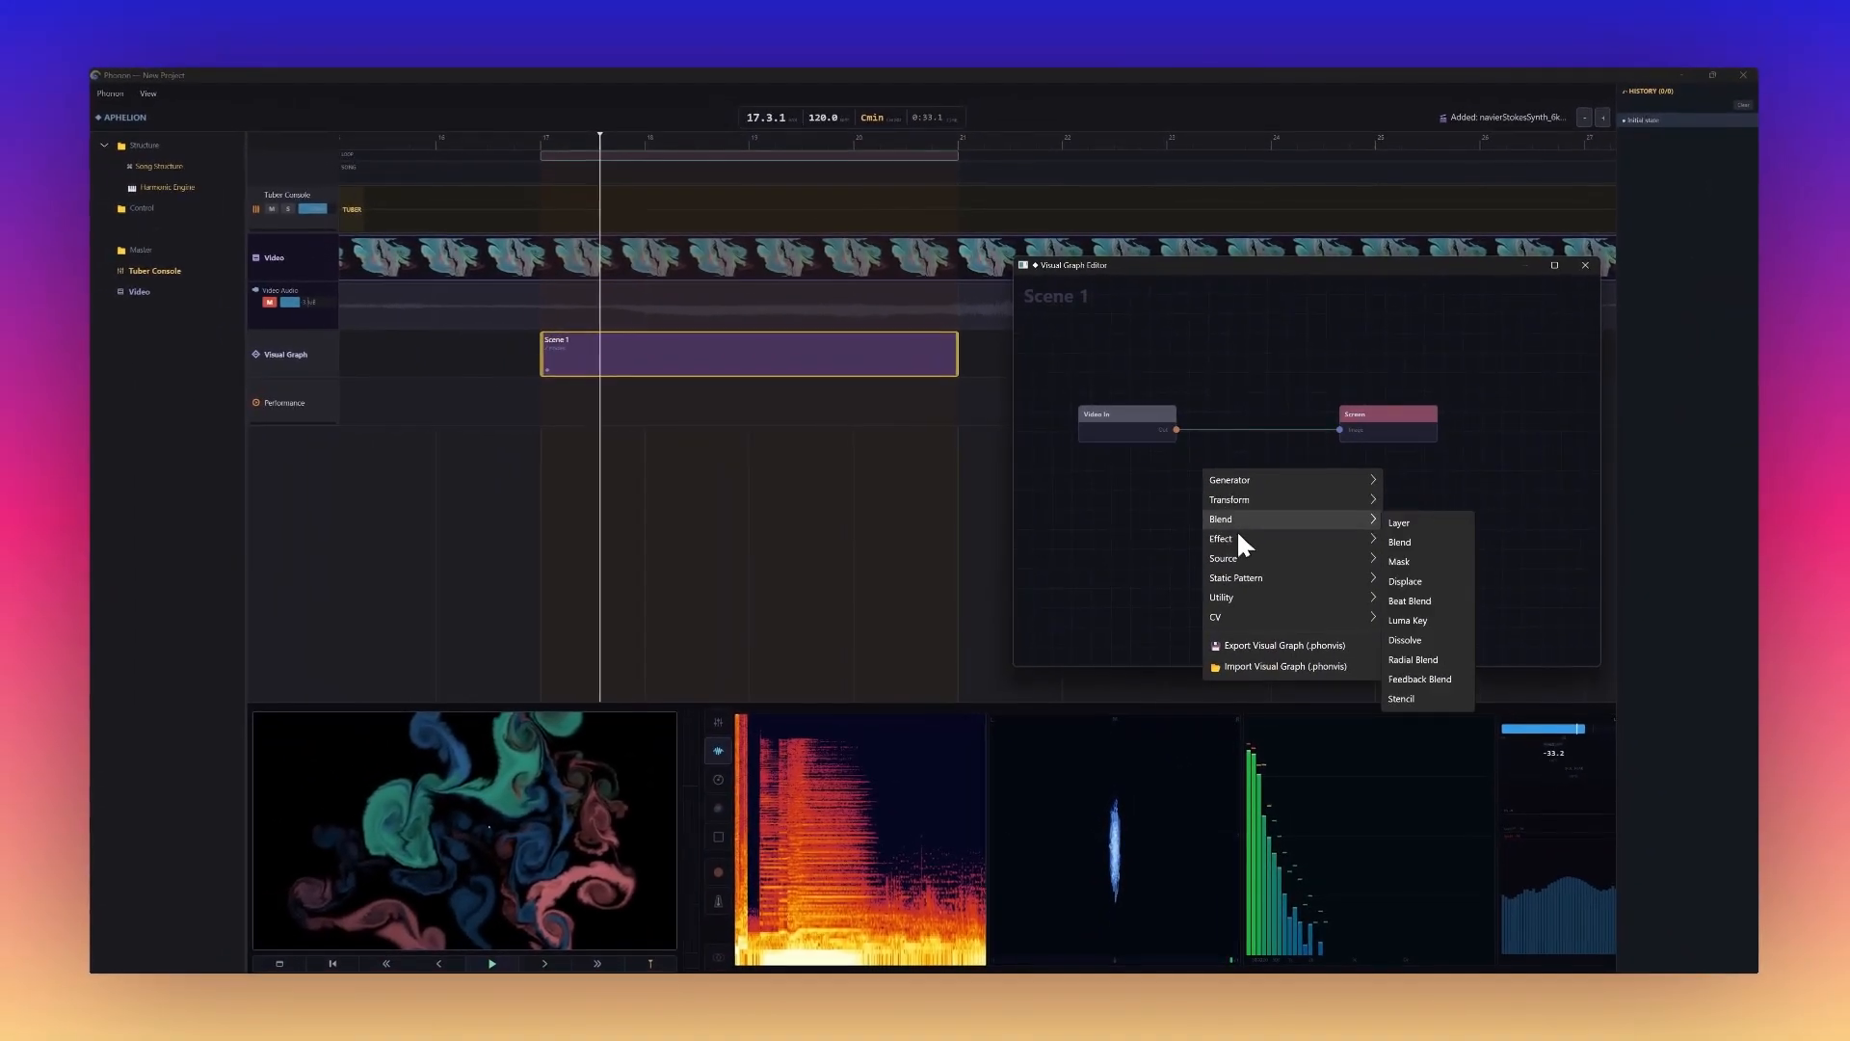
mouse_move(1241, 540)
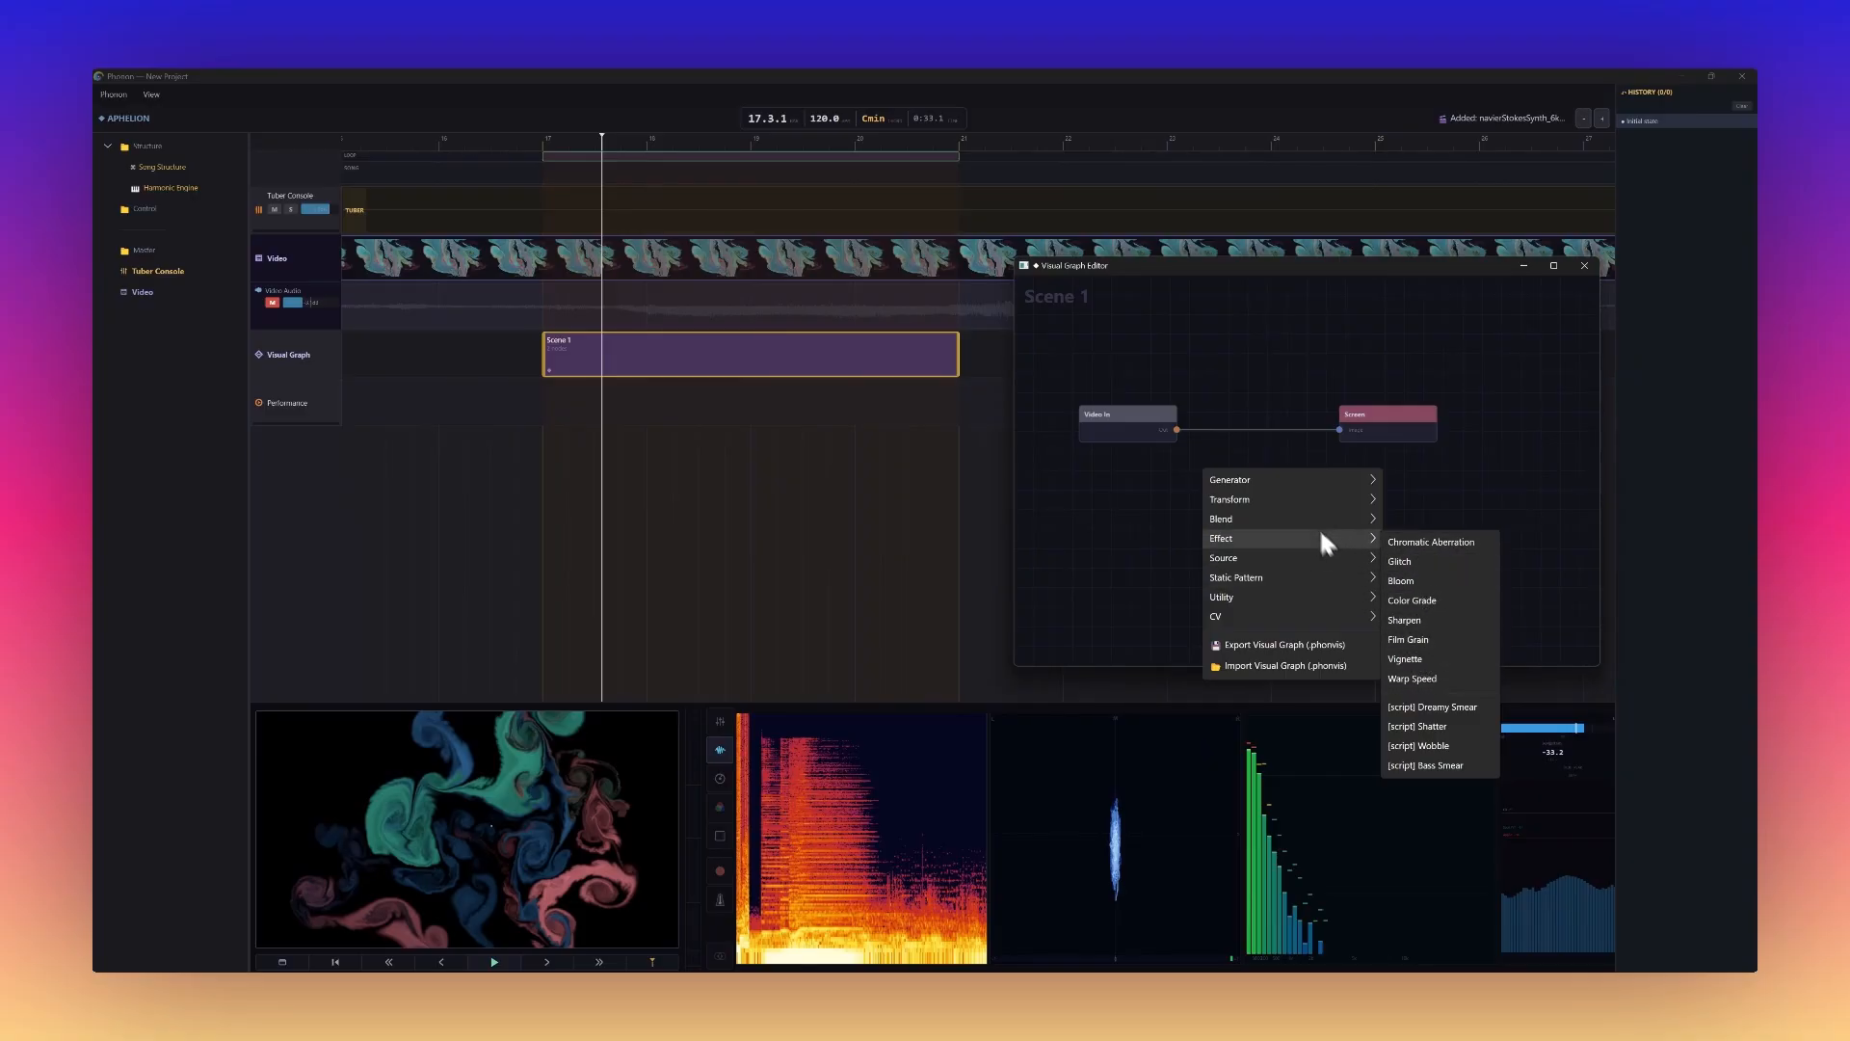
mouse_move(1309, 500)
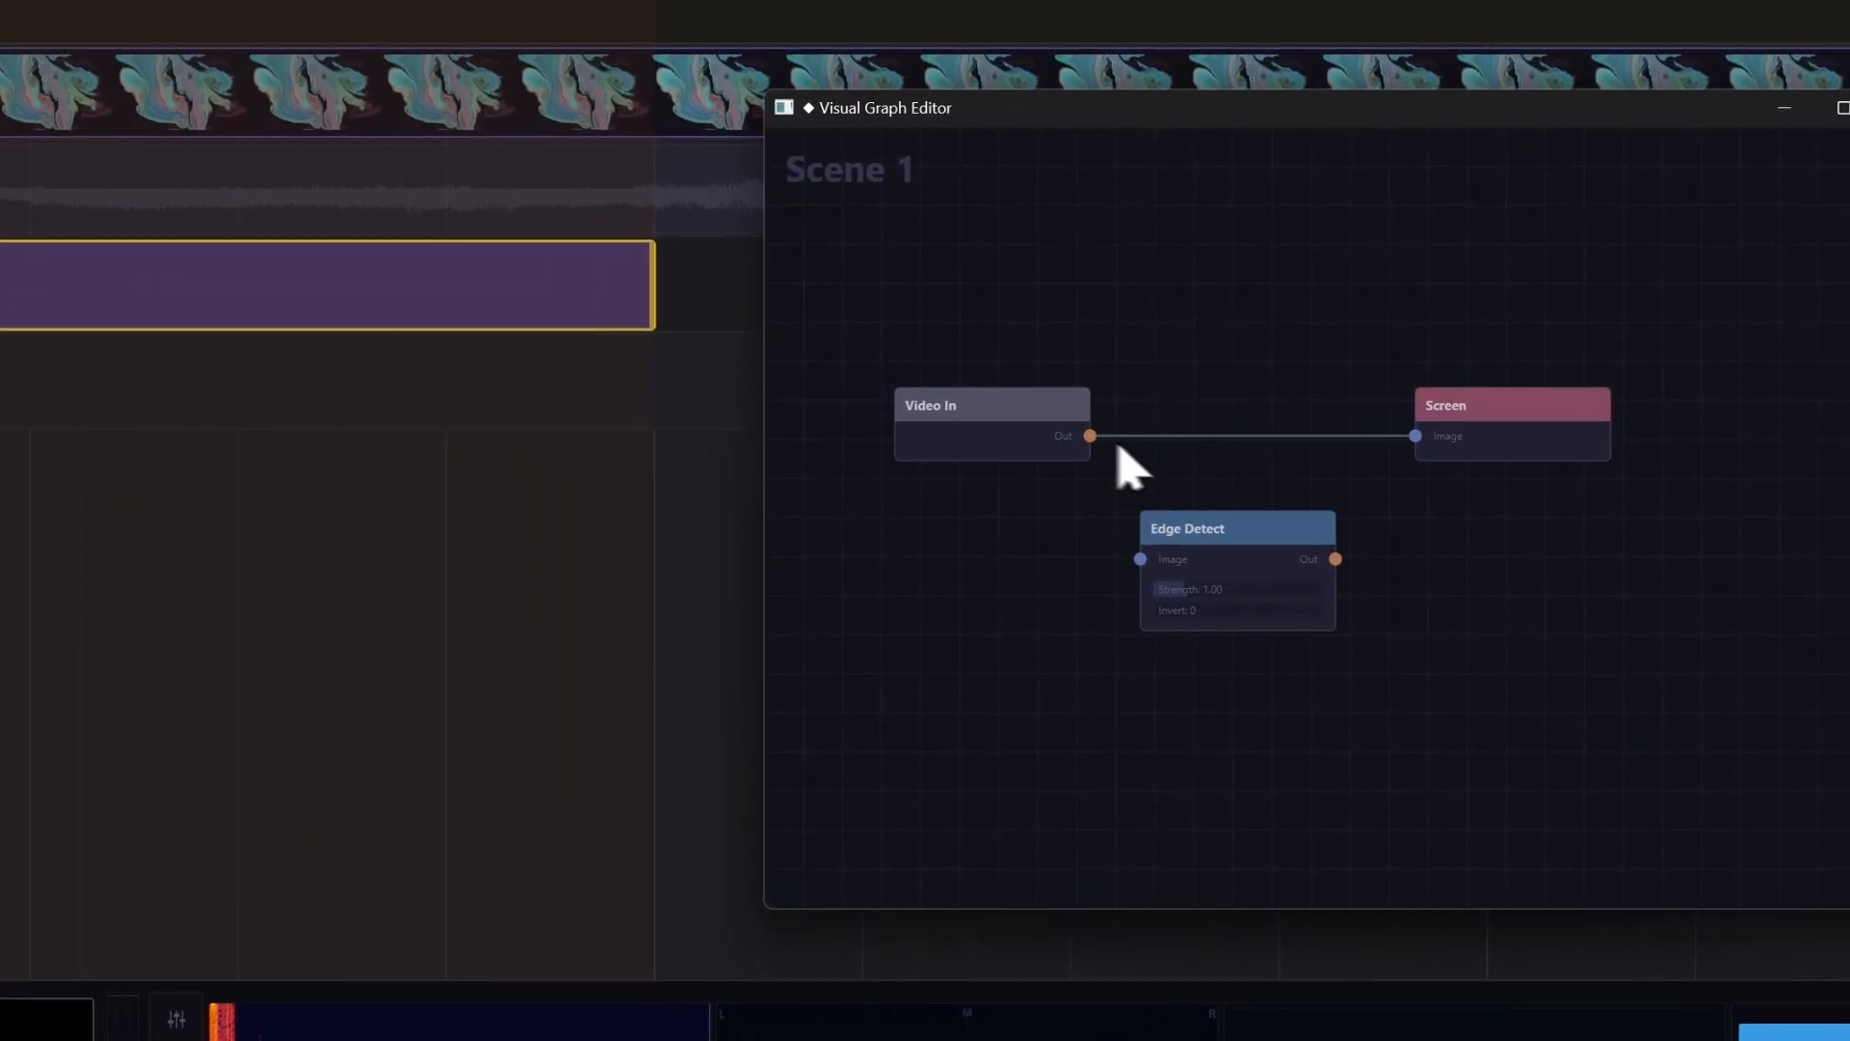
right_click(916, 316)
left_click(932, 339)
Step: Connect Video In through Edge Detect to the Screen node, and play the processed video
left_click_drag(1128, 447, 1178, 571)
left_click_drag(1373, 571, 1408, 499)
left_click_drag(1251, 445, 1296, 401)
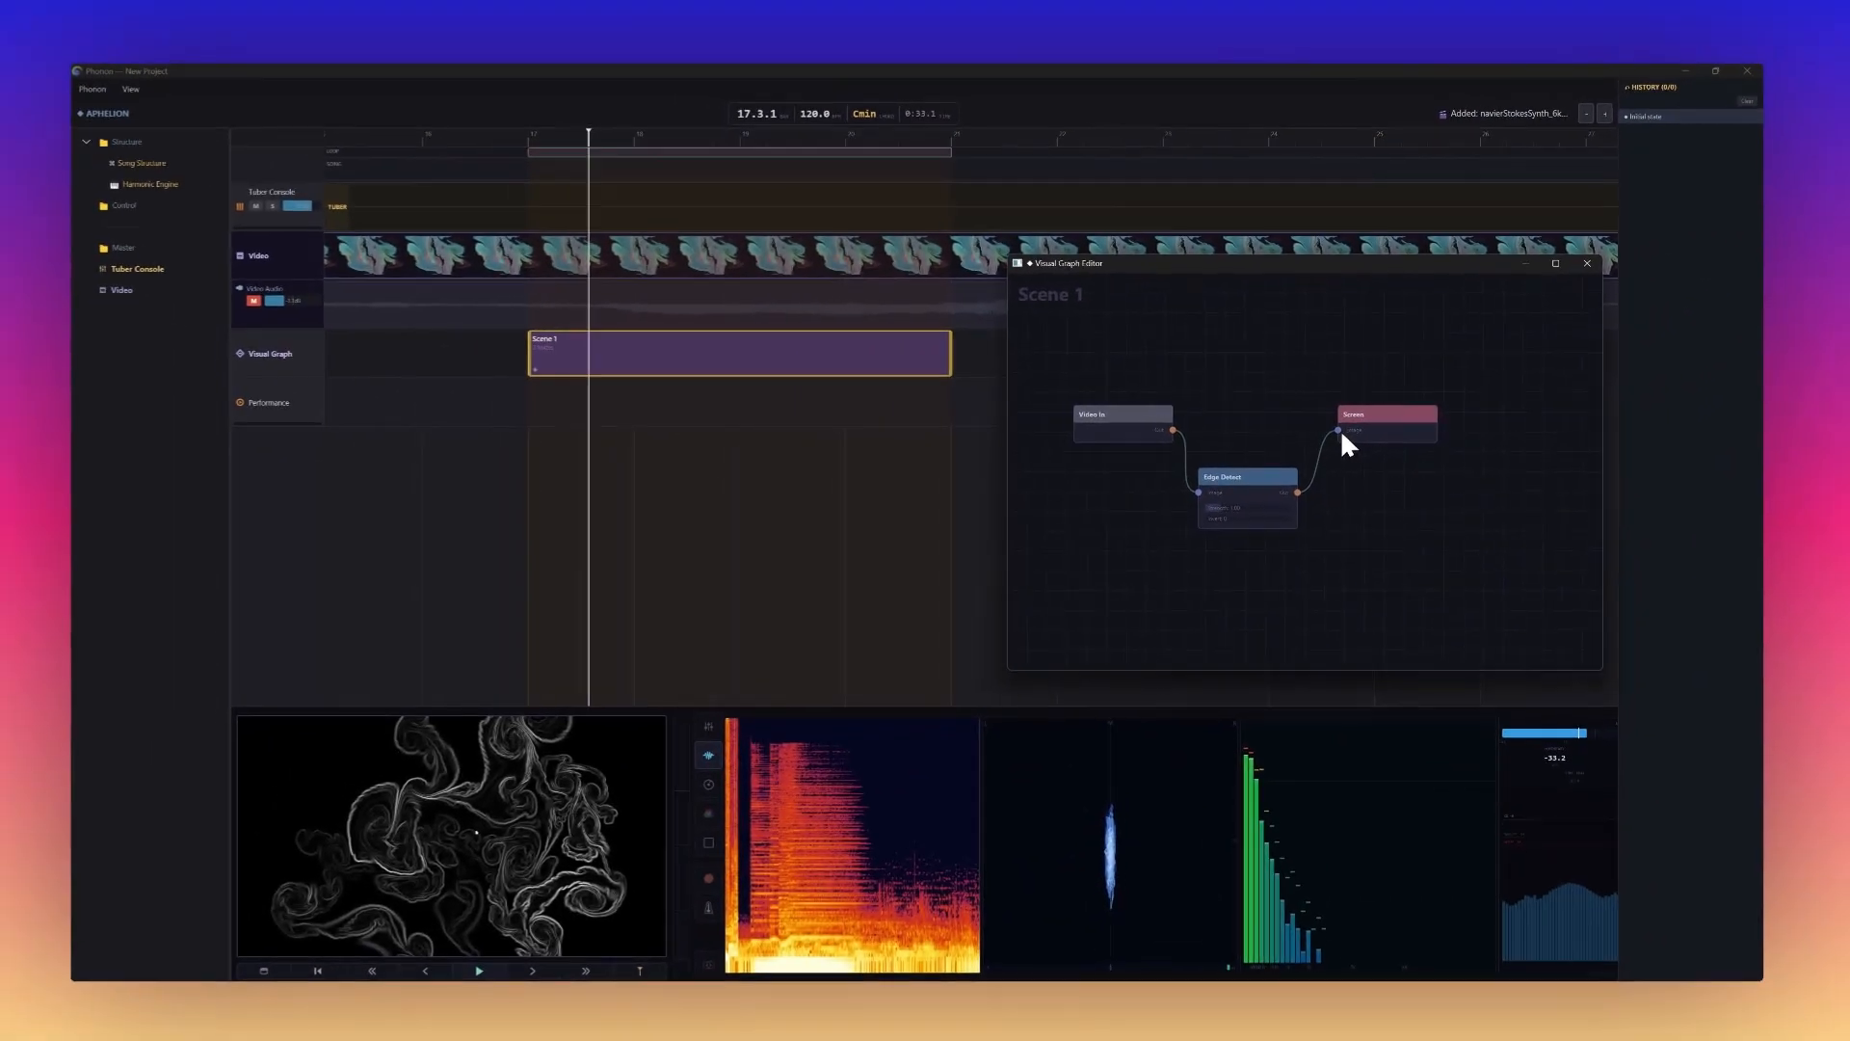
key("space")
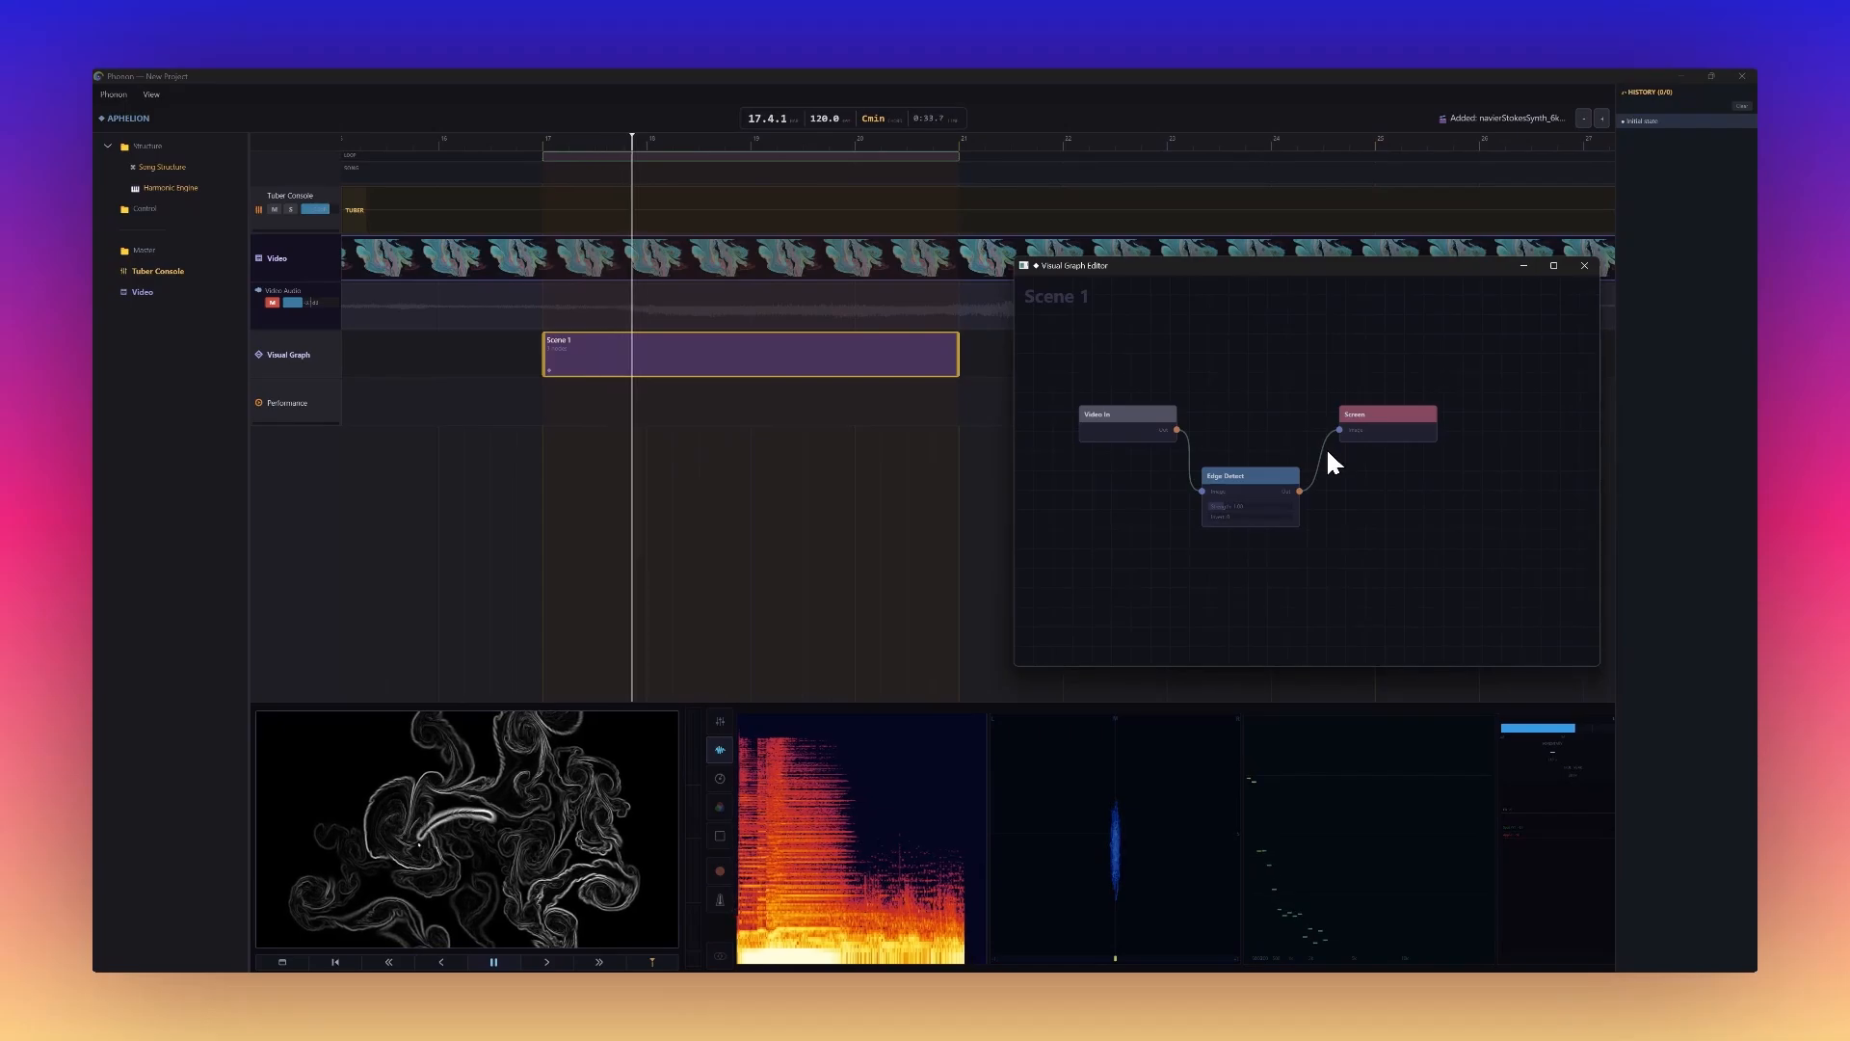